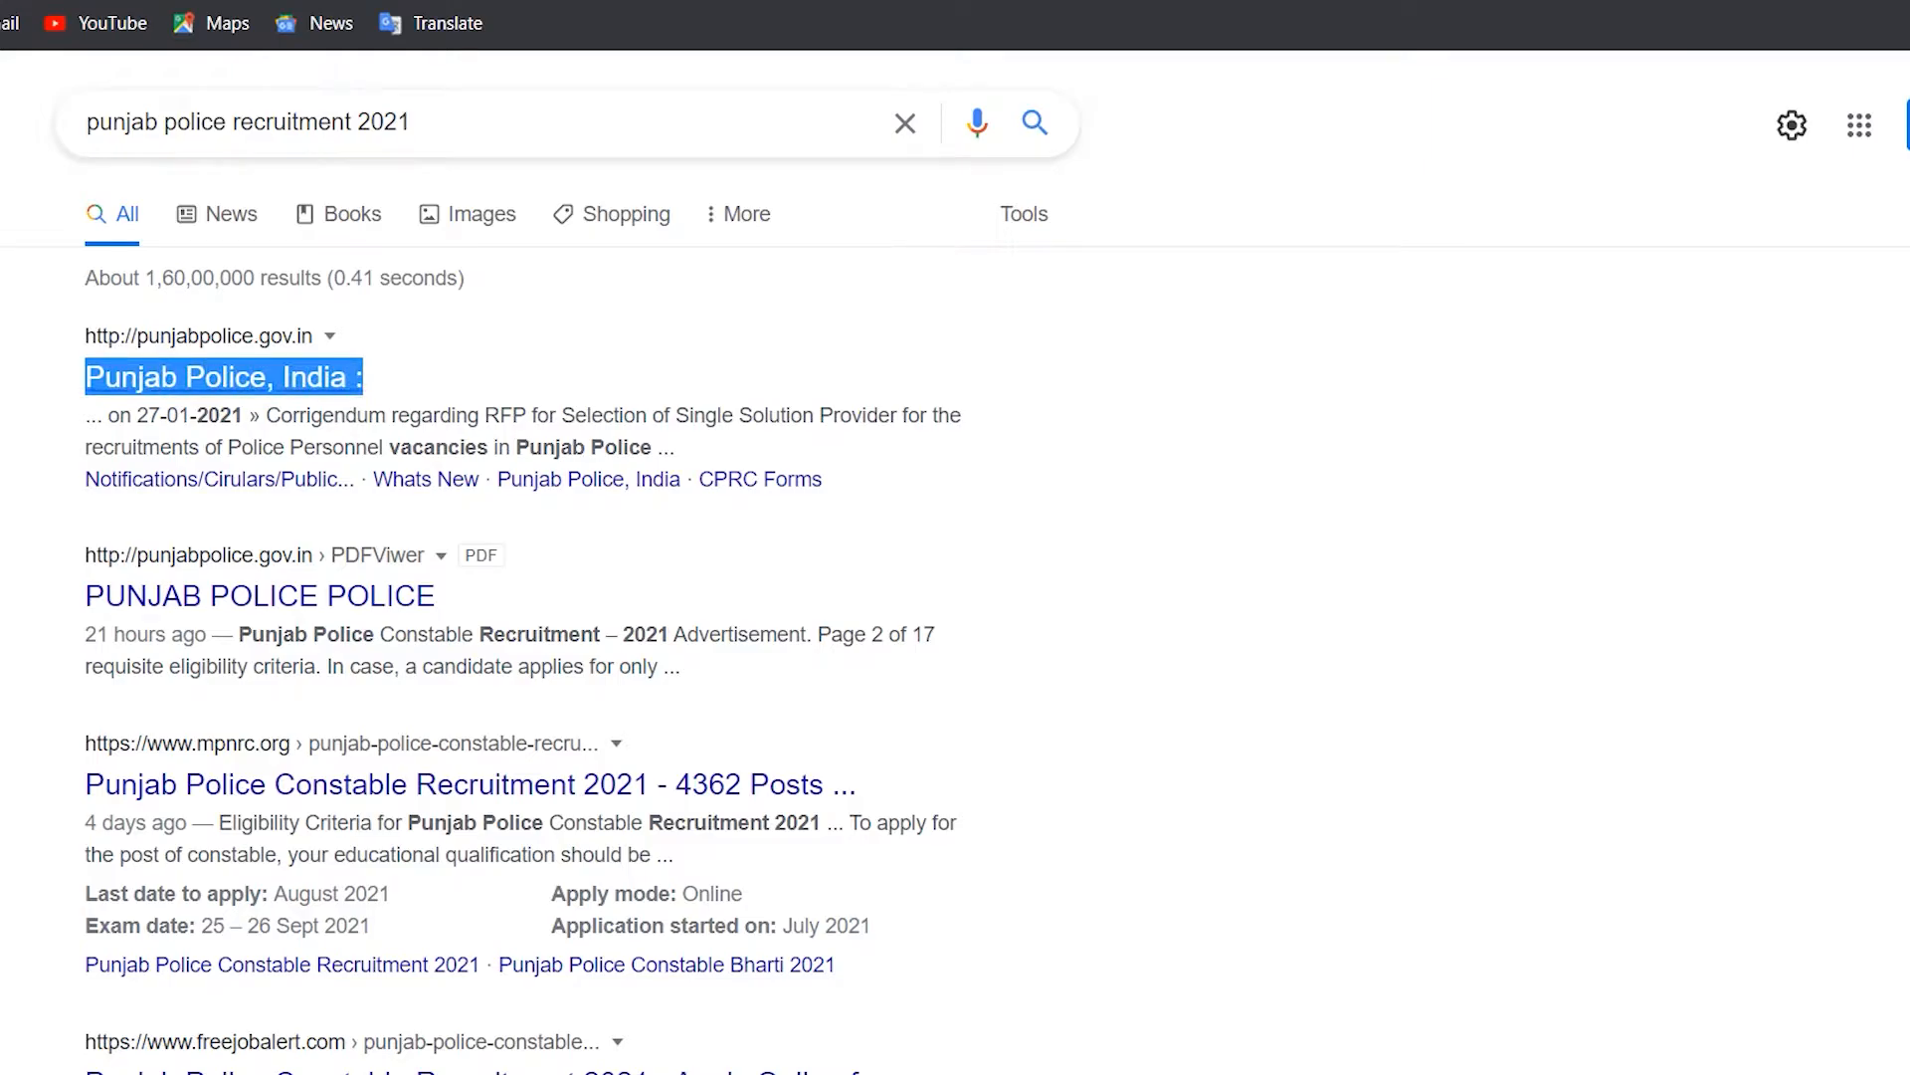
Step: Open the official Punjab Police website, dismiss the COVID-19 popup and scroll through the page
left_click(222, 377)
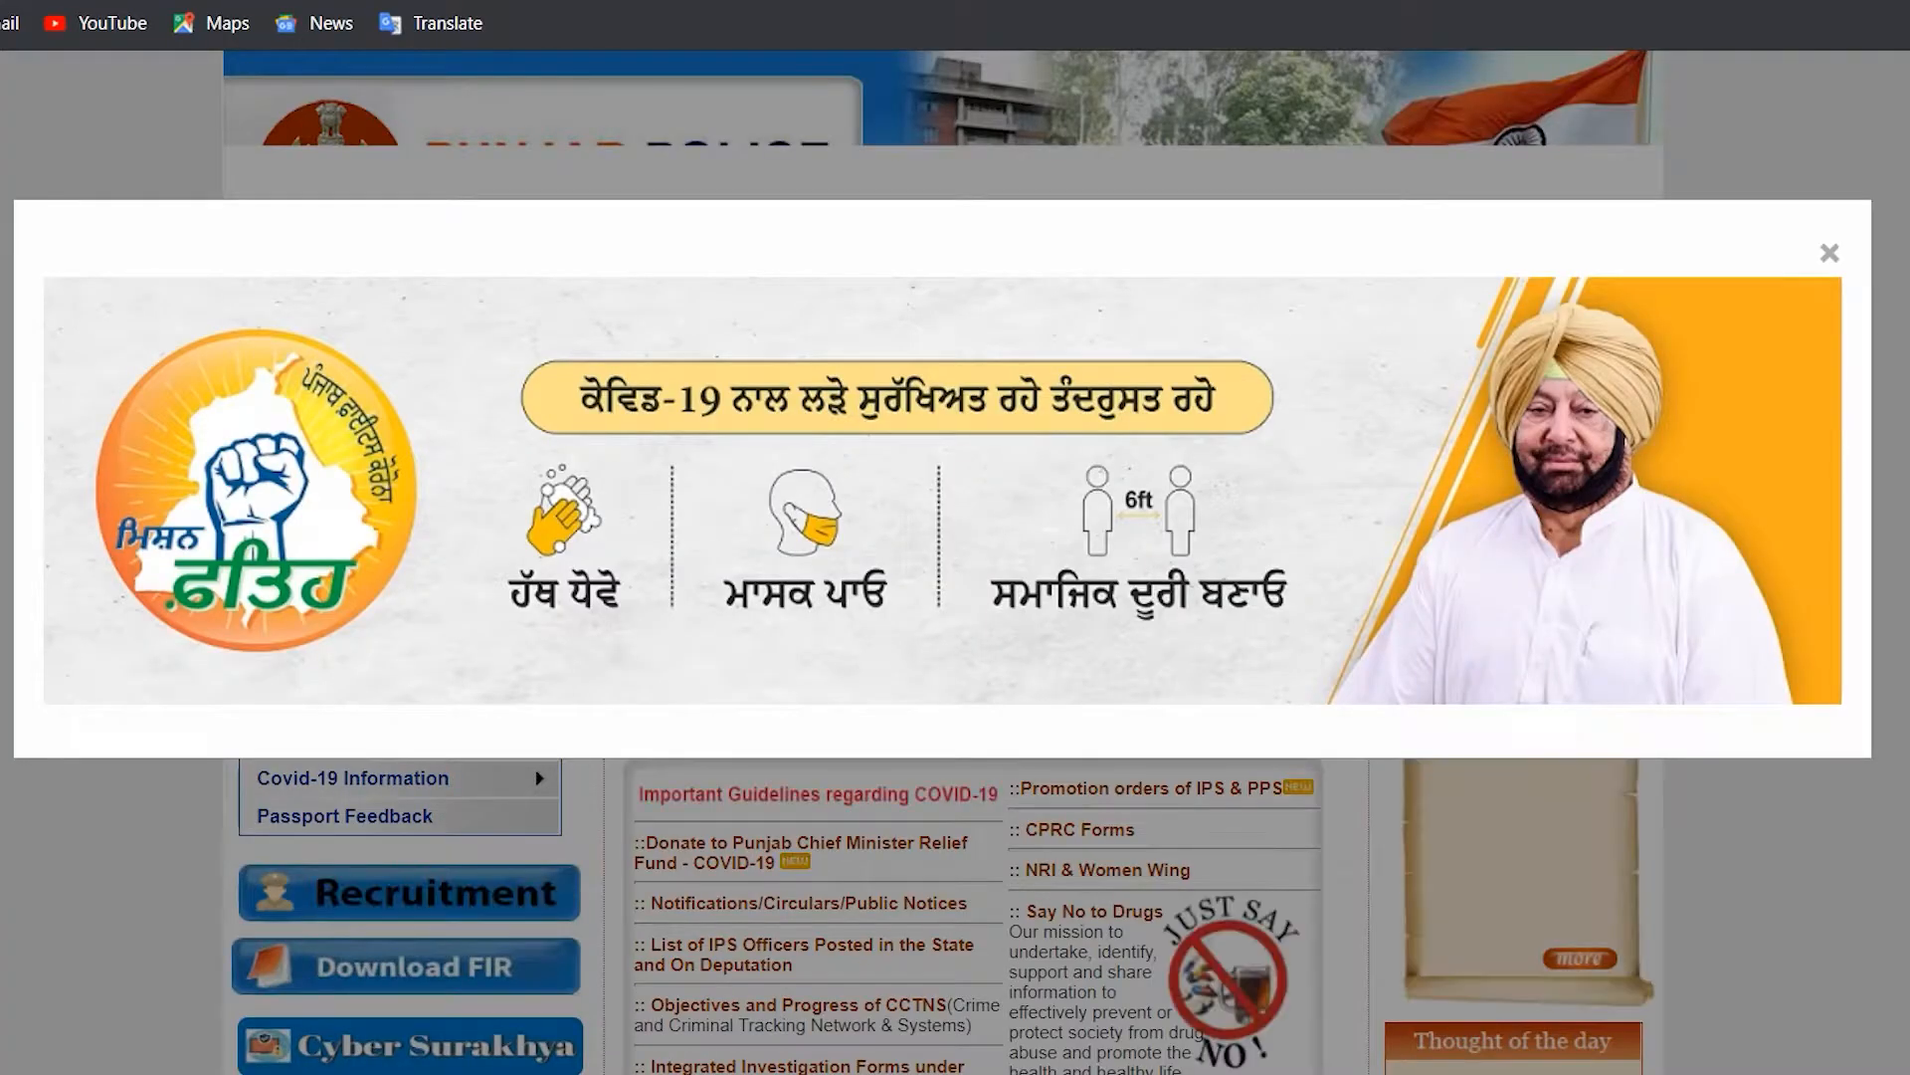
left_click(1829, 253)
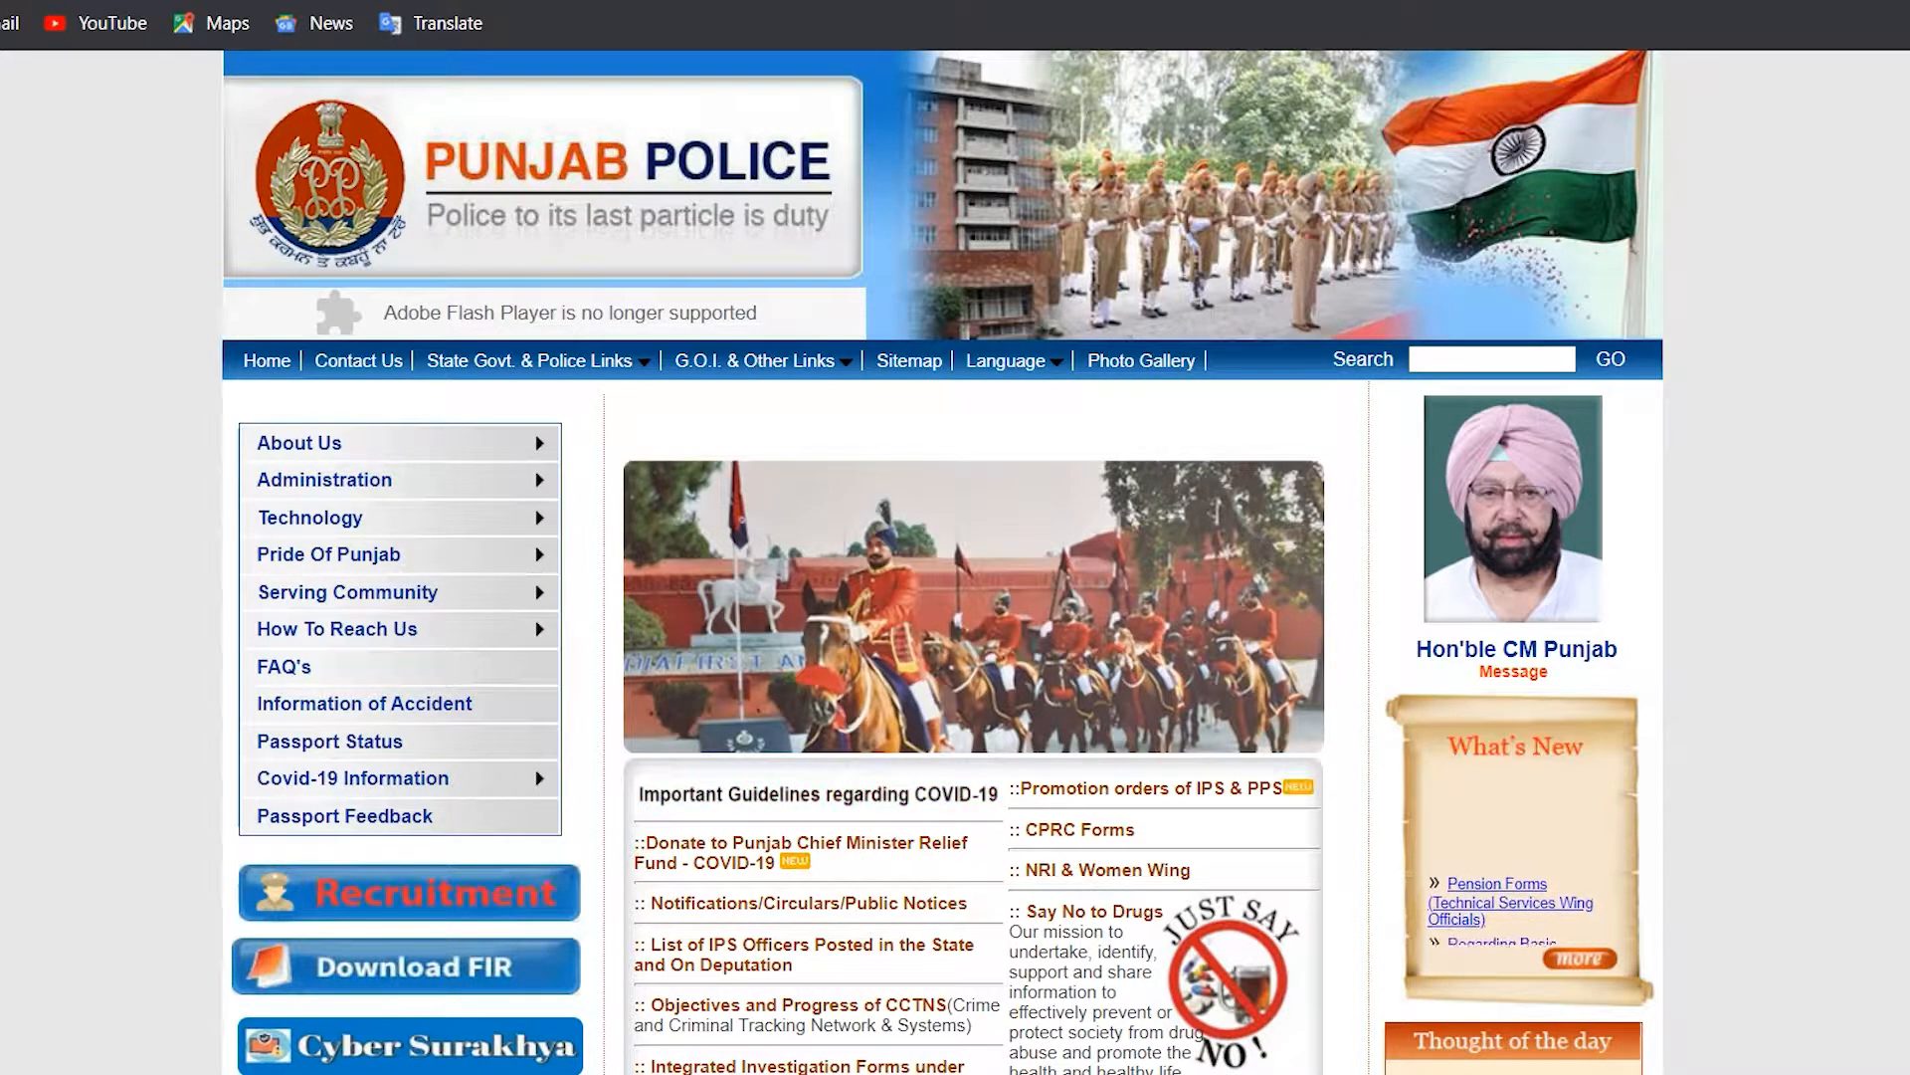
scroll(943, 562, "down", 1)
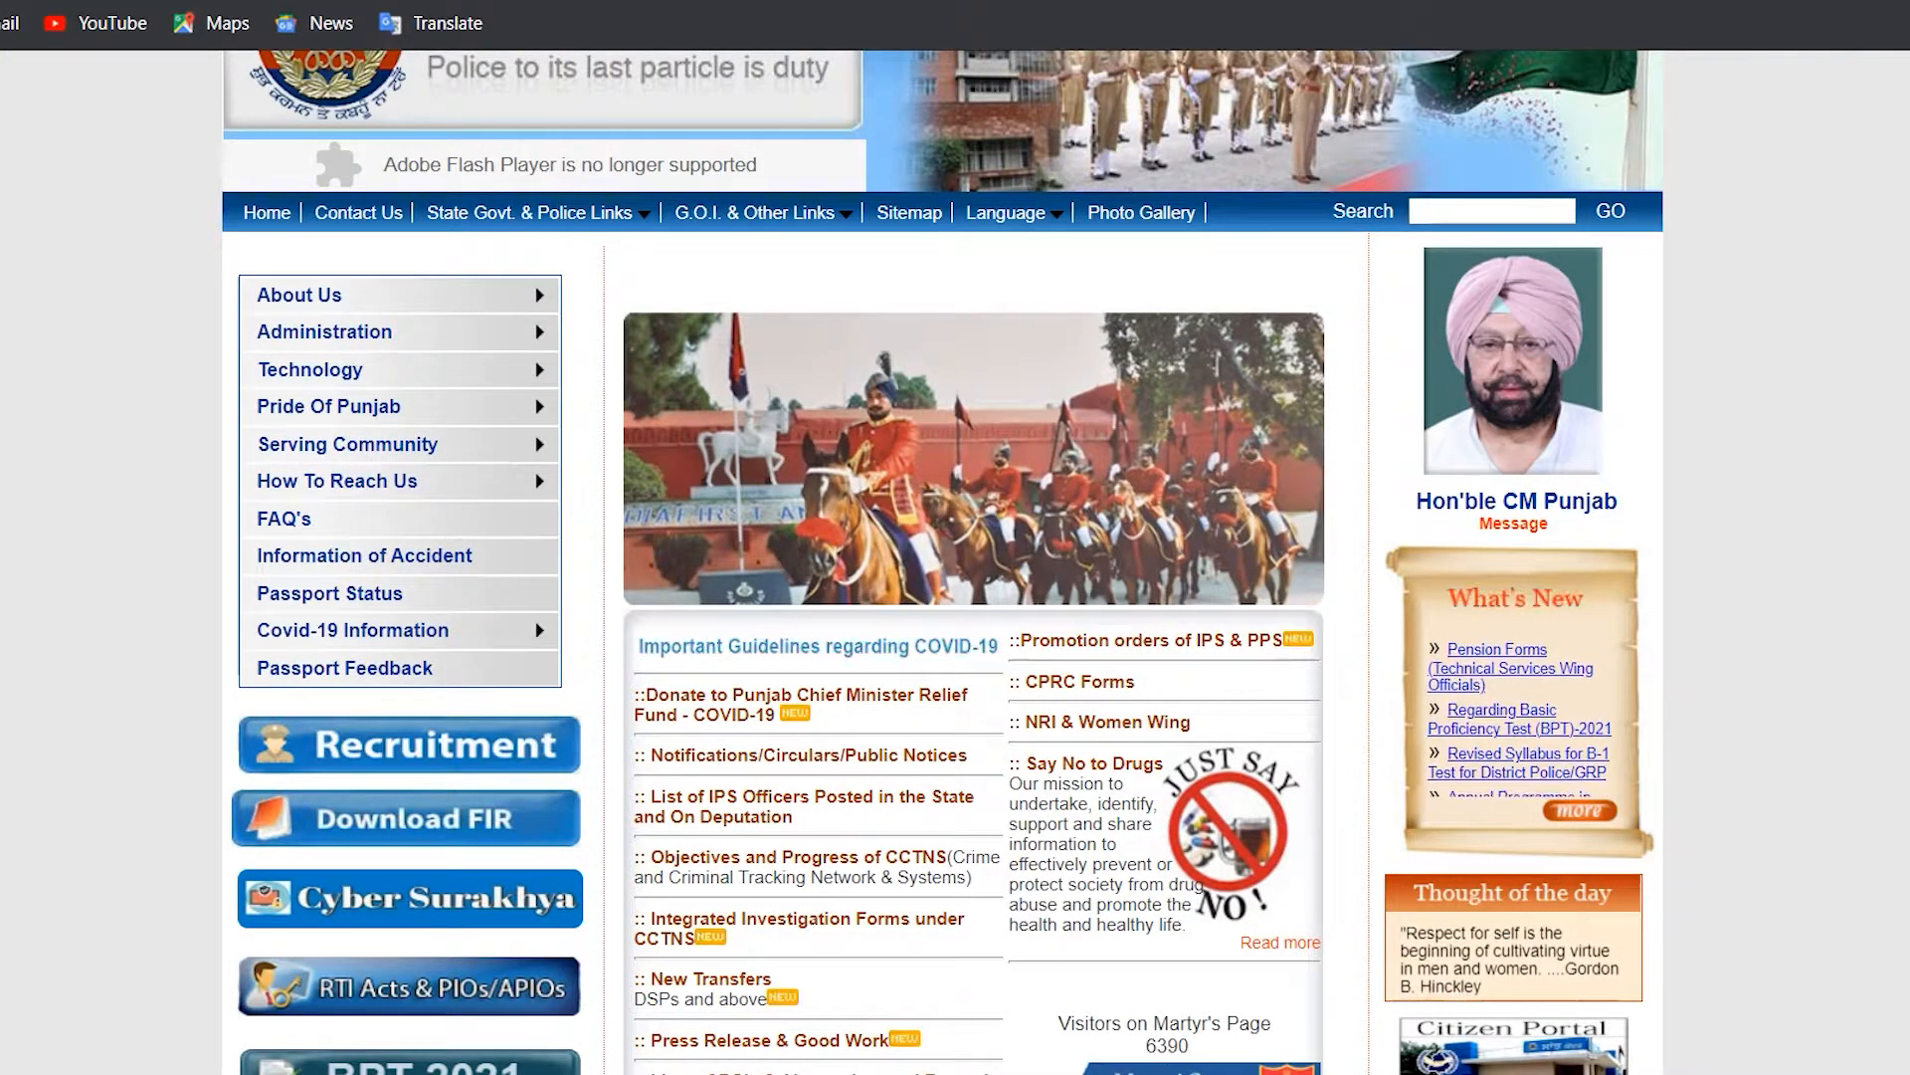
scroll(943, 561, "down", 1)
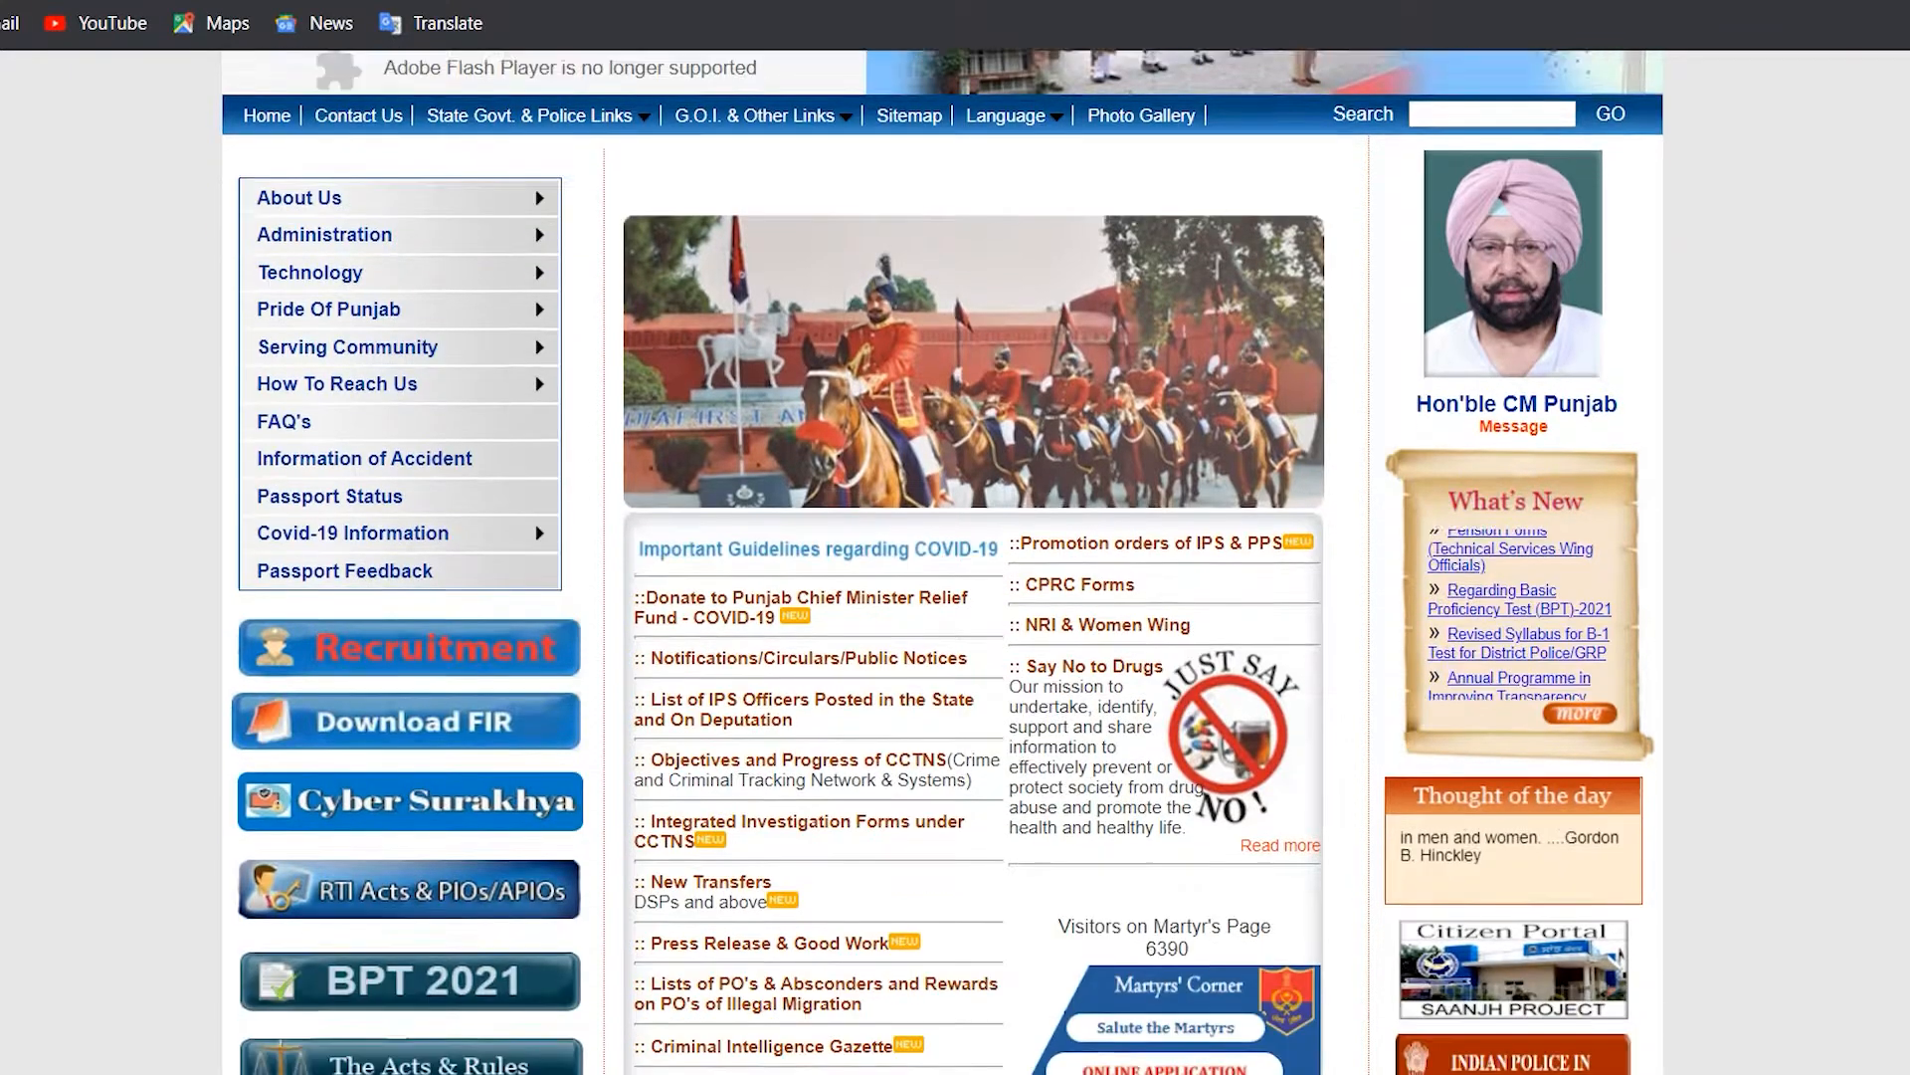
scroll(943, 561, "up", 1)
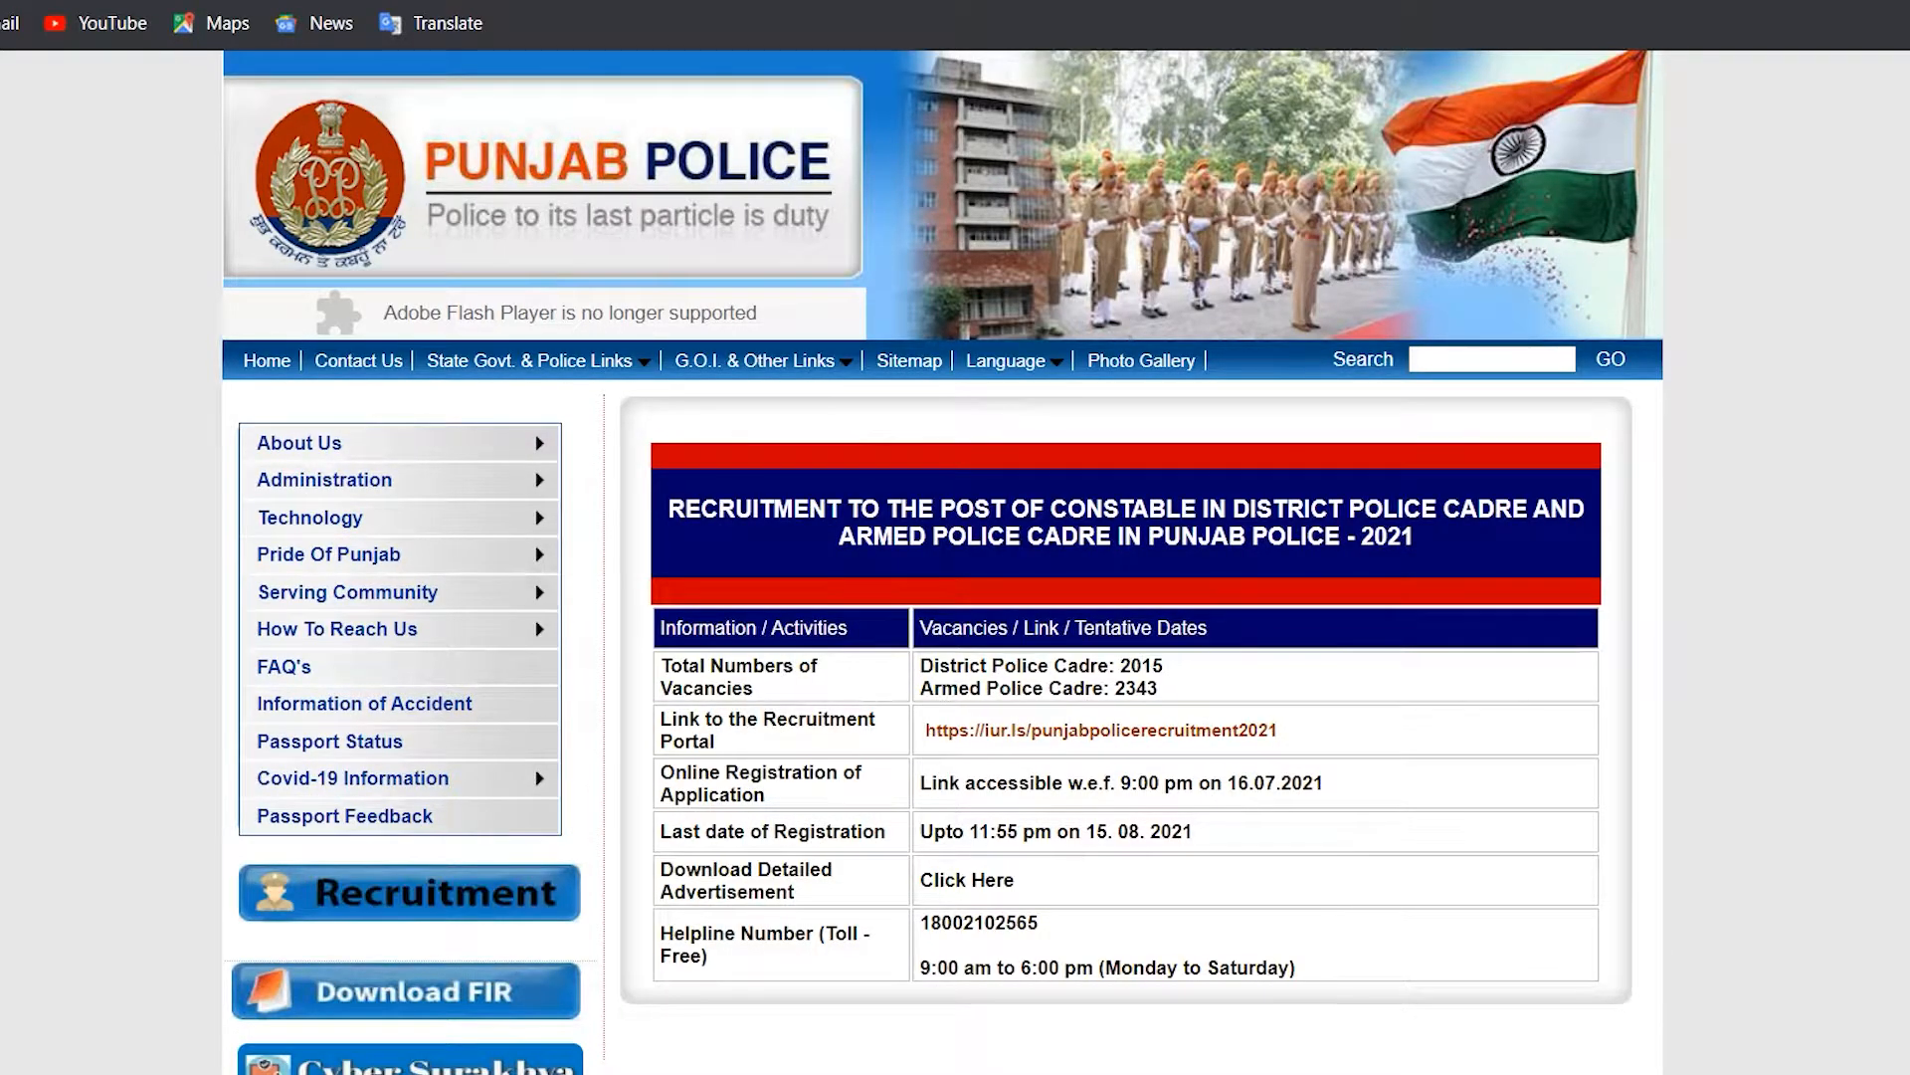
Step: Highlight and follow the iur.ls/punjabpolicerecruitment2021 recruitment portal link
scroll(943, 562, "down", 1)
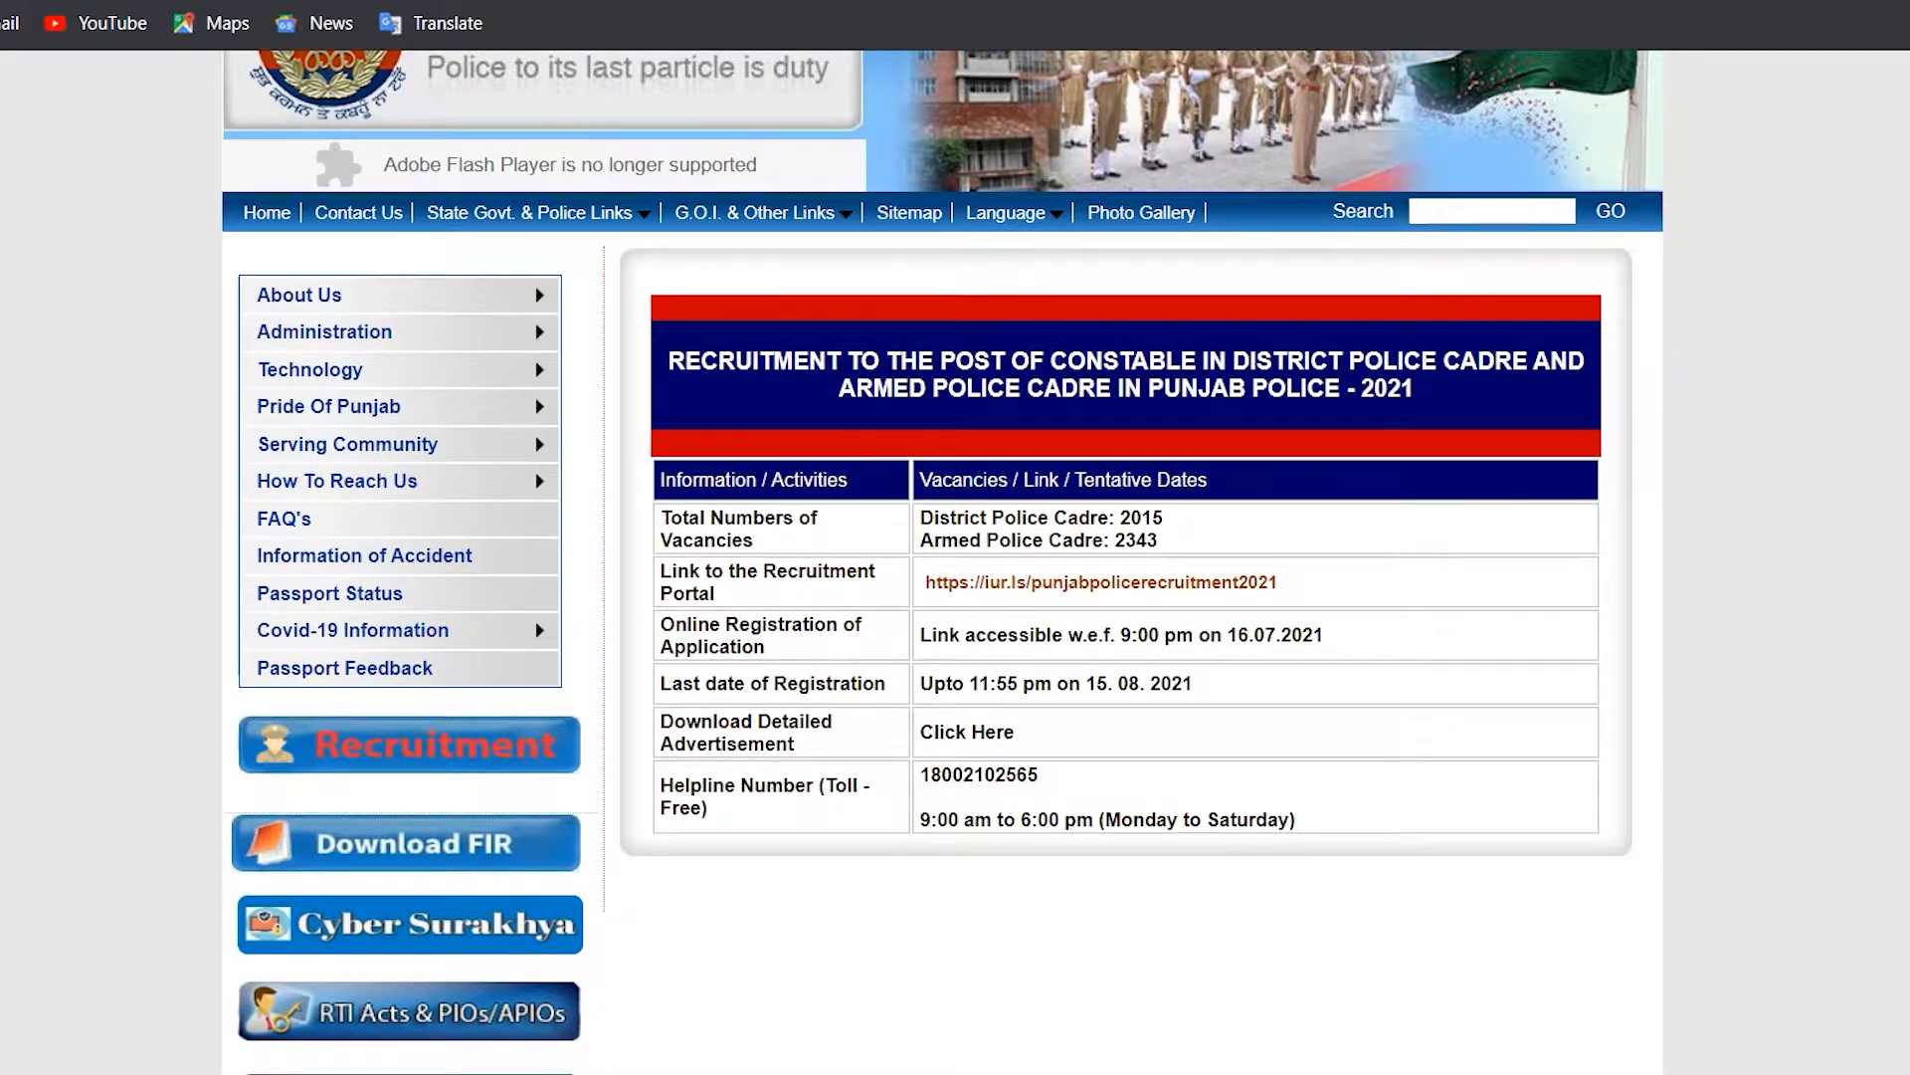
left_click_drag(922, 582, 1278, 583)
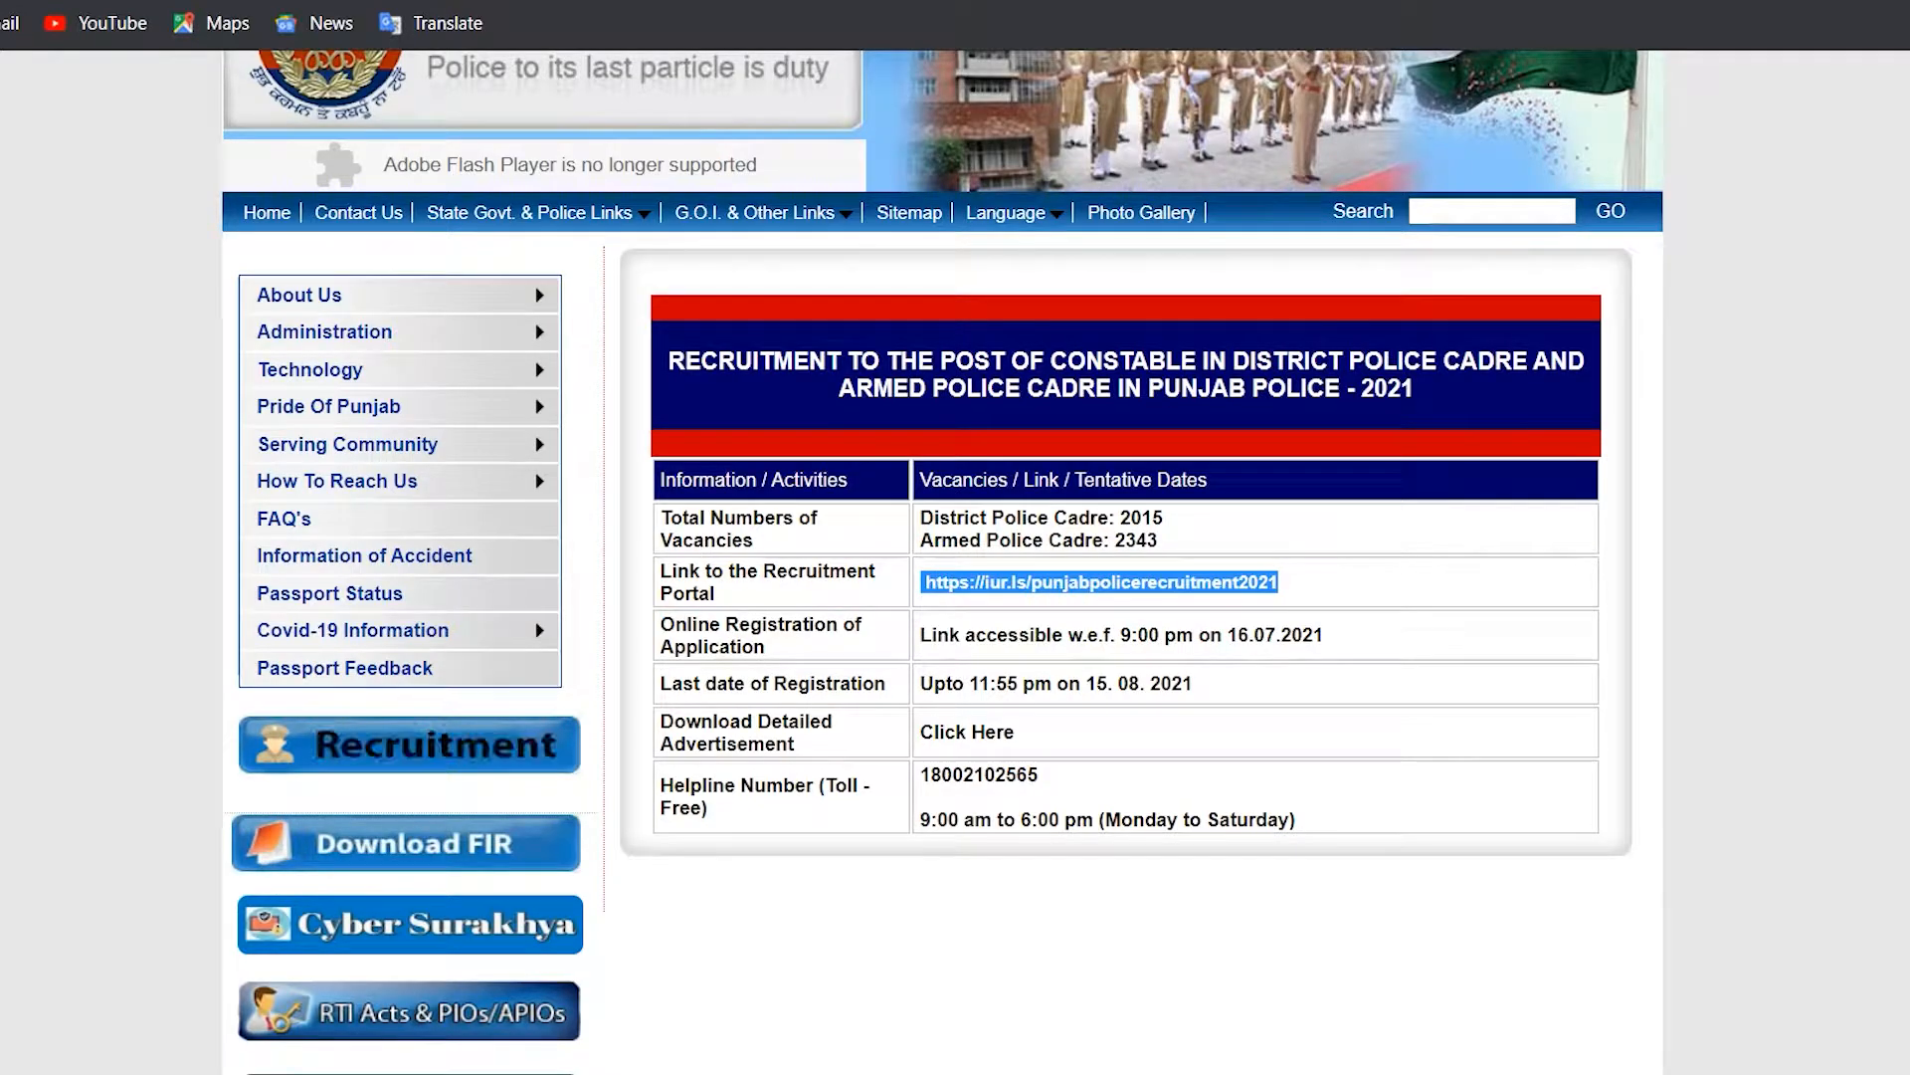
left_click(1101, 582)
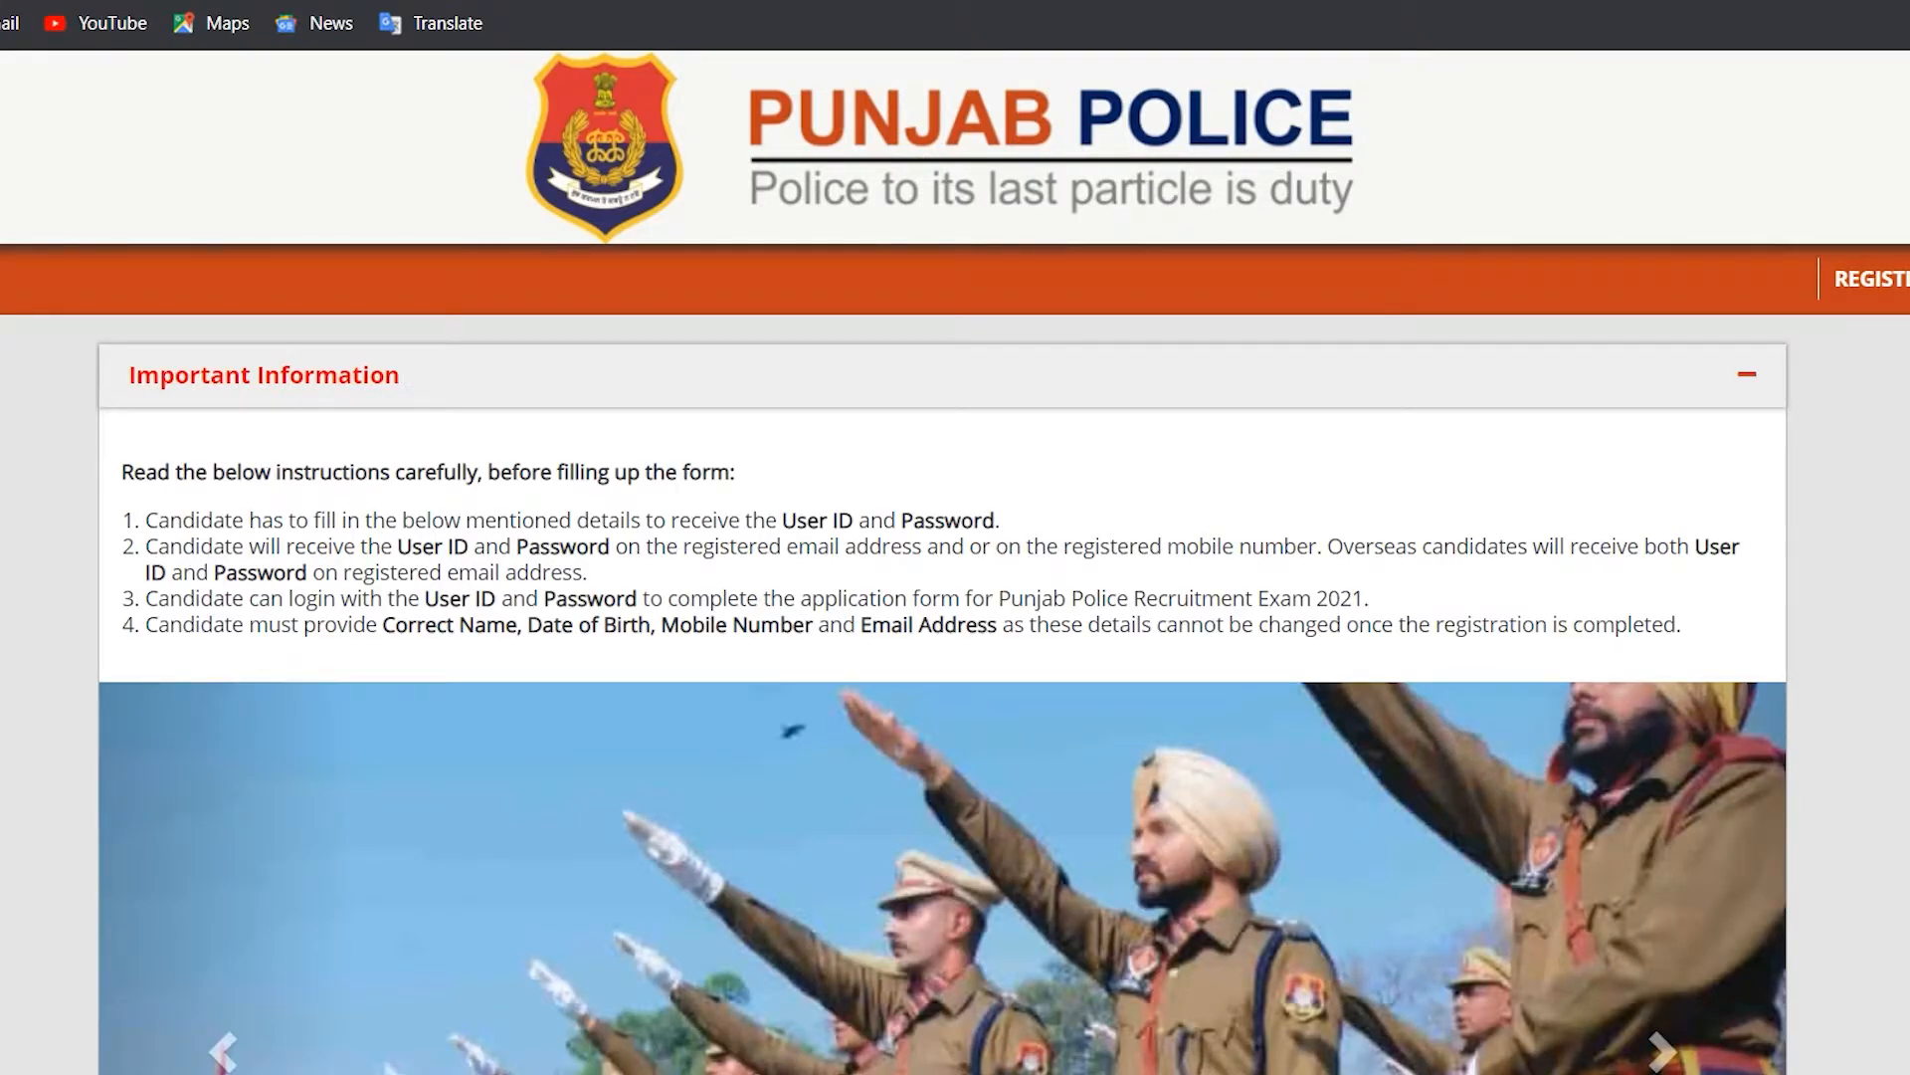
left_click_drag(146, 520, 1682, 625)
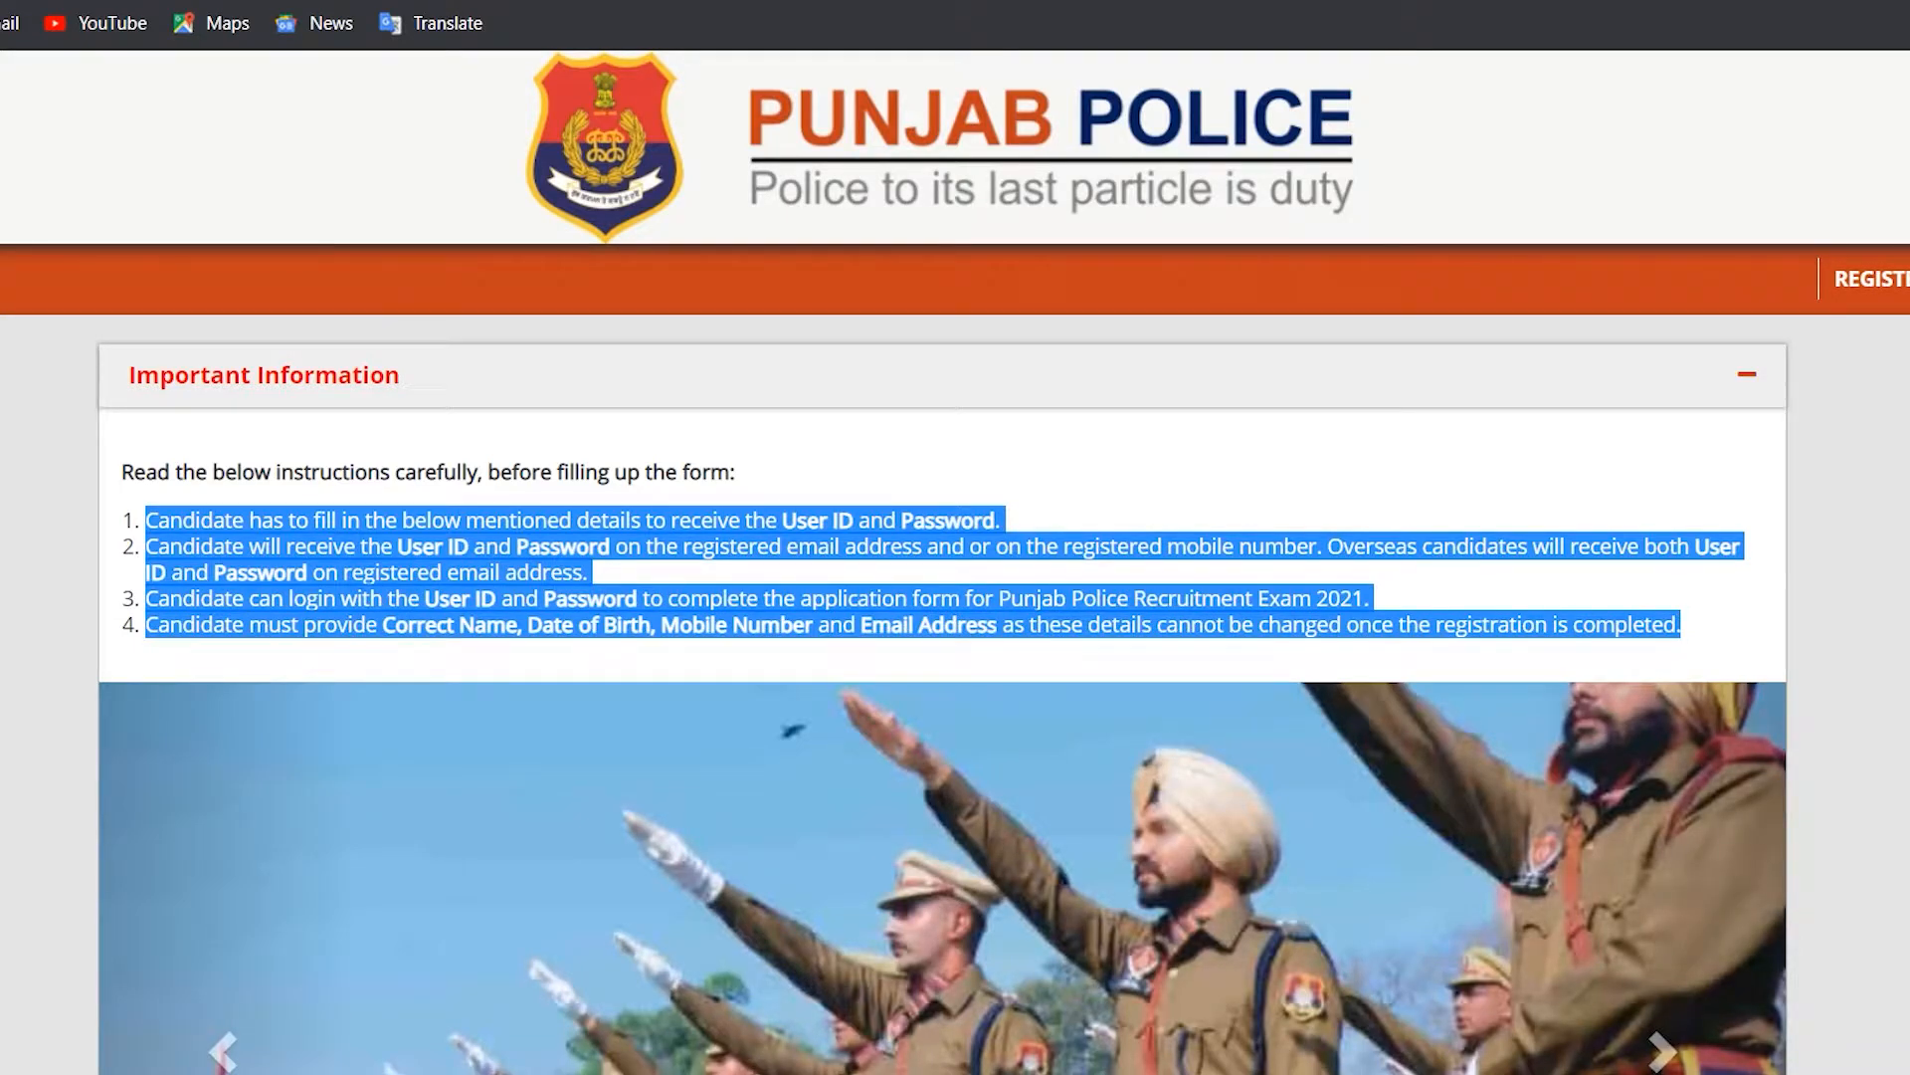
scroll(955, 597, "down", 5)
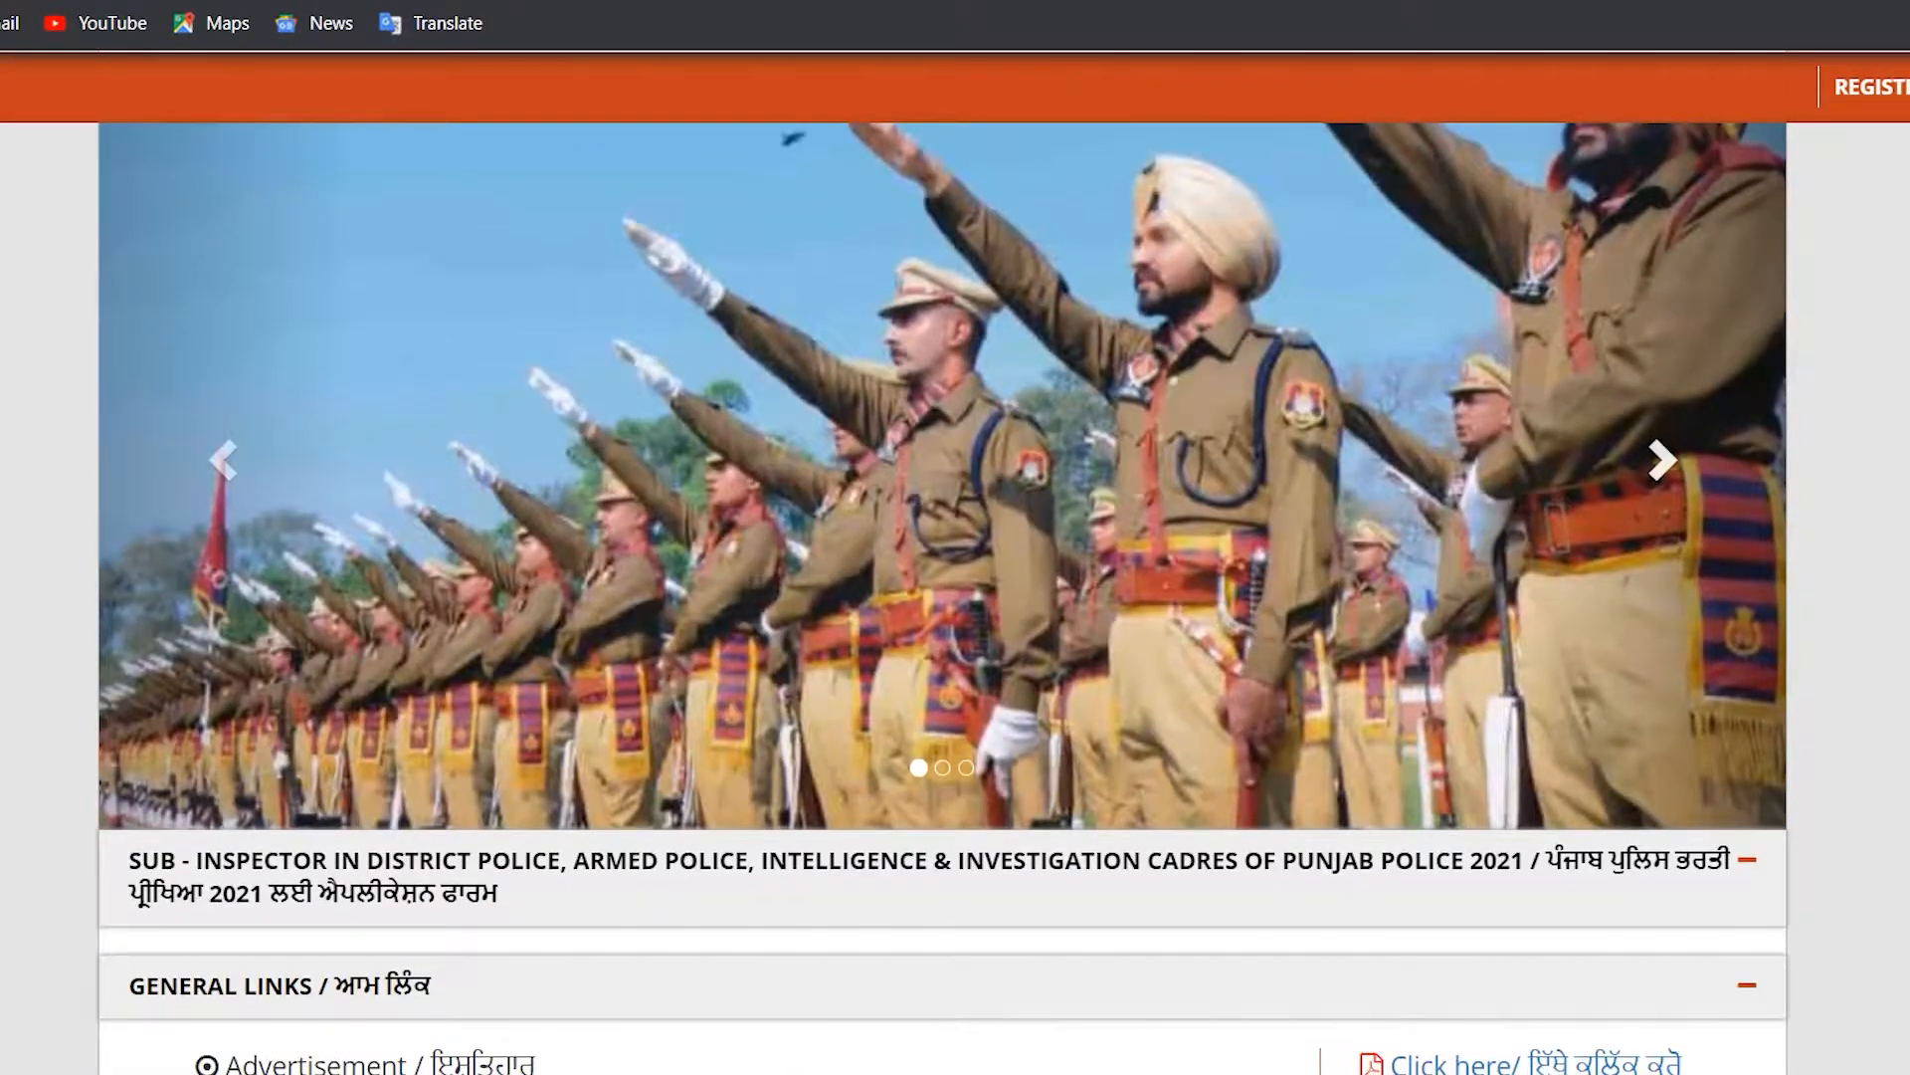
scroll(955, 597, "down", 4)
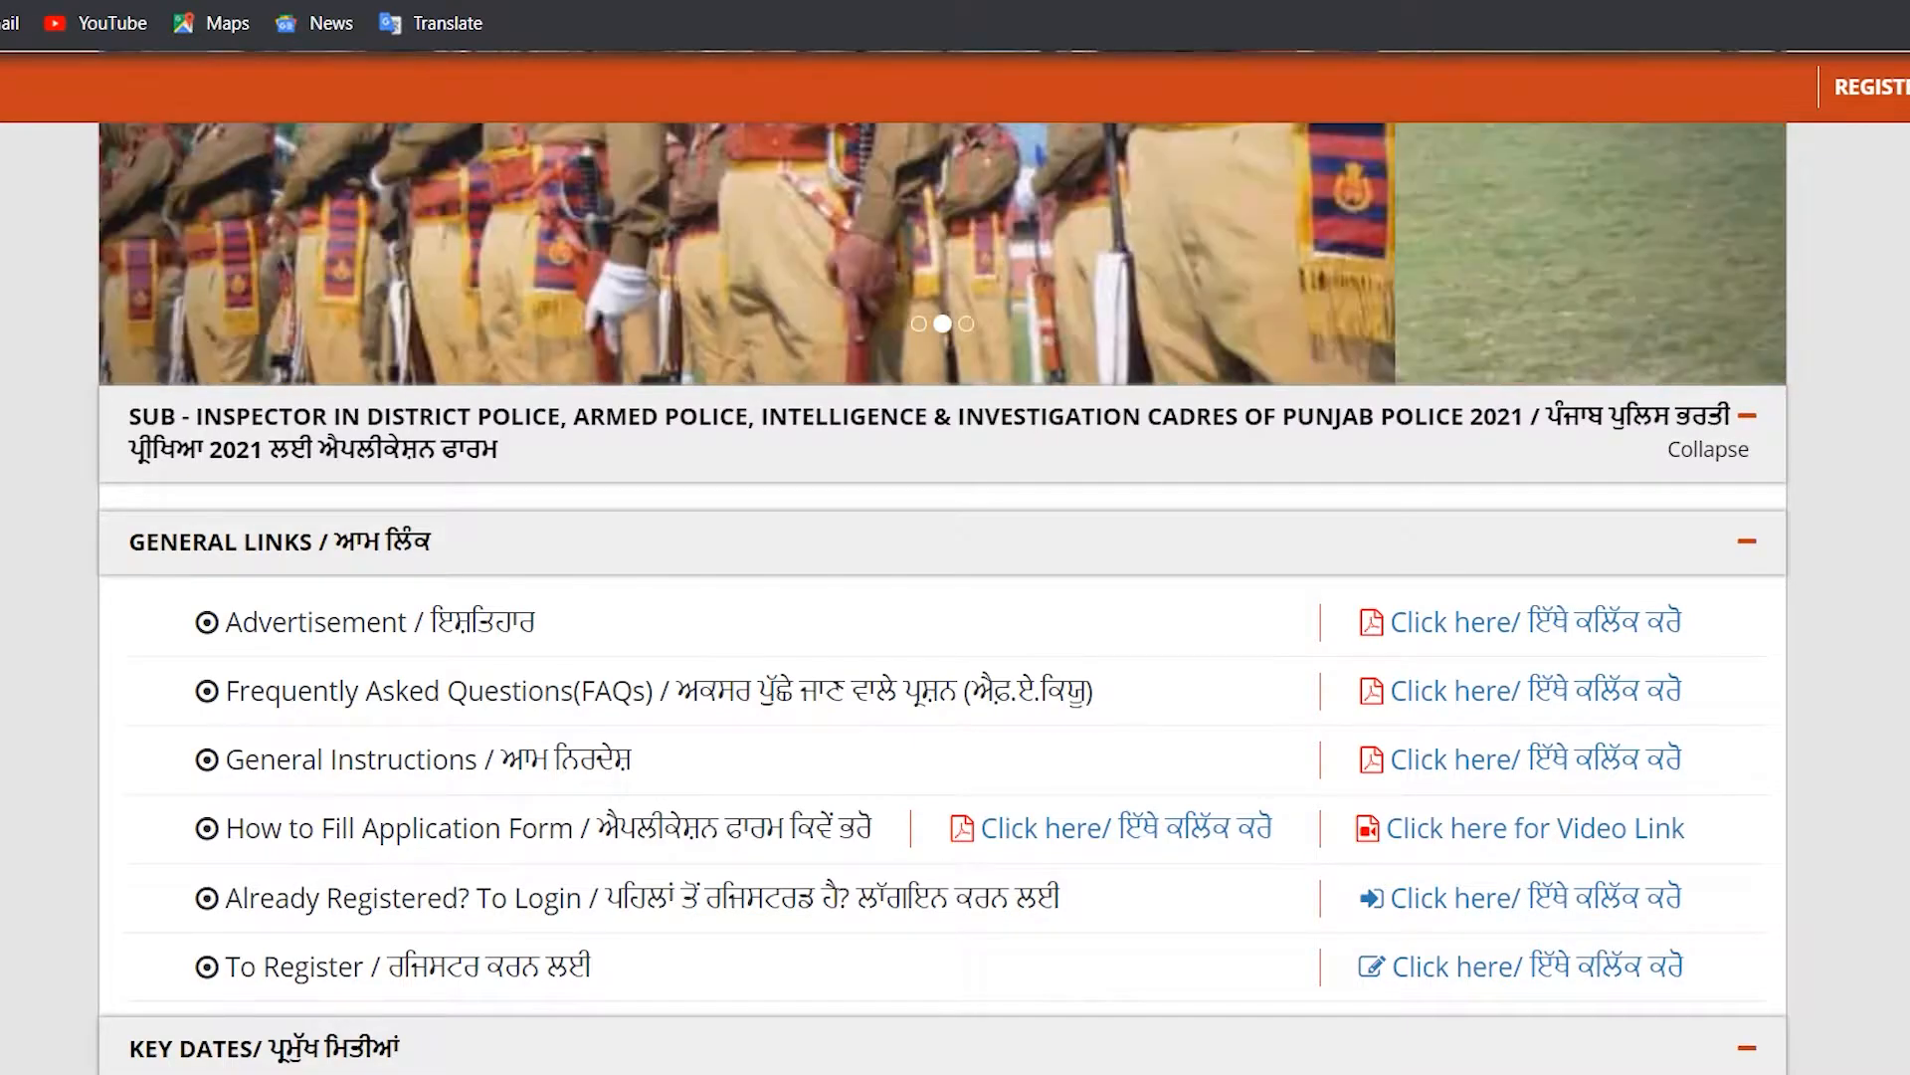
scroll(943, 597, "down", 3)
scroll(944, 597, "down", 10)
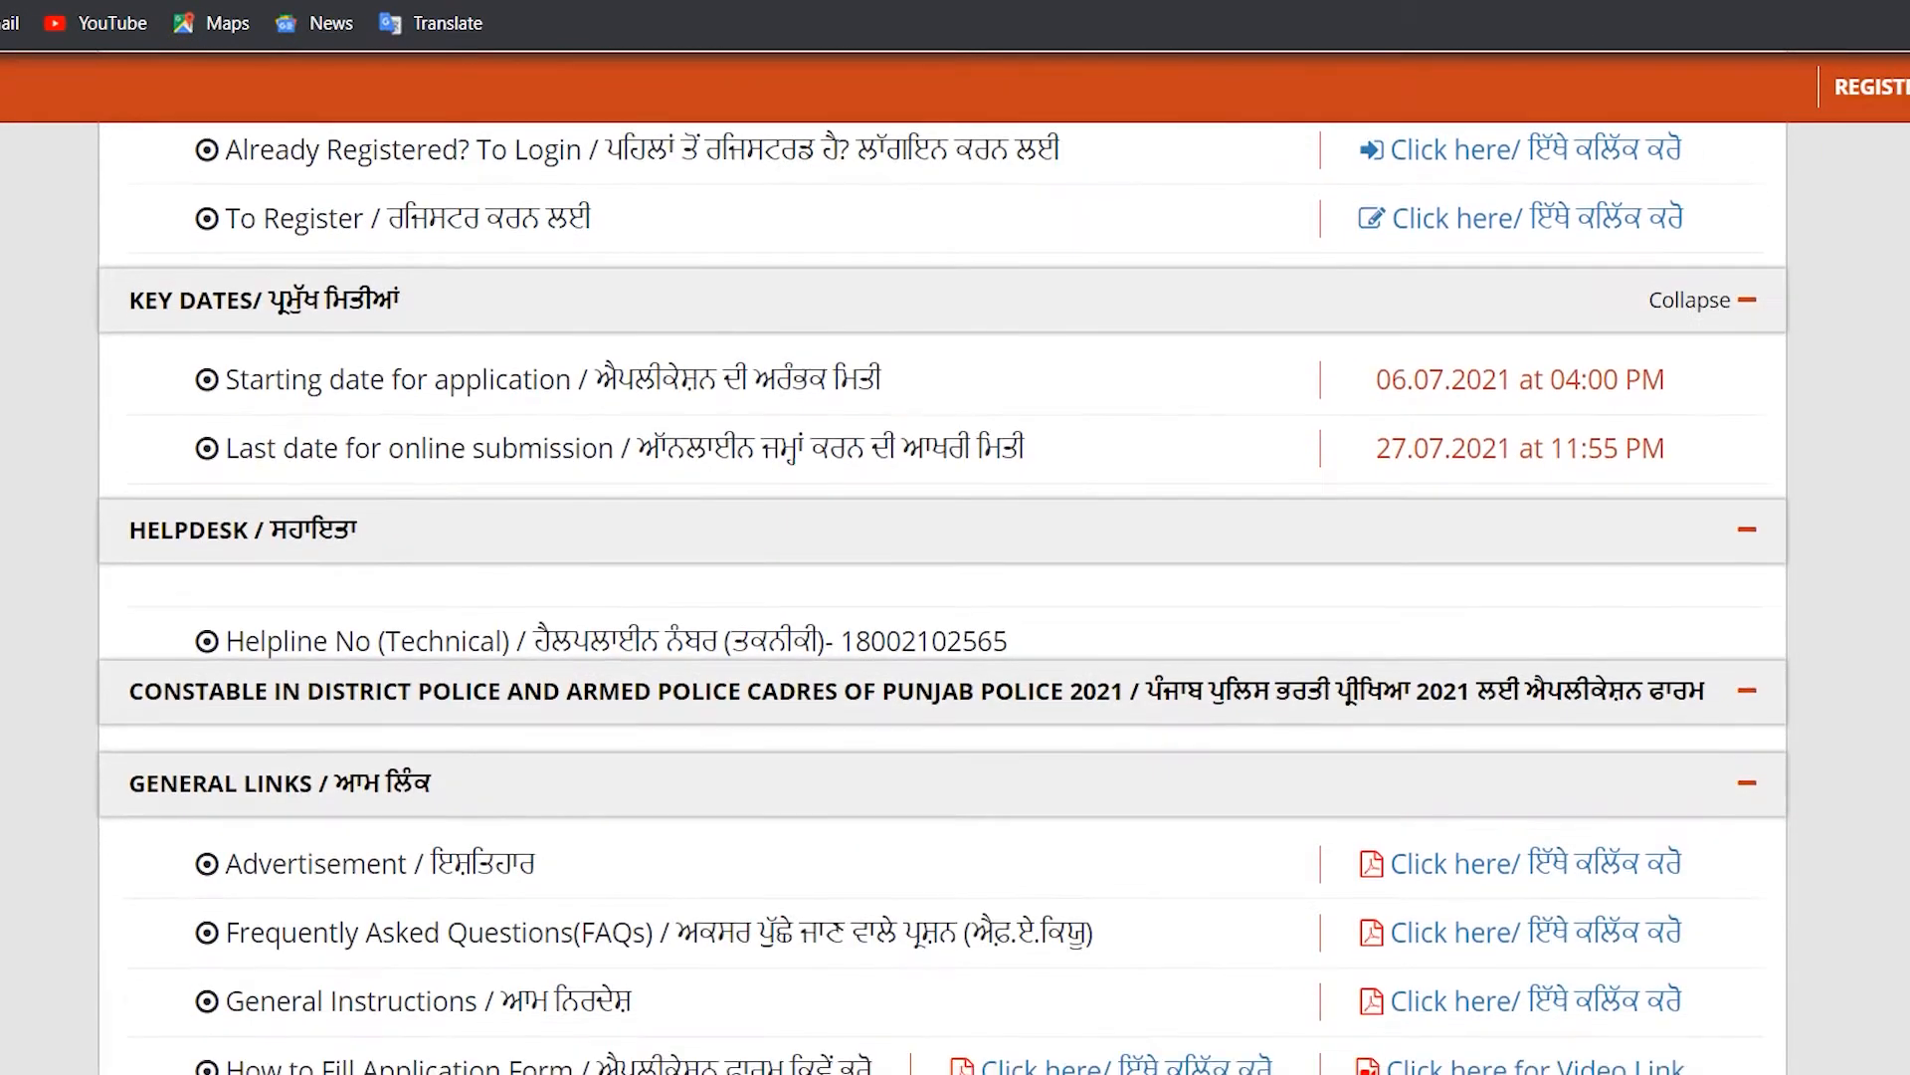
scroll(943, 597, "up", 2)
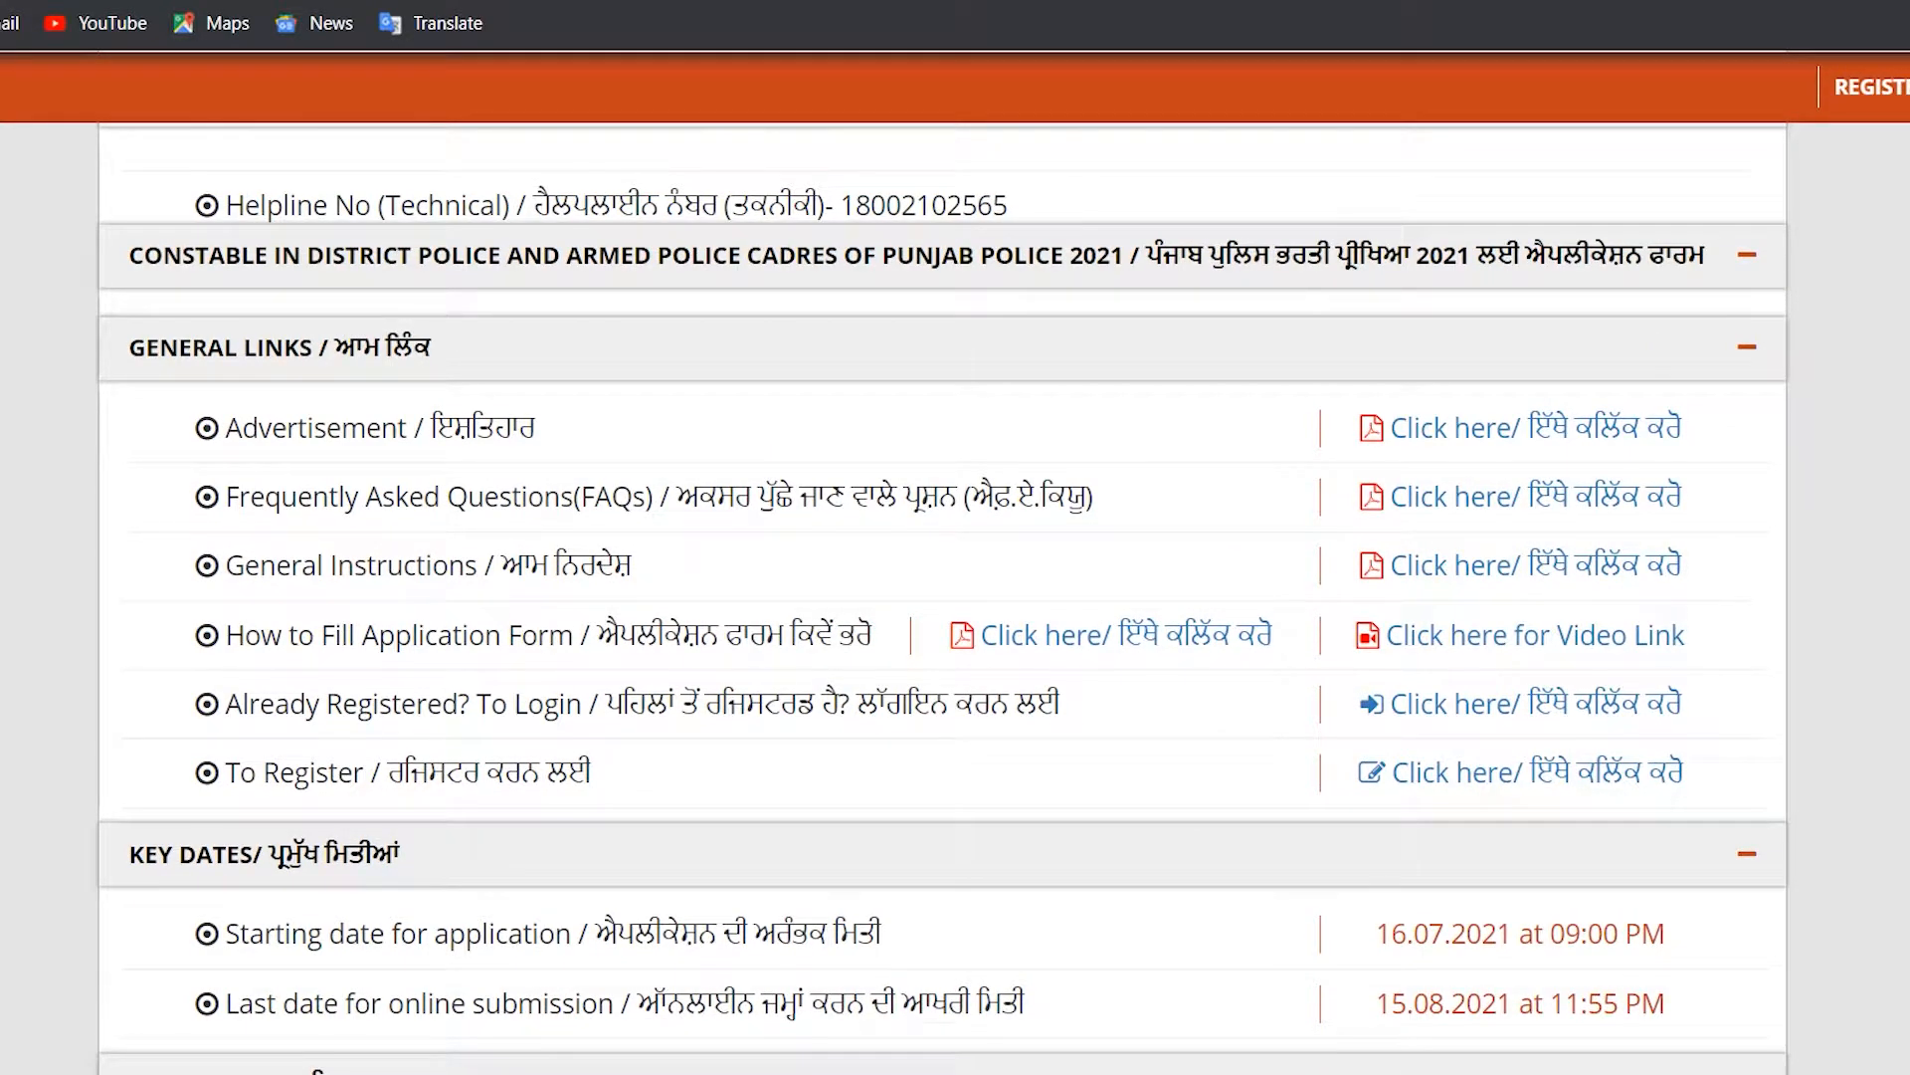
left_click_drag(219, 427, 533, 428)
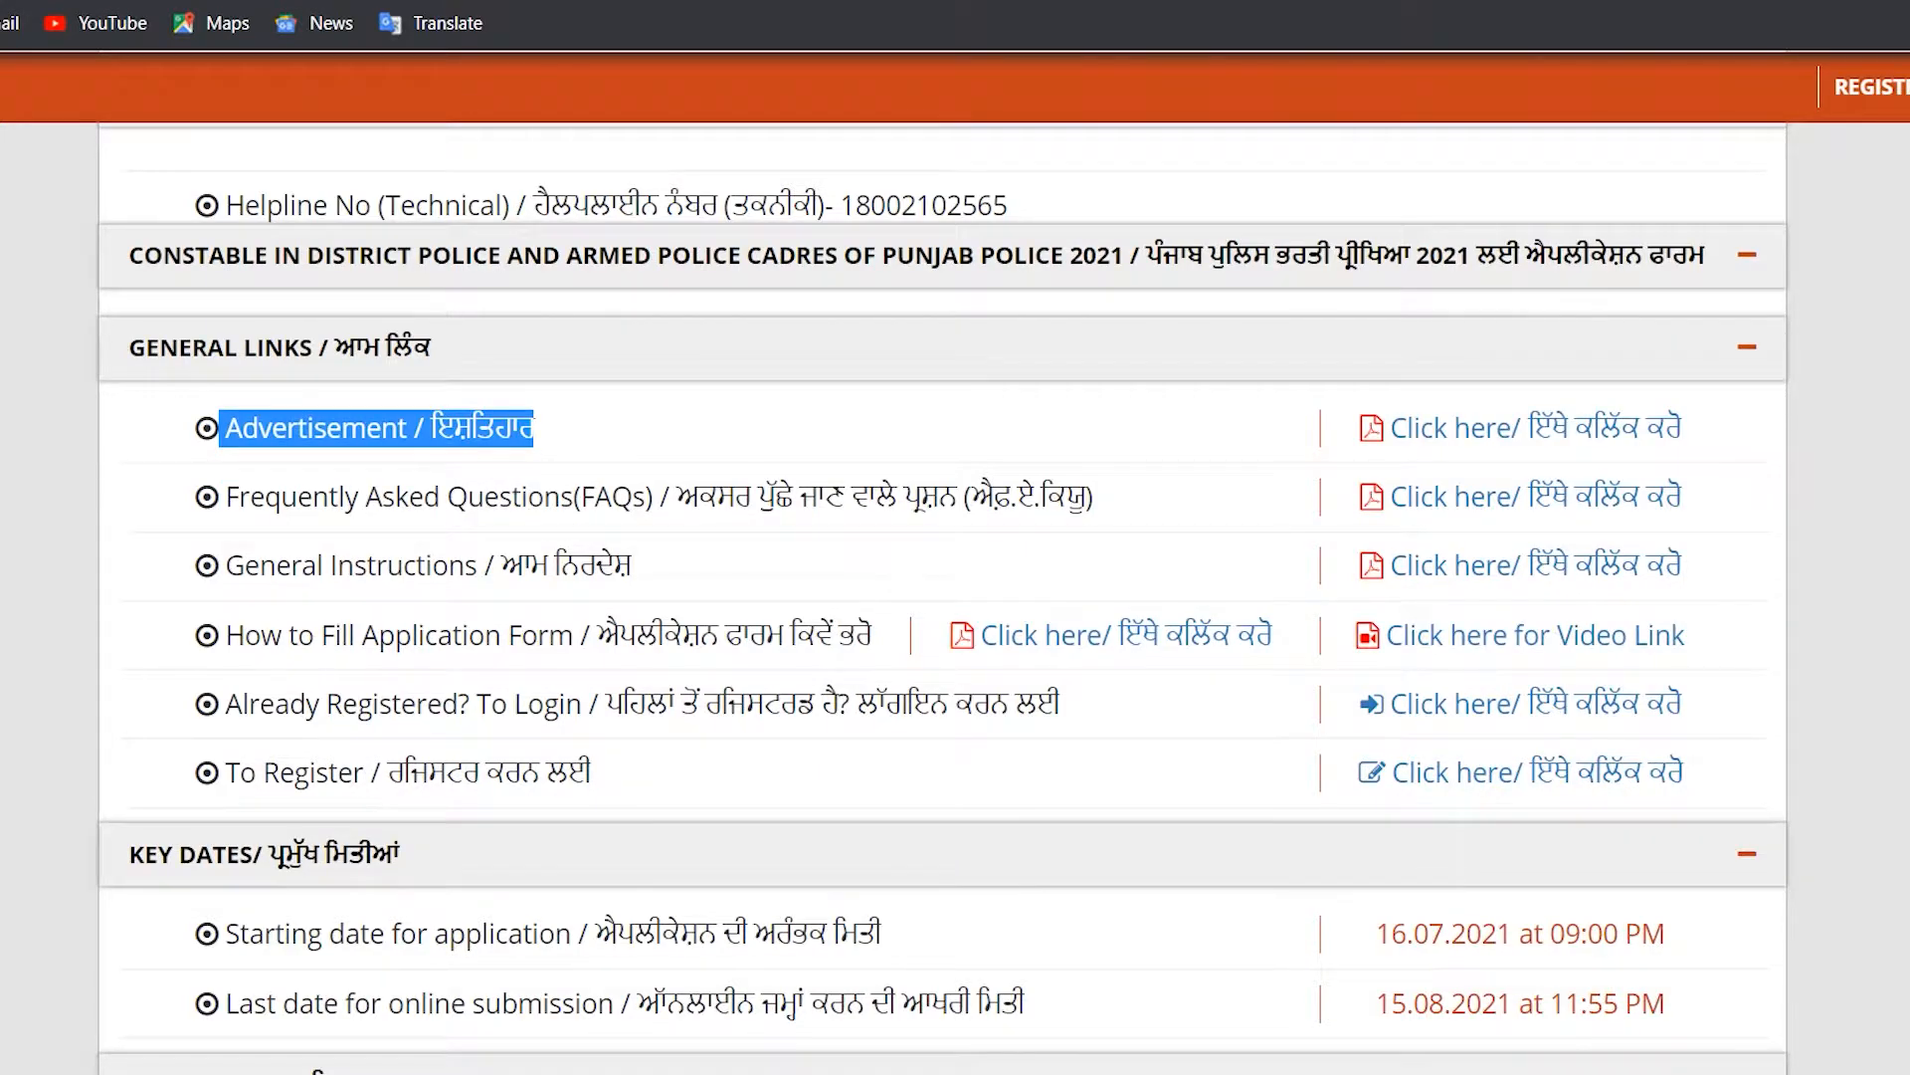
left_click_drag(226, 497, 652, 497)
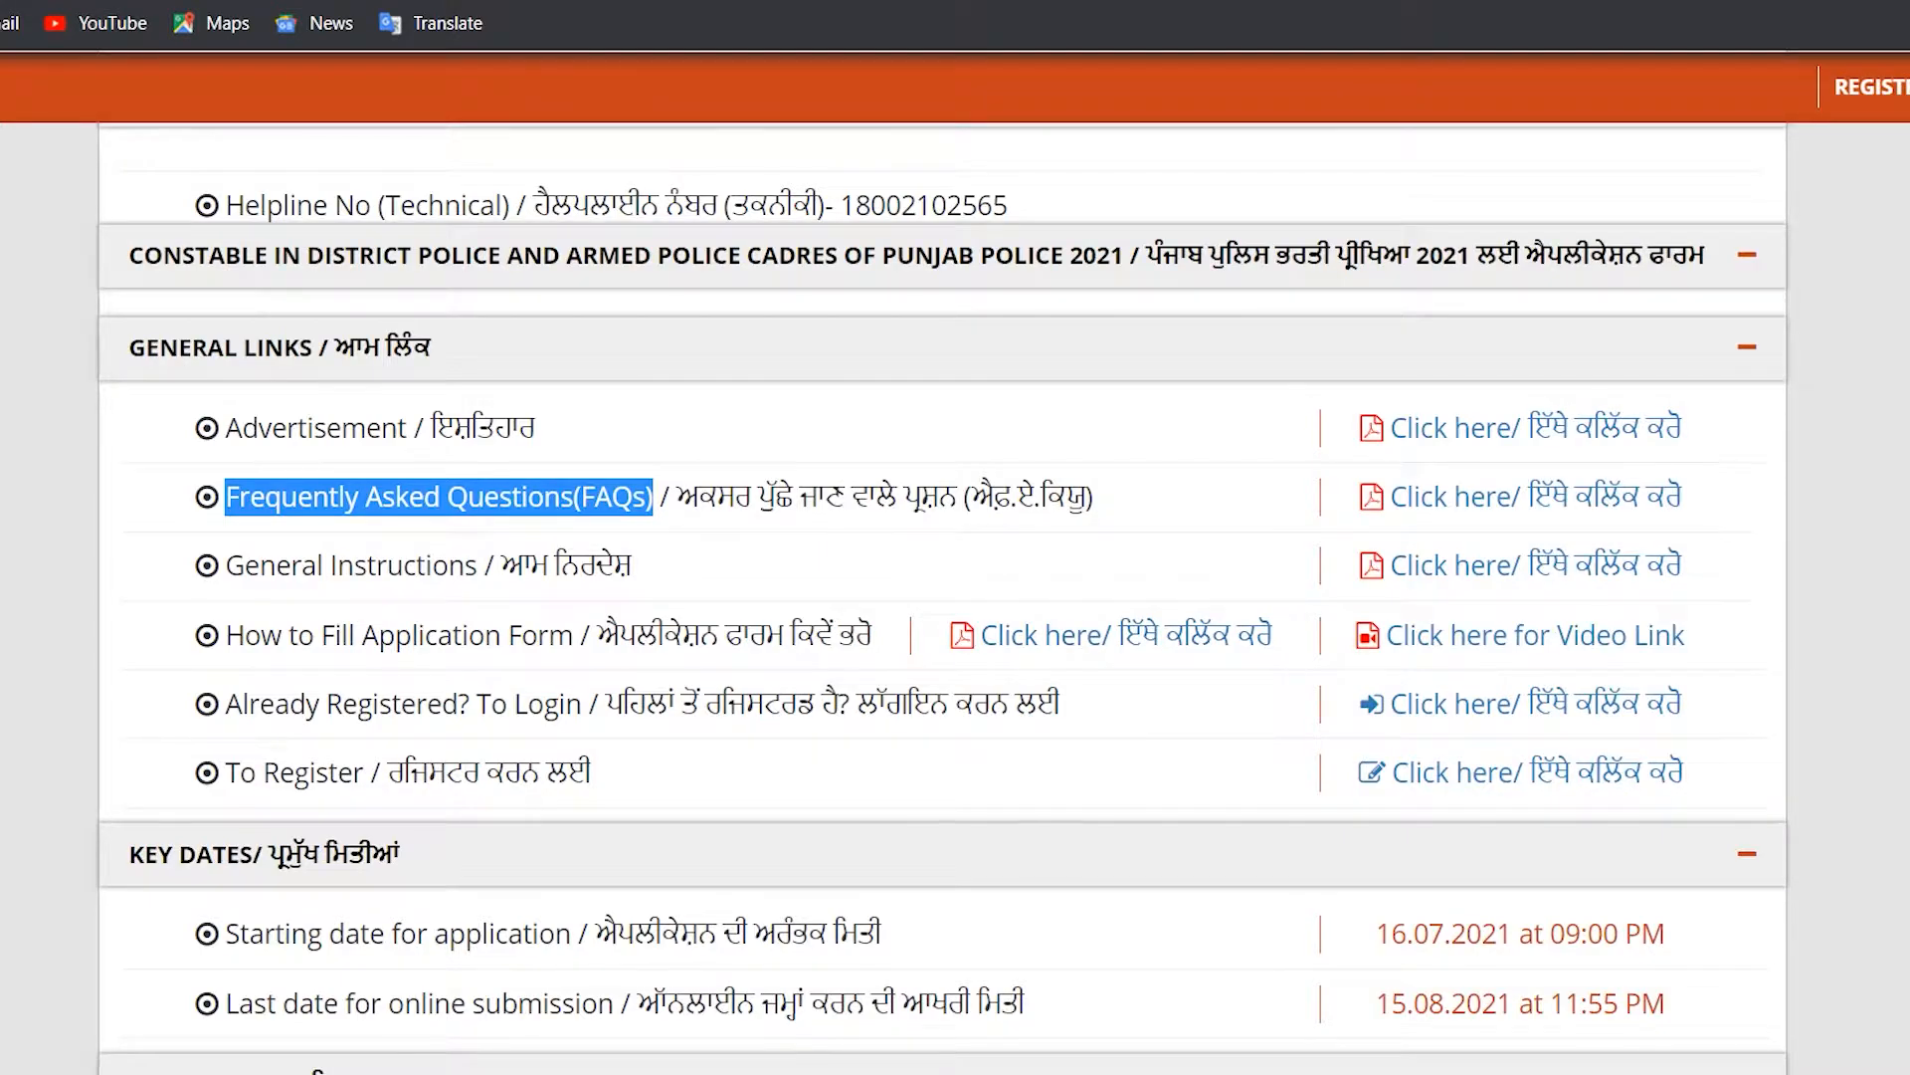
left_click_drag(226, 565, 1681, 565)
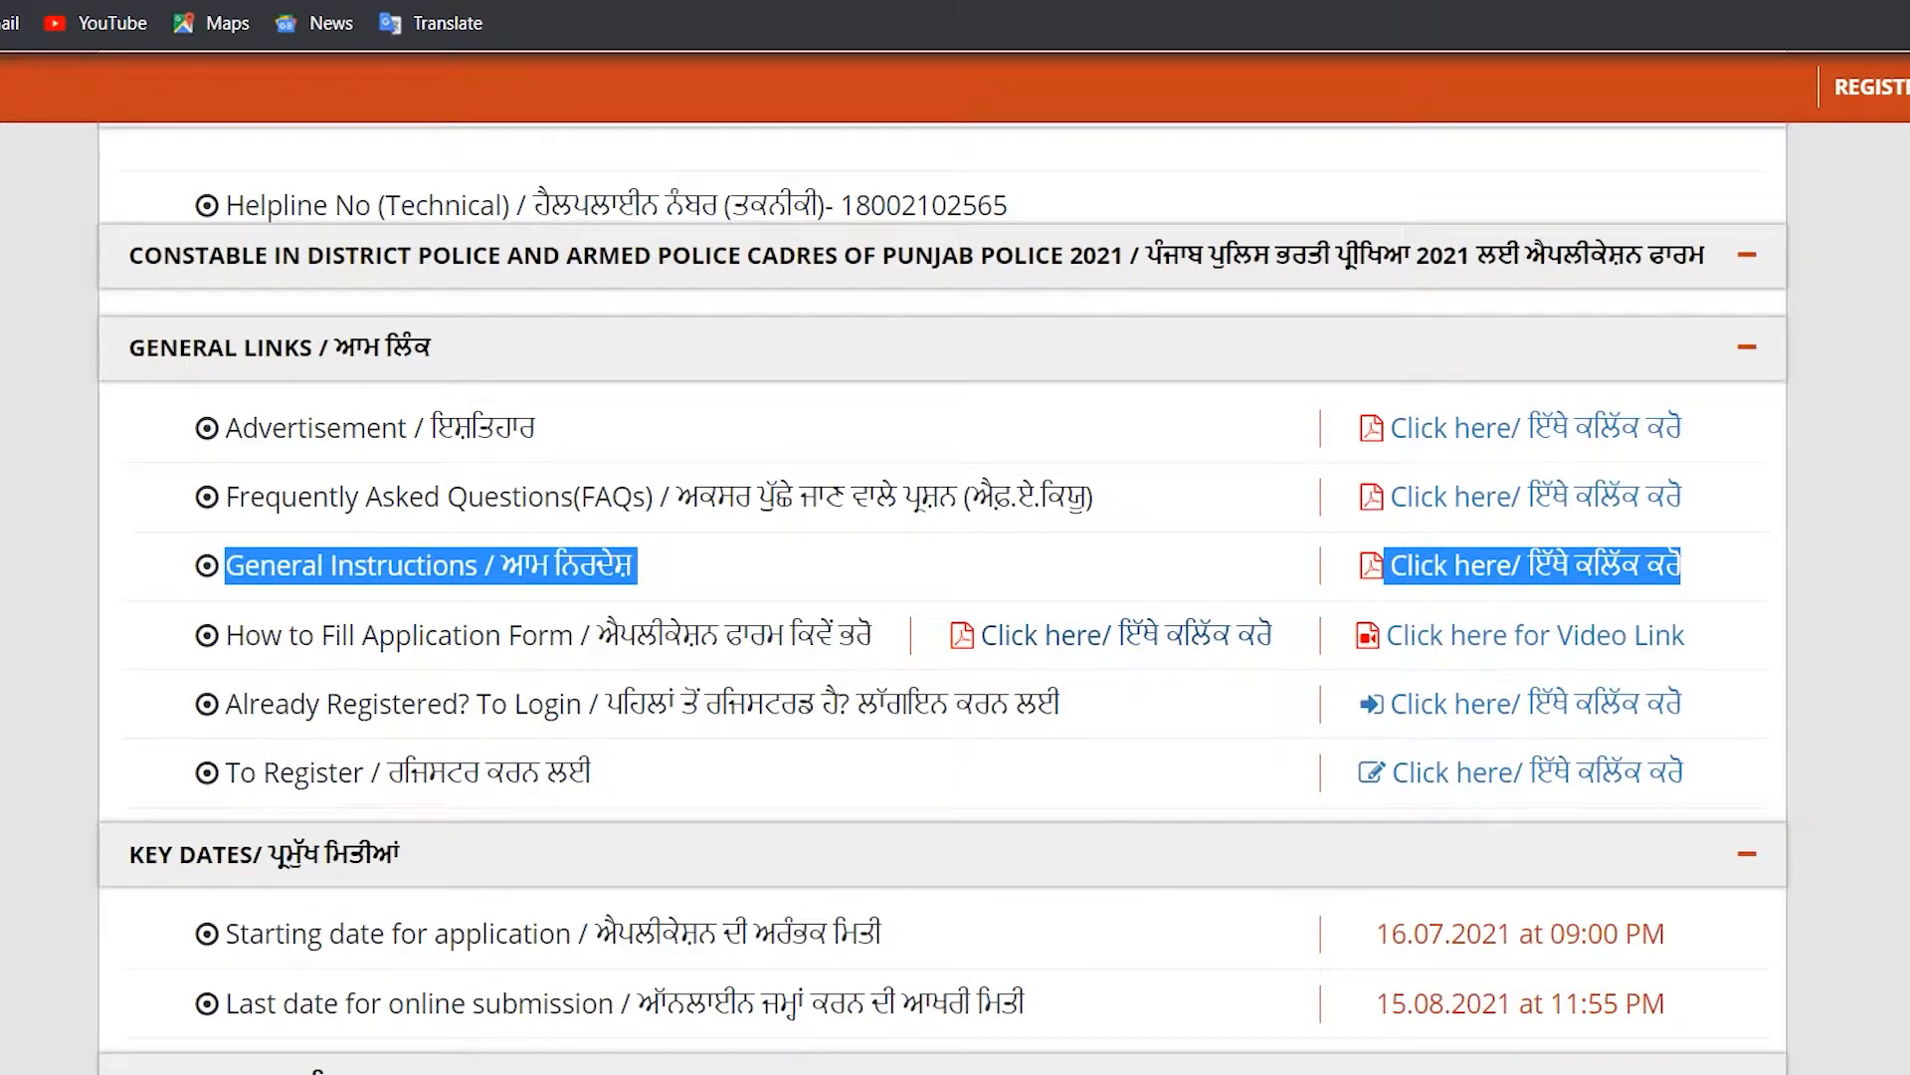
left_click_drag(226, 635, 579, 635)
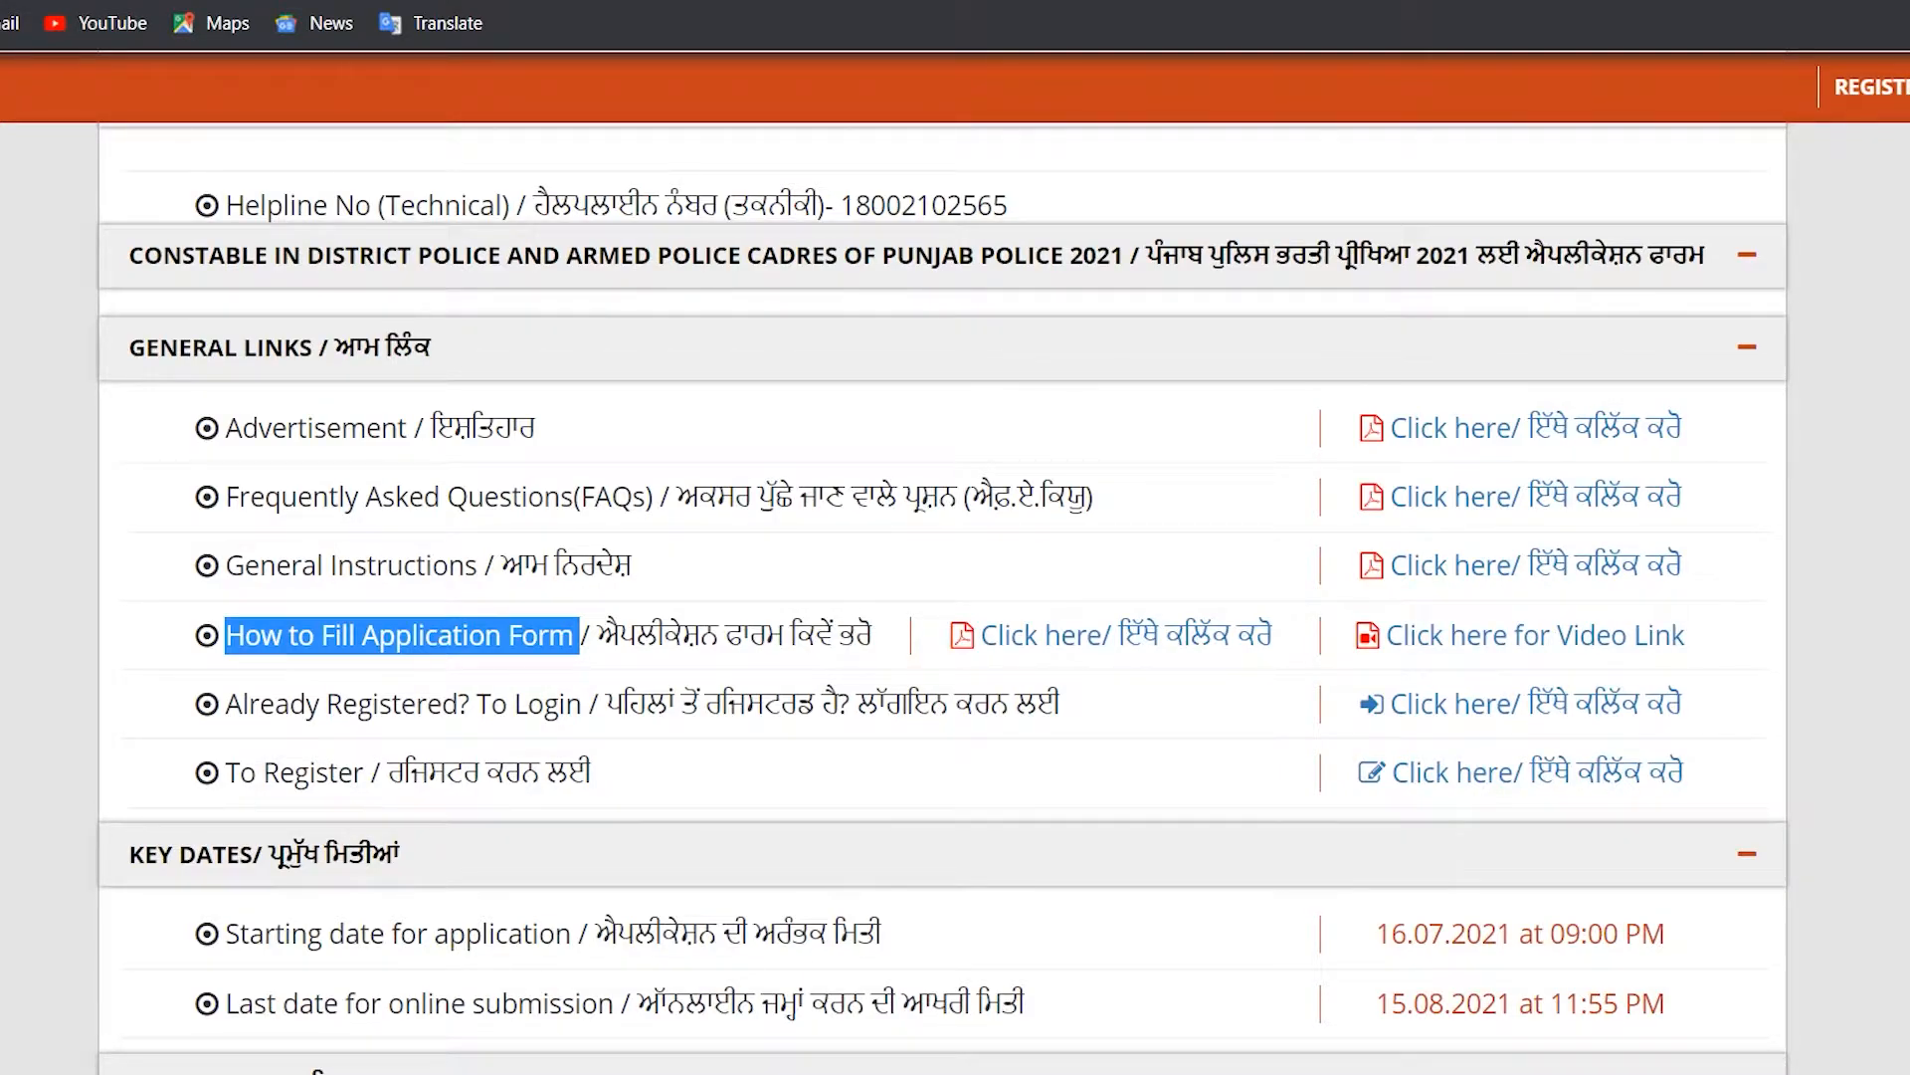
left_click_drag(226, 703, 1681, 703)
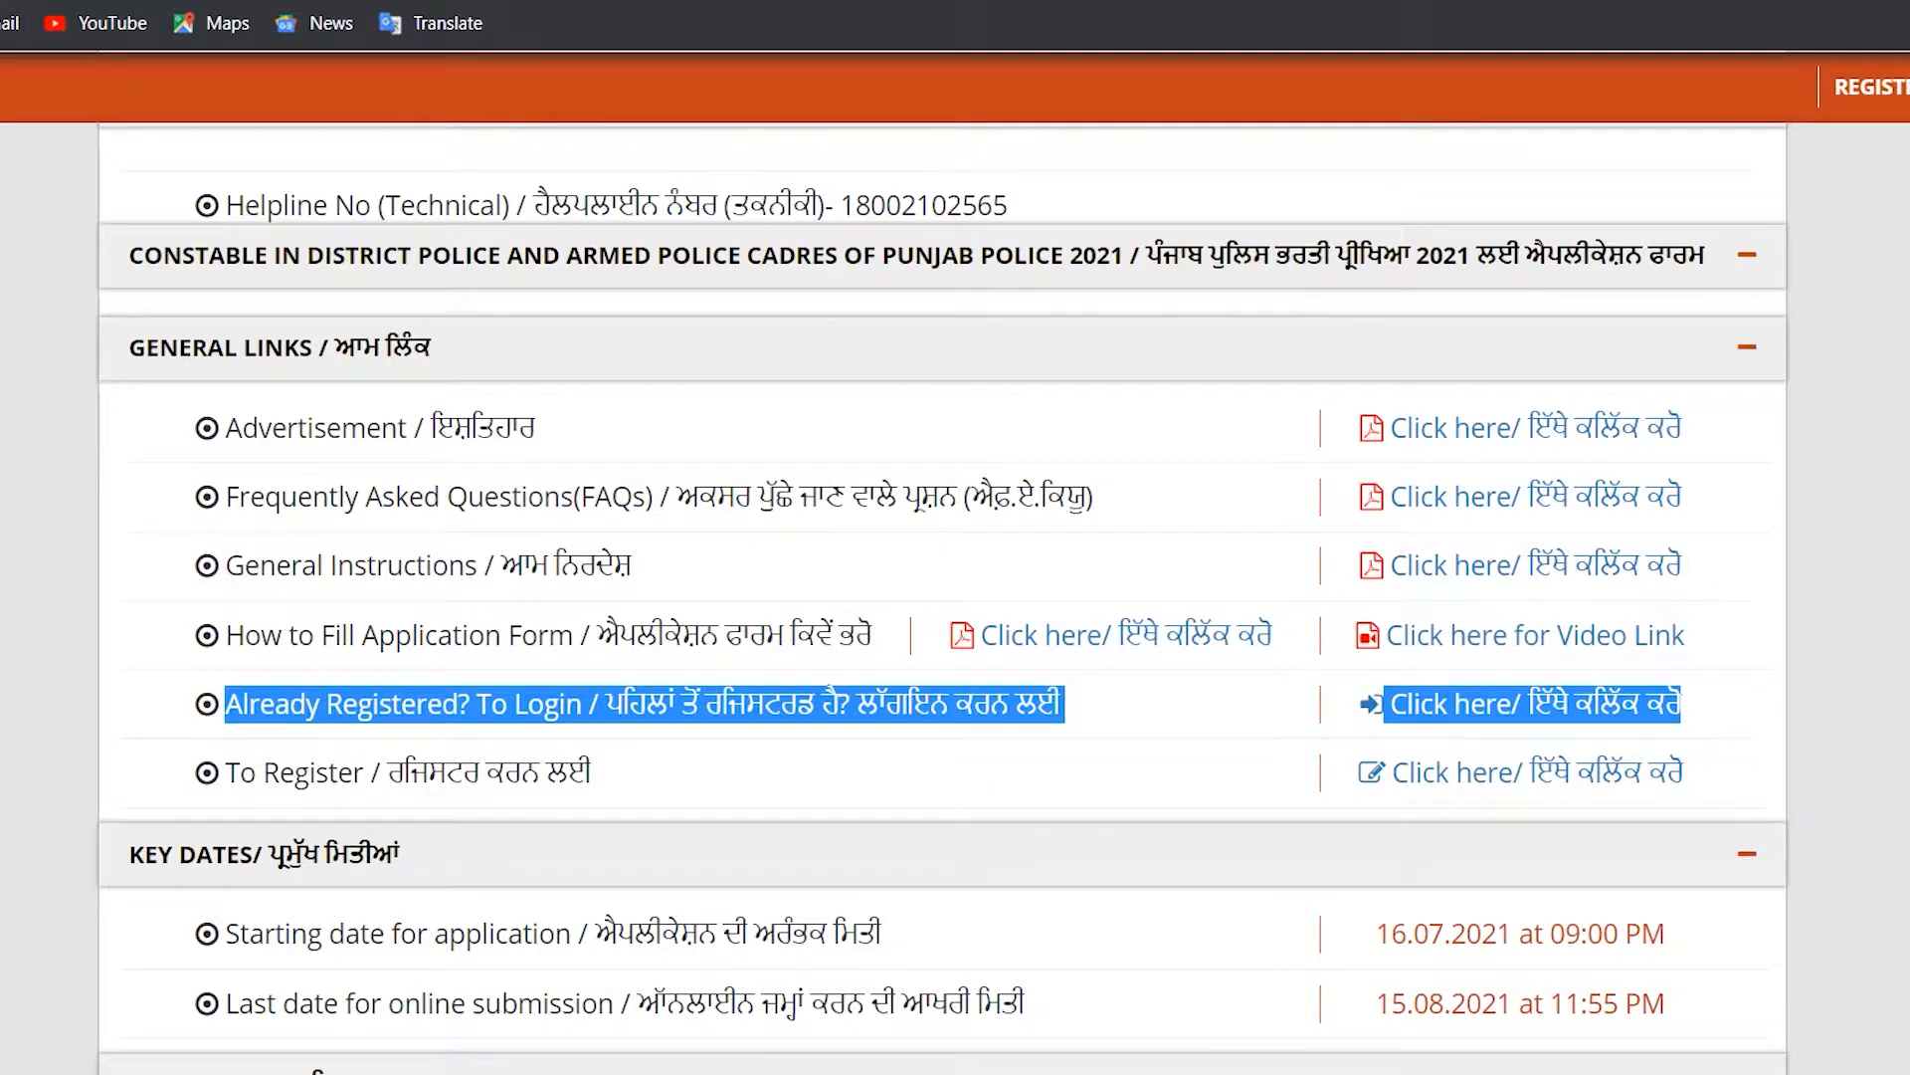
left_click_drag(221, 772, 1682, 772)
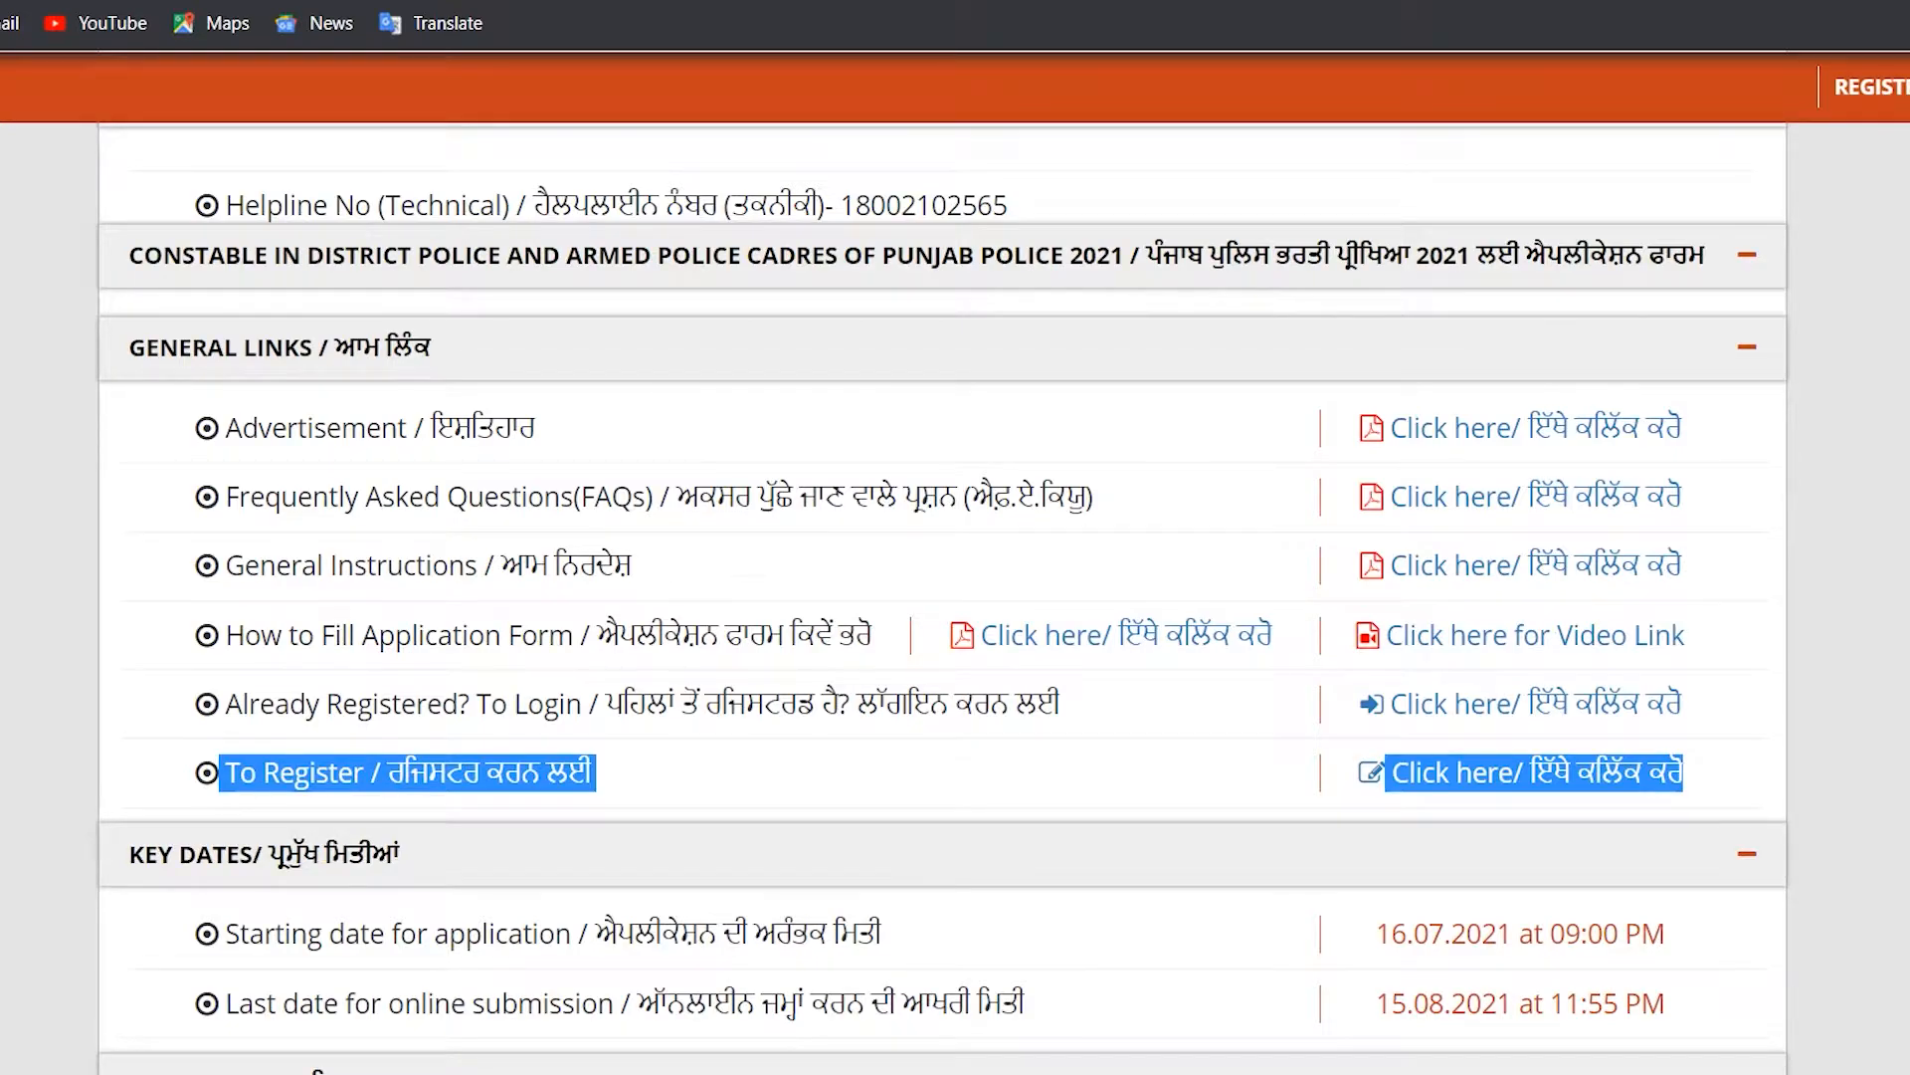
scroll(955, 597, "down", 1)
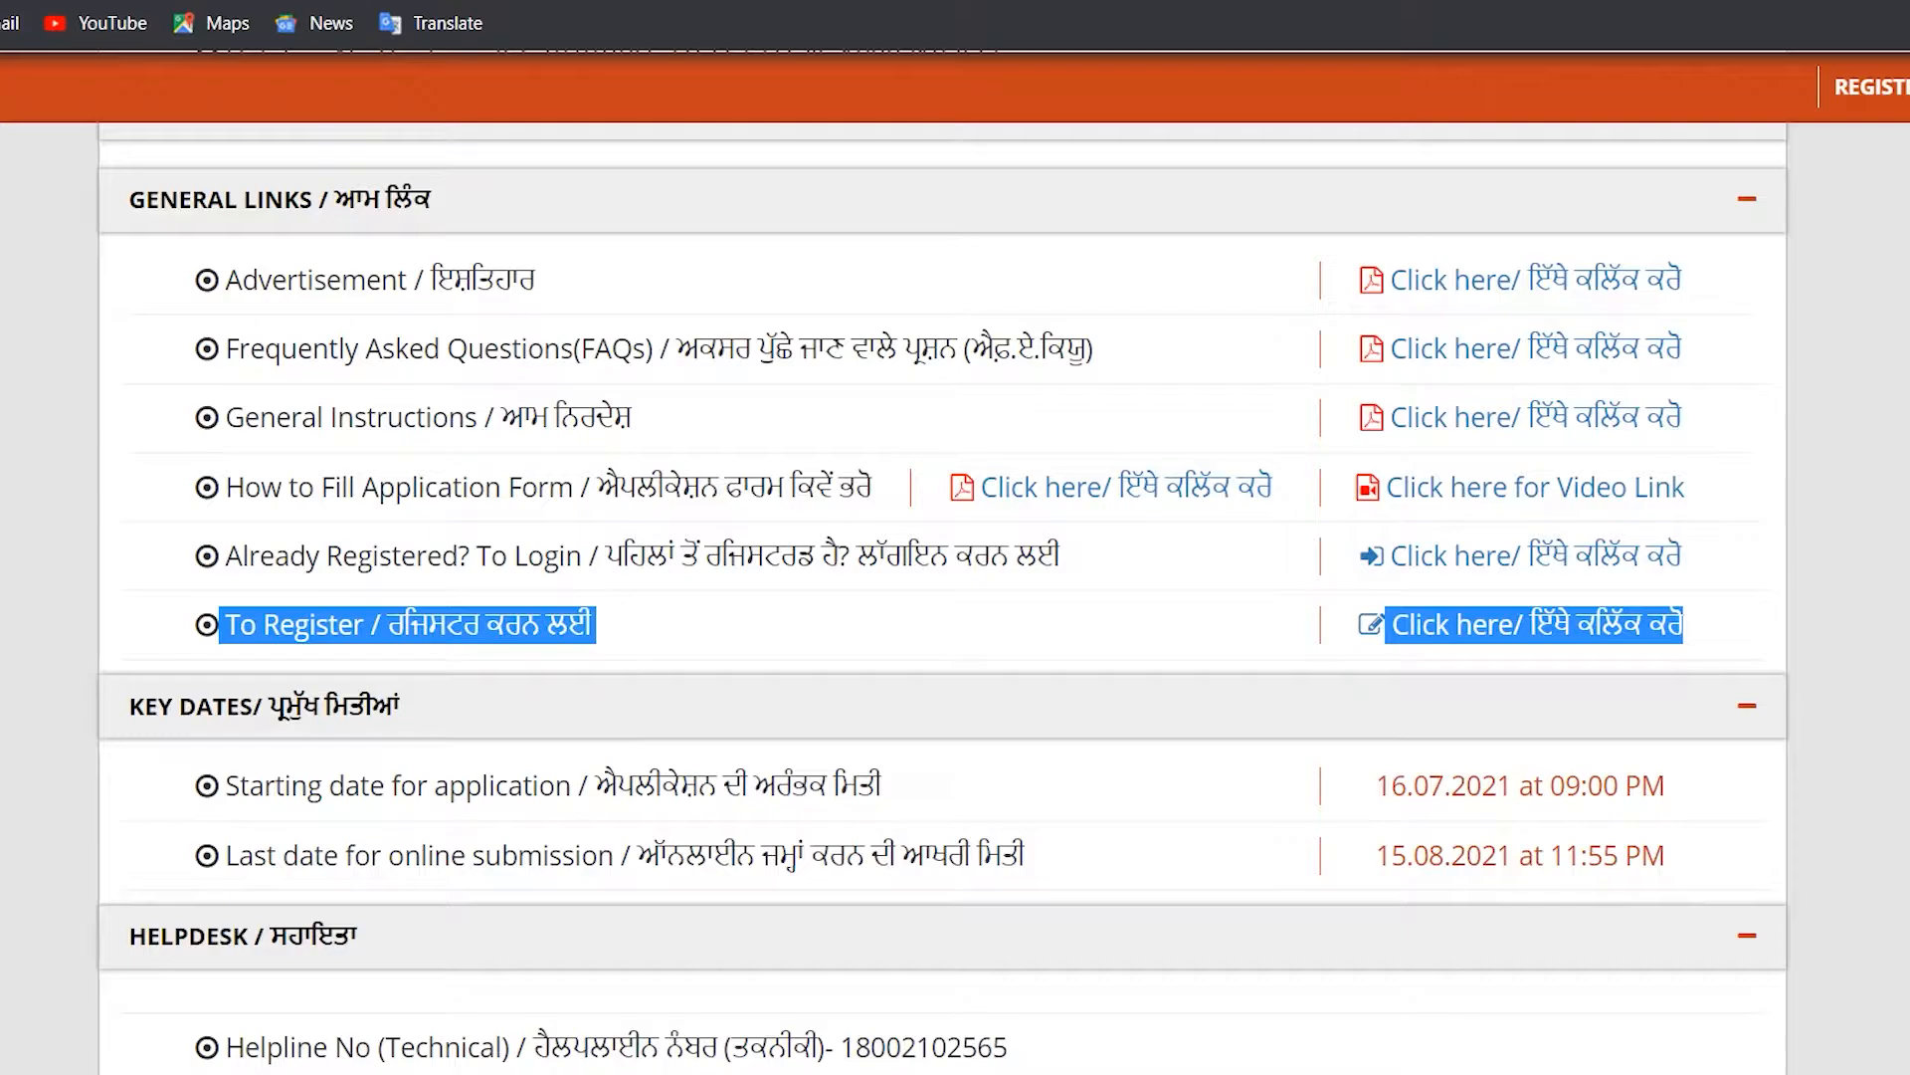
scroll(955, 562, "down", 1)
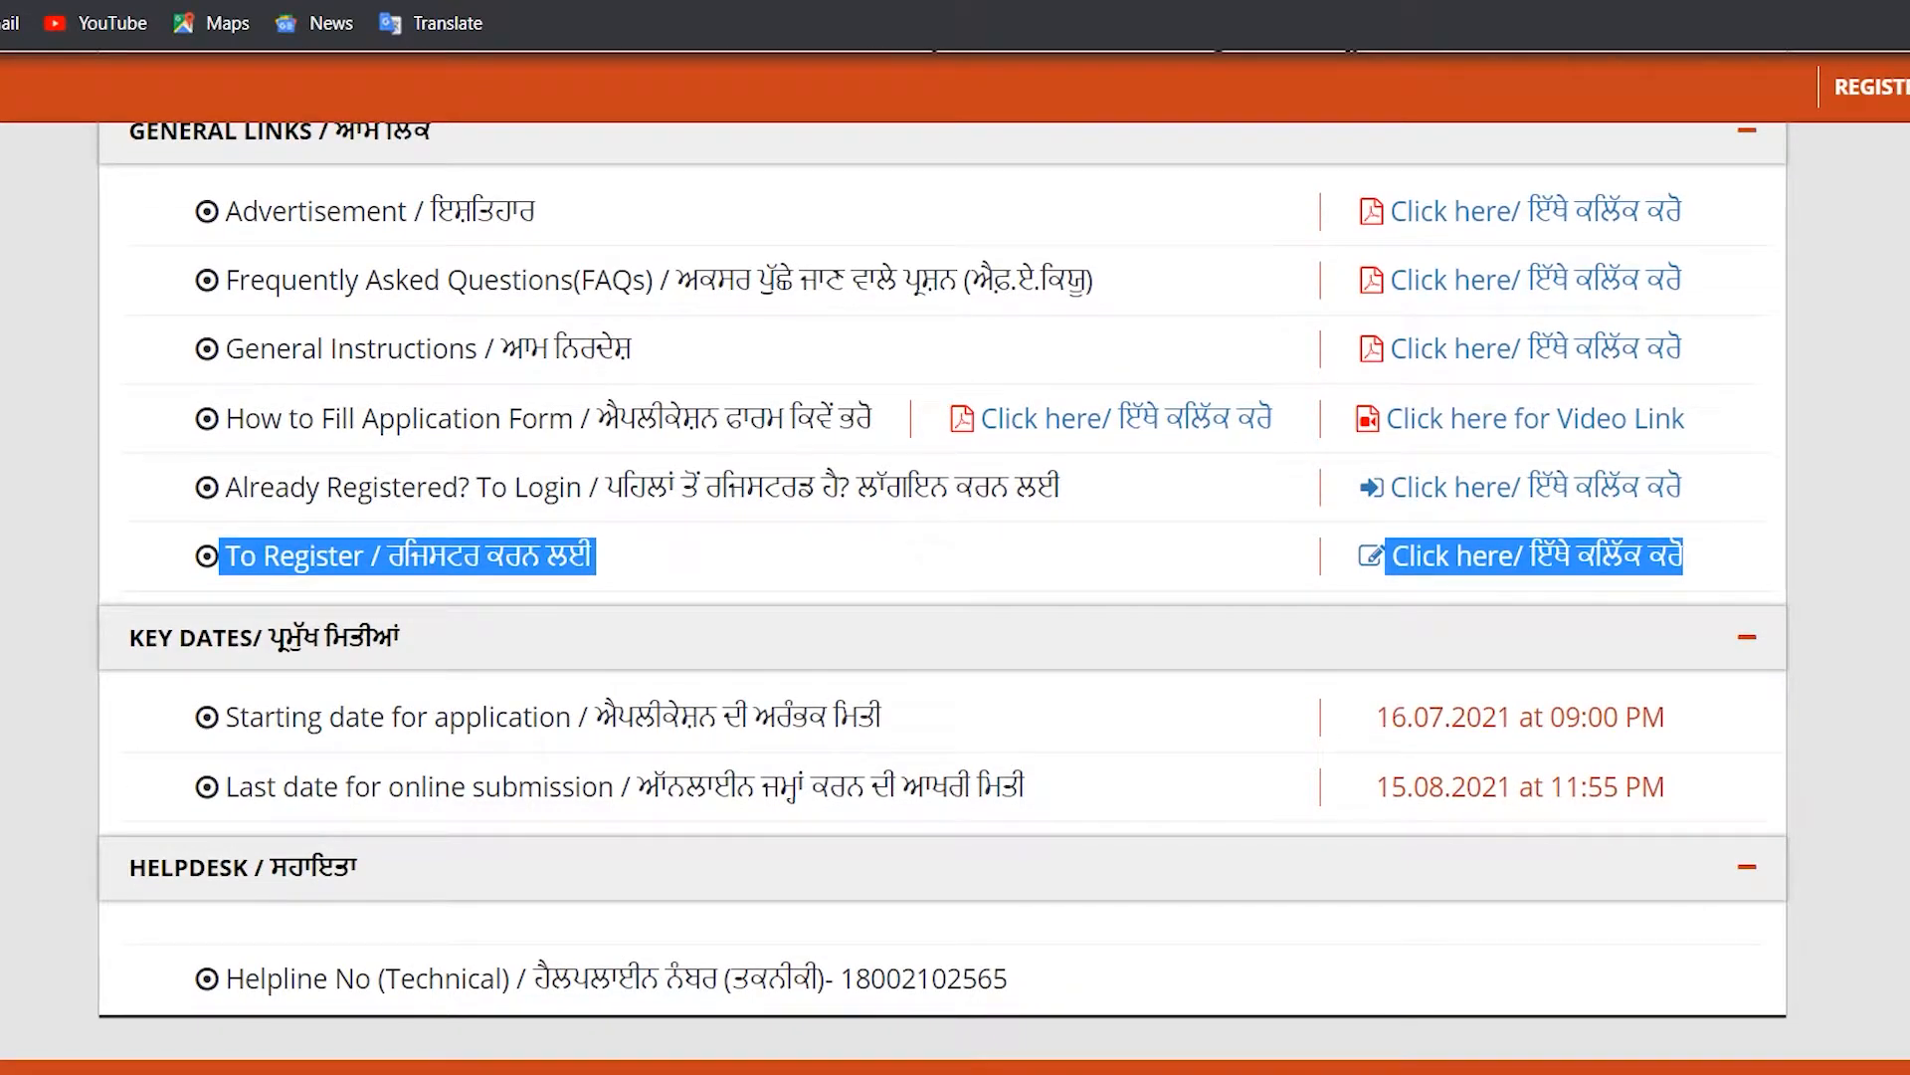
left_click_drag(225, 717, 1681, 796)
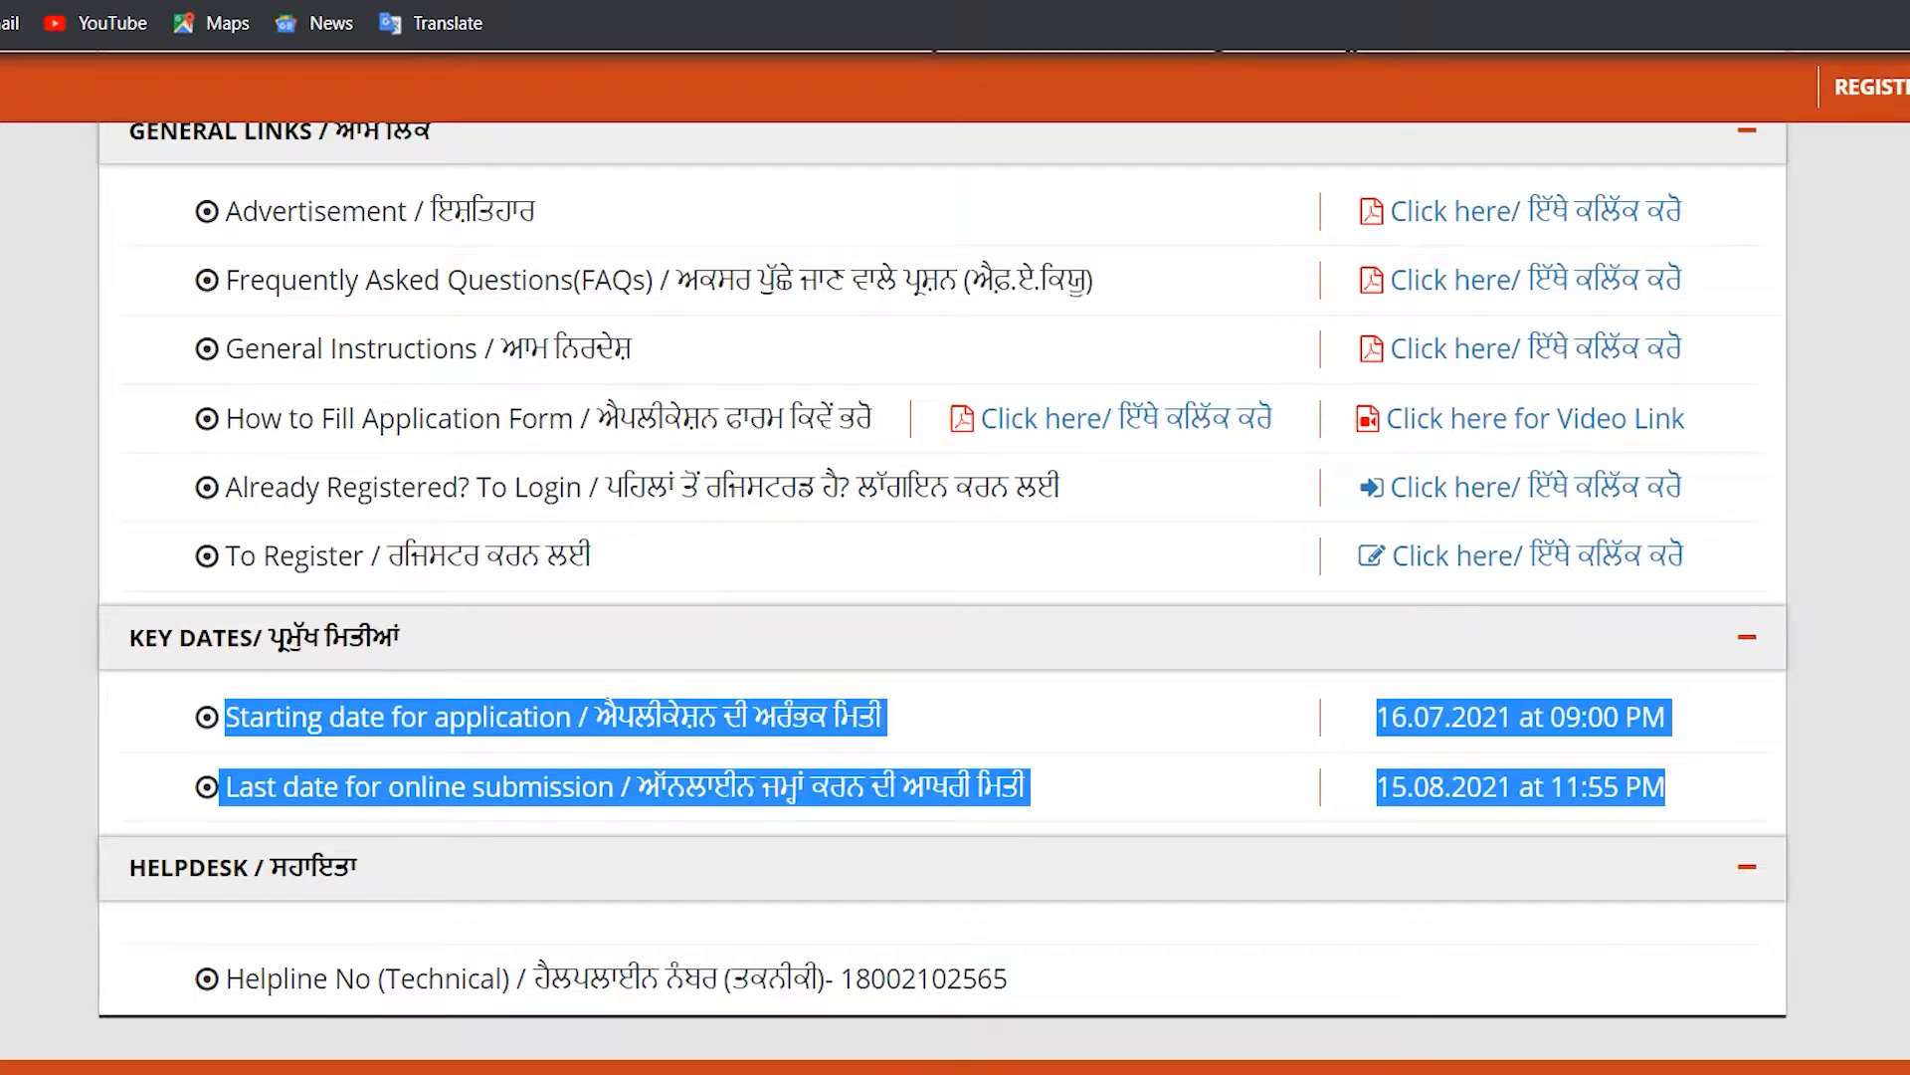
left_click_drag(834, 979, 1008, 979)
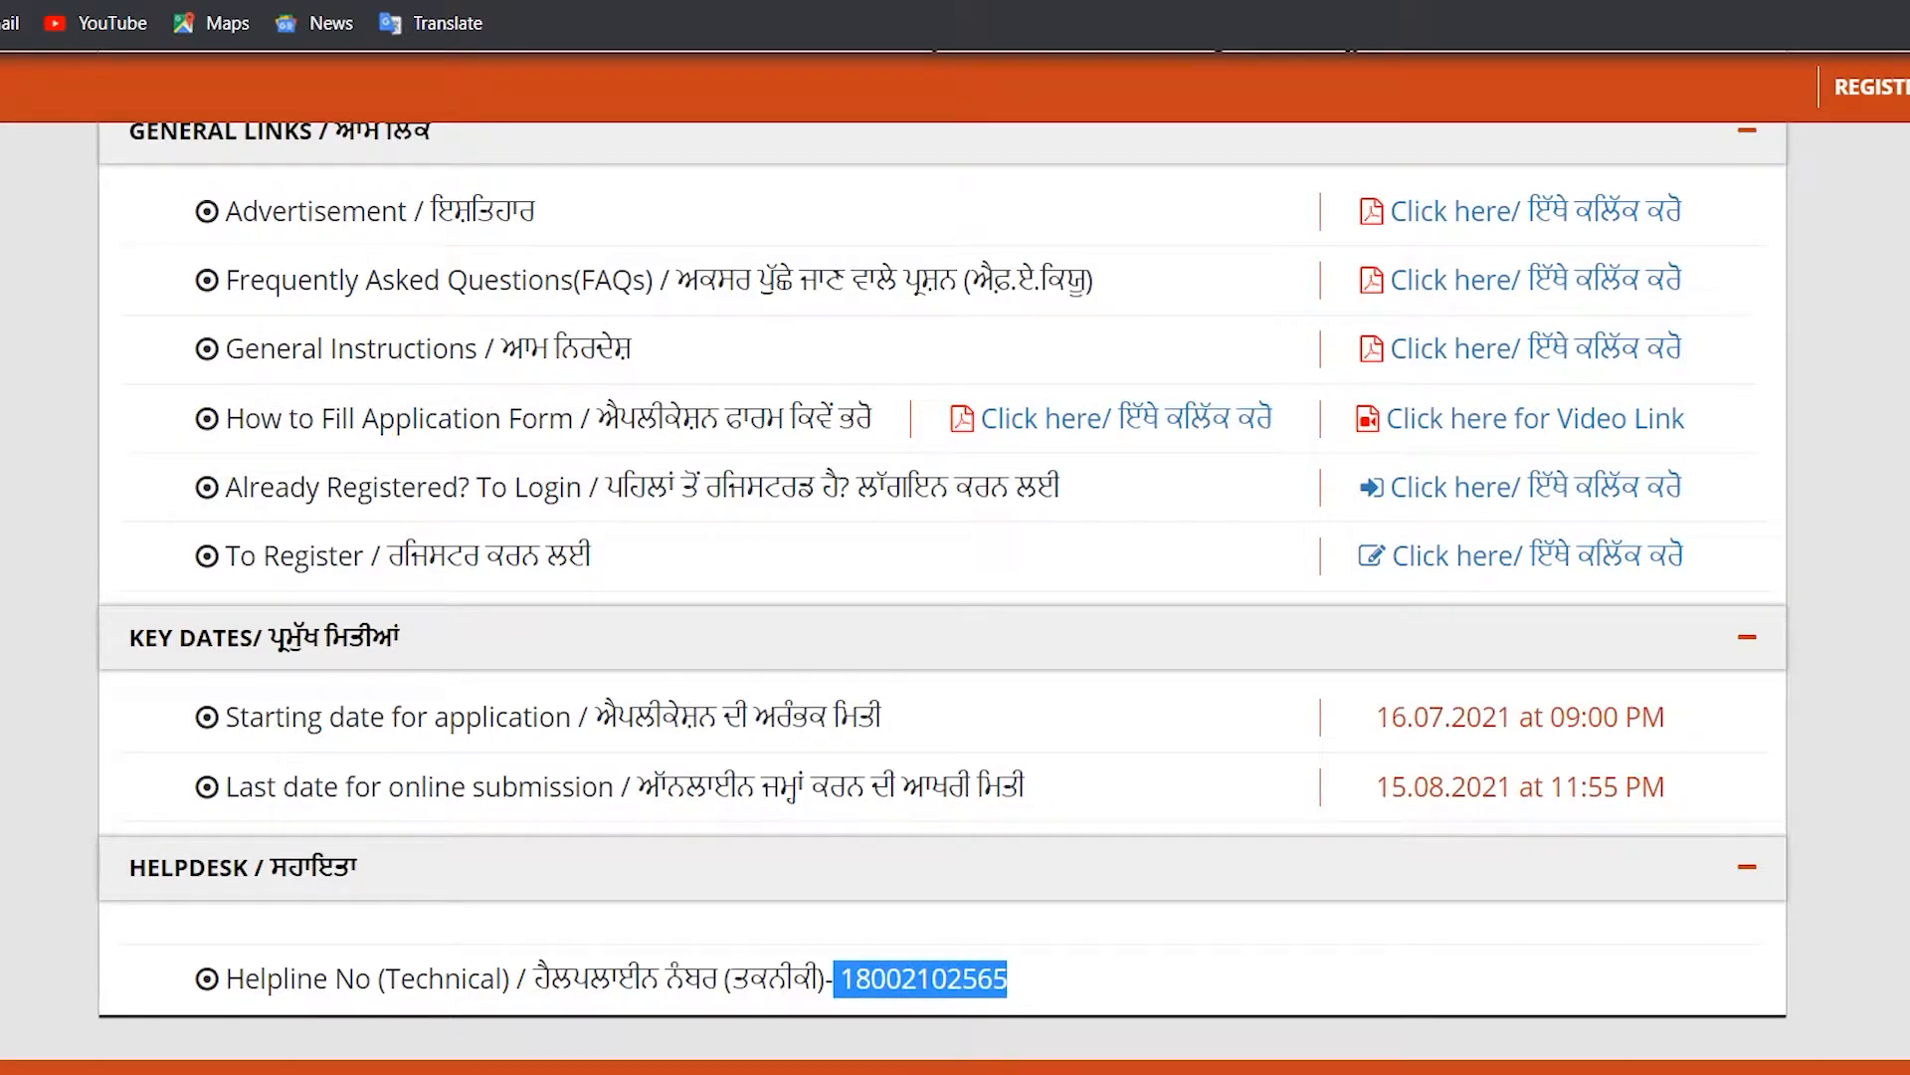
left_click_drag(219, 555, 1684, 555)
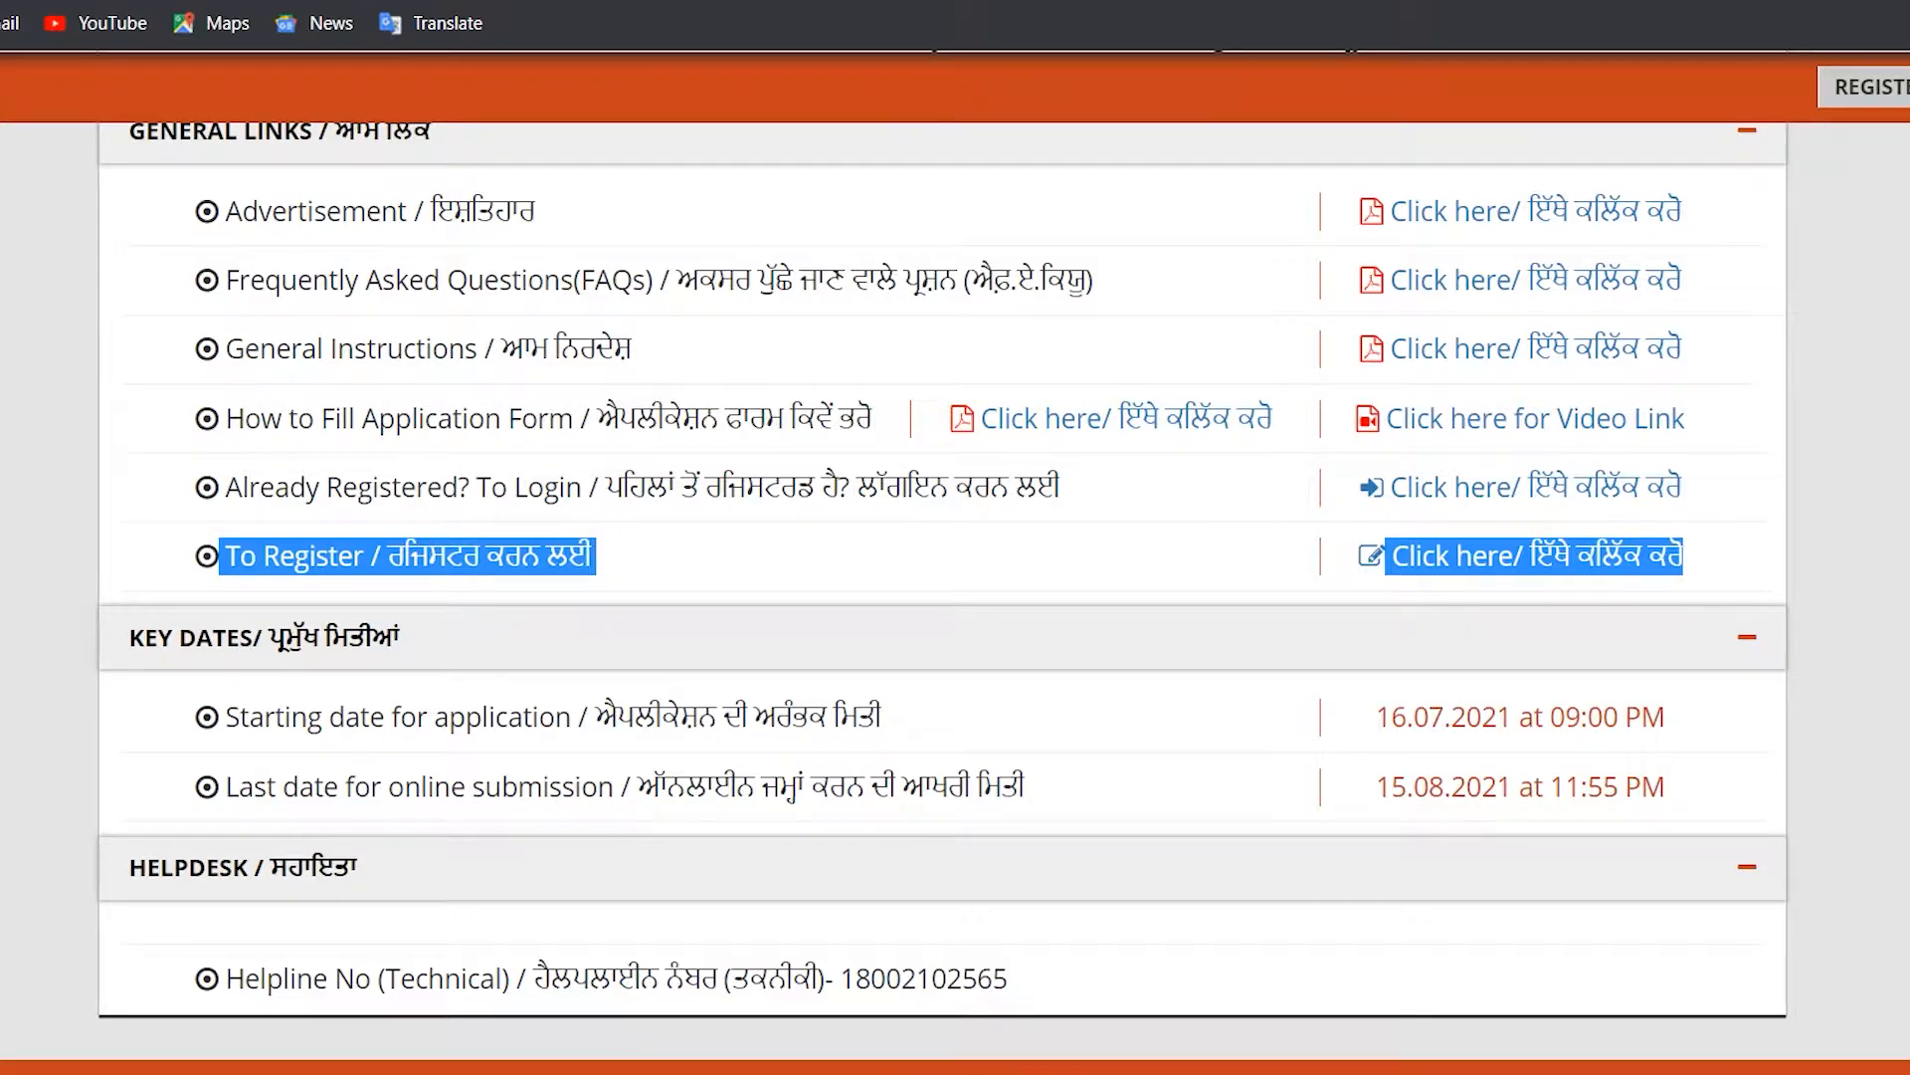
Step: Open the candidate registration page, close the instructions and privacy notices, and highlight the four instructions
left_click(1886, 88)
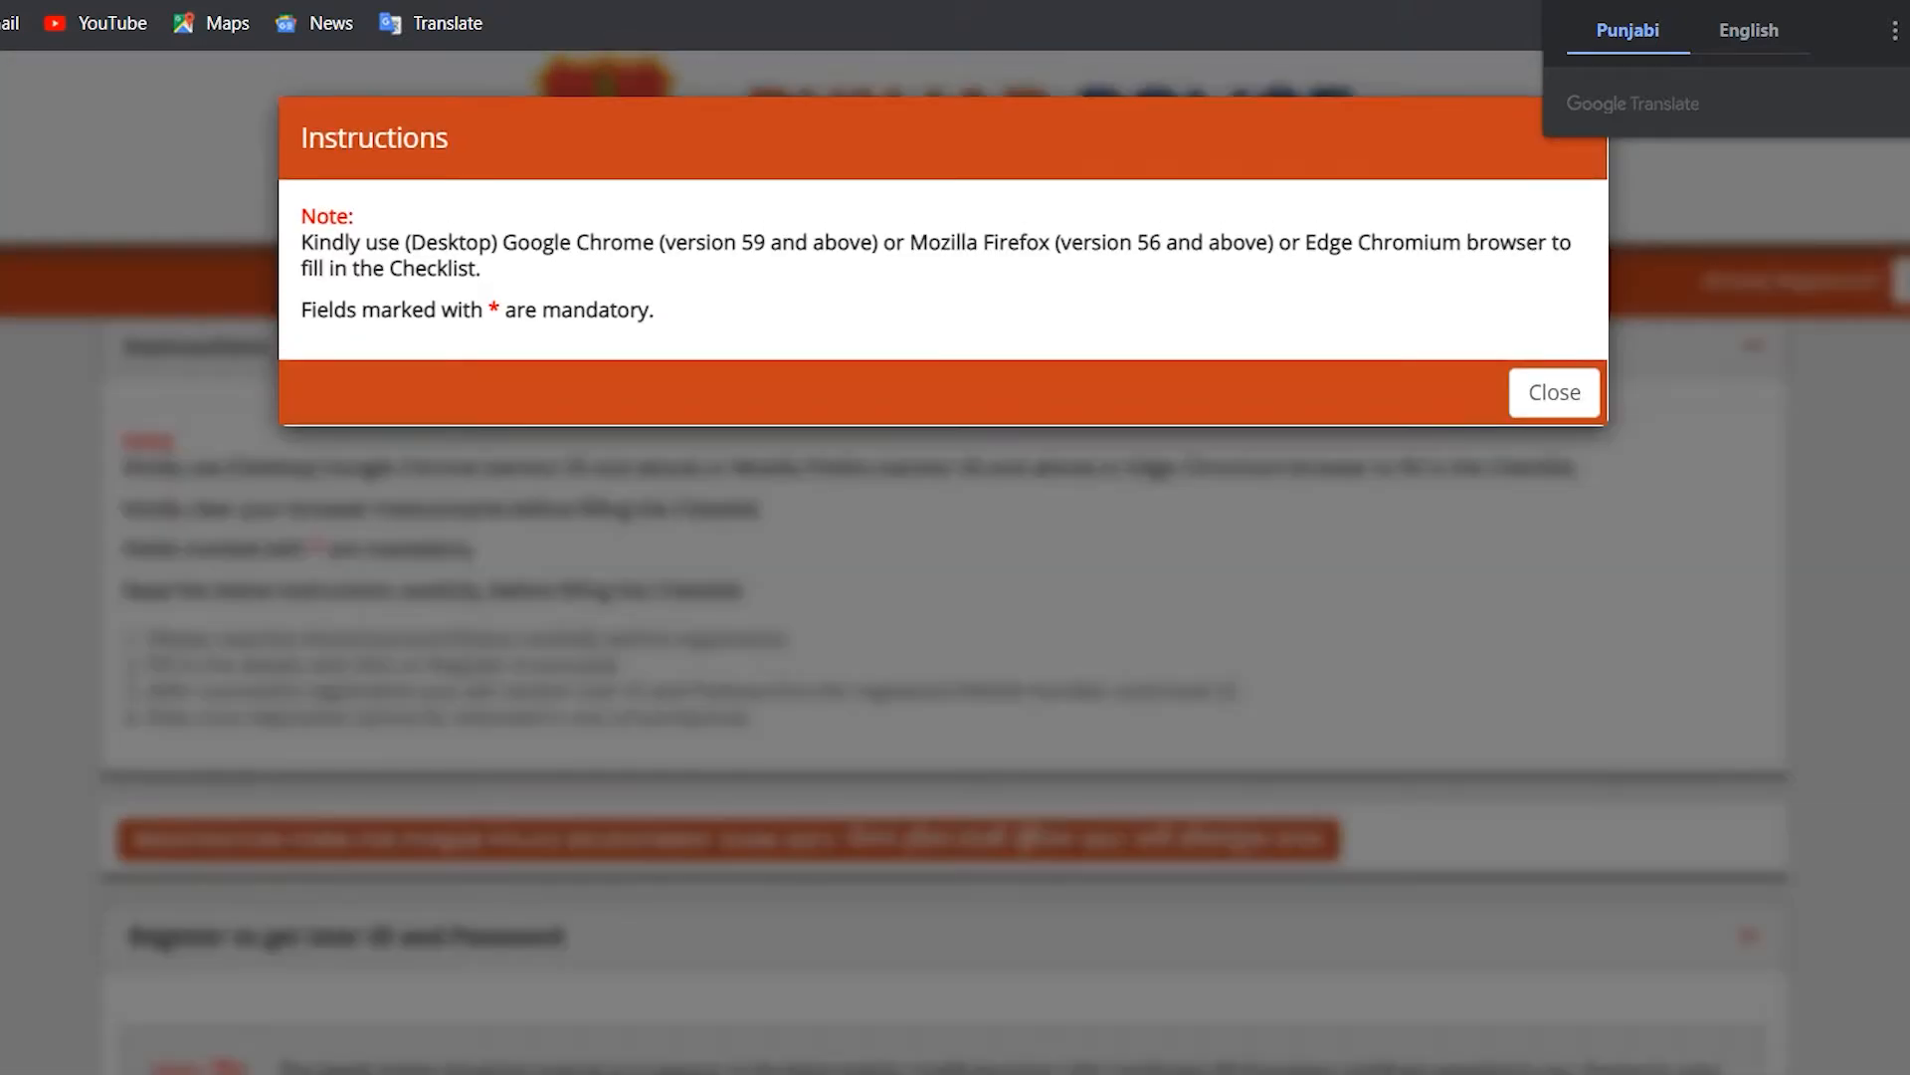
left_click(1554, 393)
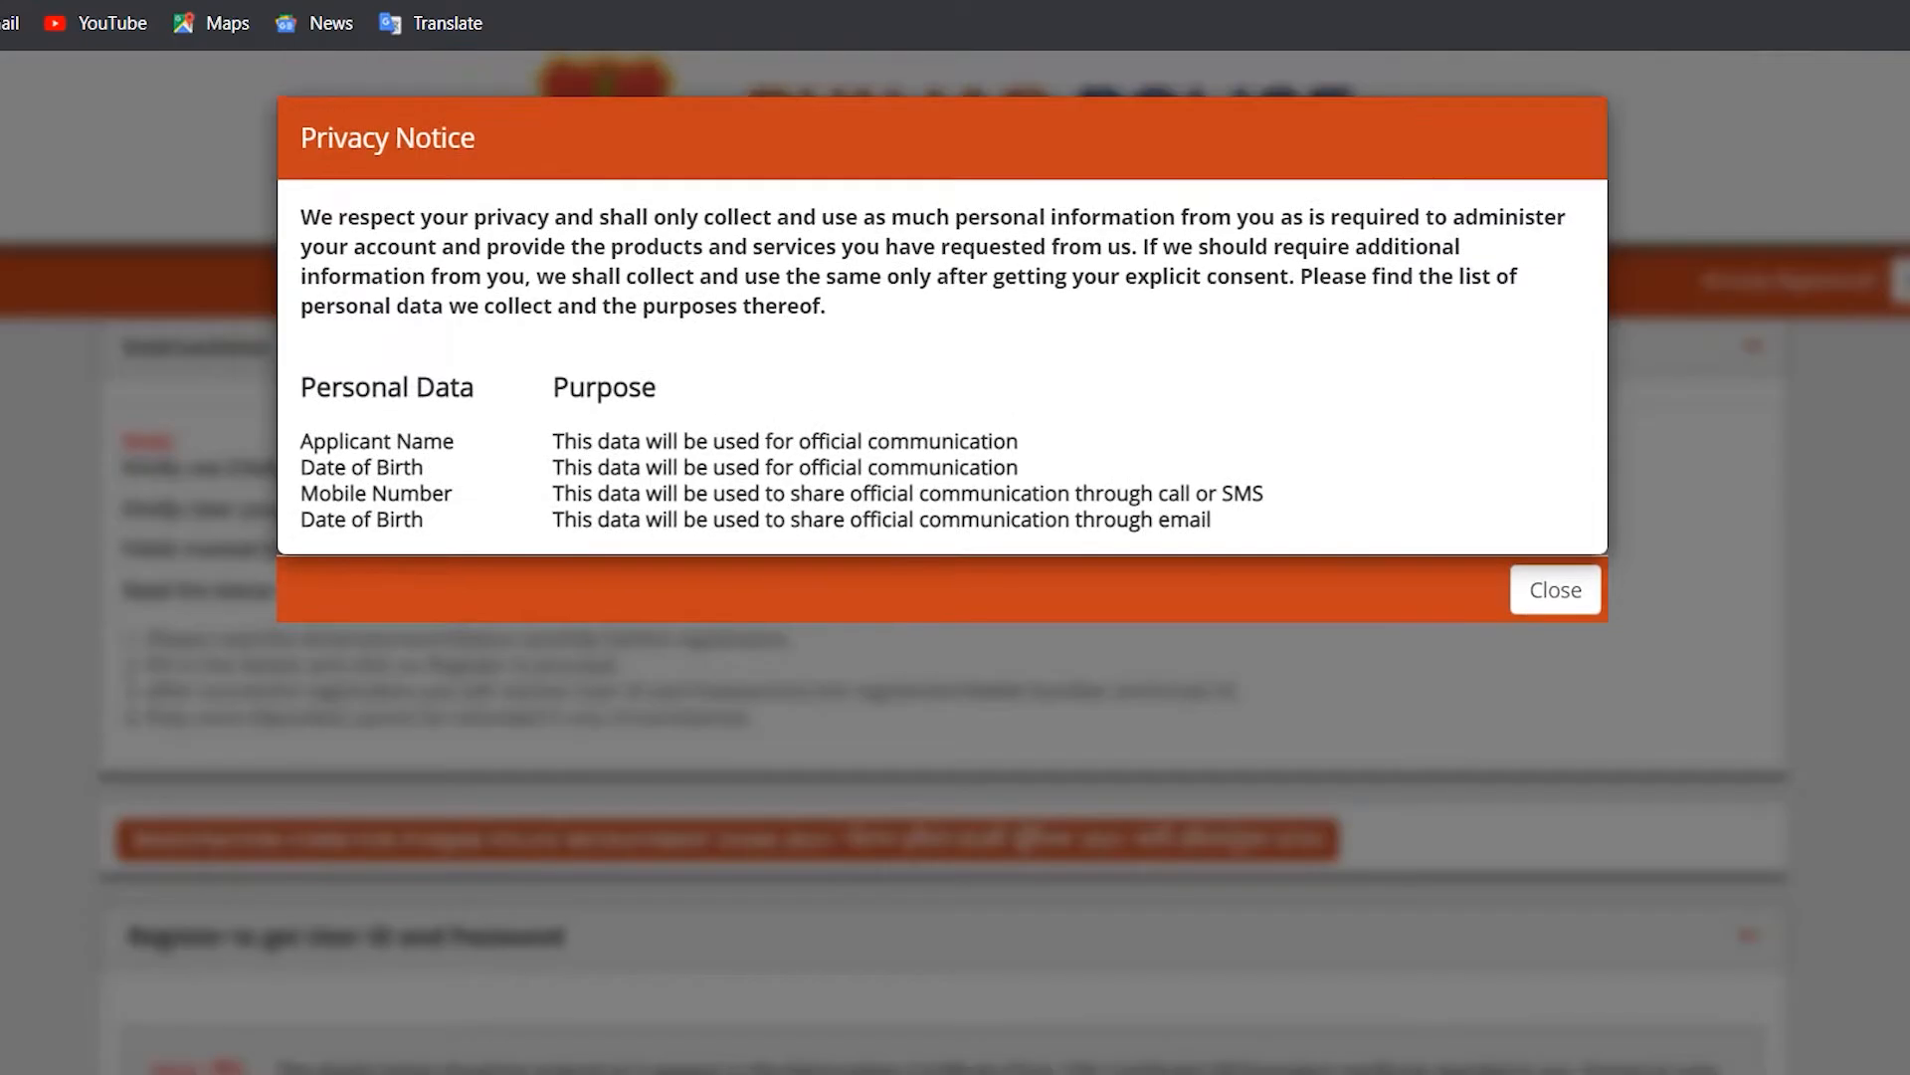
left_click(1555, 590)
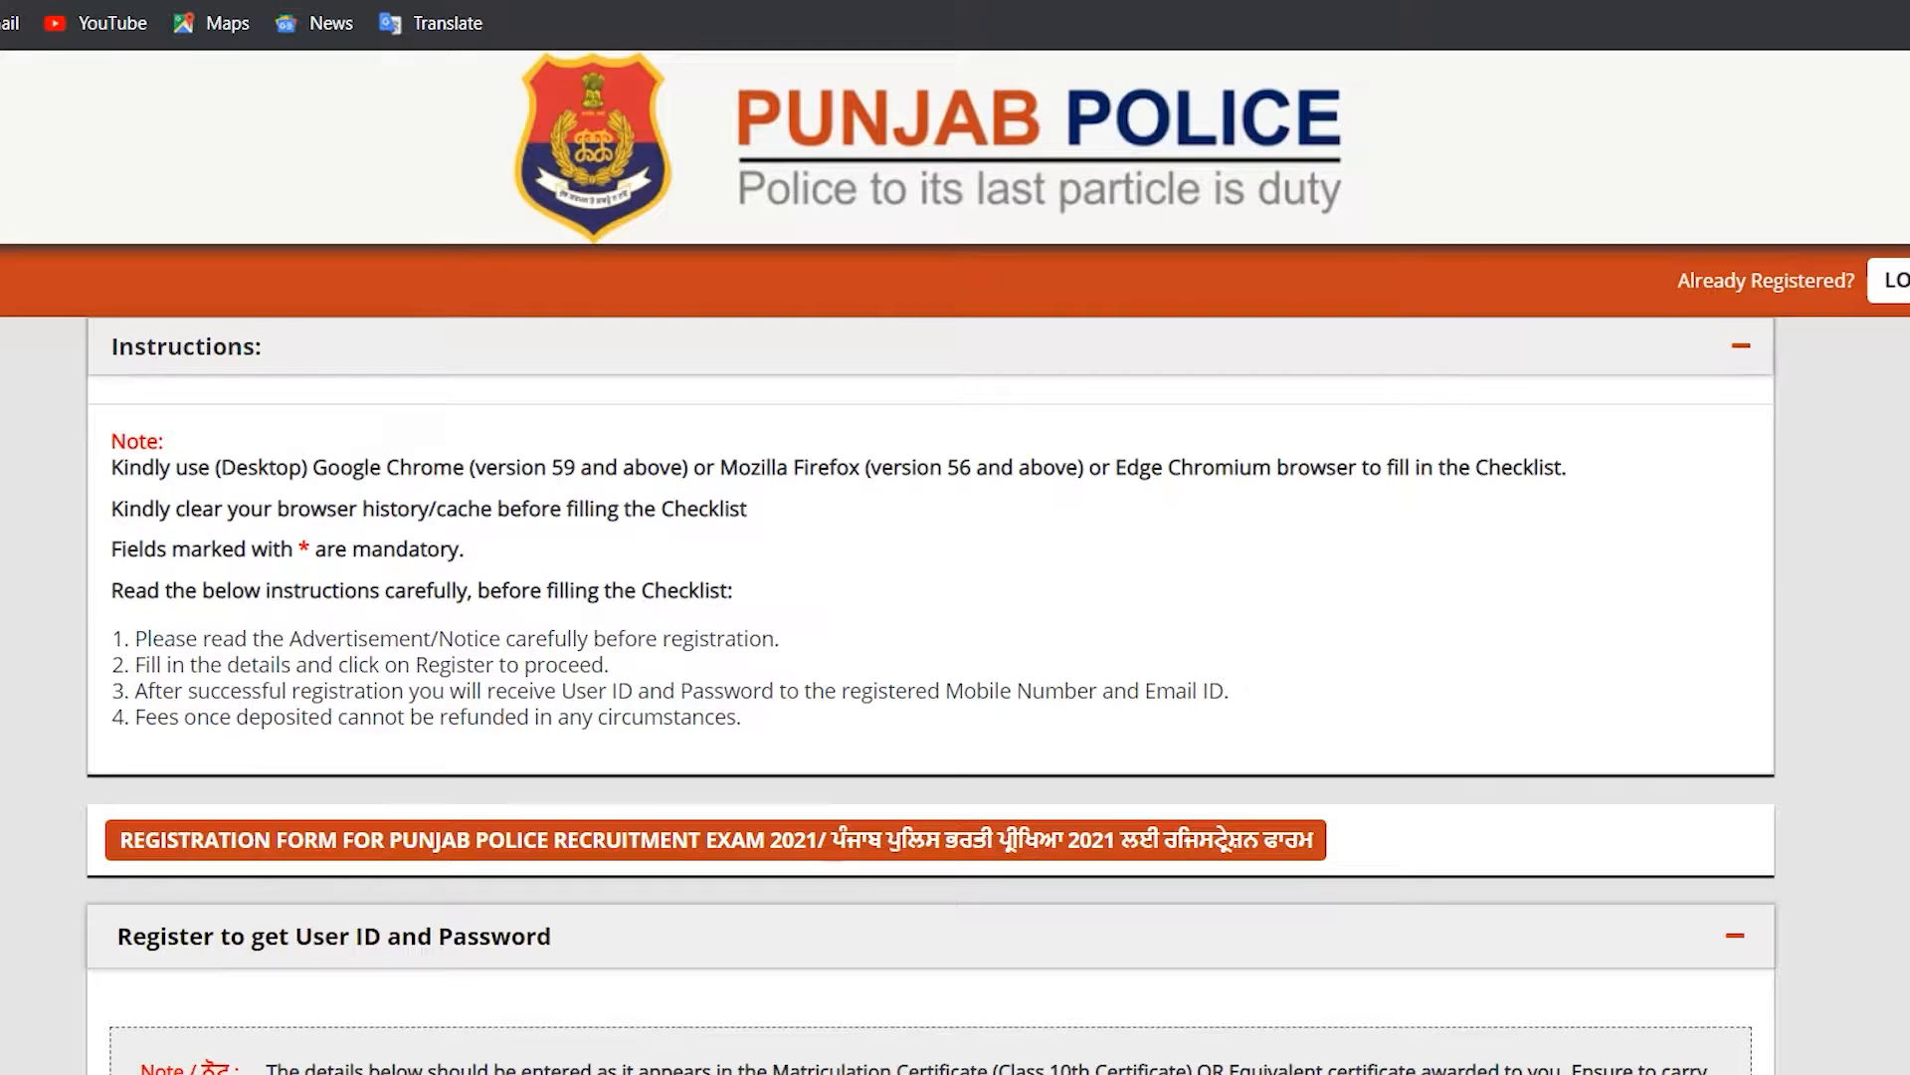
left_click_drag(136, 637, 742, 718)
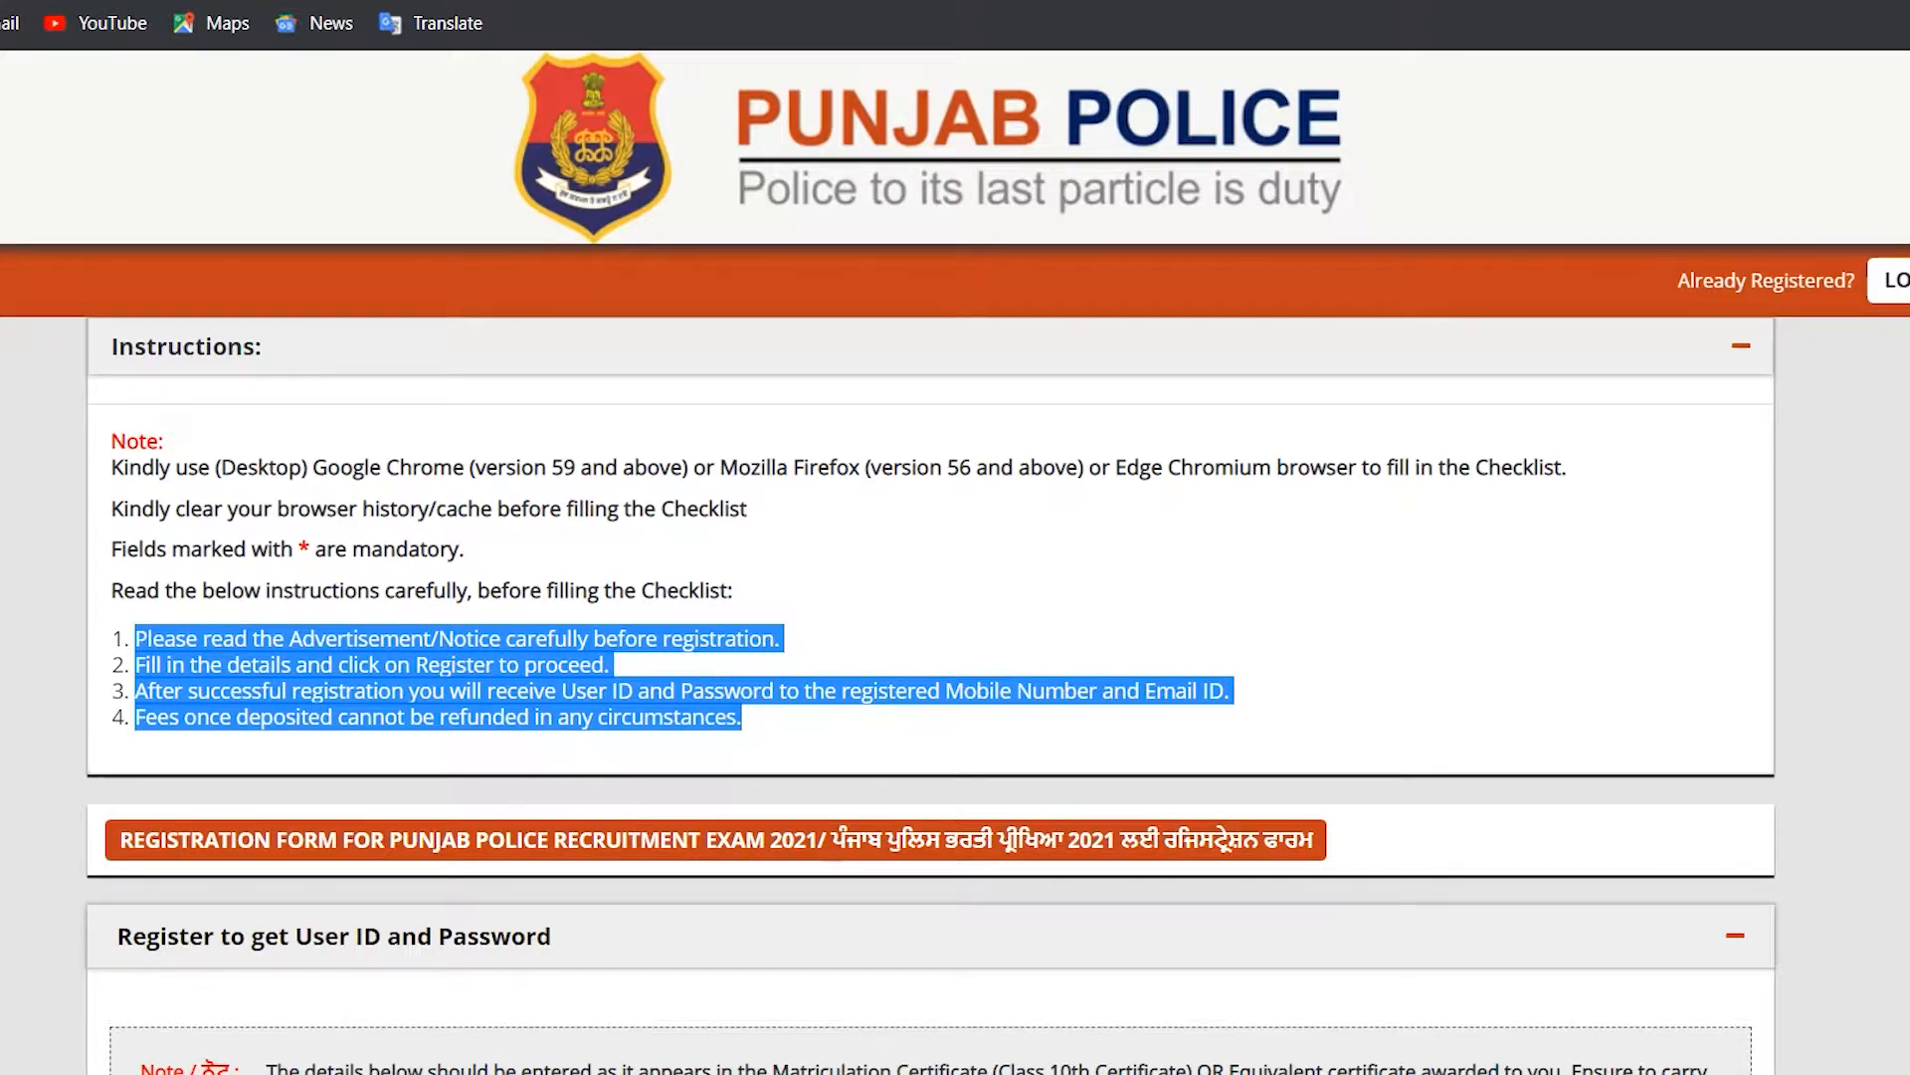
scroll(955, 597, "down", 4)
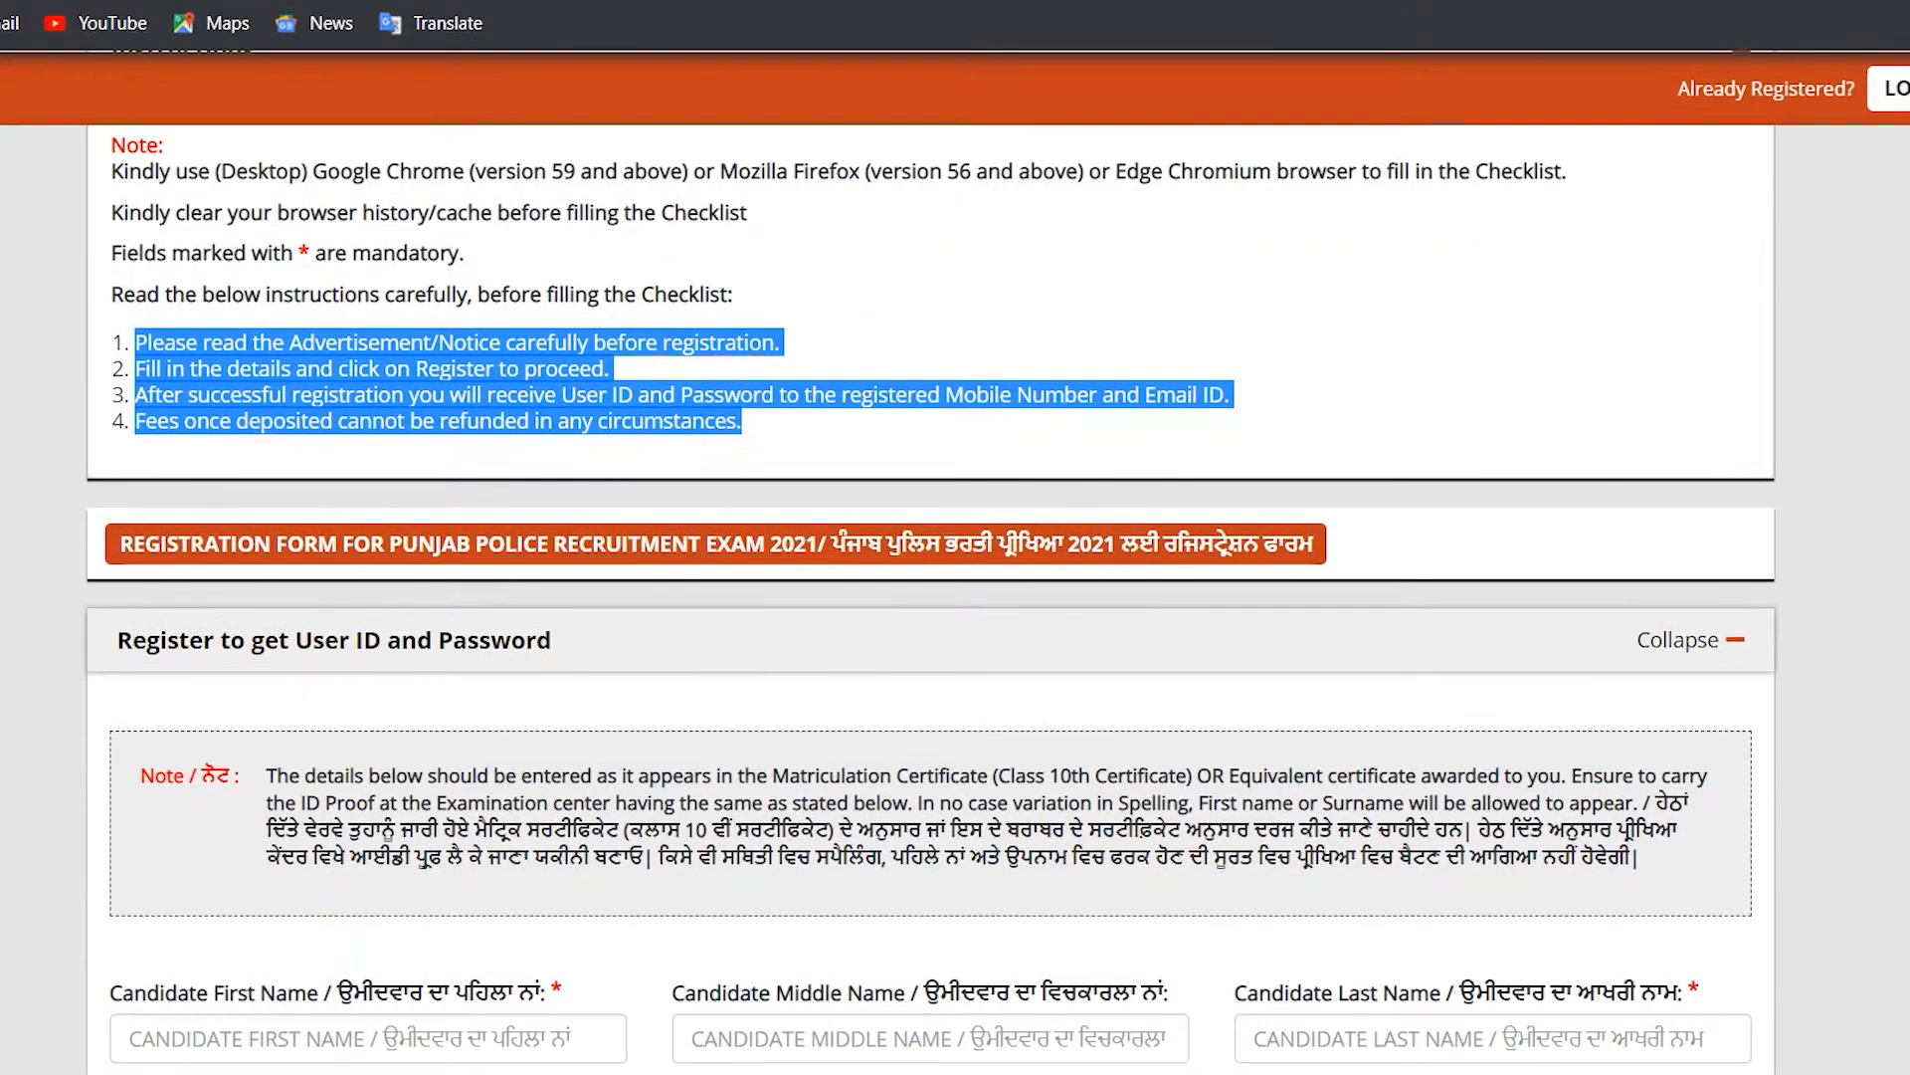
scroll(956, 597, "down", 2)
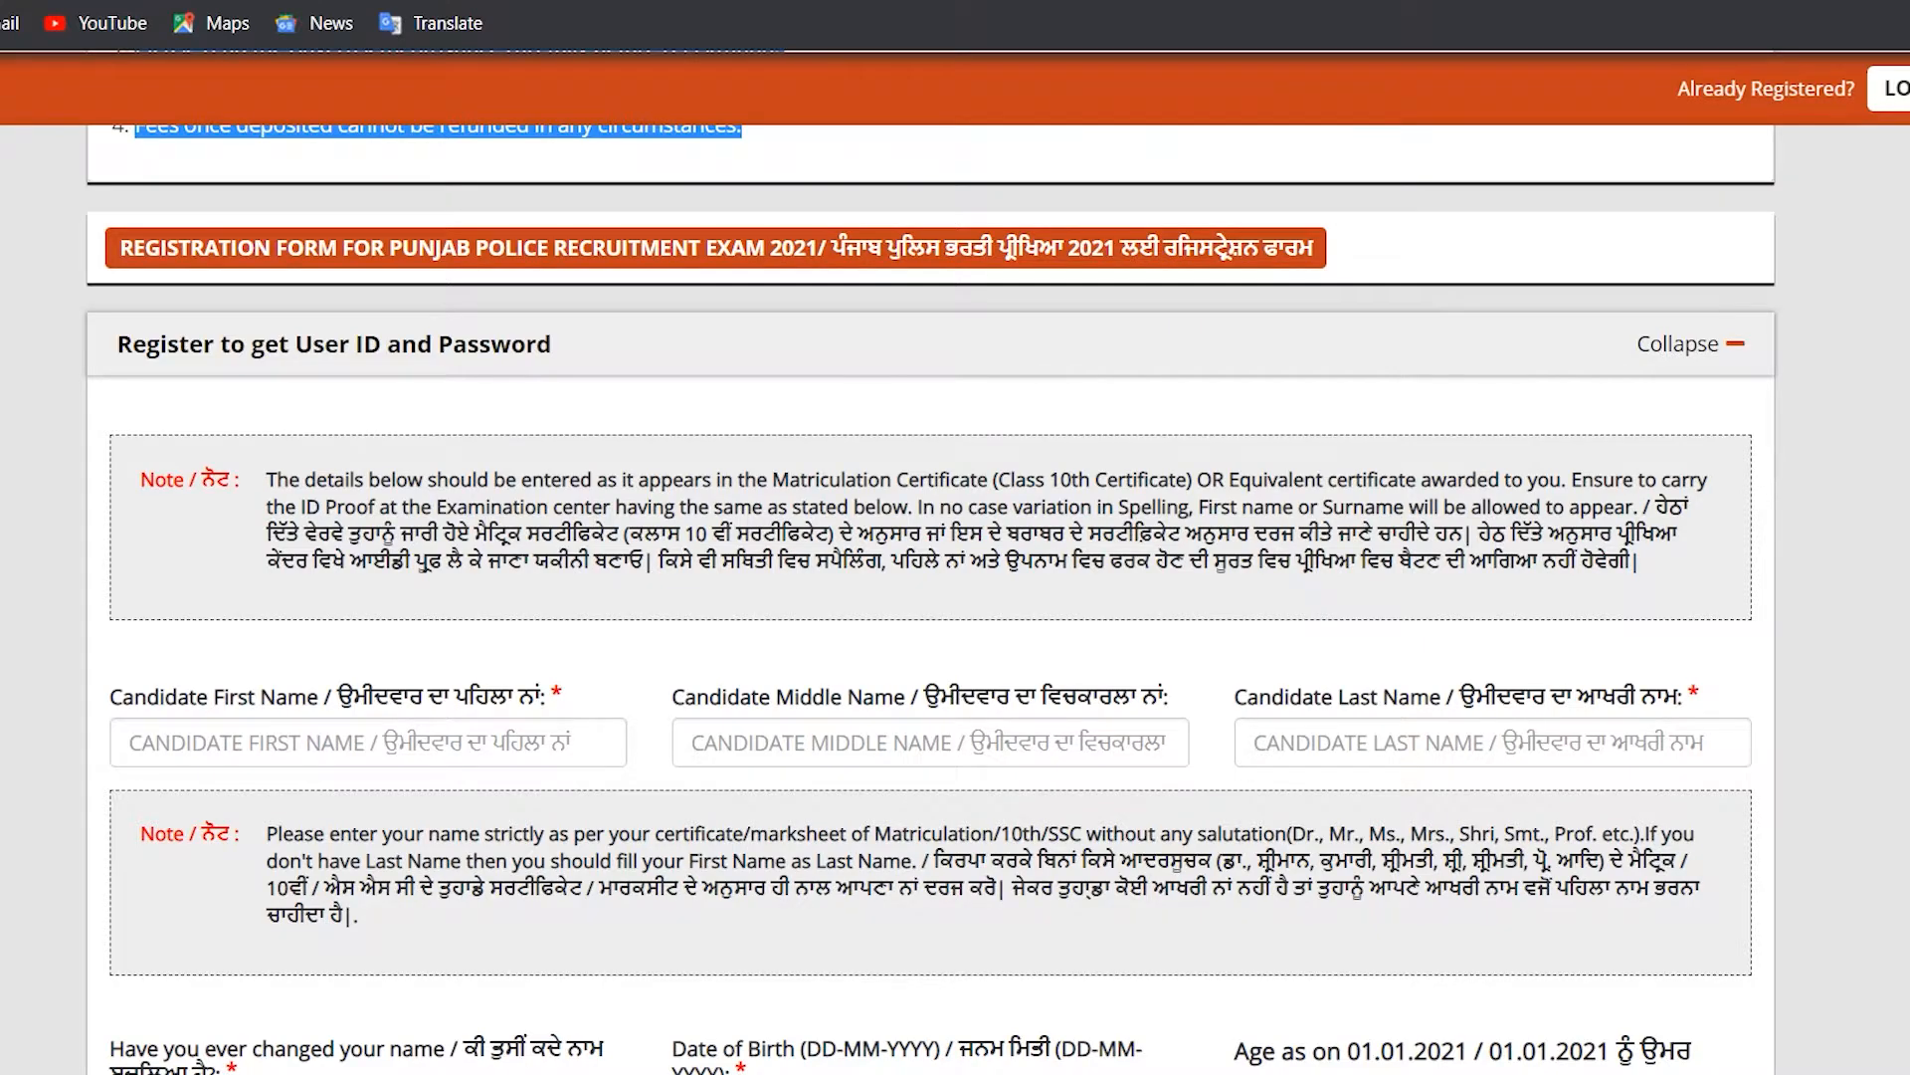
scroll(955, 597, "down", 2)
scroll(955, 597, "down", 12)
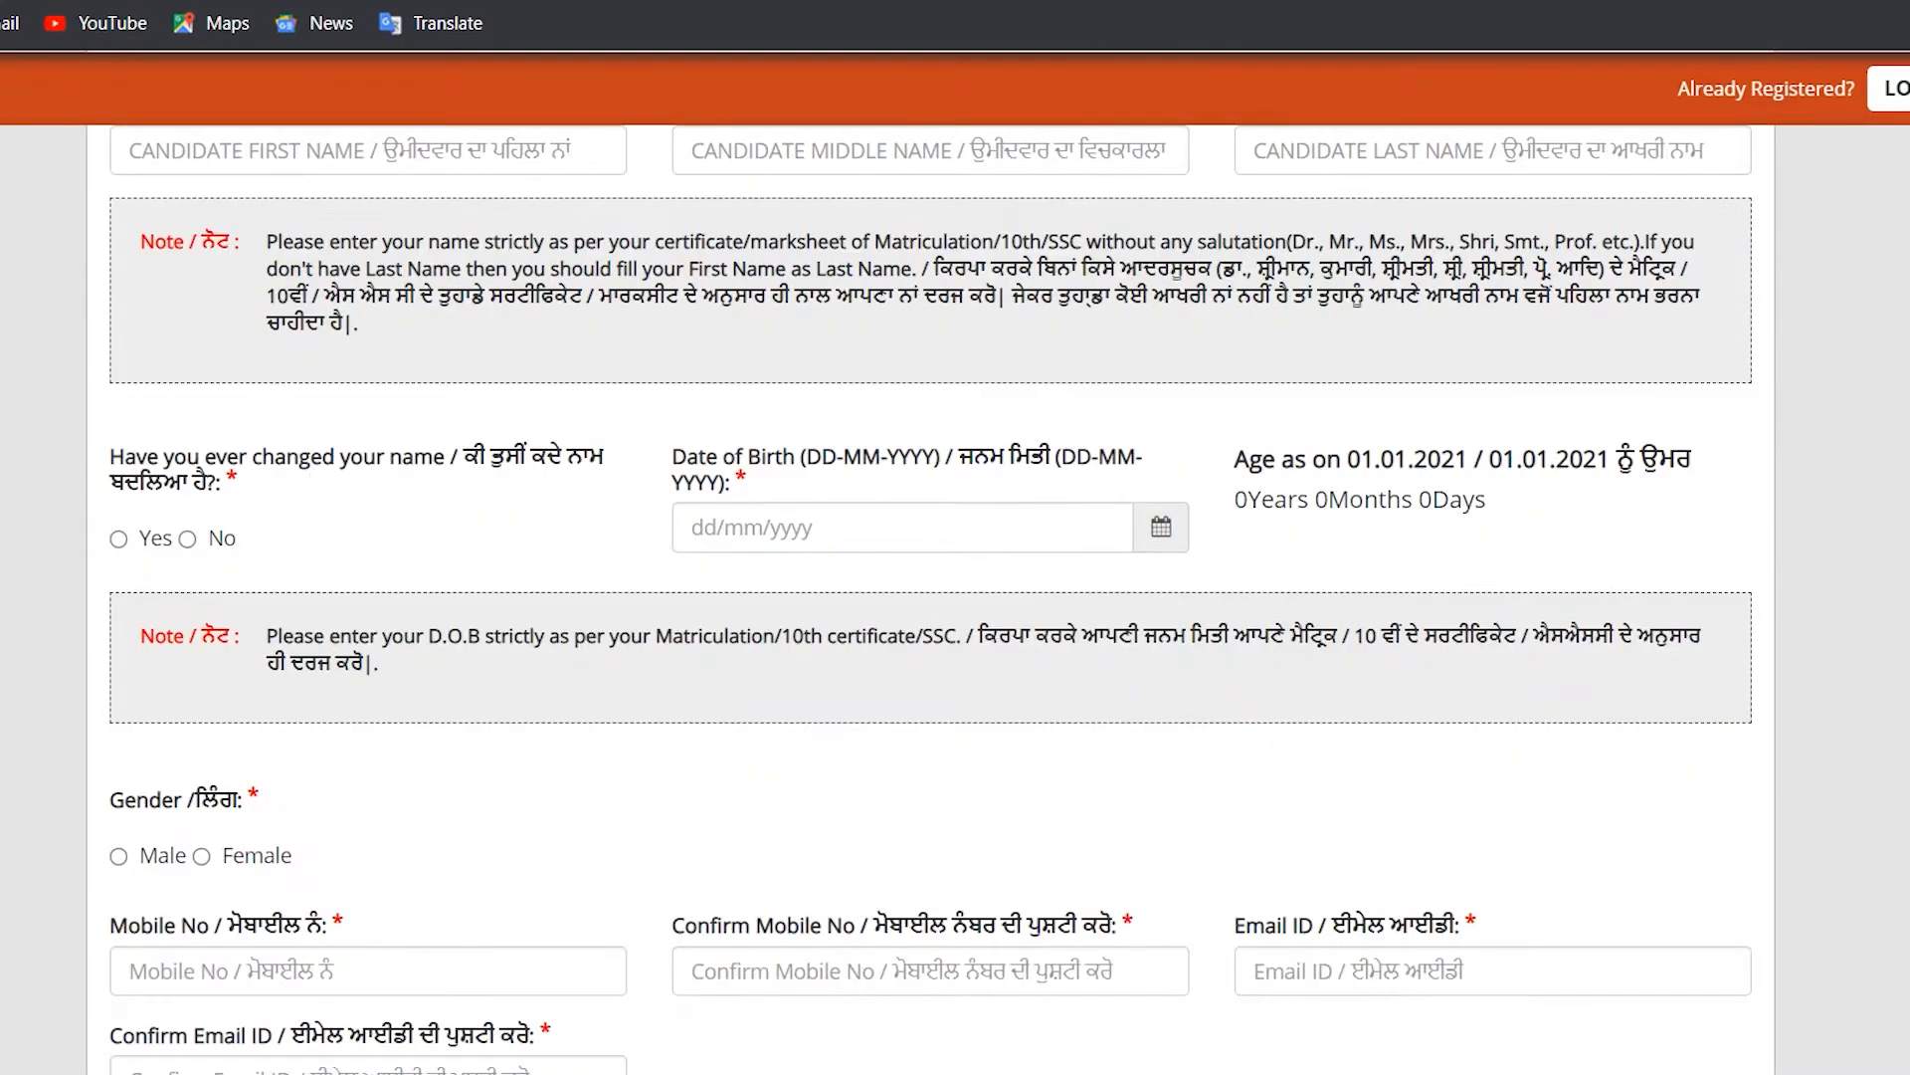
scroll(955, 597, "down", 5)
scroll(955, 597, "up", 9)
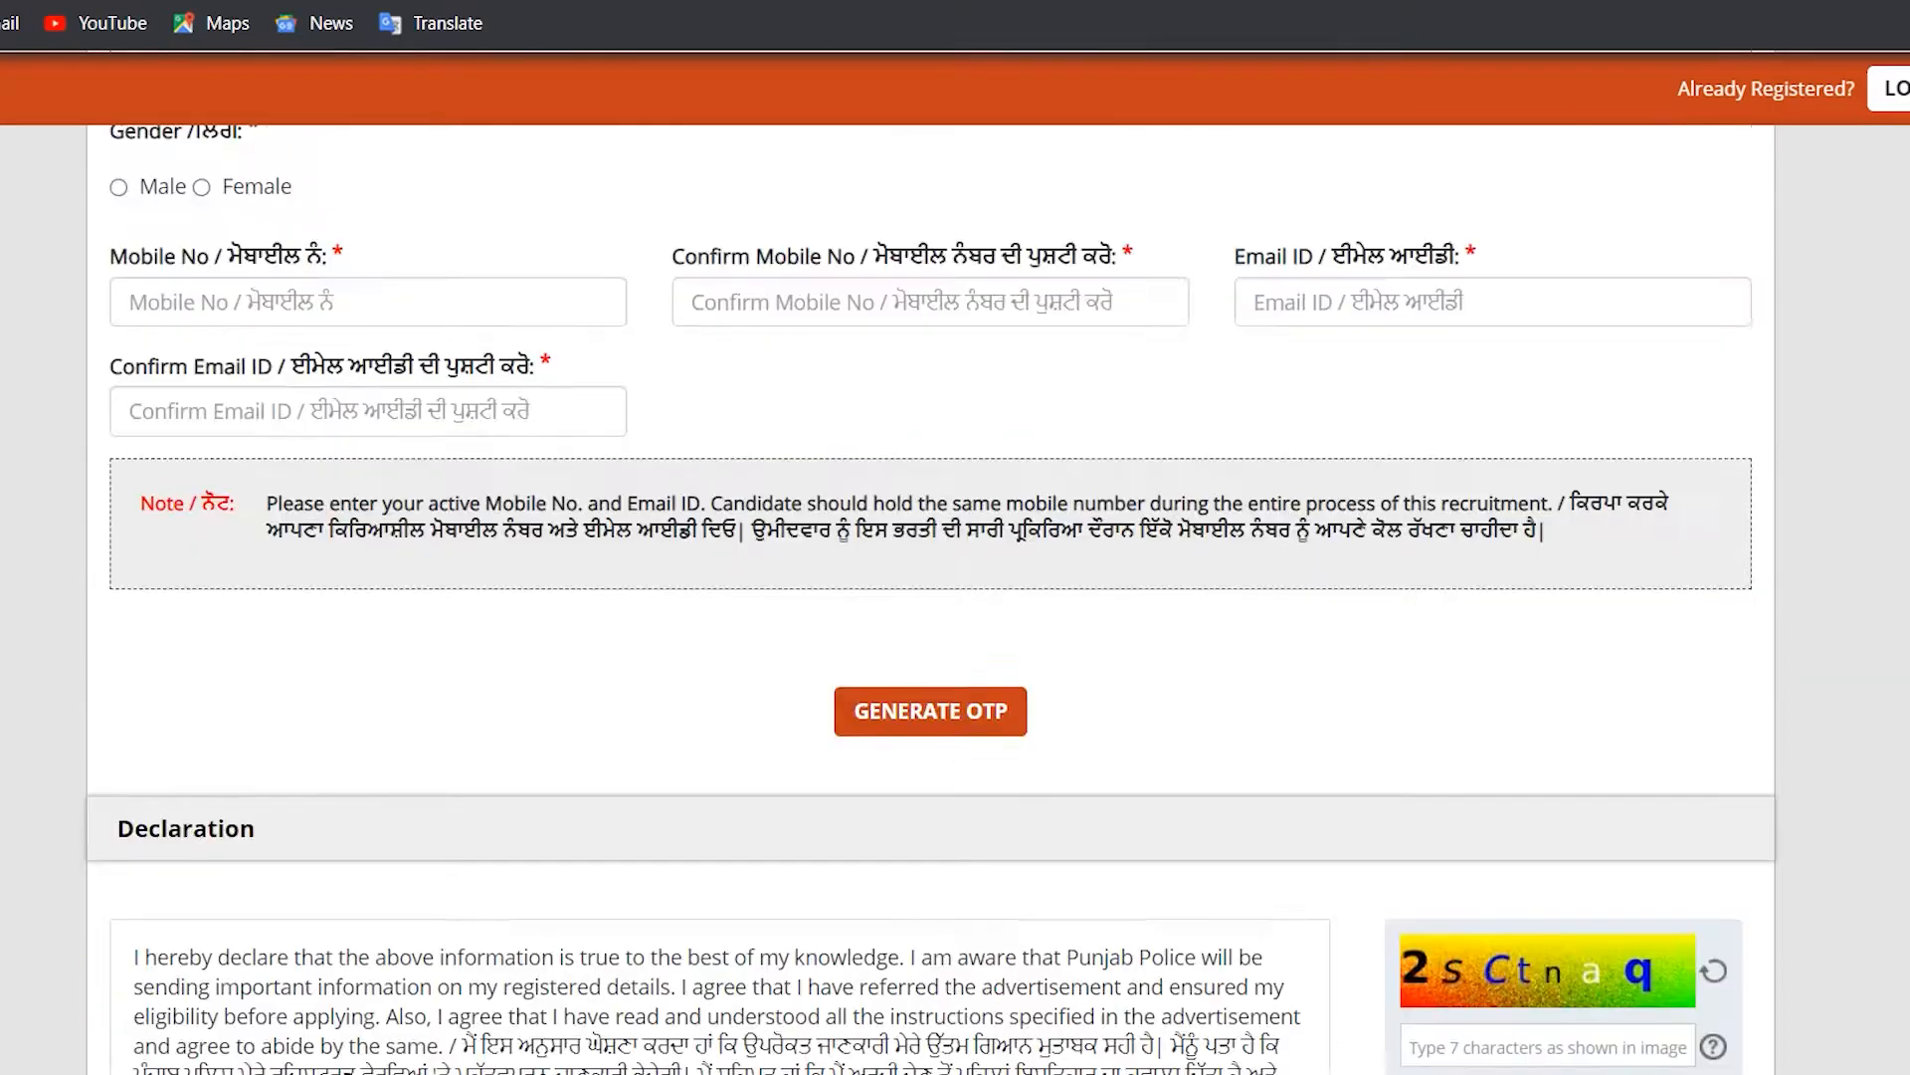
scroll(955, 597, "up", 7)
scroll(955, 597, "down", 1)
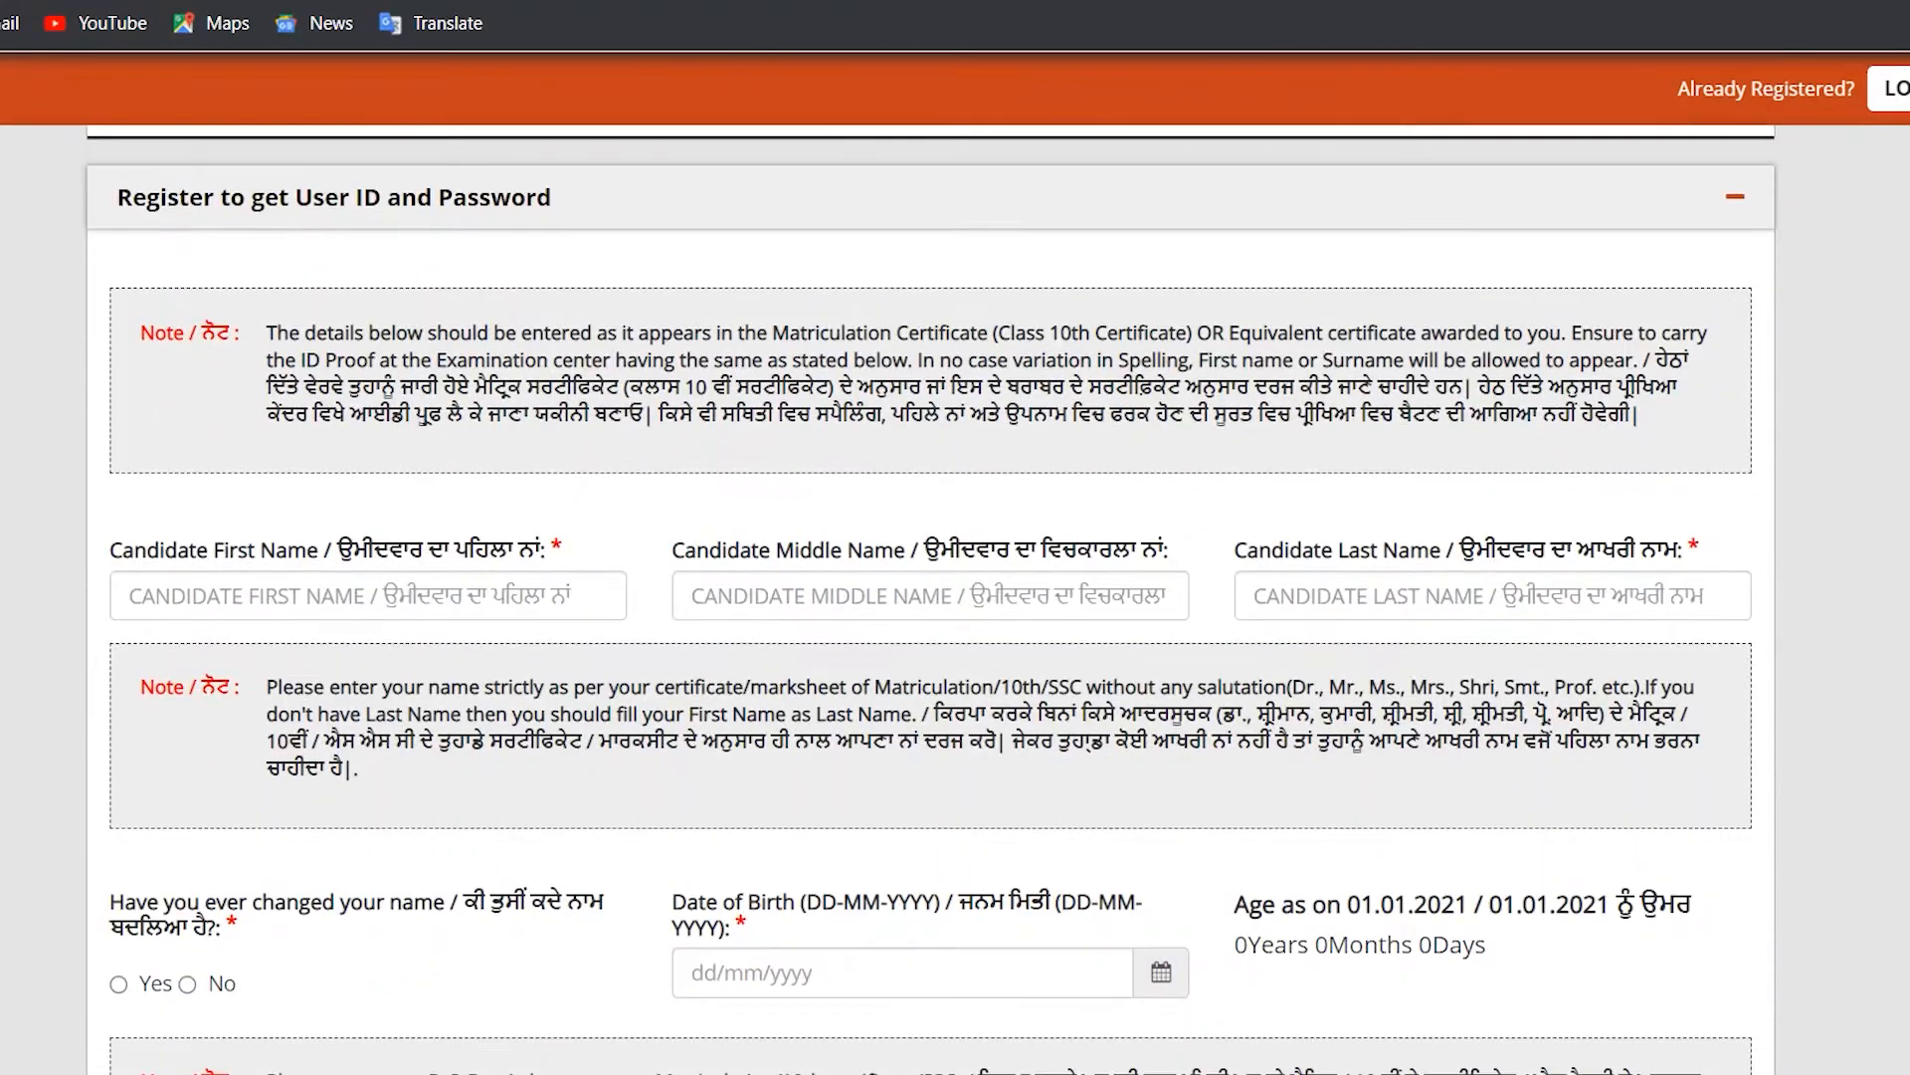
Step: Enter the candidate's first name and surname, leaving Middle Name blank
left_click(368, 596)
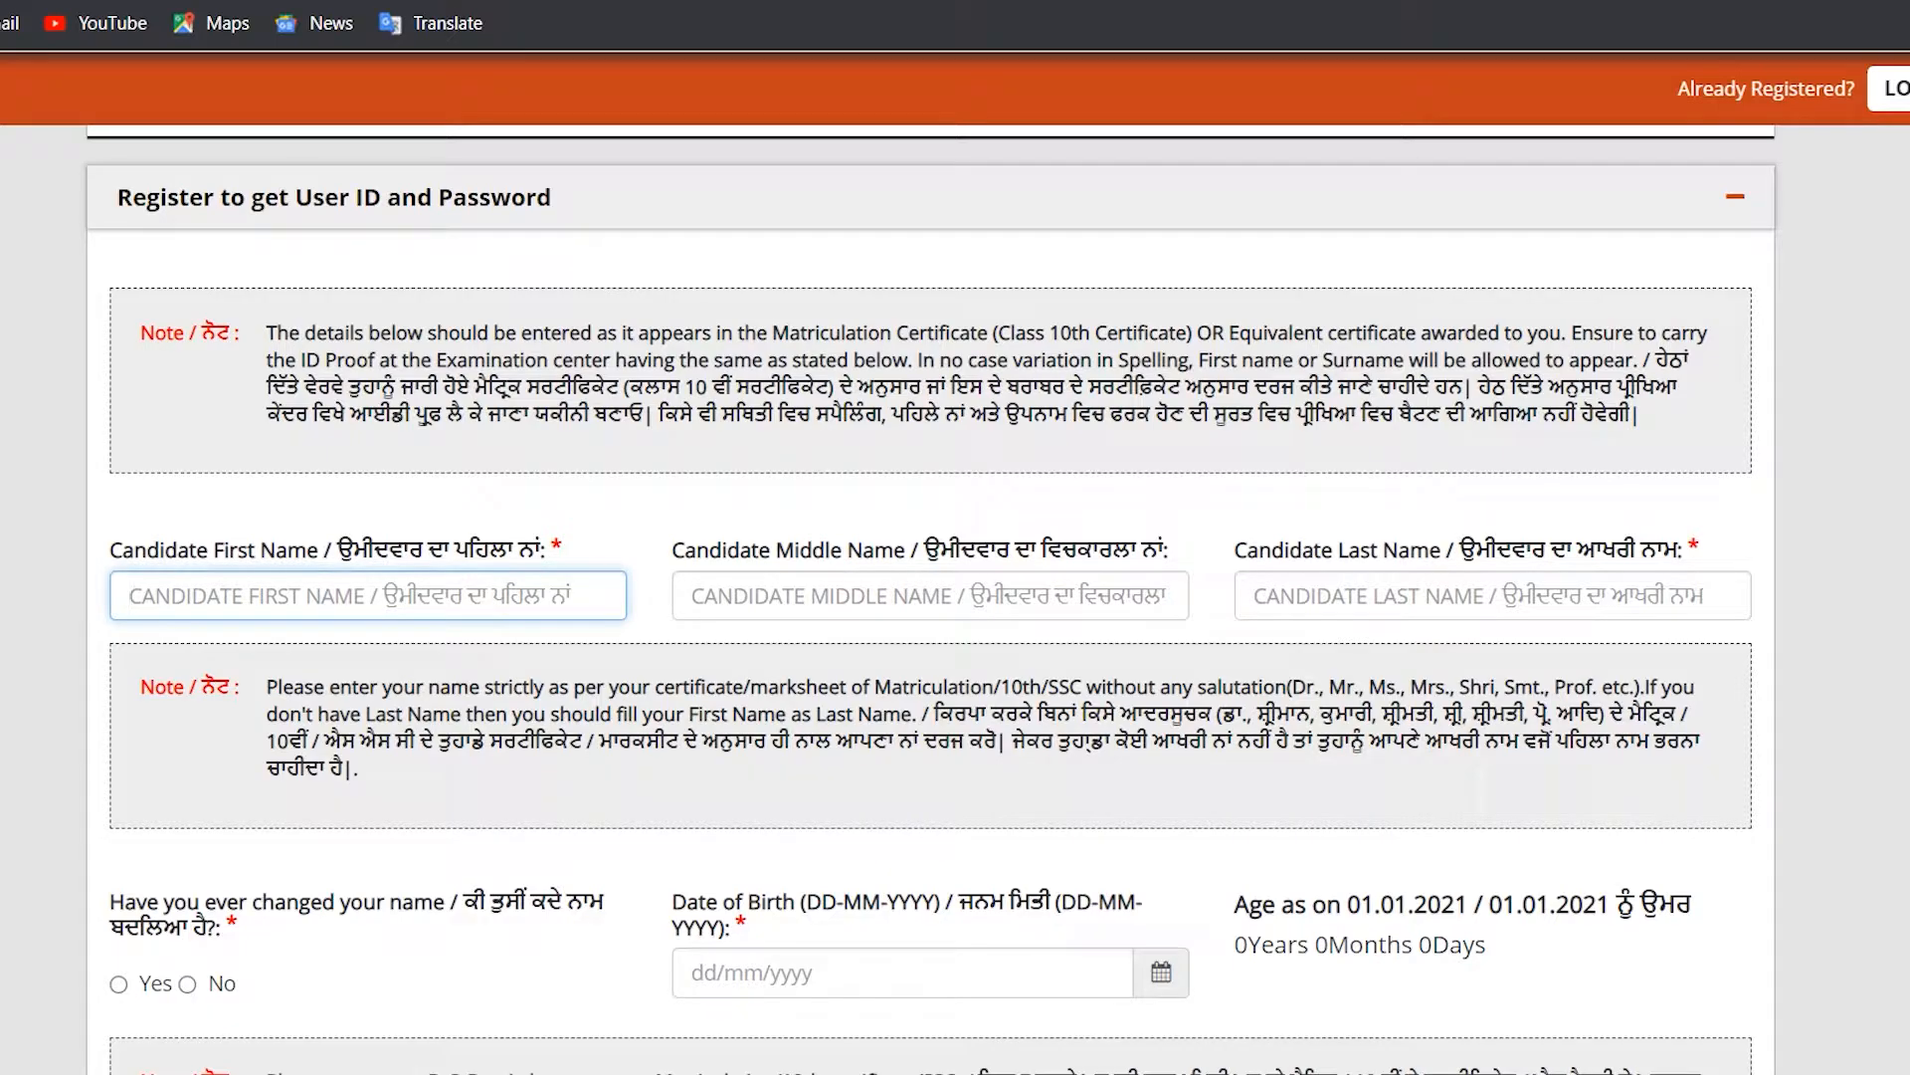
type("SONA")
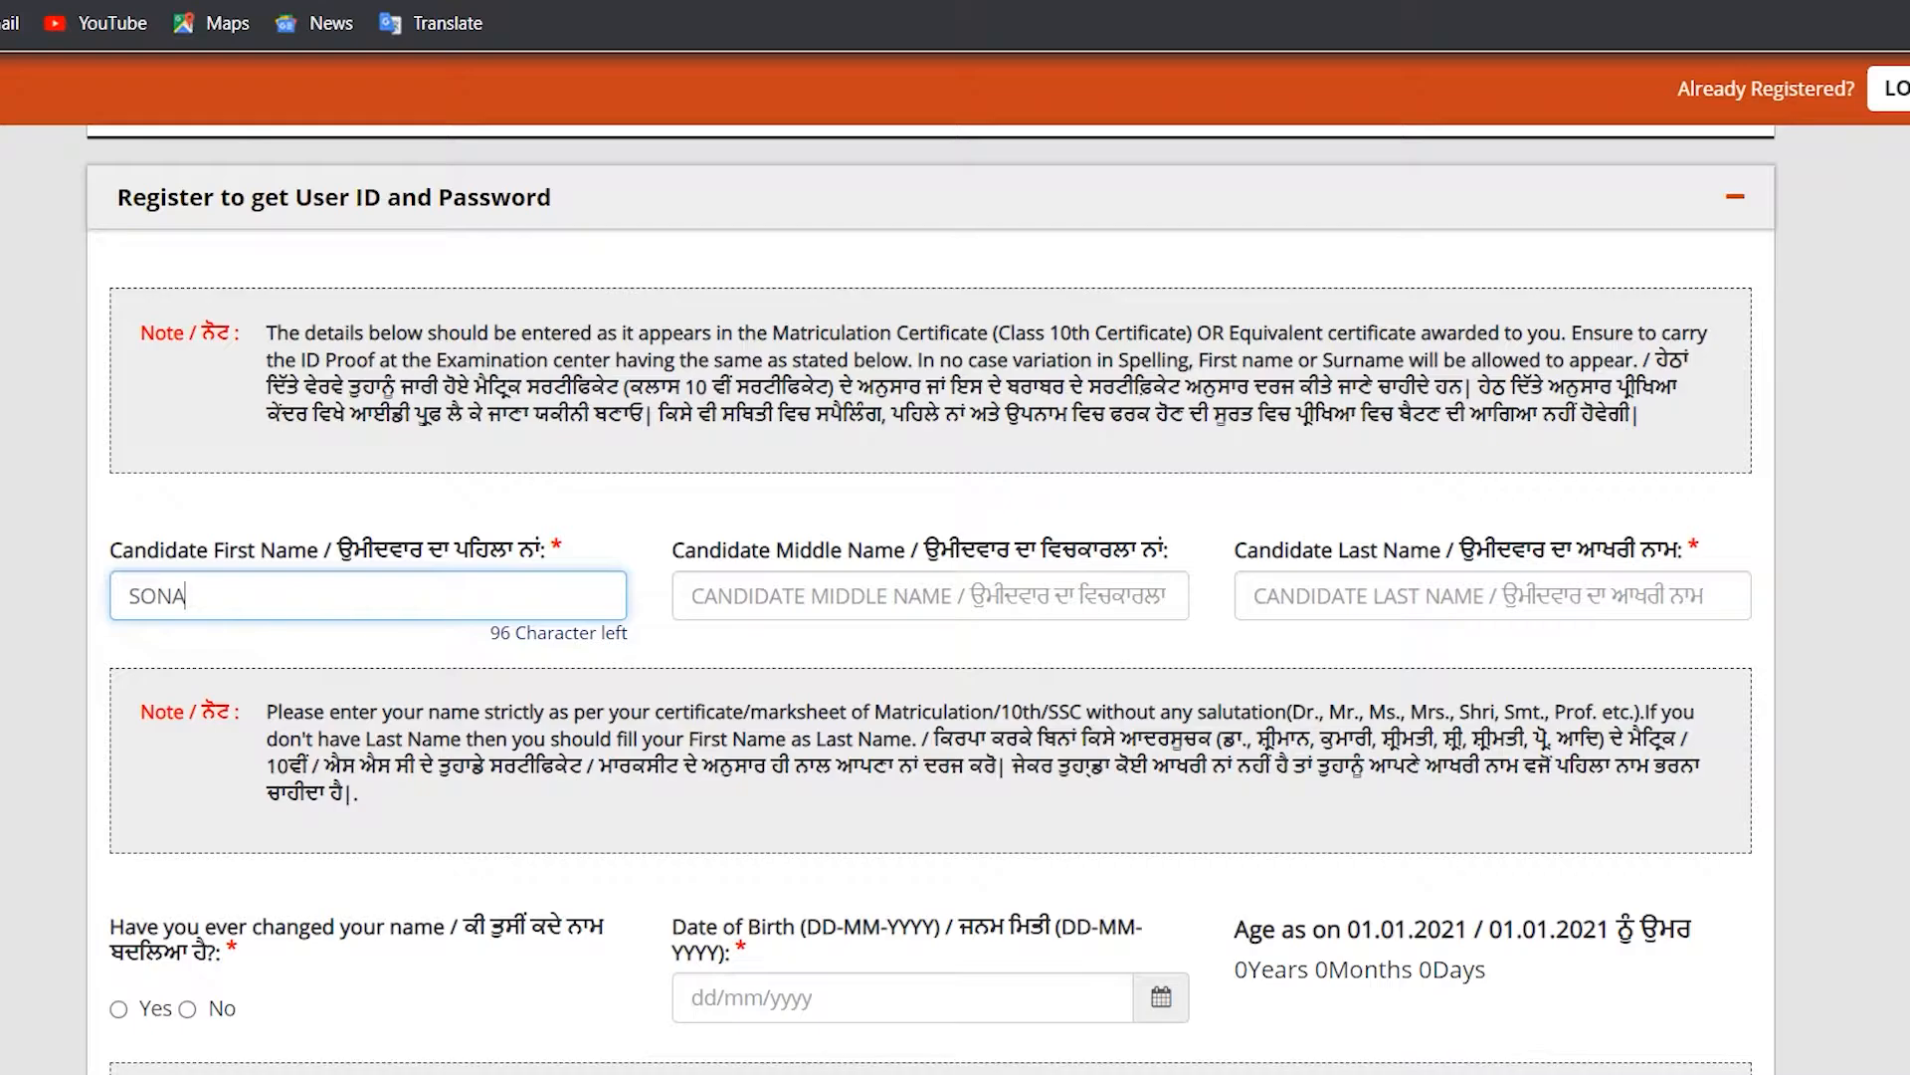
left_click(930, 596)
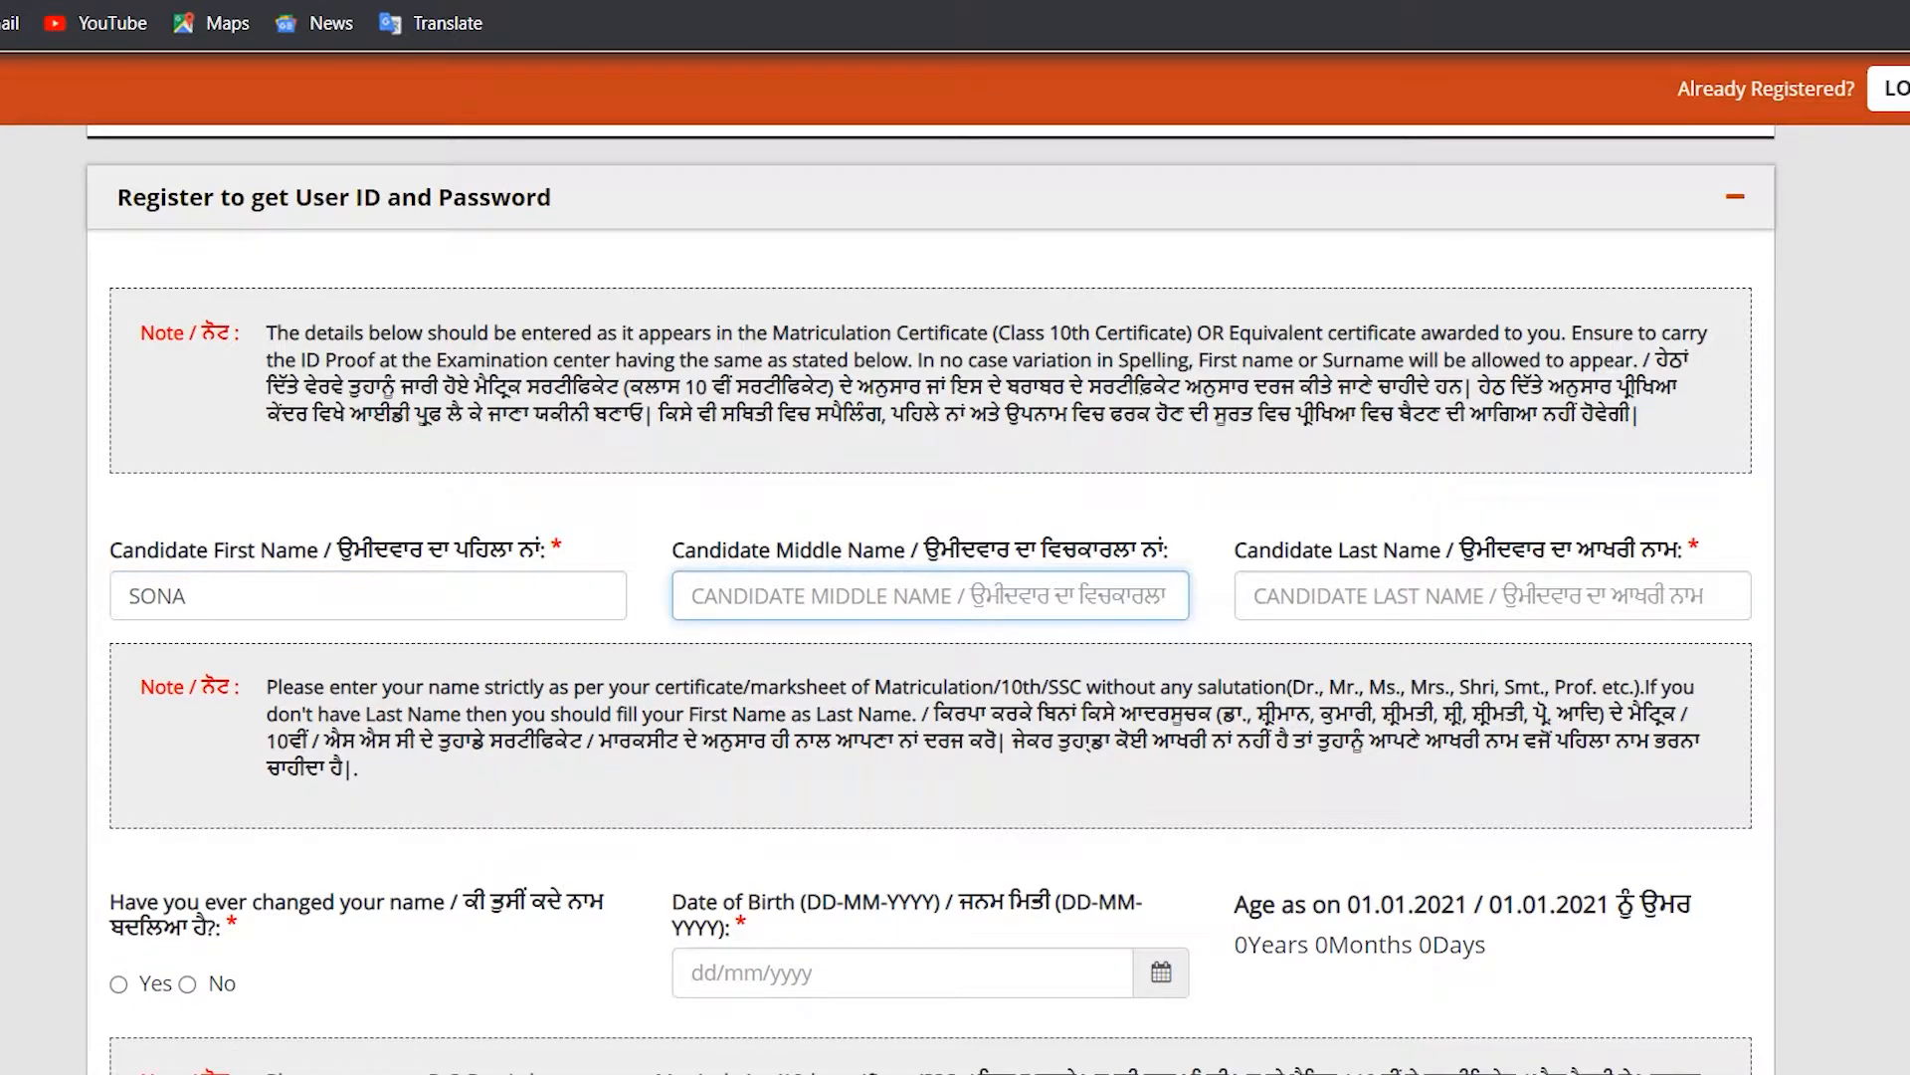
left_click(1492, 596)
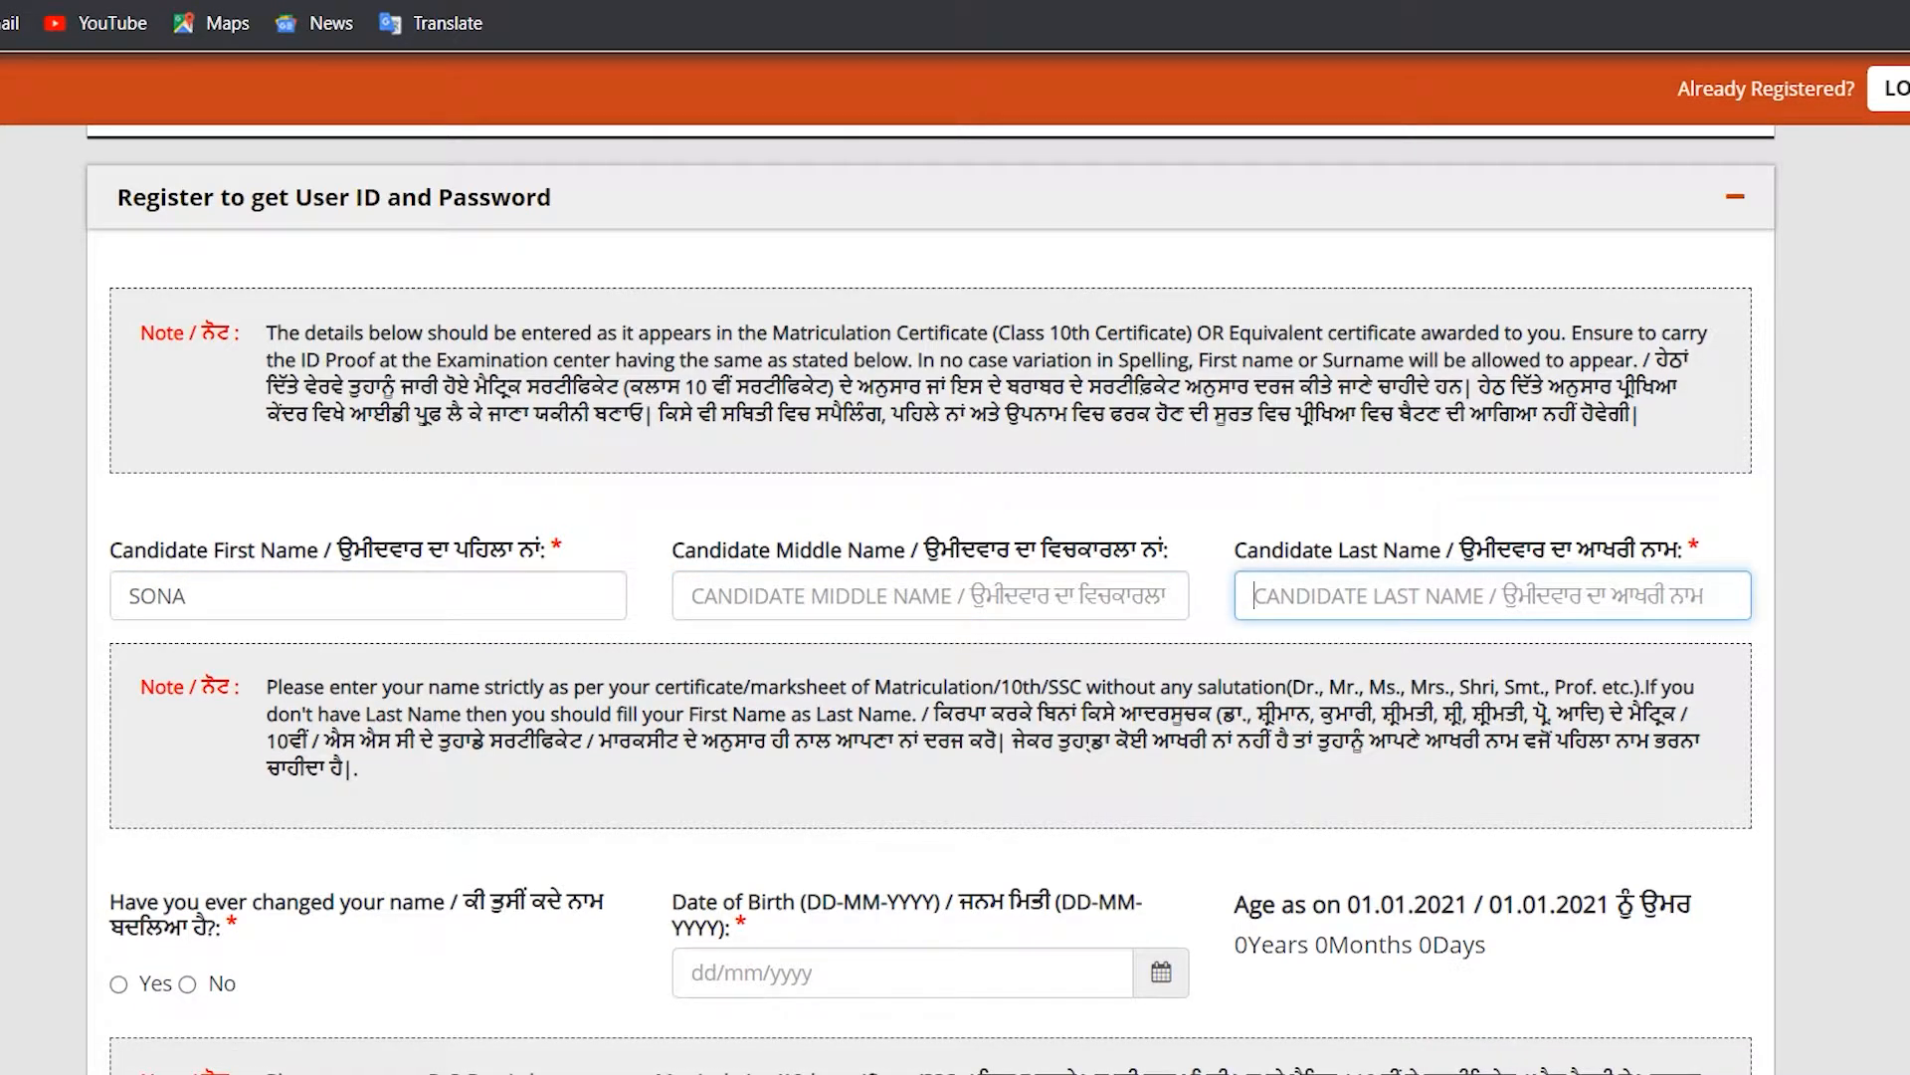
type("B")
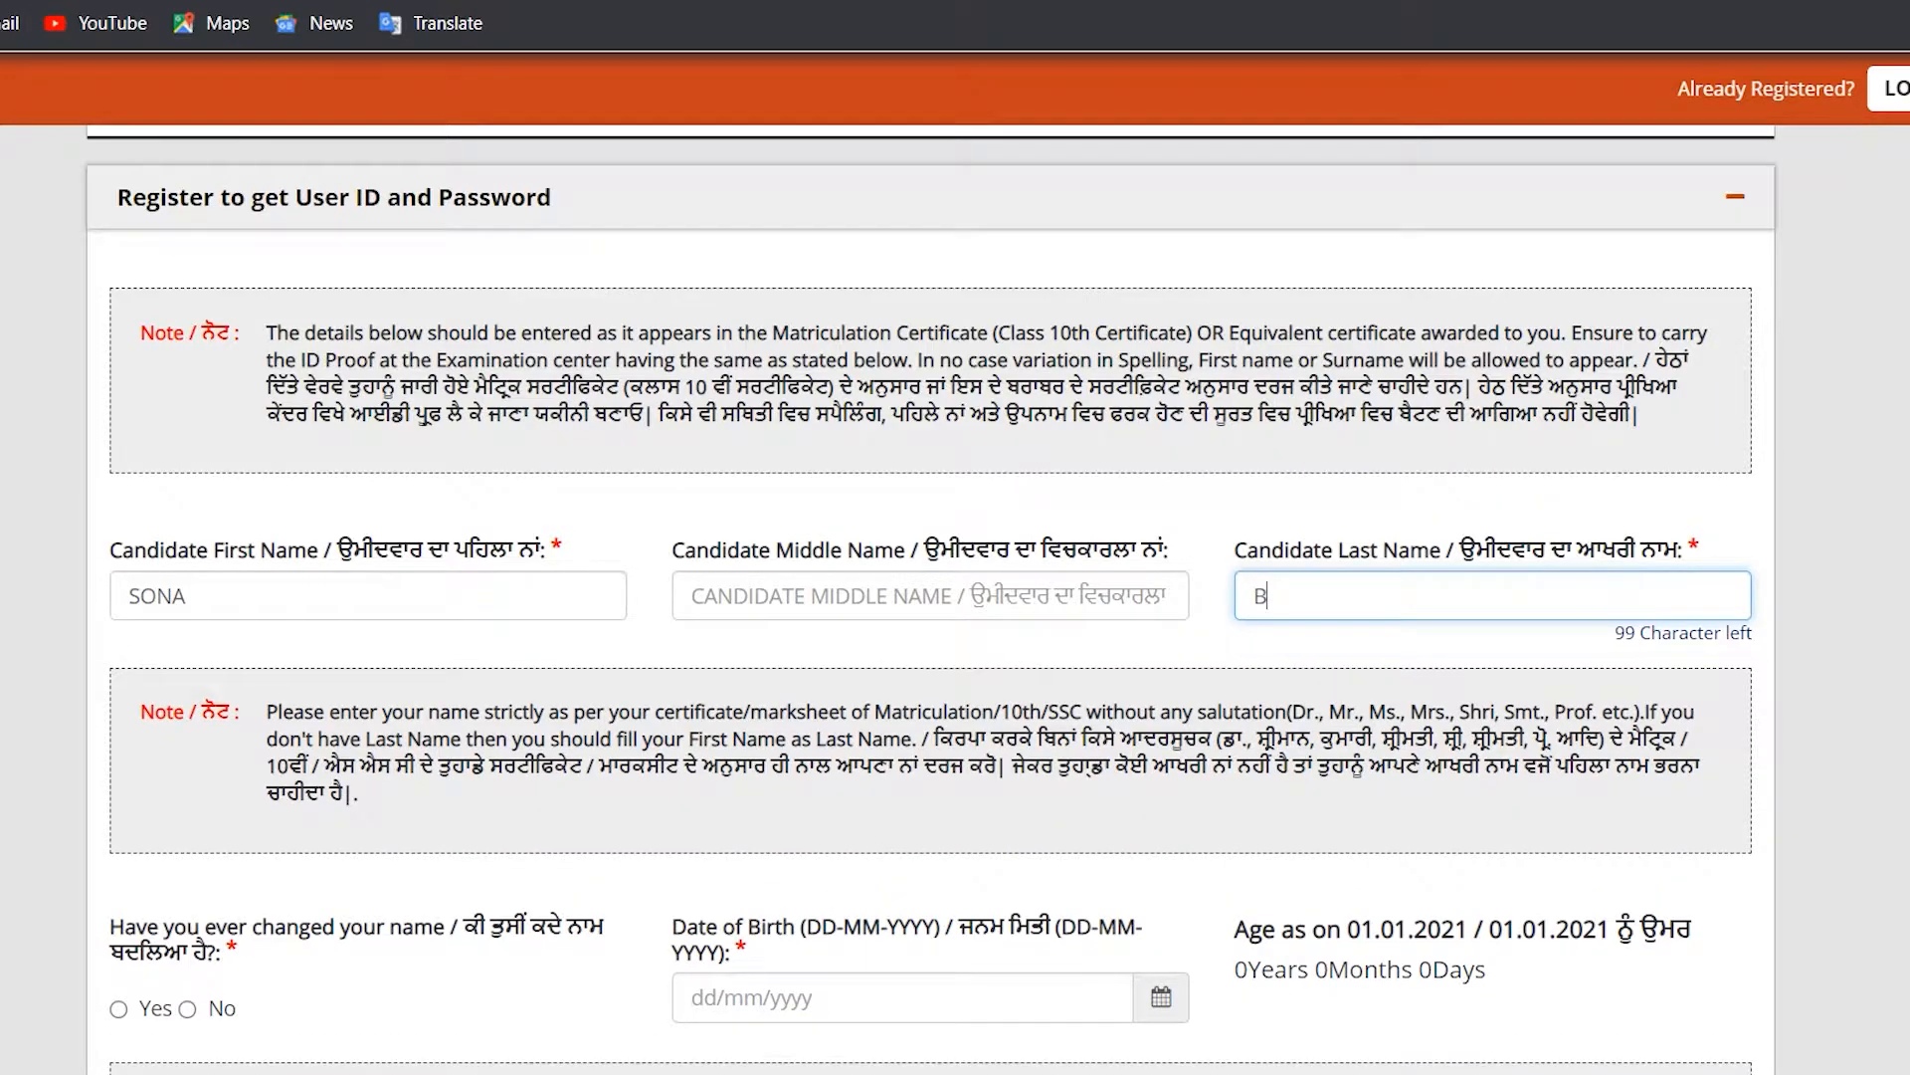
type("H")
Step: Scroll down and highlight the name-change question text
scroll(931, 597, "down", 3)
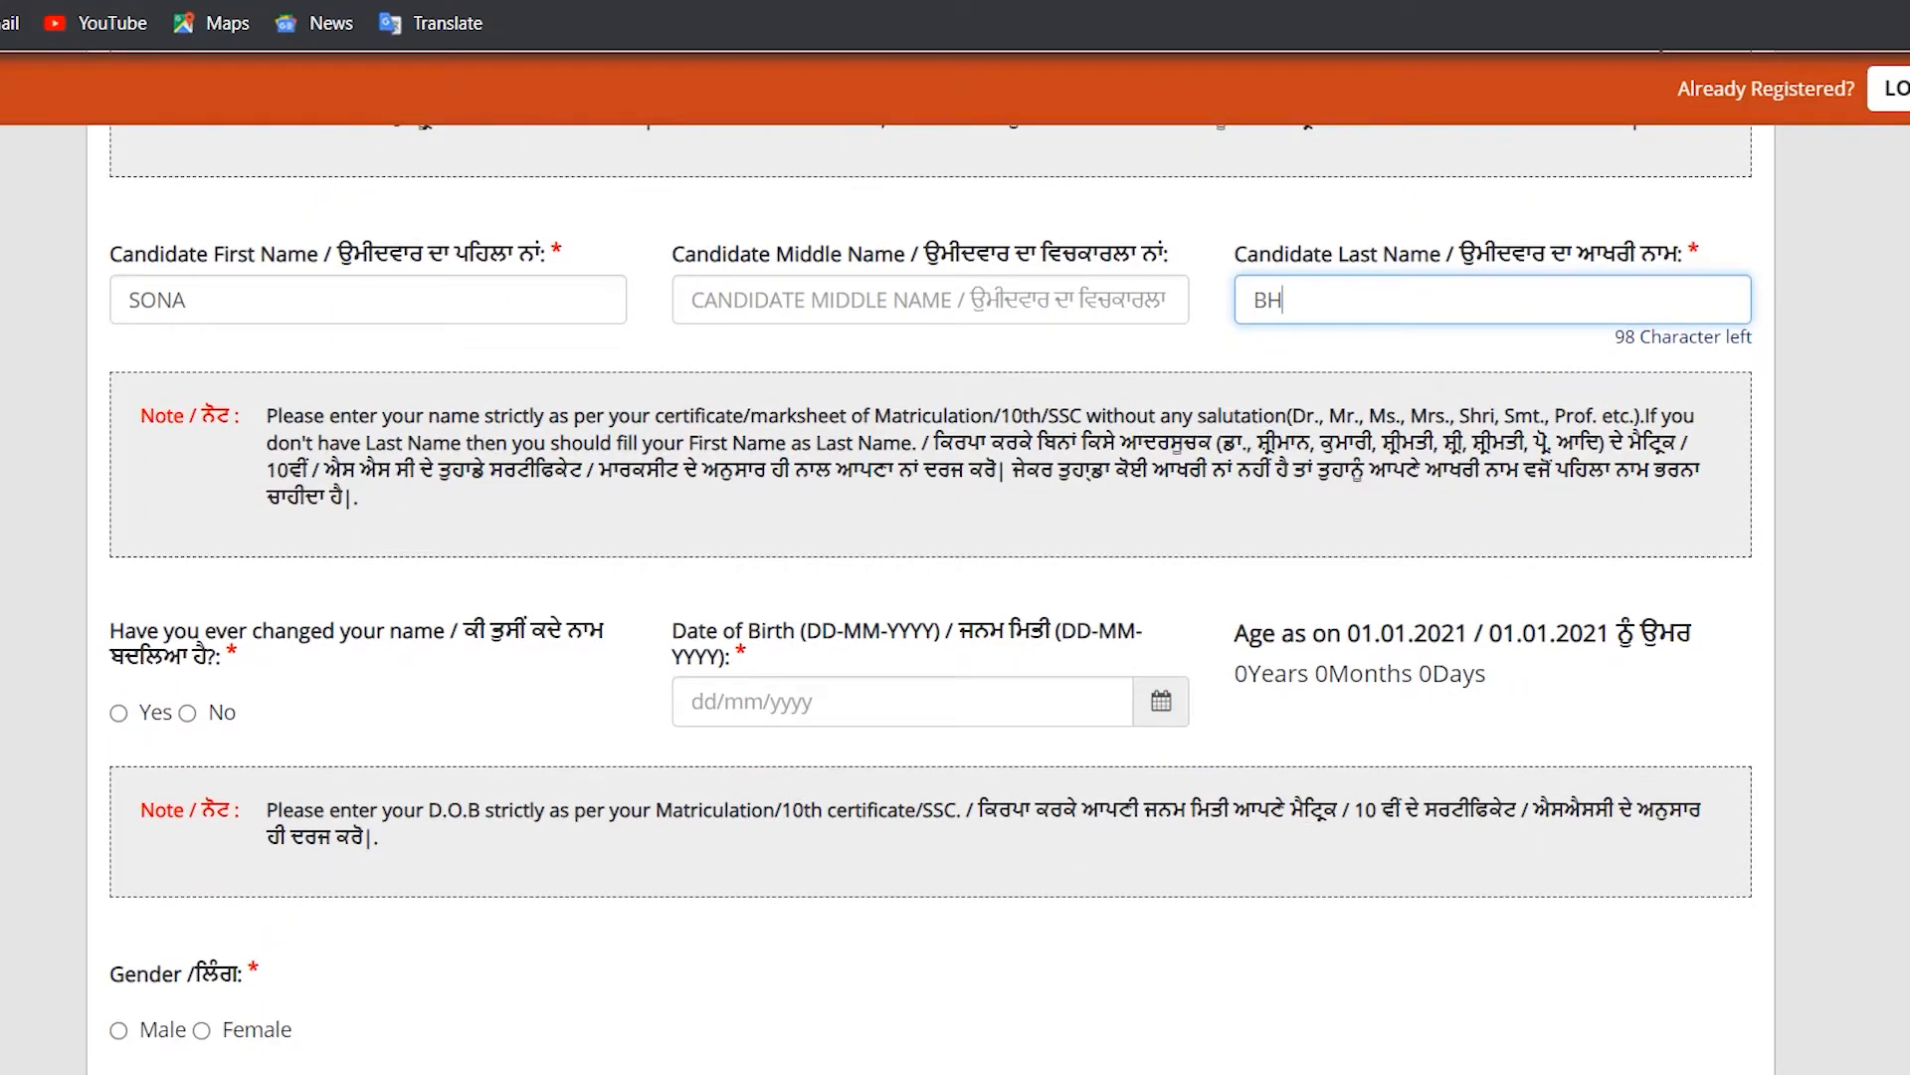
scroll(932, 597, "down", 3)
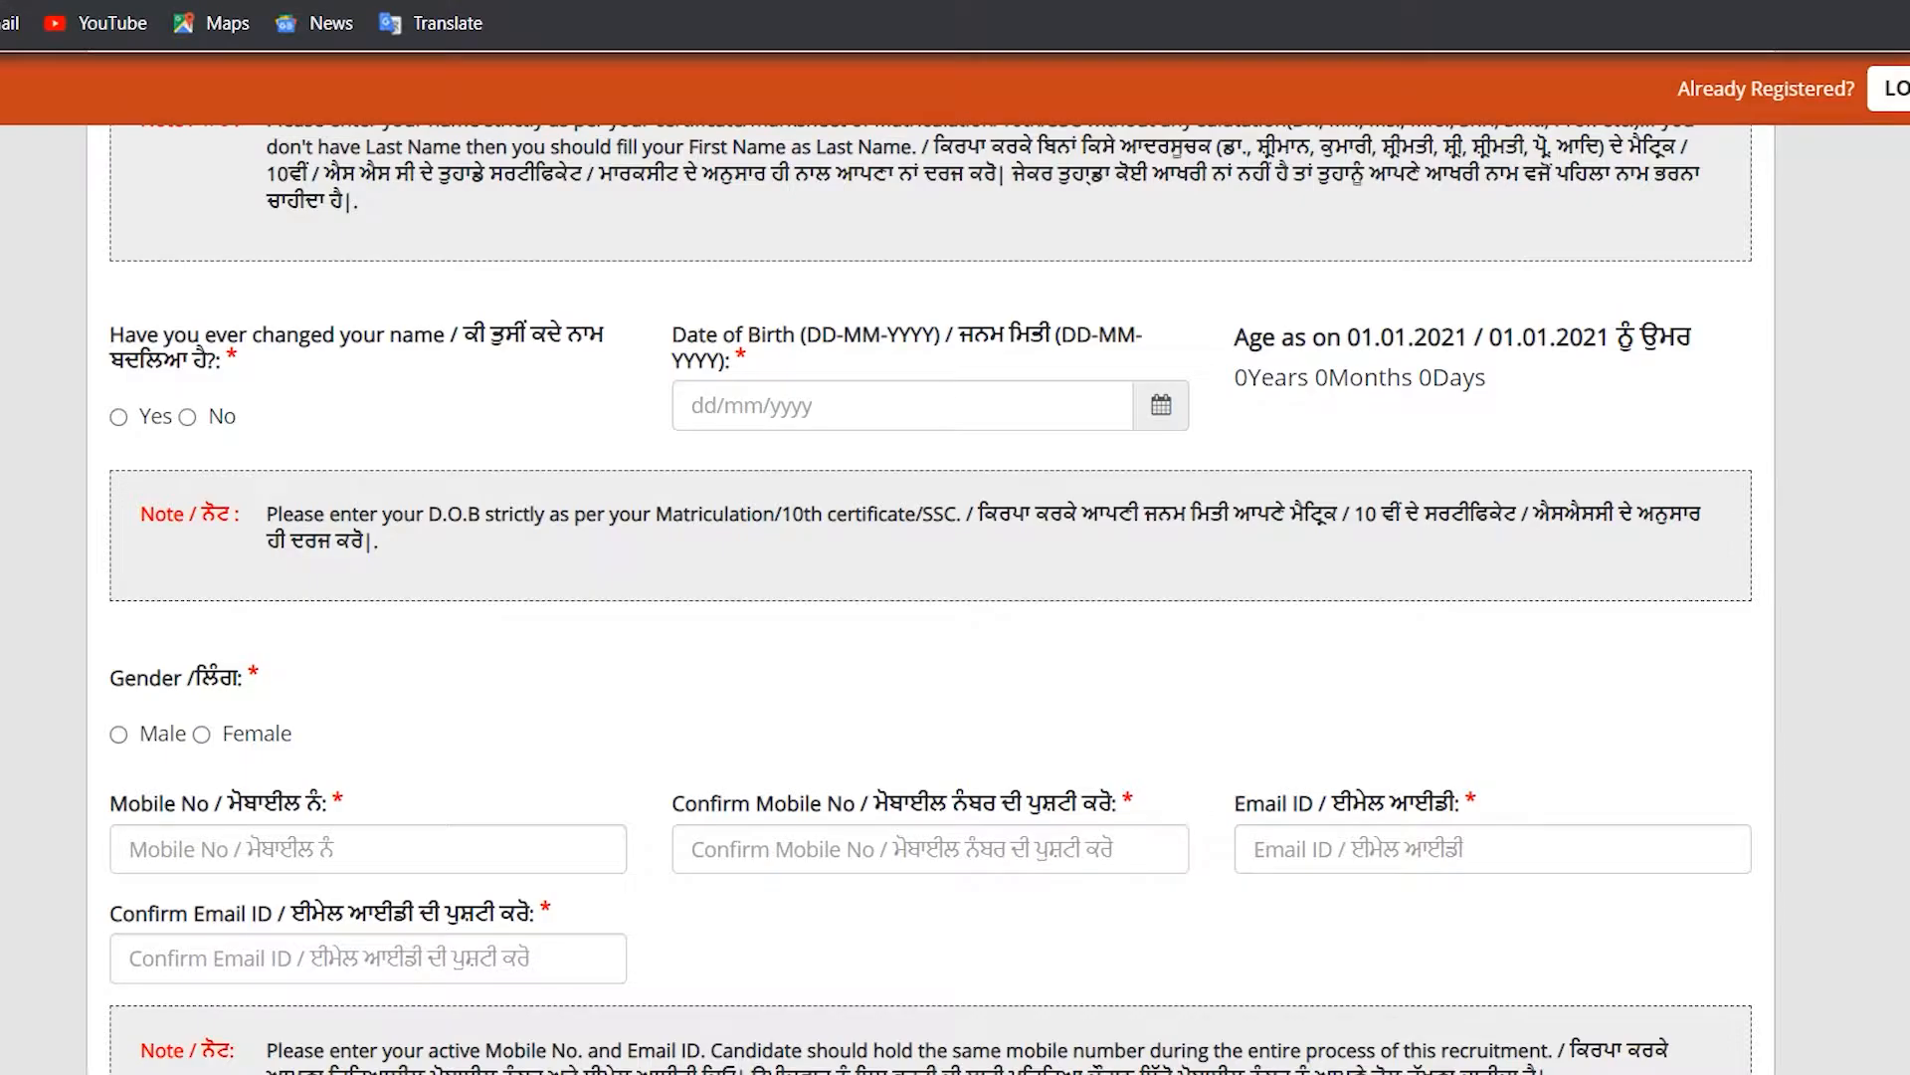
left_click_drag(459, 326, 601, 329)
mouse_move(238, 343)
left_mouse_down()
mouse_move(177, 391)
mouse_move(239, 346)
mouse_move(226, 336)
left_mouse_up()
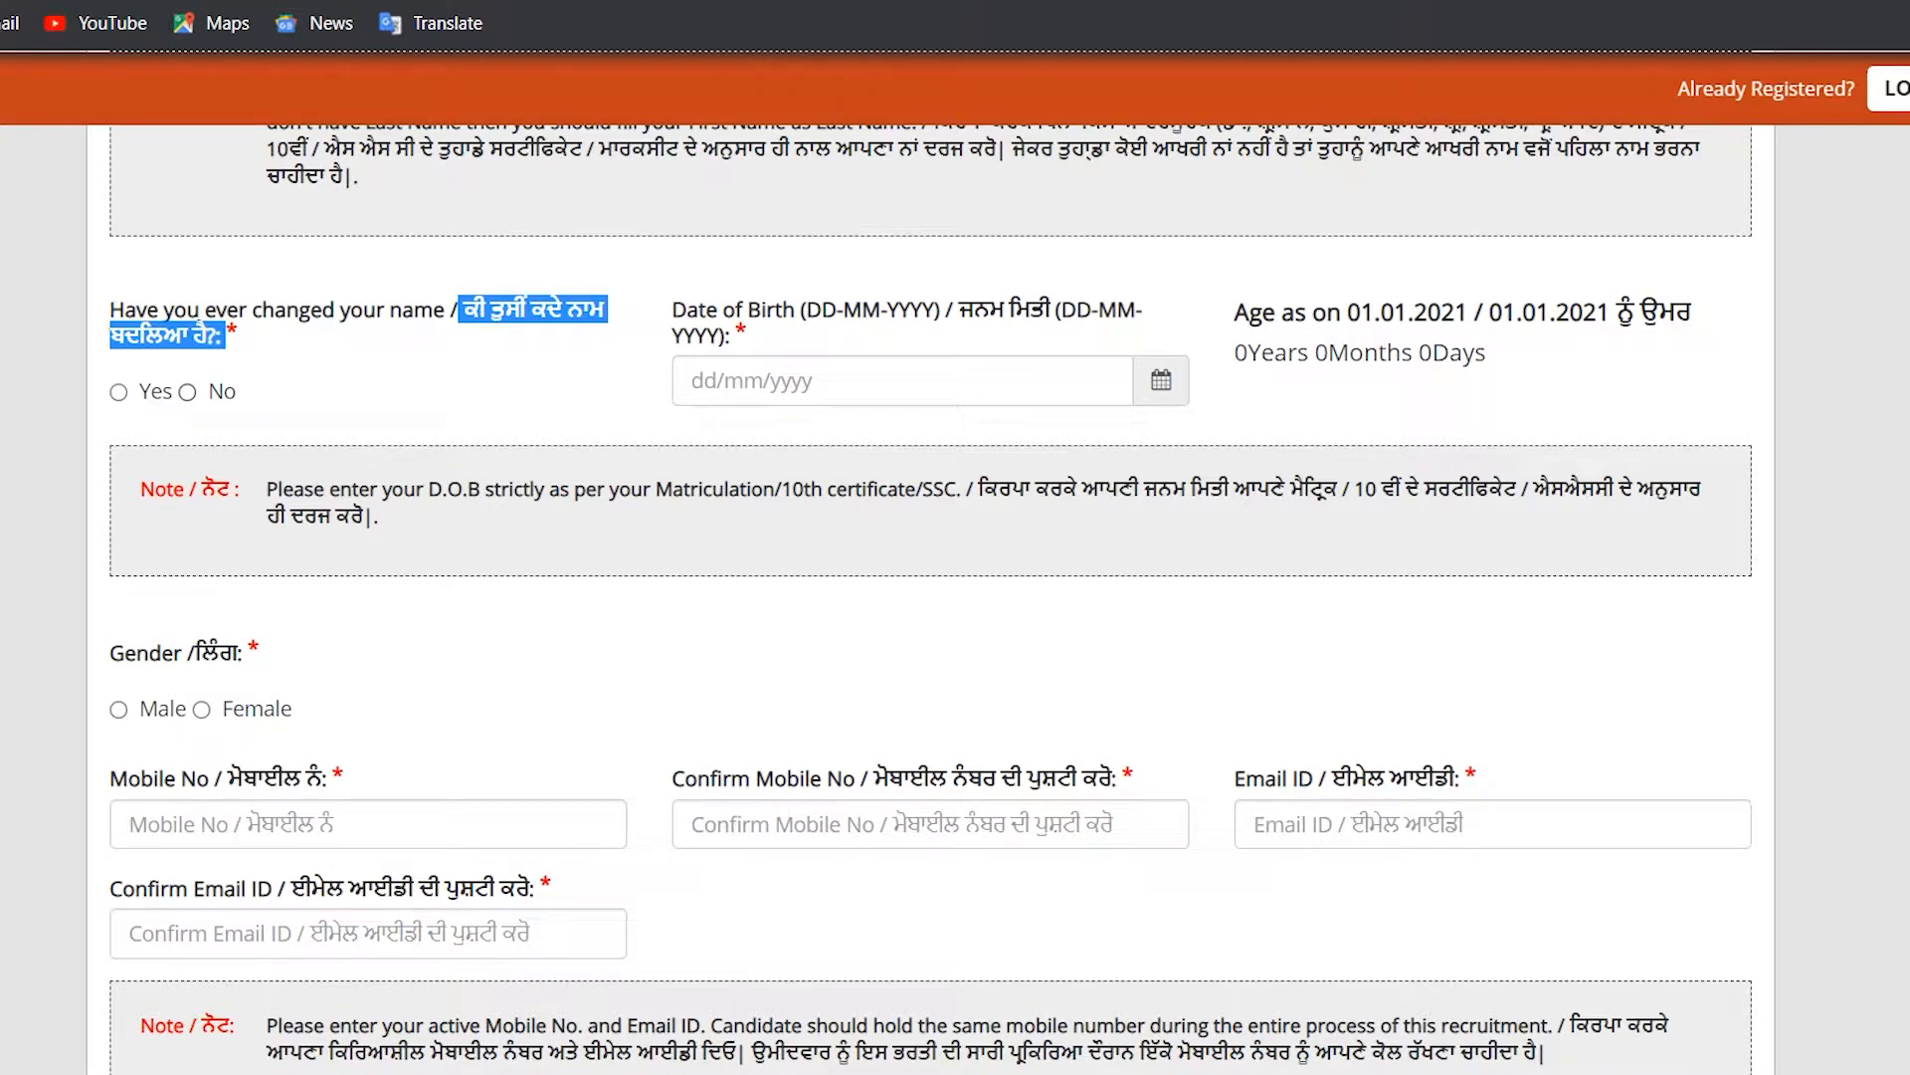
left_click(187, 392)
left_click(418, 360)
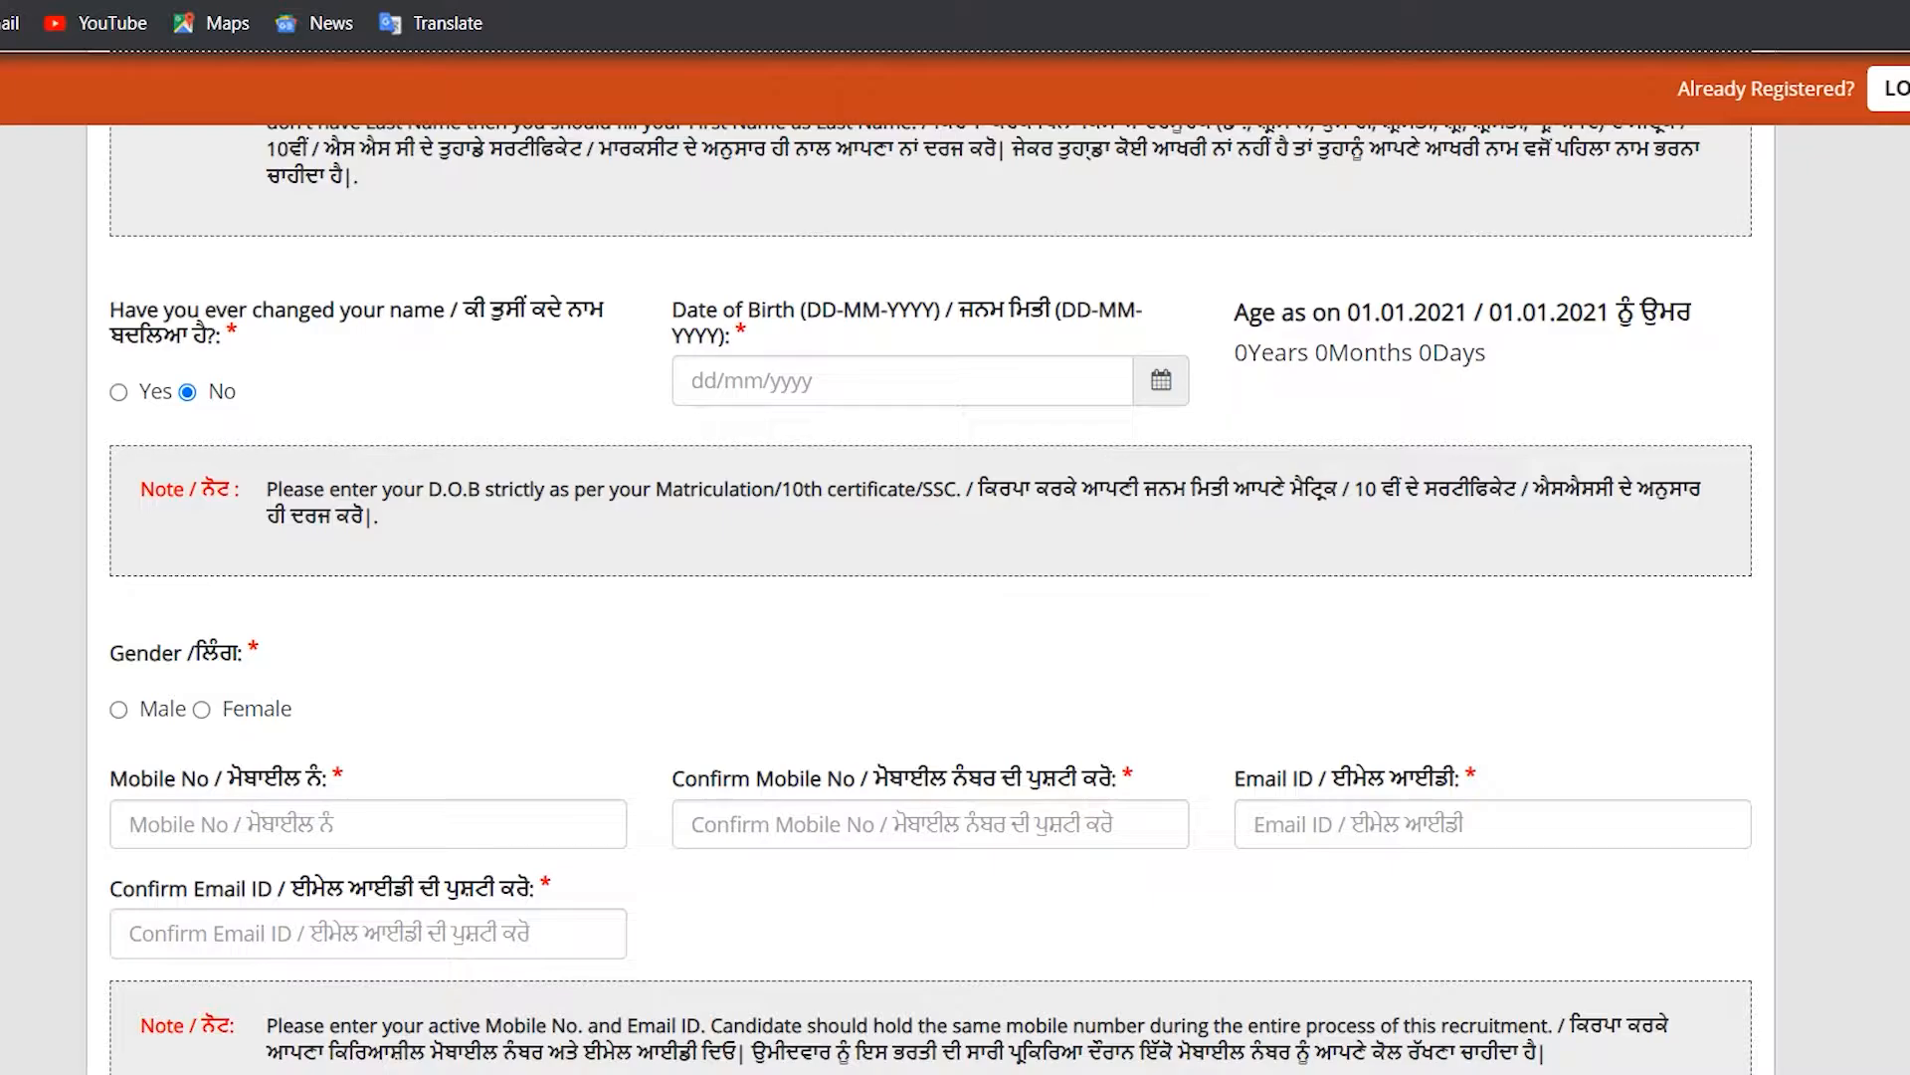
left_click(903, 381)
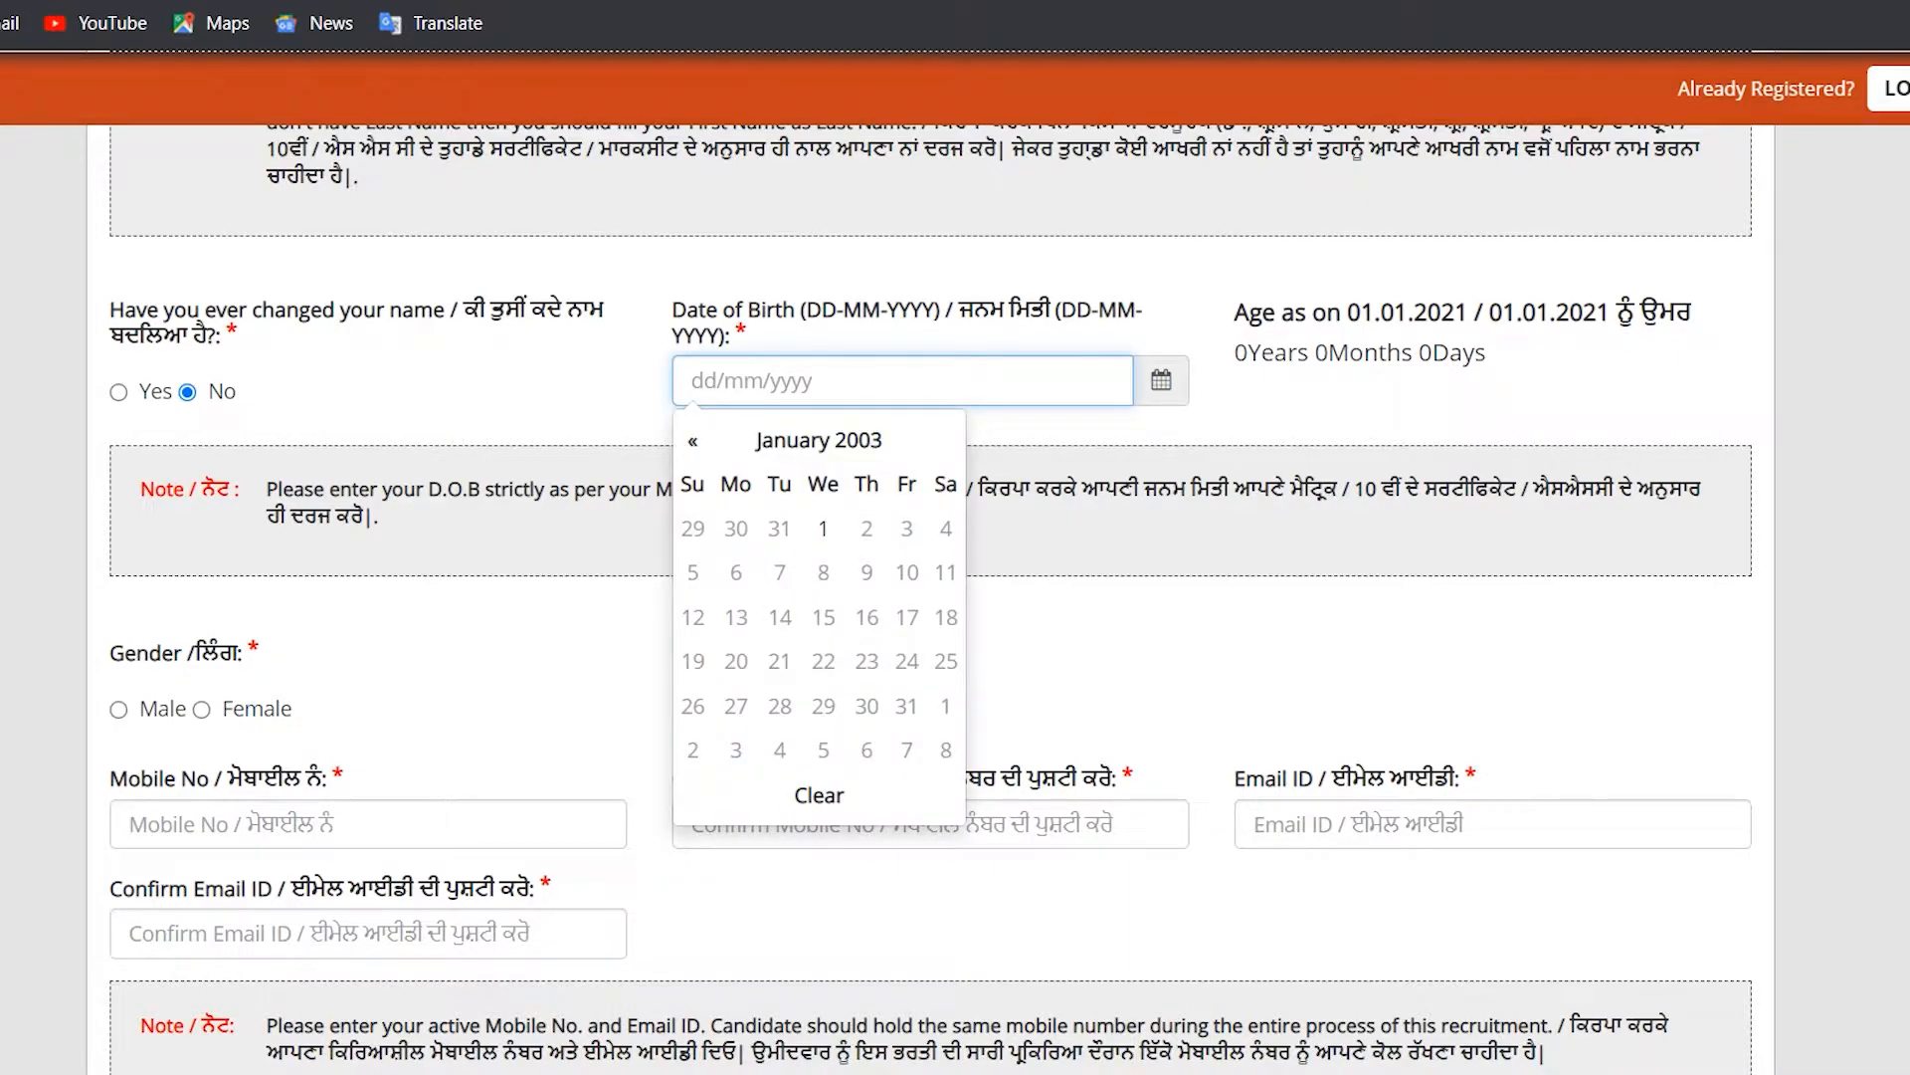
left_click(818, 440)
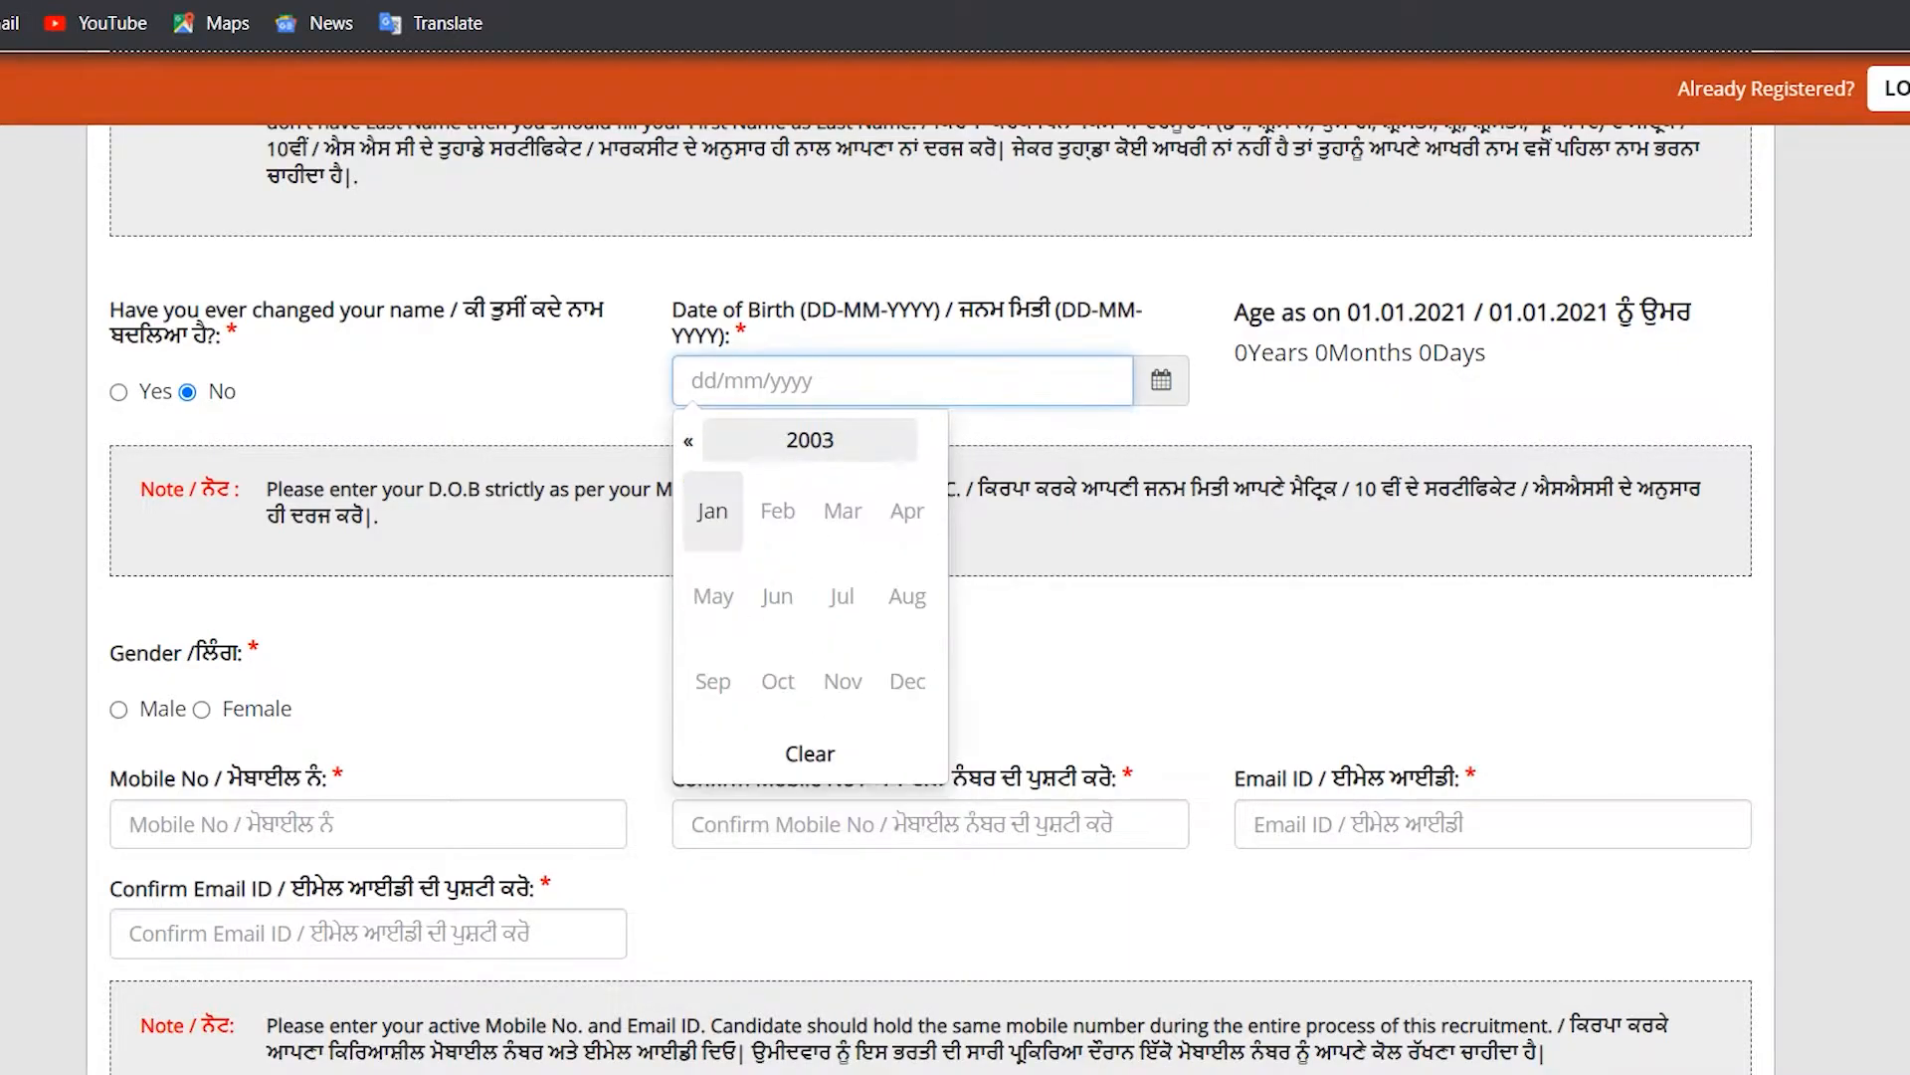
left_click(810, 440)
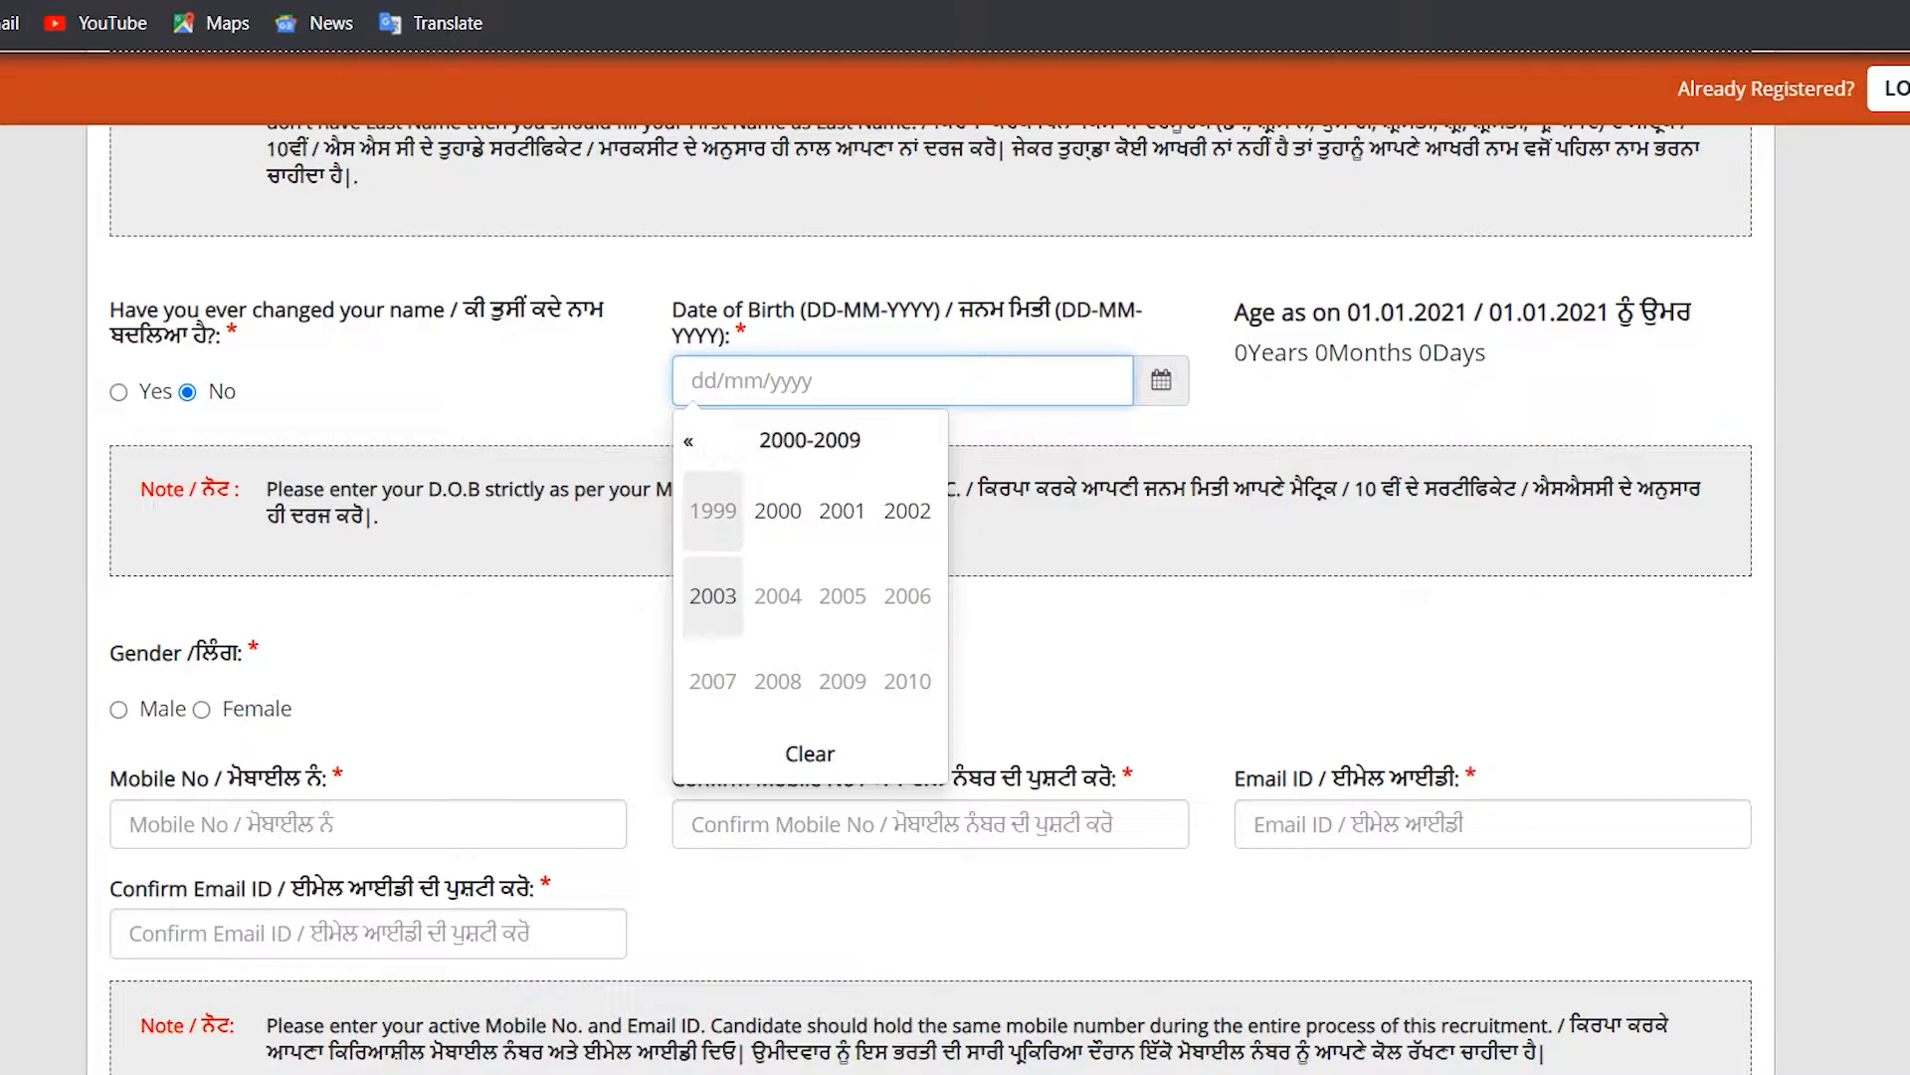
left_click(713, 512)
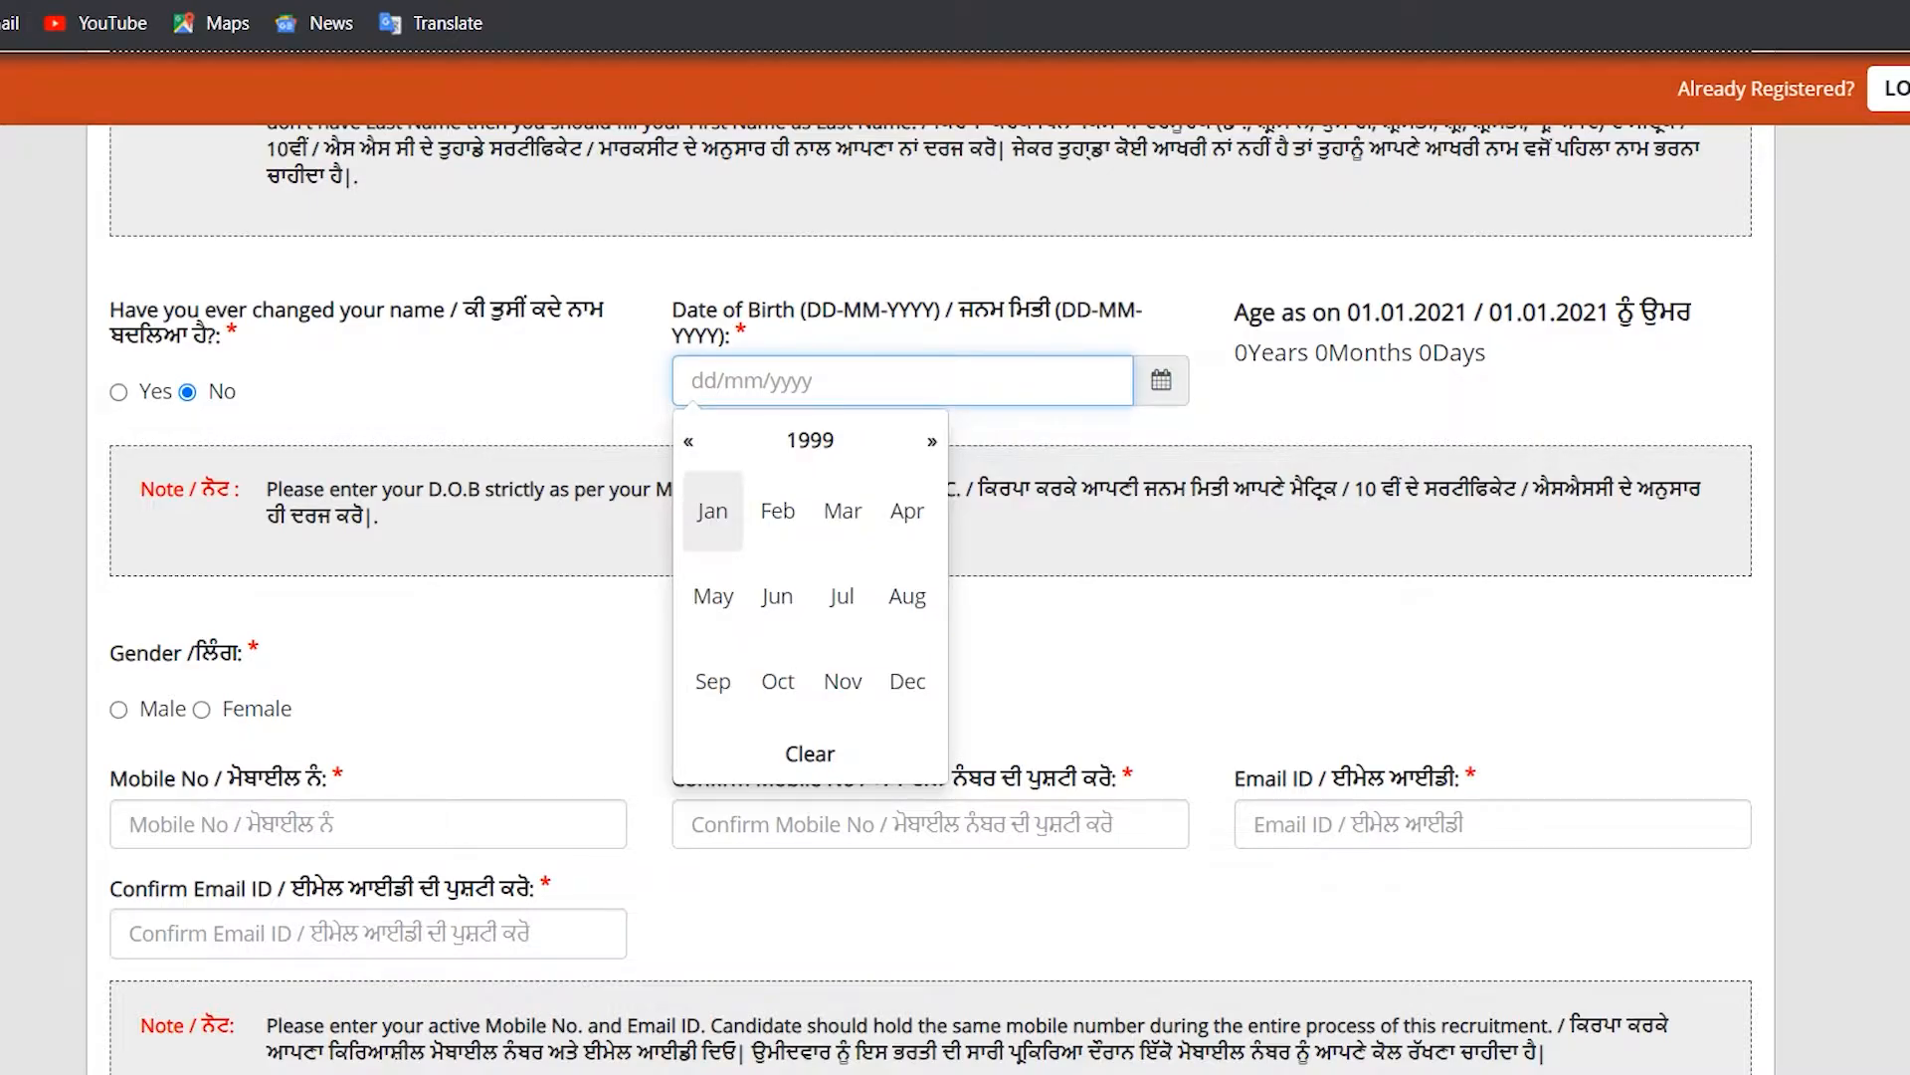
left_click(777, 511)
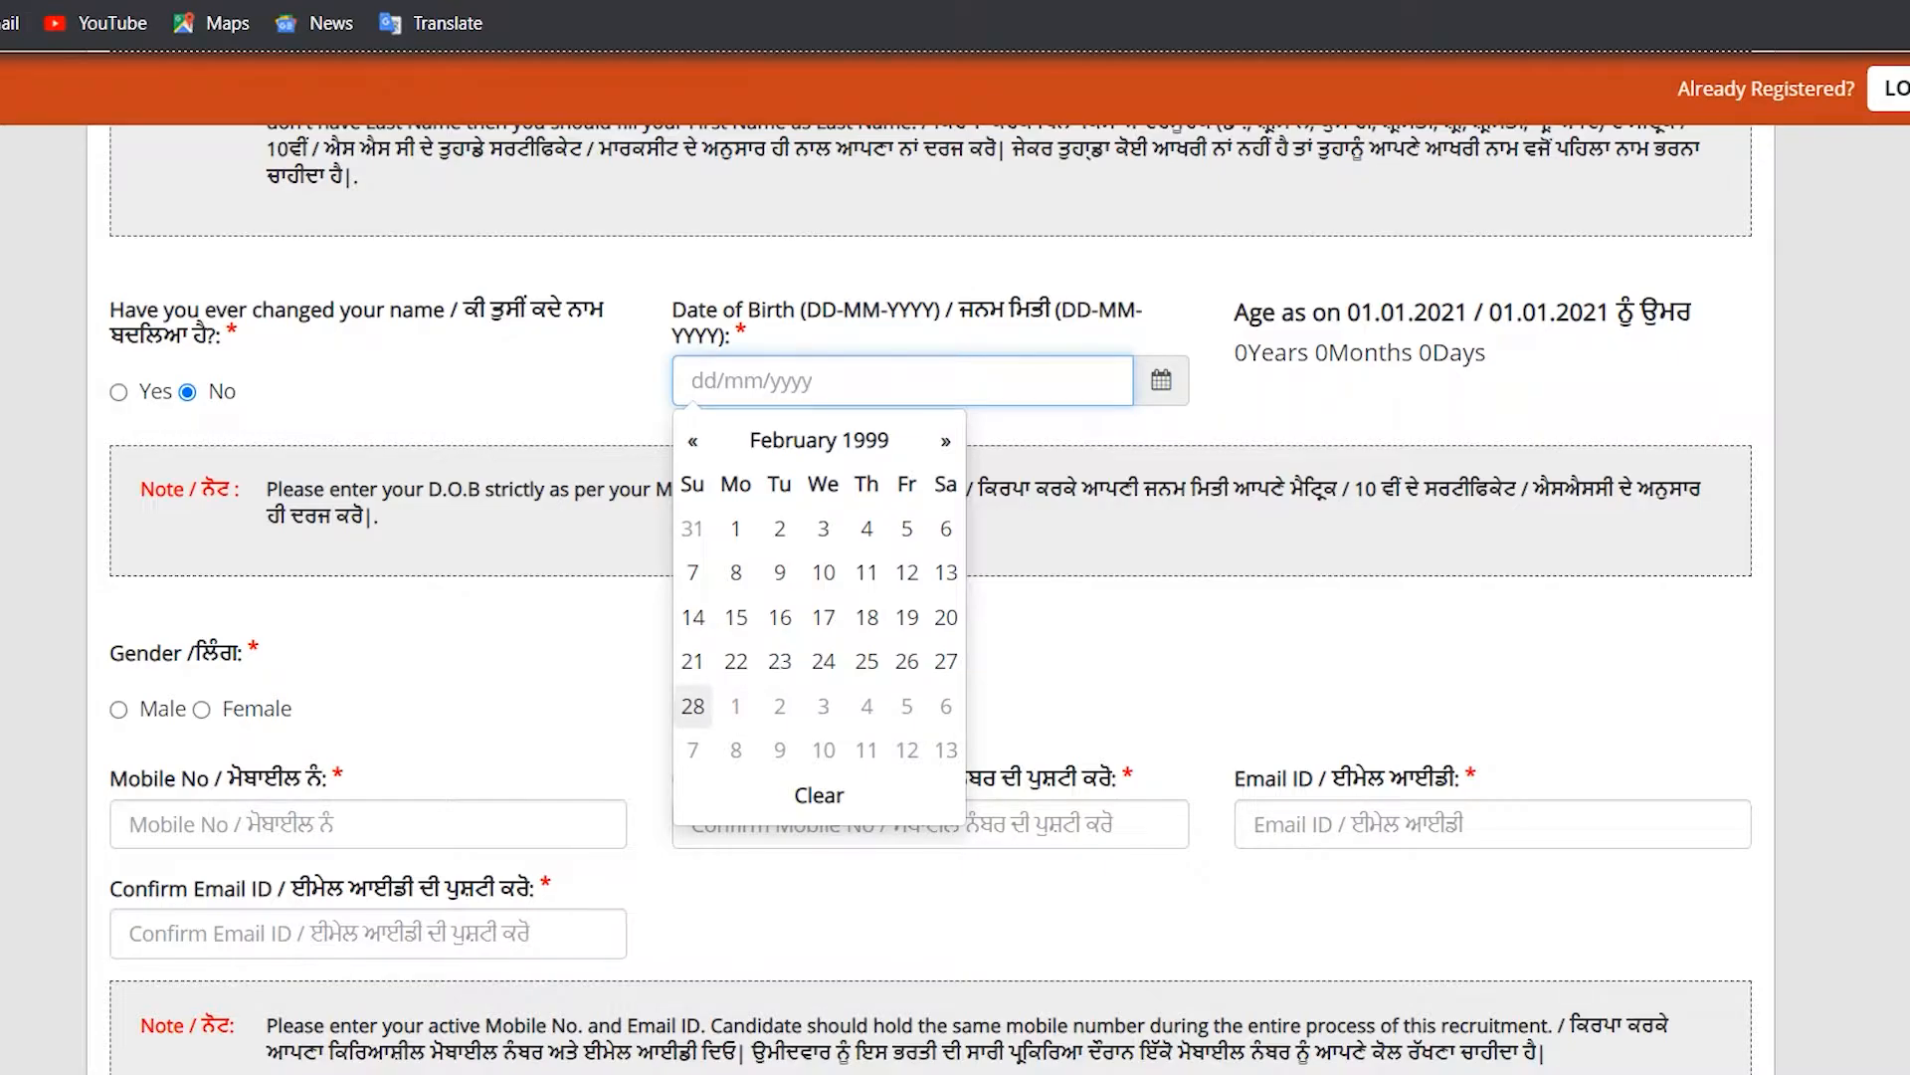
left_click(693, 705)
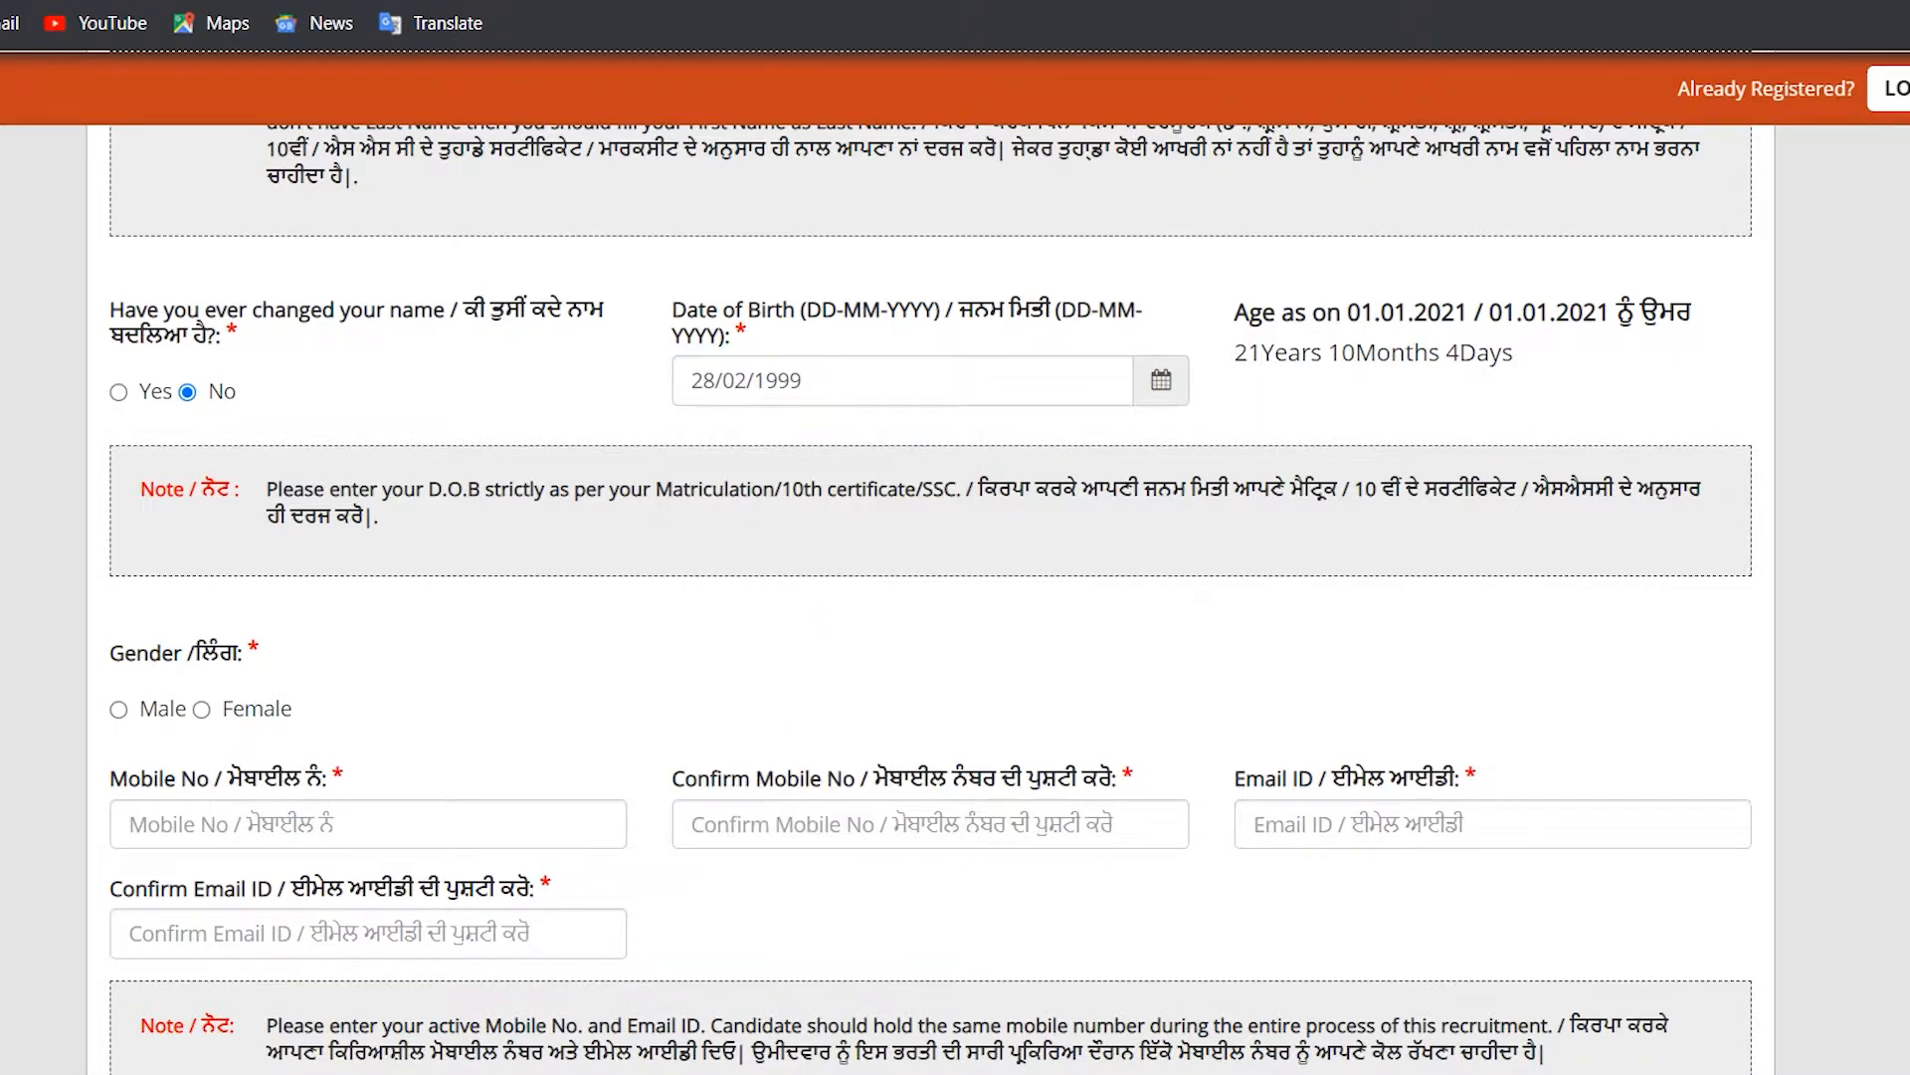
Step: Select the entered birth date, then highlight the Gender question label further down
triple_click(746, 381)
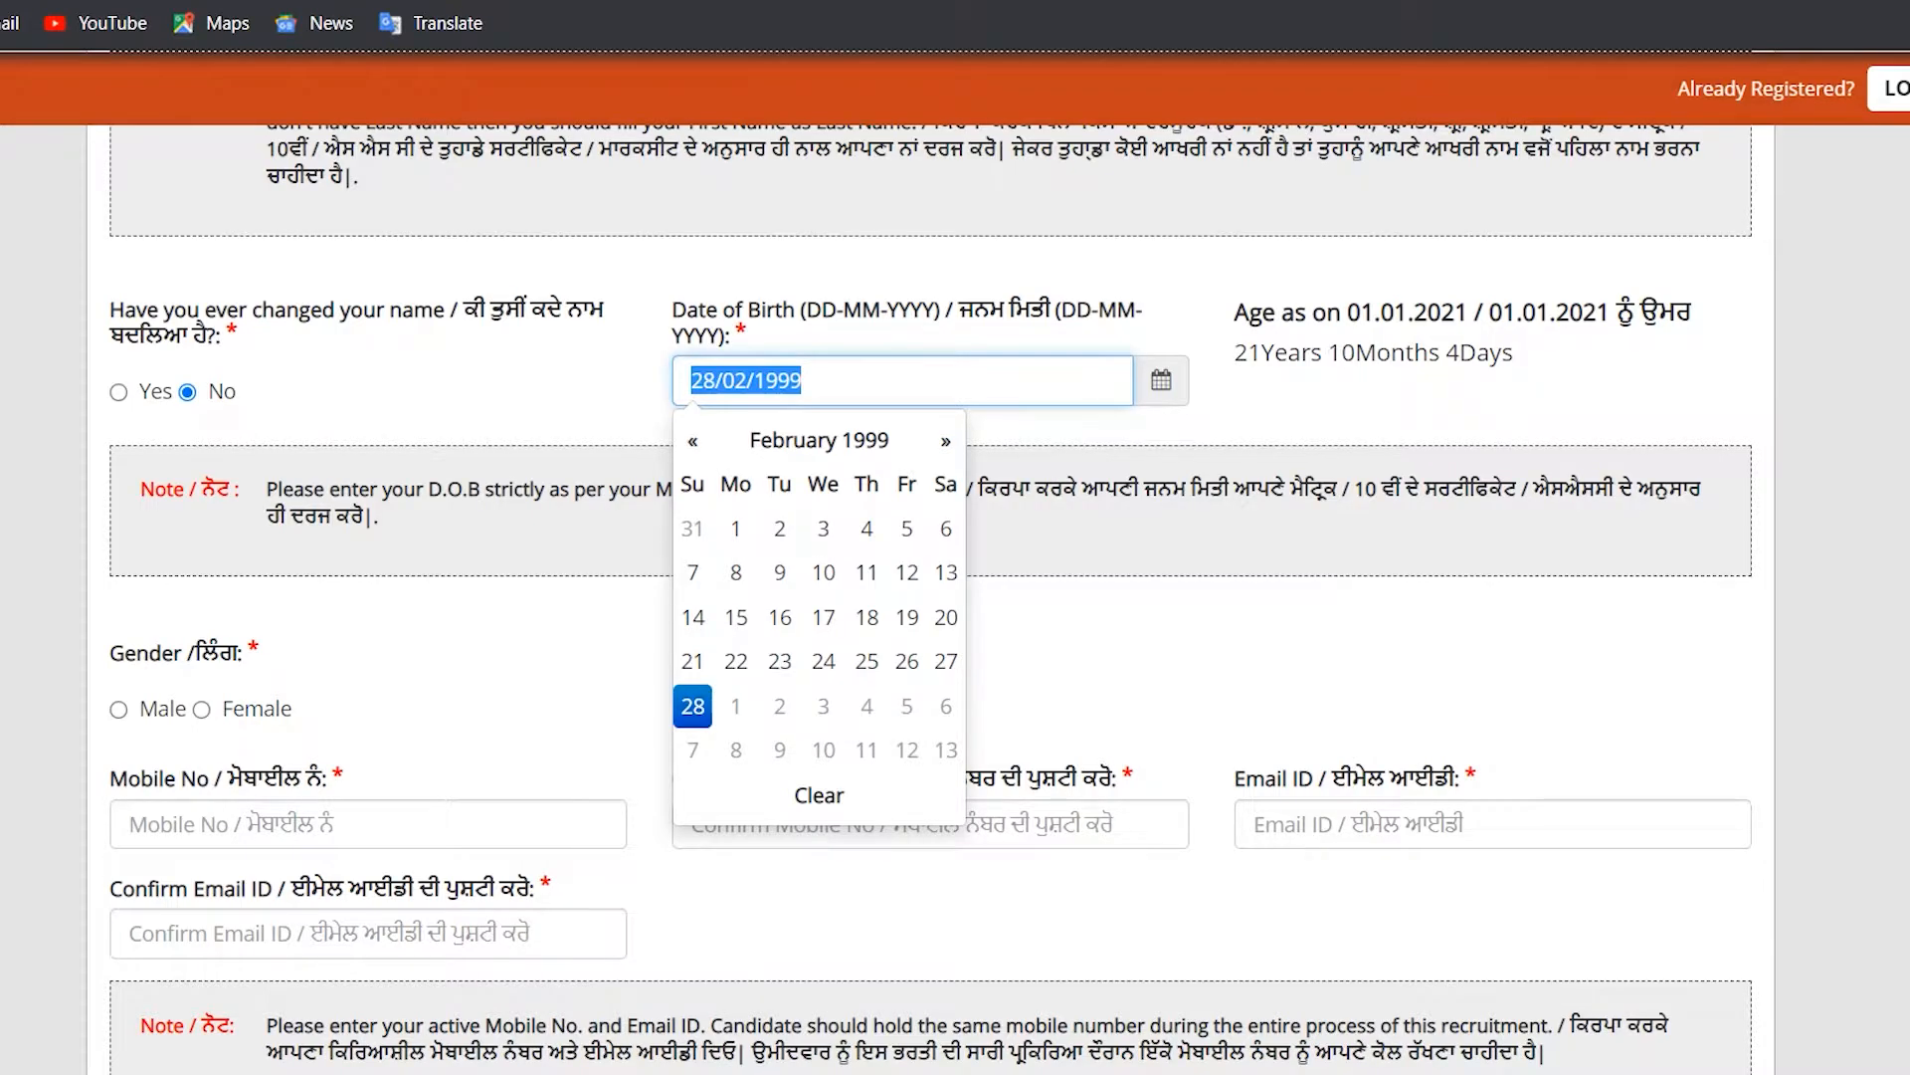
scroll(930, 597, "down", 1)
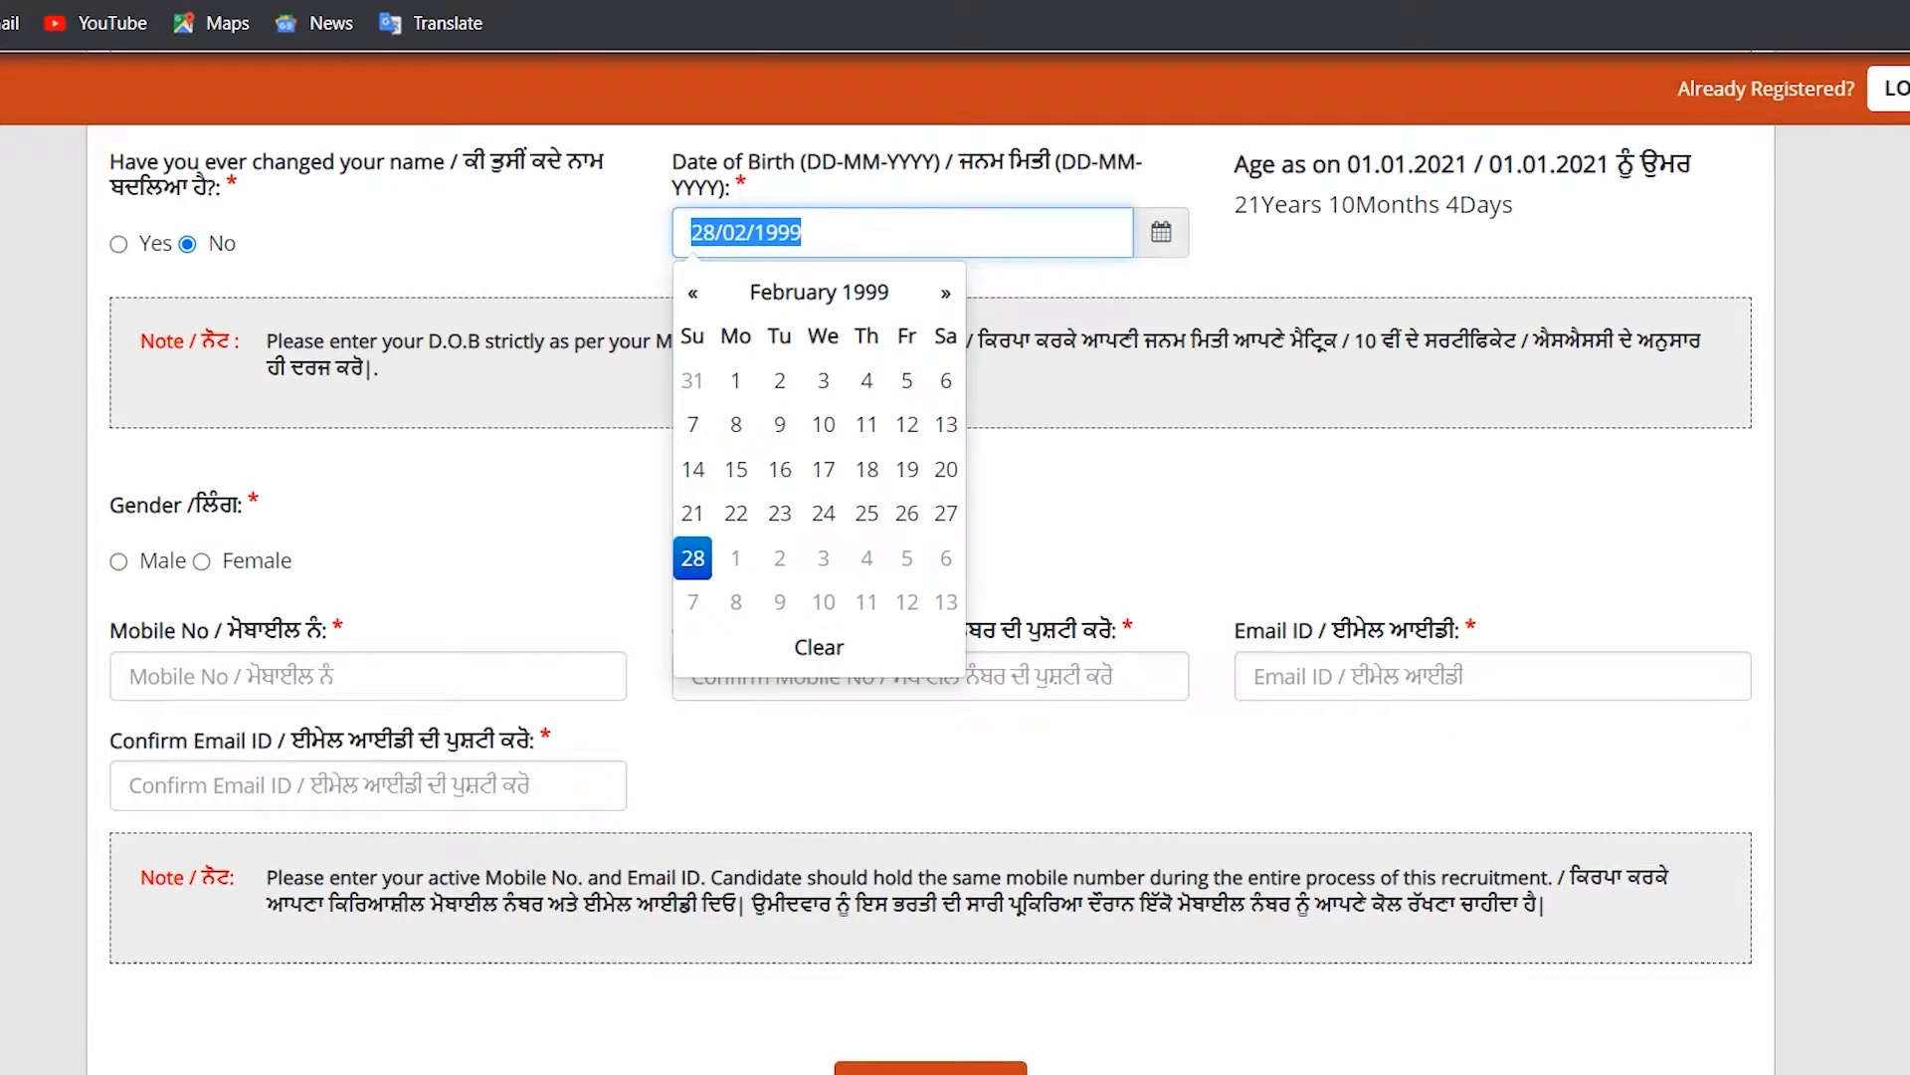
scroll(930, 597, "down", 1)
scroll(930, 597, "down", 1)
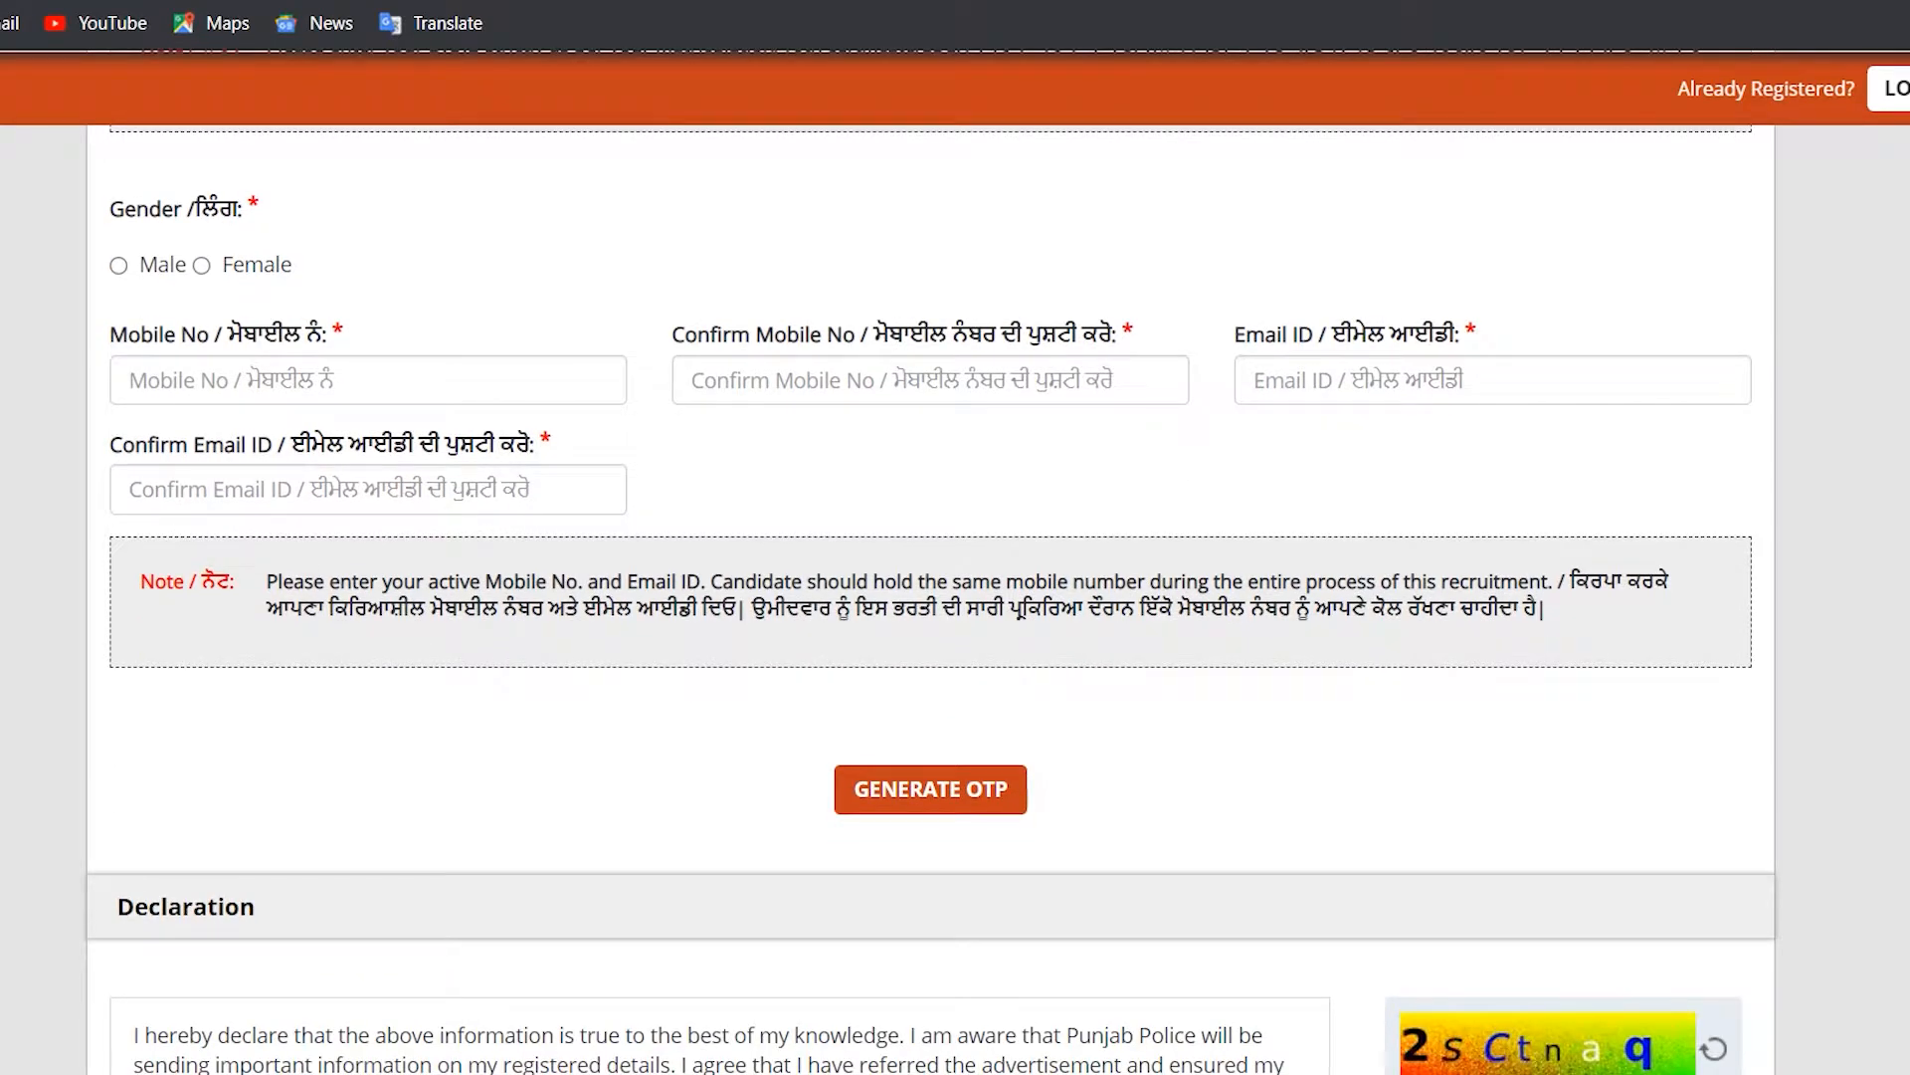
left_click_drag(110, 209, 259, 206)
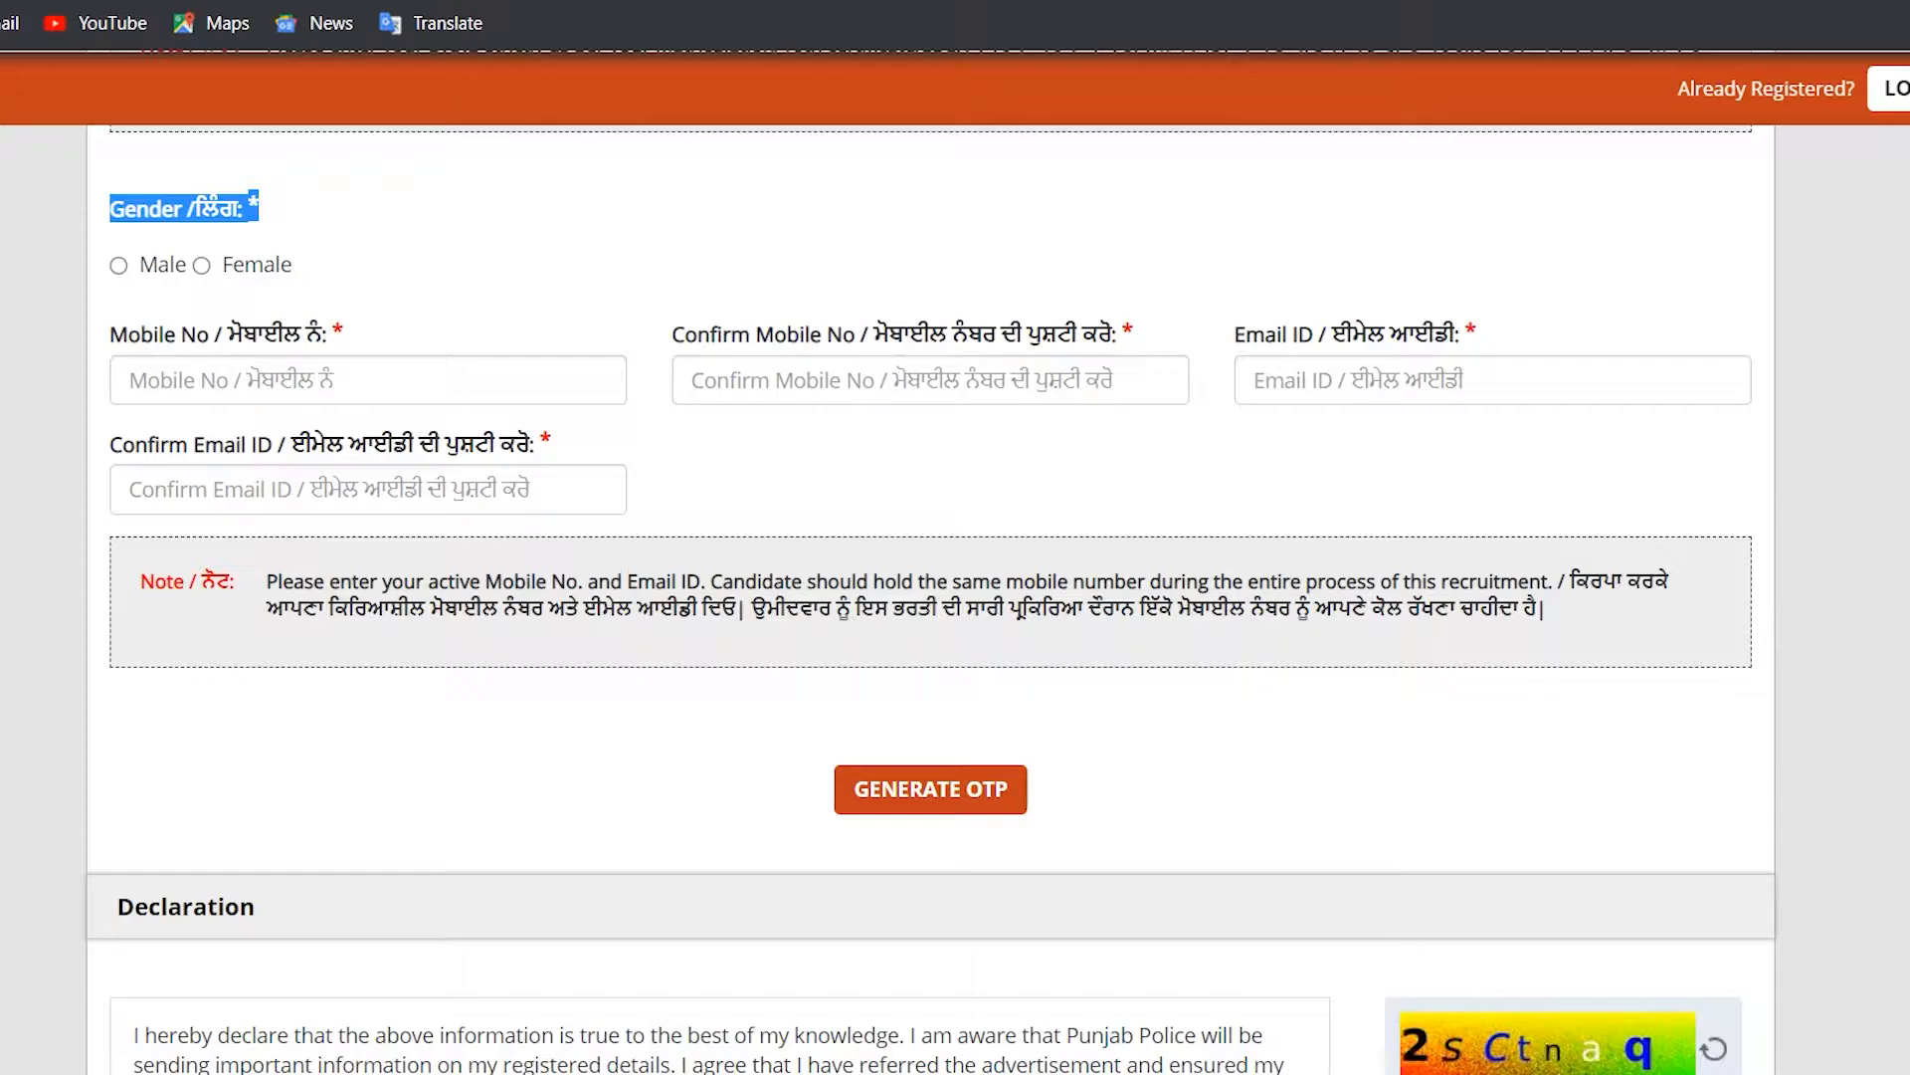
Step: Set gender to Female and enter the candidate's mobile number in both mobile fields
left_click(202, 265)
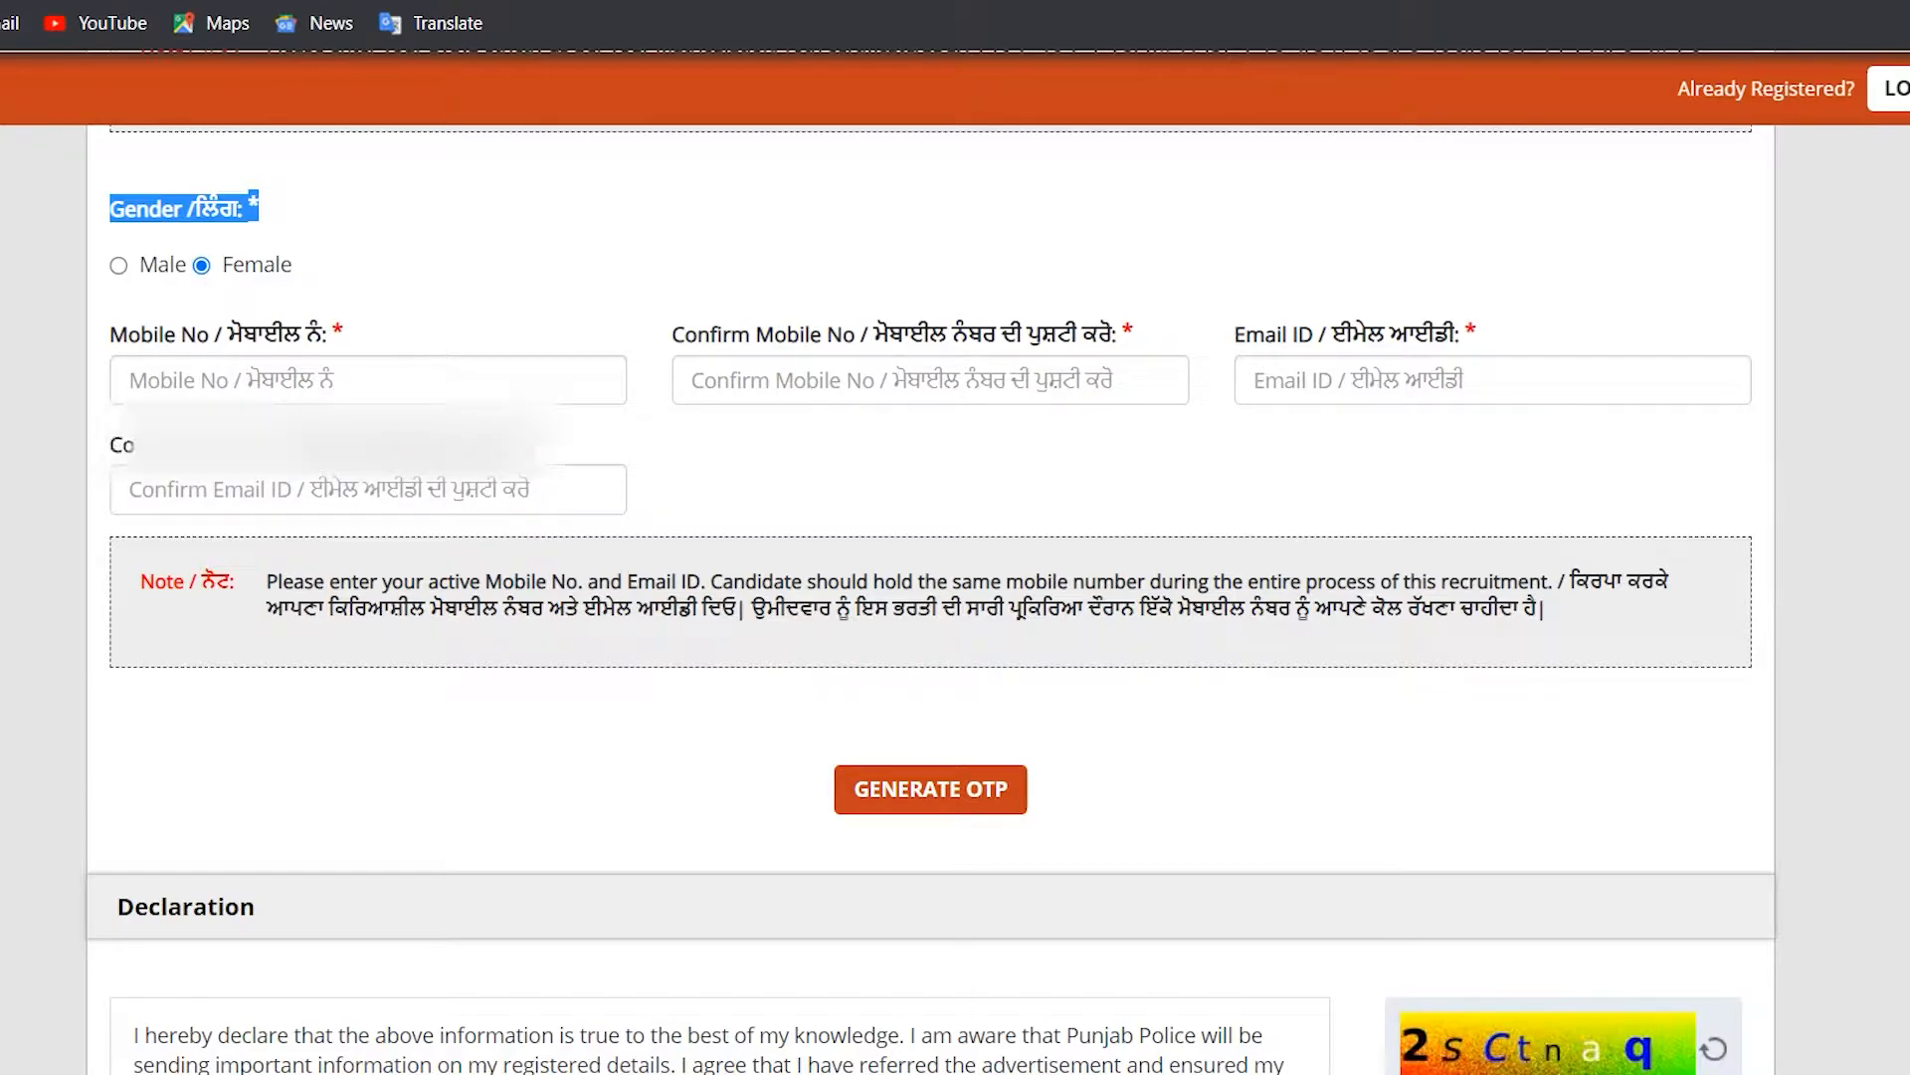
left_click(368, 380)
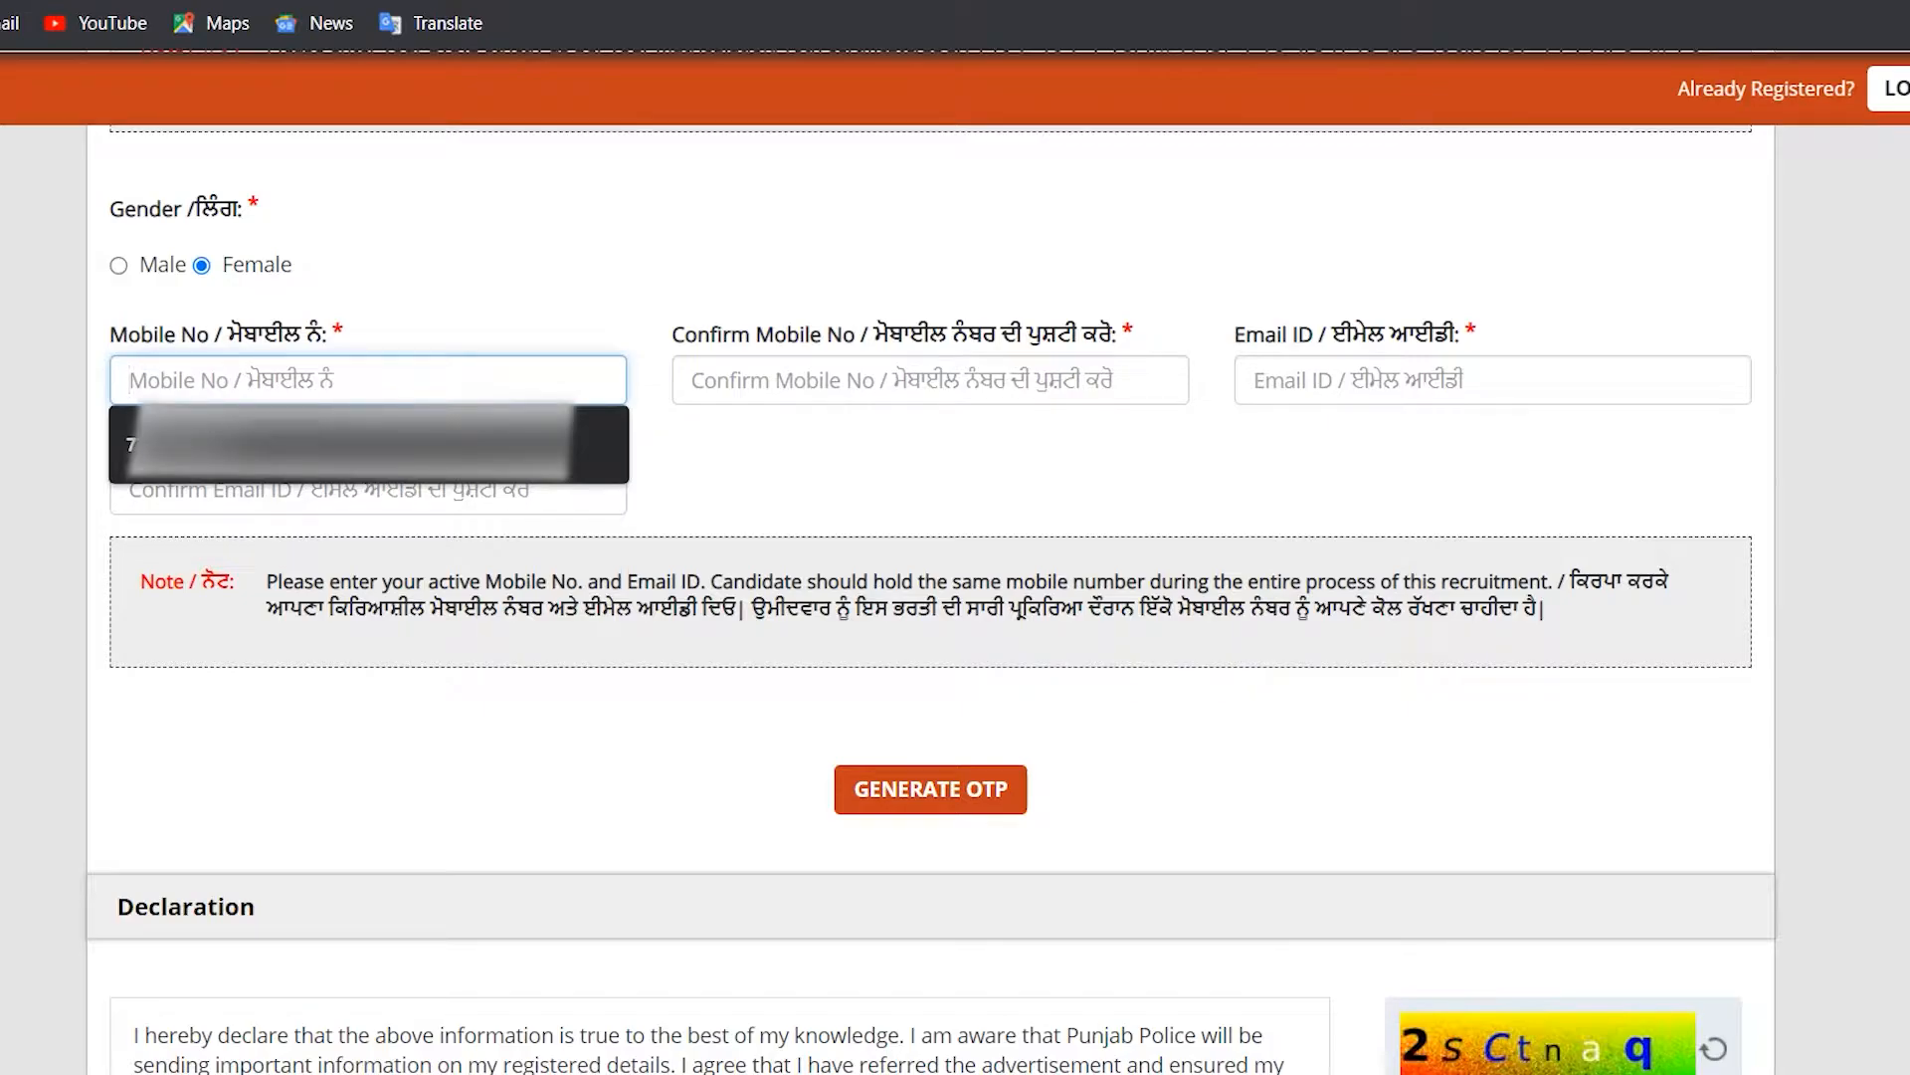
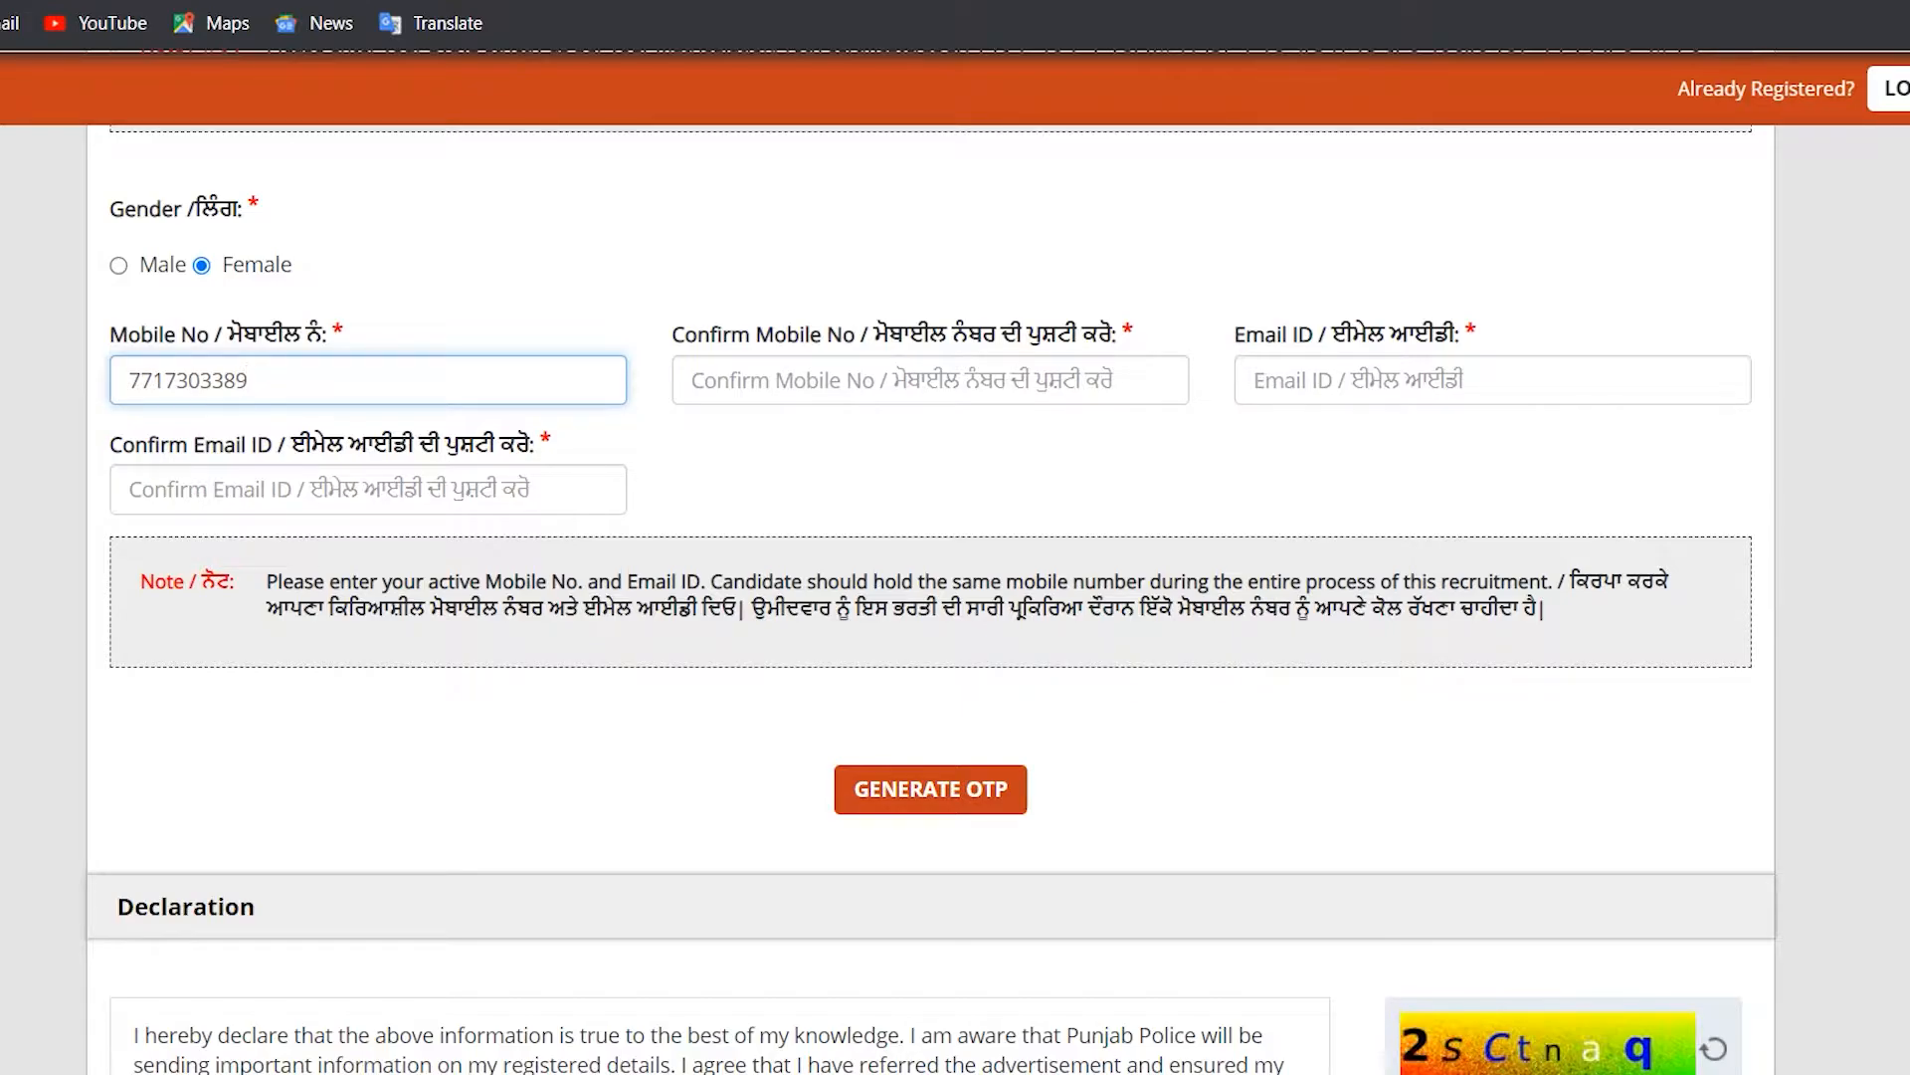
left_click(929, 381)
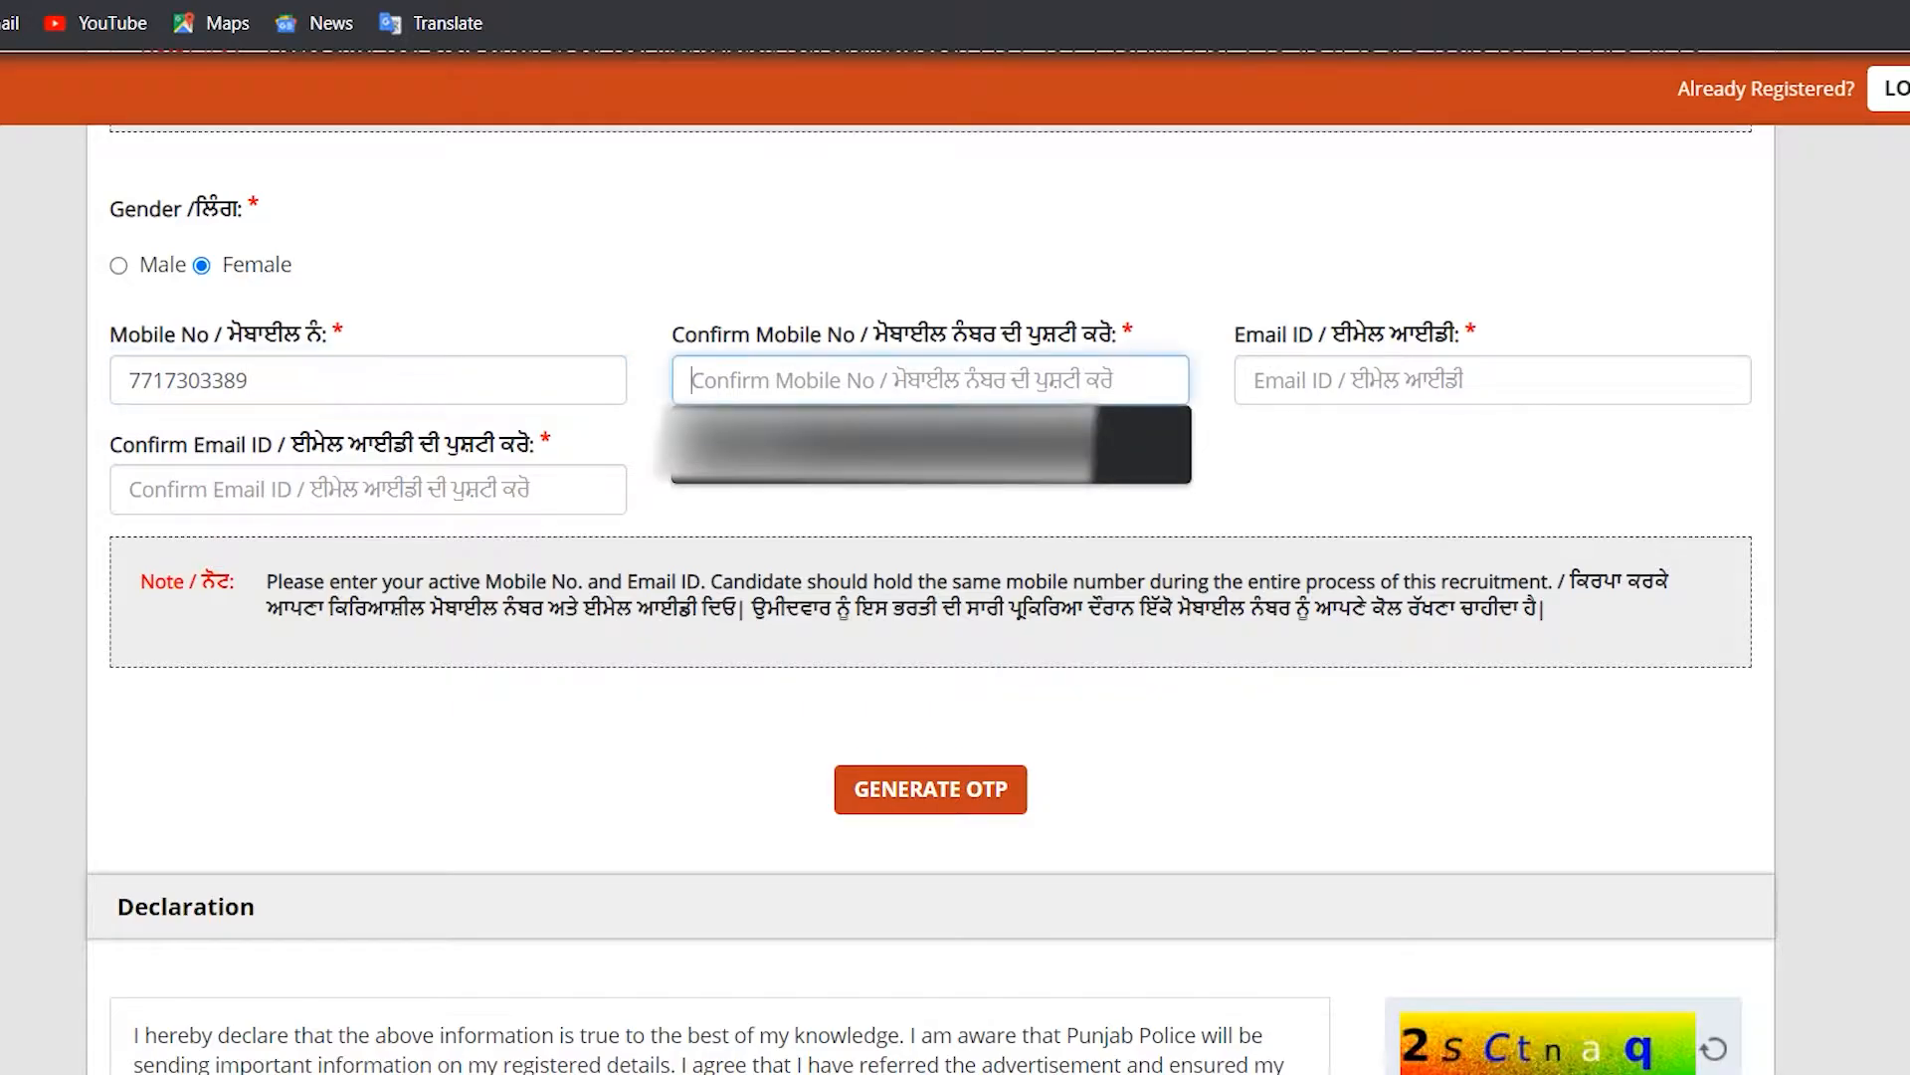
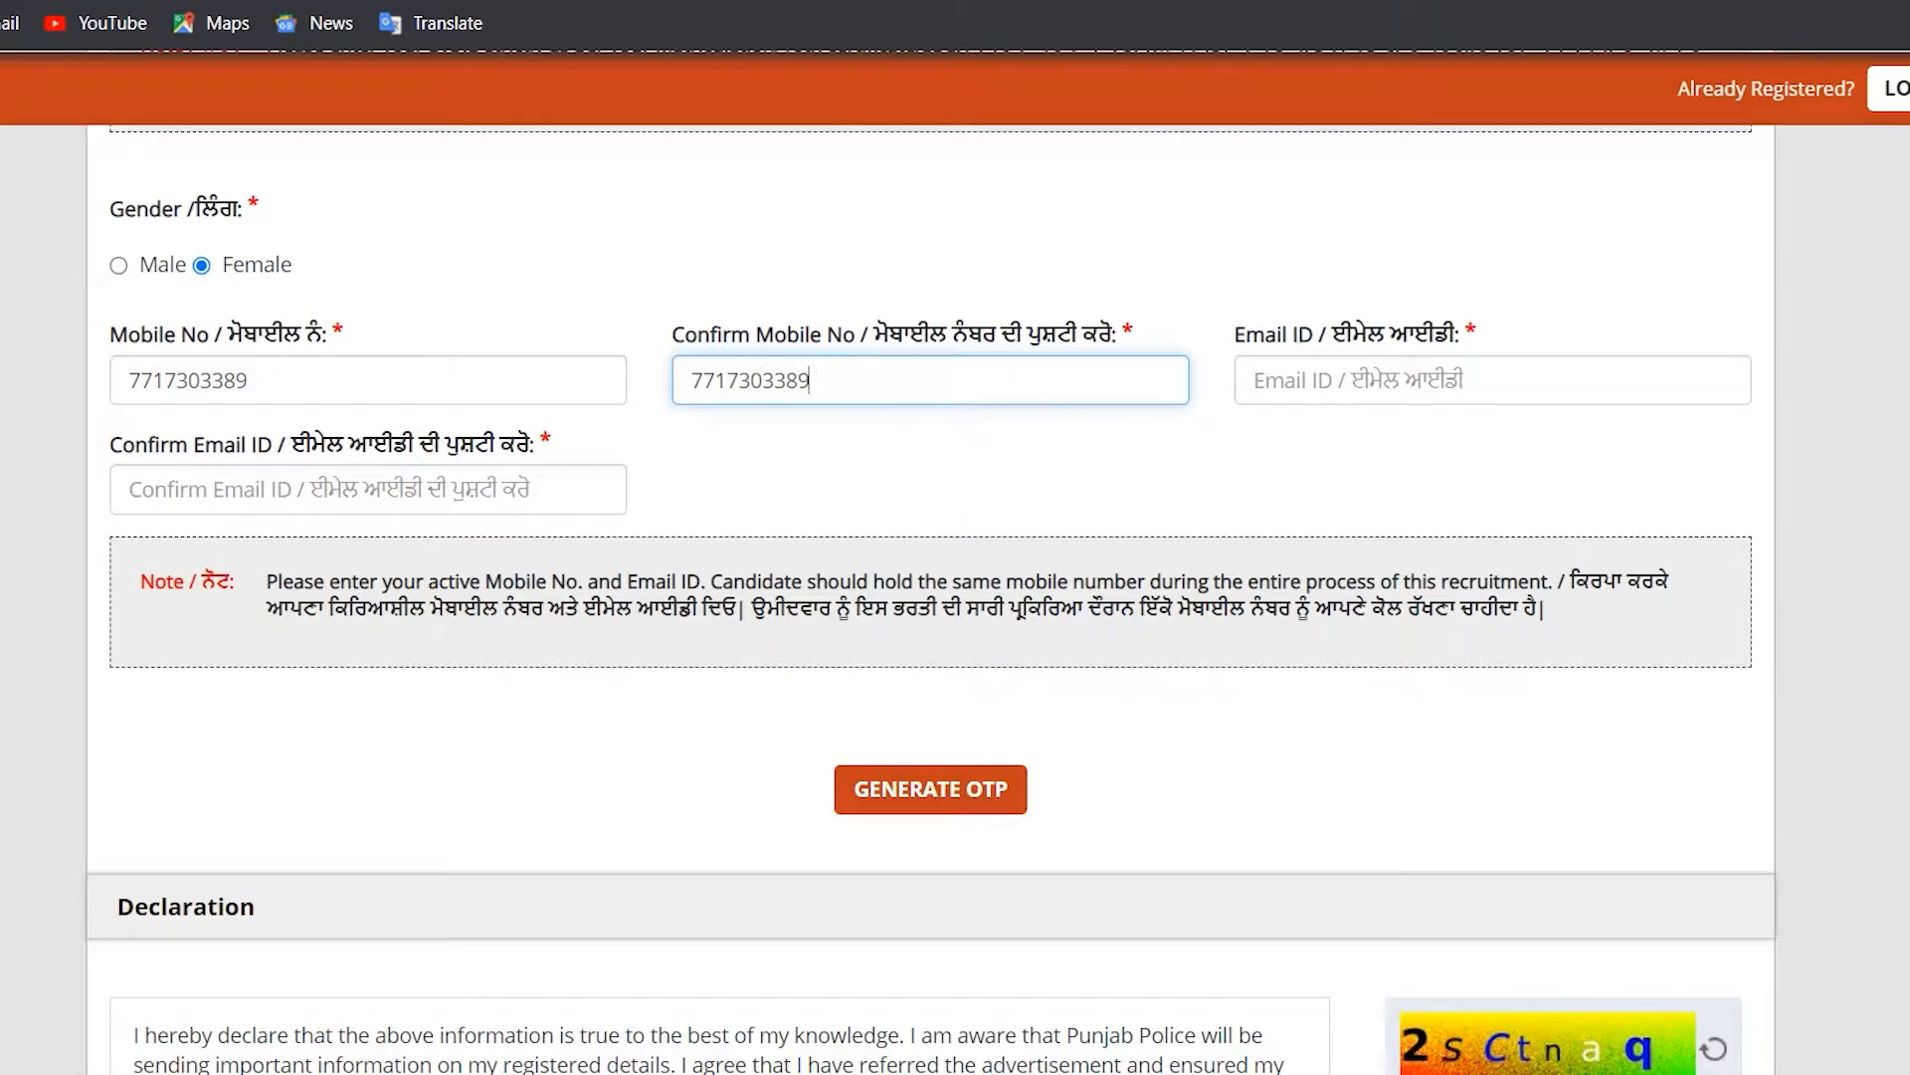
key("Tab")
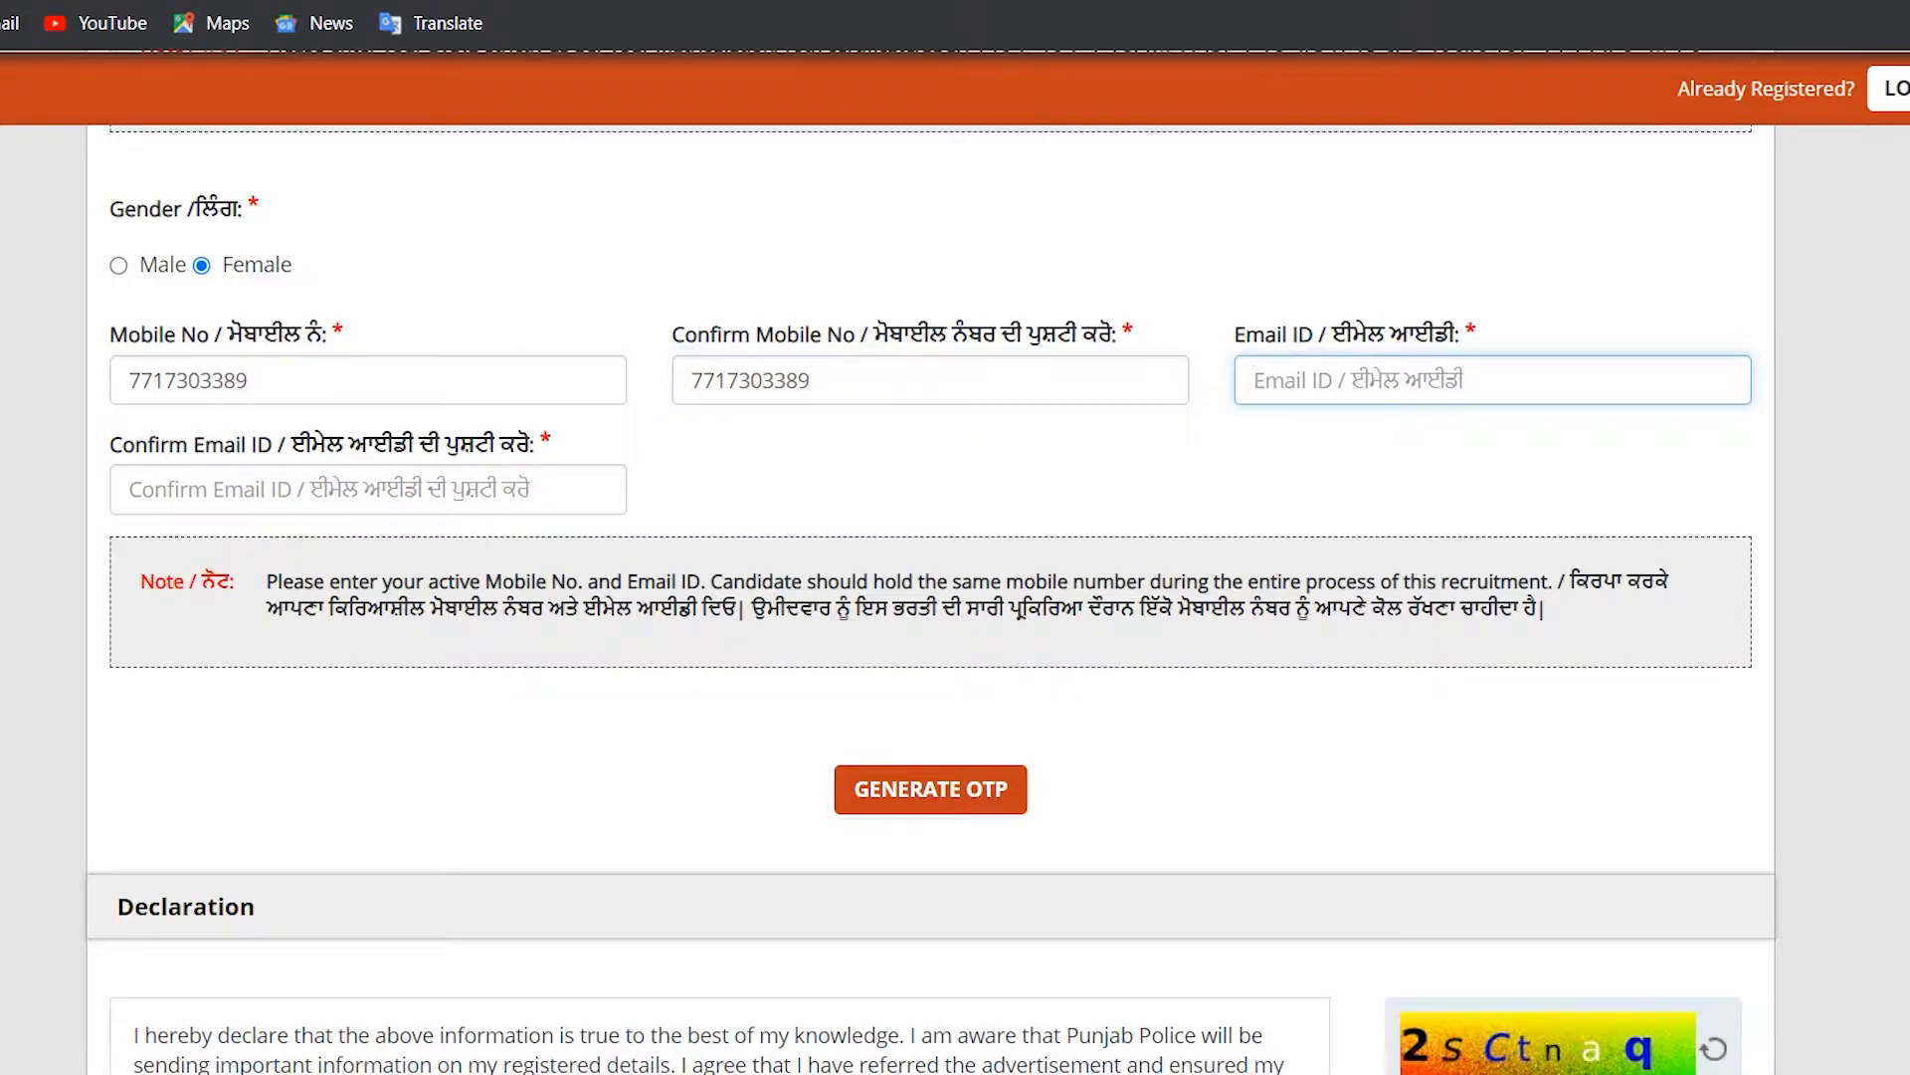
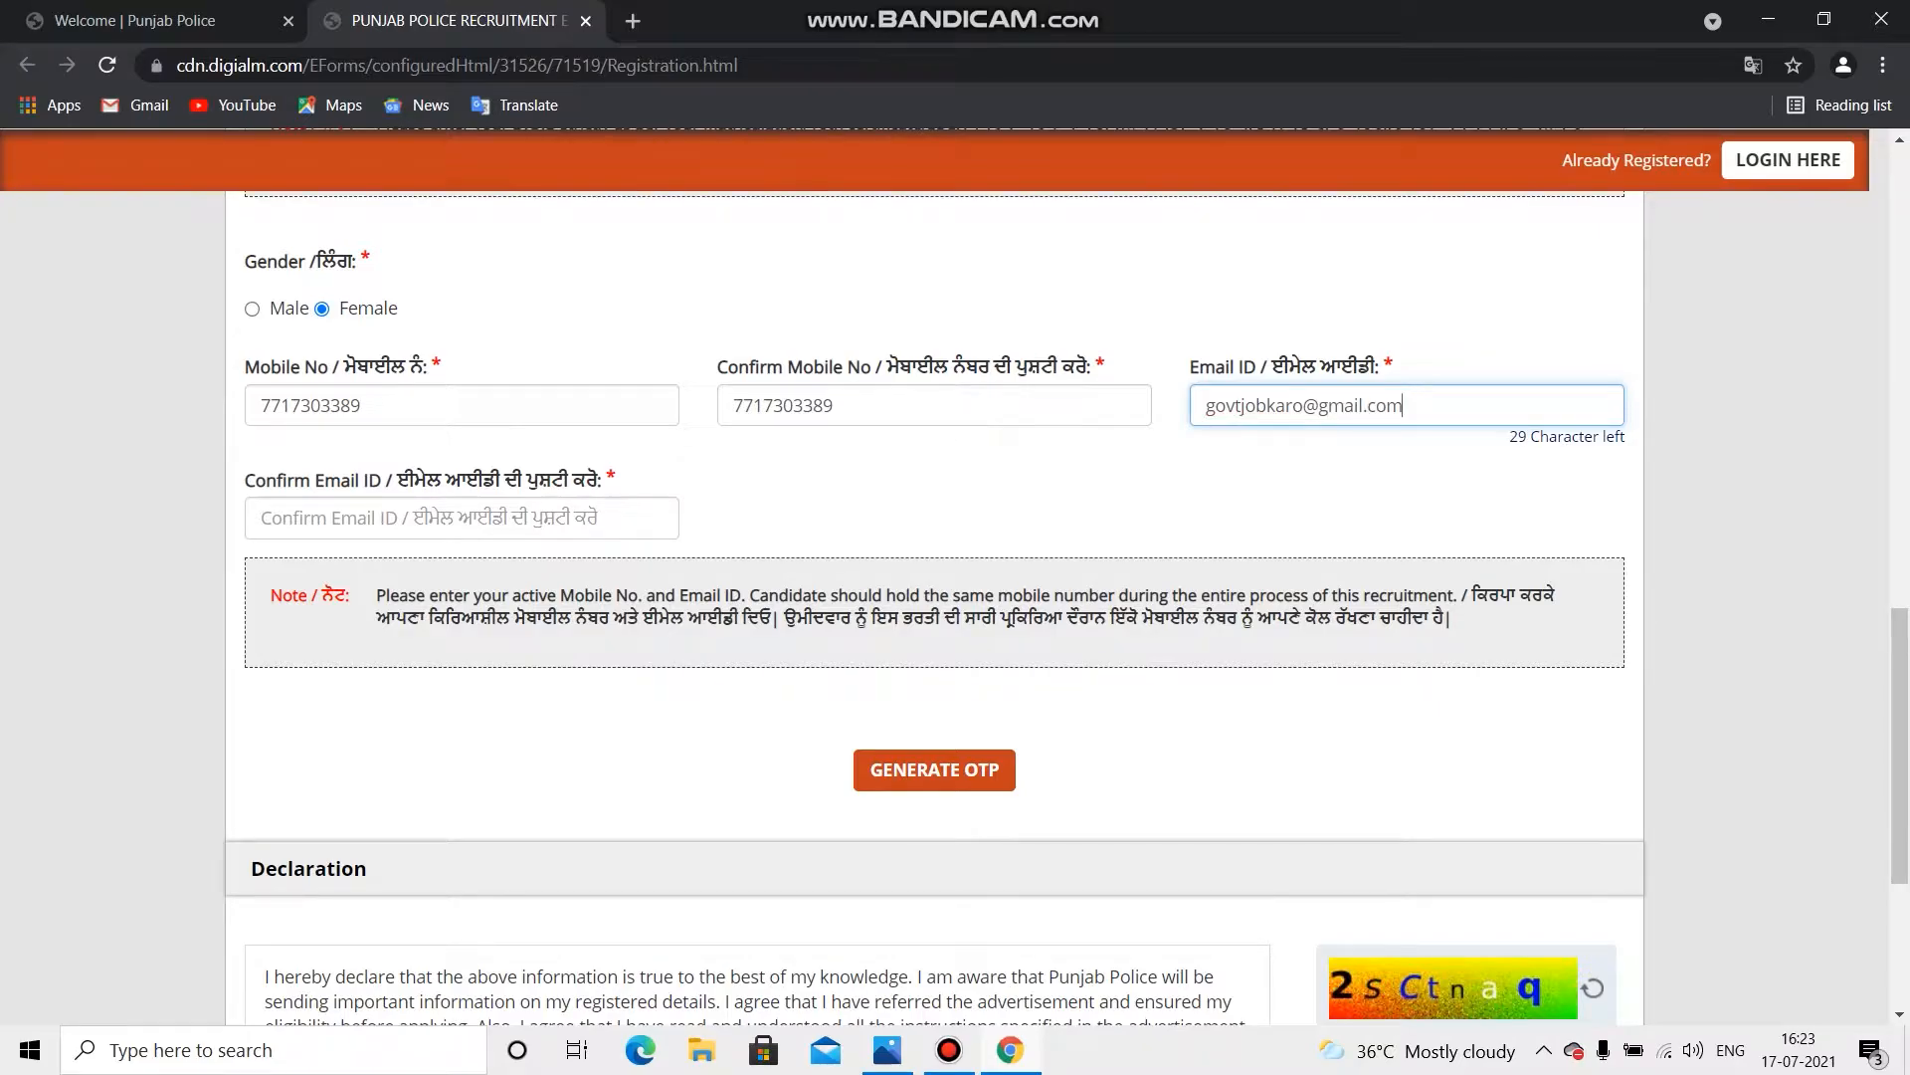
Step: Enter the candidate's e-mail address in both Email ID and Confirm Email ID fields
key("Tab")
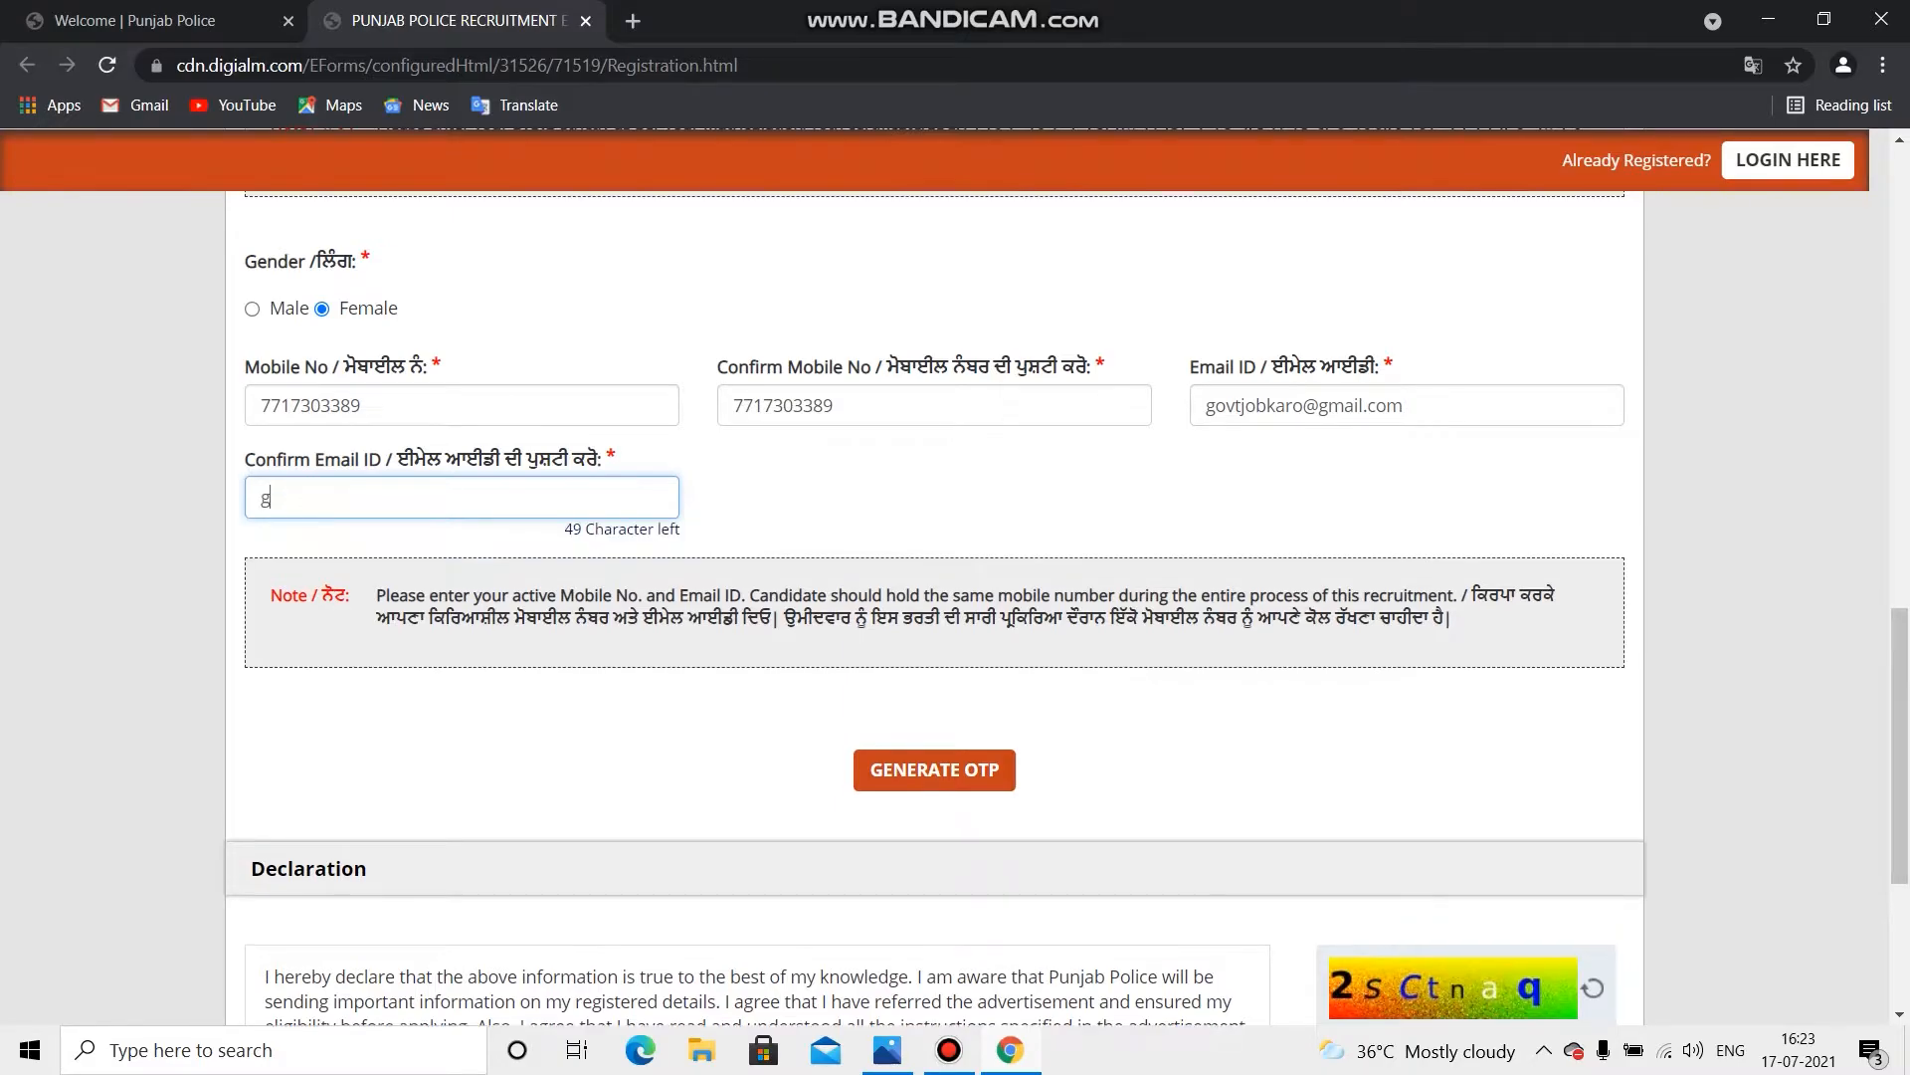
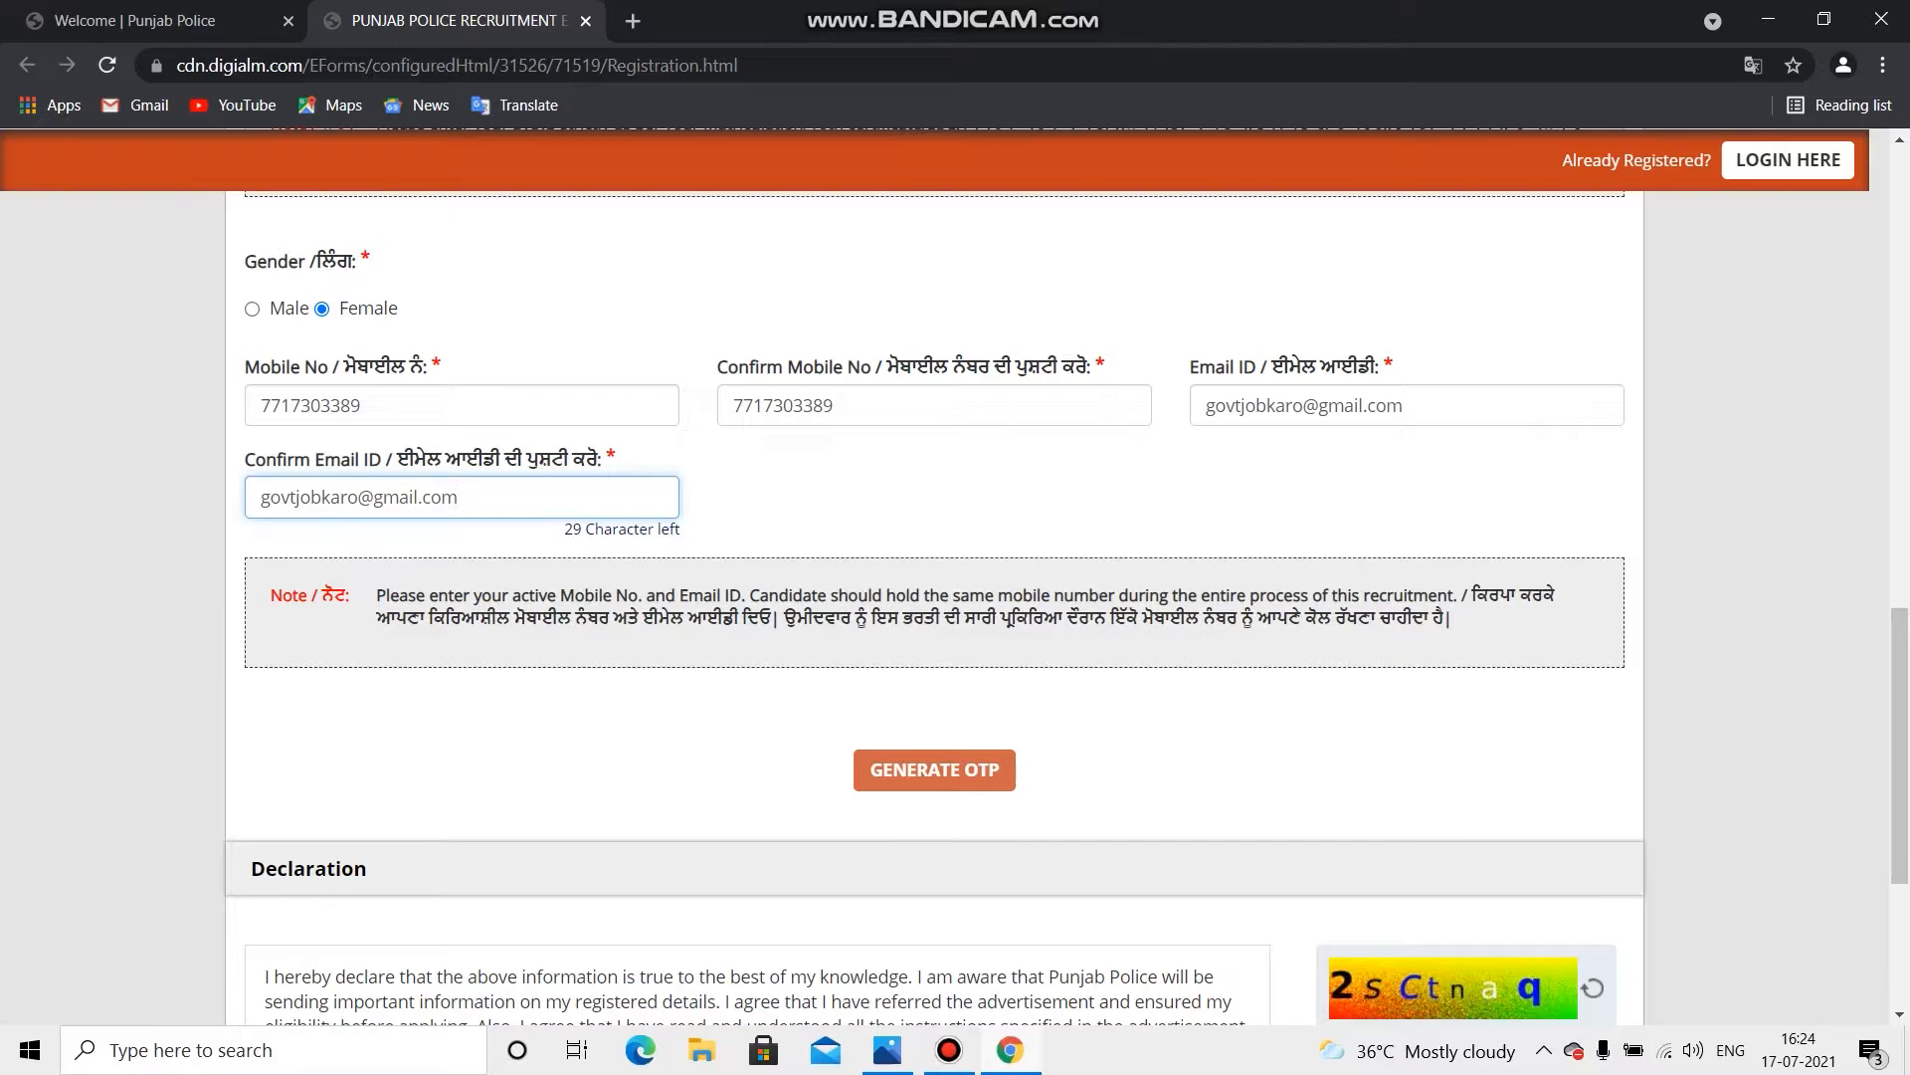
key("Tab")
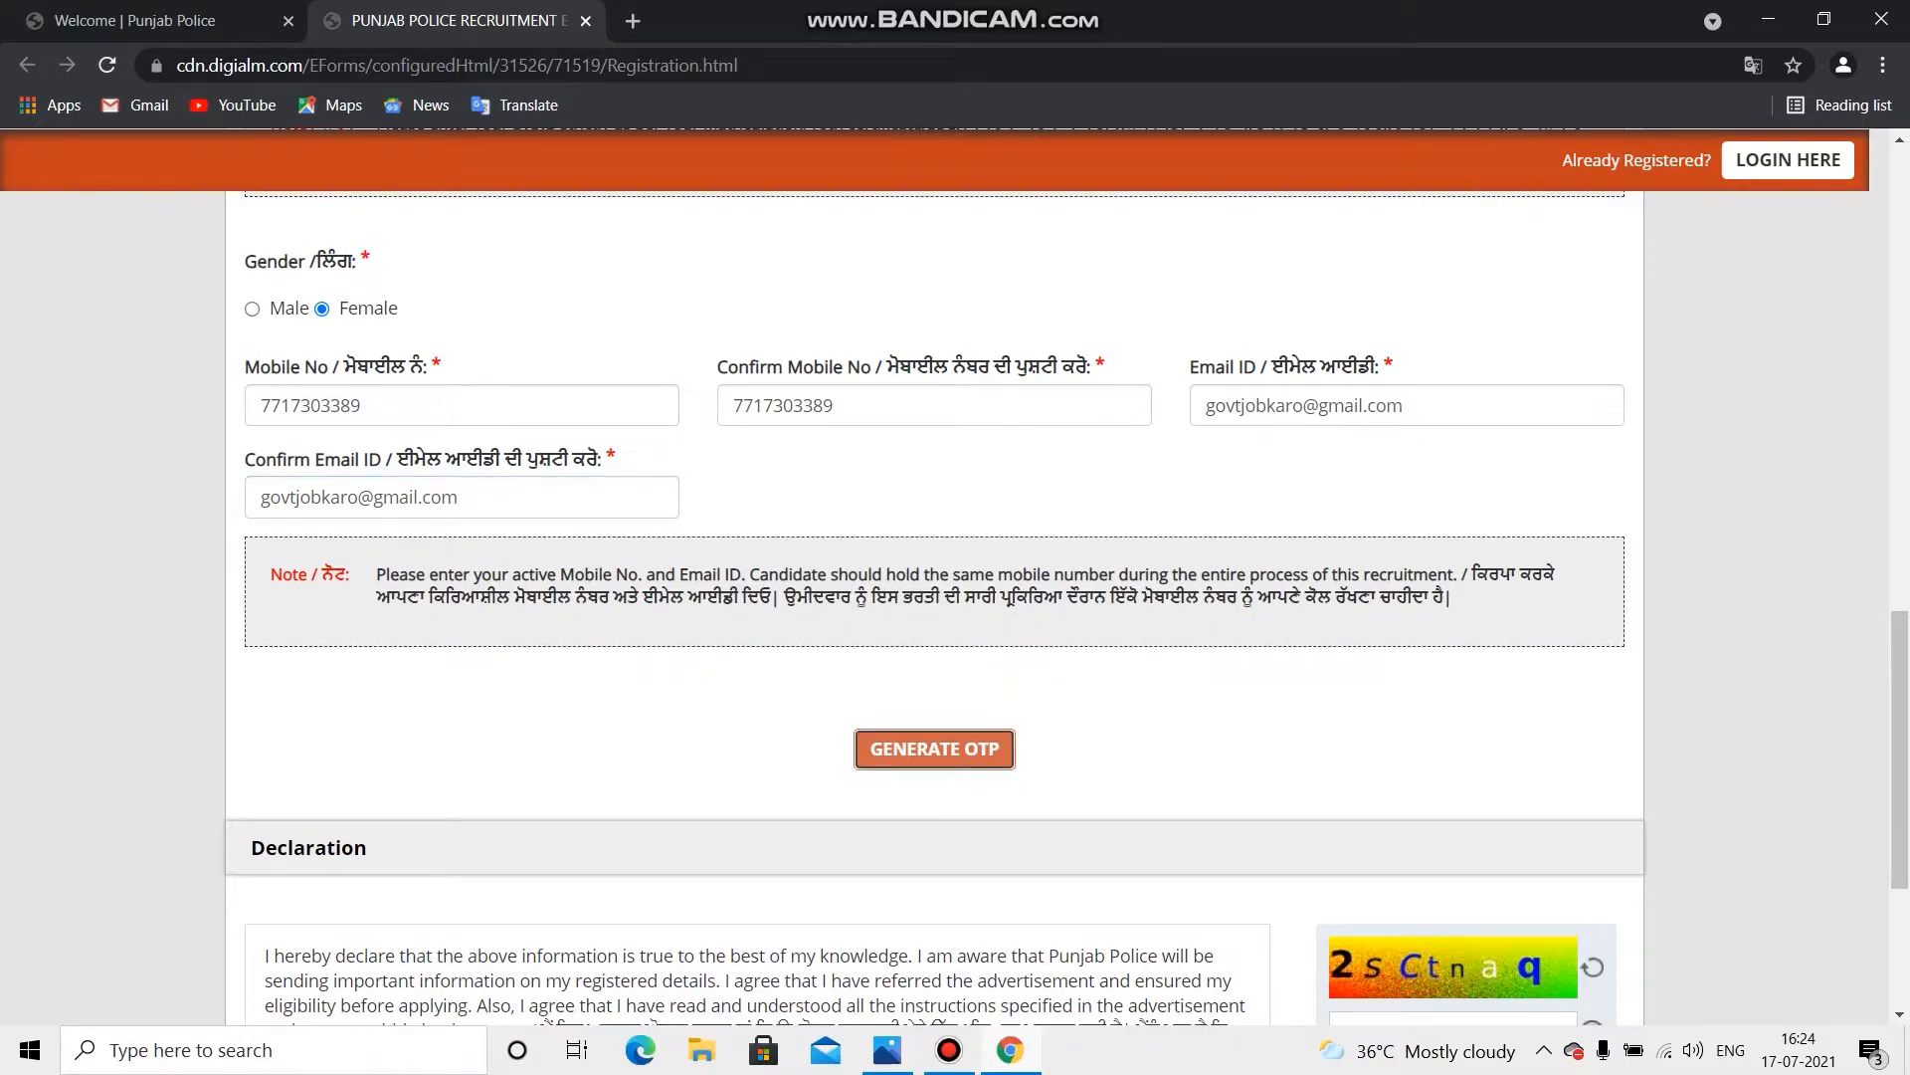
Step: Request an OTP and submit the captcha text, dismissing the wrong-captcha warning
key("Return")
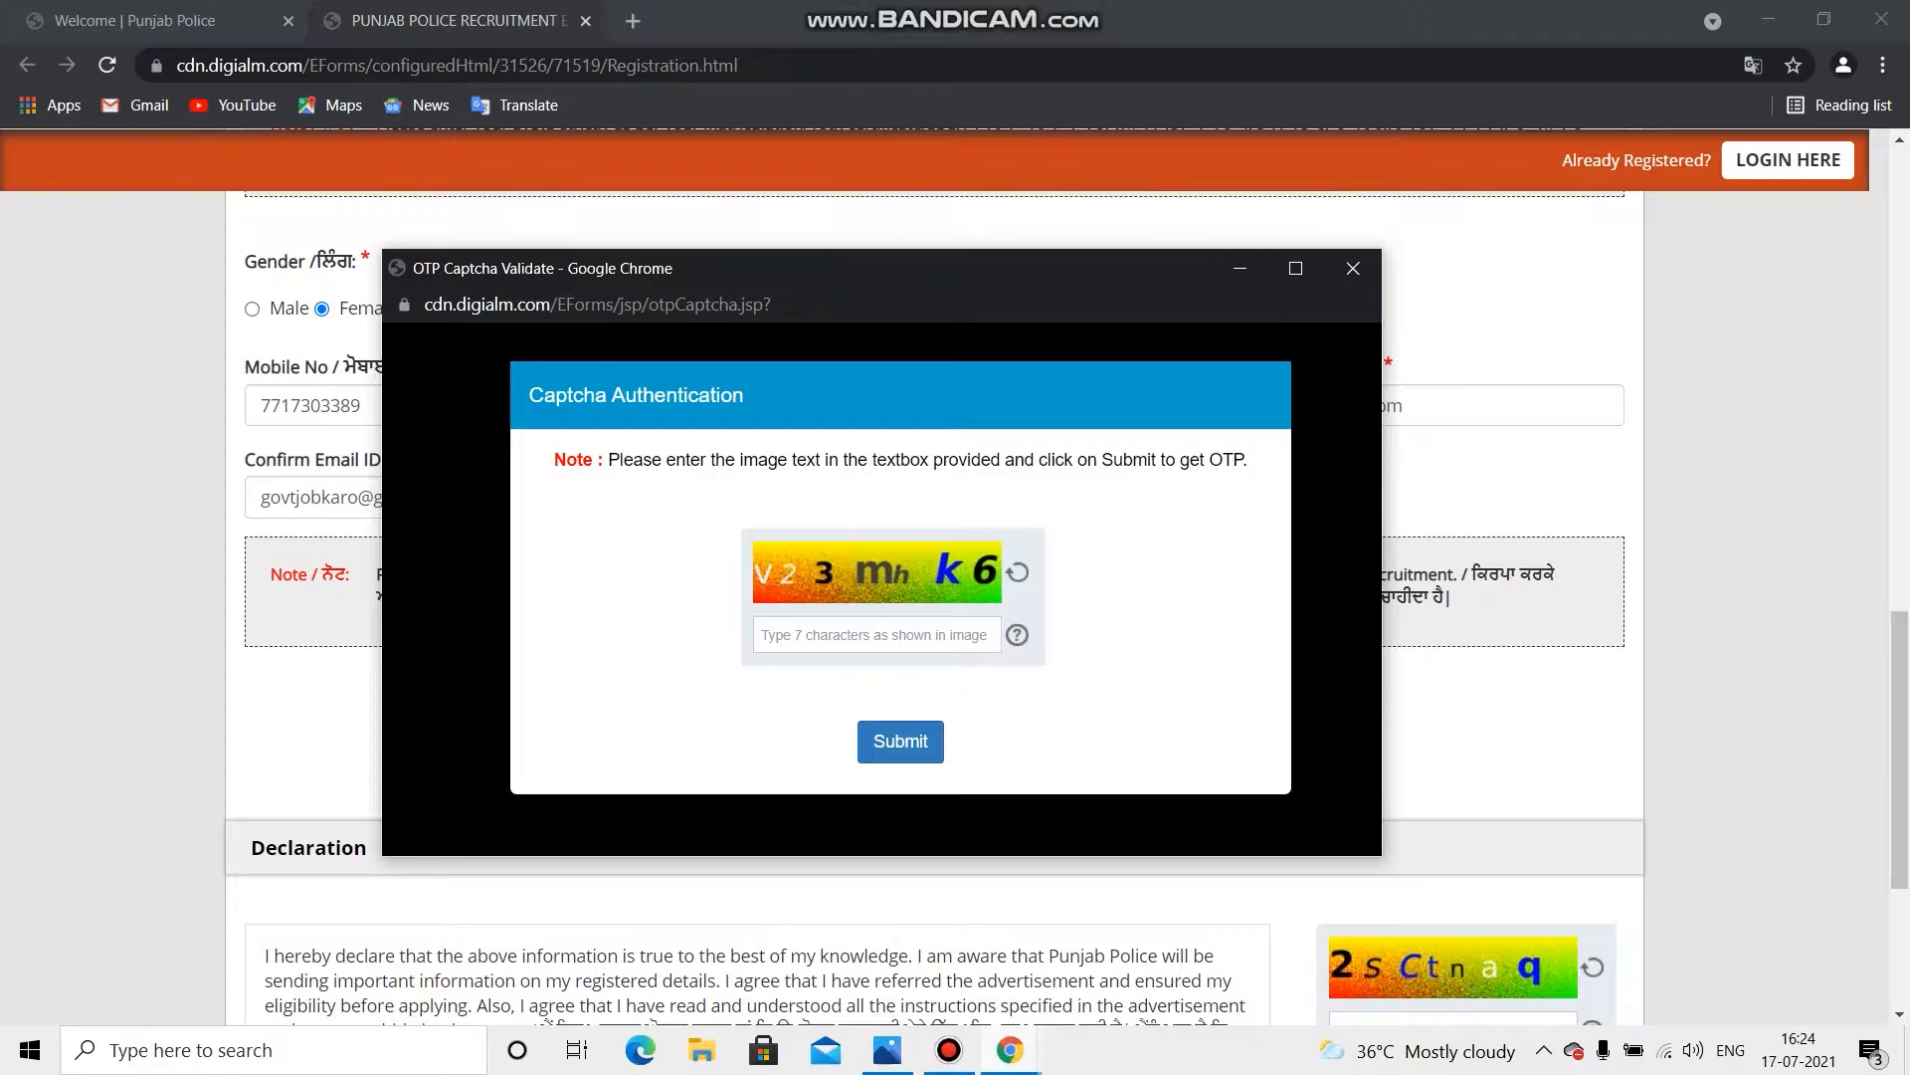
left_click(877, 635)
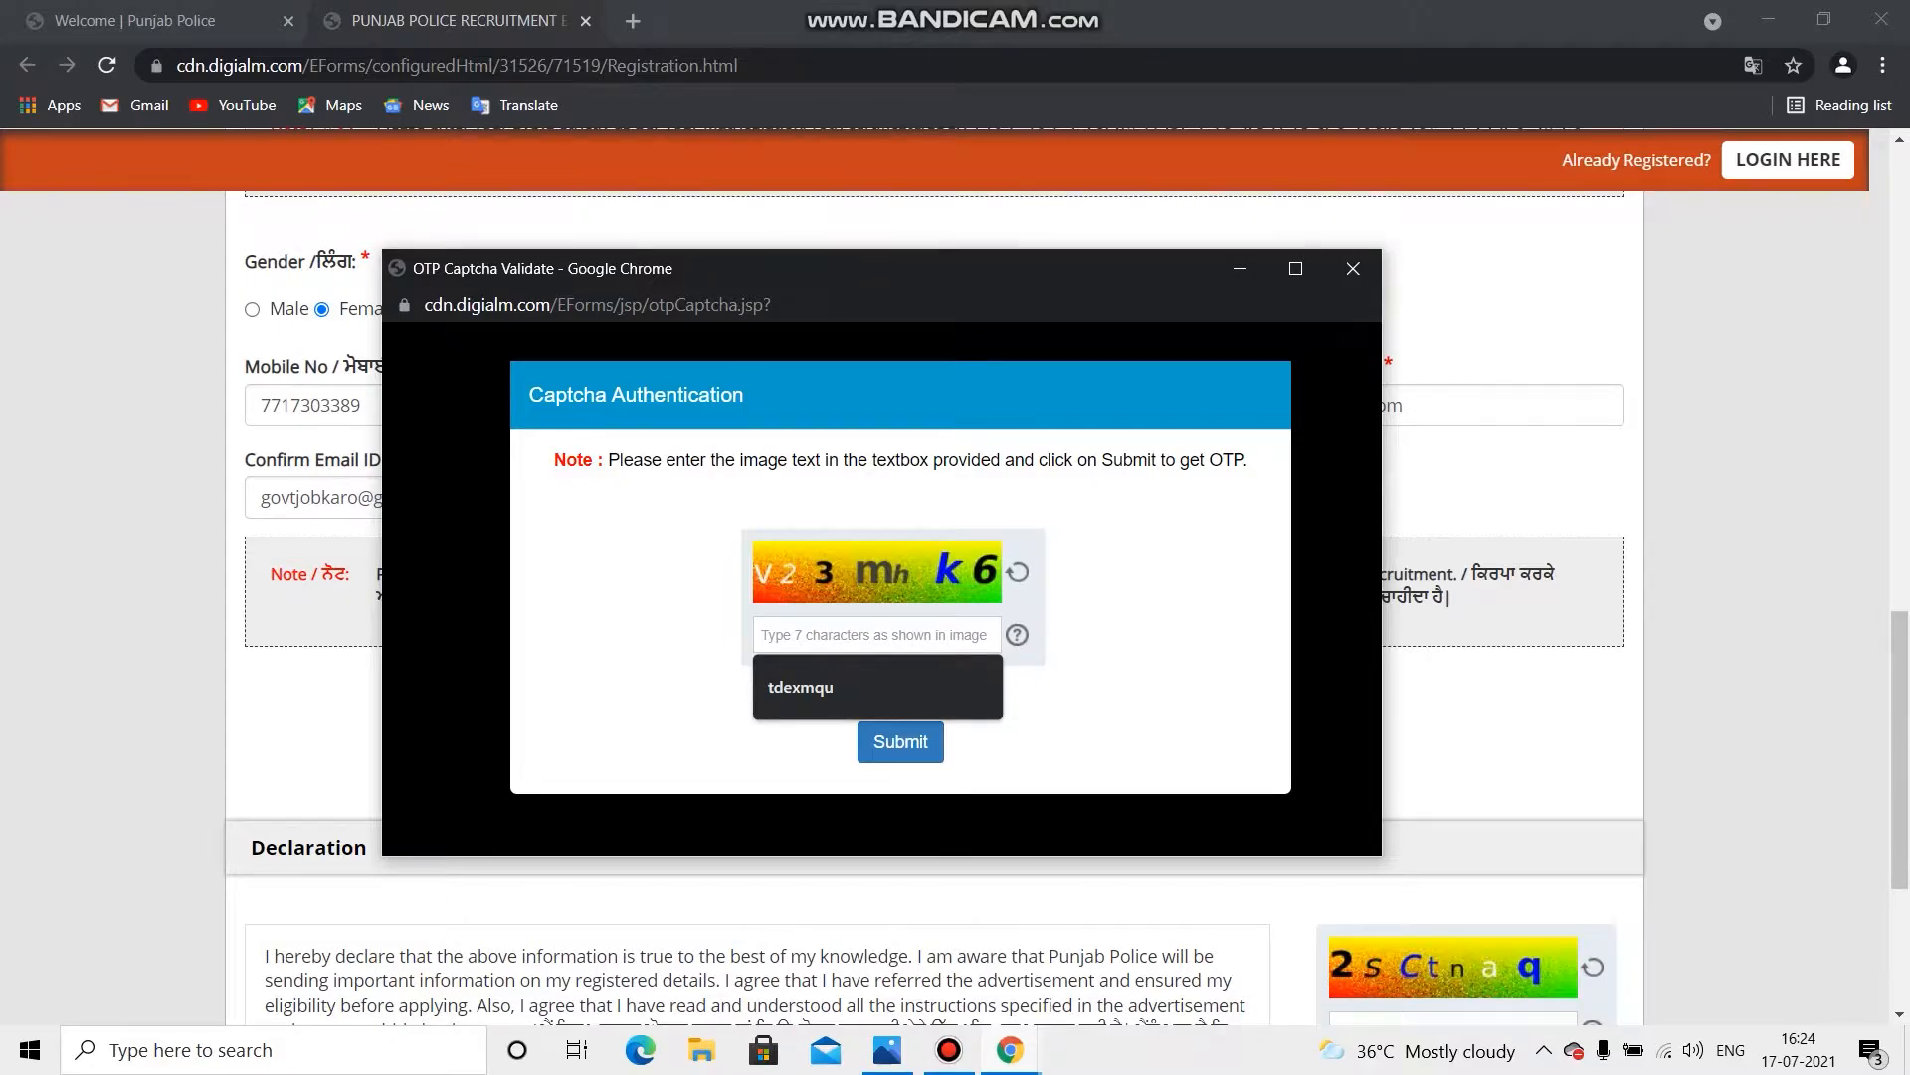
type("v23mh")
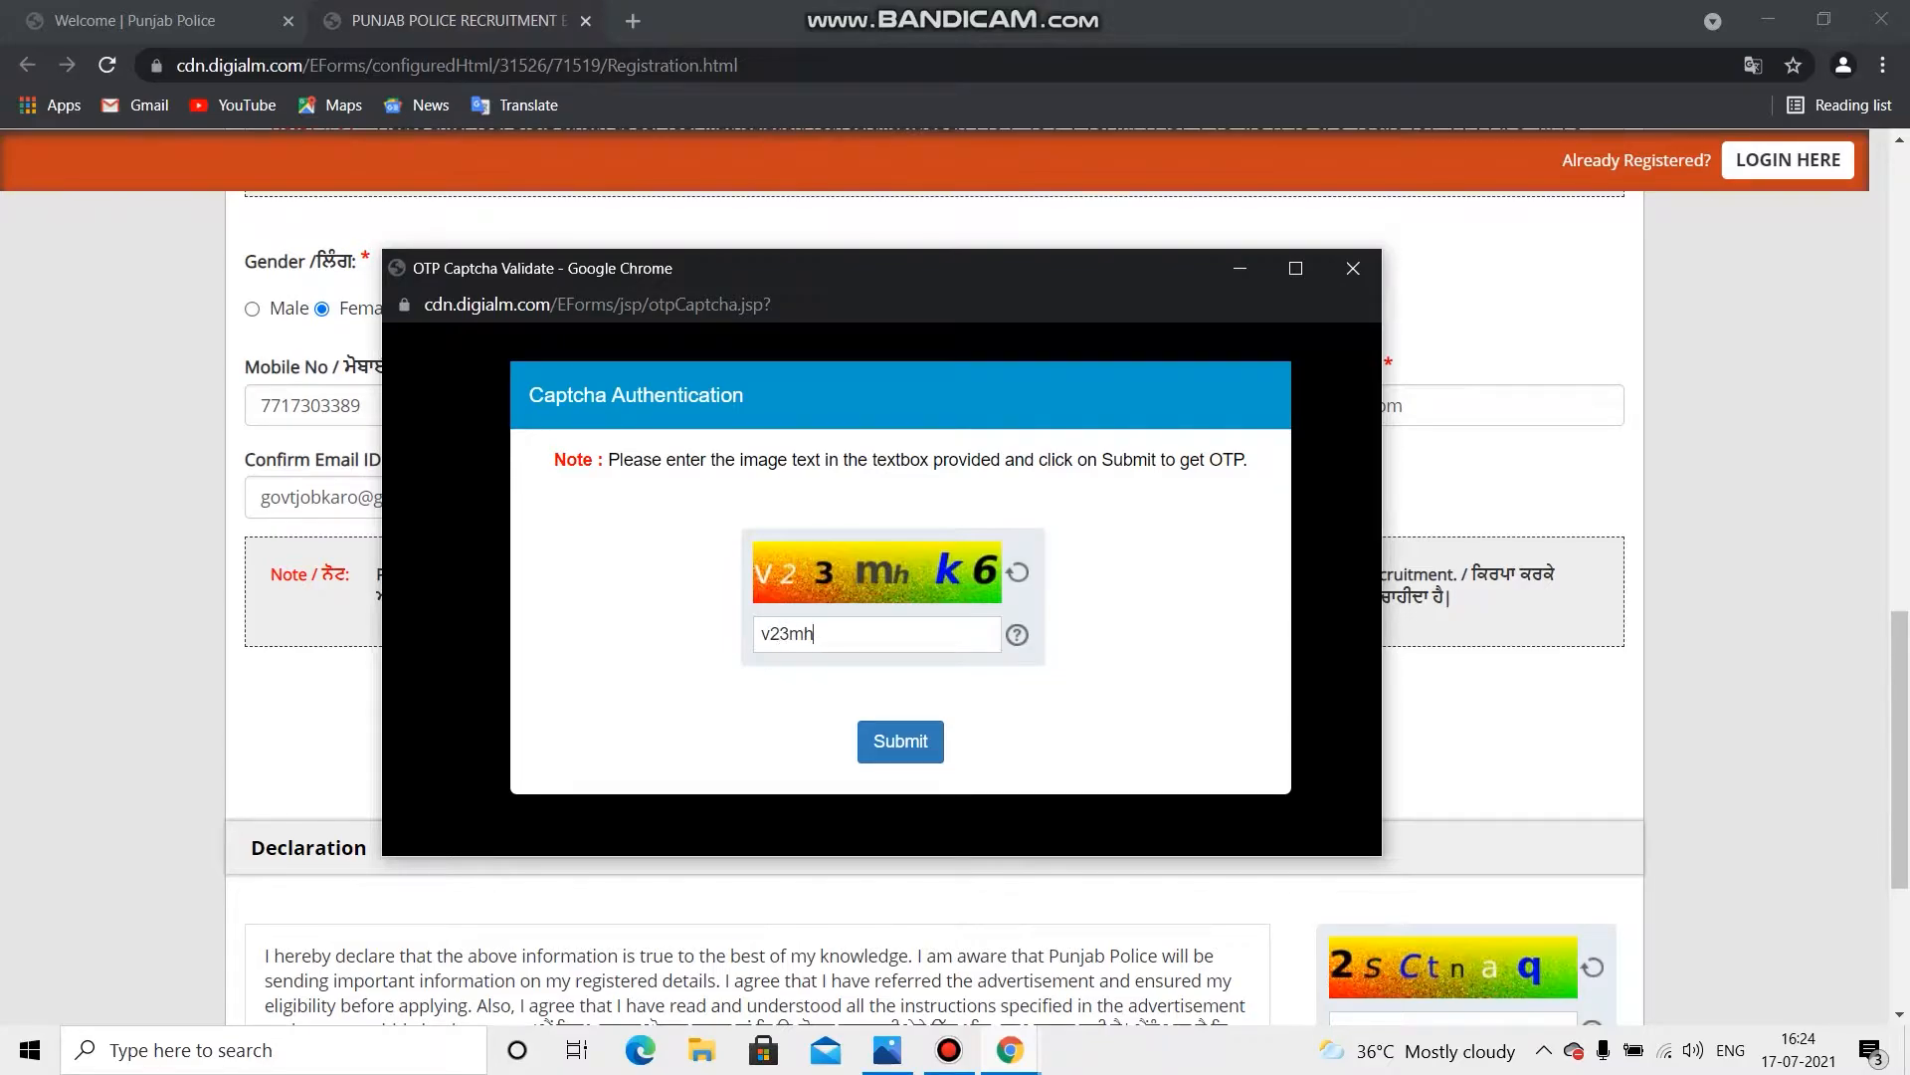
type("k6")
left_click(901, 741)
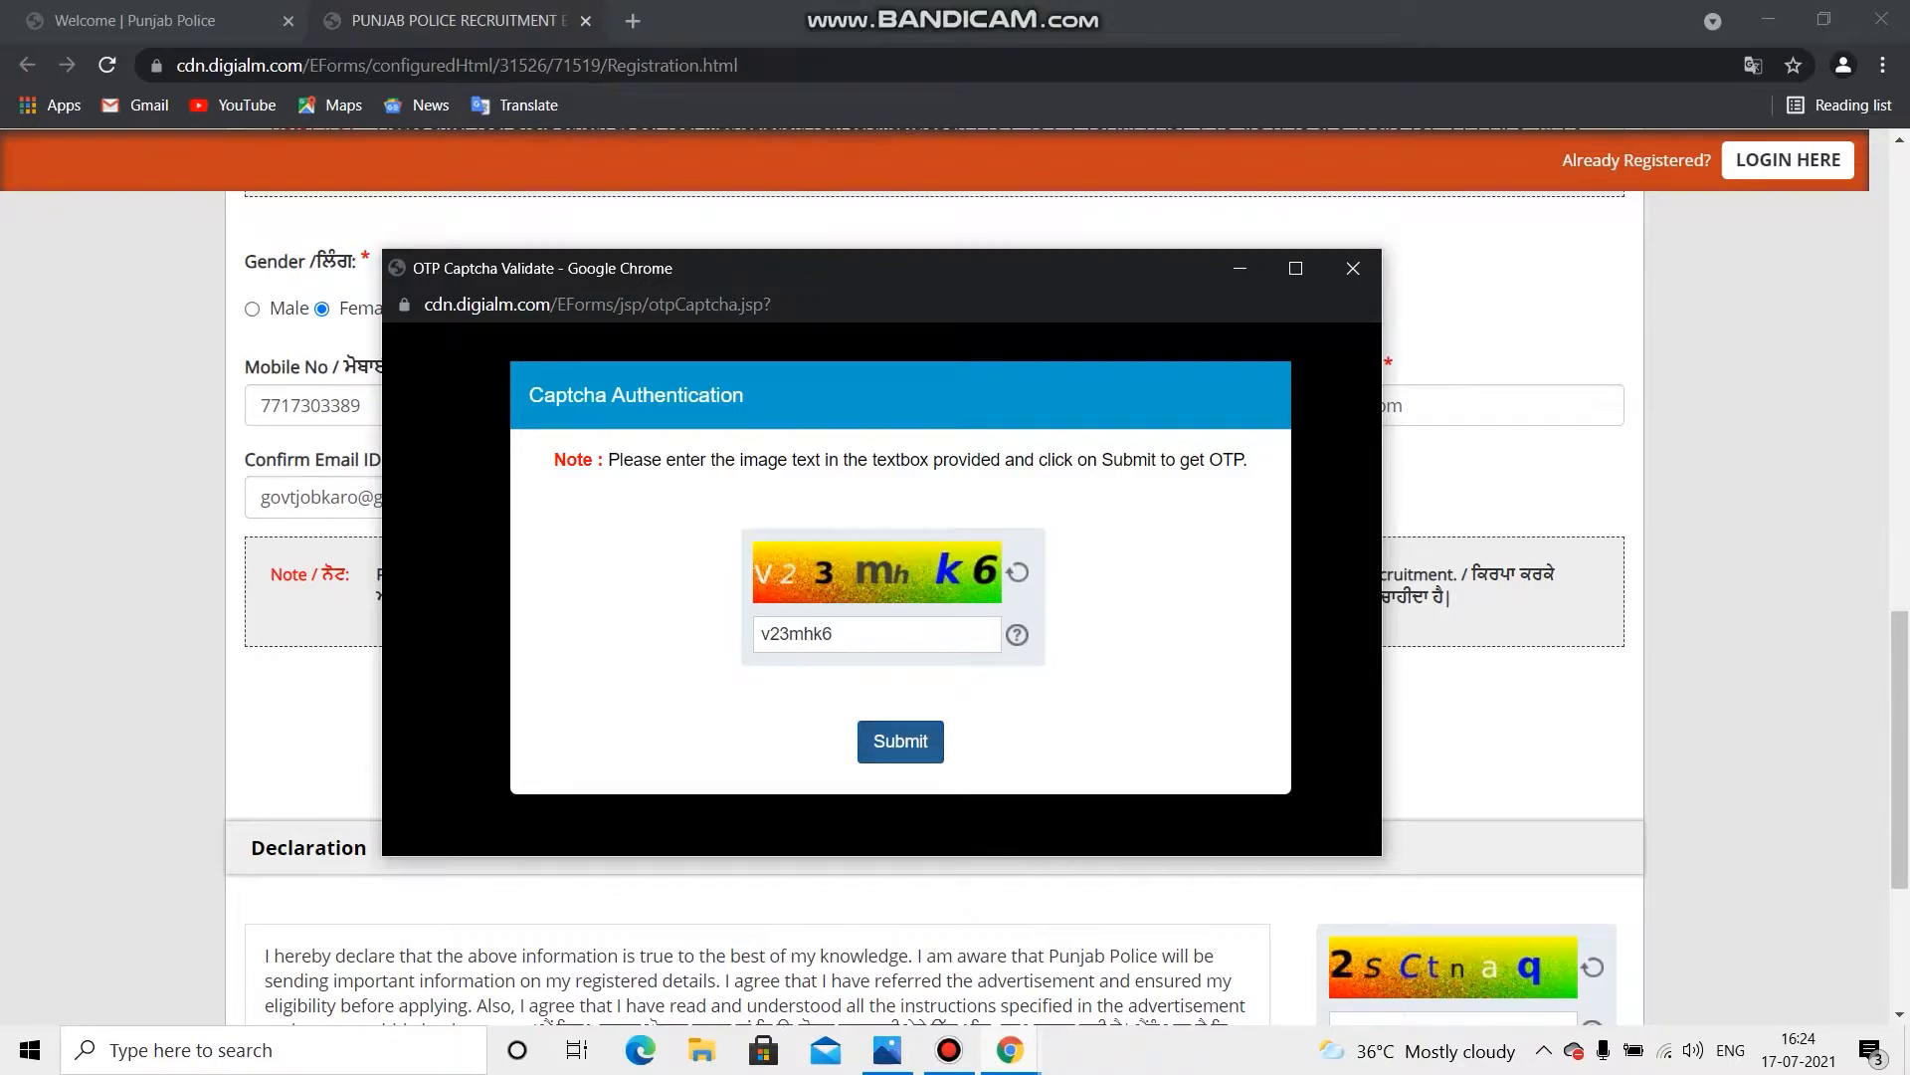
left_click(900, 741)
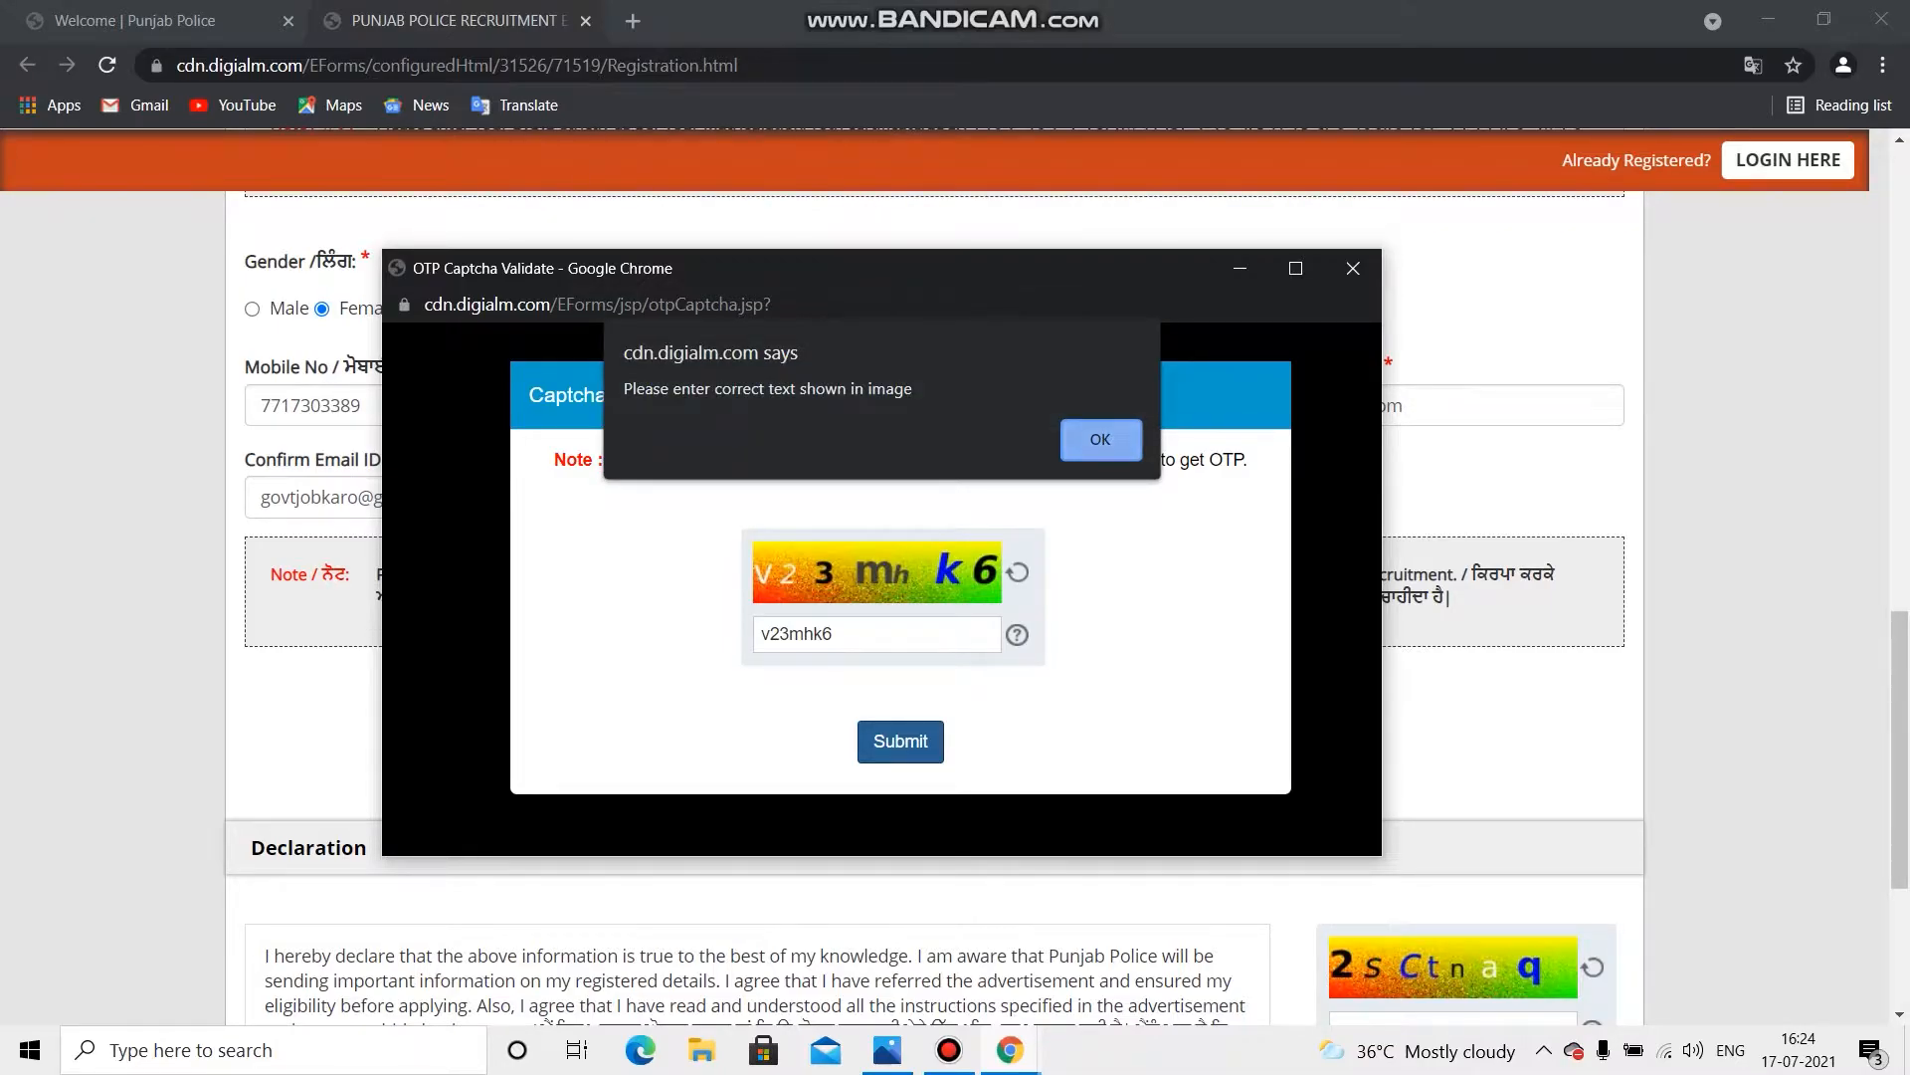
left_click(1101, 438)
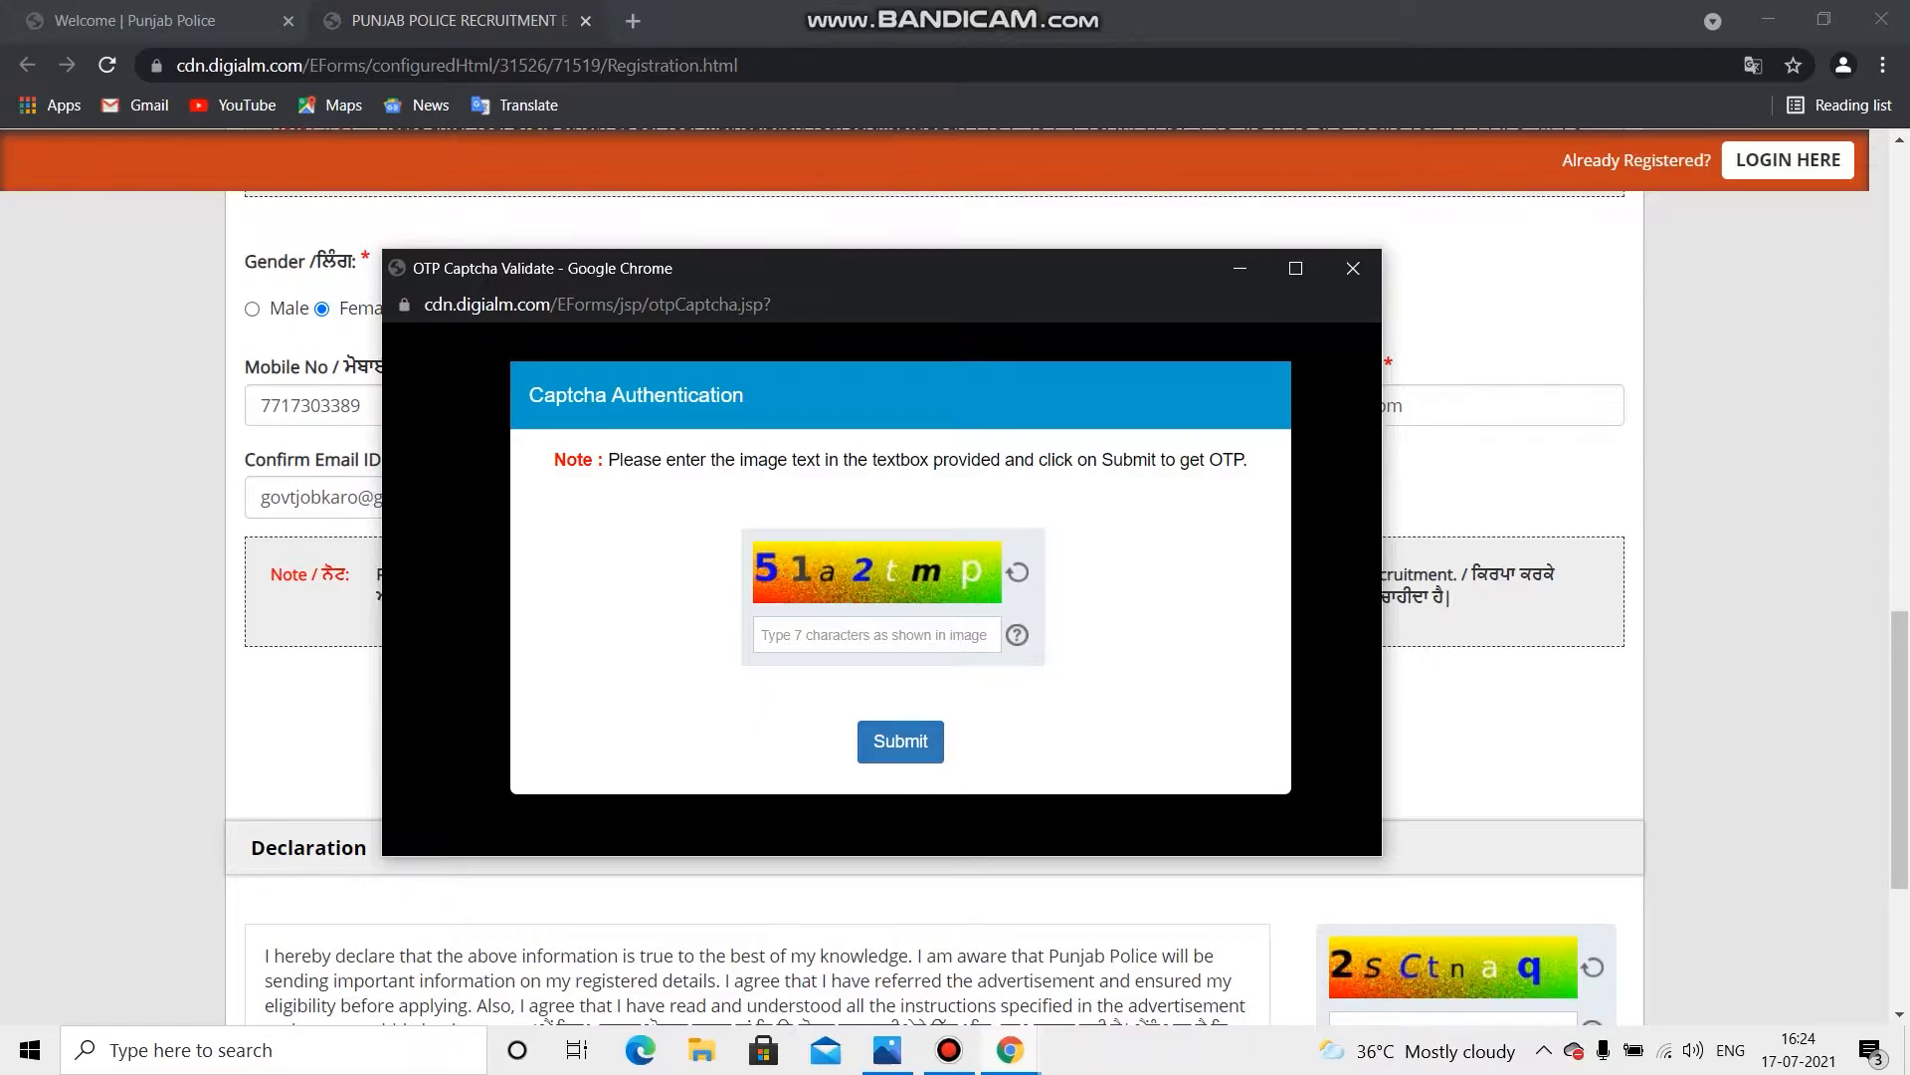
Step: Enter and submit the new captcha text, then dismiss the error message
left_click(877, 635)
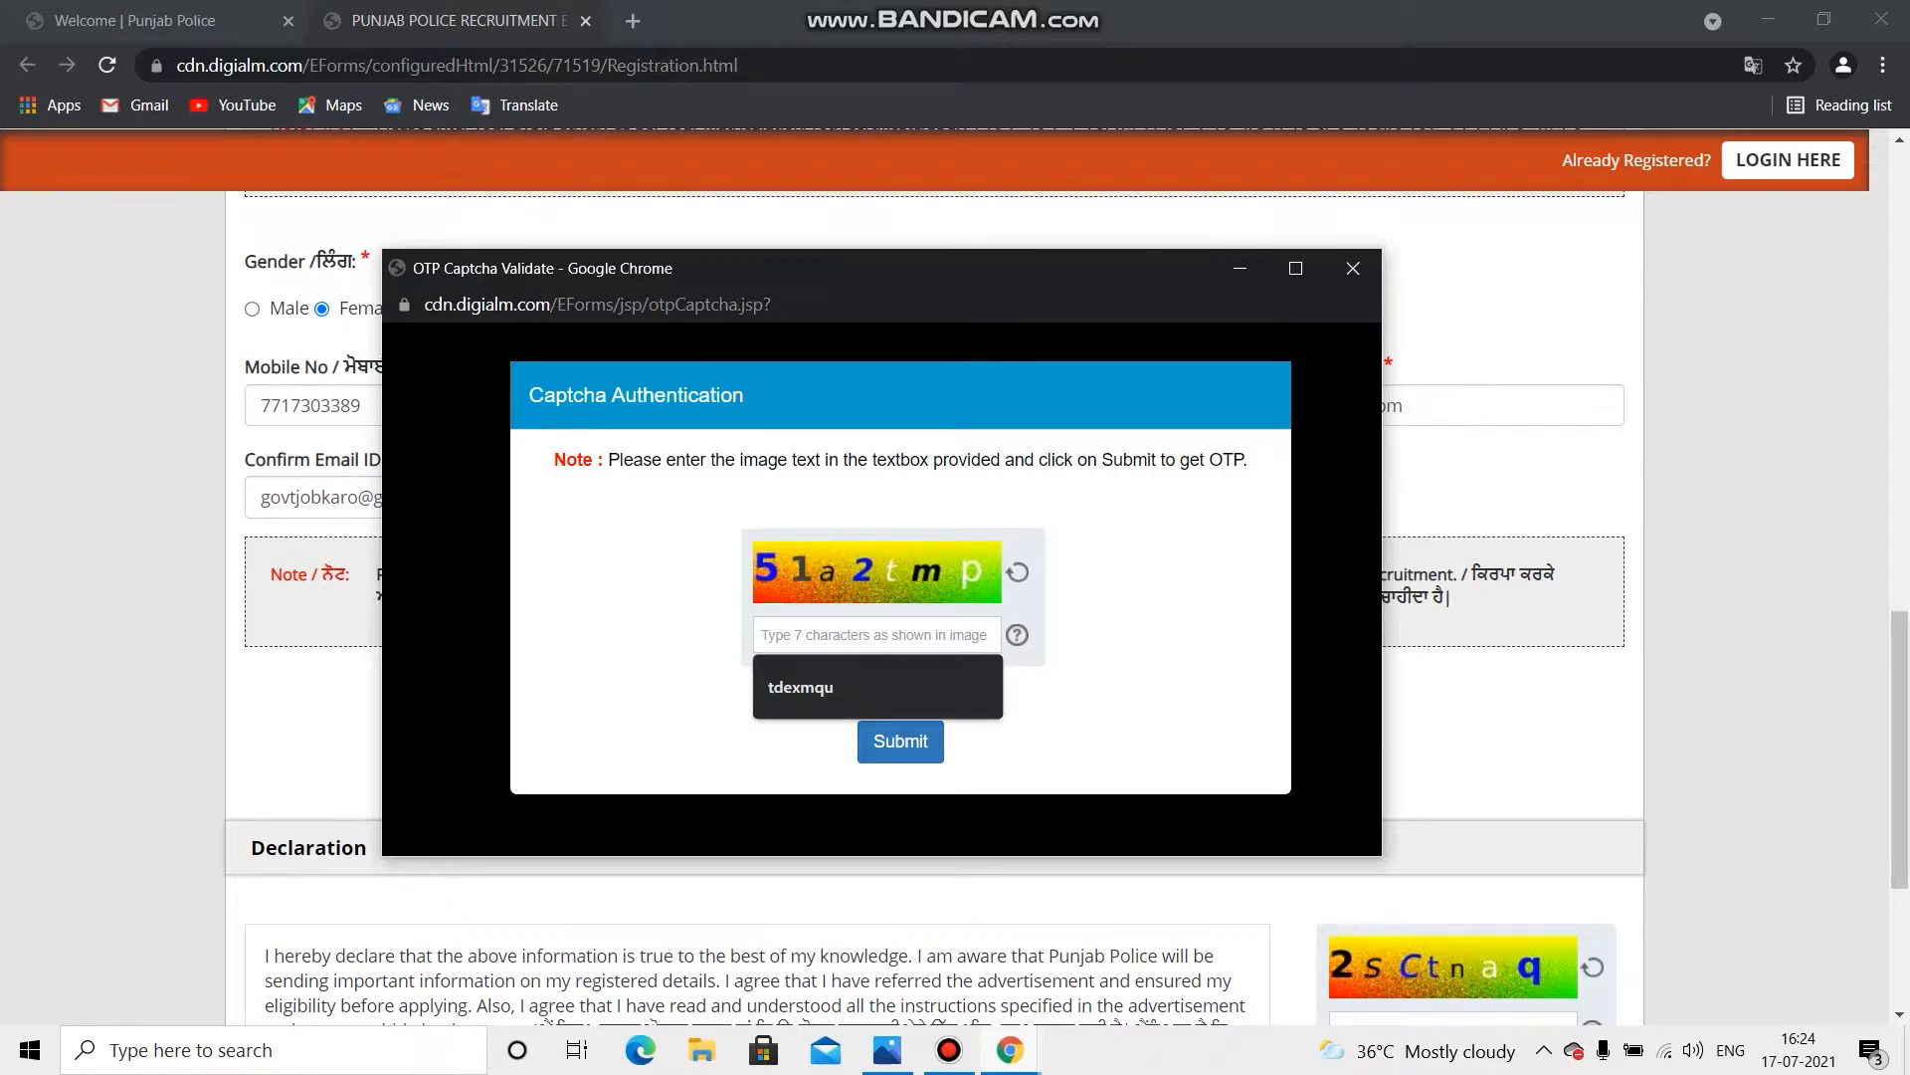
type("51")
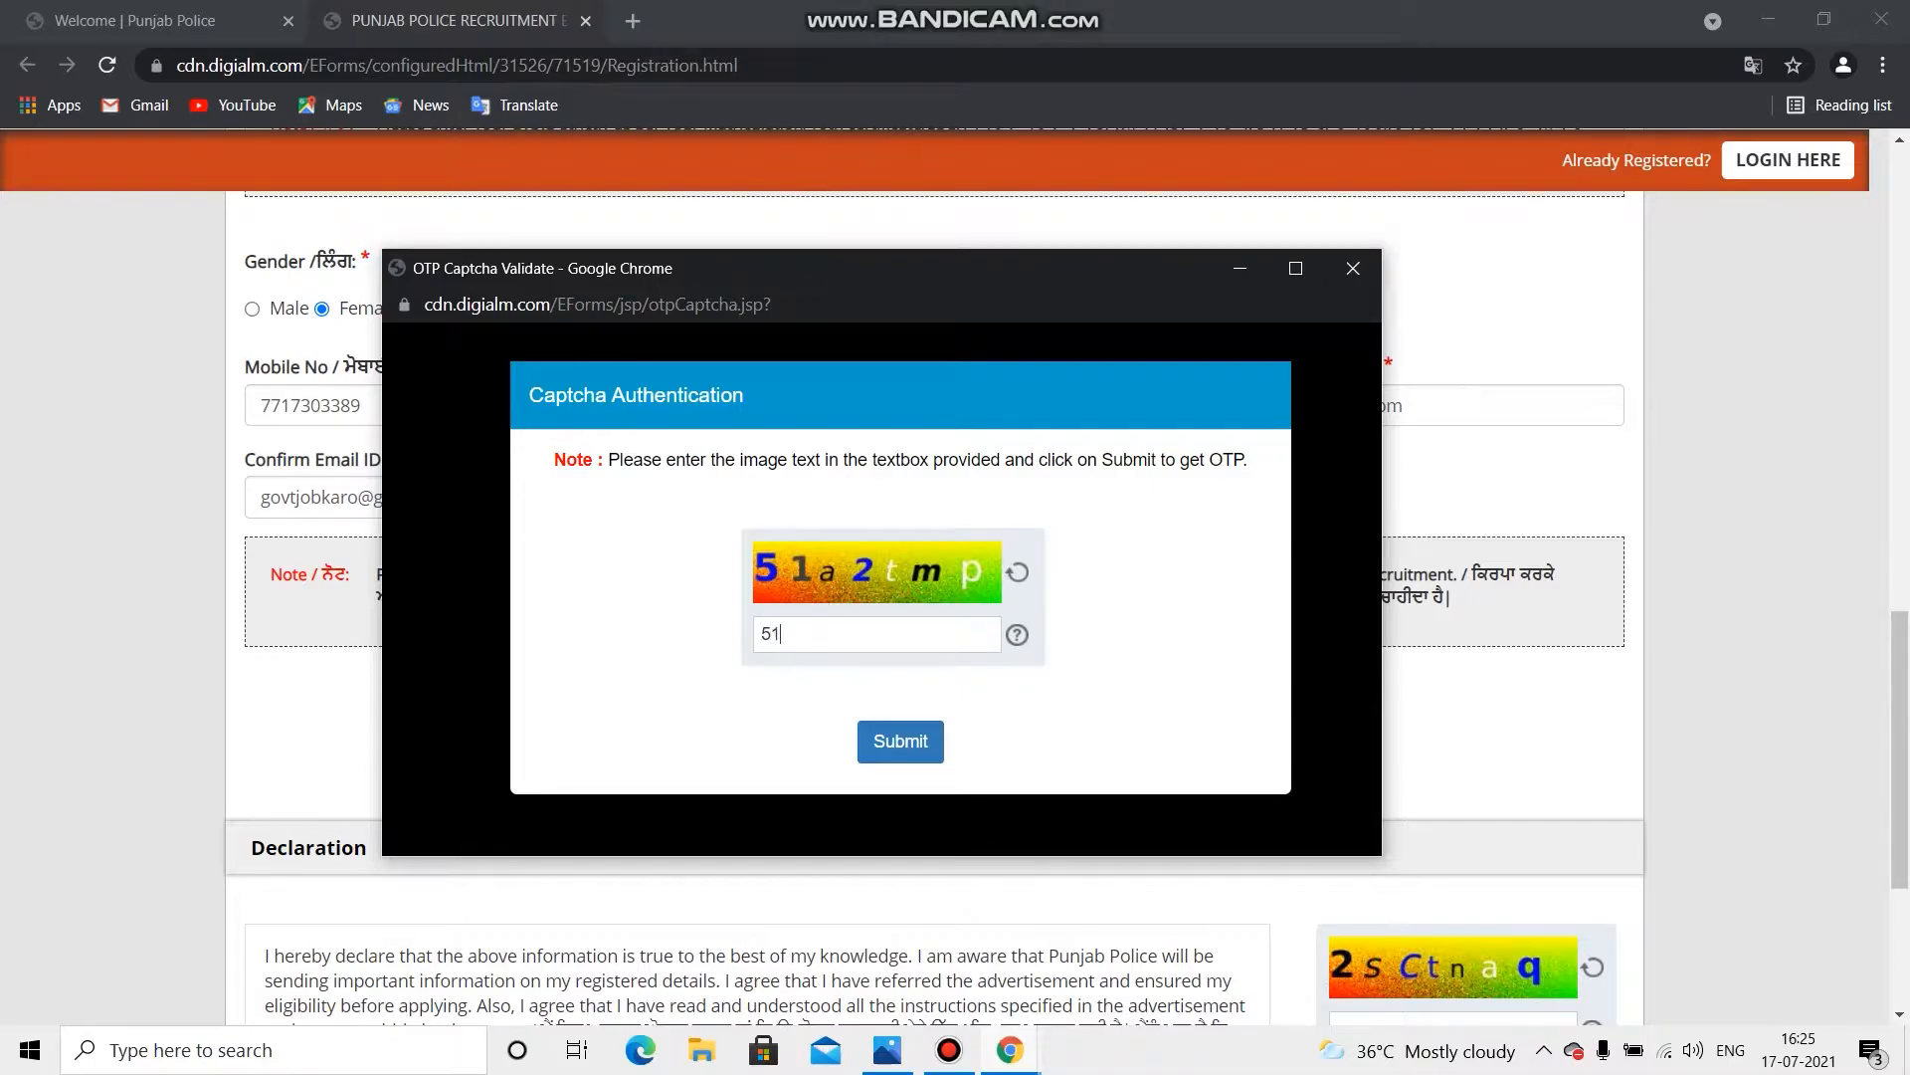
type("a2tmp")
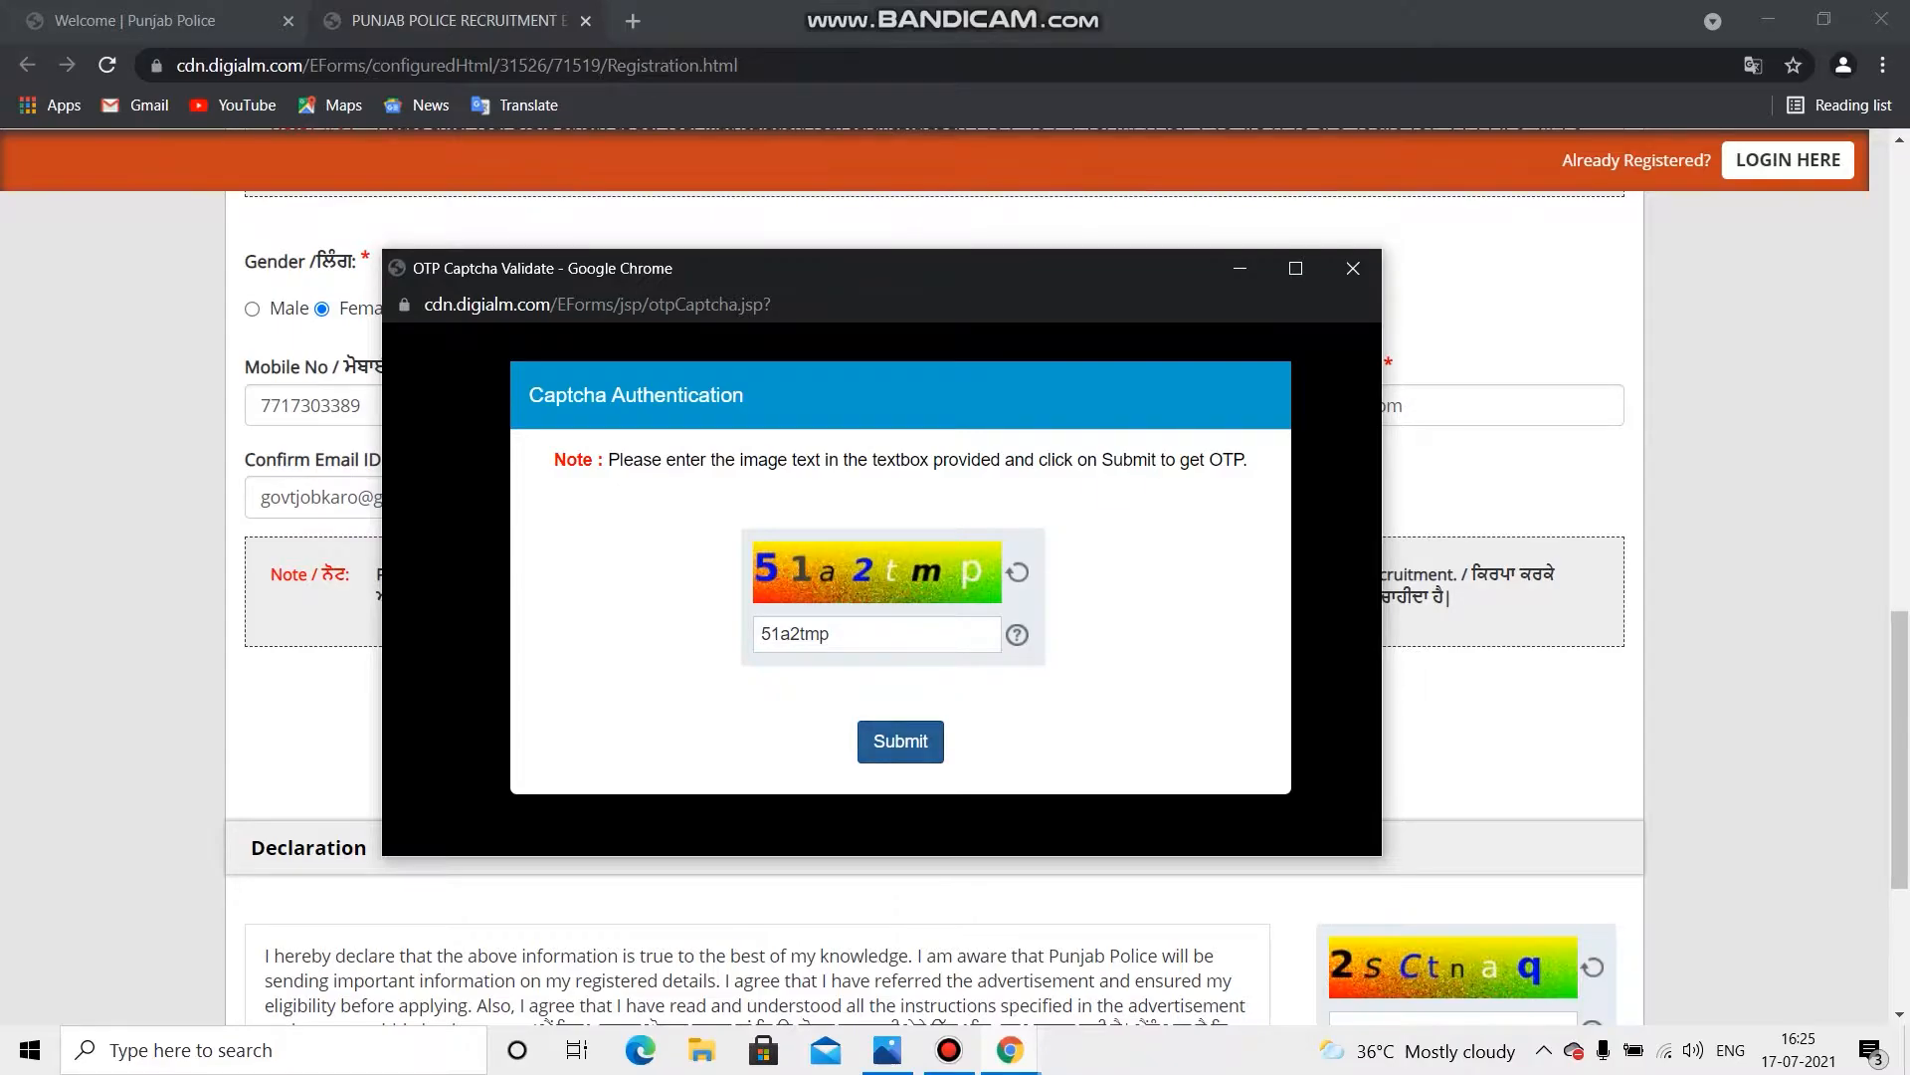
left_click(900, 741)
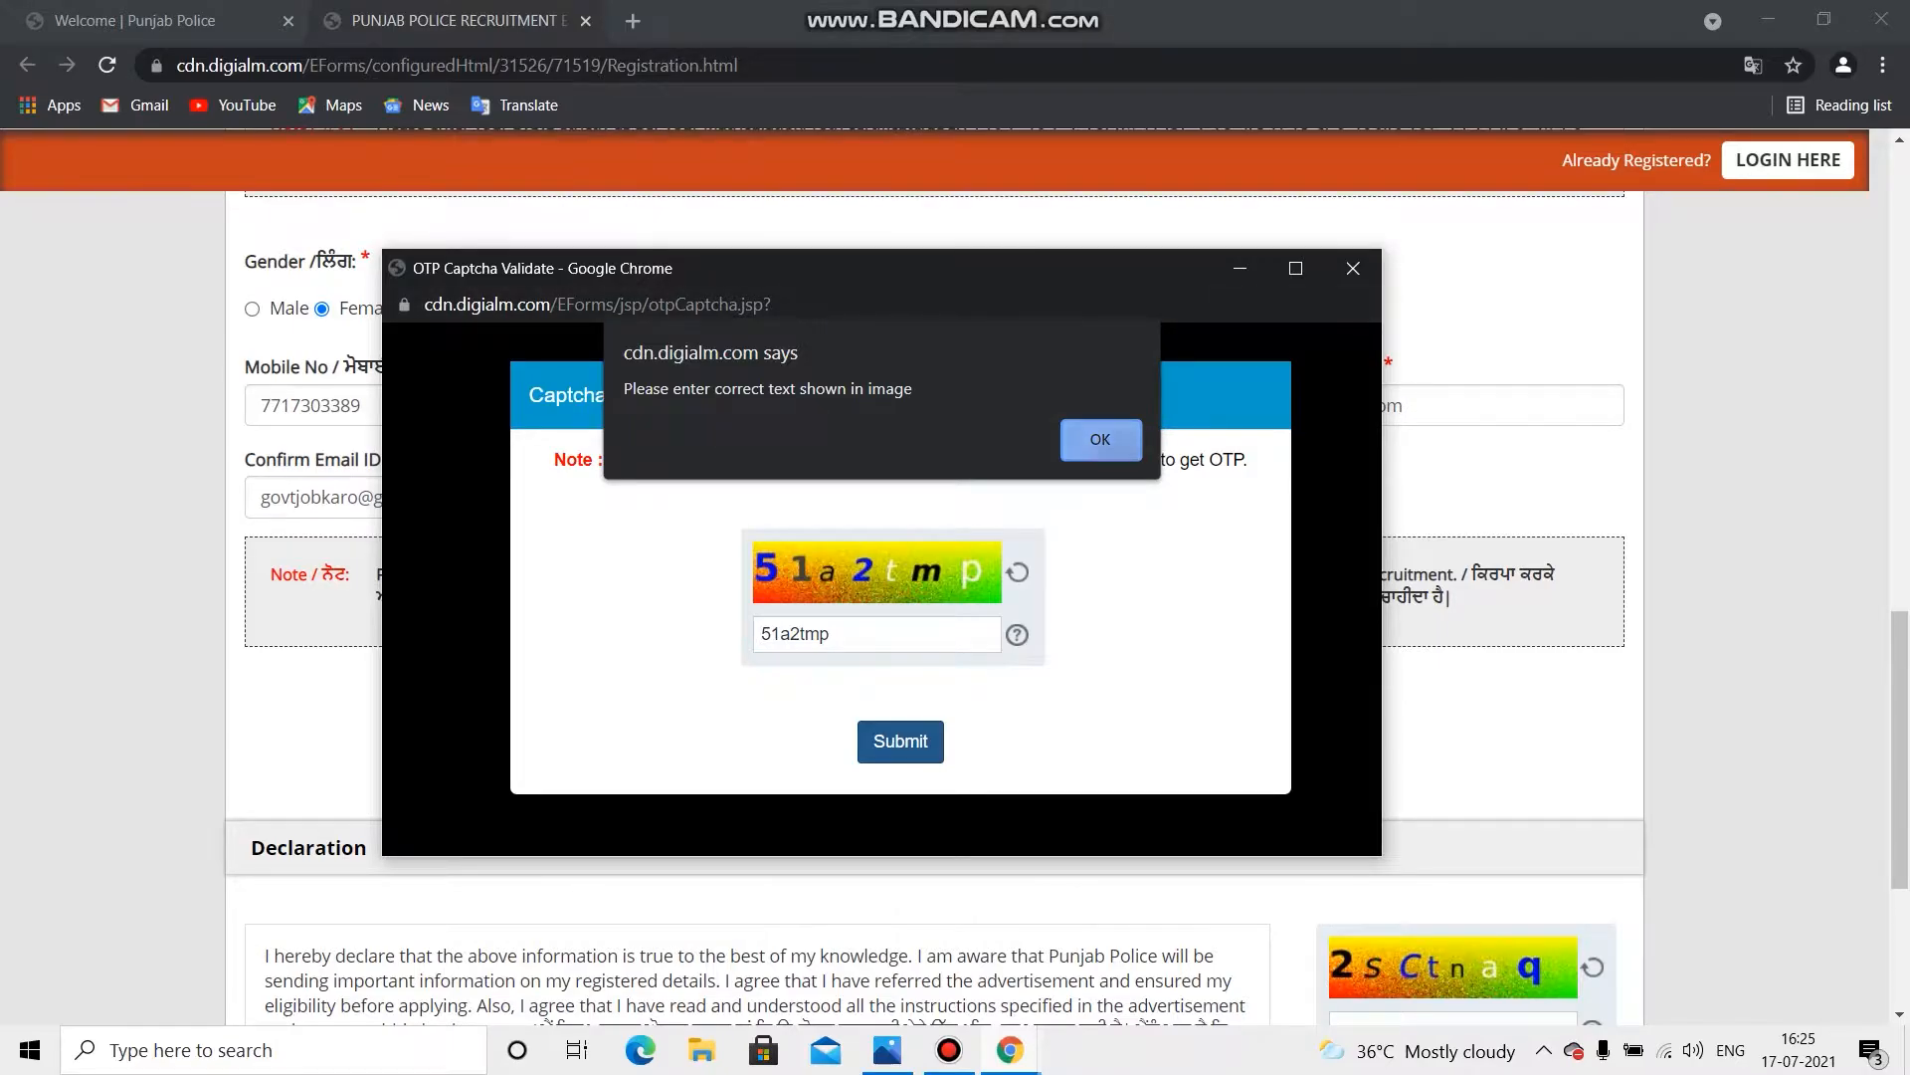
left_click(1077, 438)
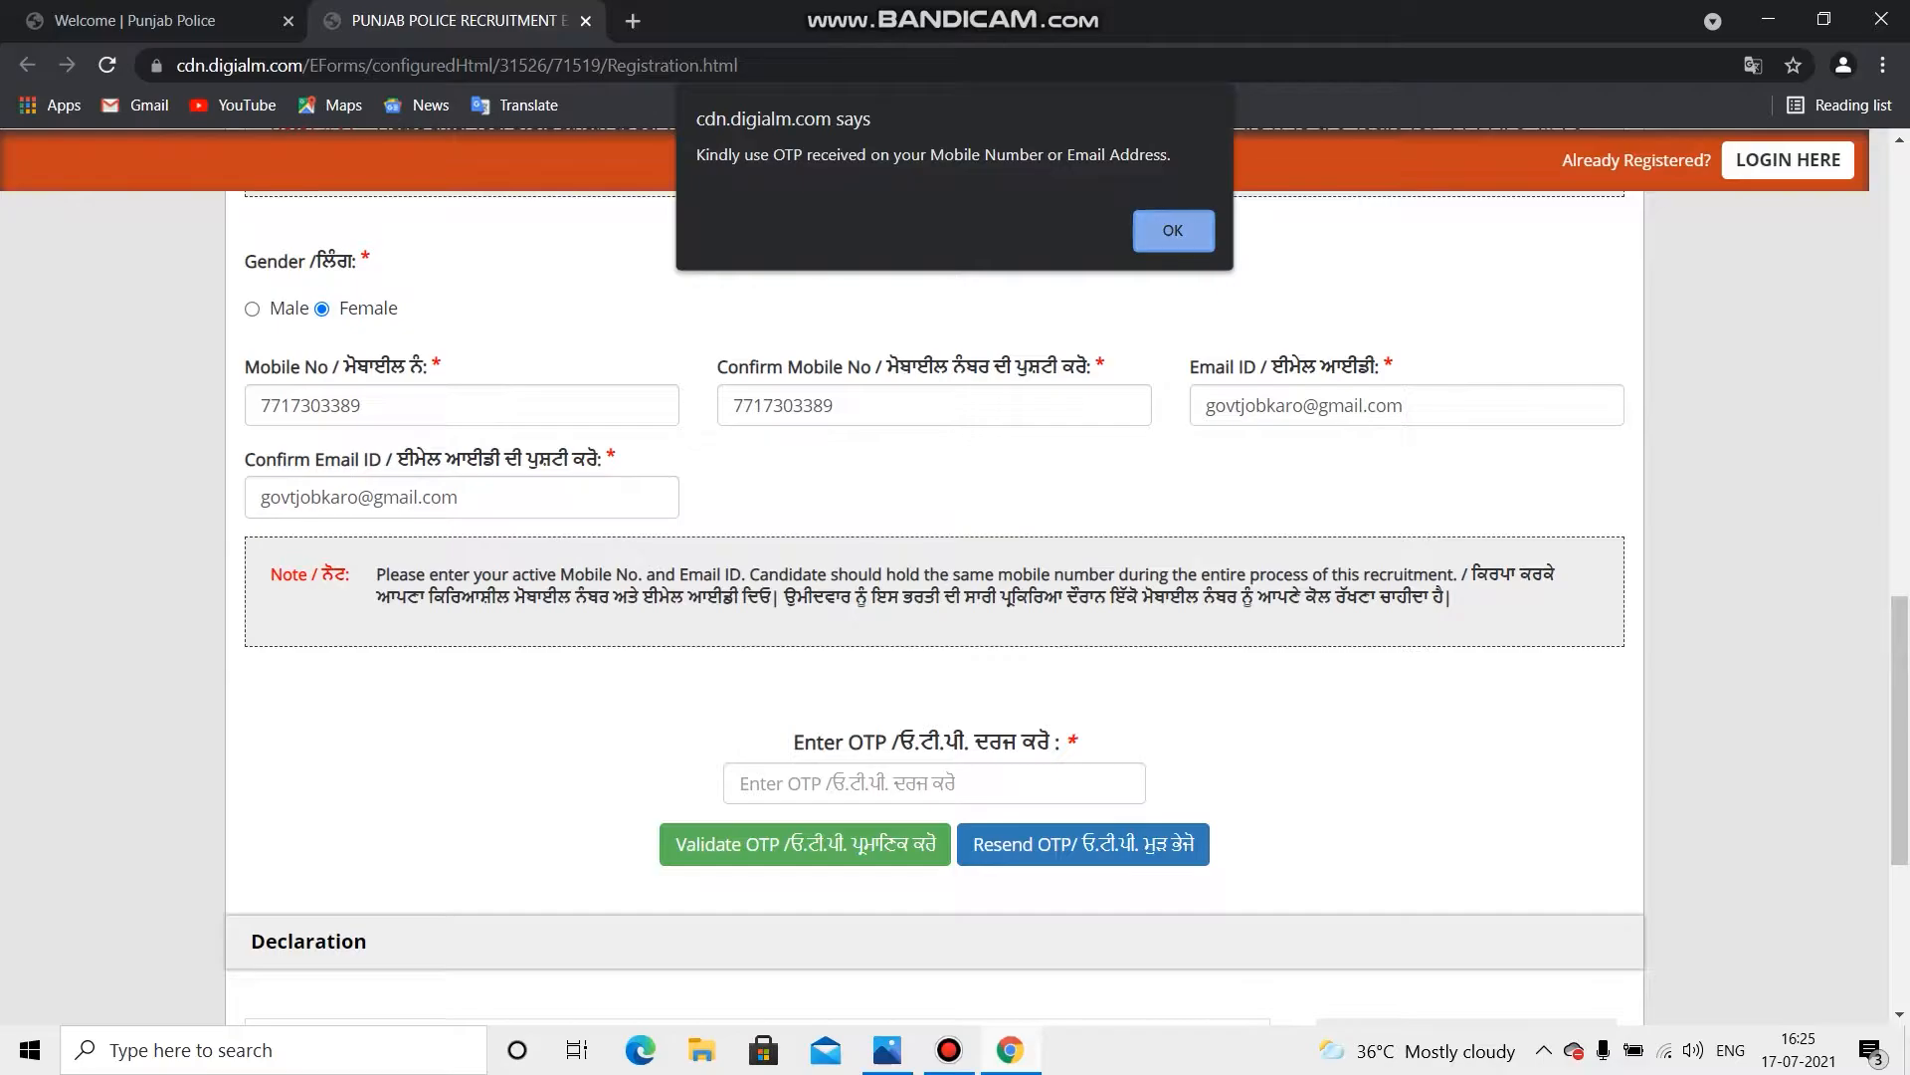
Step: Dismiss the OTP-sent notice, validate the entered OTP and acknowledge the success alert
key("Return")
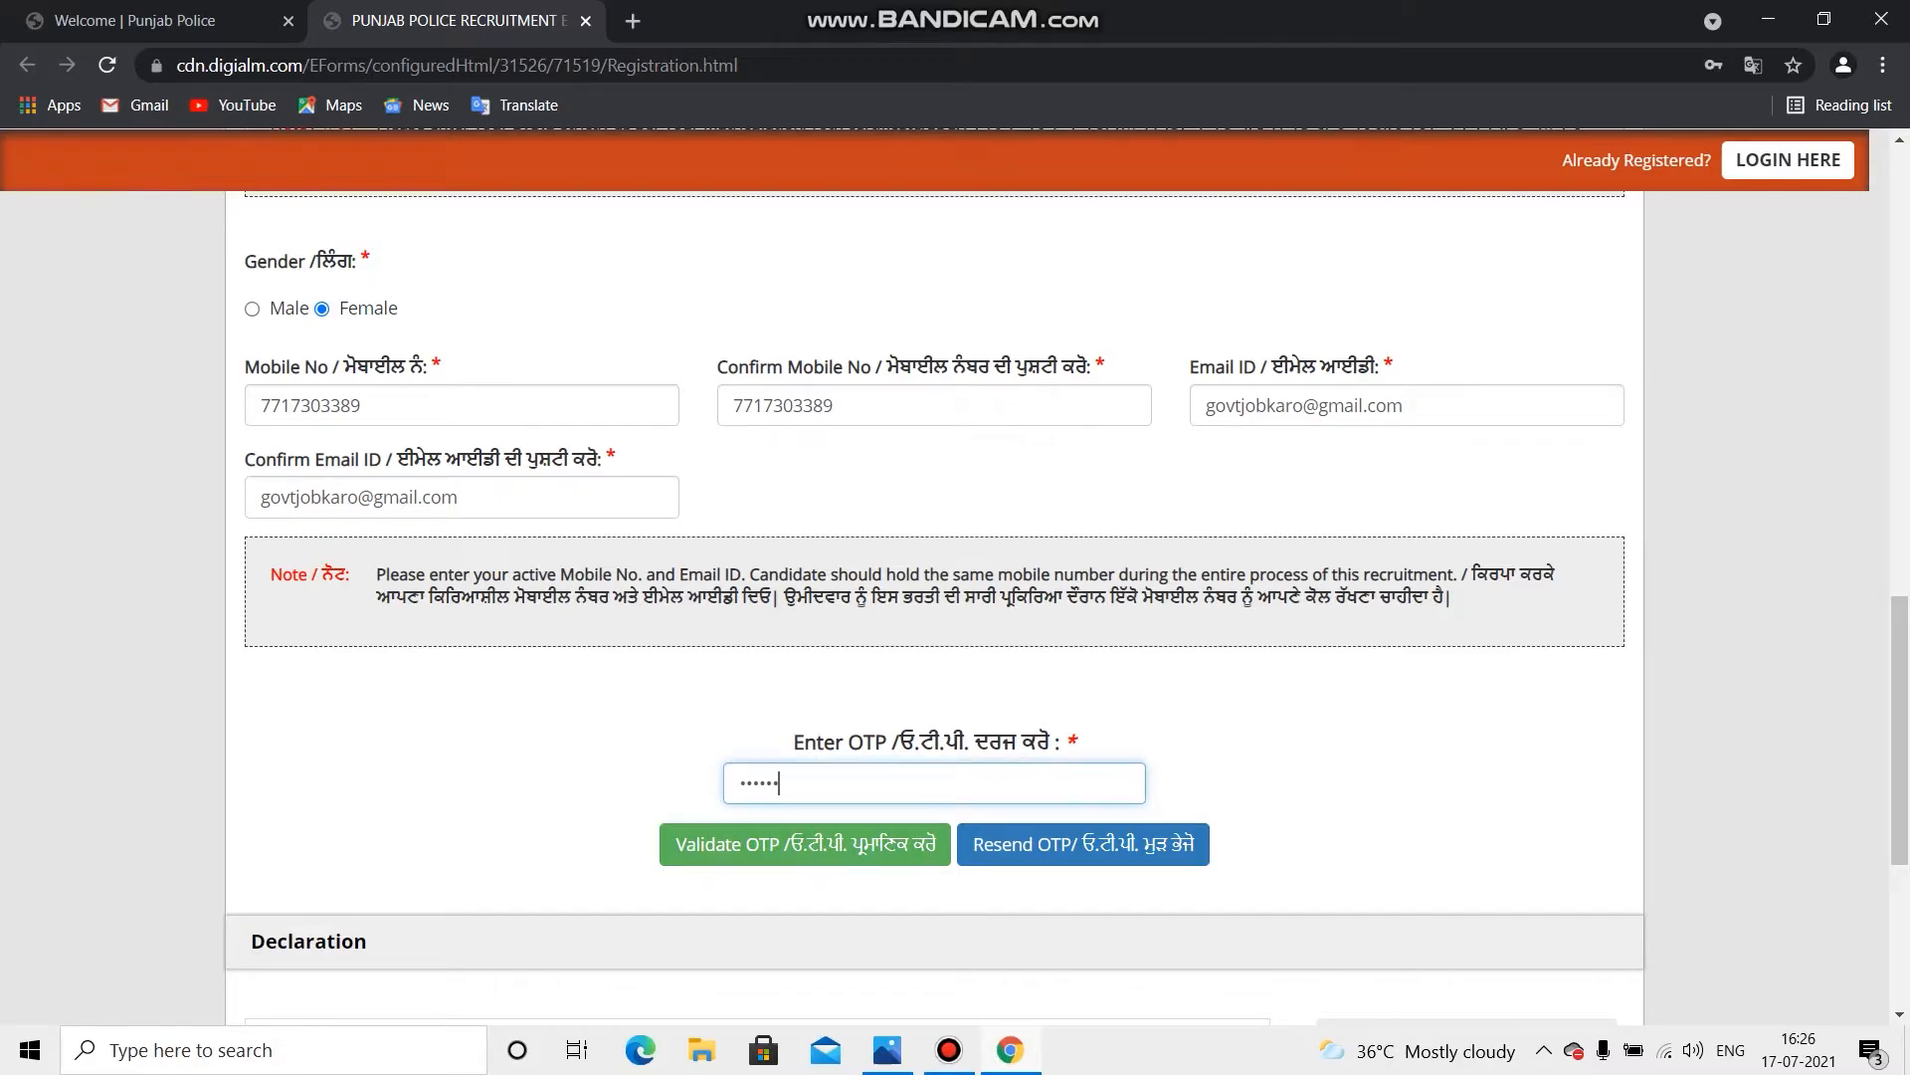
left_click(804, 844)
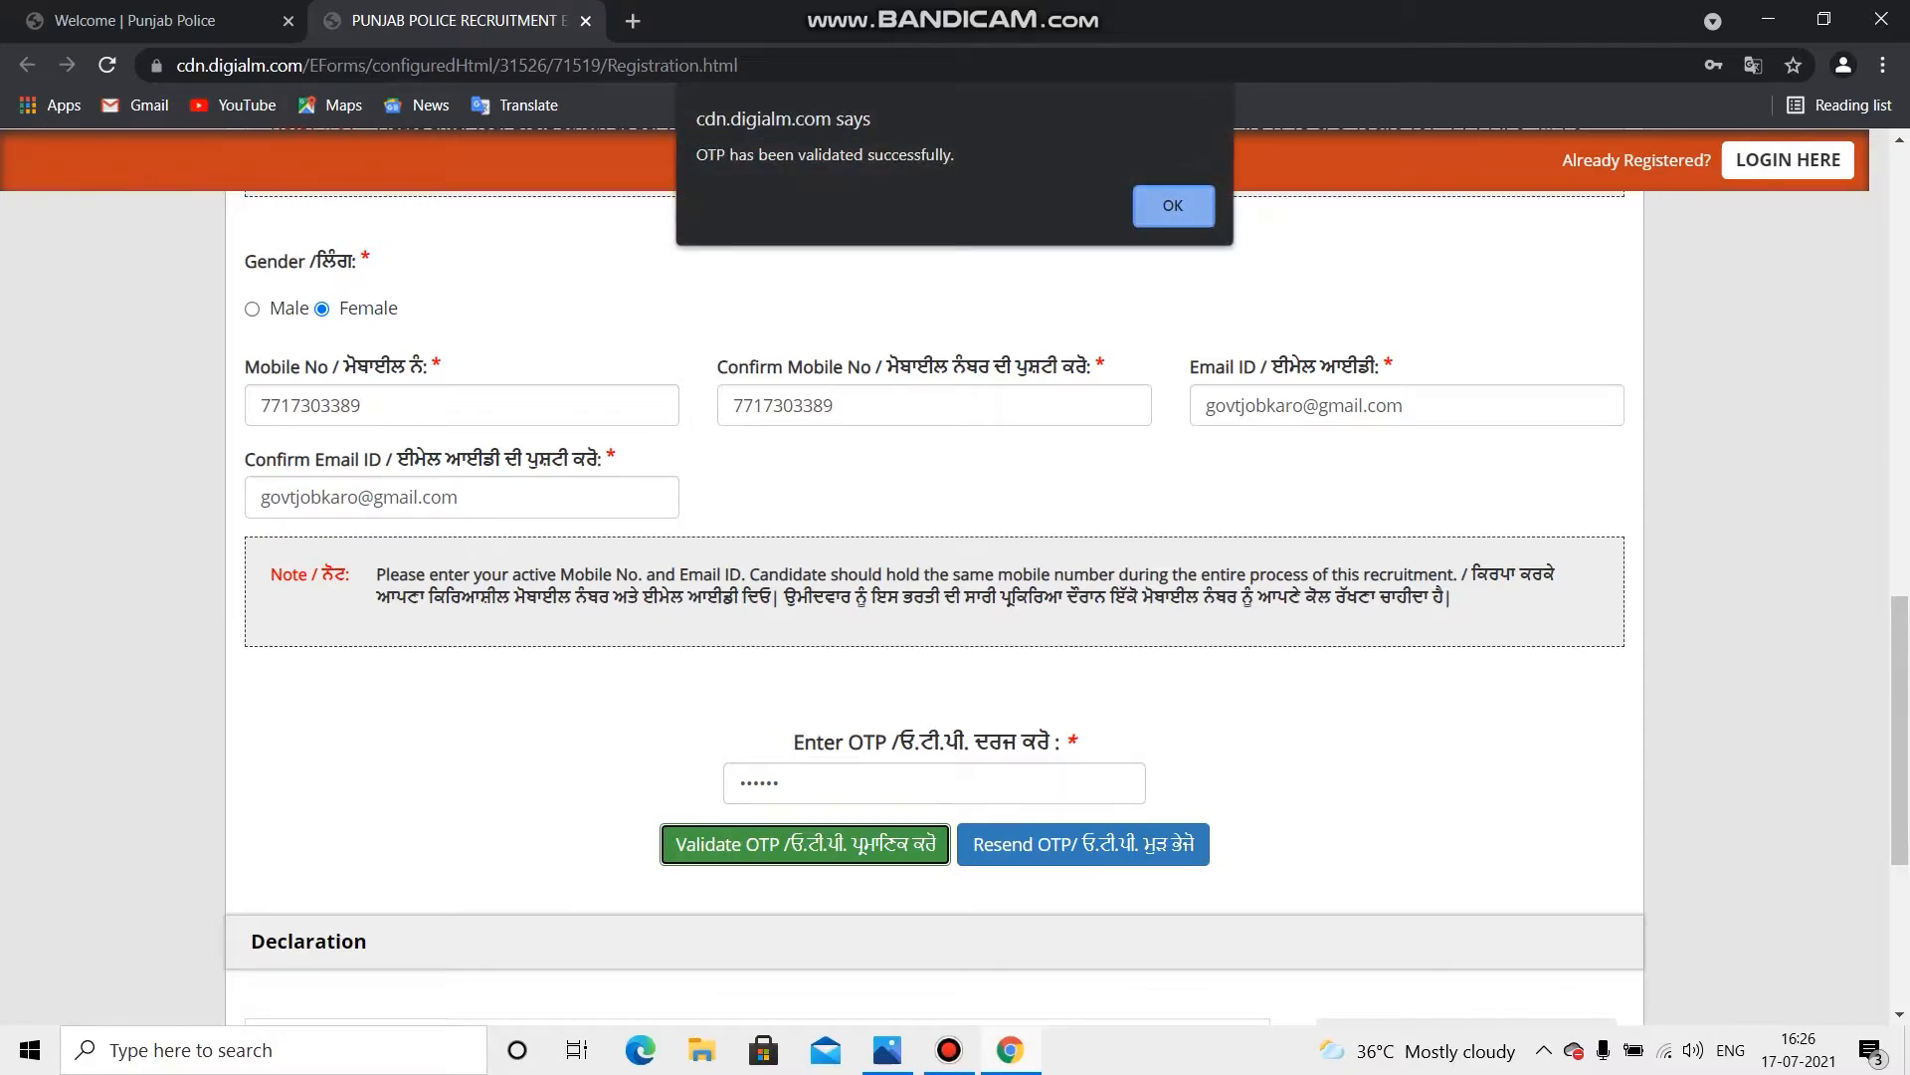
key("Return")
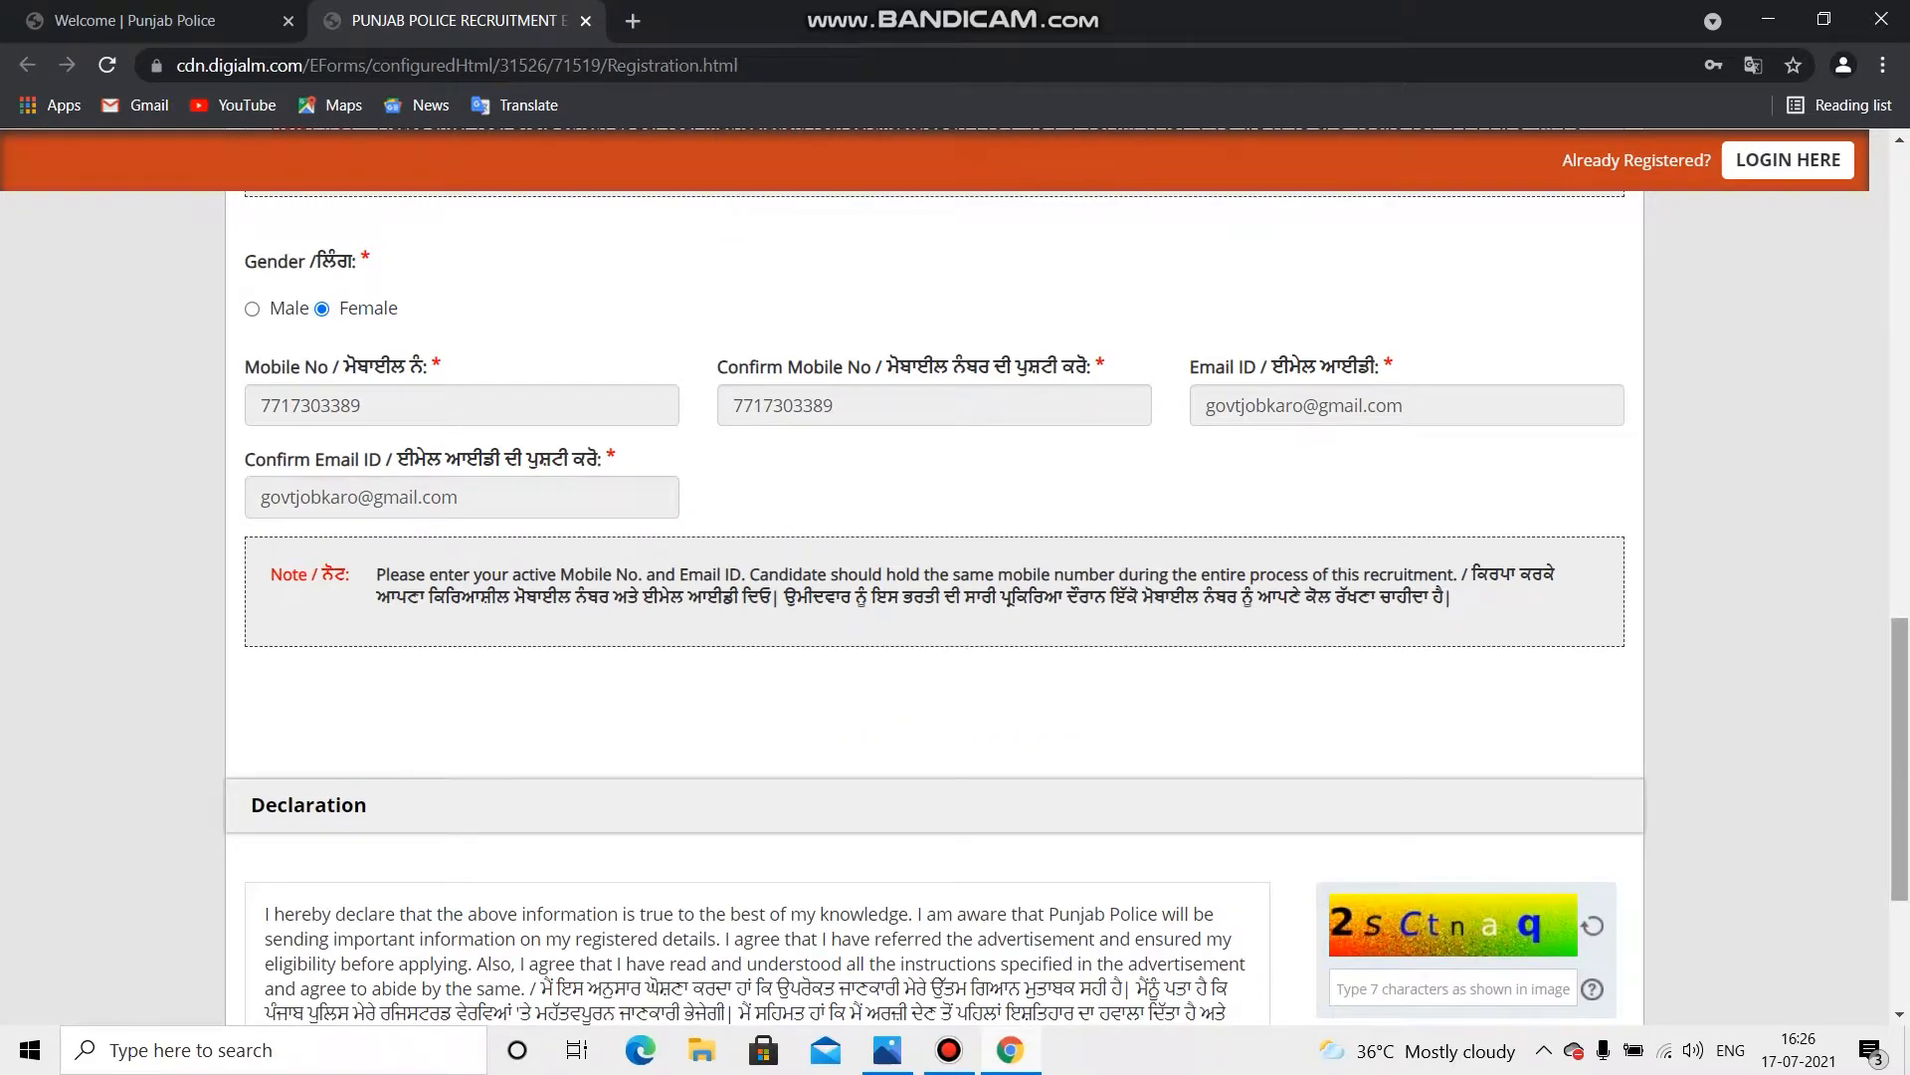
Step: Tick I Agree on the declaration, enter the captcha text and submit the registration form
scroll(935, 597, "down", 3)
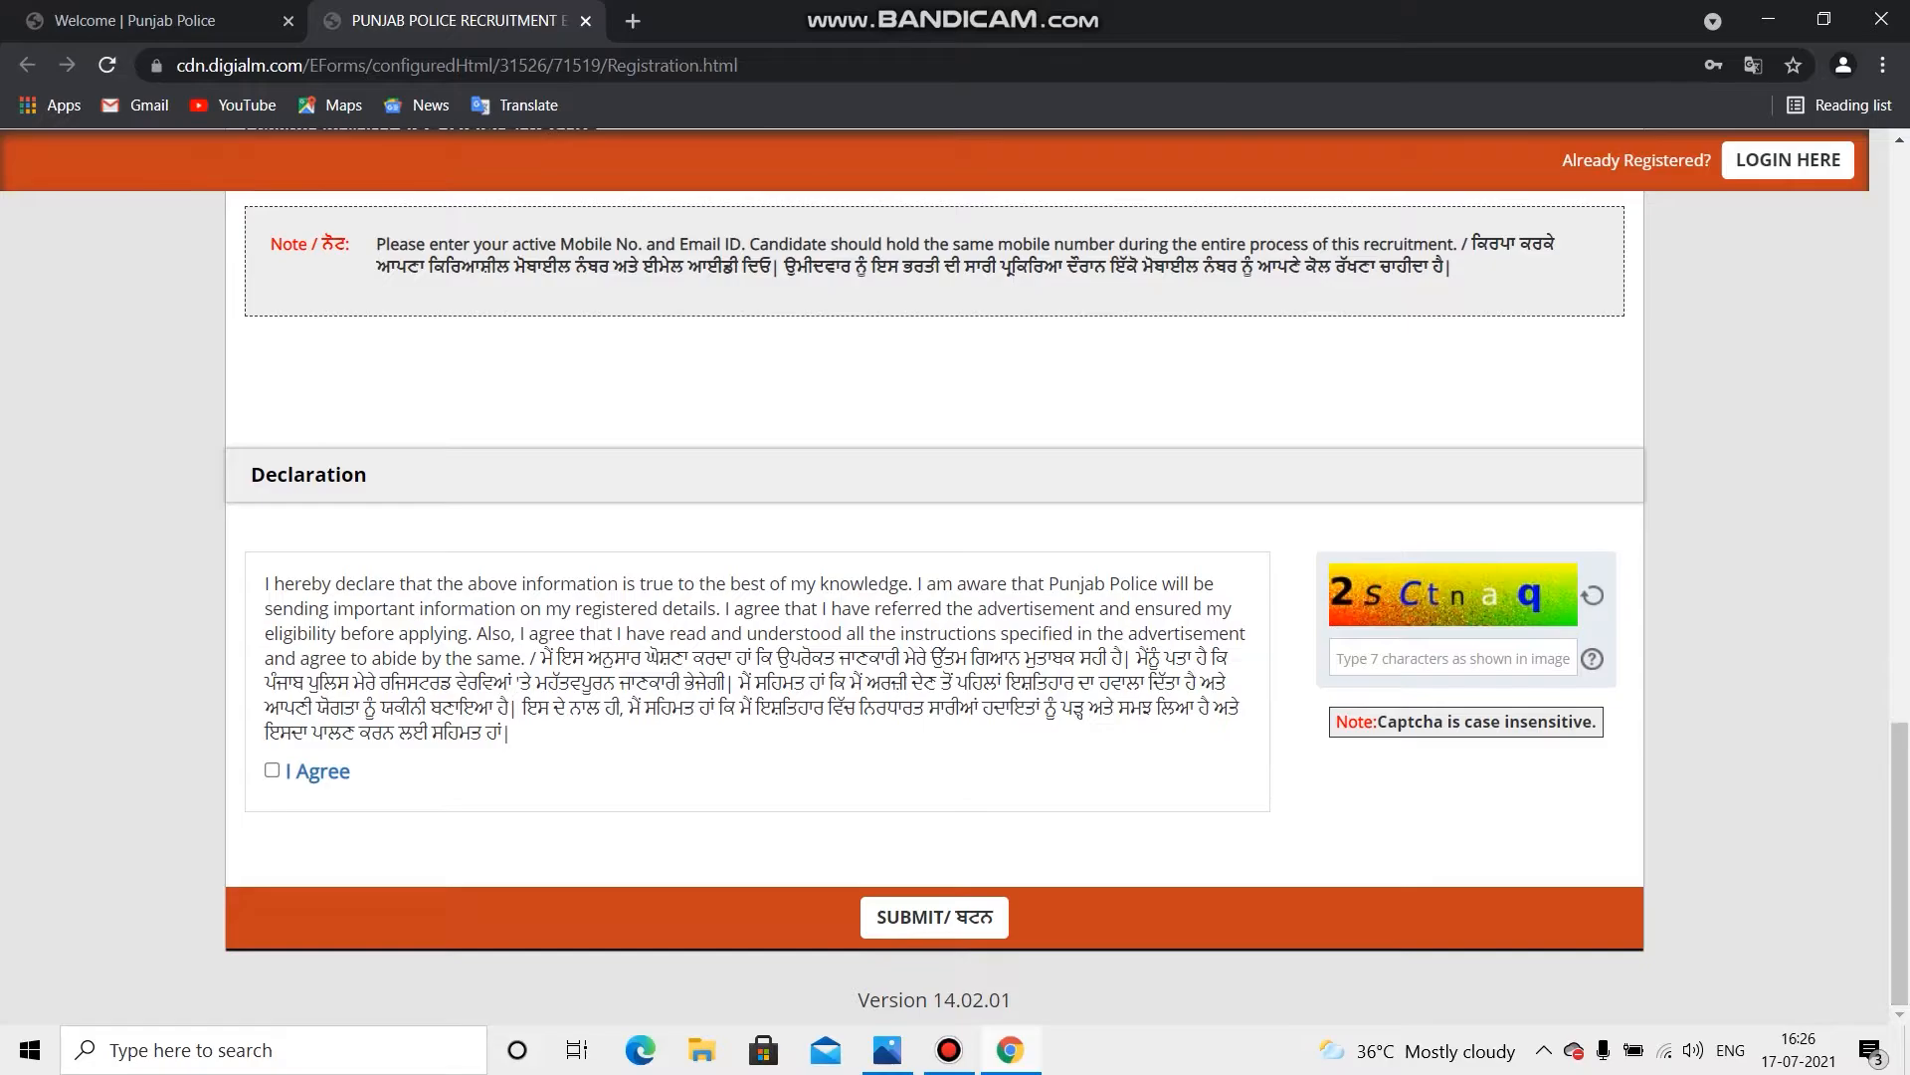
left_click(273, 770)
left_click(1453, 658)
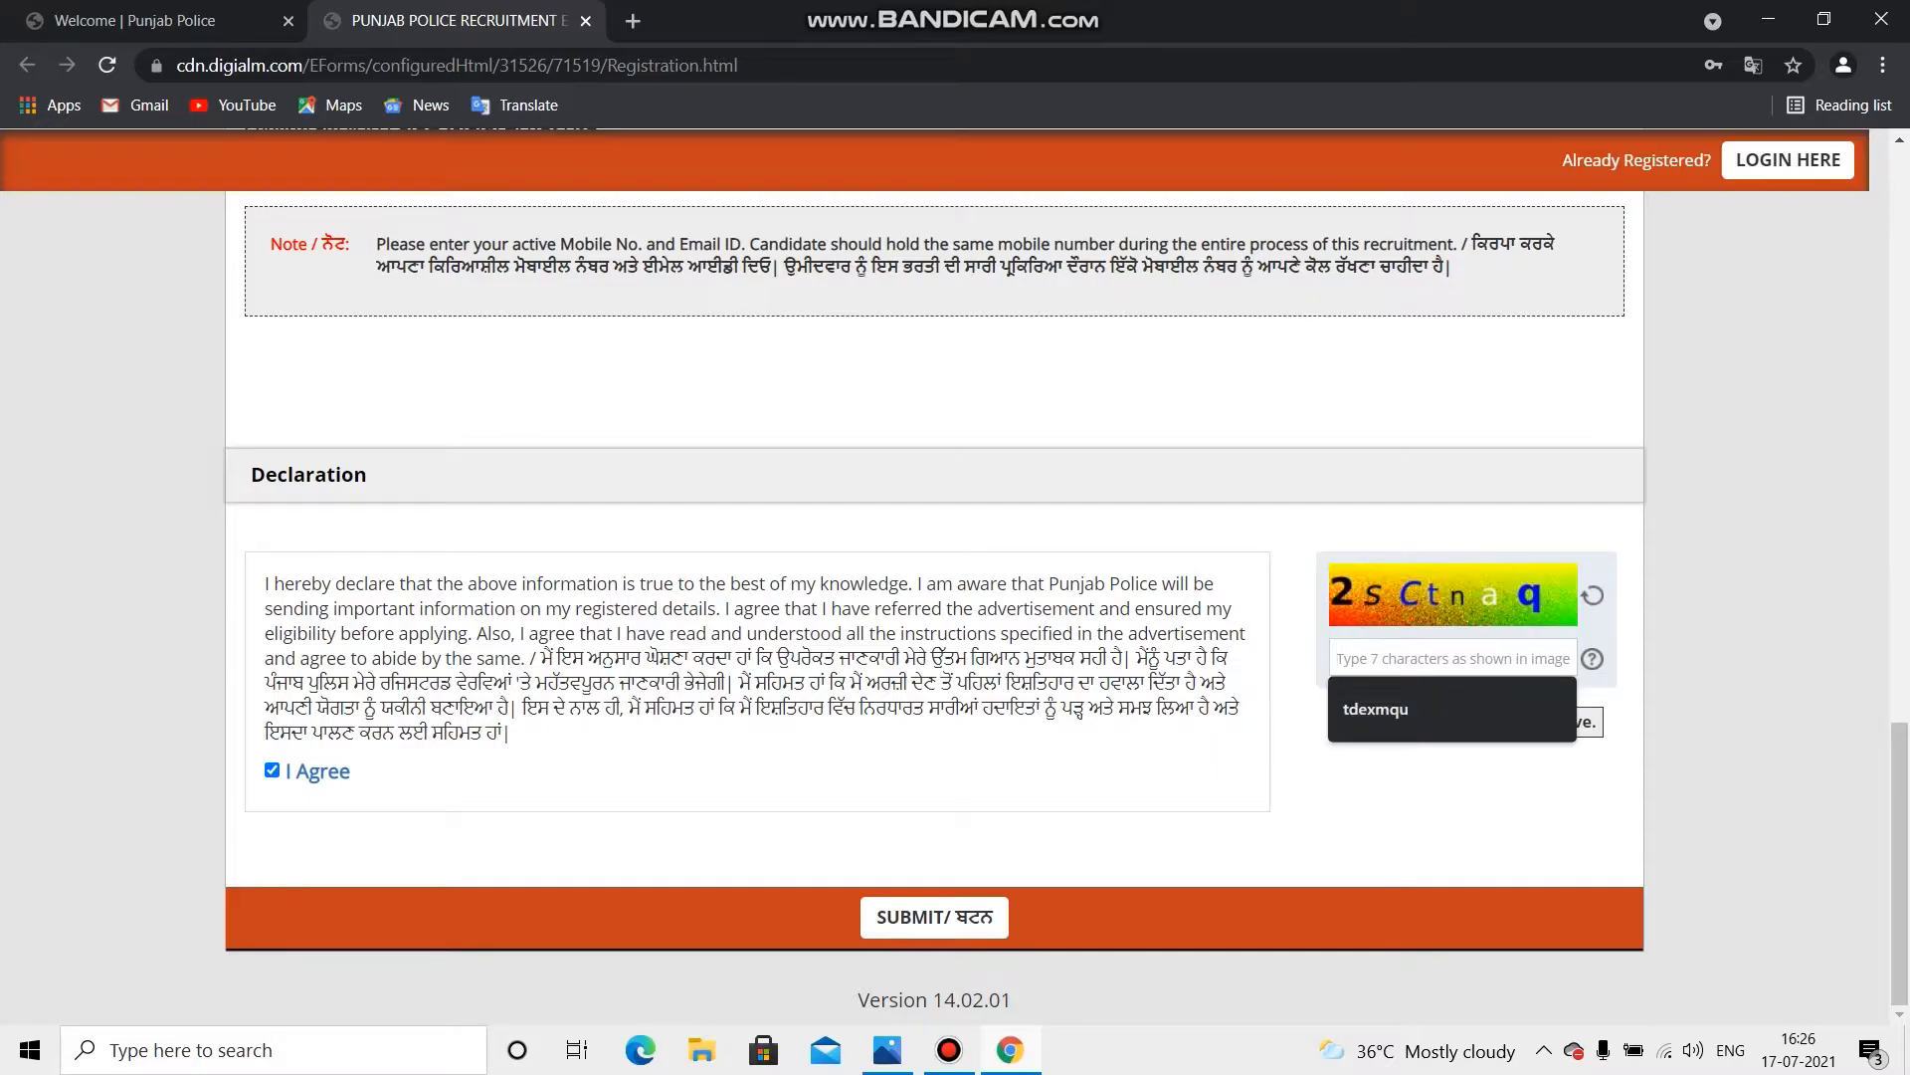
type("2s")
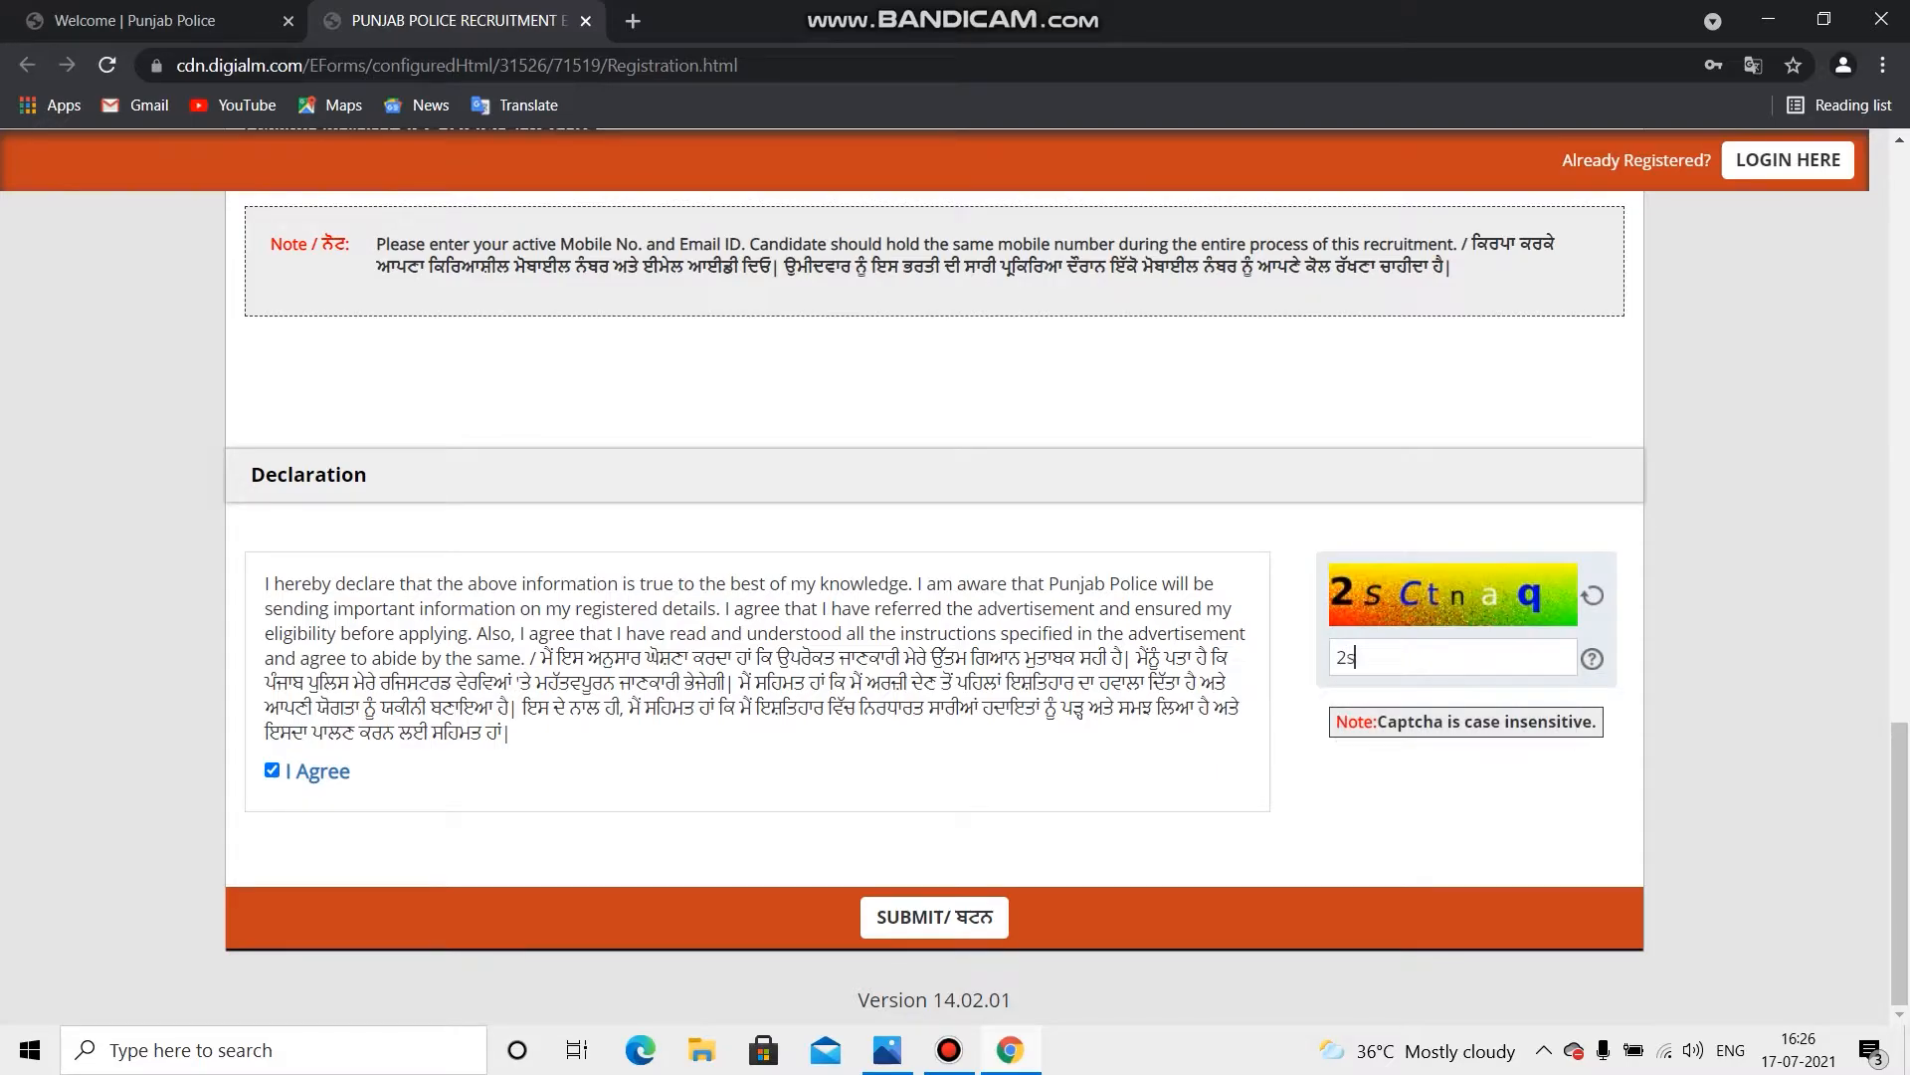
type("ctnaq")
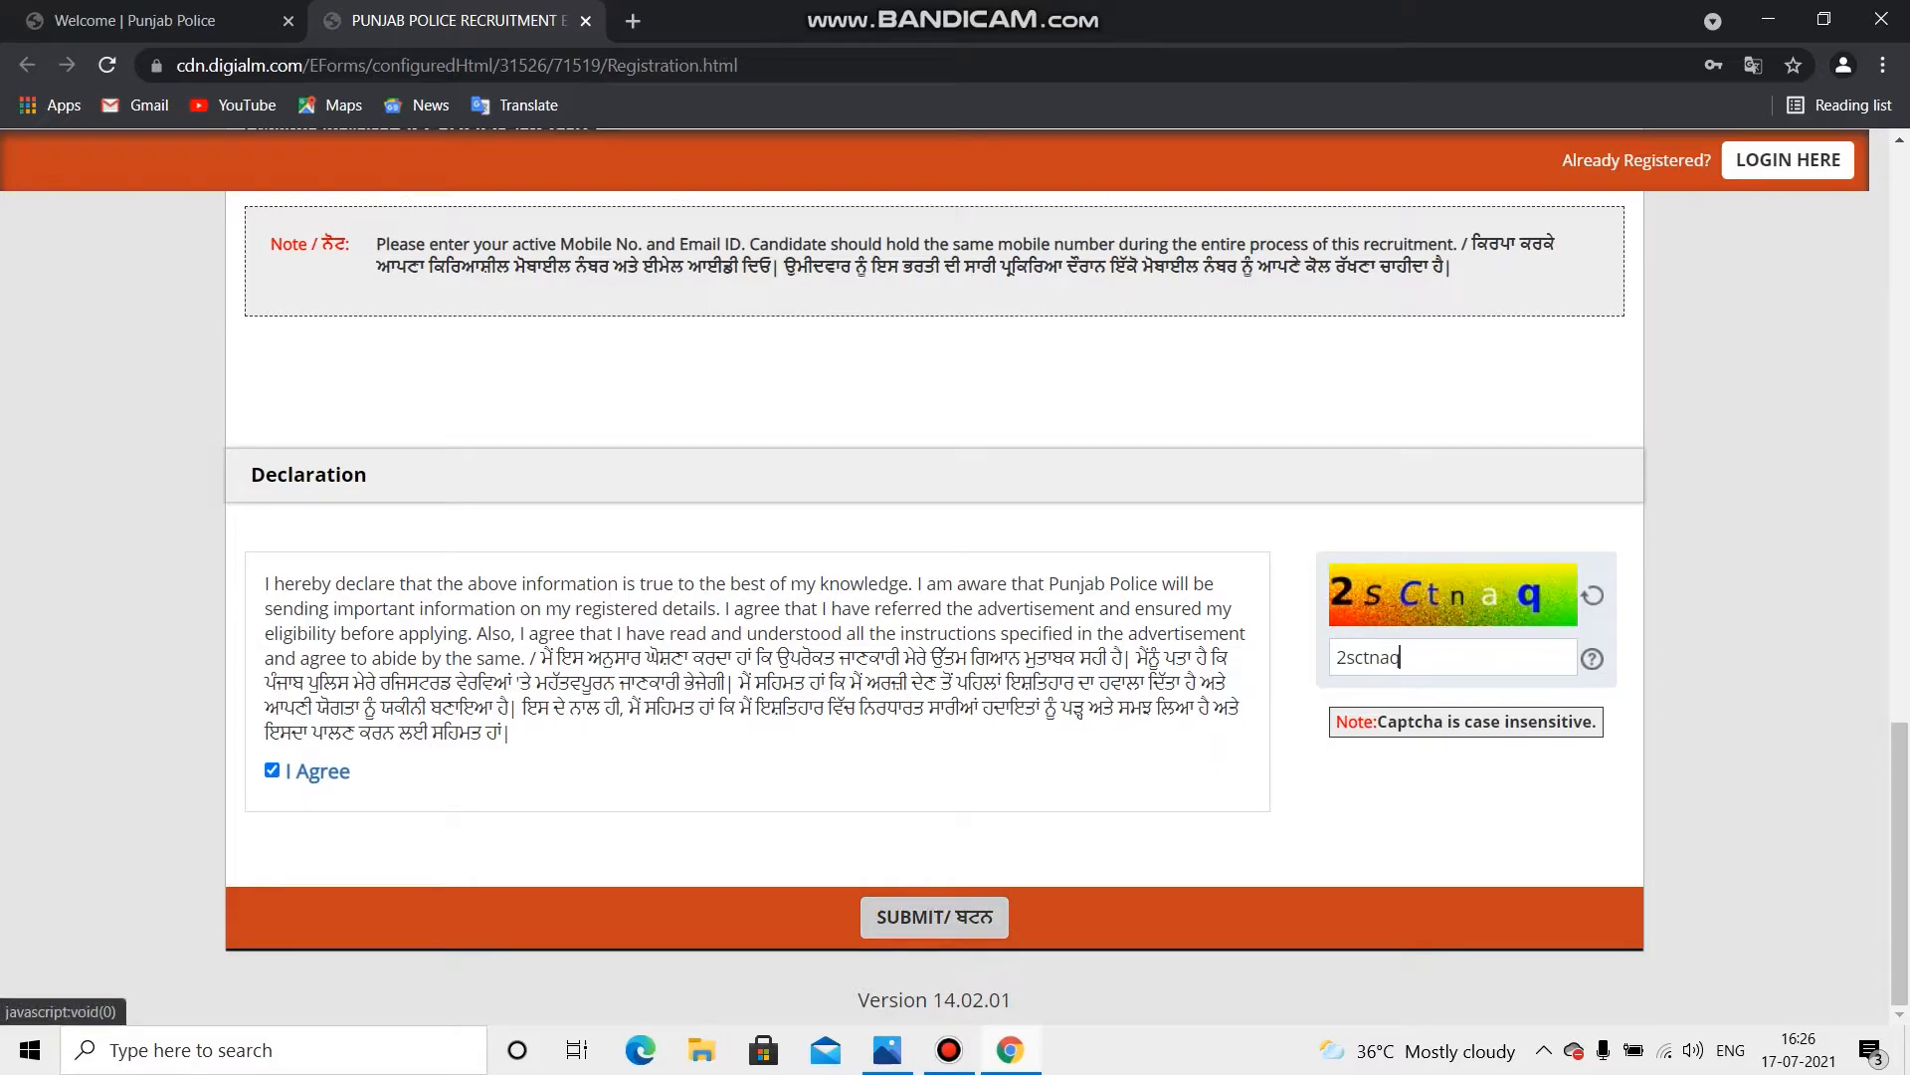
left_click(934, 917)
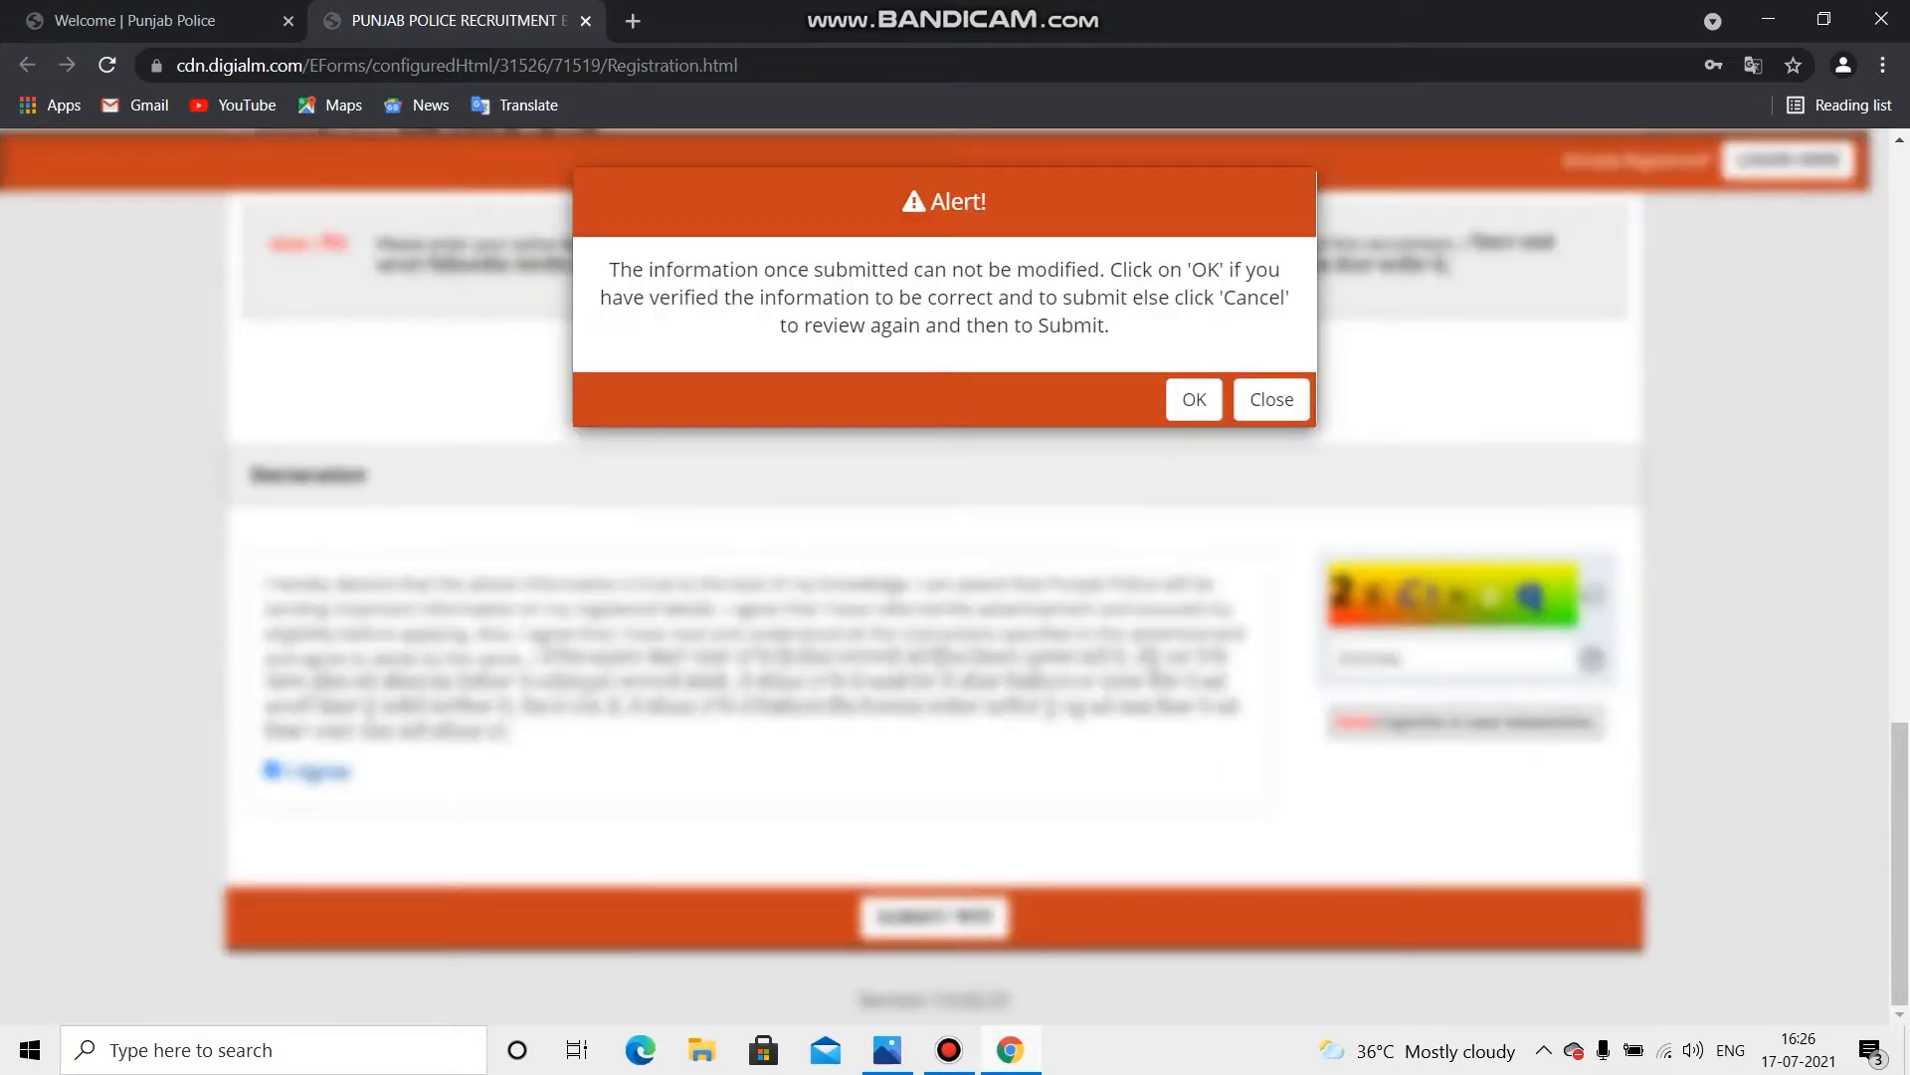
Step: Confirm the final submission alert and start a new Constable application
left_click(1194, 399)
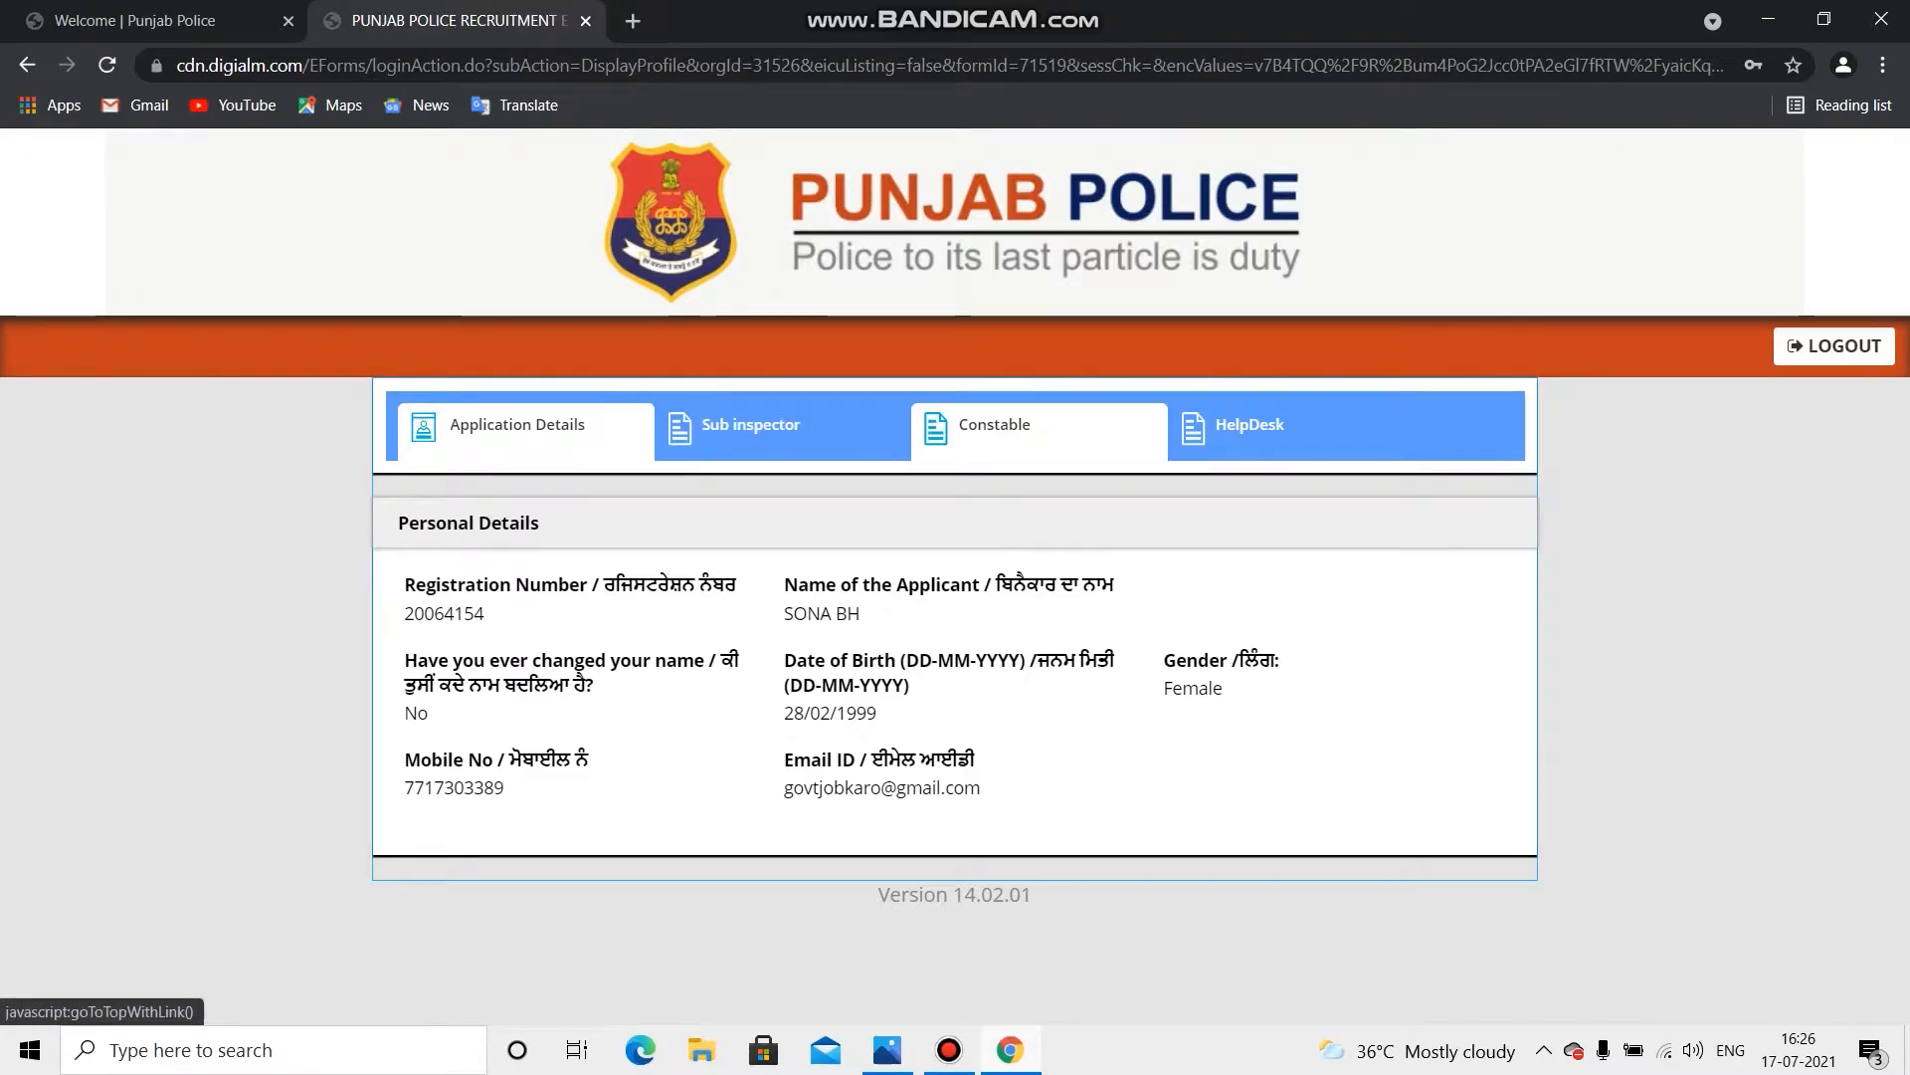
left_click(995, 426)
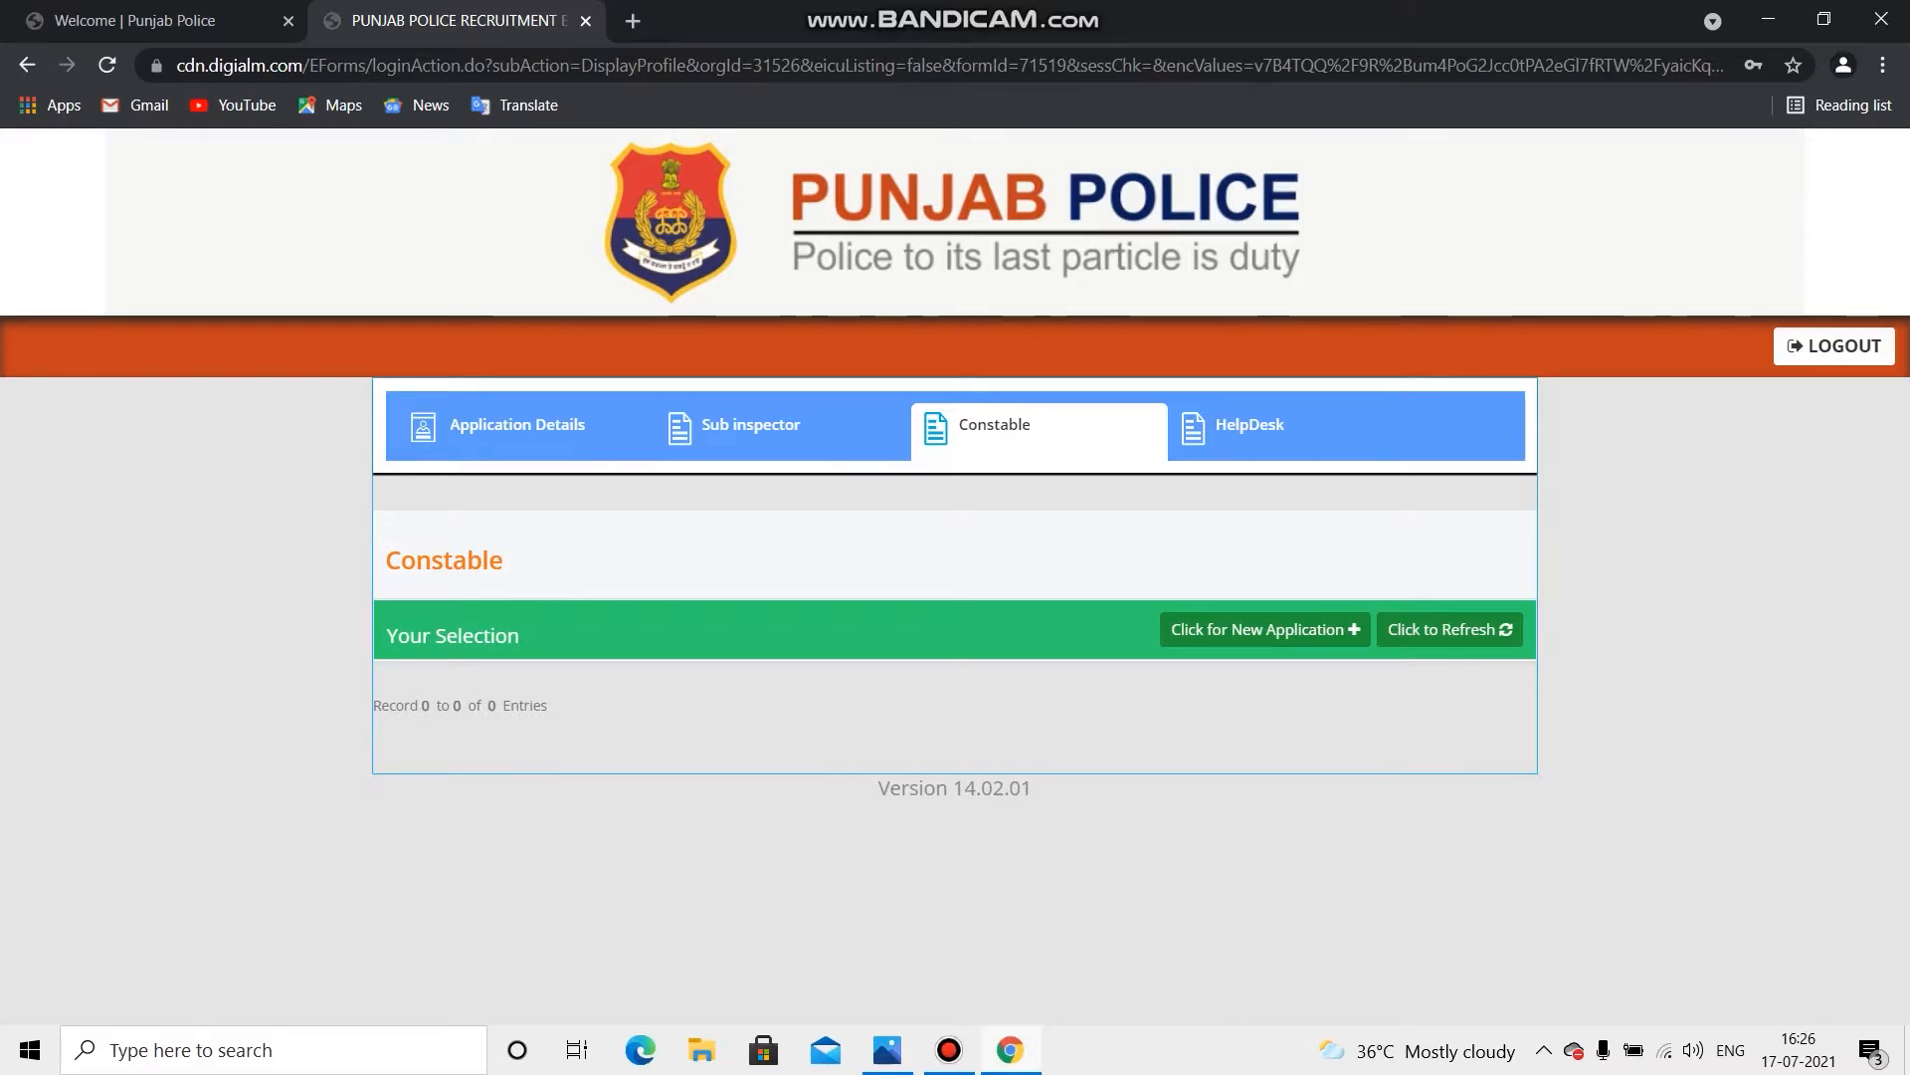
left_click(1265, 629)
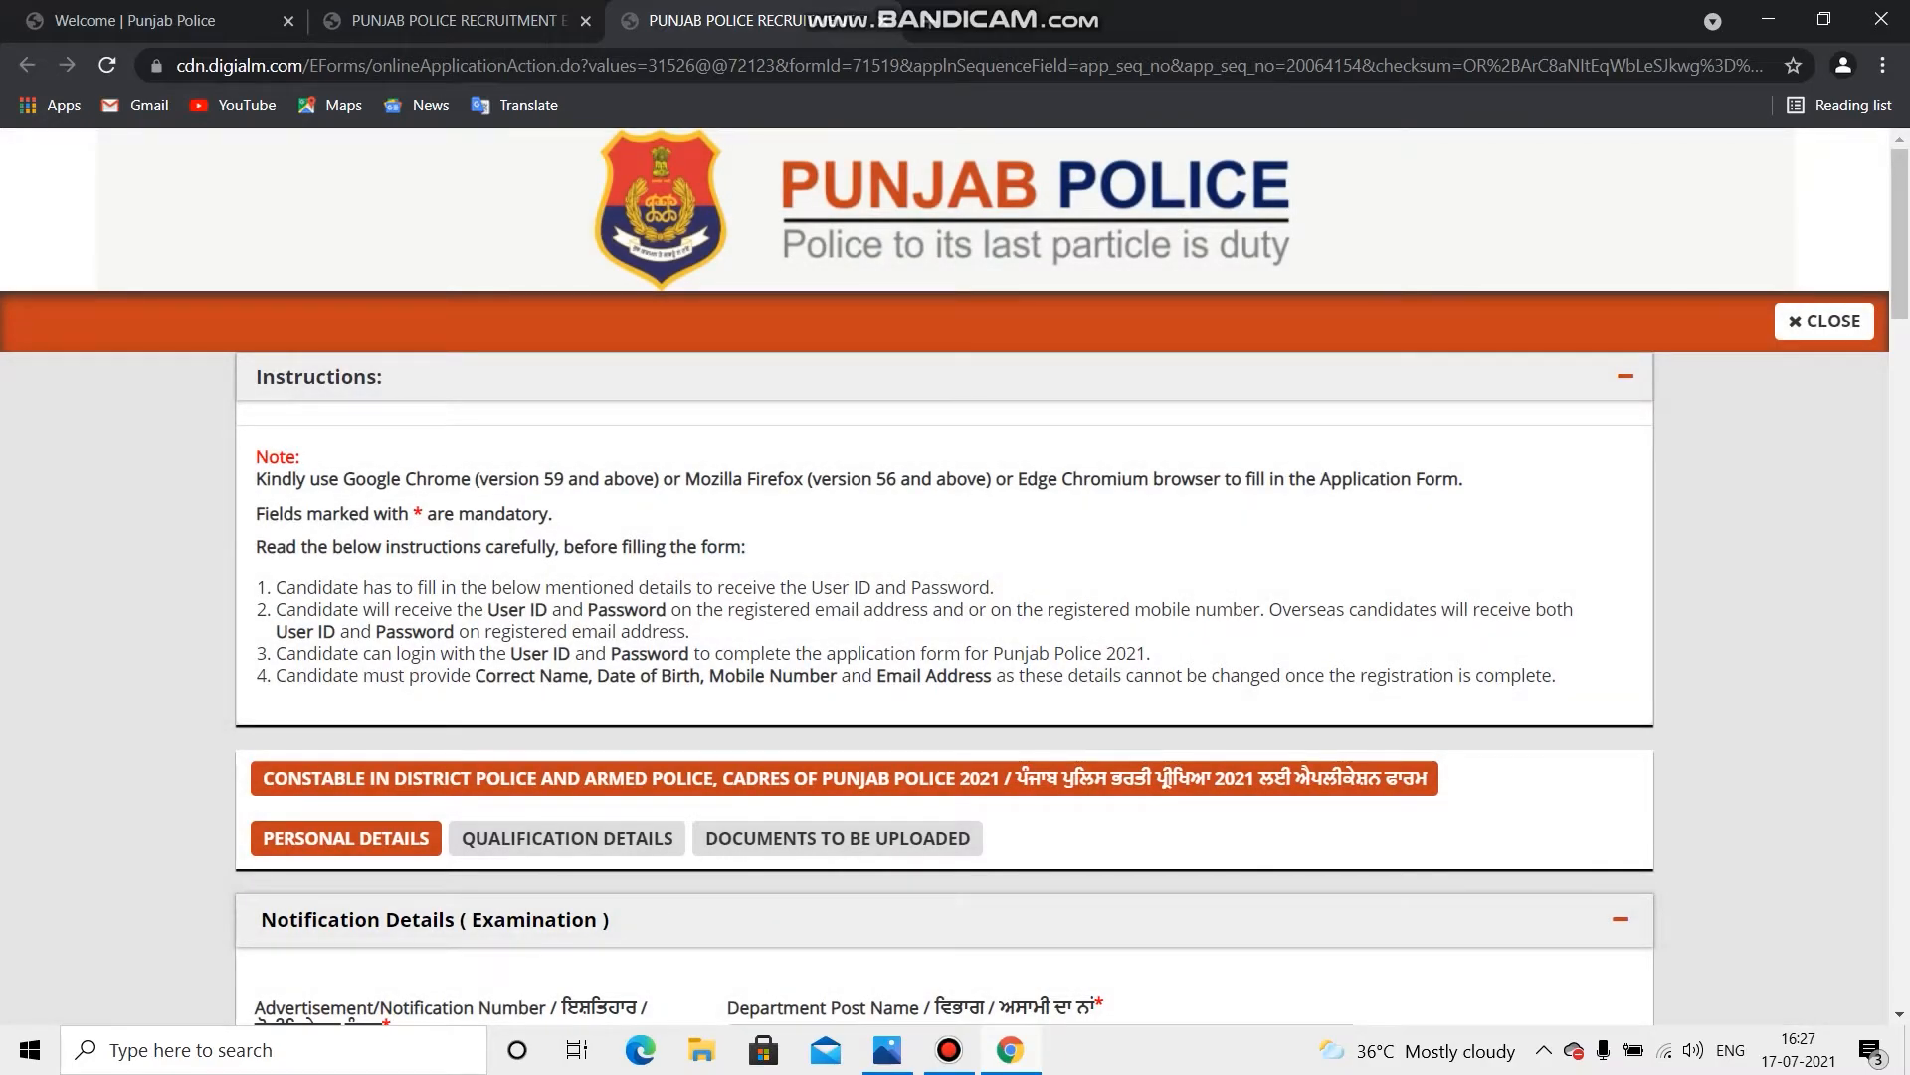
Step: Choose 'Constable in District Police and Armed Police Cadres of Punjab Police 2021' as the Department/Post Name
left_click_drag(275, 587, 1558, 677)
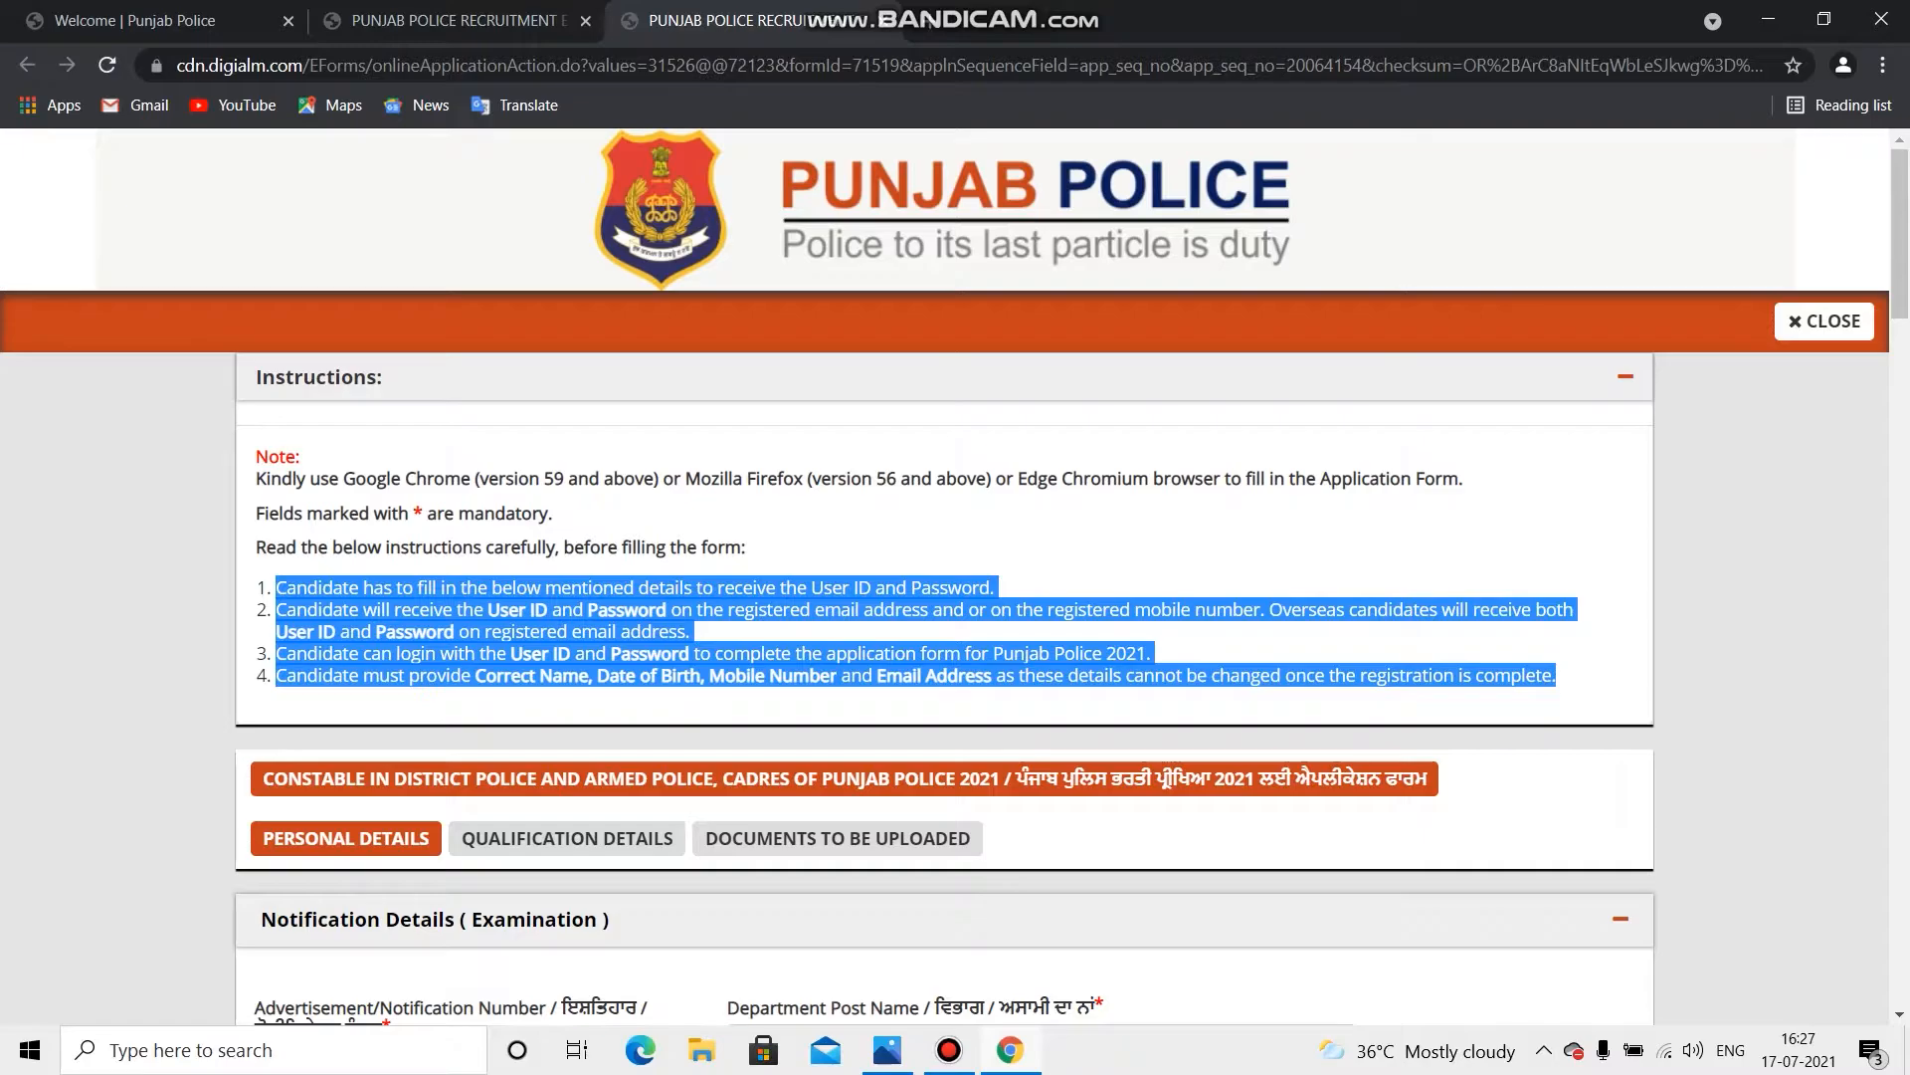
scroll(956, 575, "down", 3)
scroll(945, 597, "down", 1)
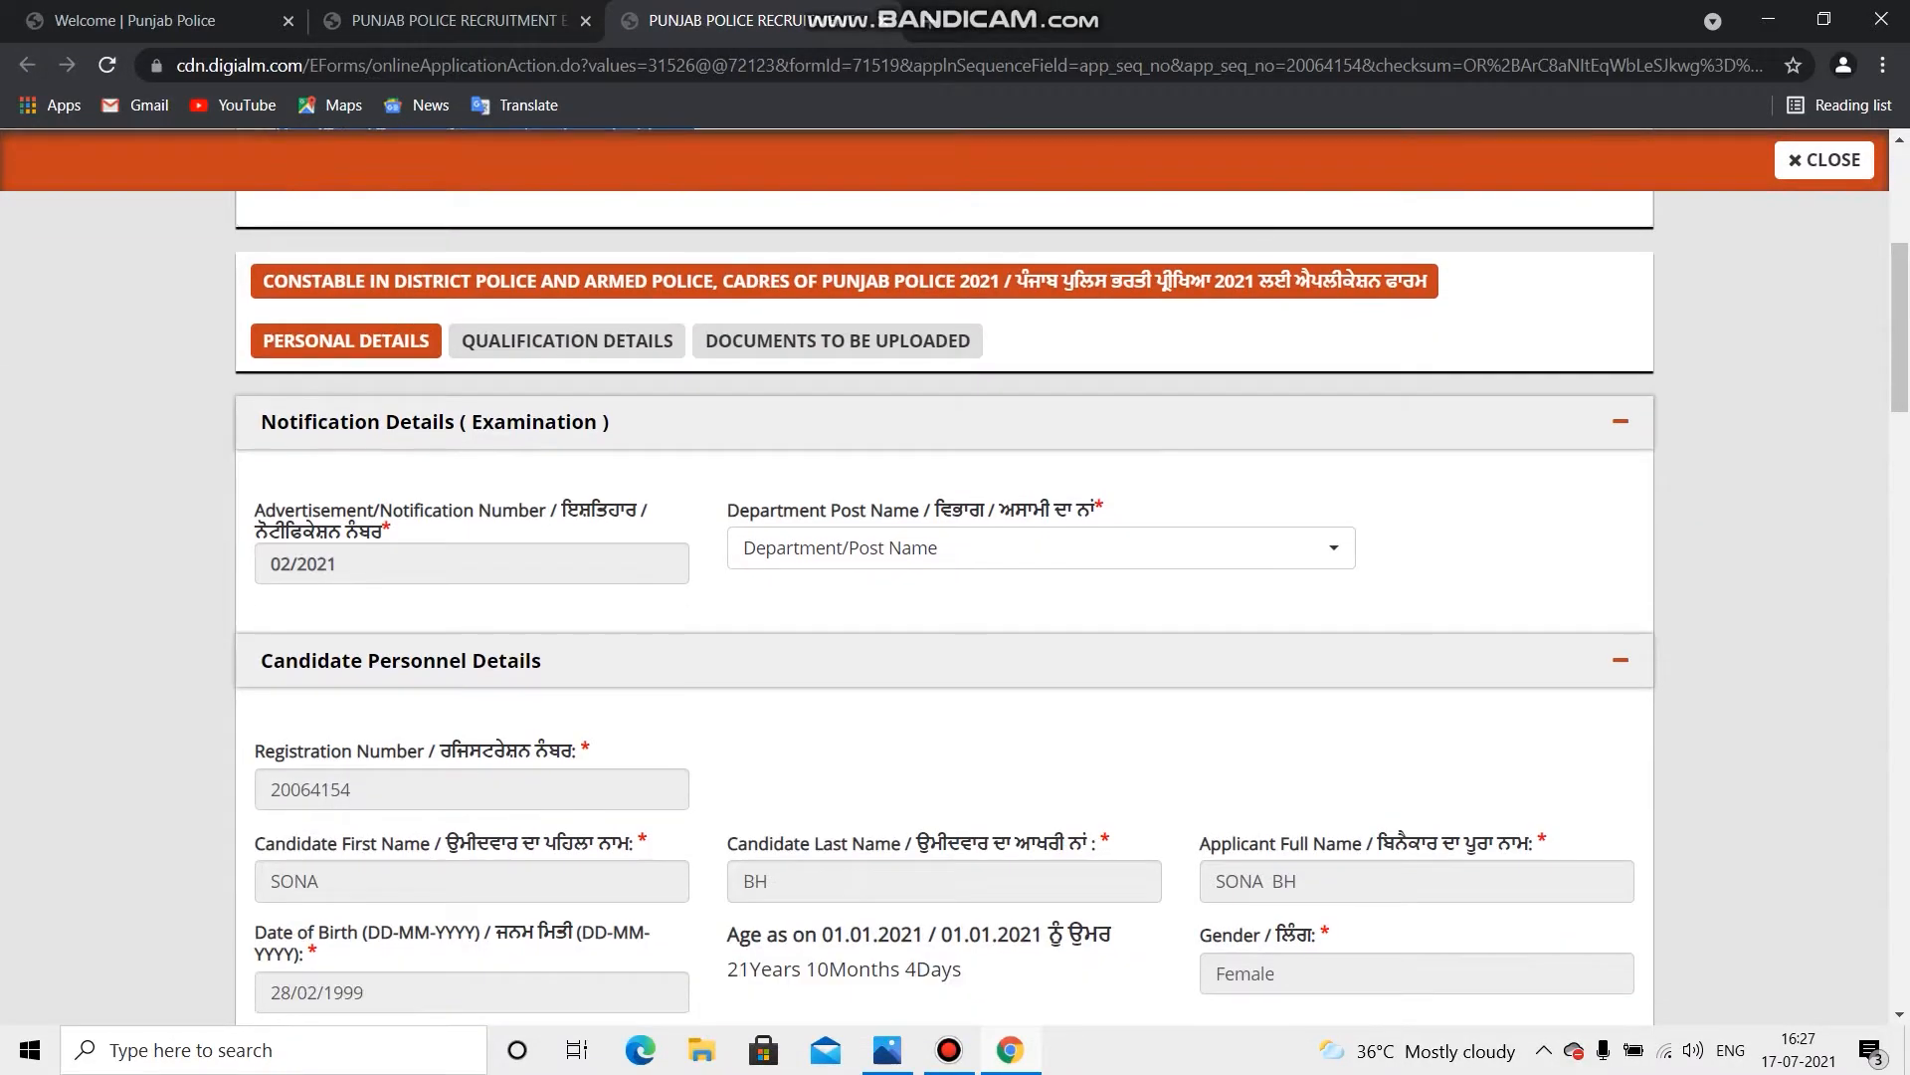
left_click(1041, 549)
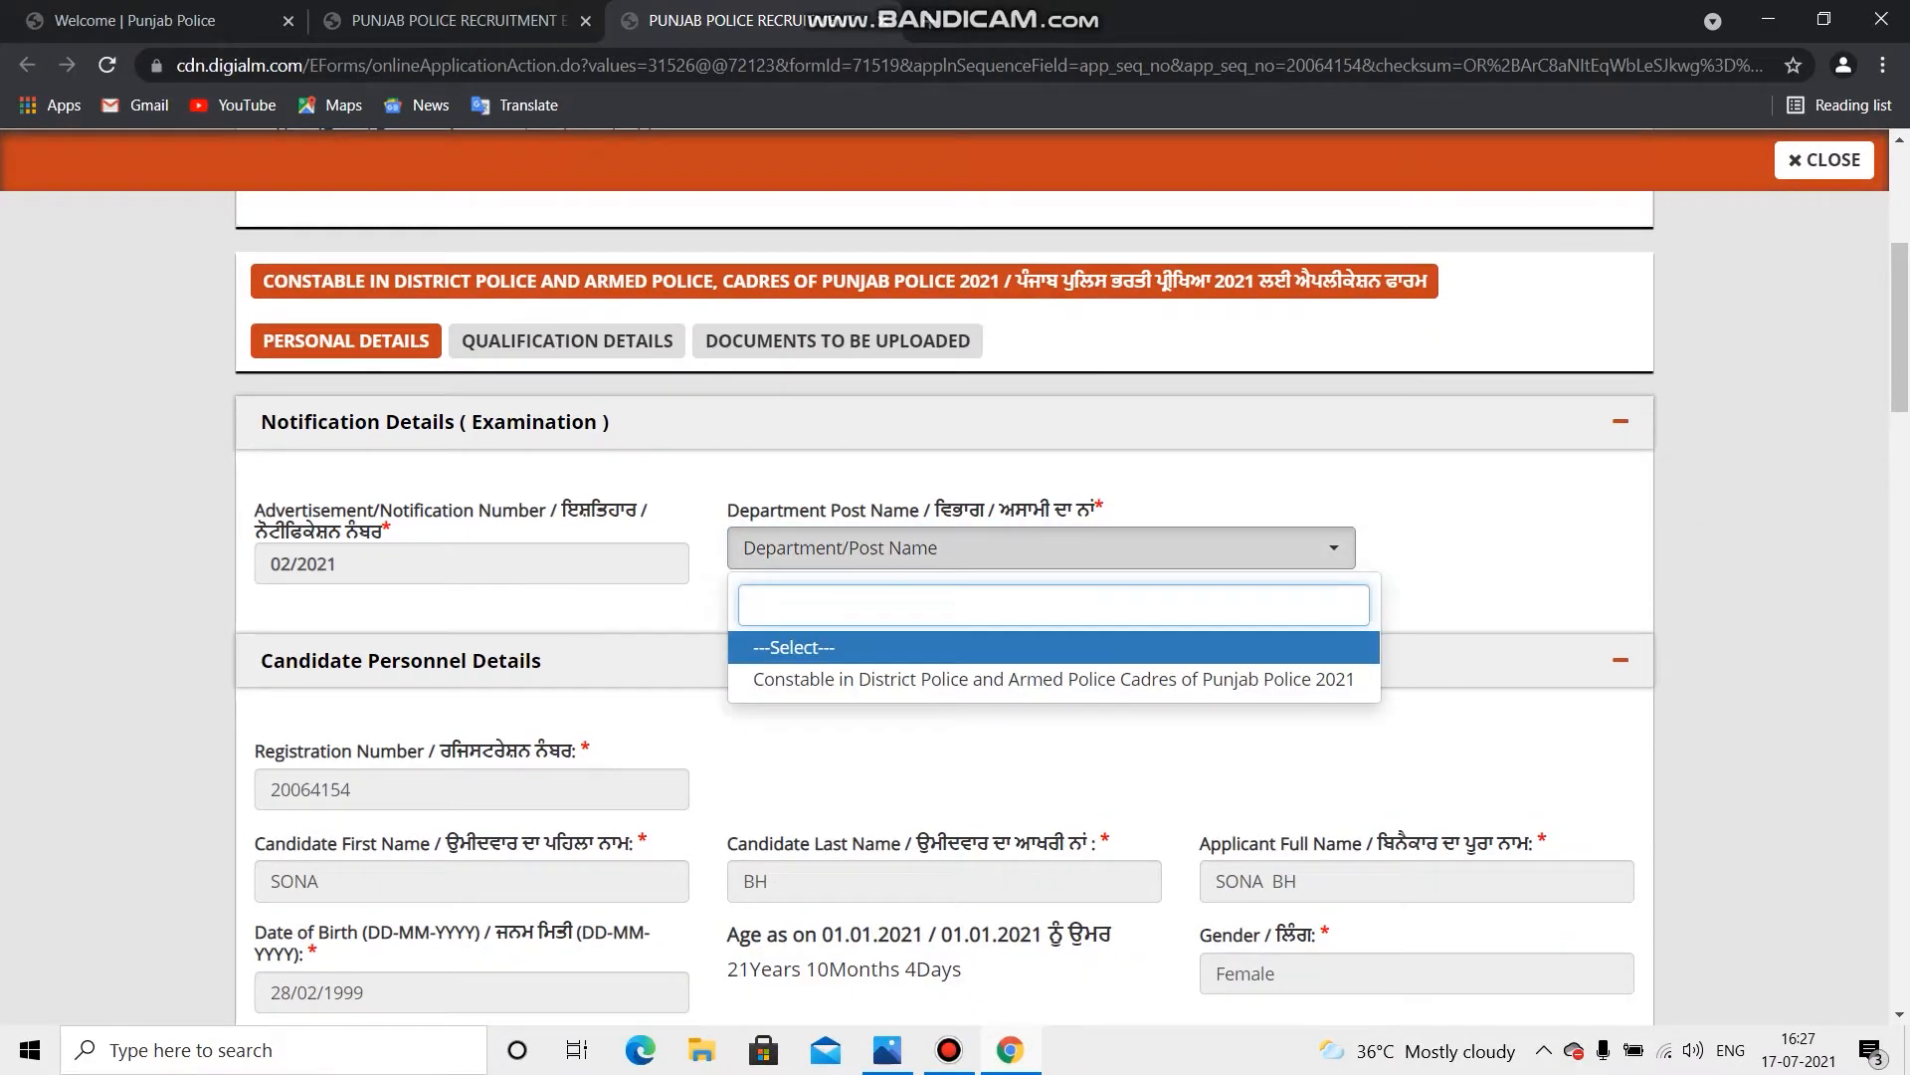
left_click(1054, 679)
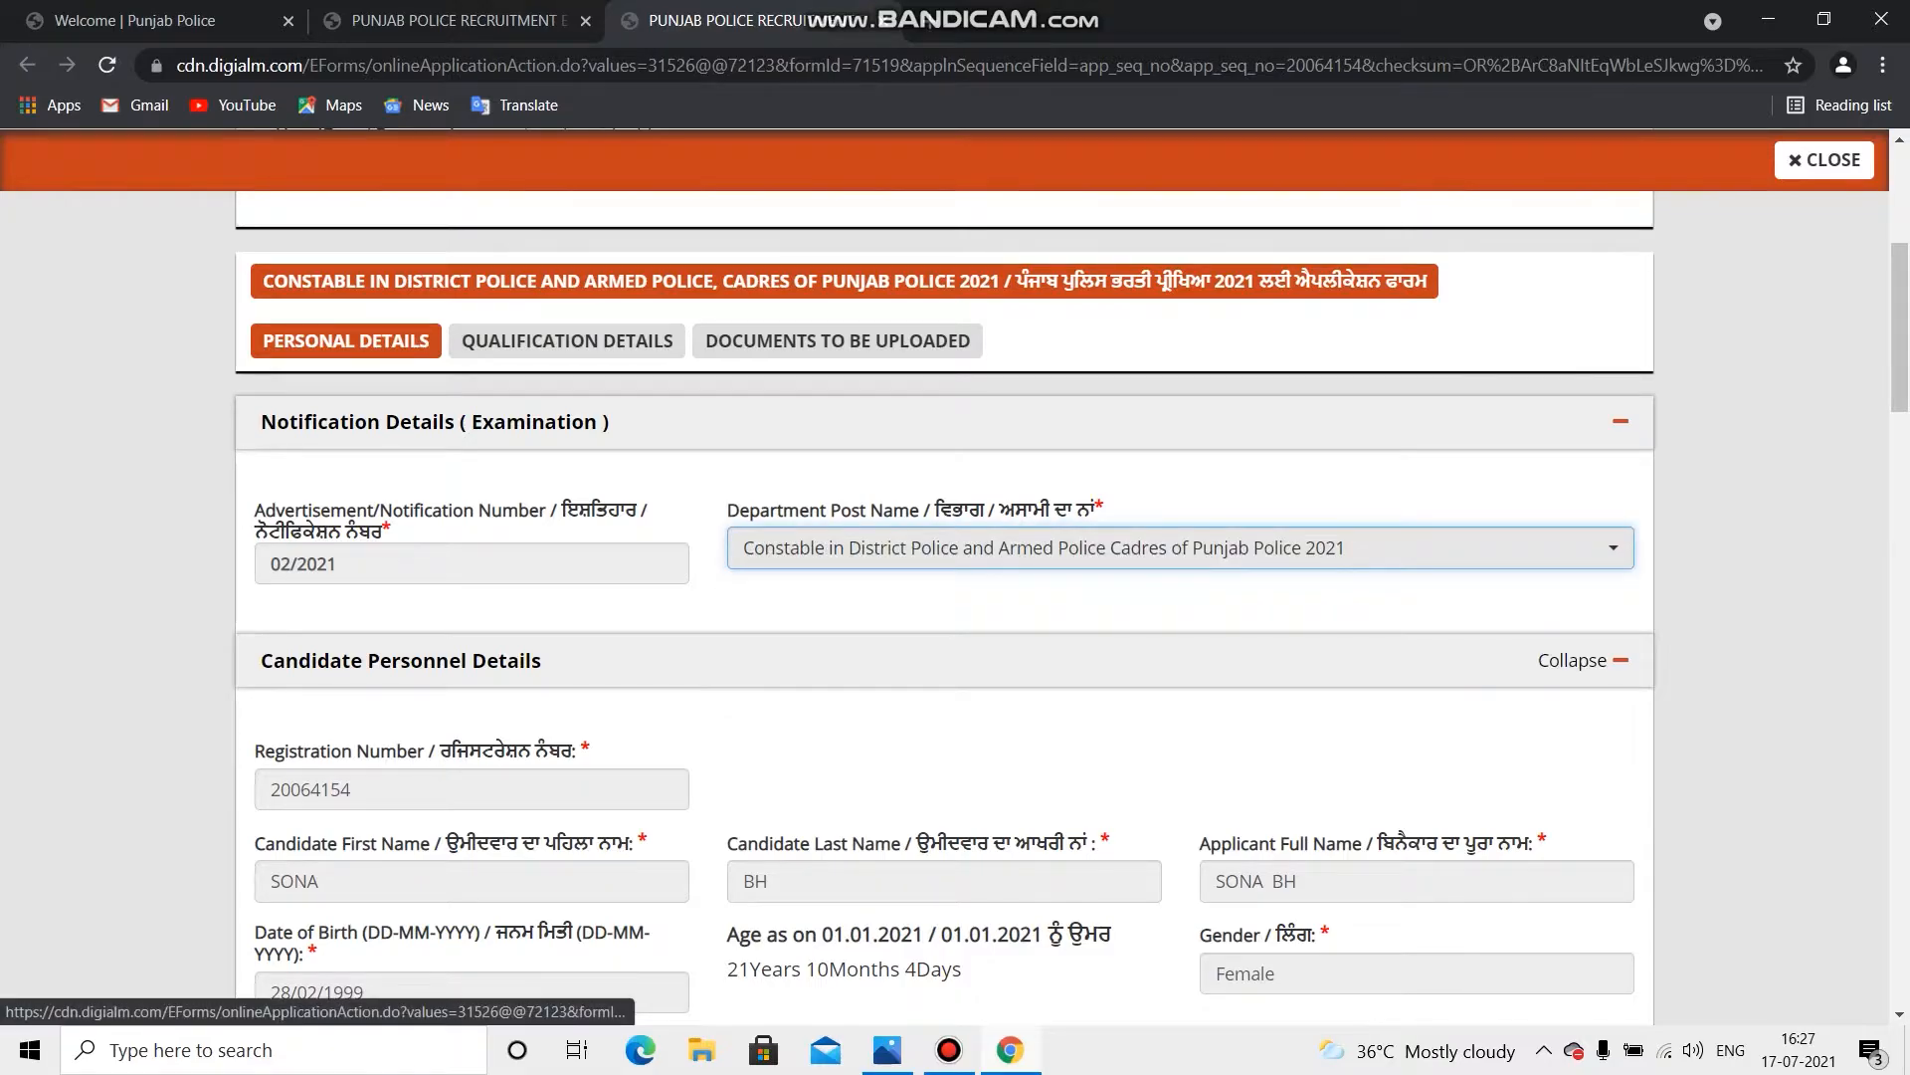
scroll(945, 597, "down", 4)
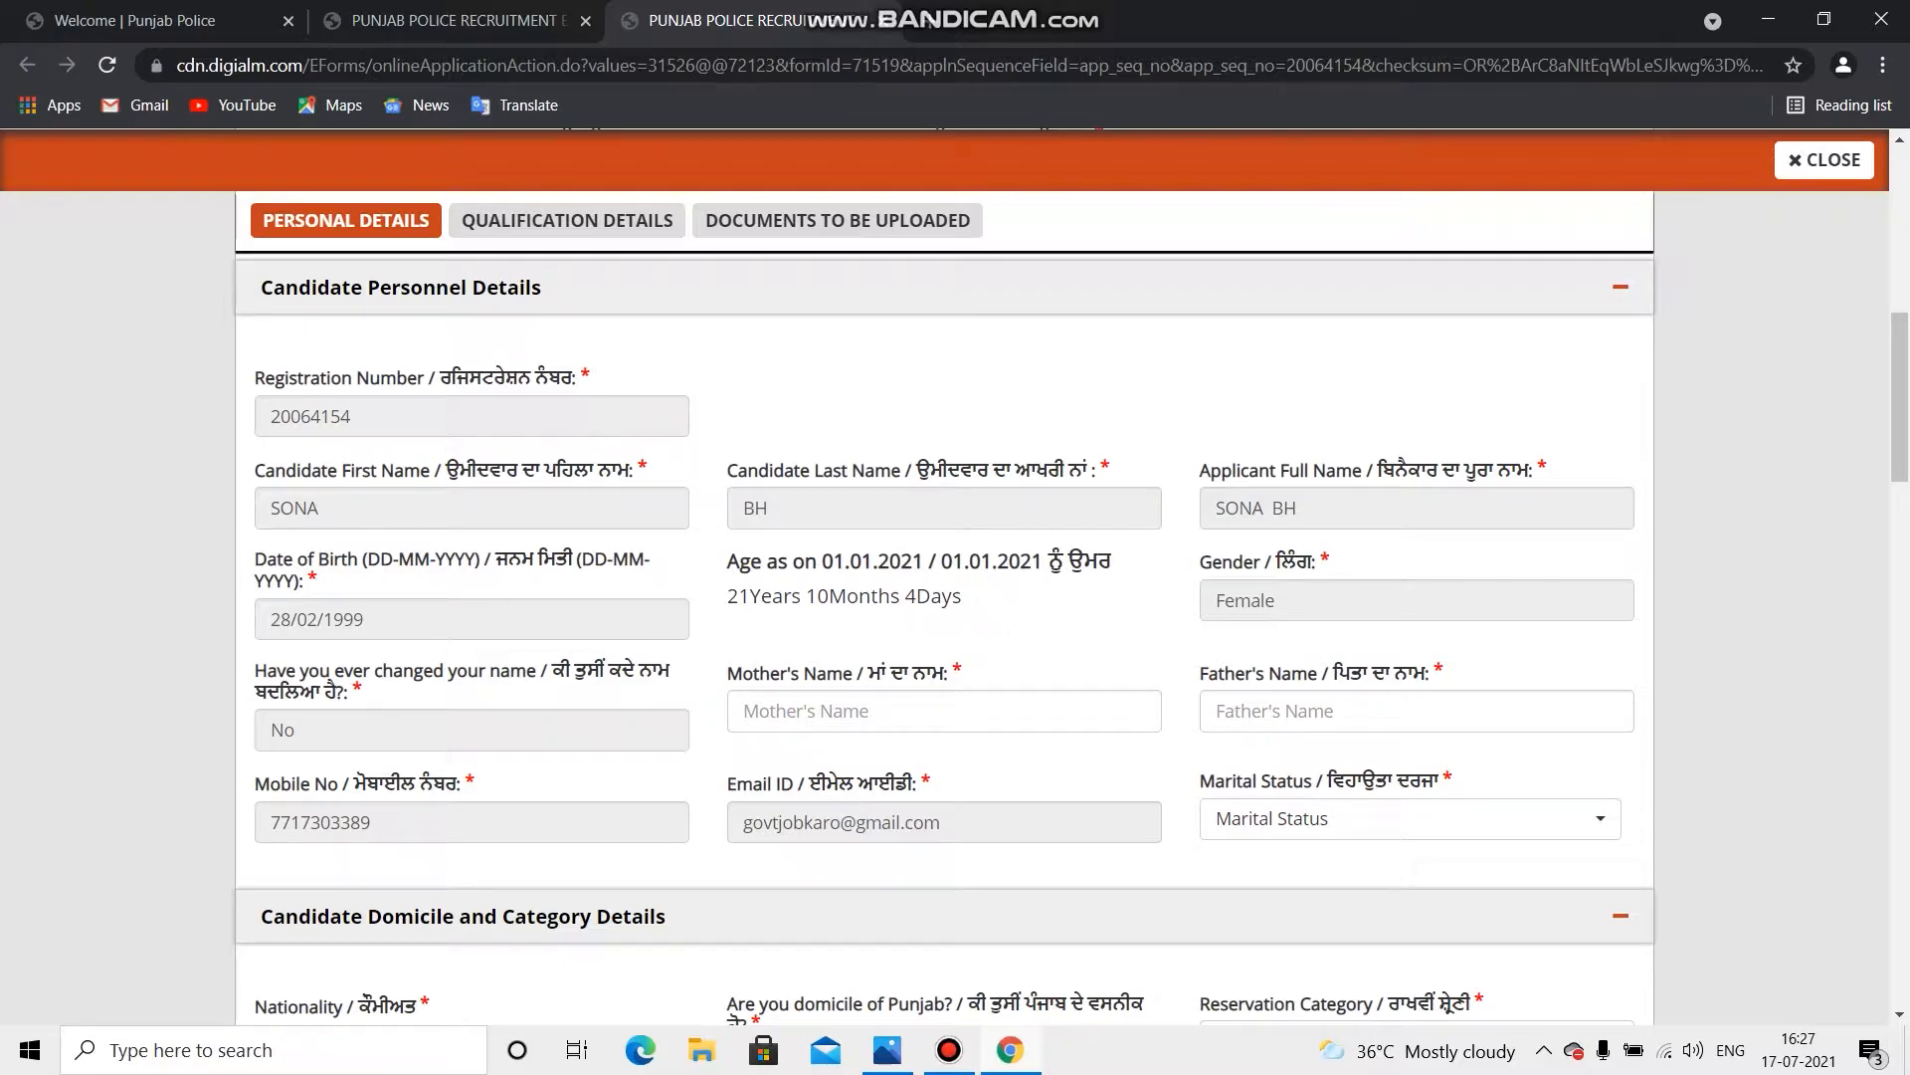
Step: Enter the mother's name and the father's name
scroll(945, 597, "down", 1)
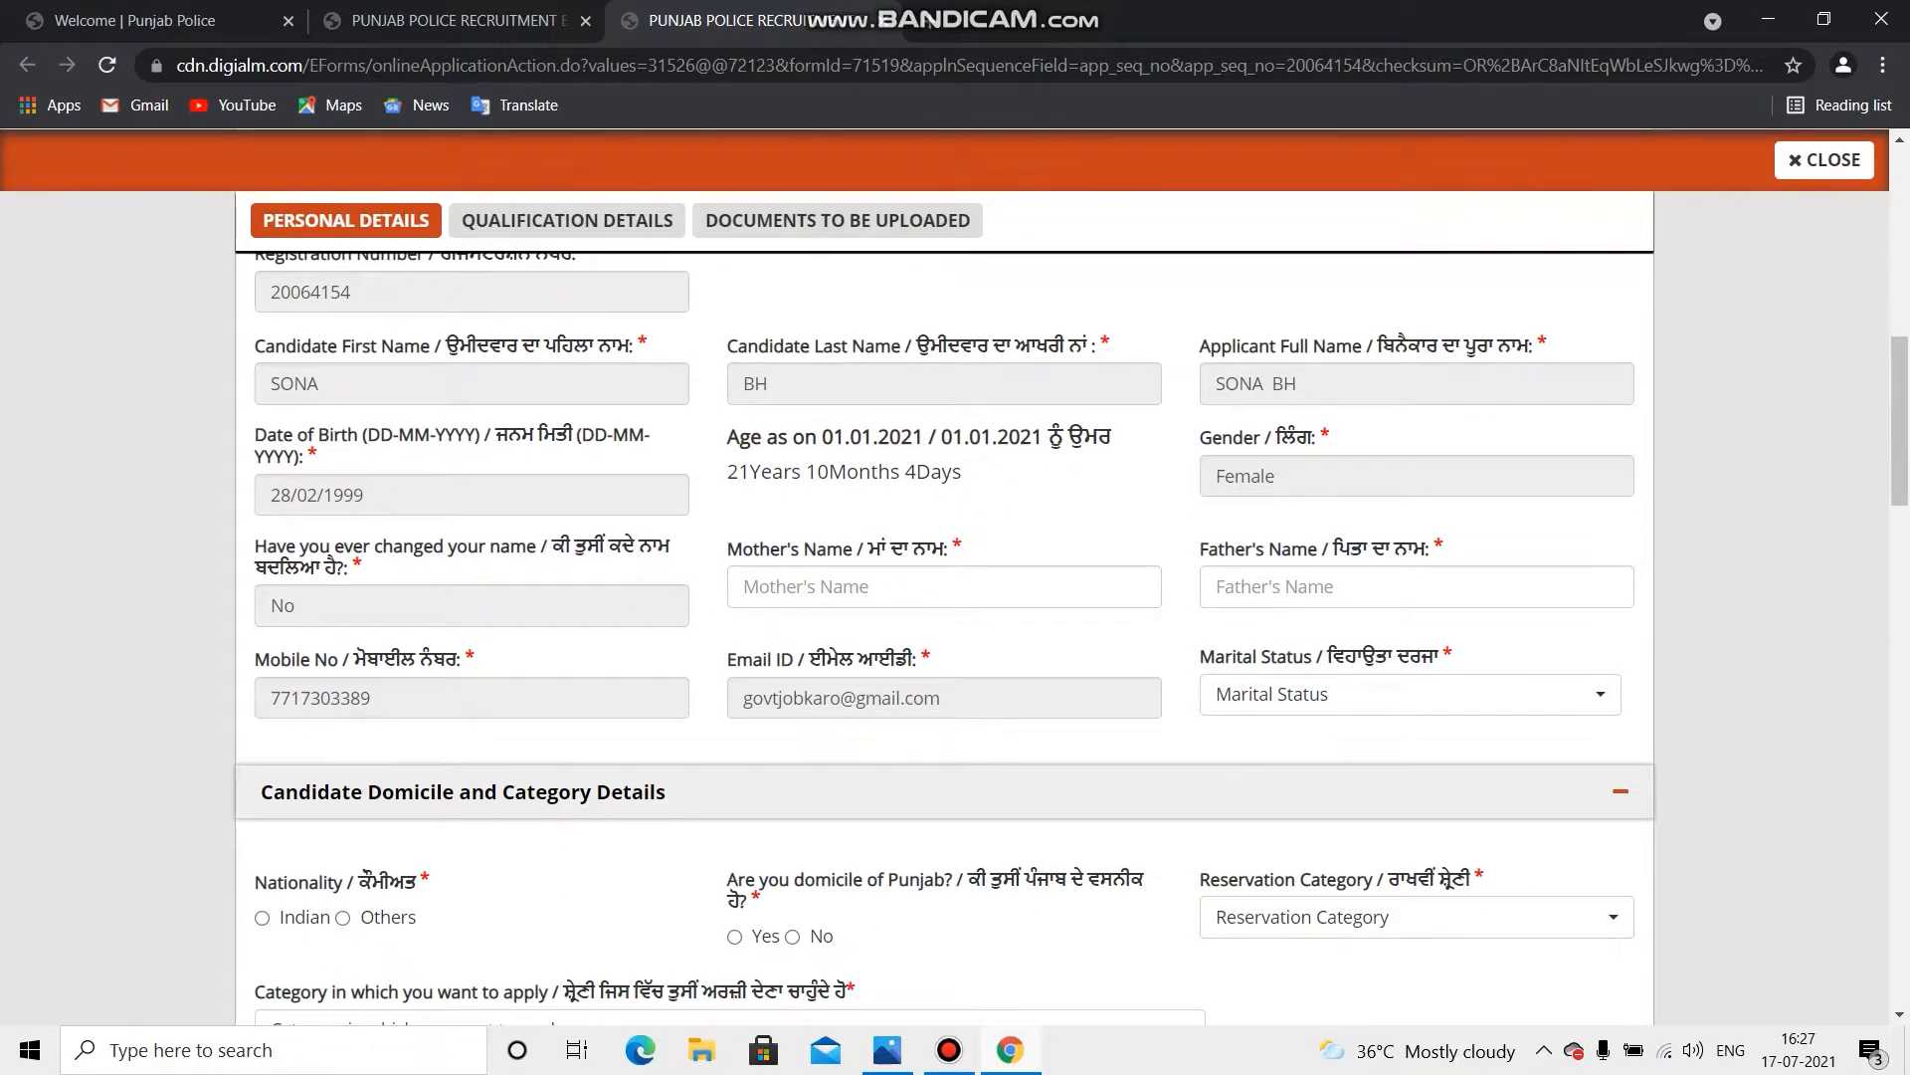
left_click(945, 587)
type("mother")
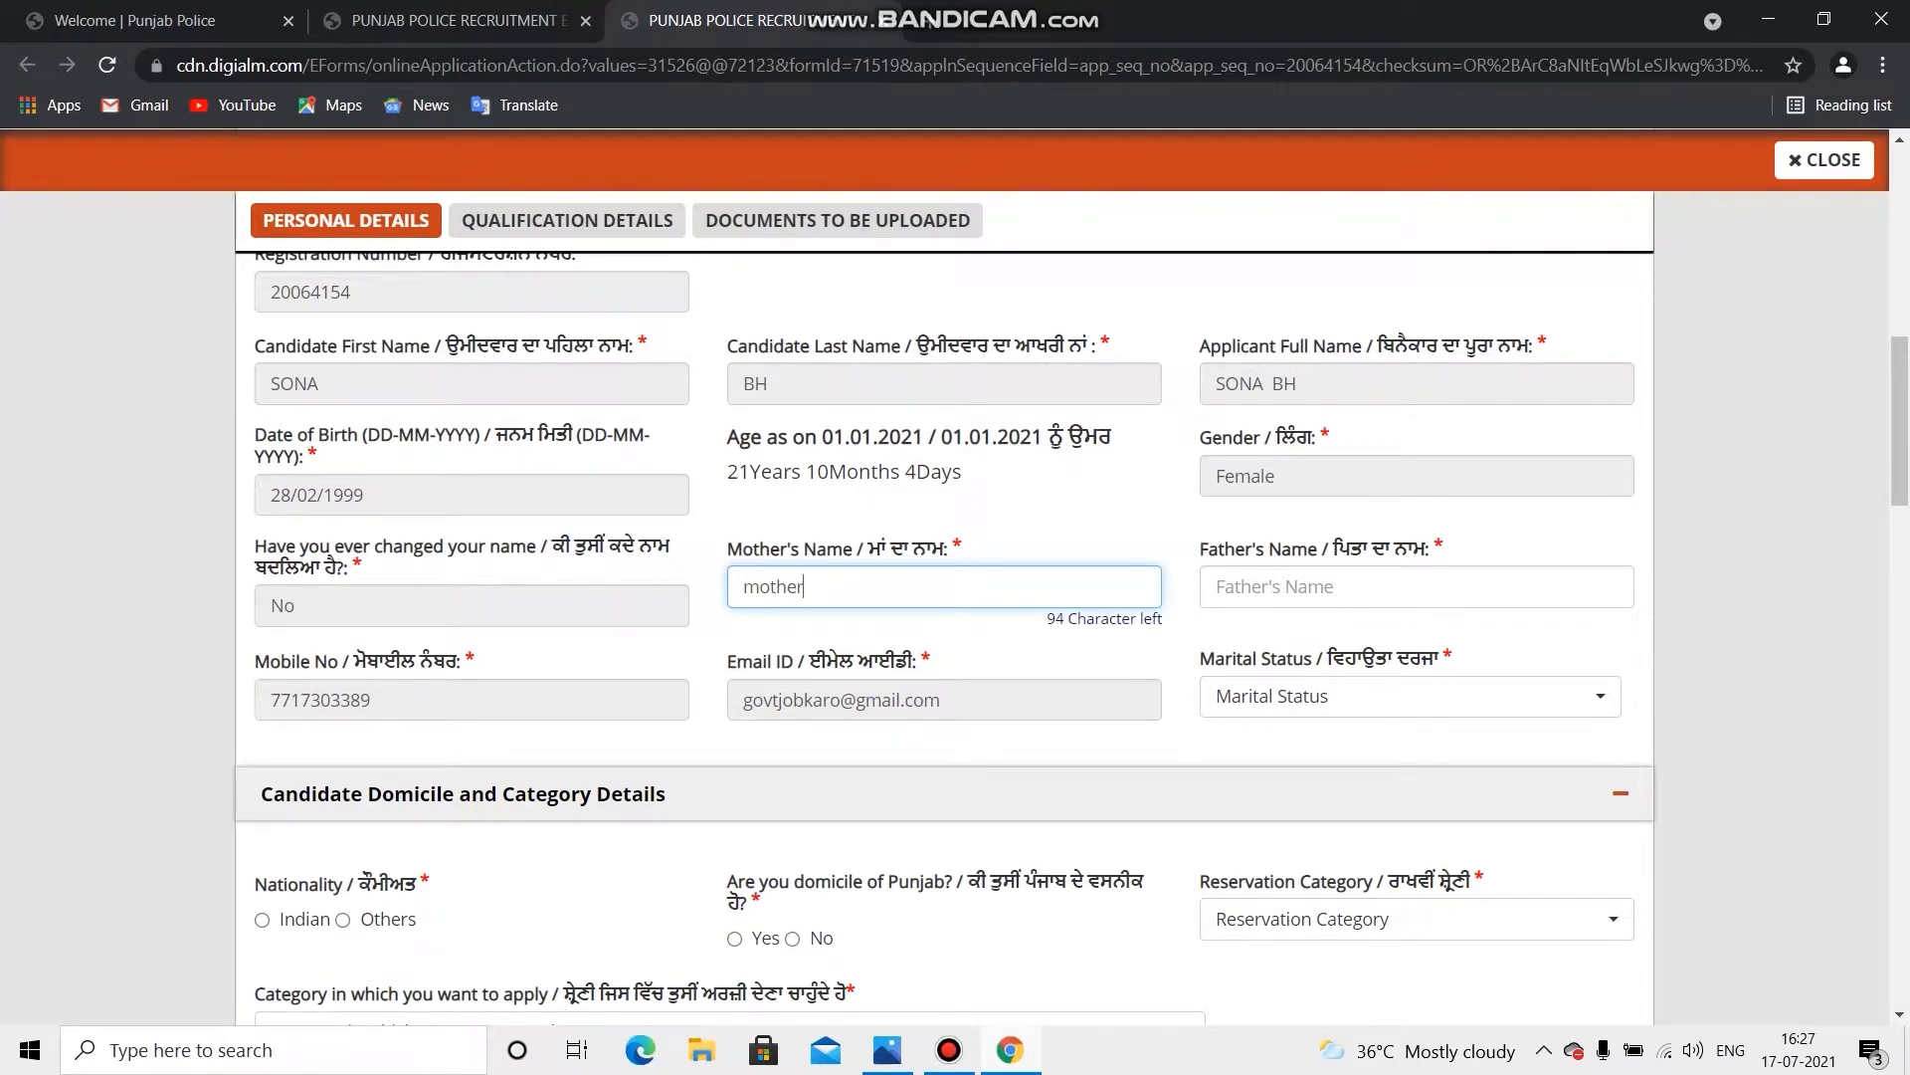
left_click(1417, 587)
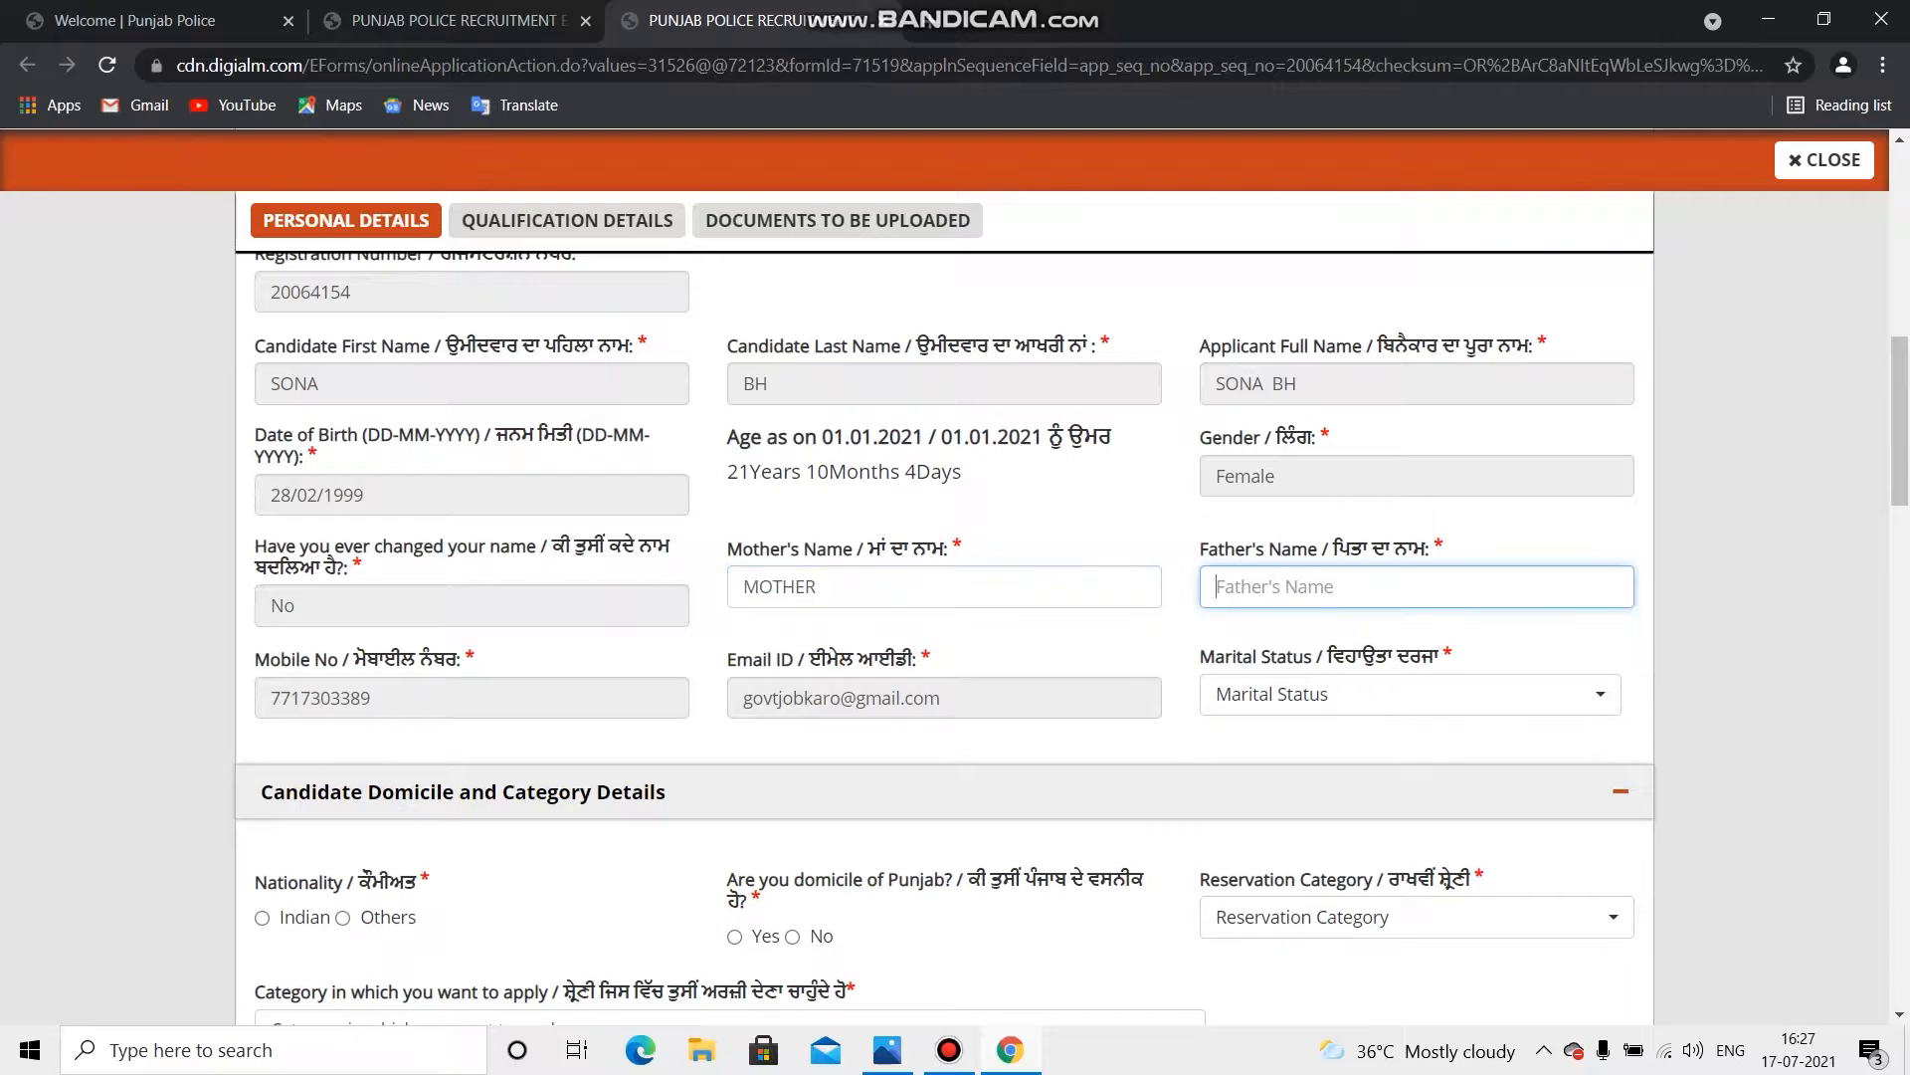
type("father")
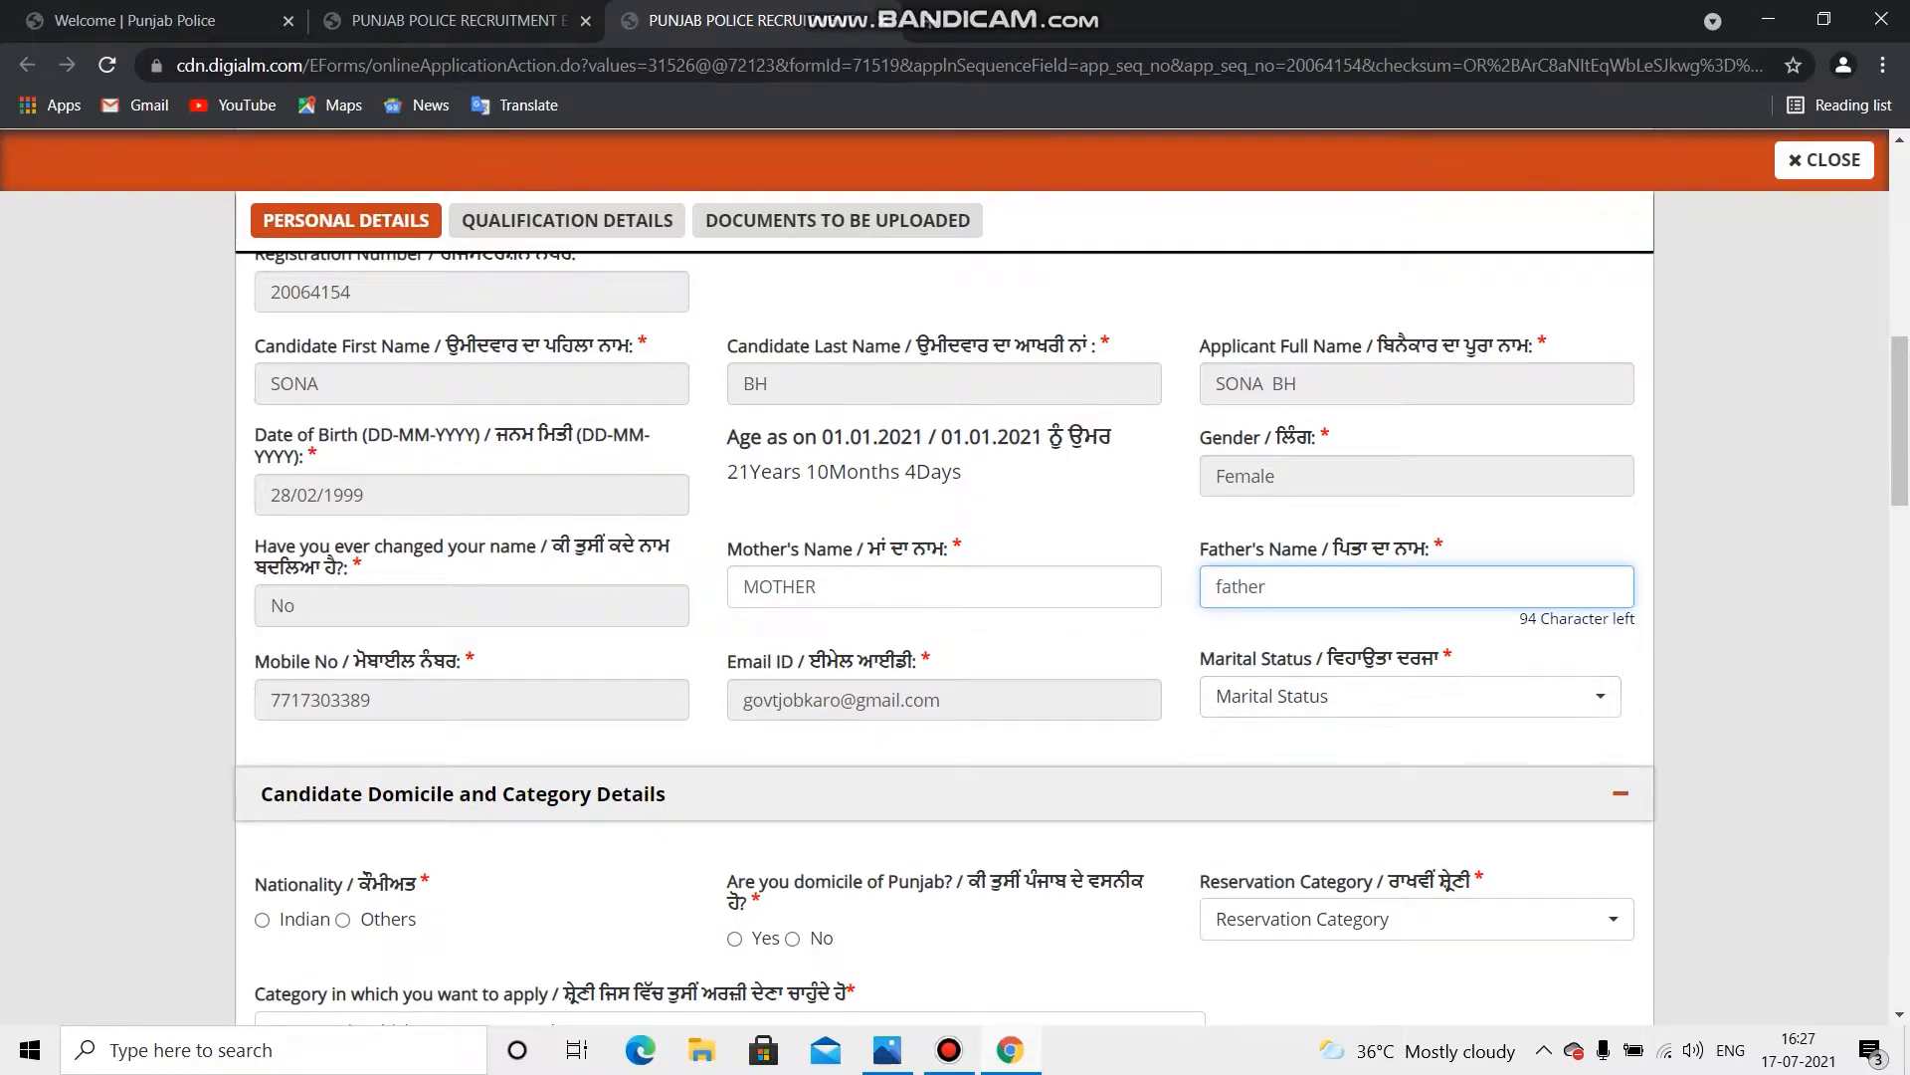
Step: Set marital status to Unmarried and nationality to Indian
left_click(1410, 696)
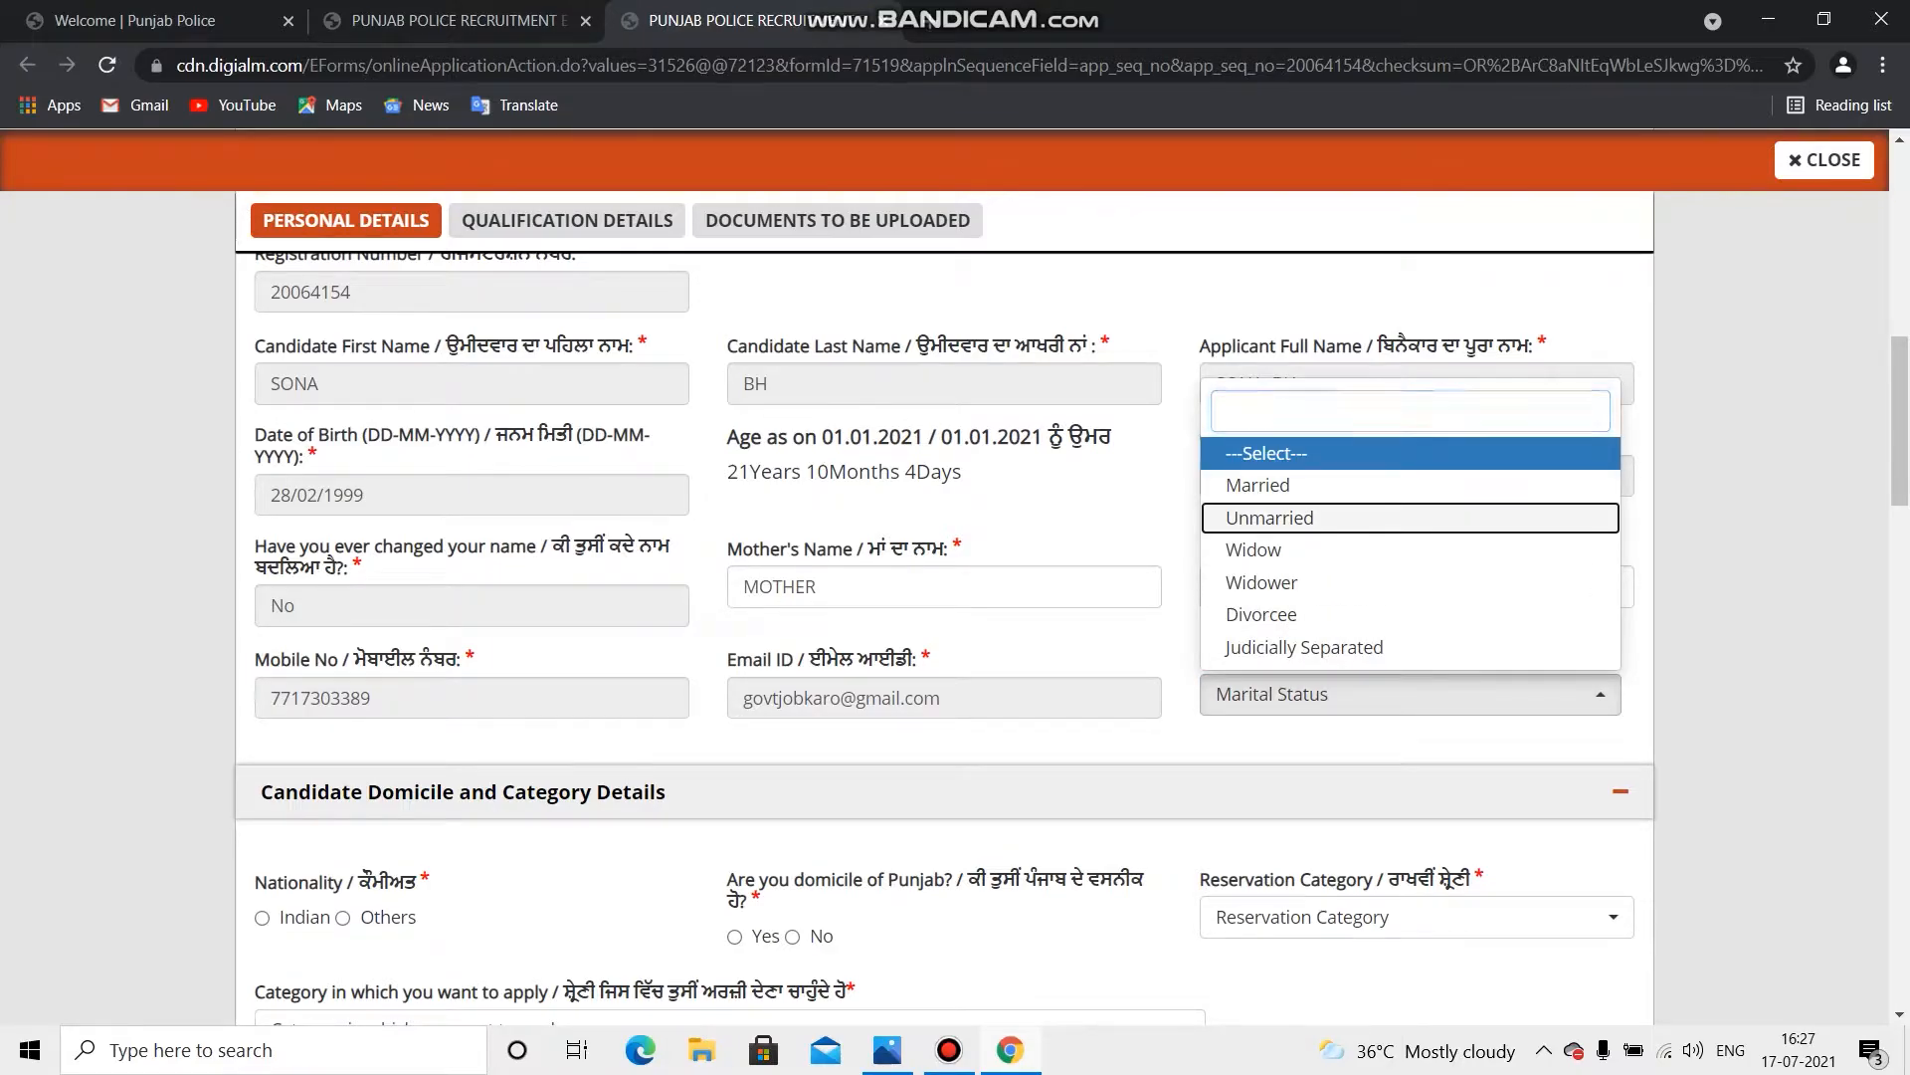
left_click(1270, 517)
scroll(955, 577, "down", 3)
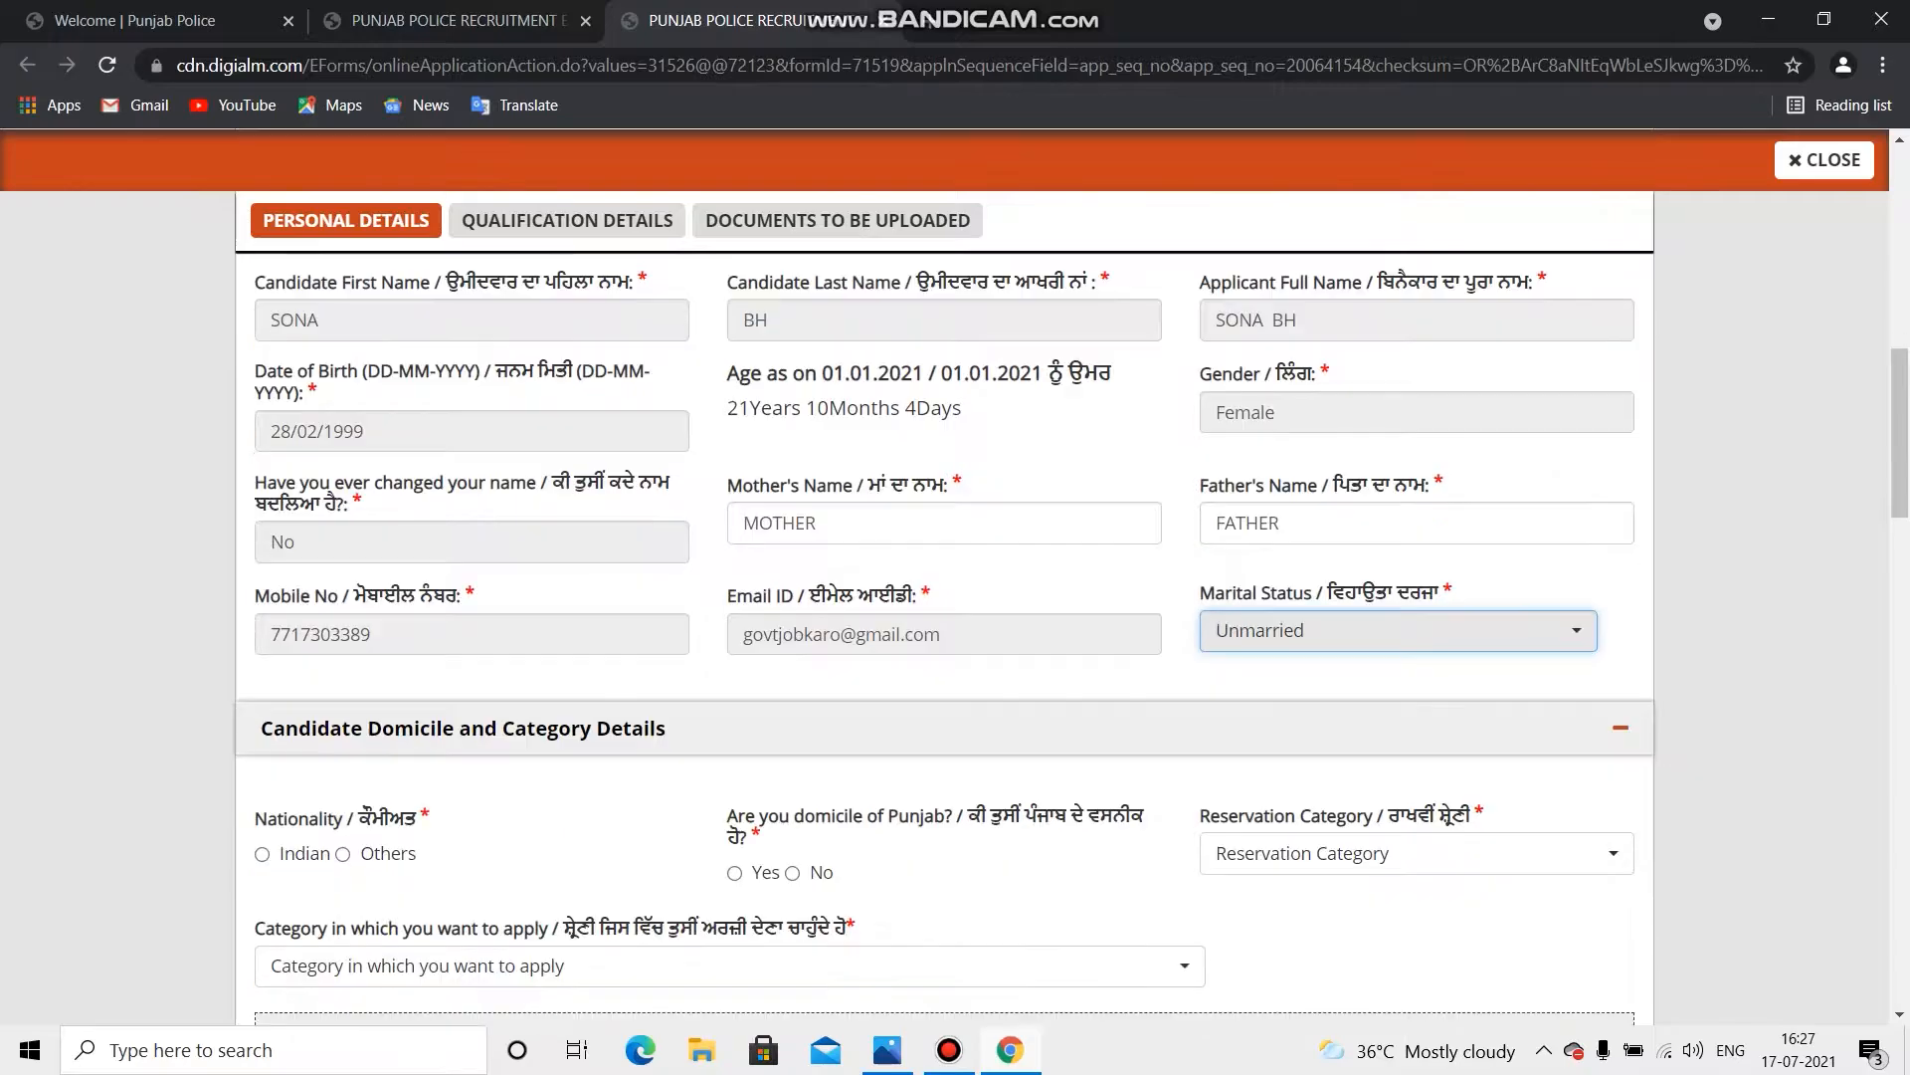
scroll(956, 577, "down", 1)
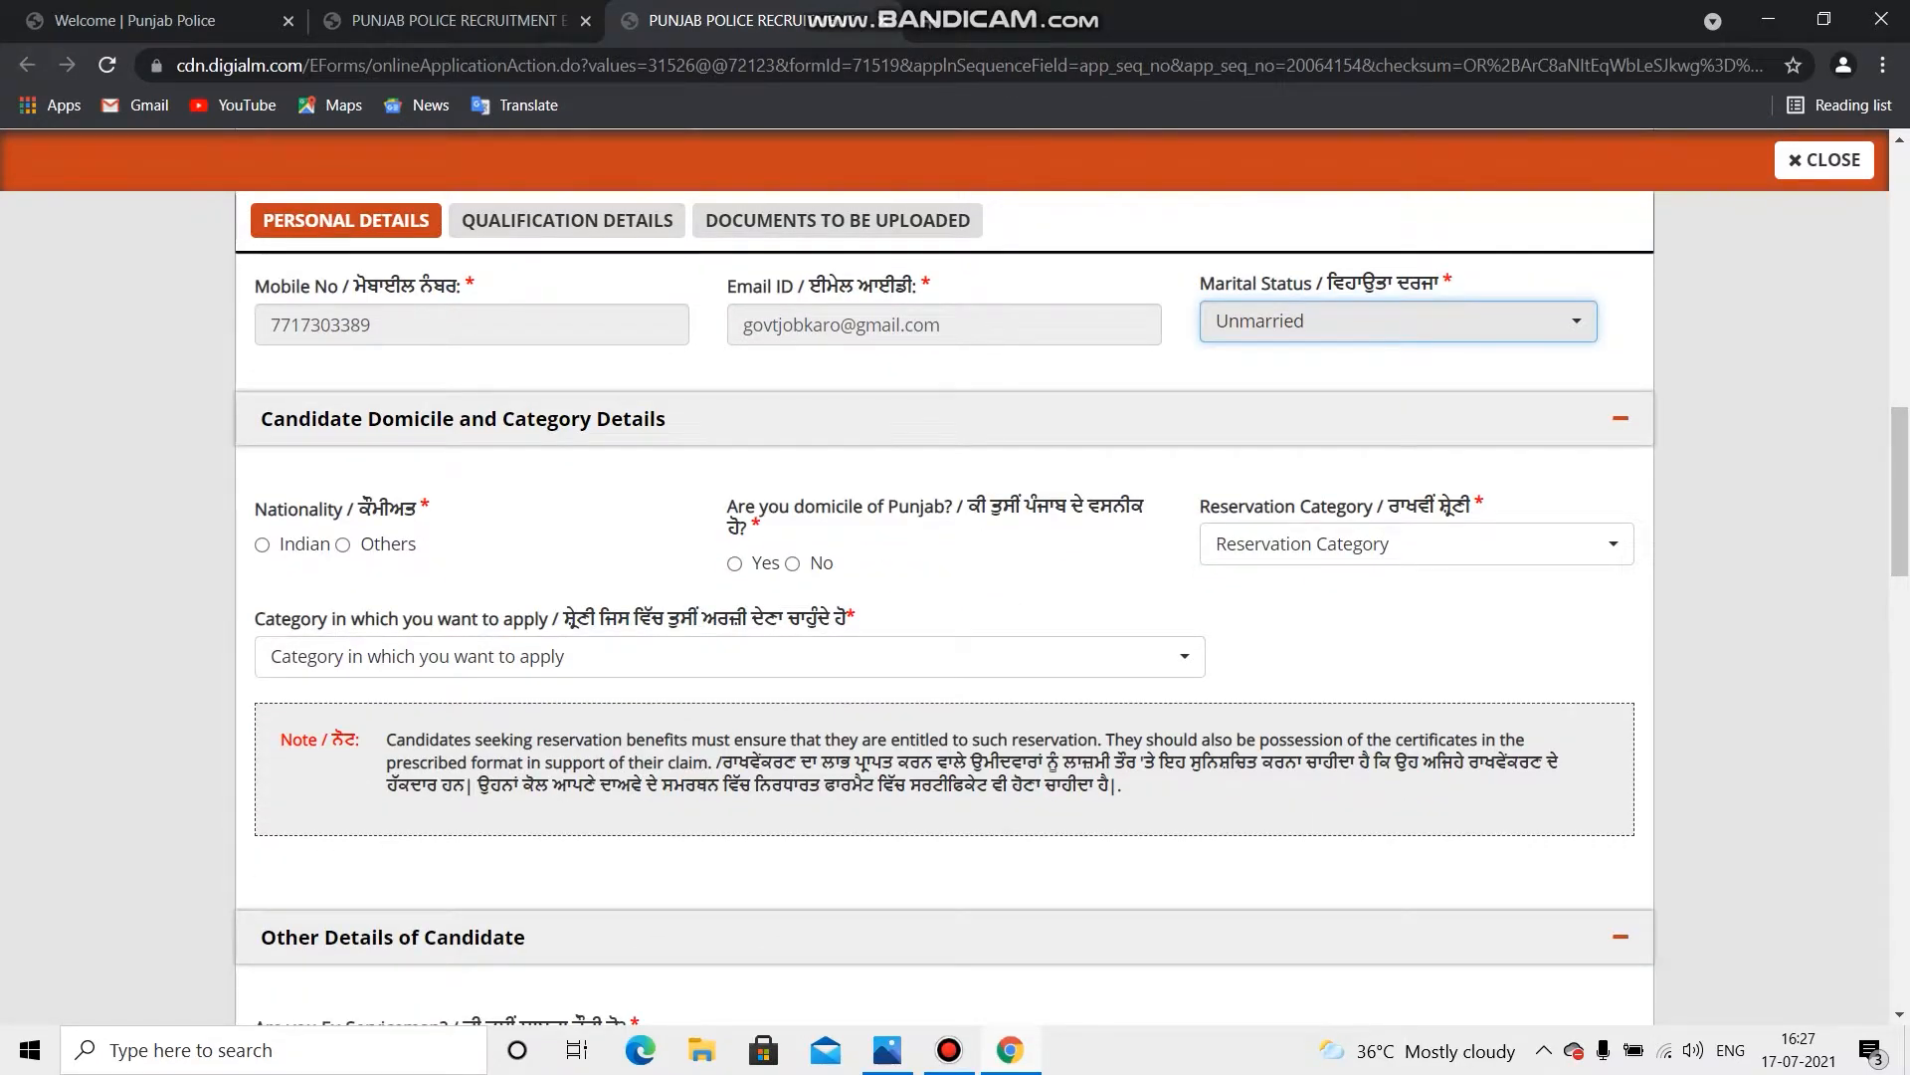
left_click(263, 545)
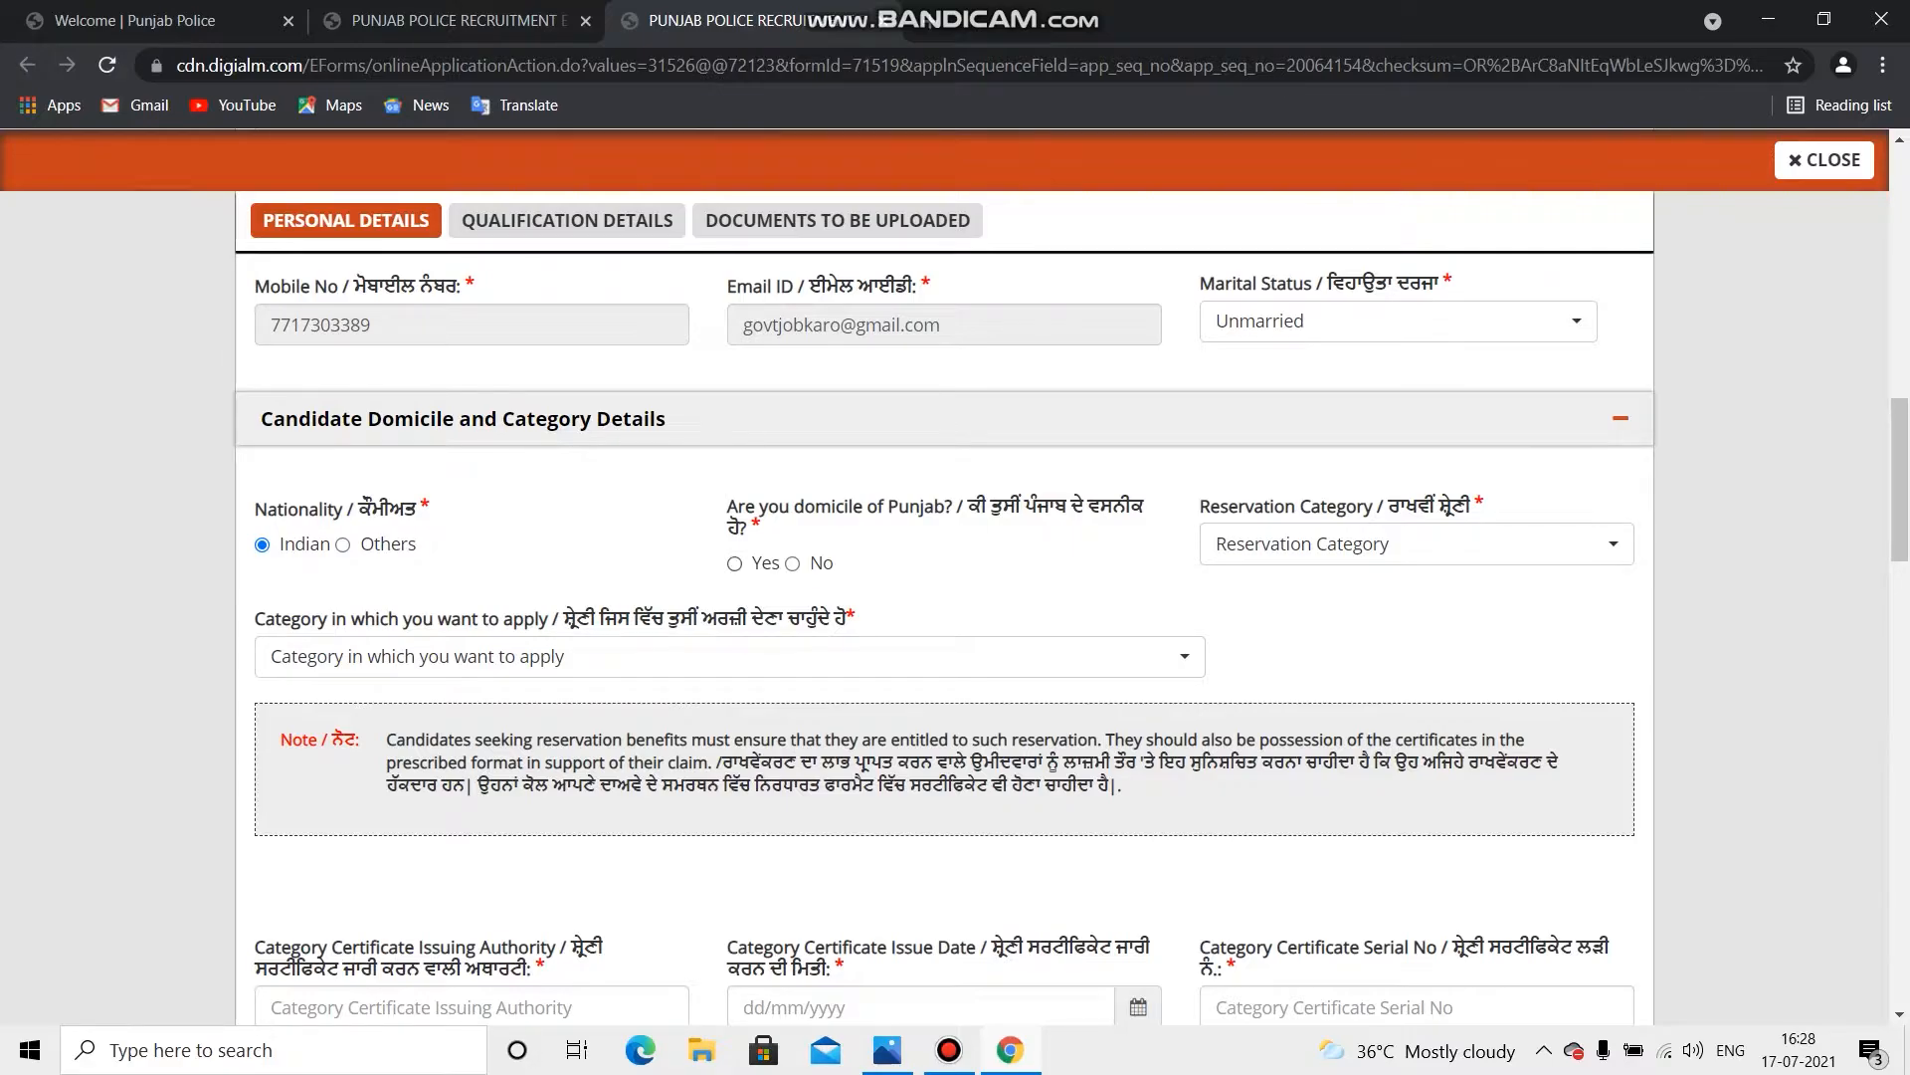
Step: Answer Yes to Punjab domicile and pick General (UR) for reservation and application categories
left_click(735, 564)
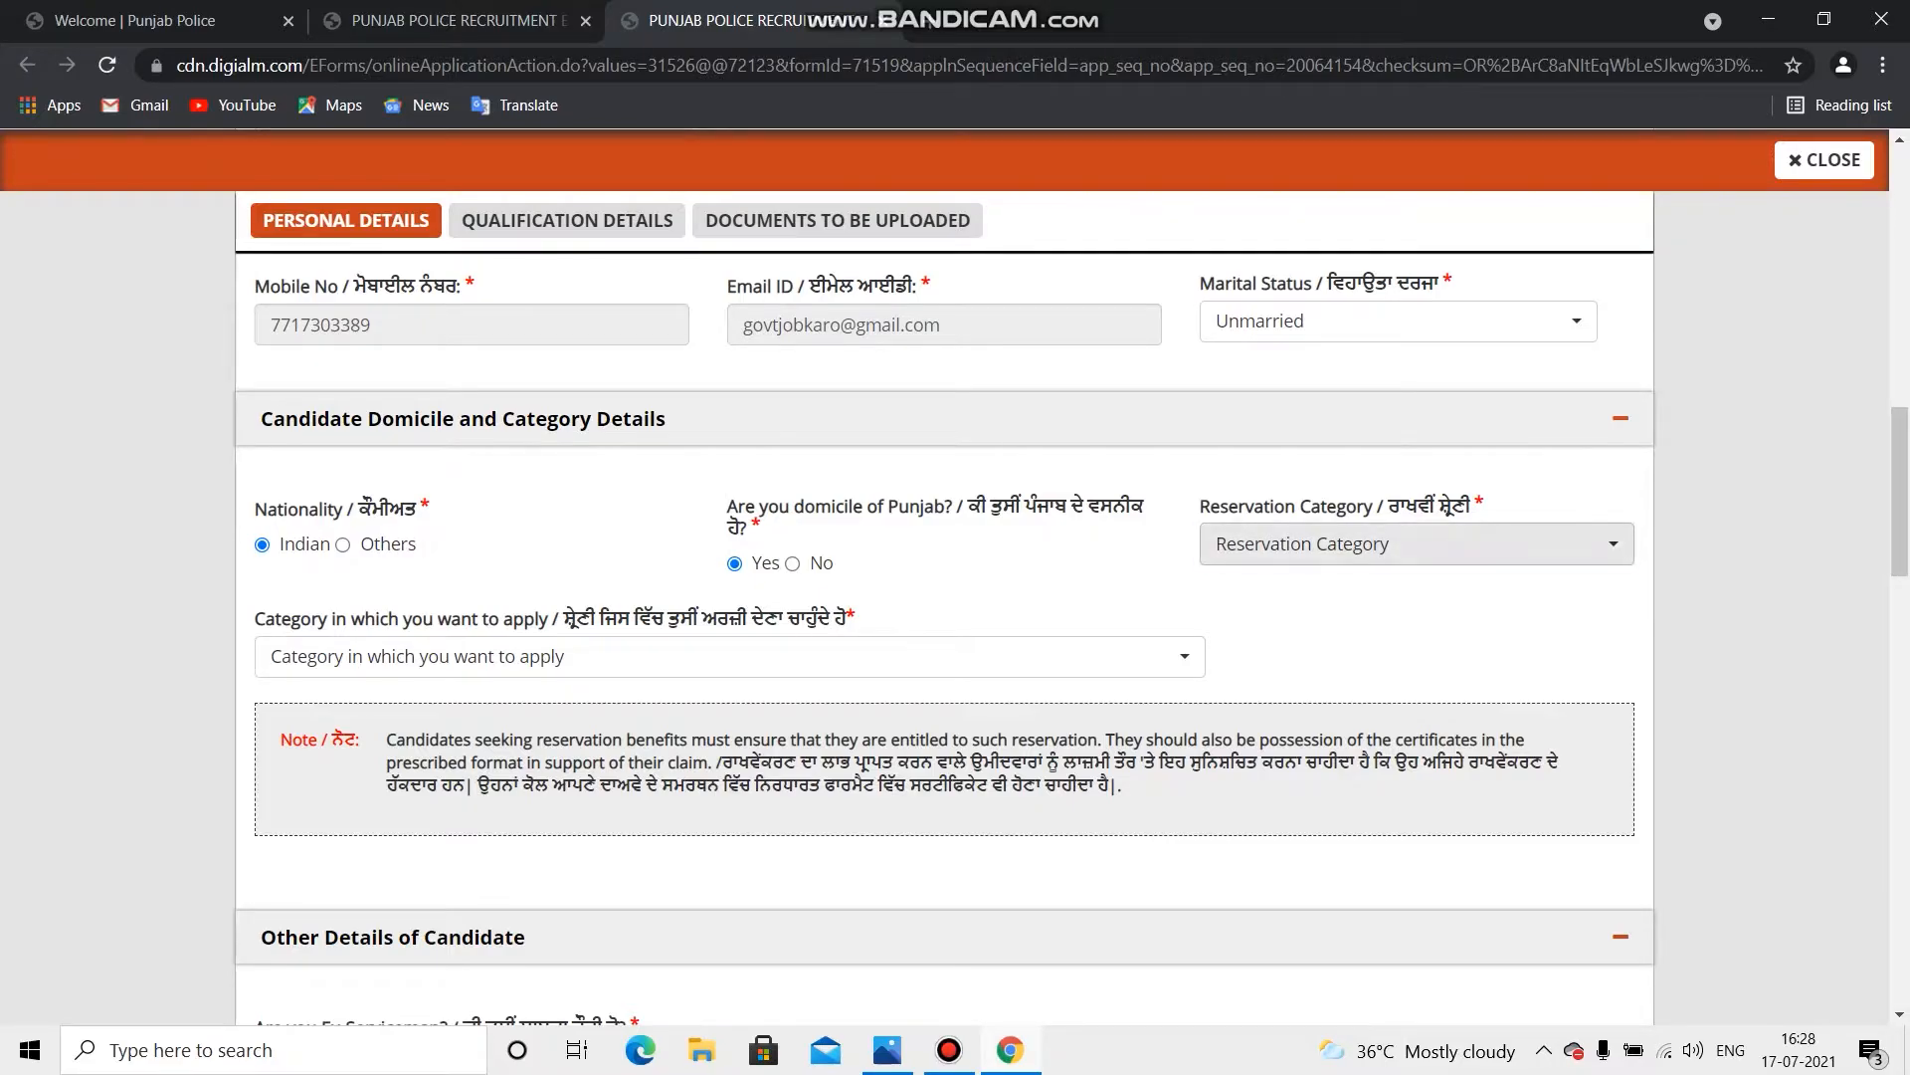
left_click(1412, 547)
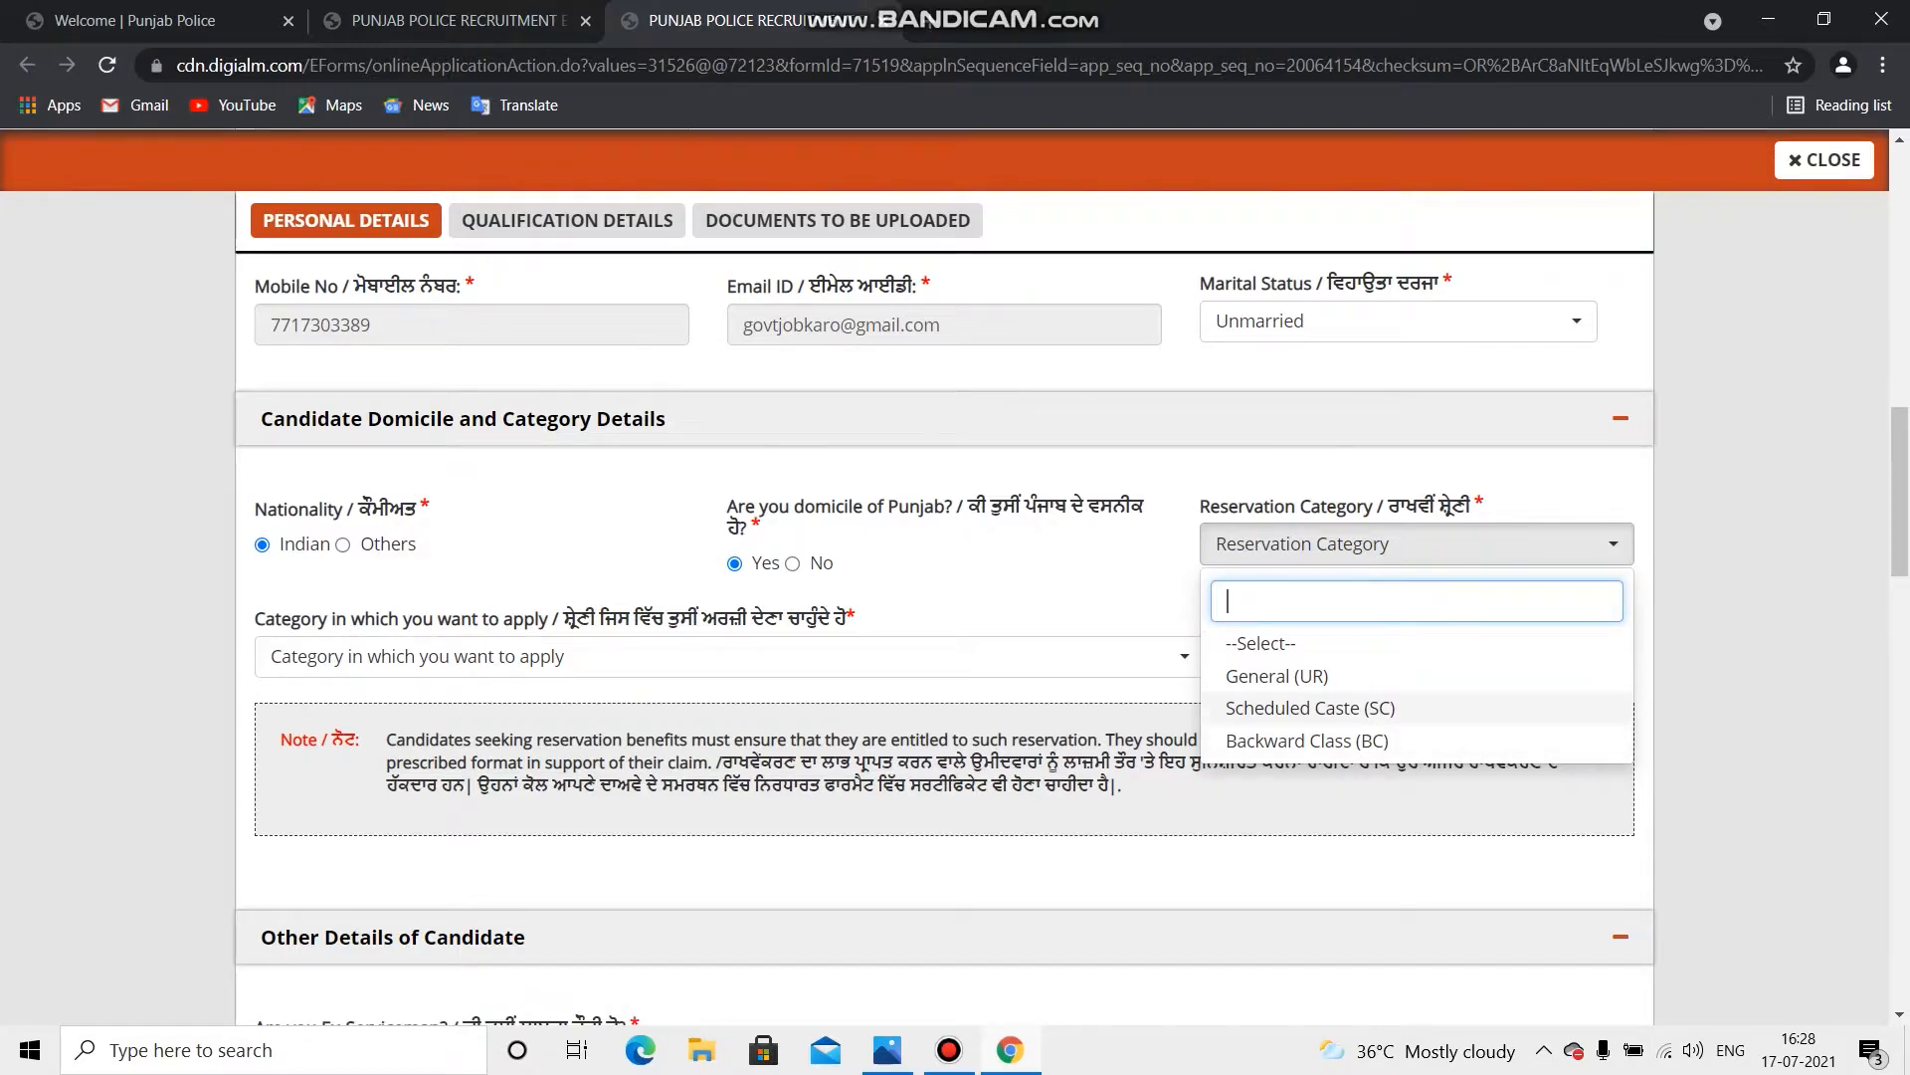
left_click(1294, 675)
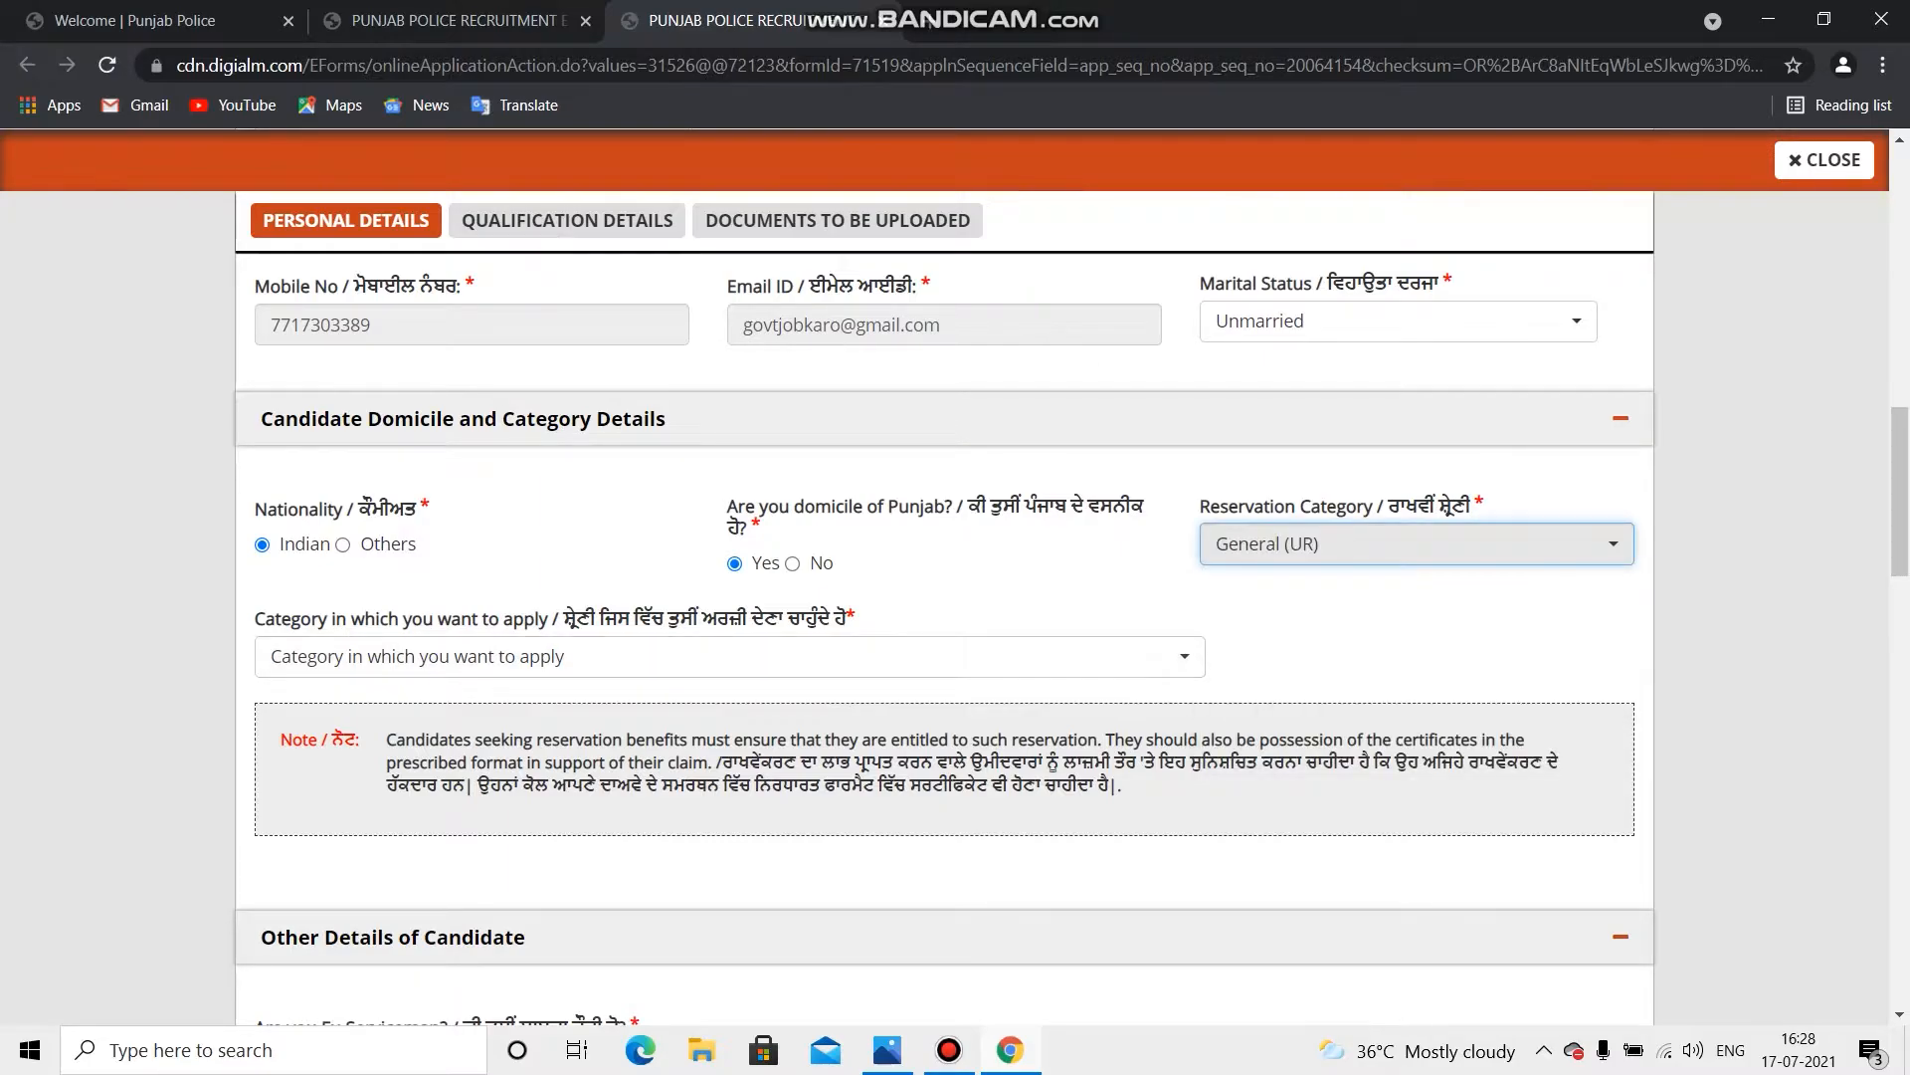
left_click(478, 656)
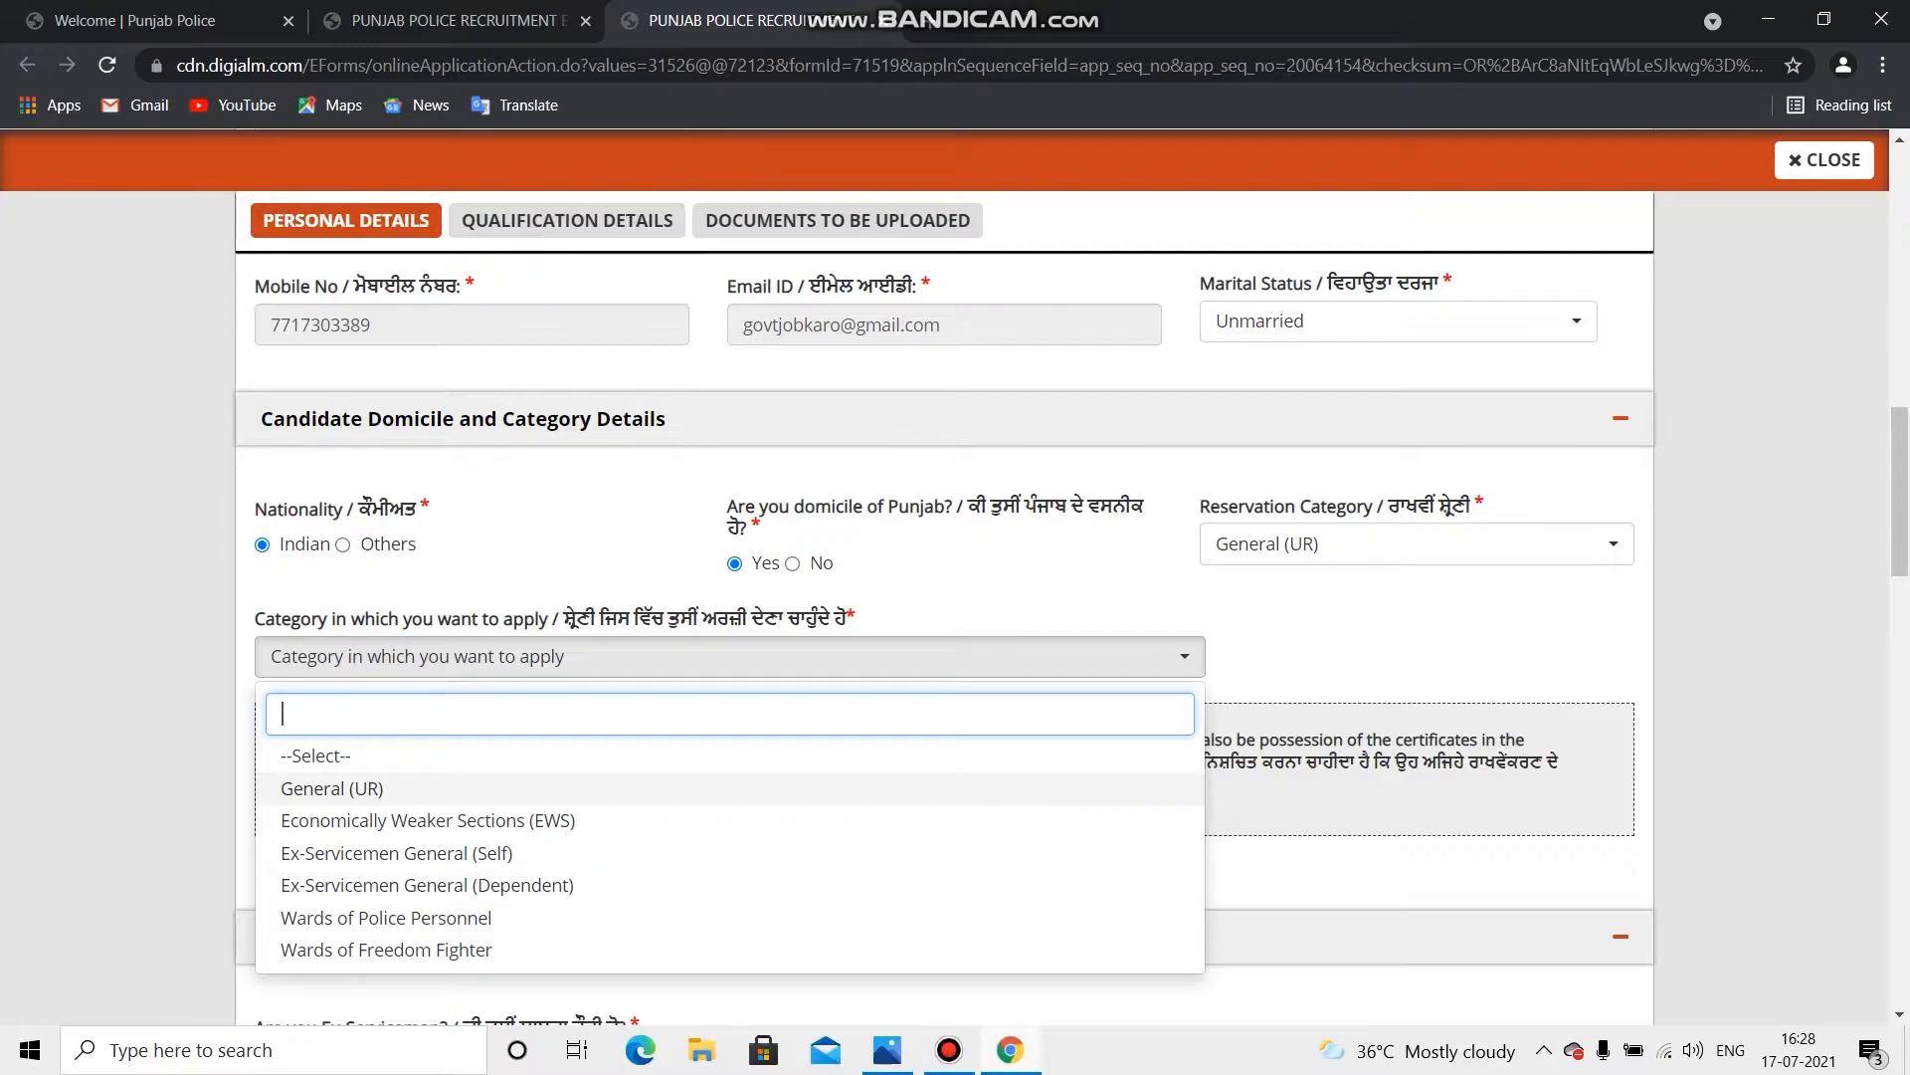
left_click(332, 789)
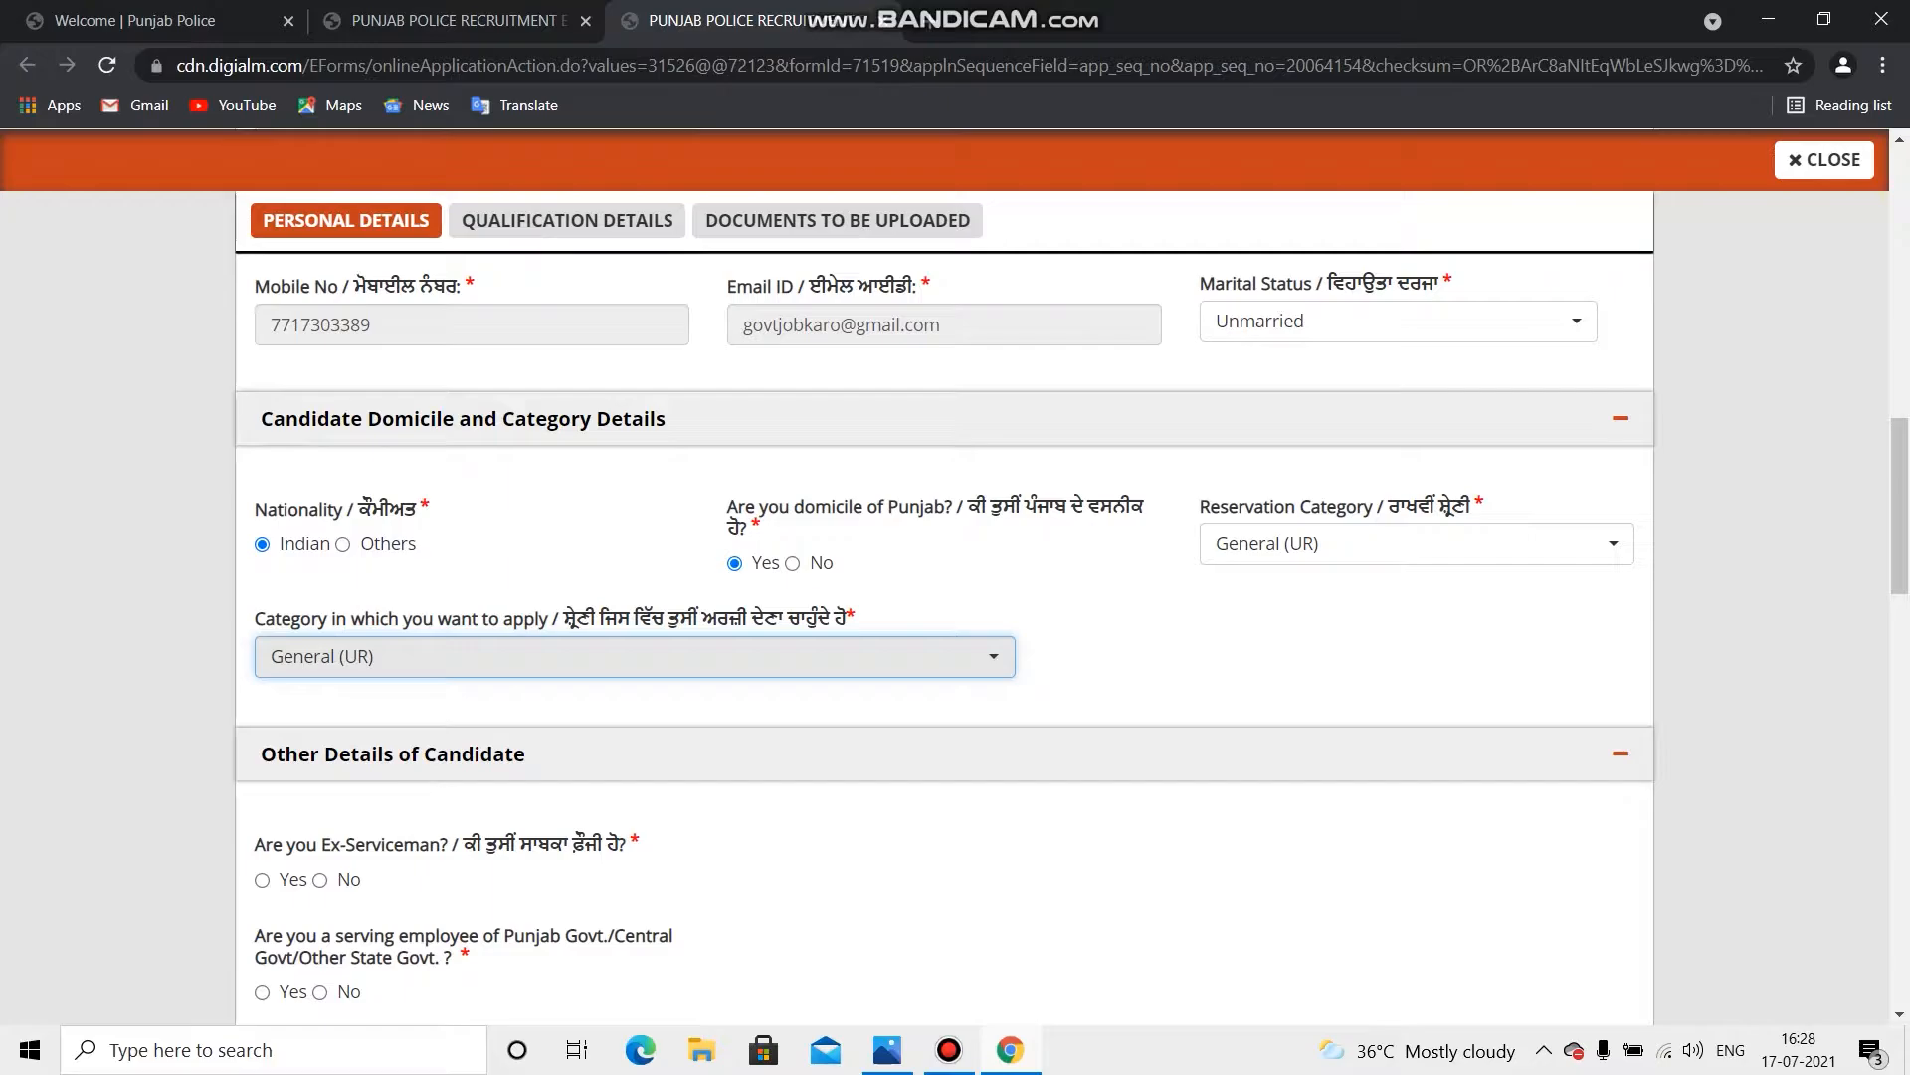
Step: Answer No to the Ex-Serviceman and serving government employee questions
scroll(944, 627, "down", 1)
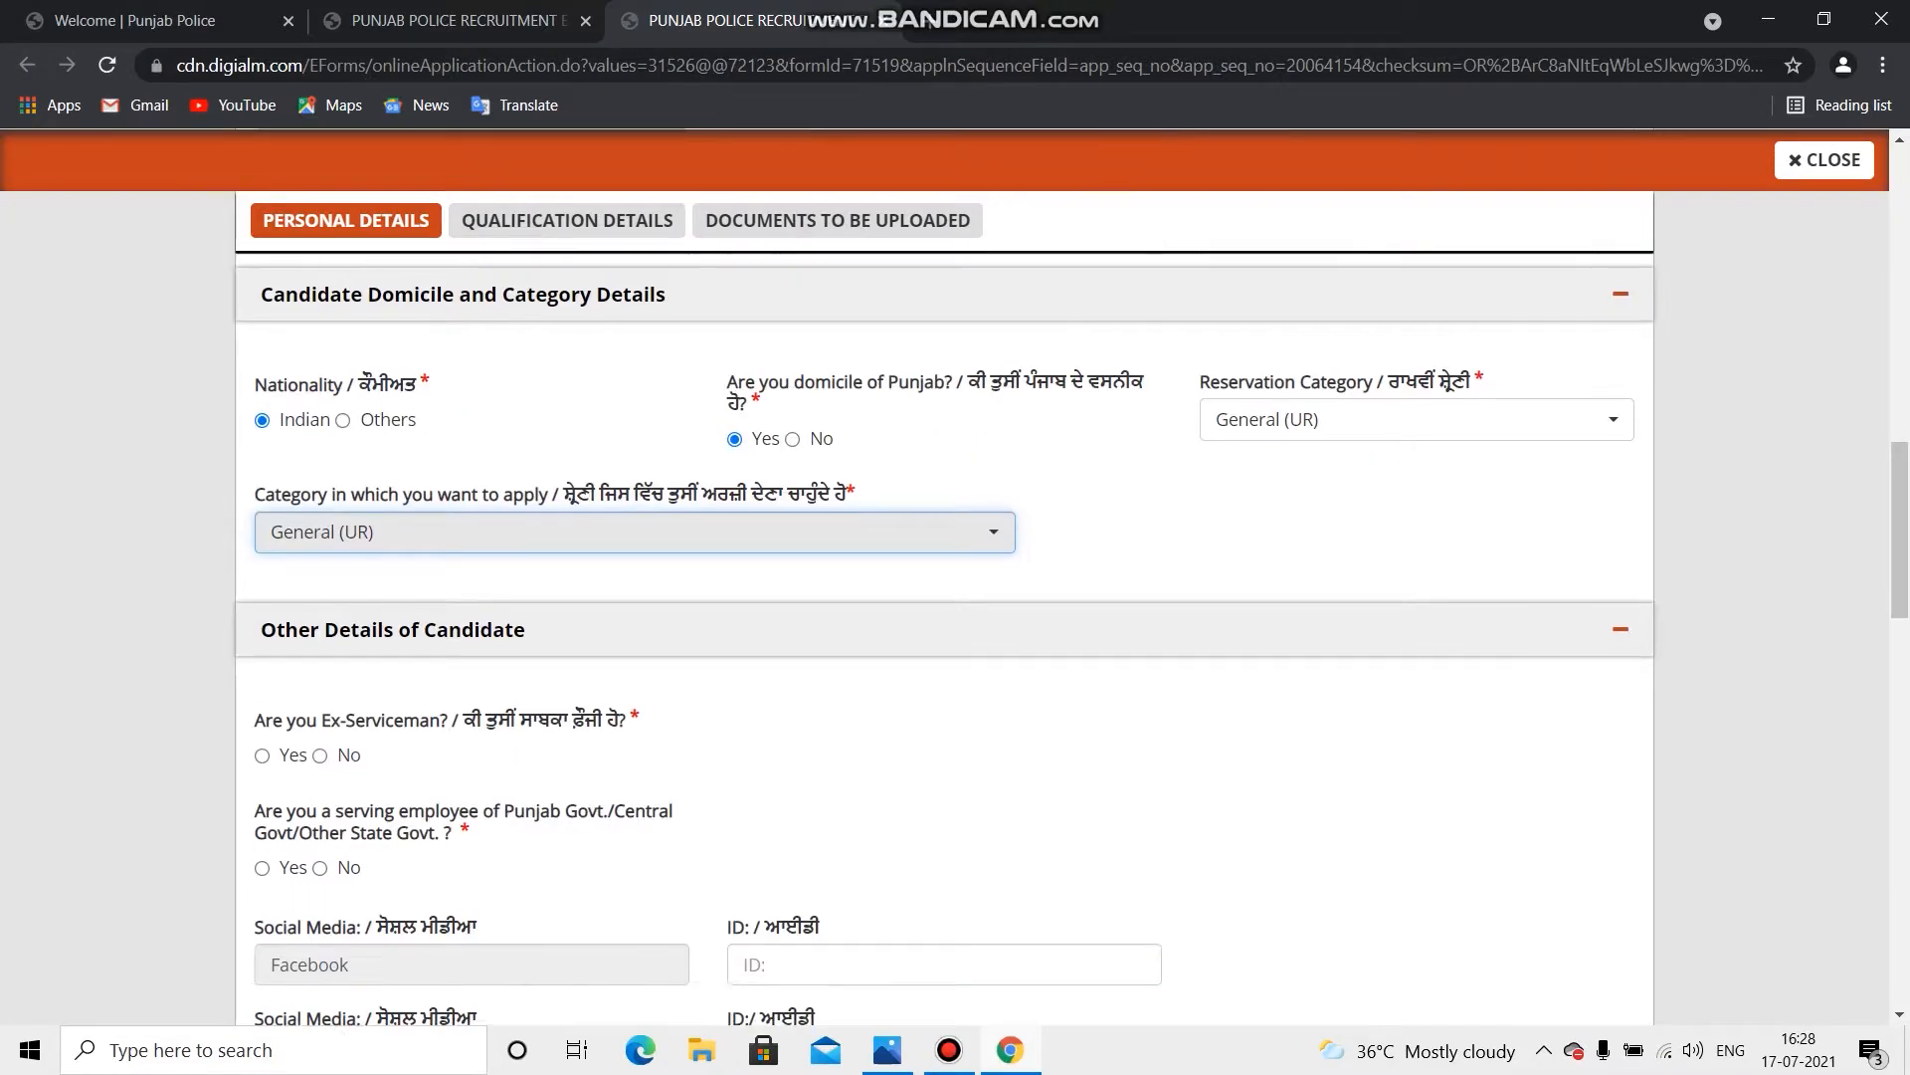
scroll(944, 627, "down", 1)
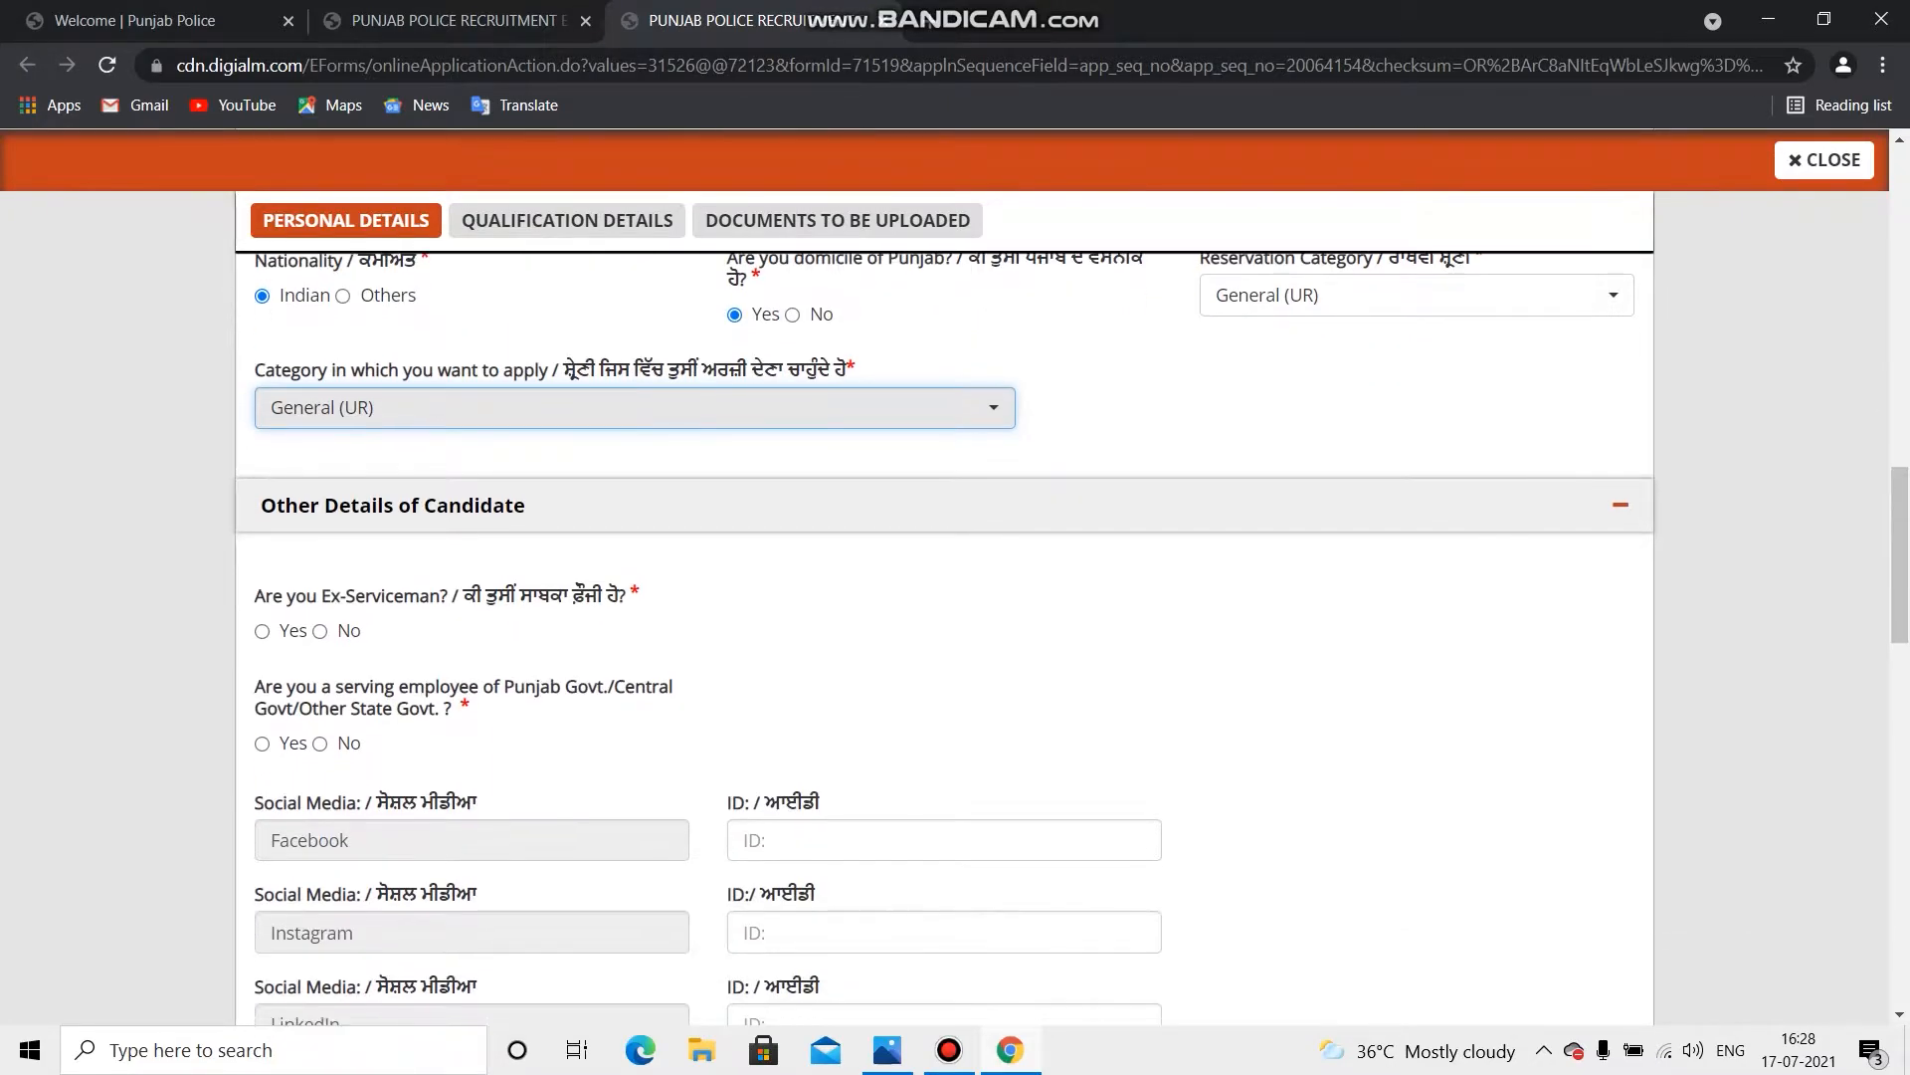
scroll(944, 627, "down", 1)
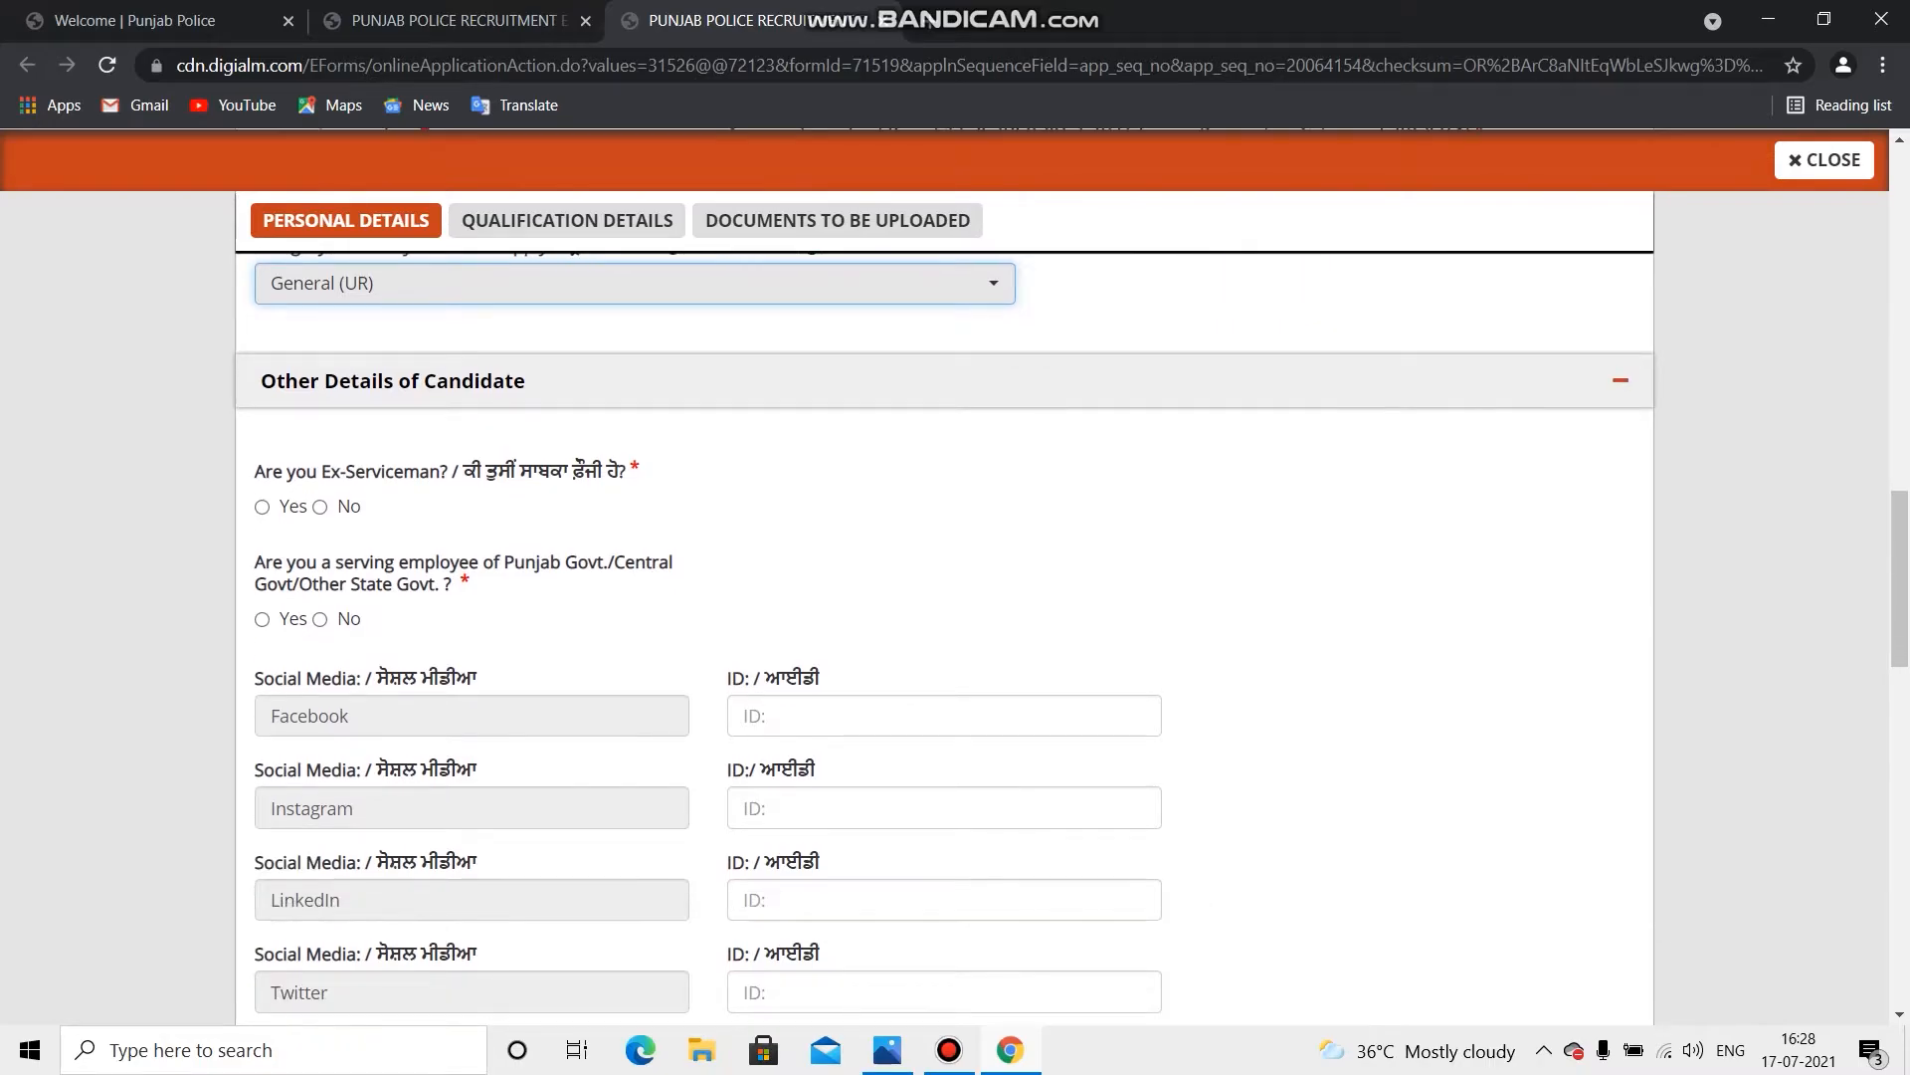
scroll(945, 627, "down", 1)
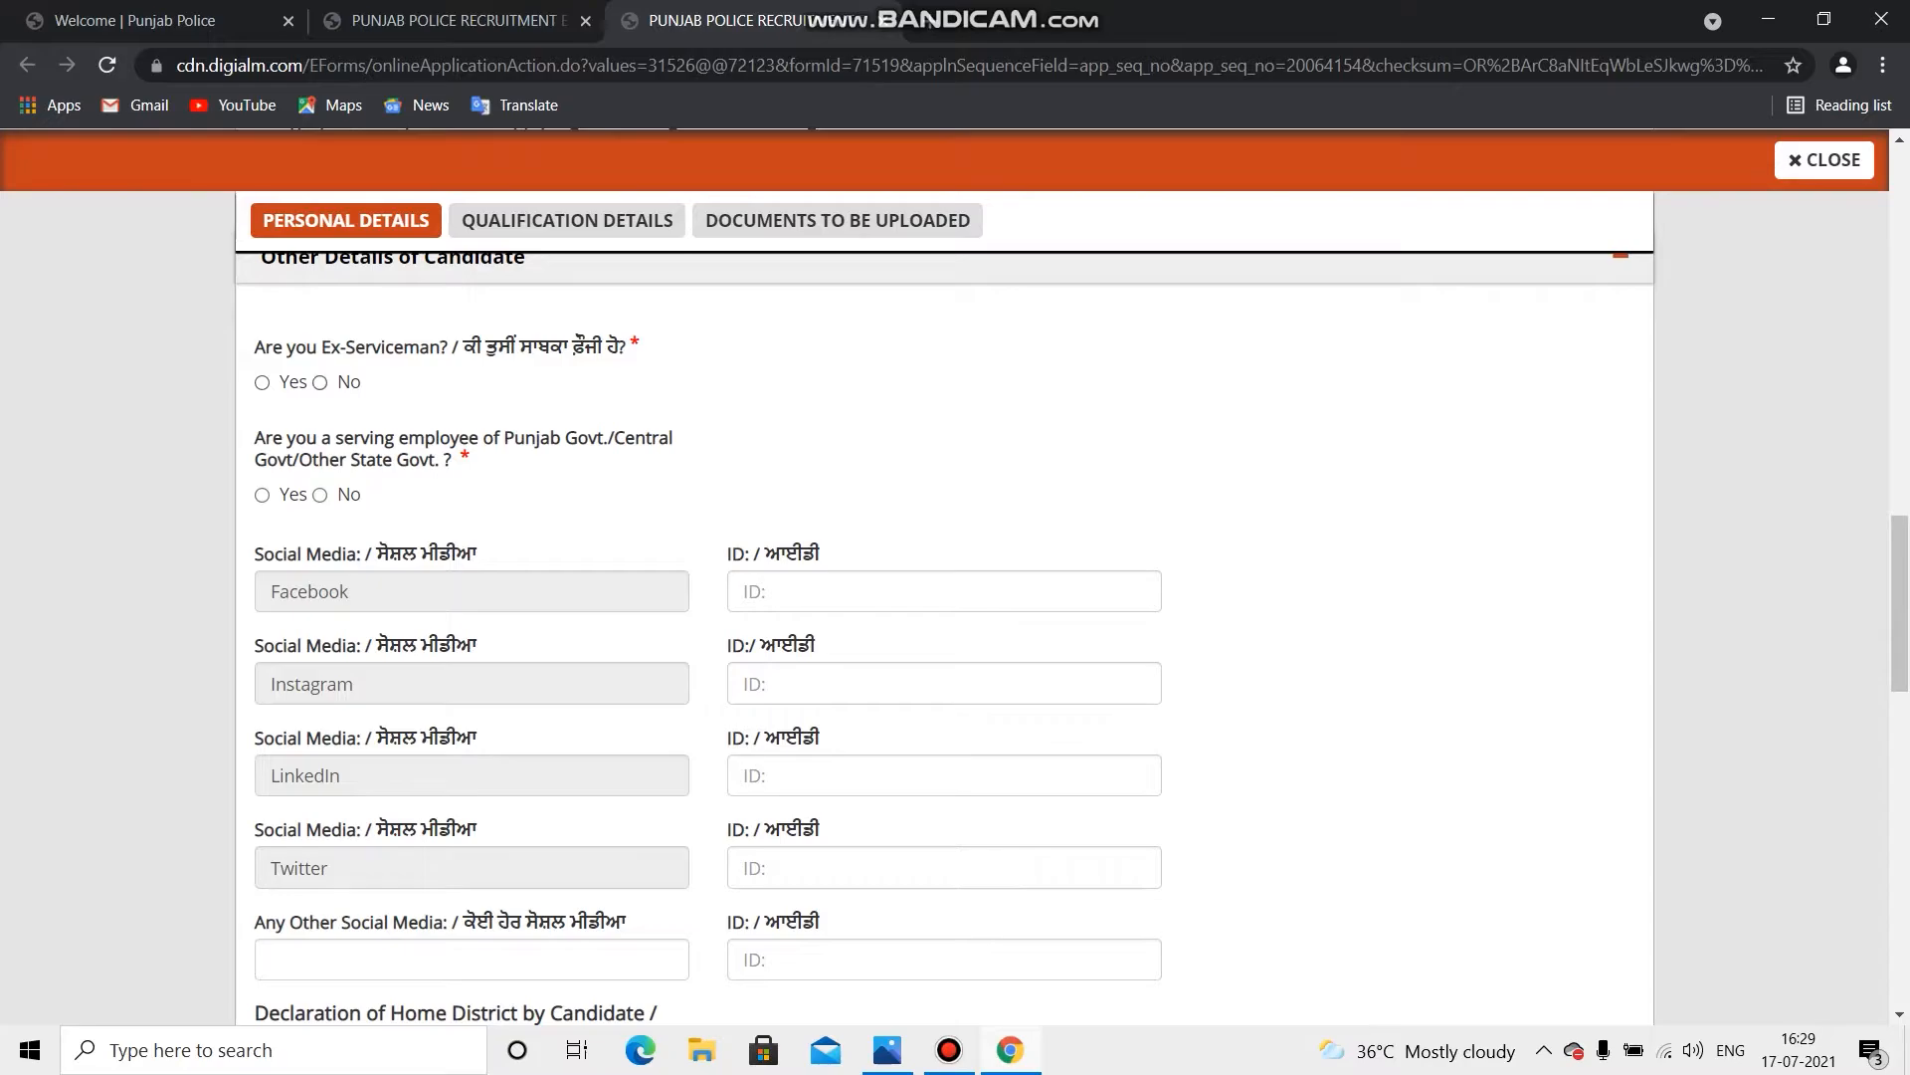
left_click(320, 382)
left_click(320, 495)
triple_click(438, 449)
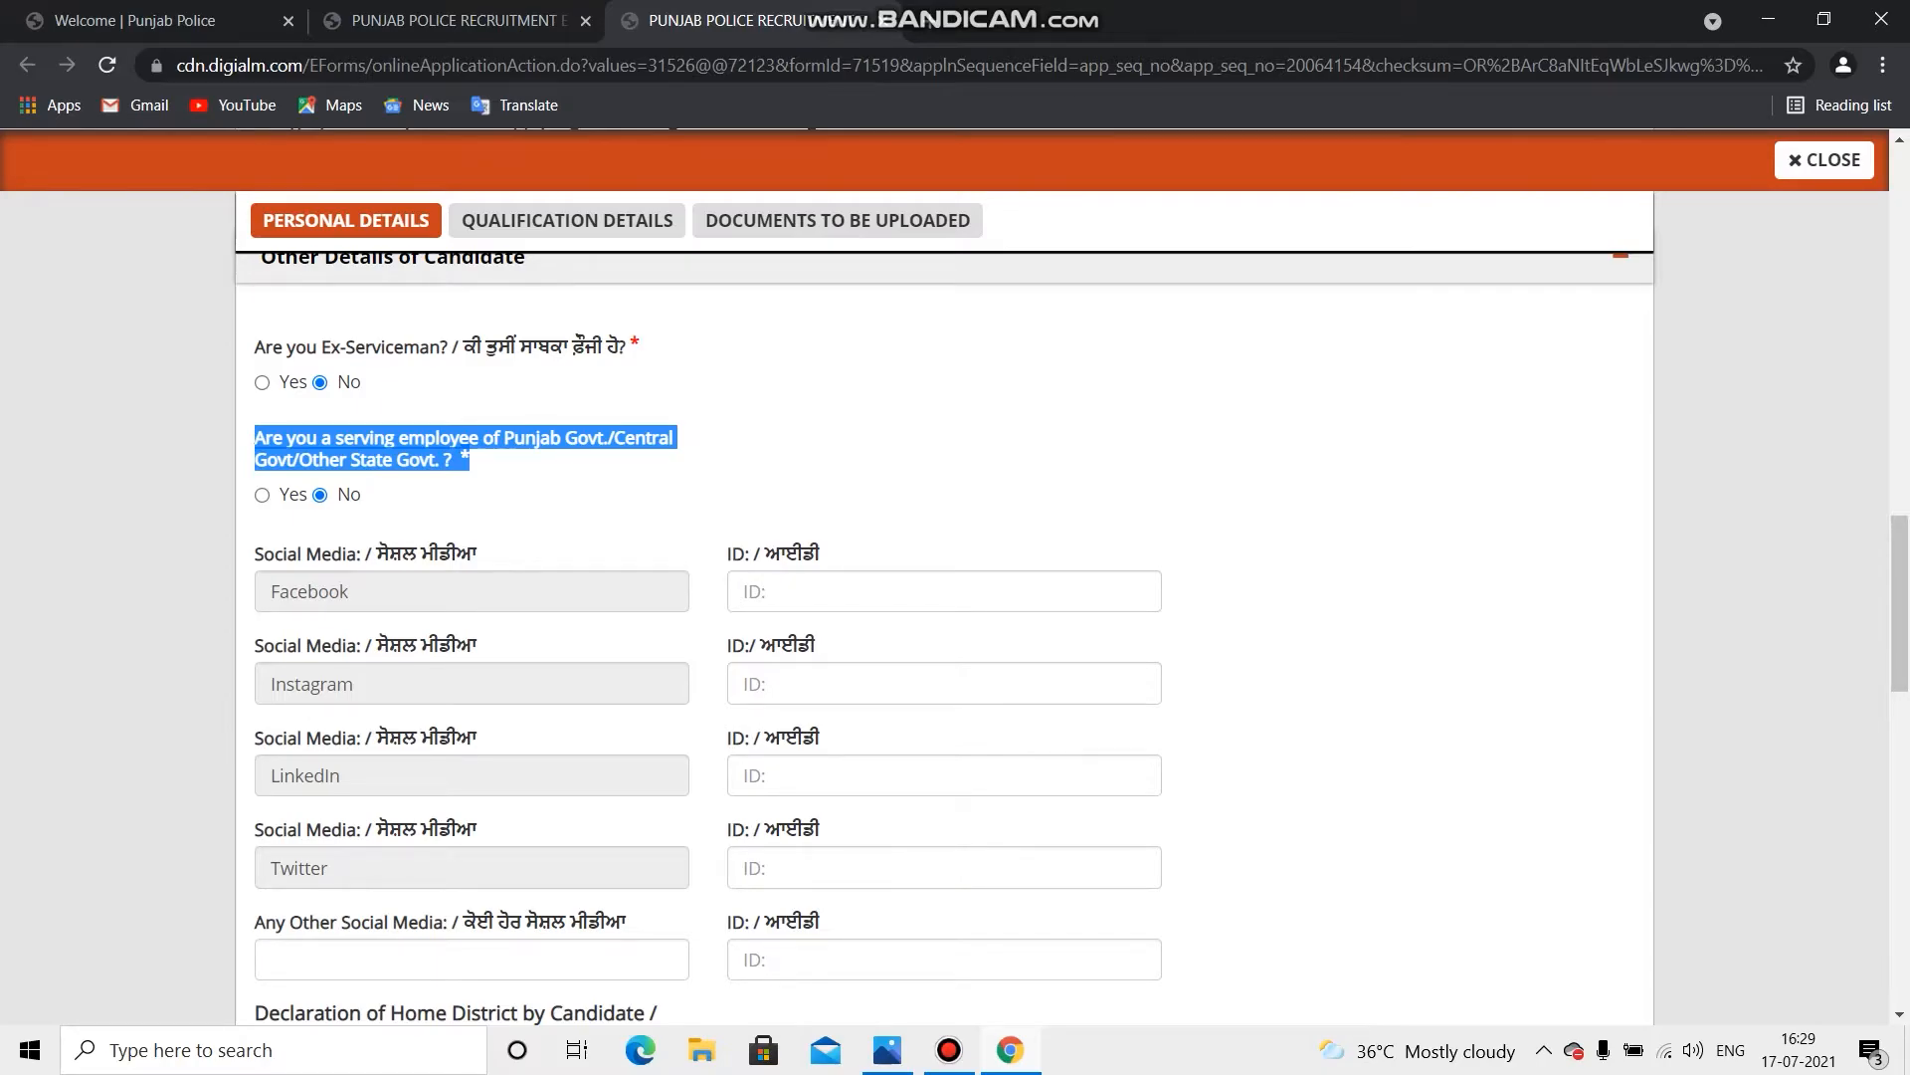
left_click(518, 462)
Step: Go through the Facebook and Instagram rows of the social media section
scroll(944, 636, "down", 1)
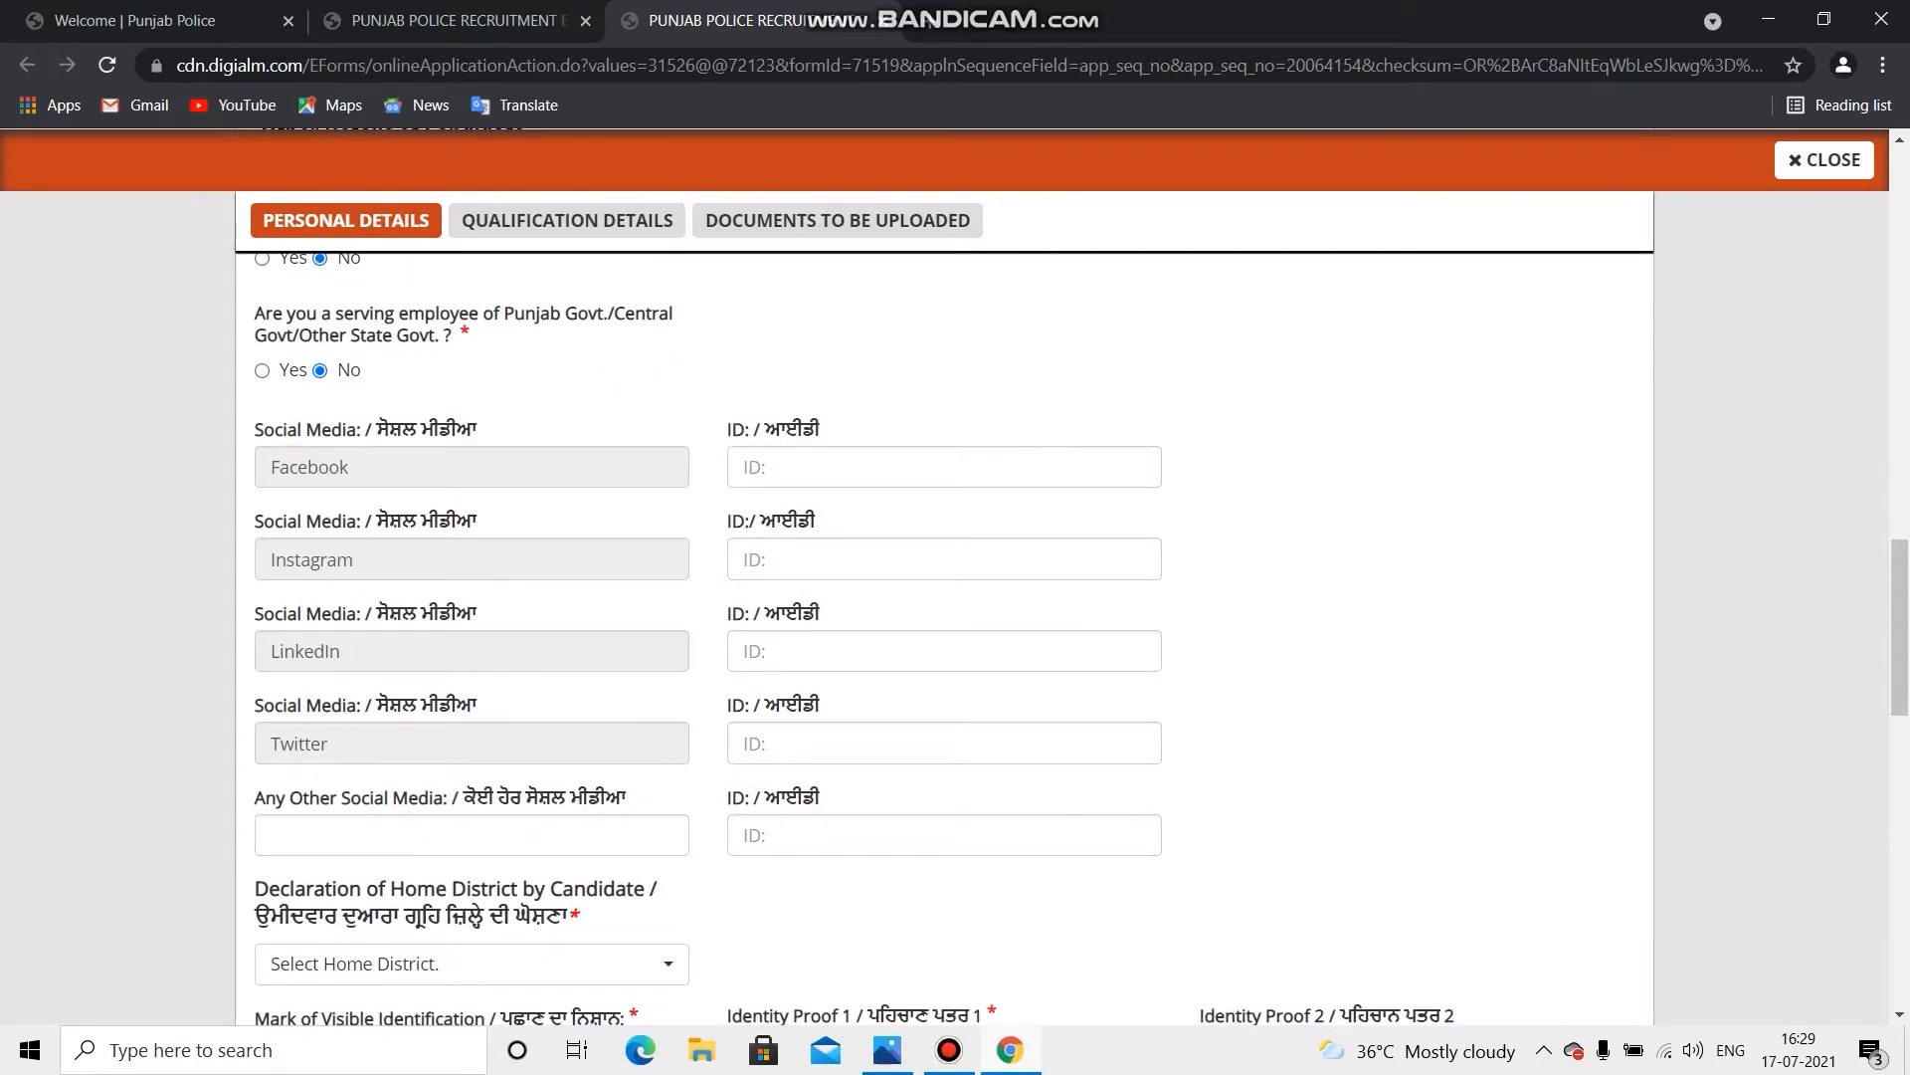
left_click(472, 466)
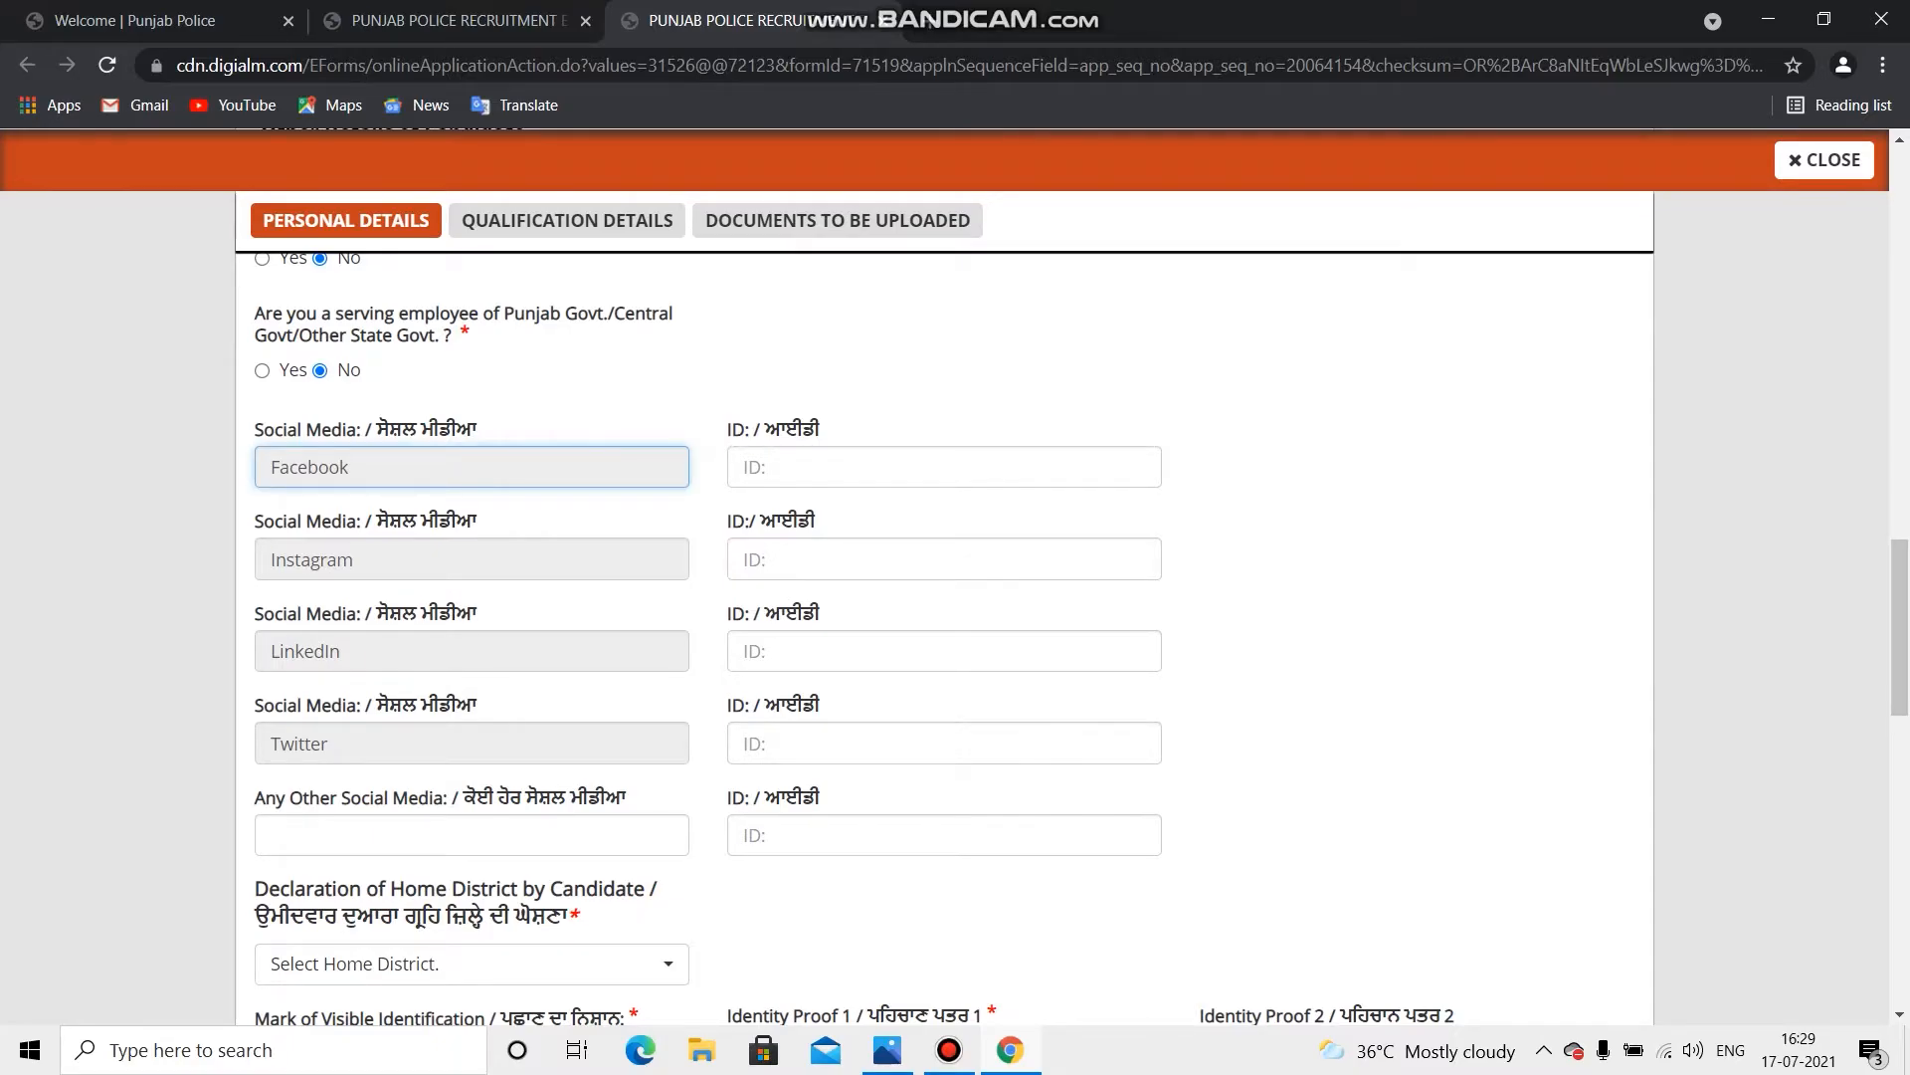
left_click(944, 466)
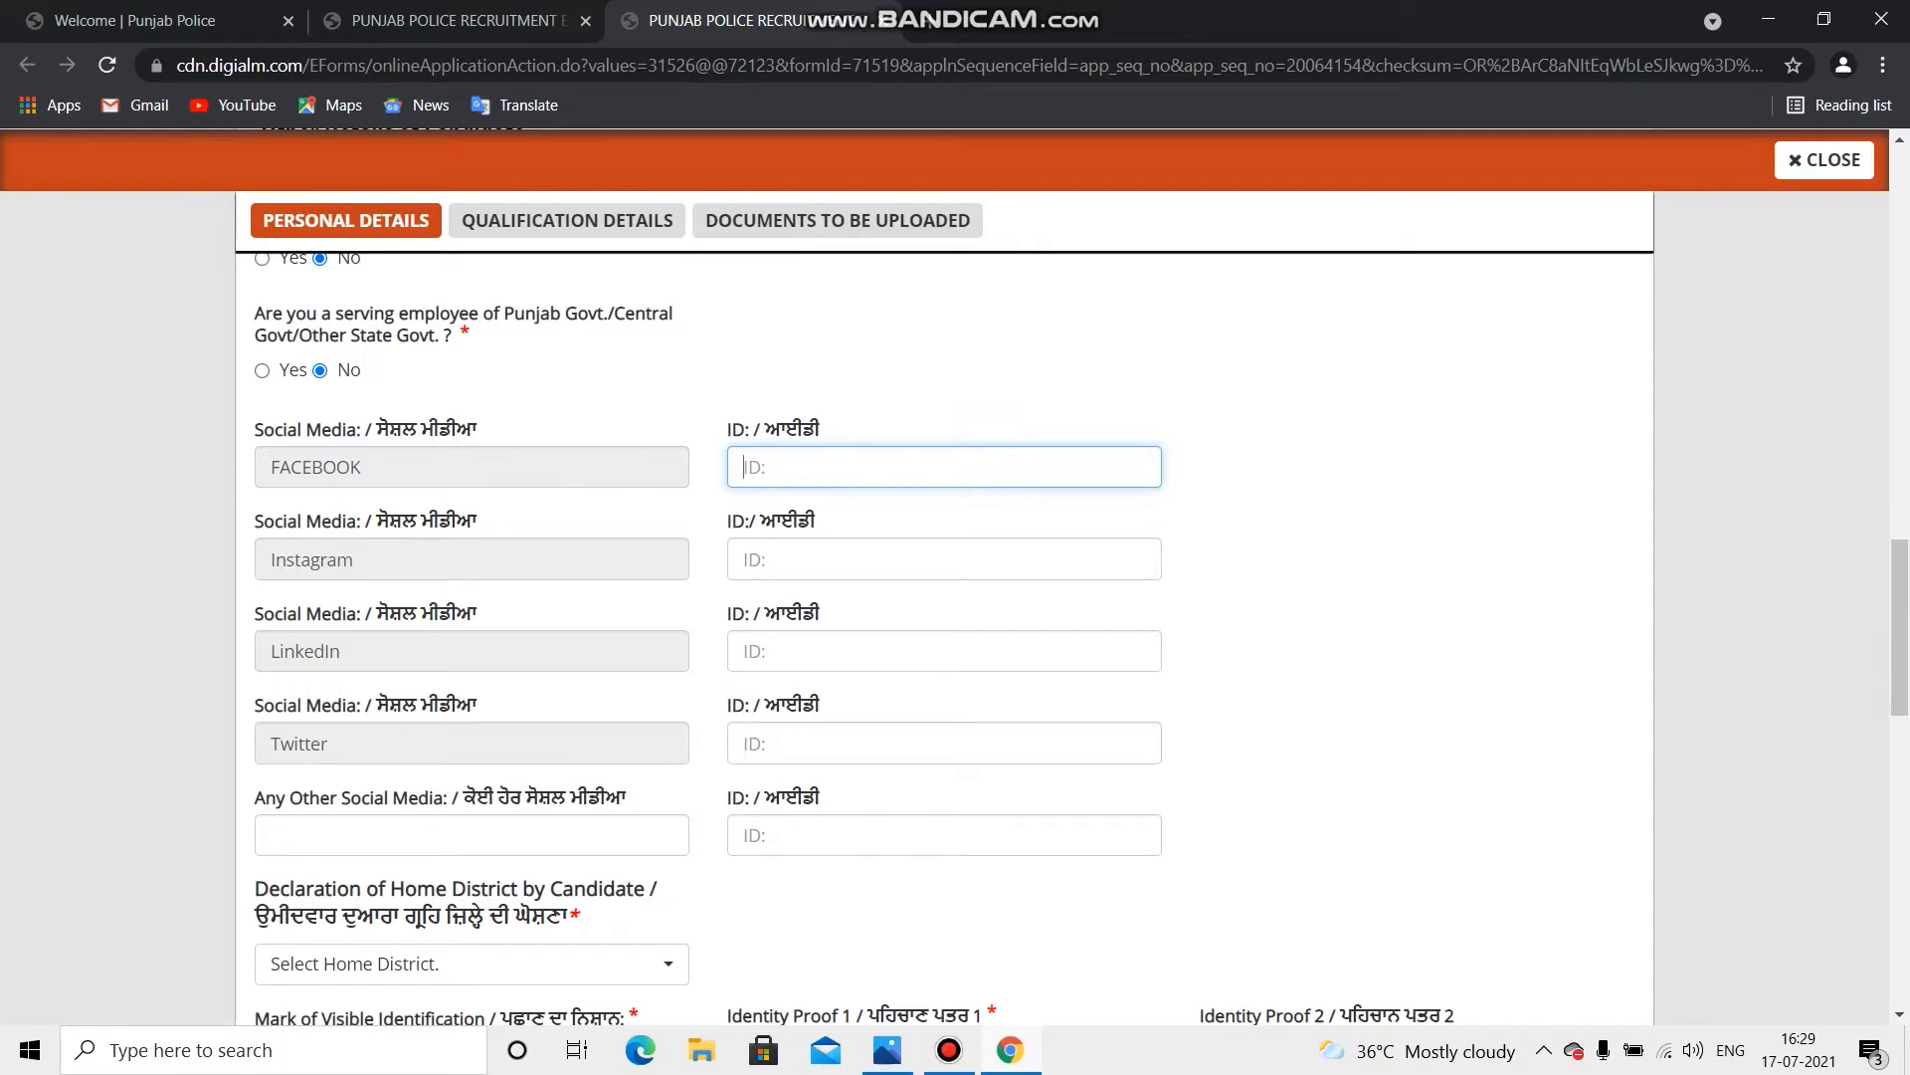
left_click(472, 560)
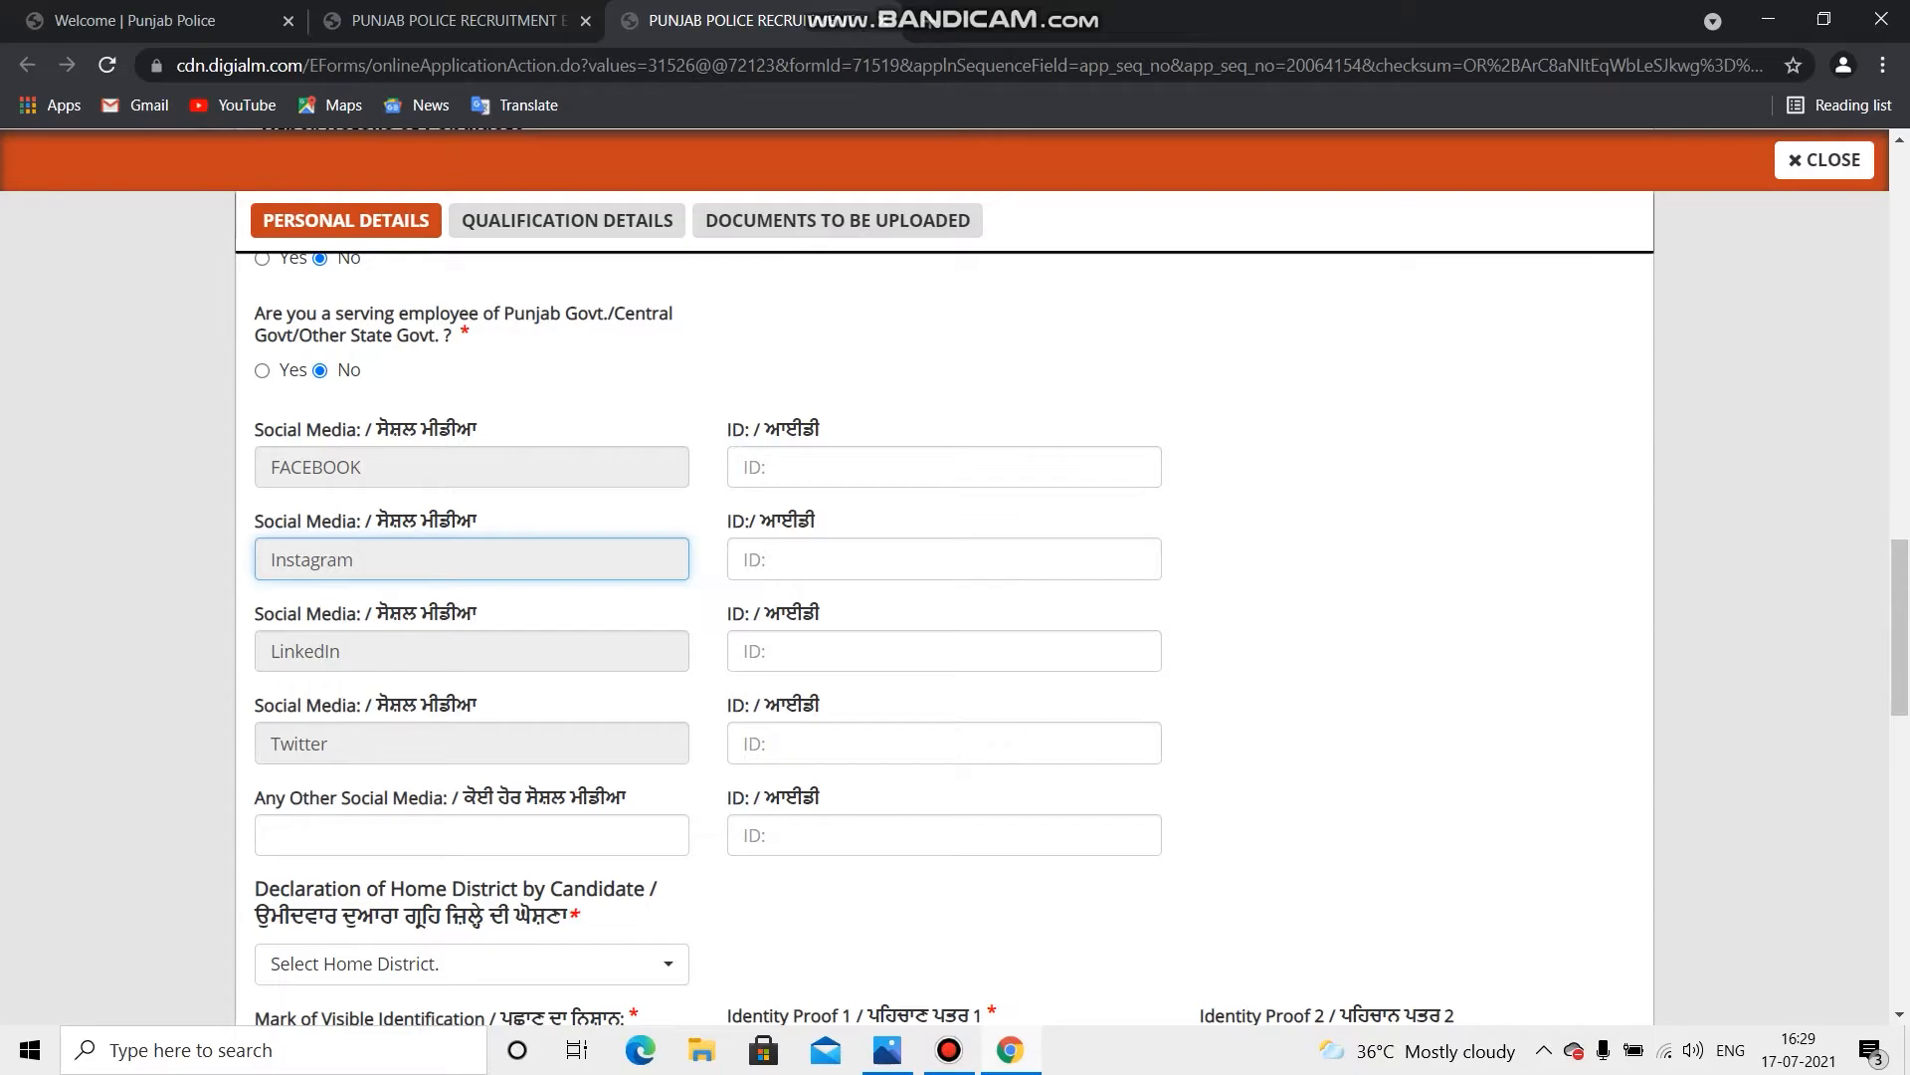
scroll(955, 647, "down", 1)
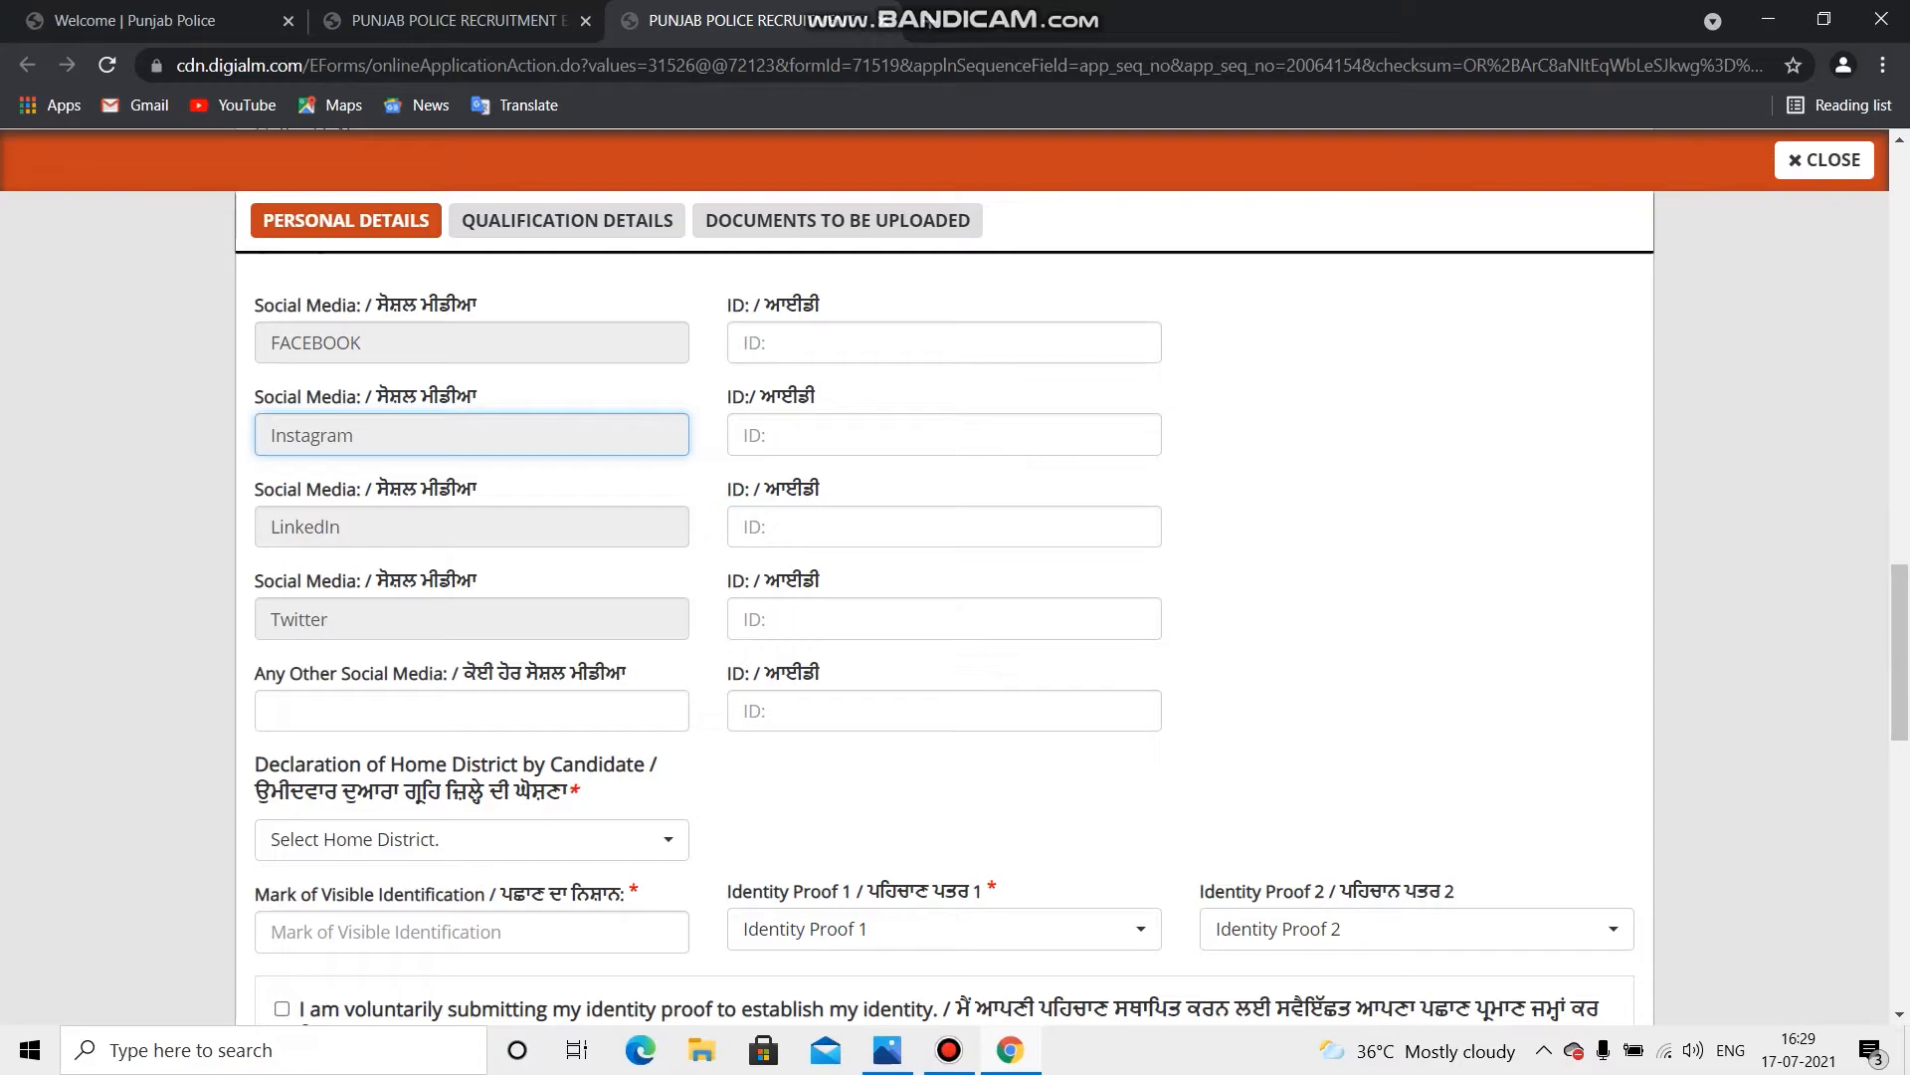
scroll(955, 647, "down", 1)
scroll(955, 647, "up", 2)
scroll(955, 647, "down", 4)
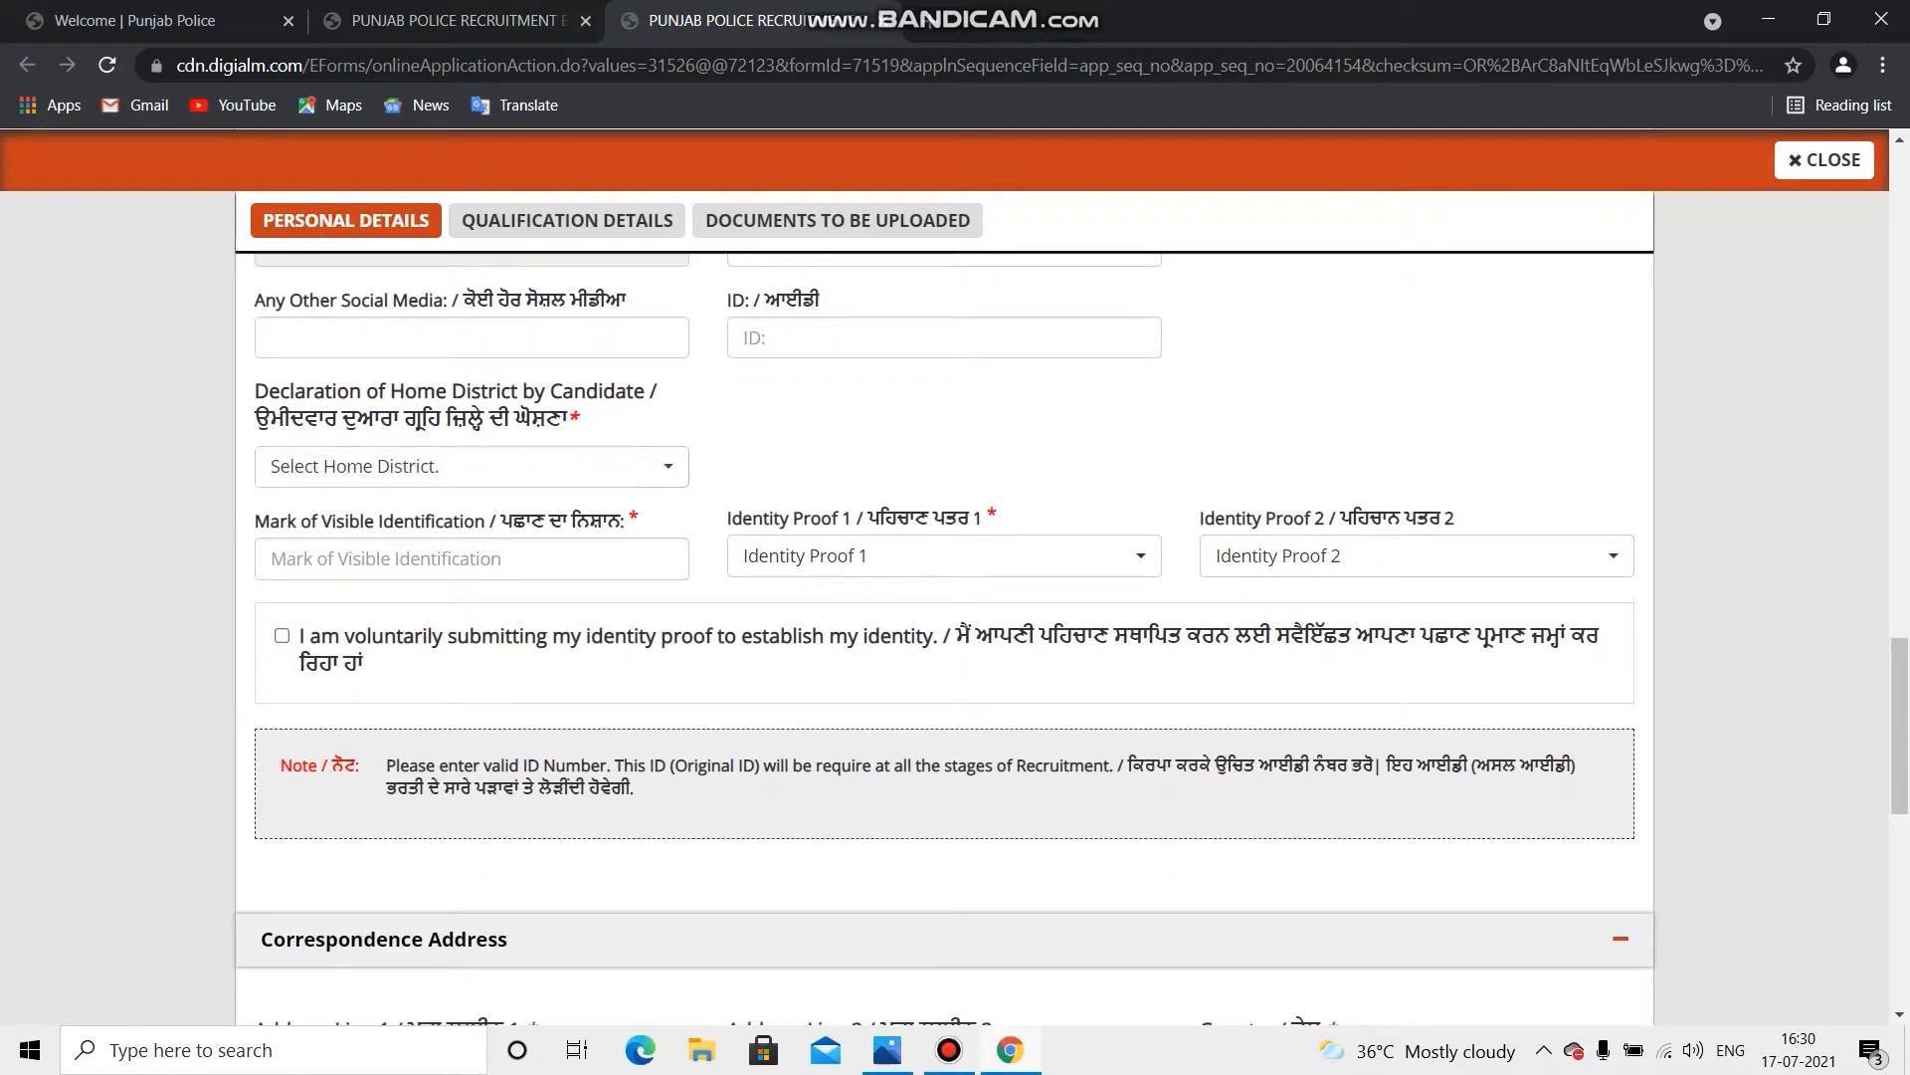
Step: Choose Ludhiana Commissionerate from the Home District list
left_click(467, 465)
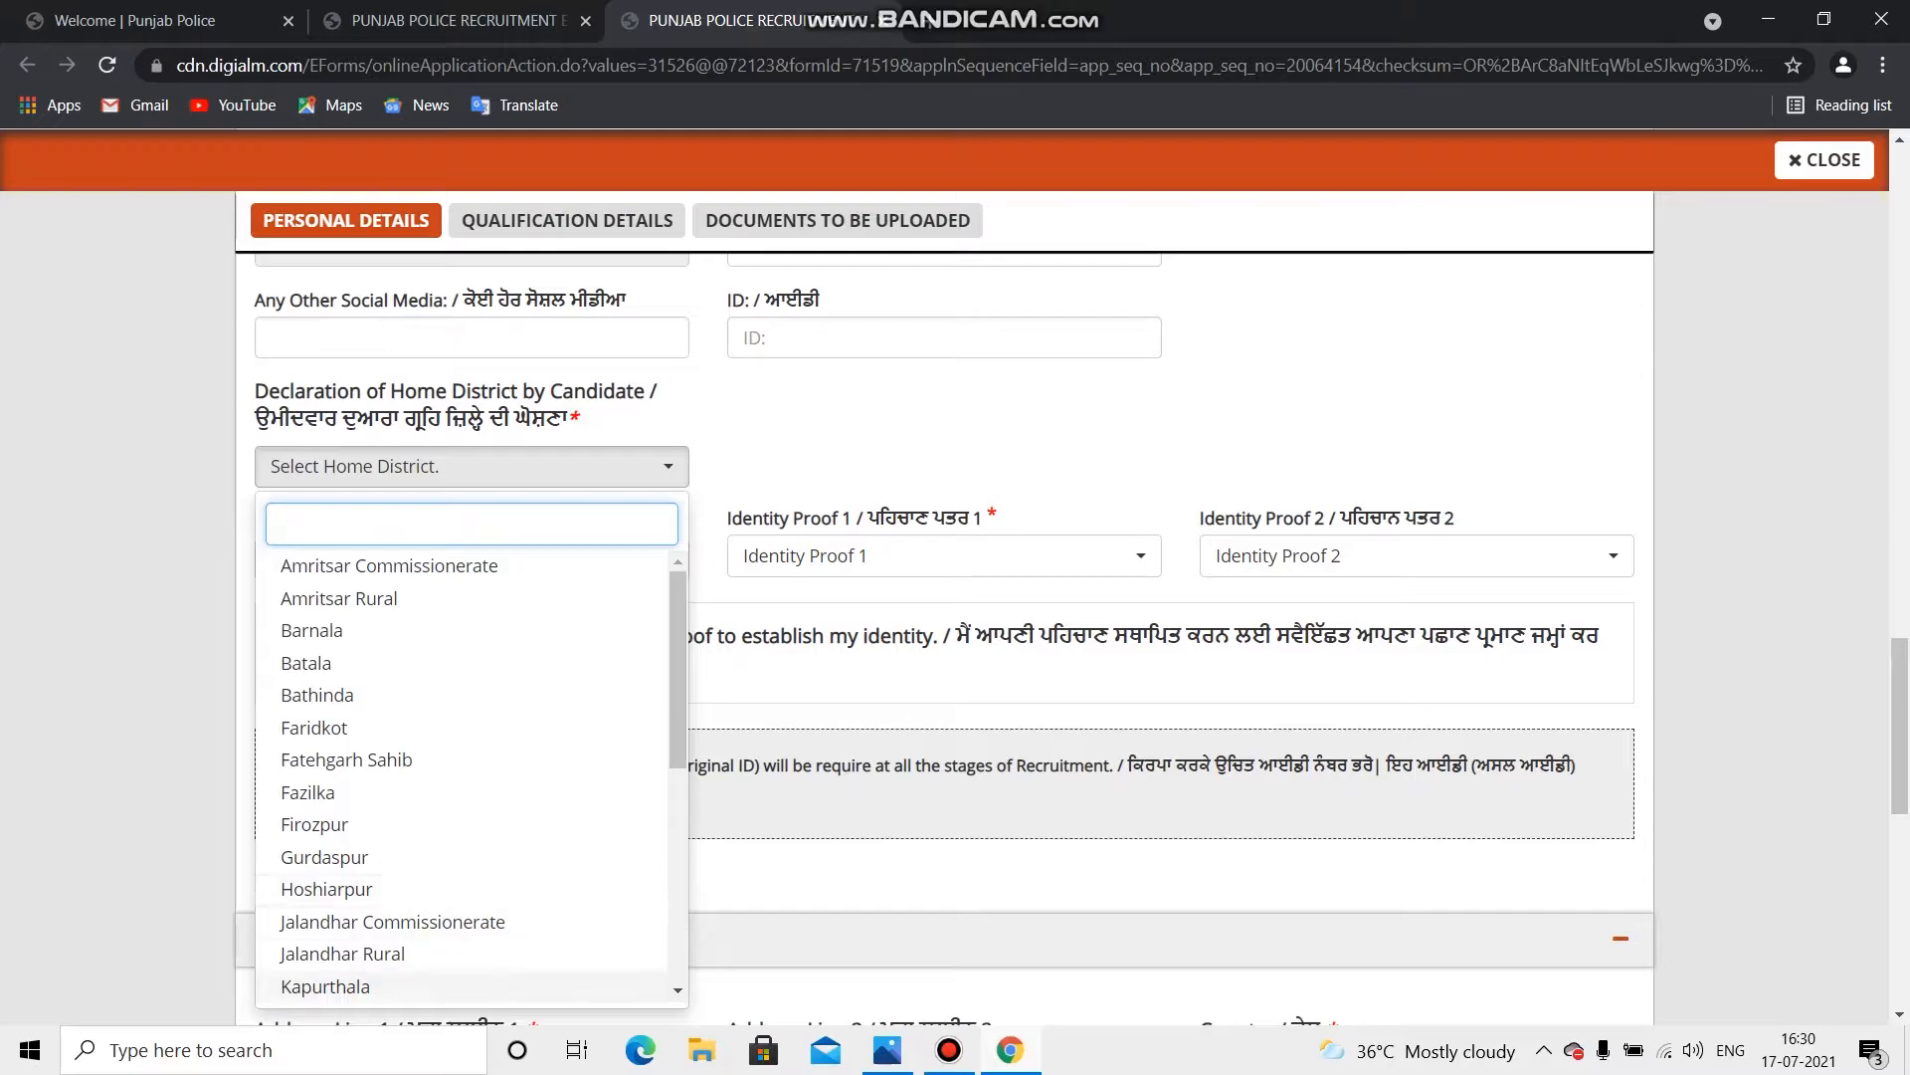
scroll(398, 816, "down", 3)
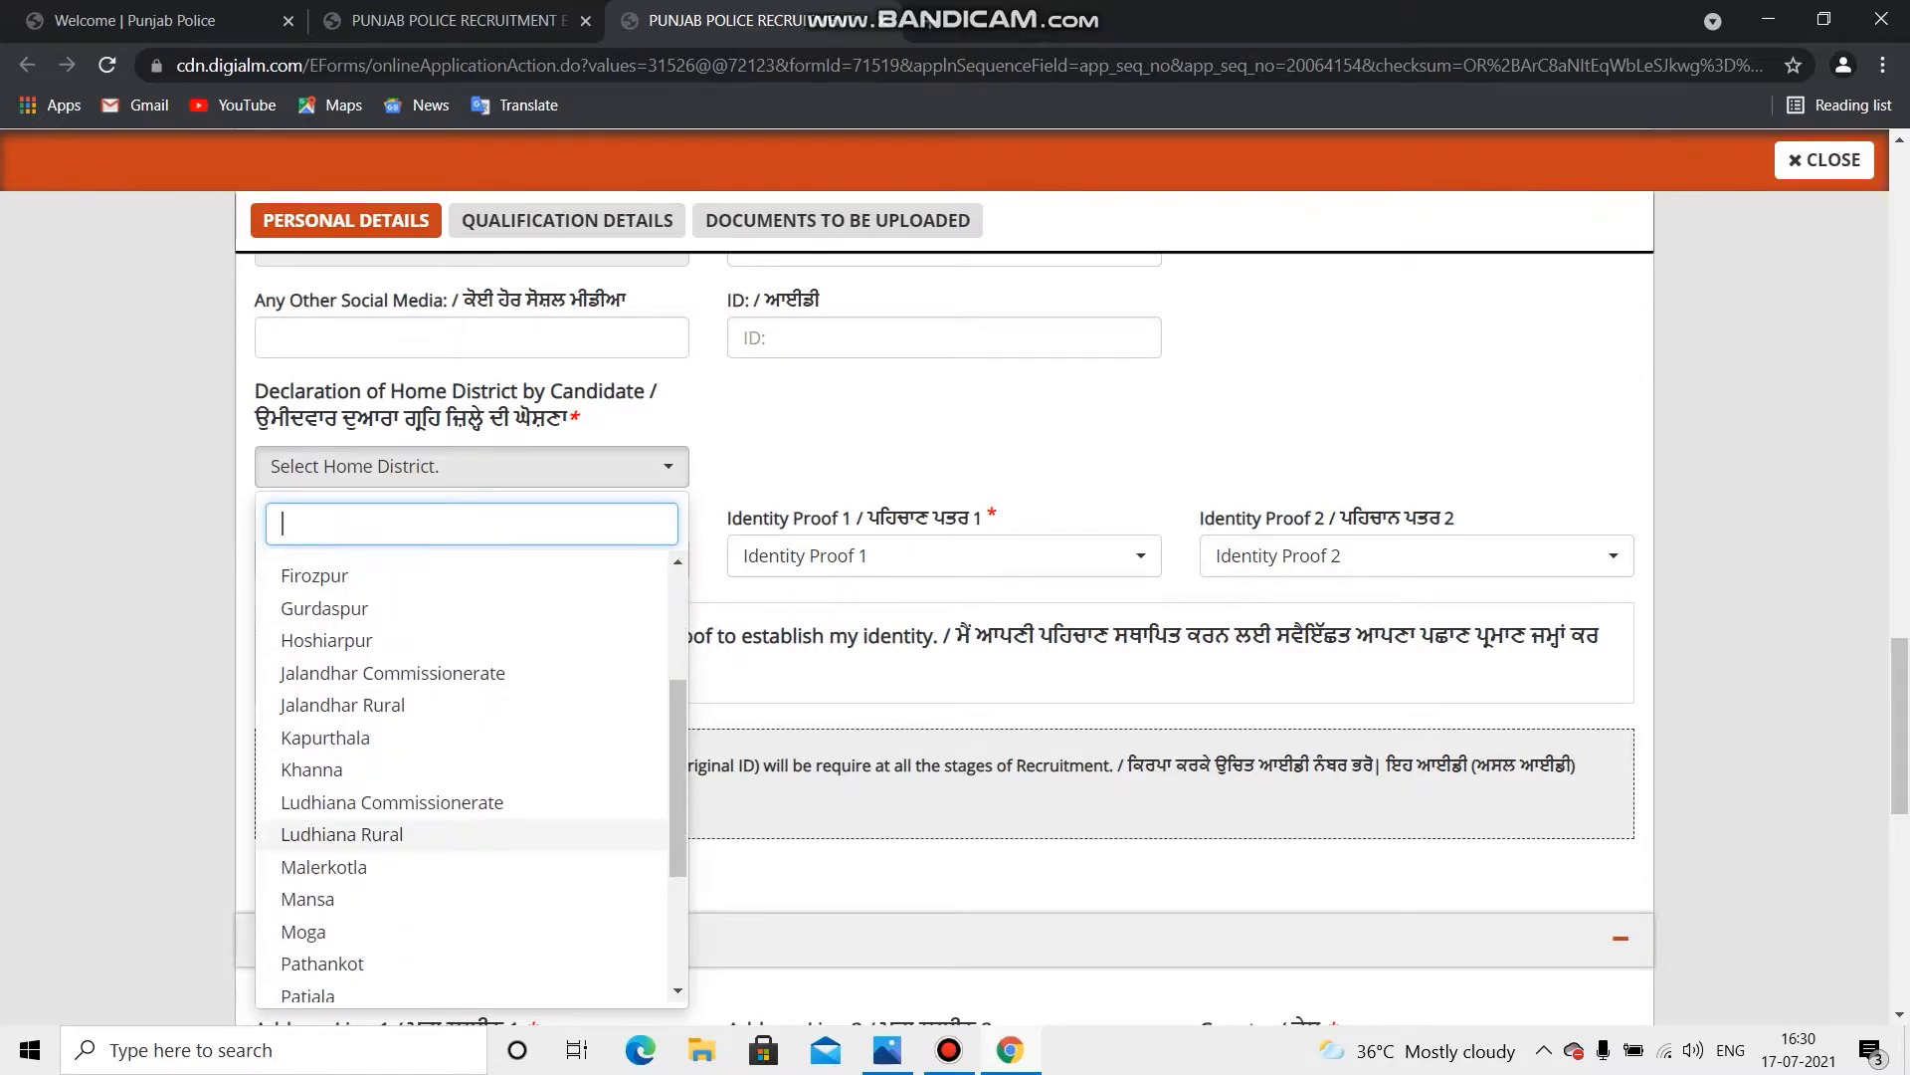
scroll(398, 833, "down", 2)
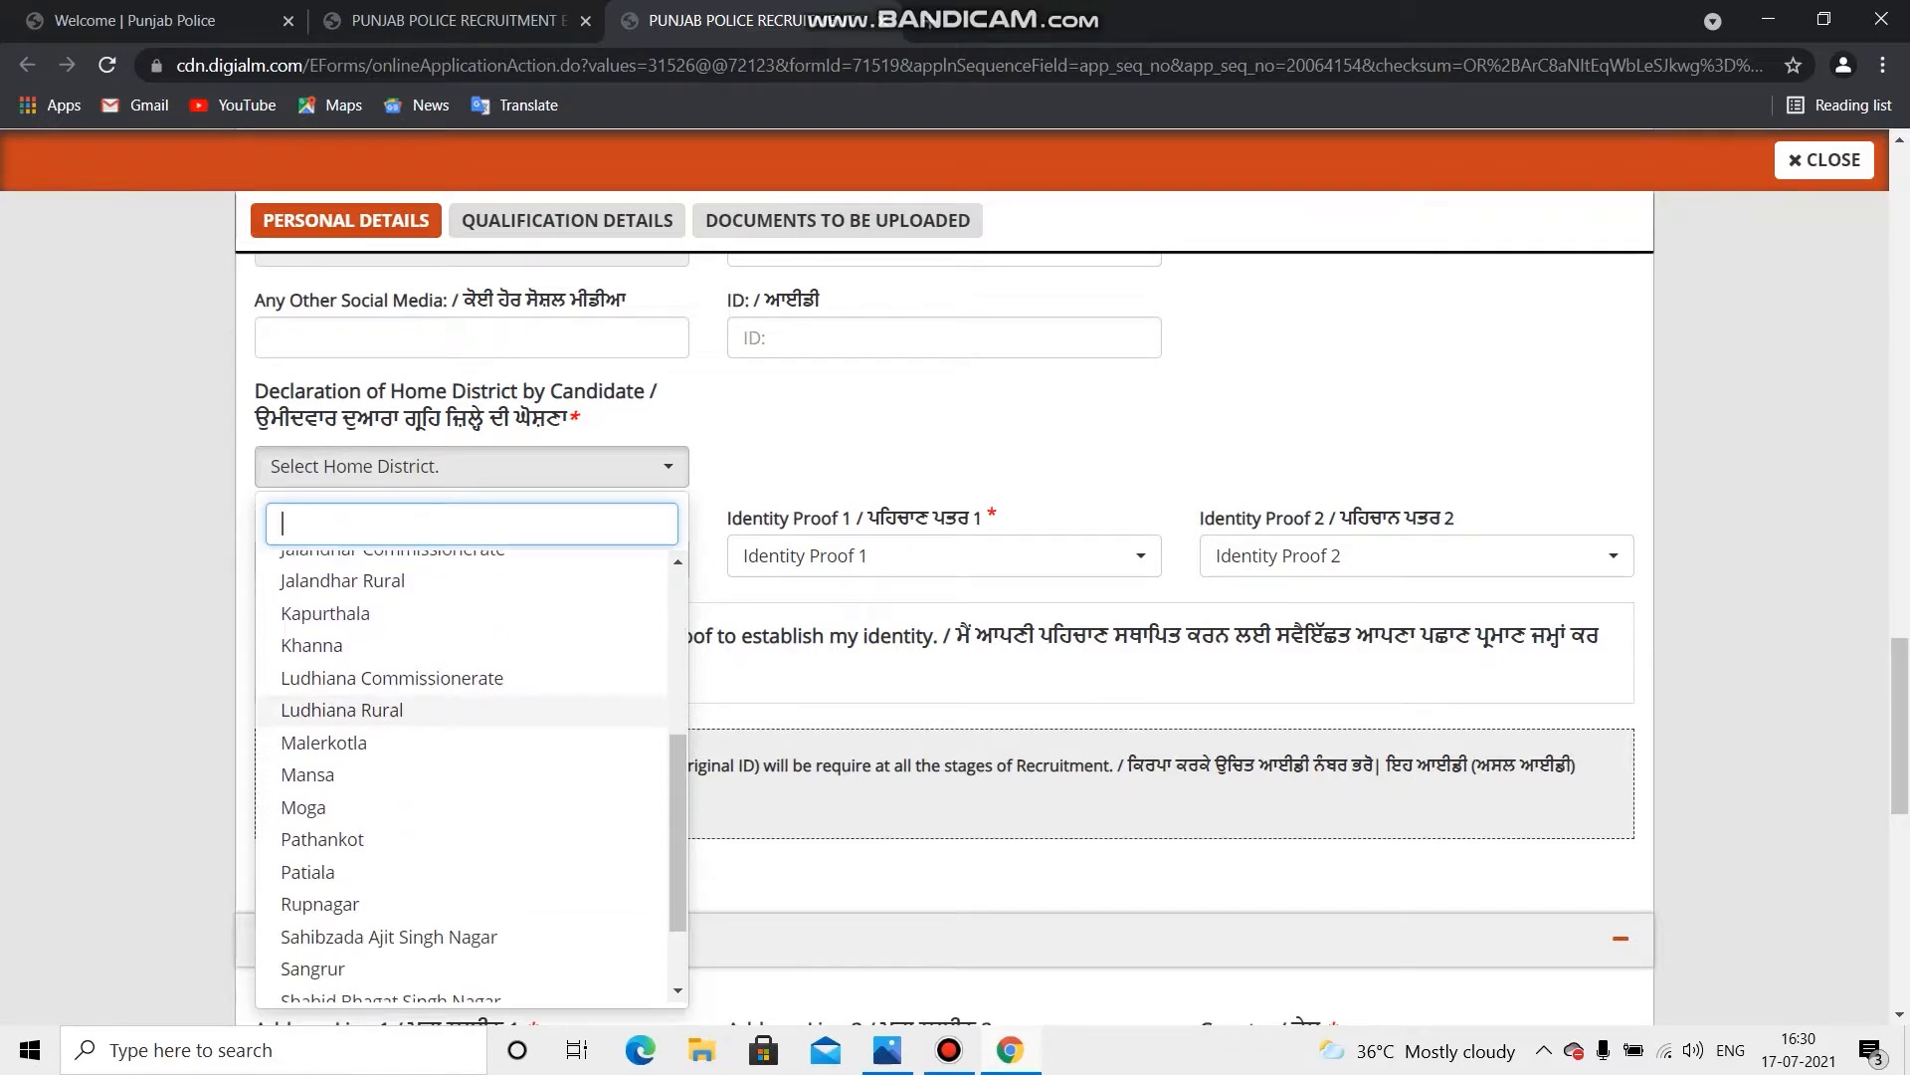
scroll(398, 807, "up", 1)
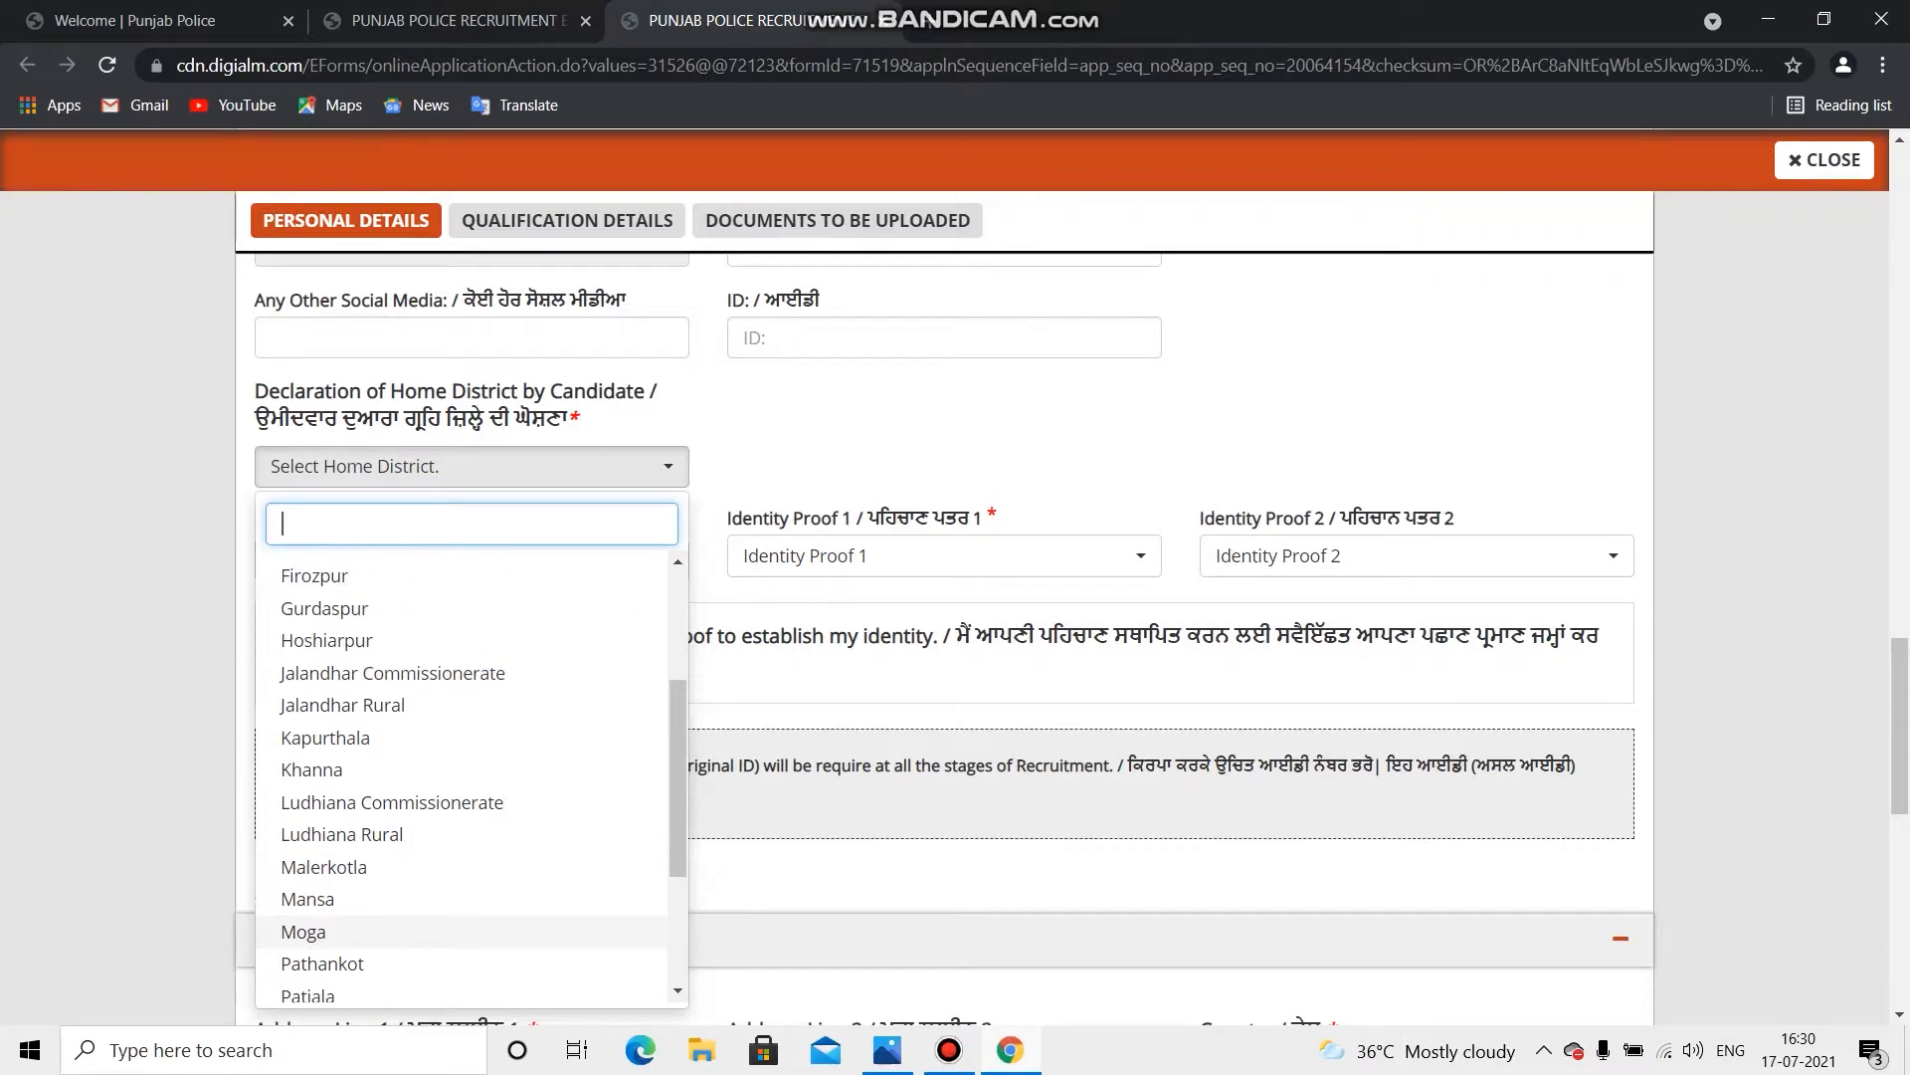
scroll(398, 796, "up", 1)
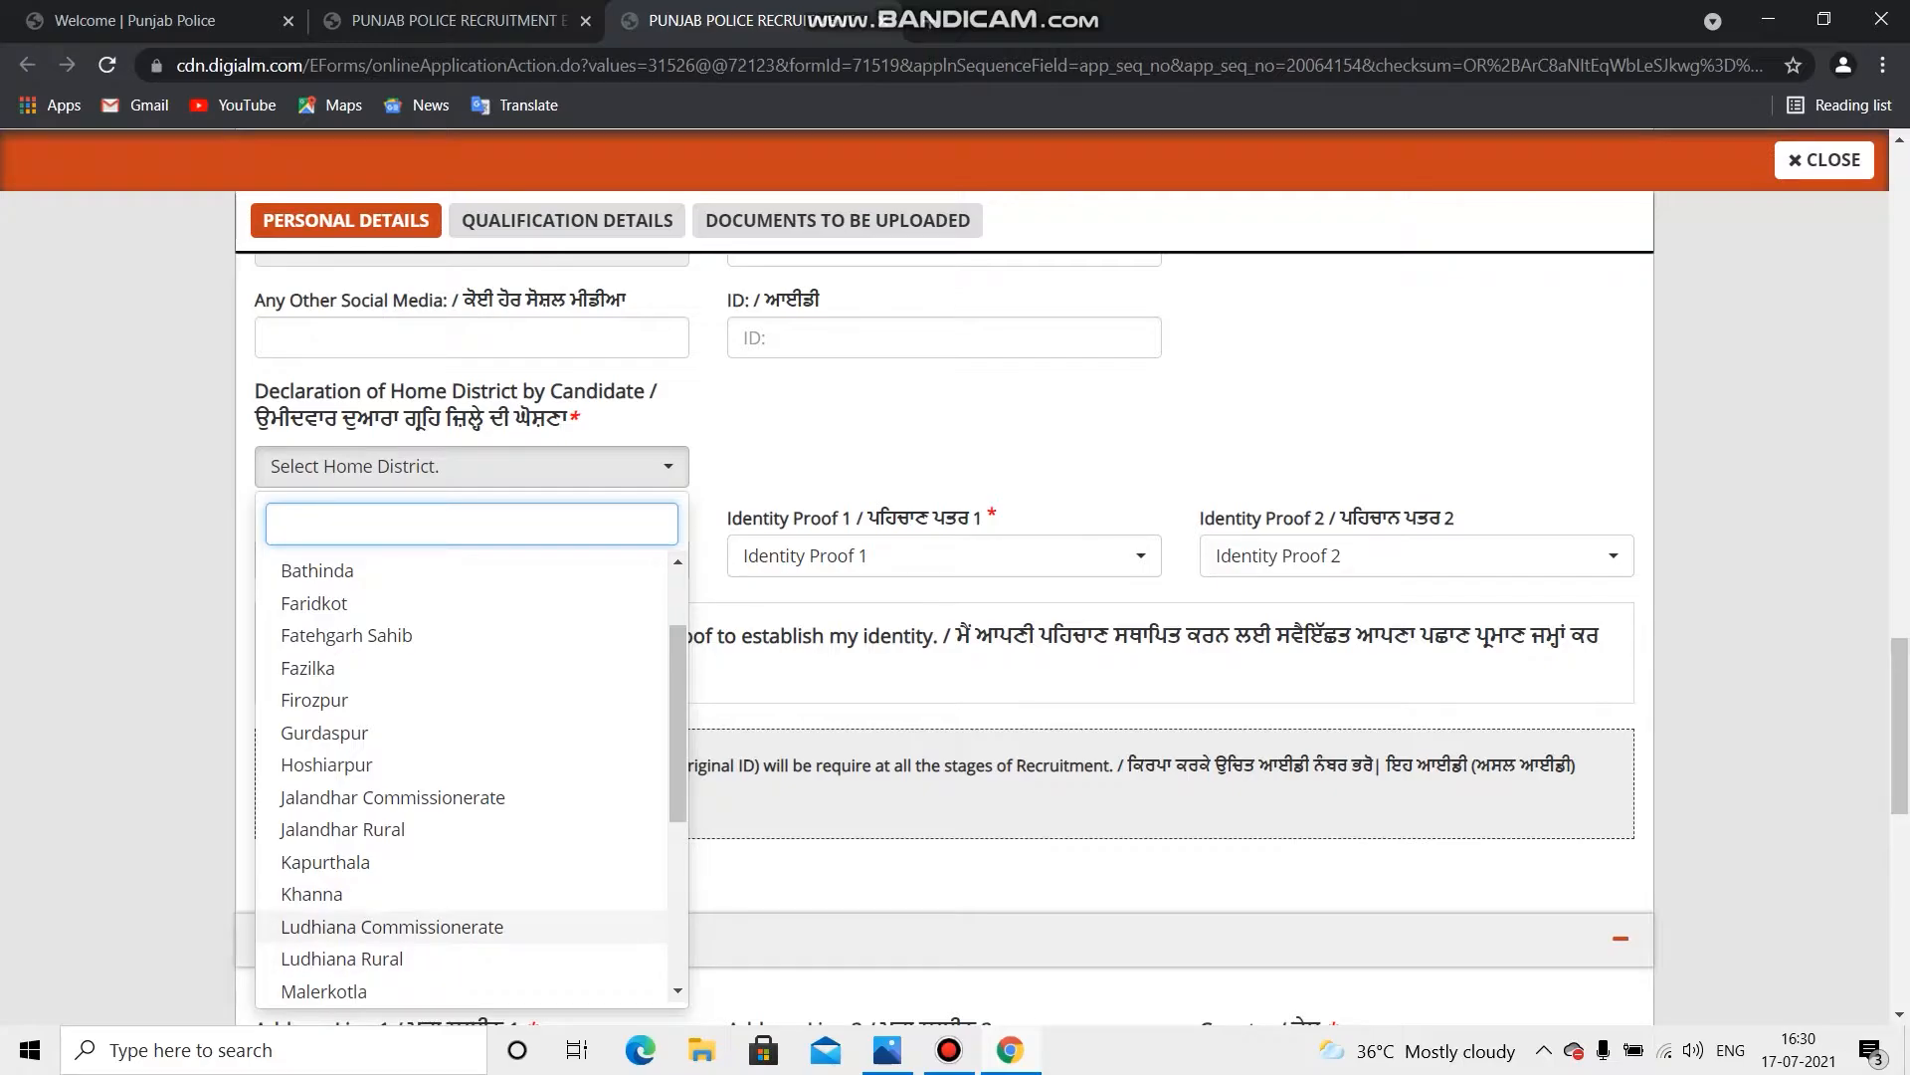
left_click(392, 927)
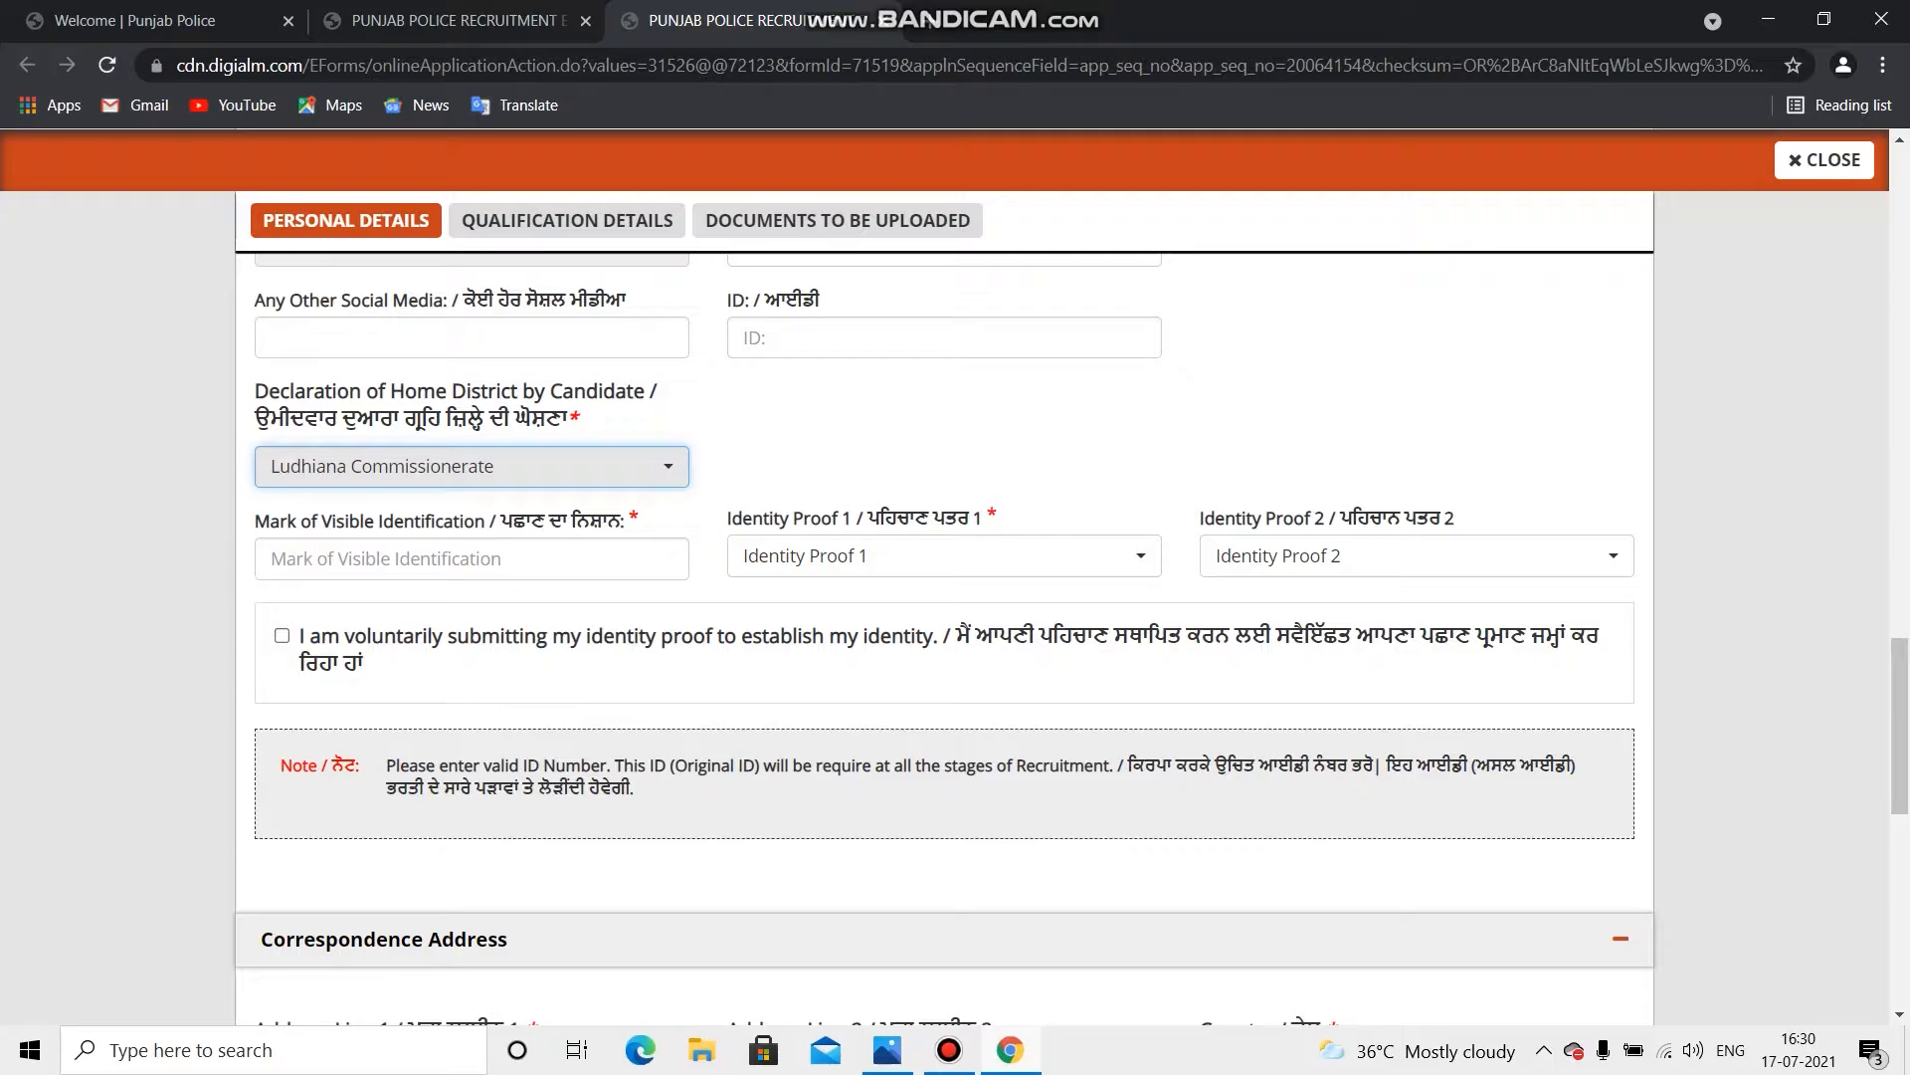
left_click(471, 558)
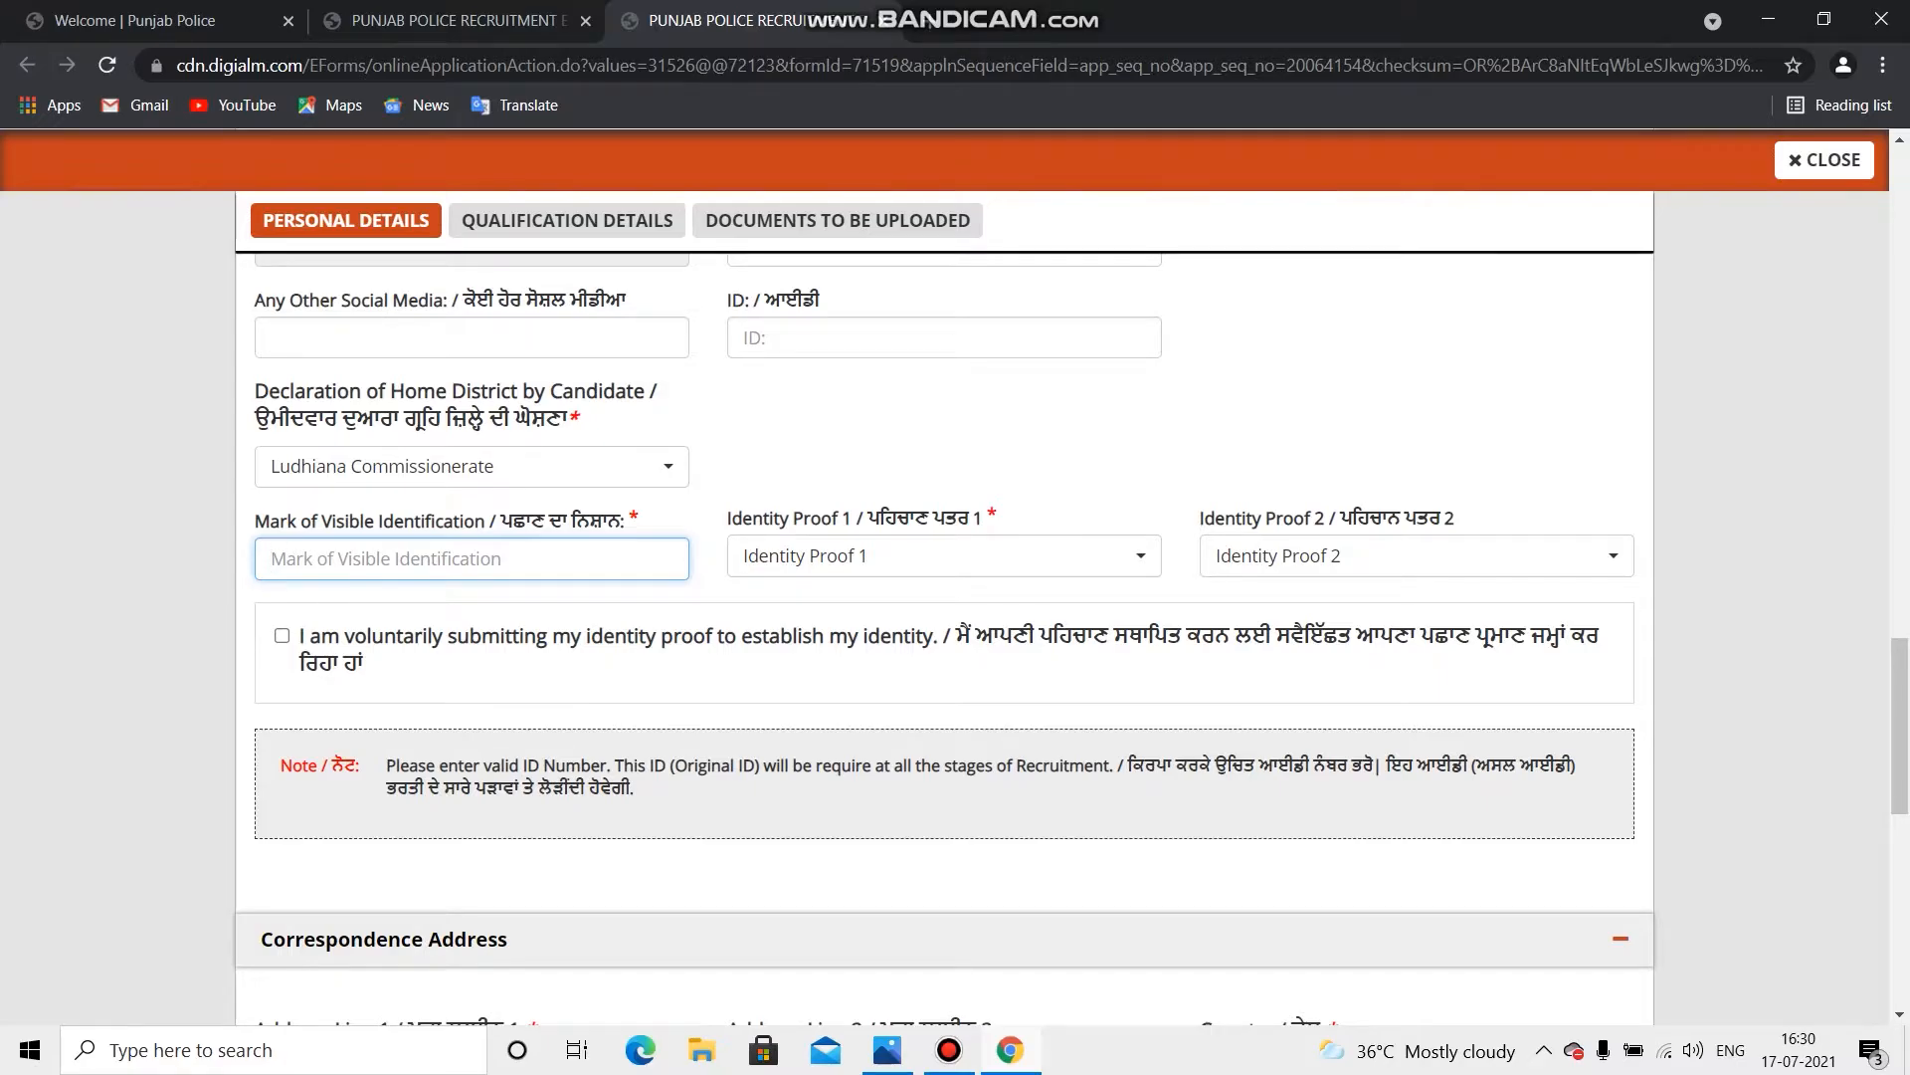
Step: Enter 'mole in my face' as the identification mark and choose Pan Card as Identity Proof 1
type("mole in ")
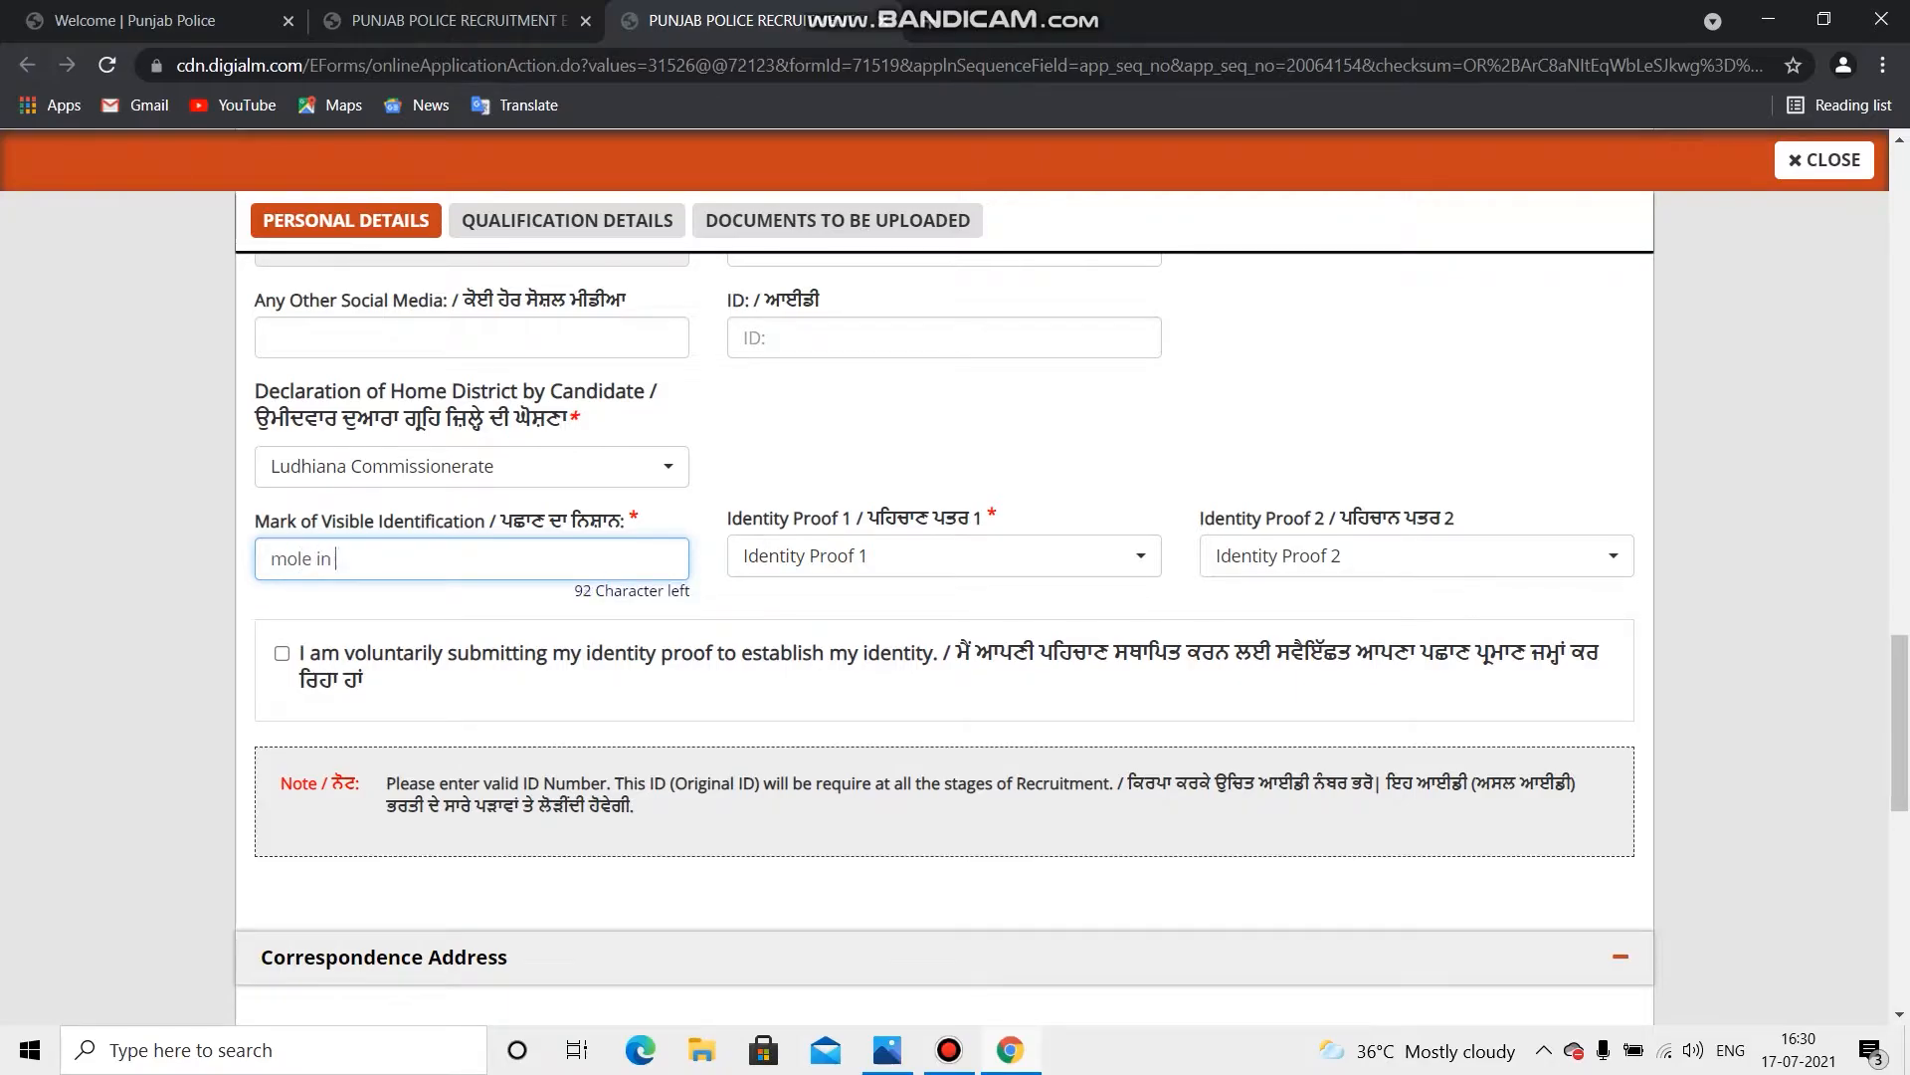
type("my face")
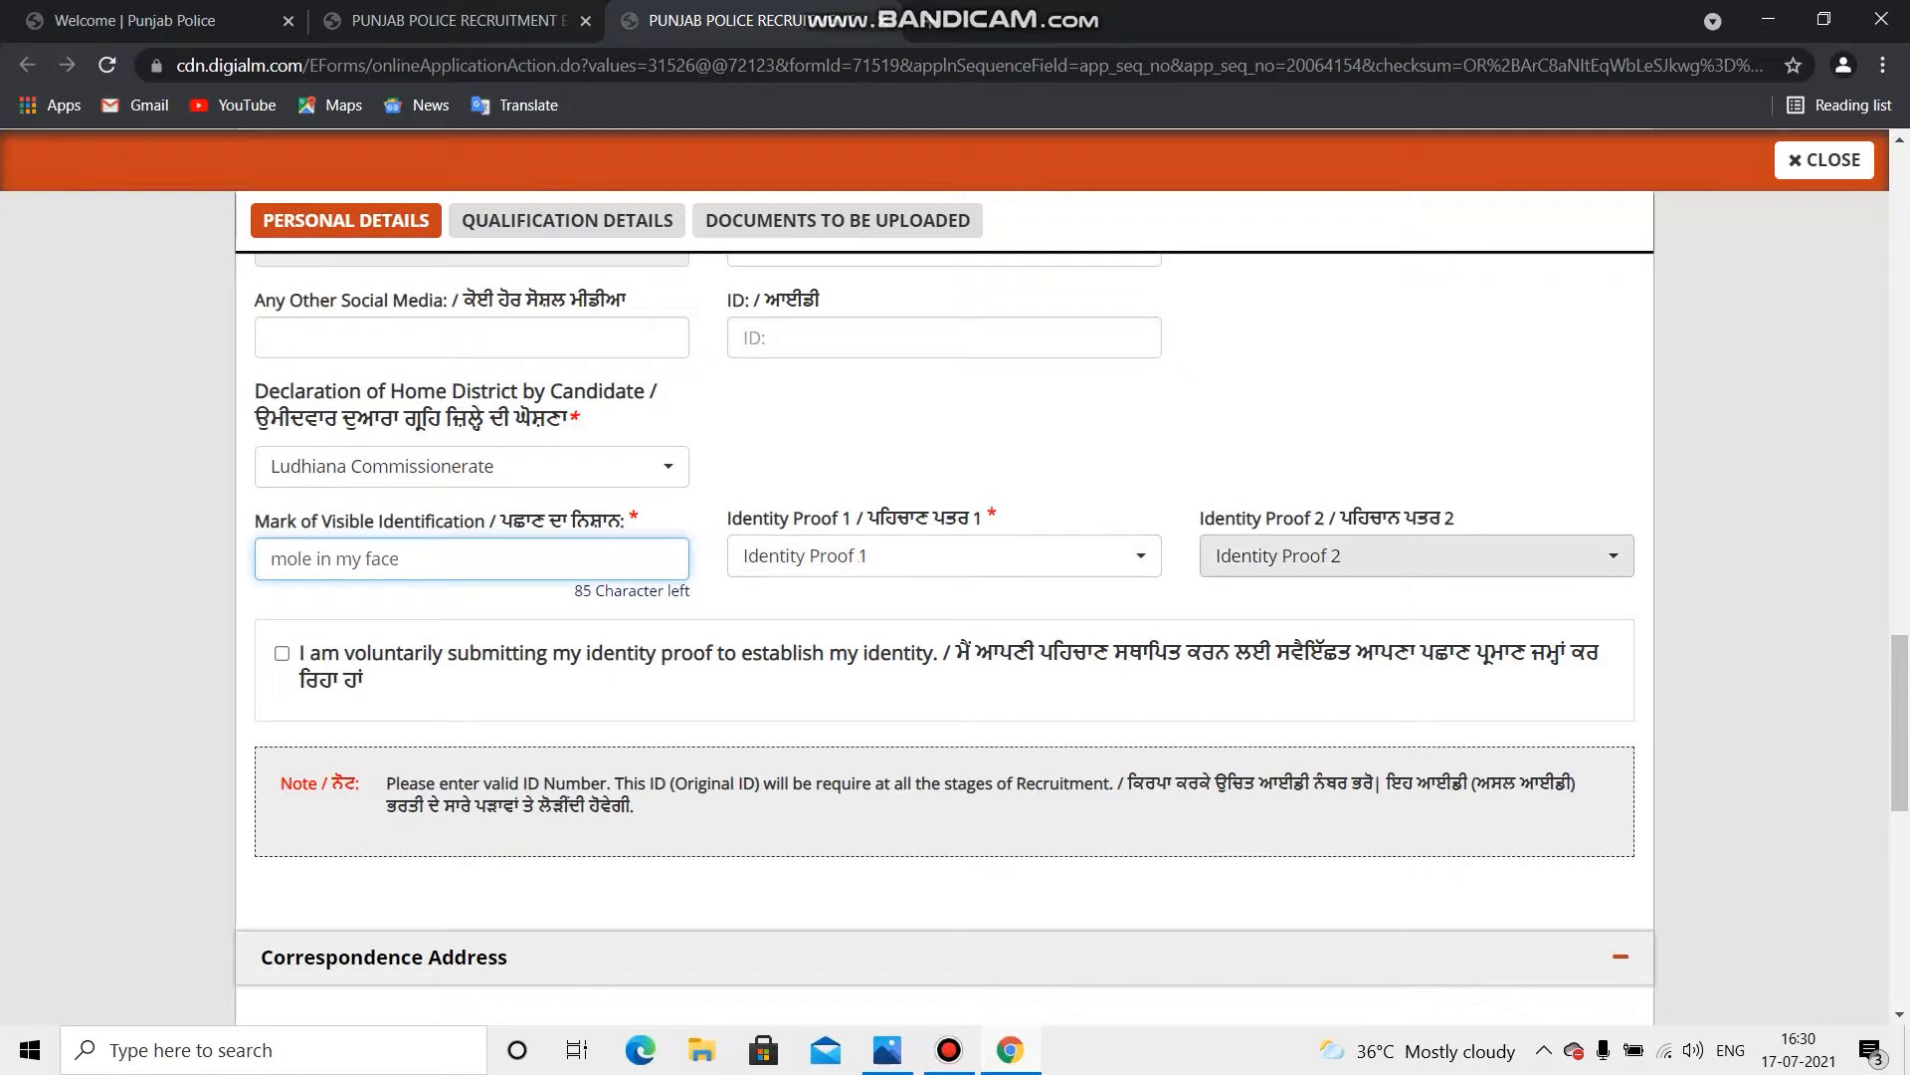
left_click(846, 555)
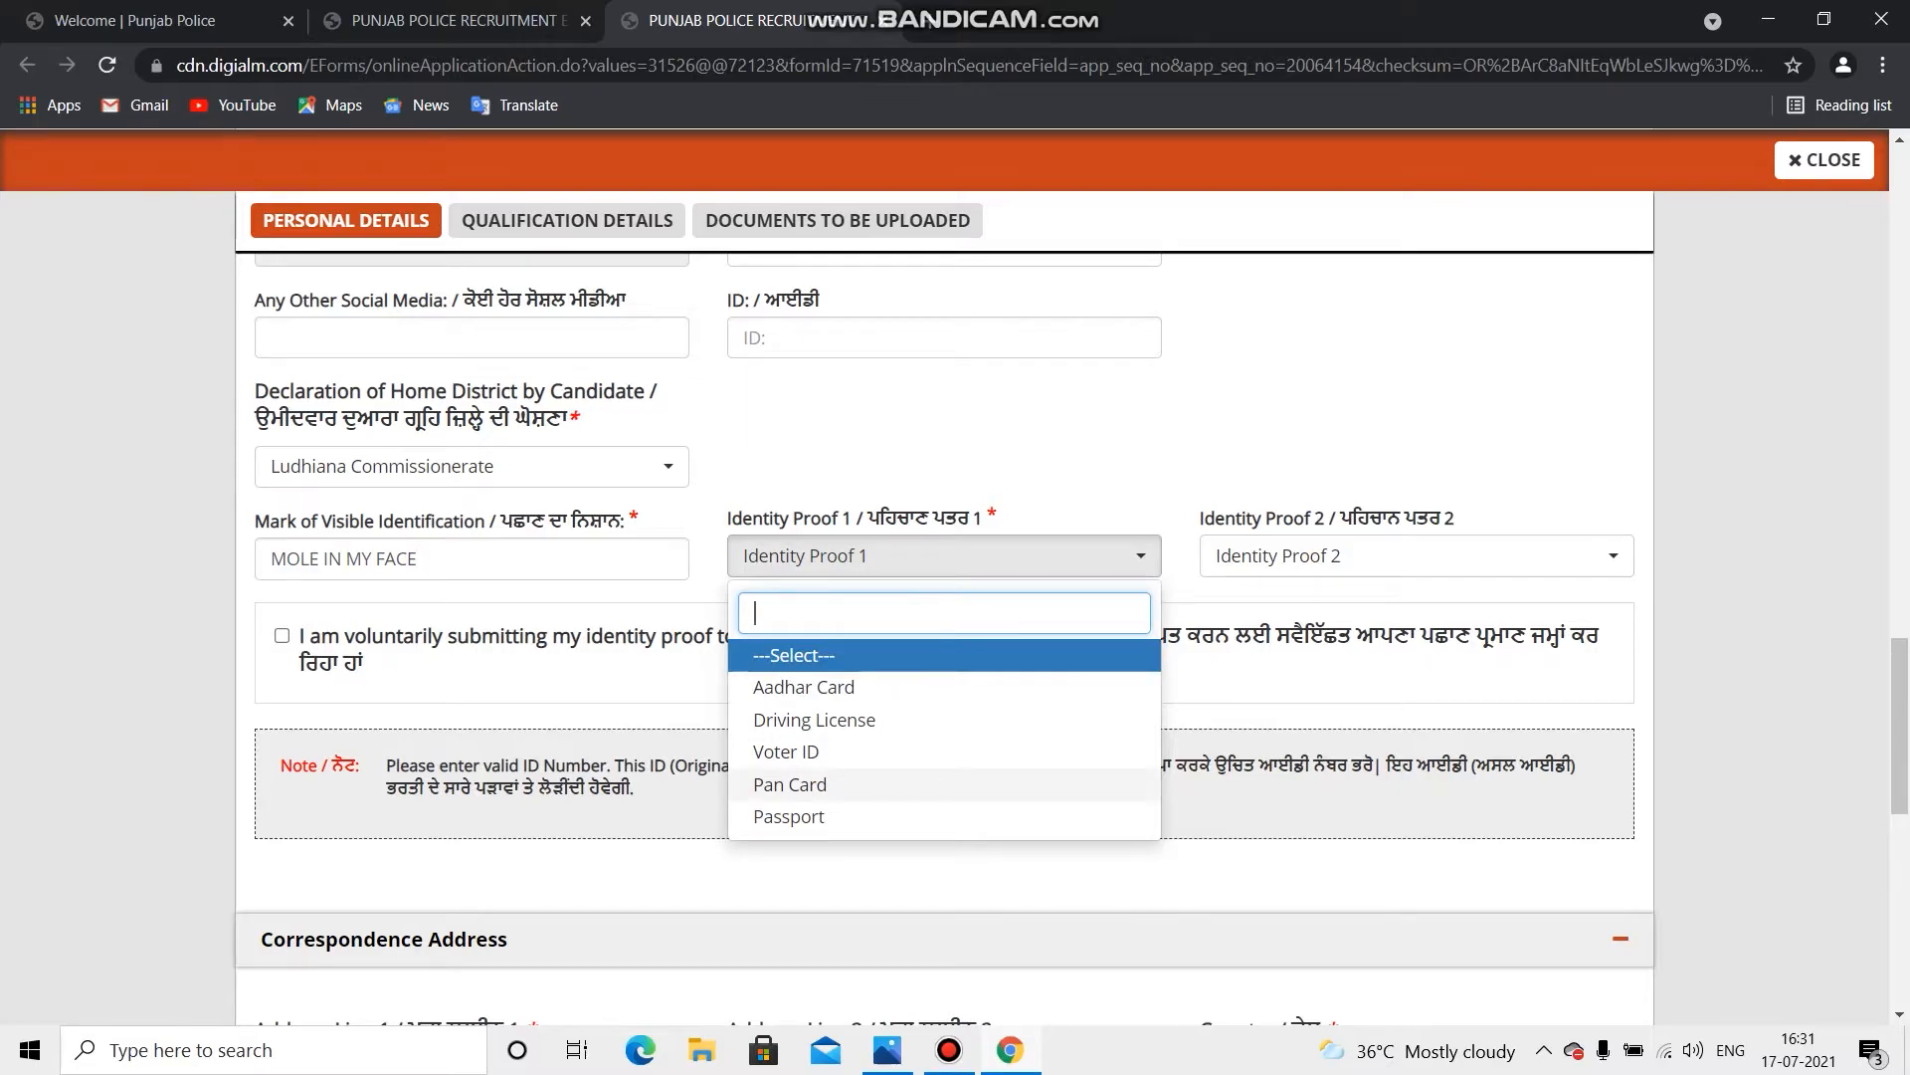
left_click(790, 784)
scroll(944, 597, "down", 1)
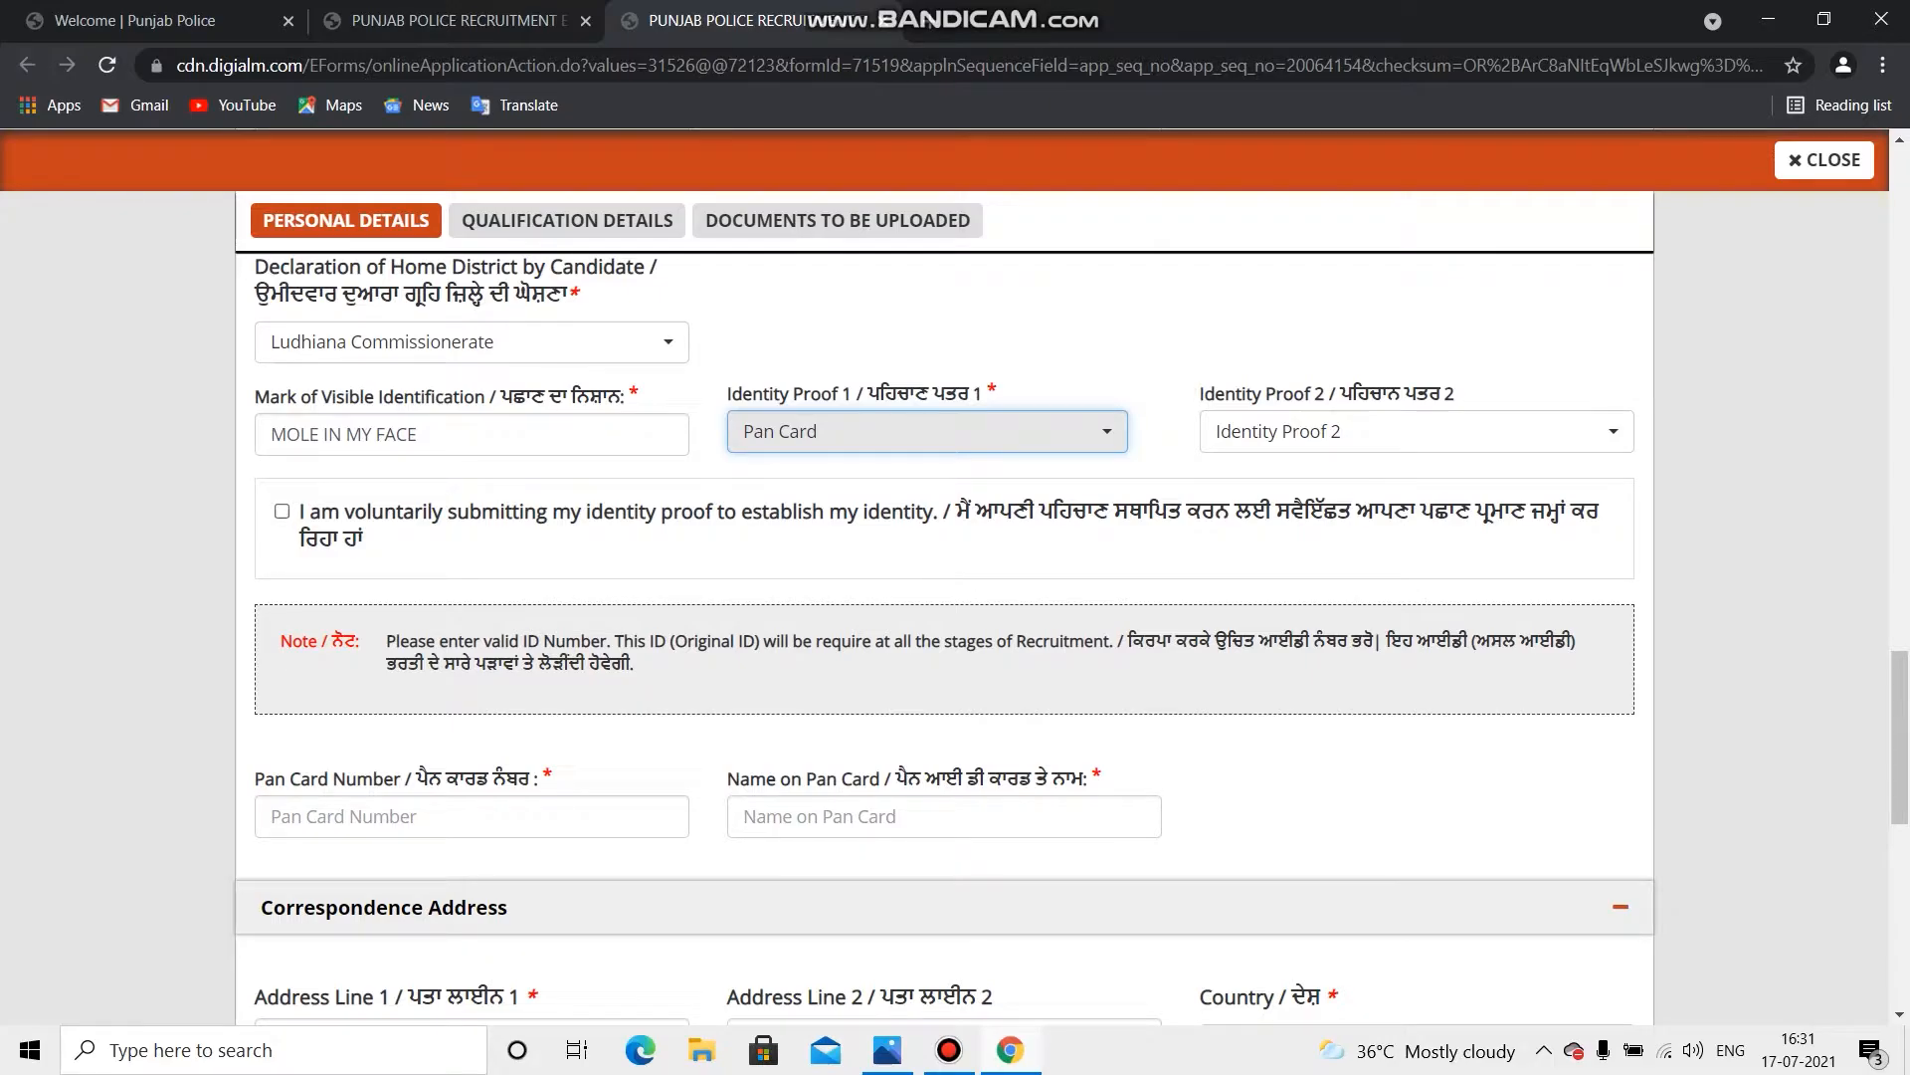
Step: Tick the voluntary identity-proof declaration checkbox
left_click(283, 511)
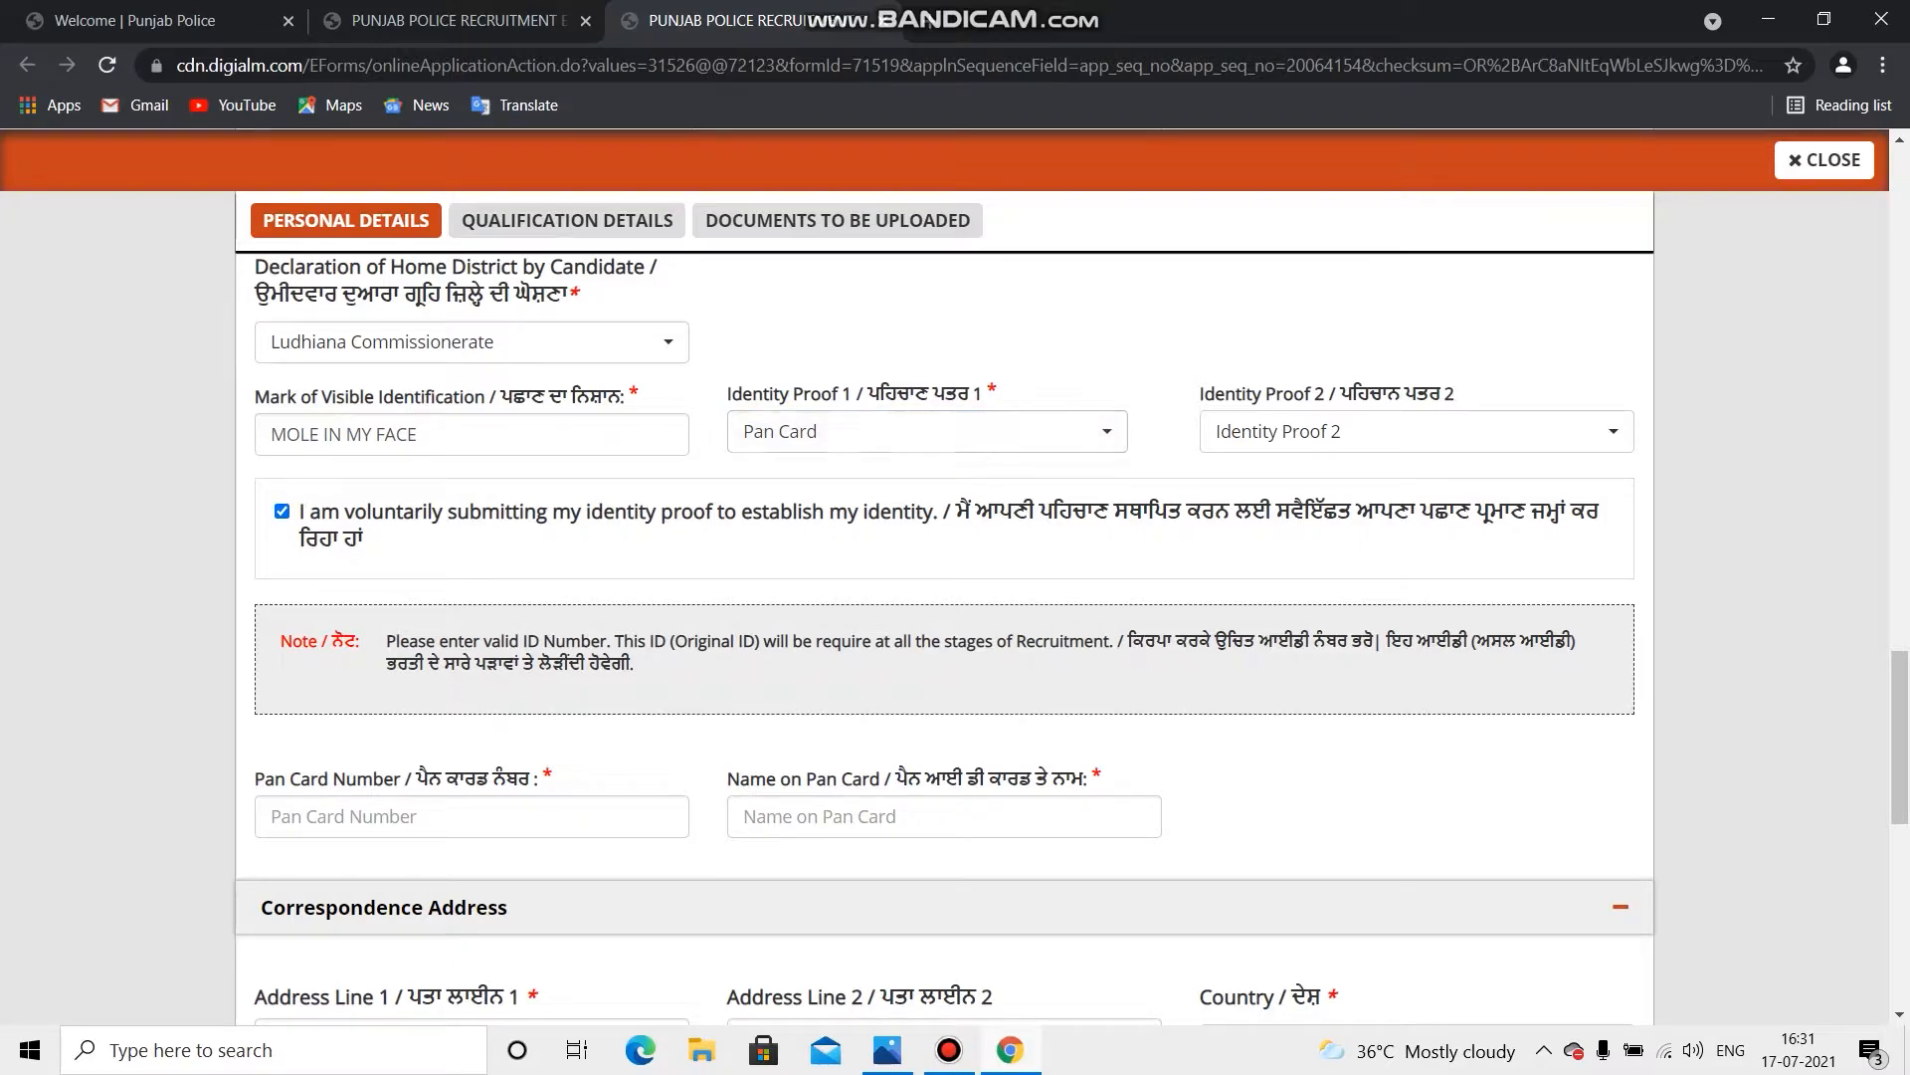
scroll(945, 597, "down", 1)
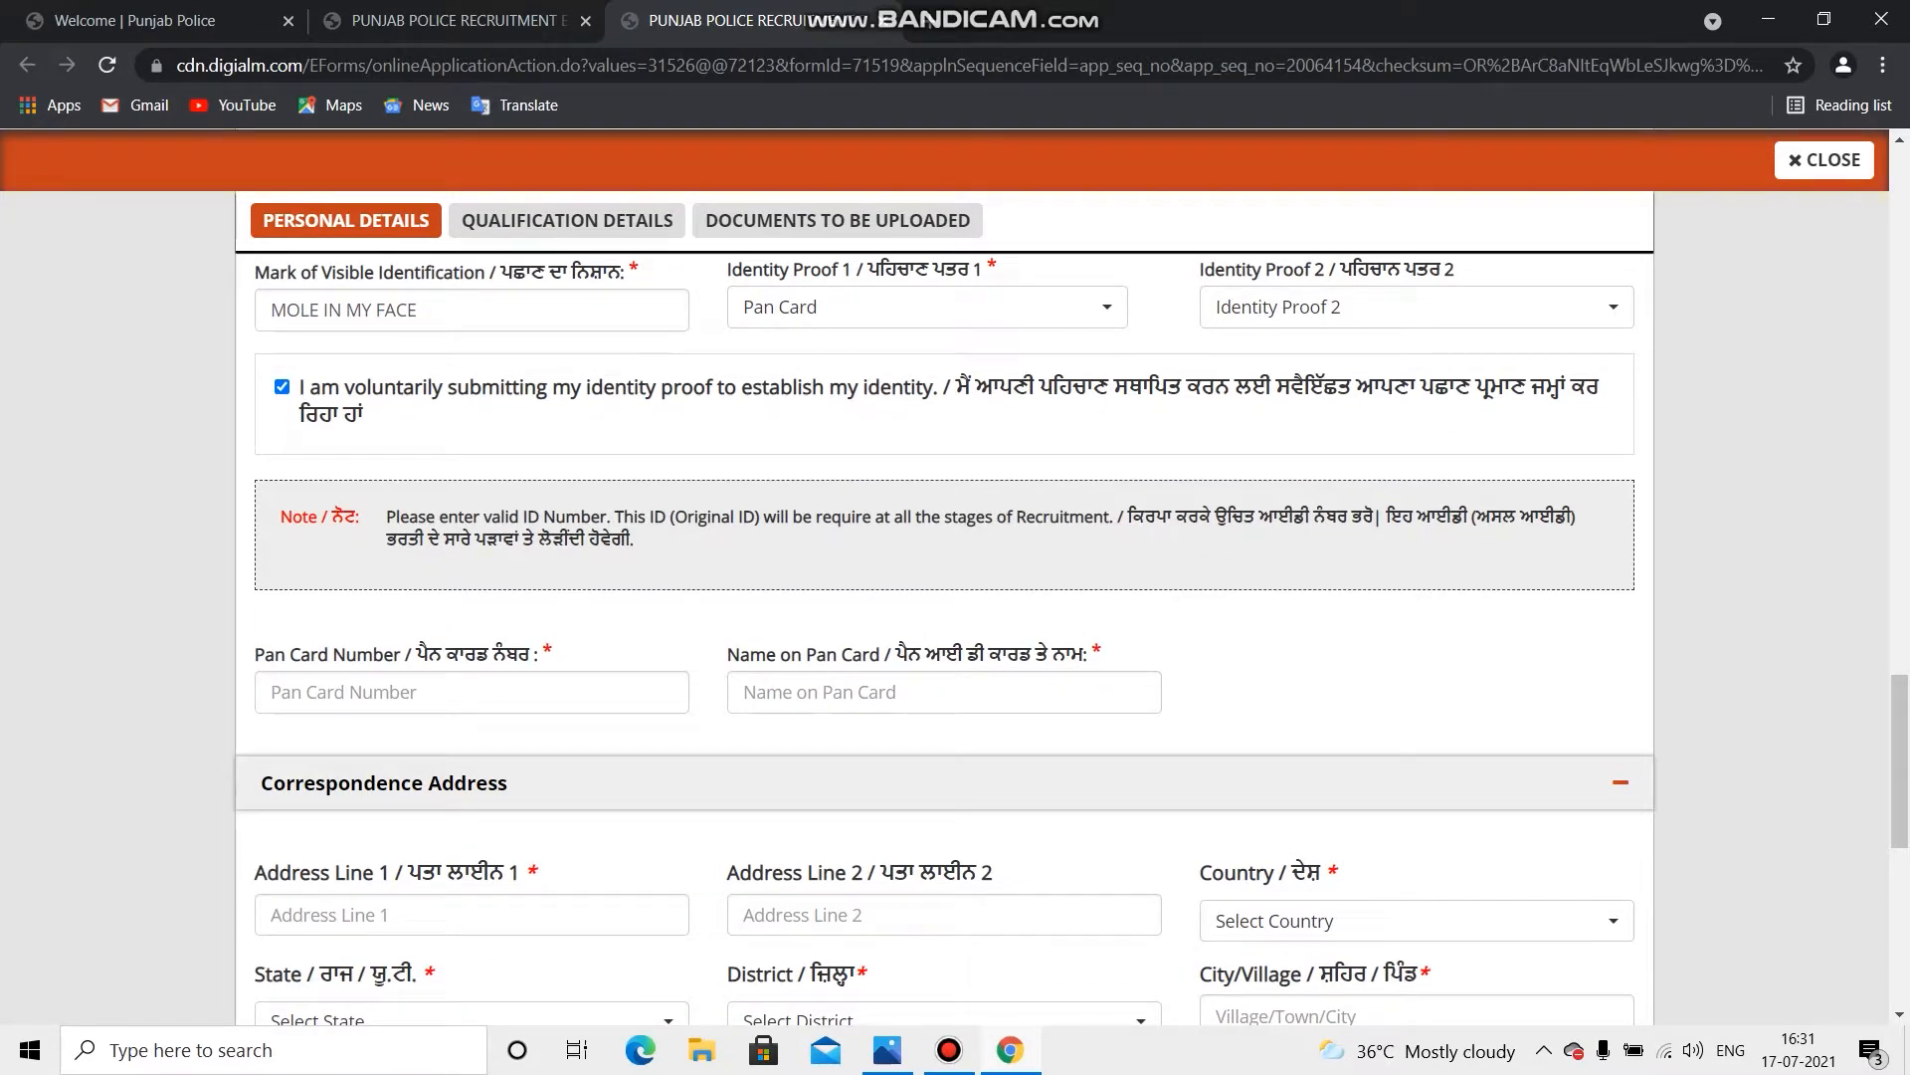
scroll(945, 597, "down", 1)
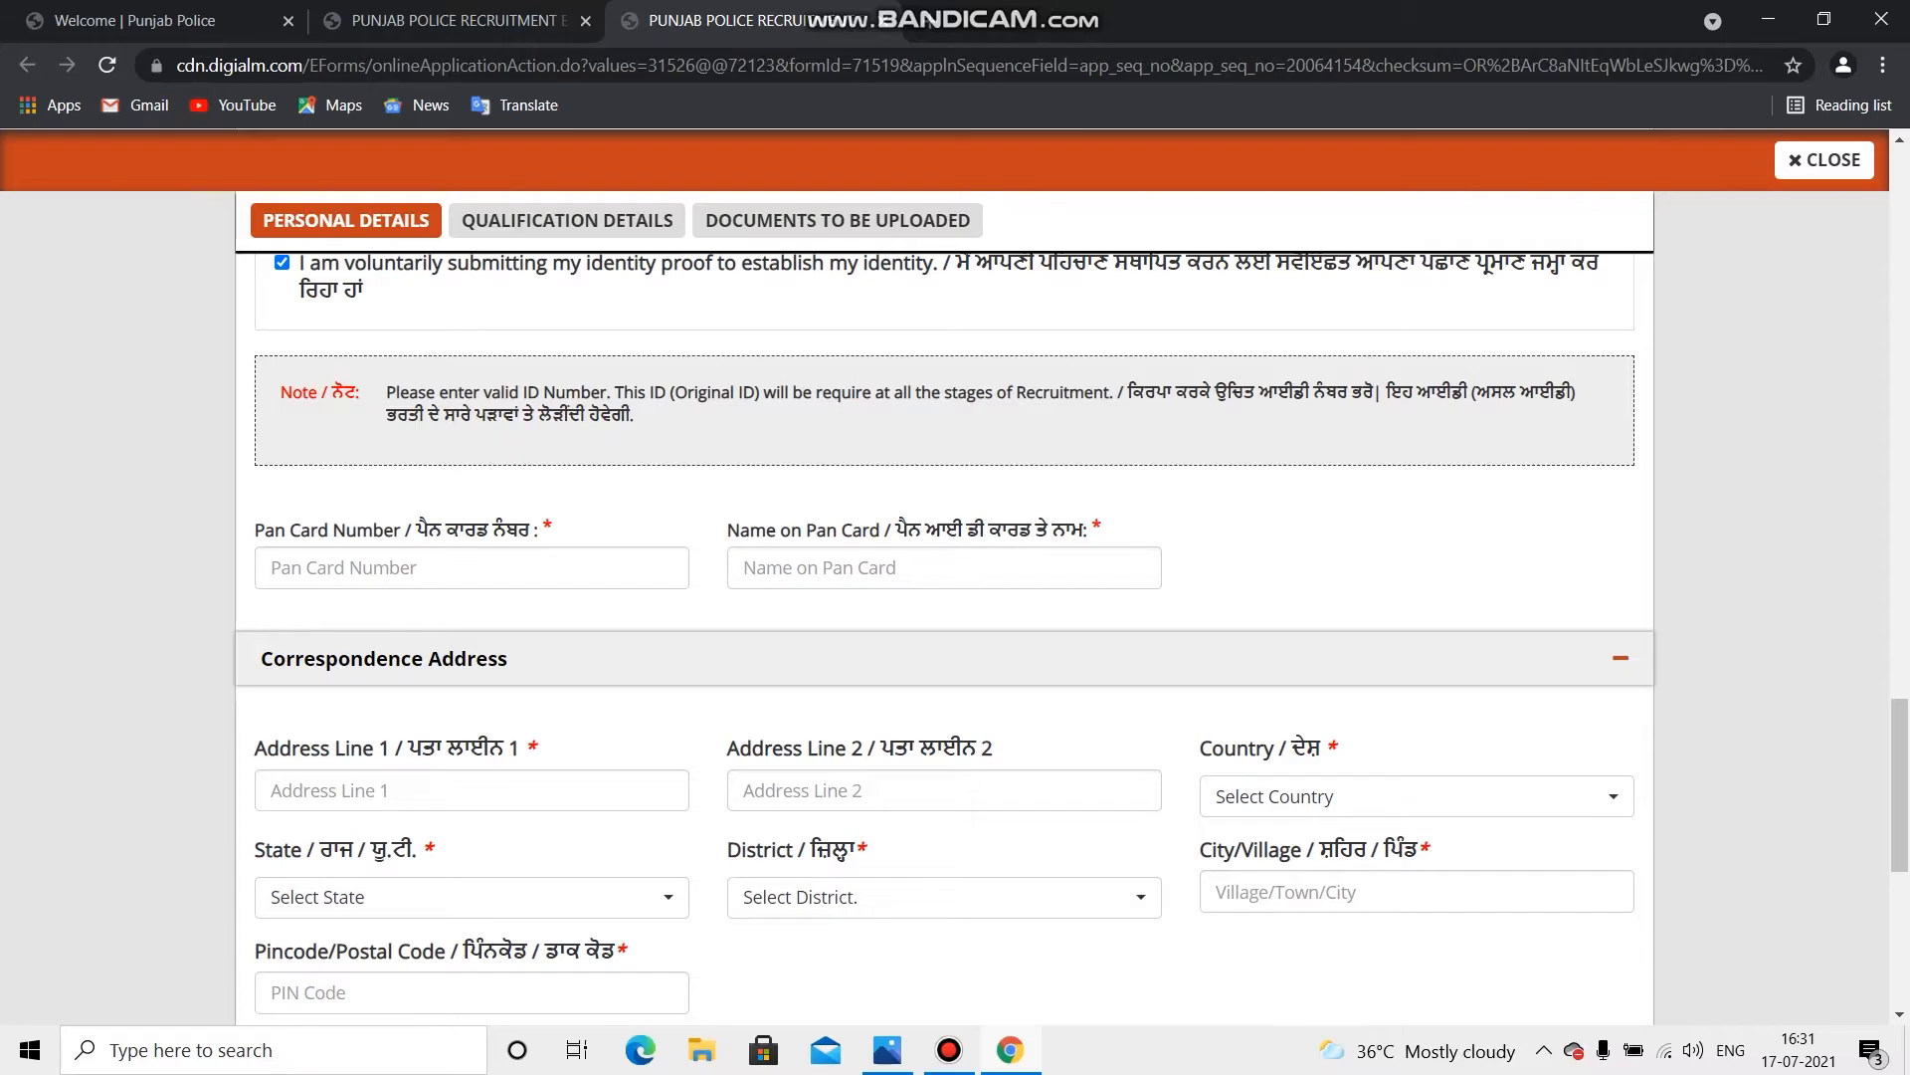
Step: Fill in the PAN card number and begin typing the cardholder's name
left_click(271, 568)
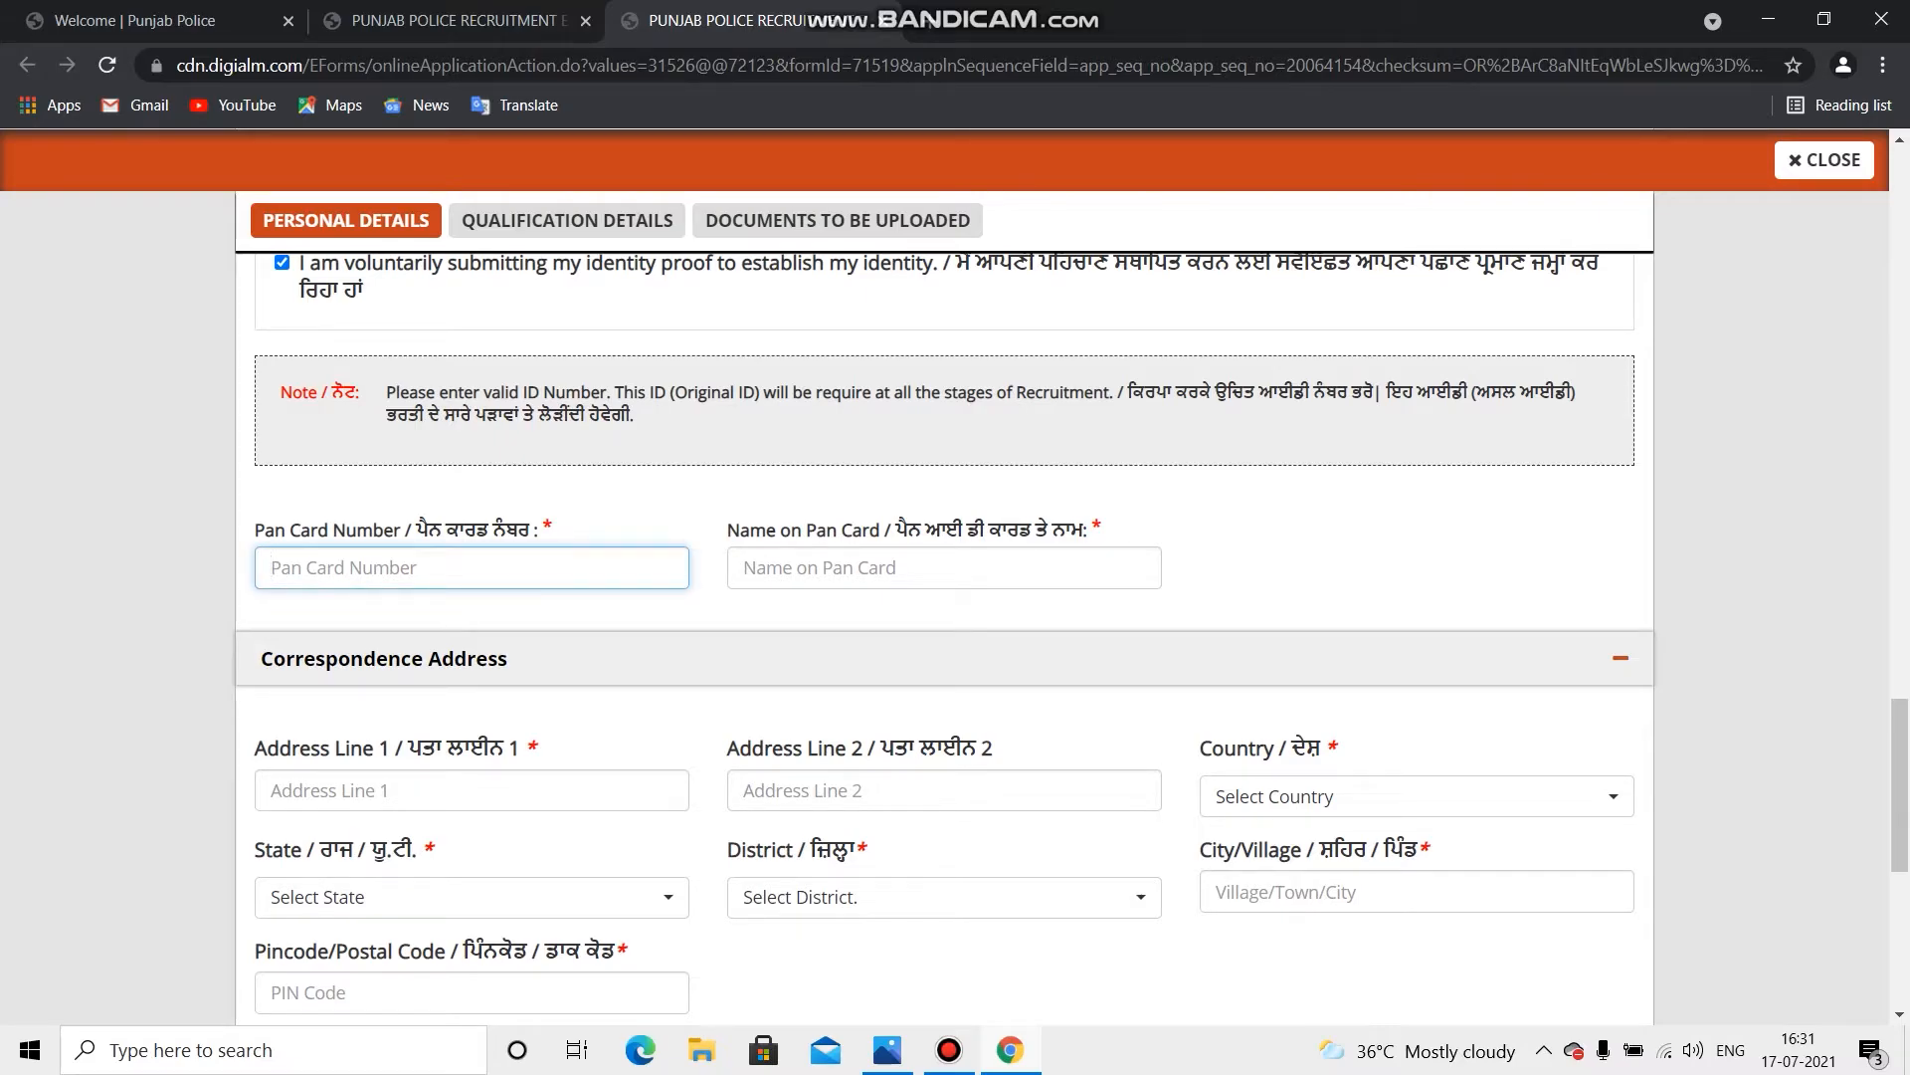
type("E")
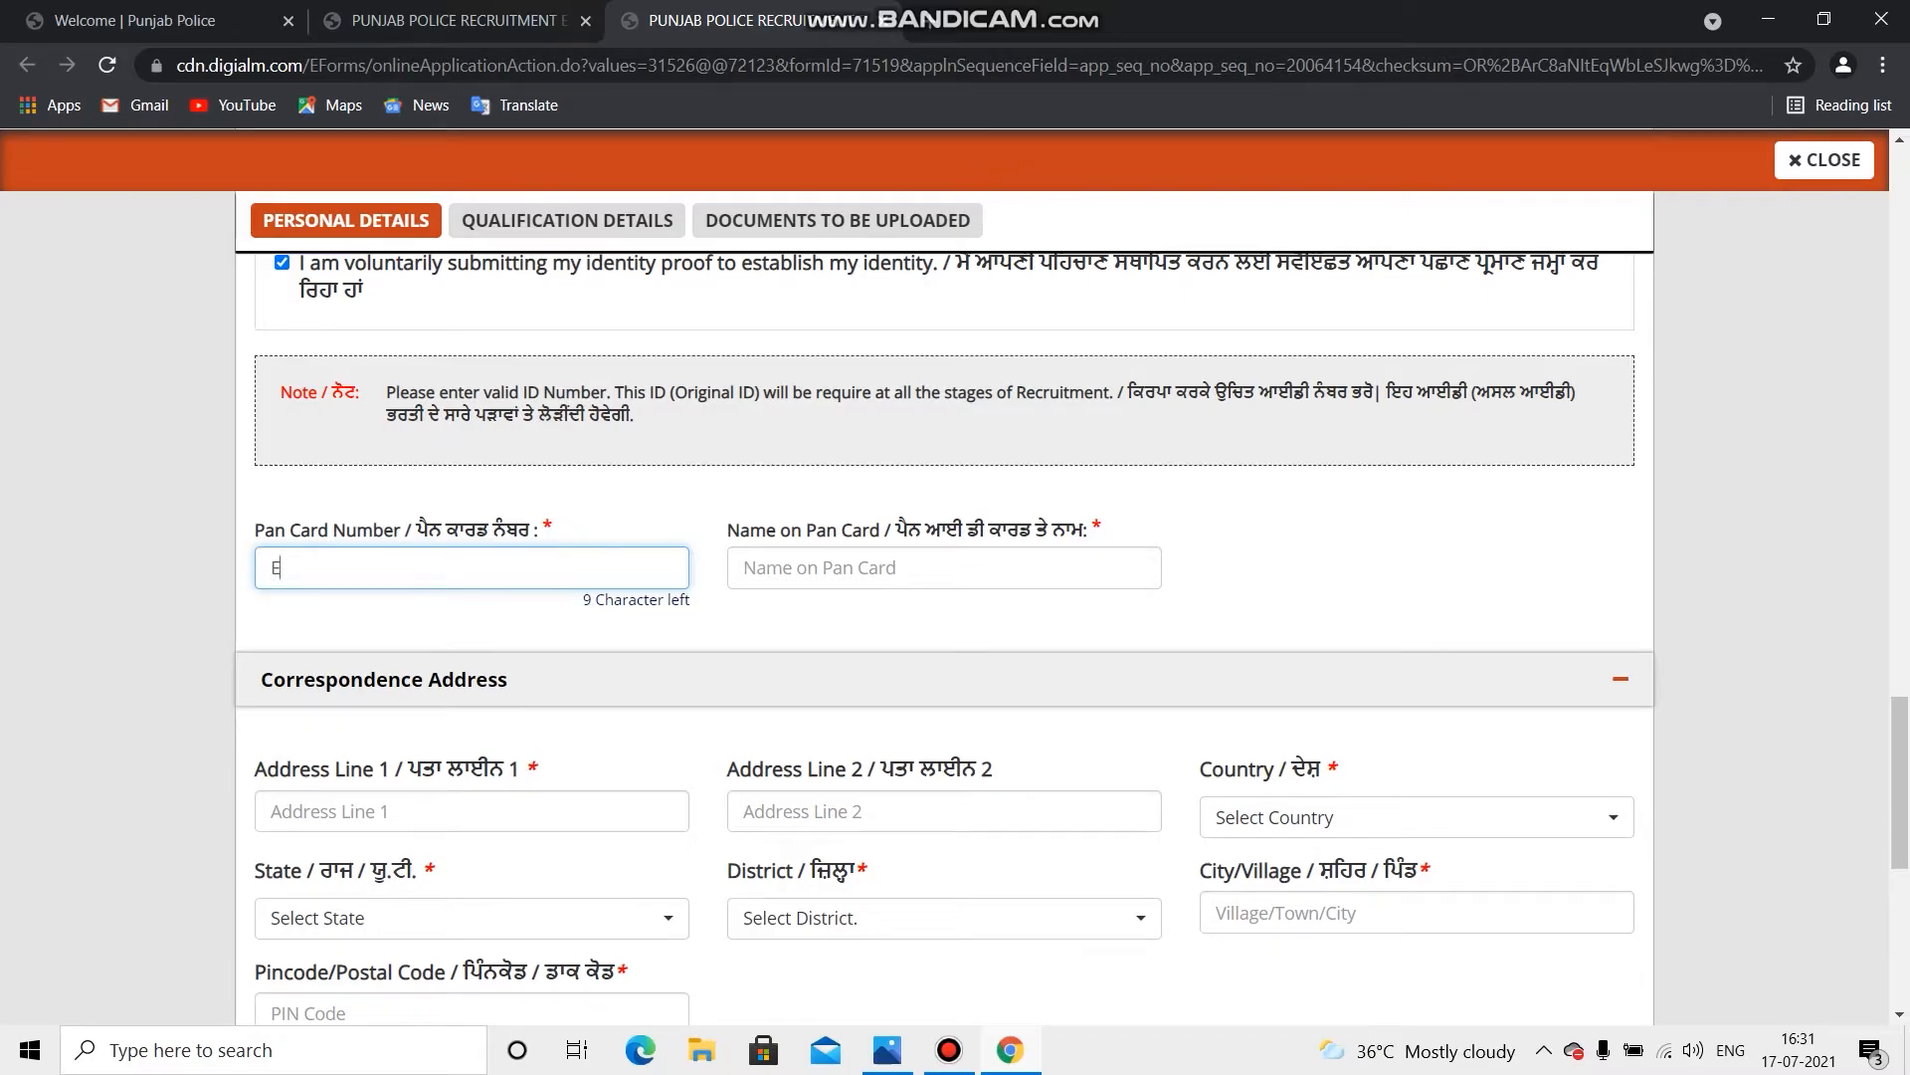
left_click(744, 567)
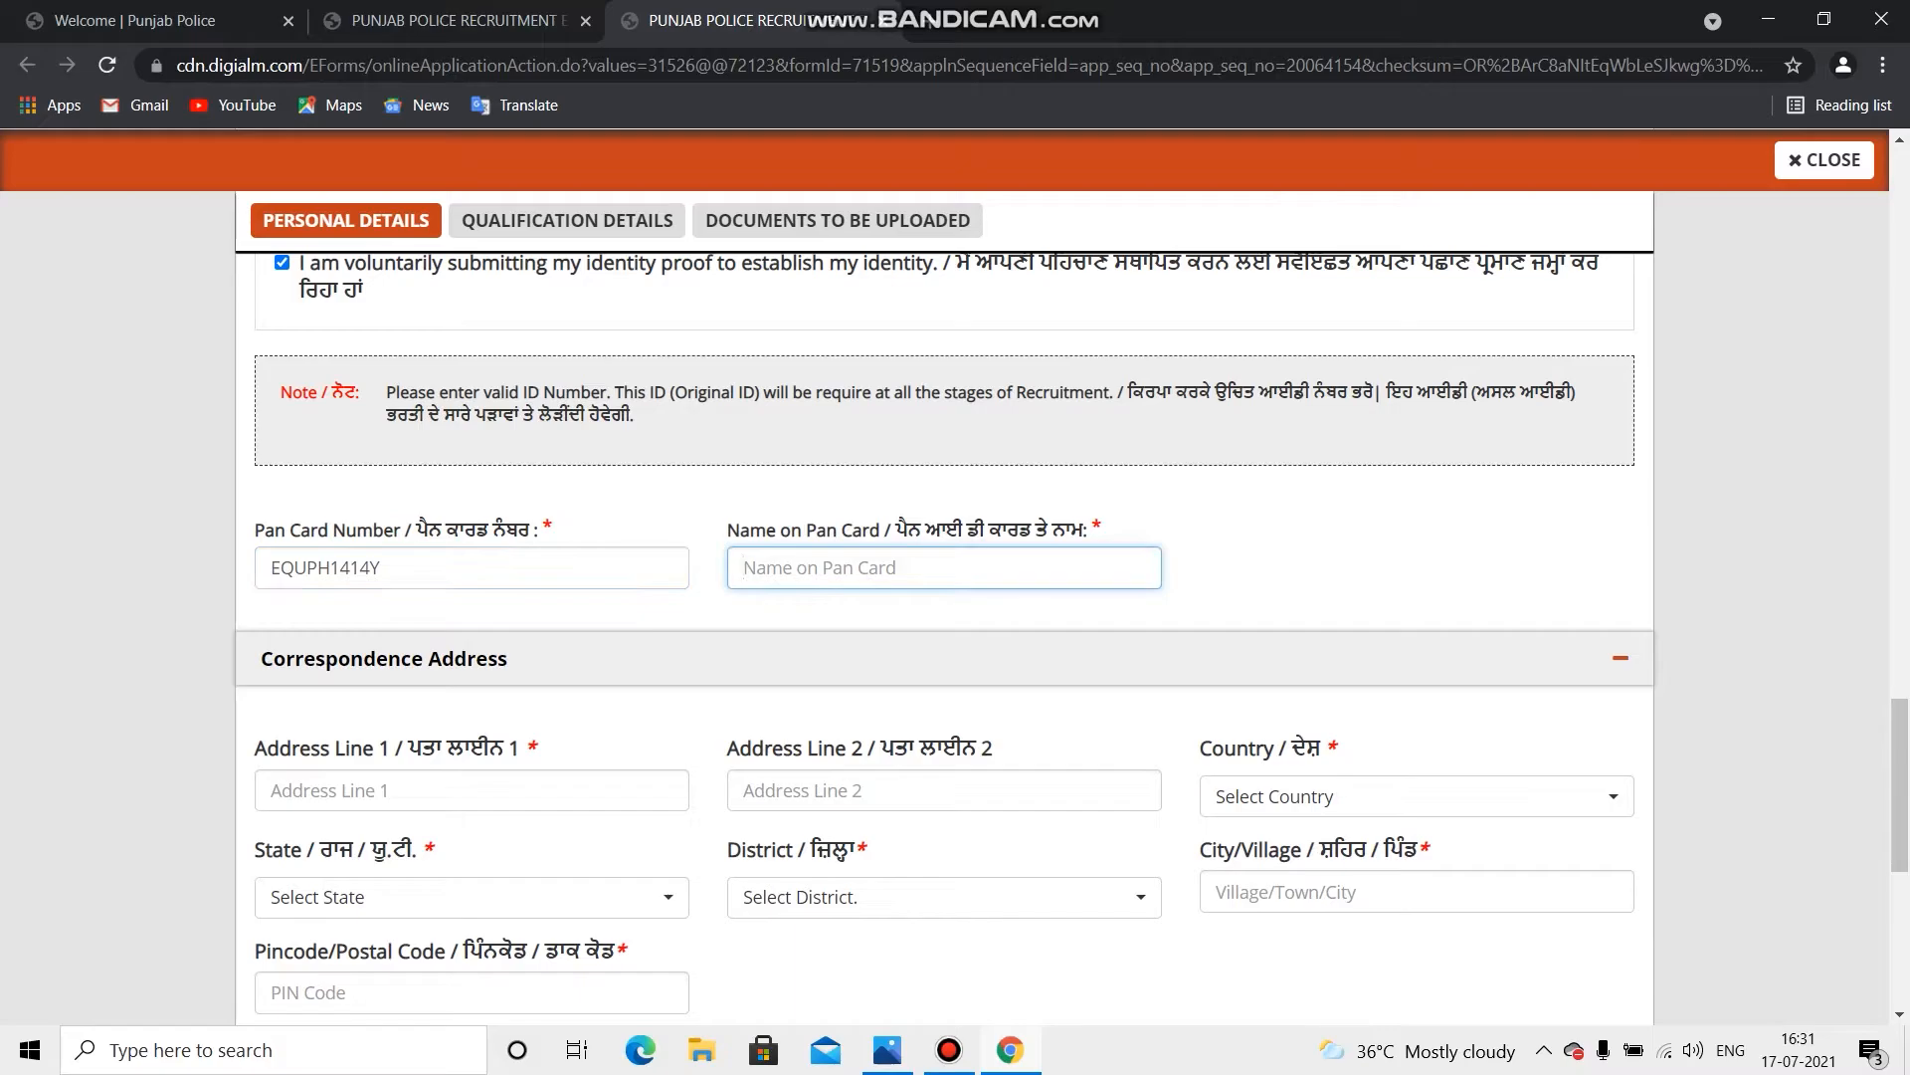
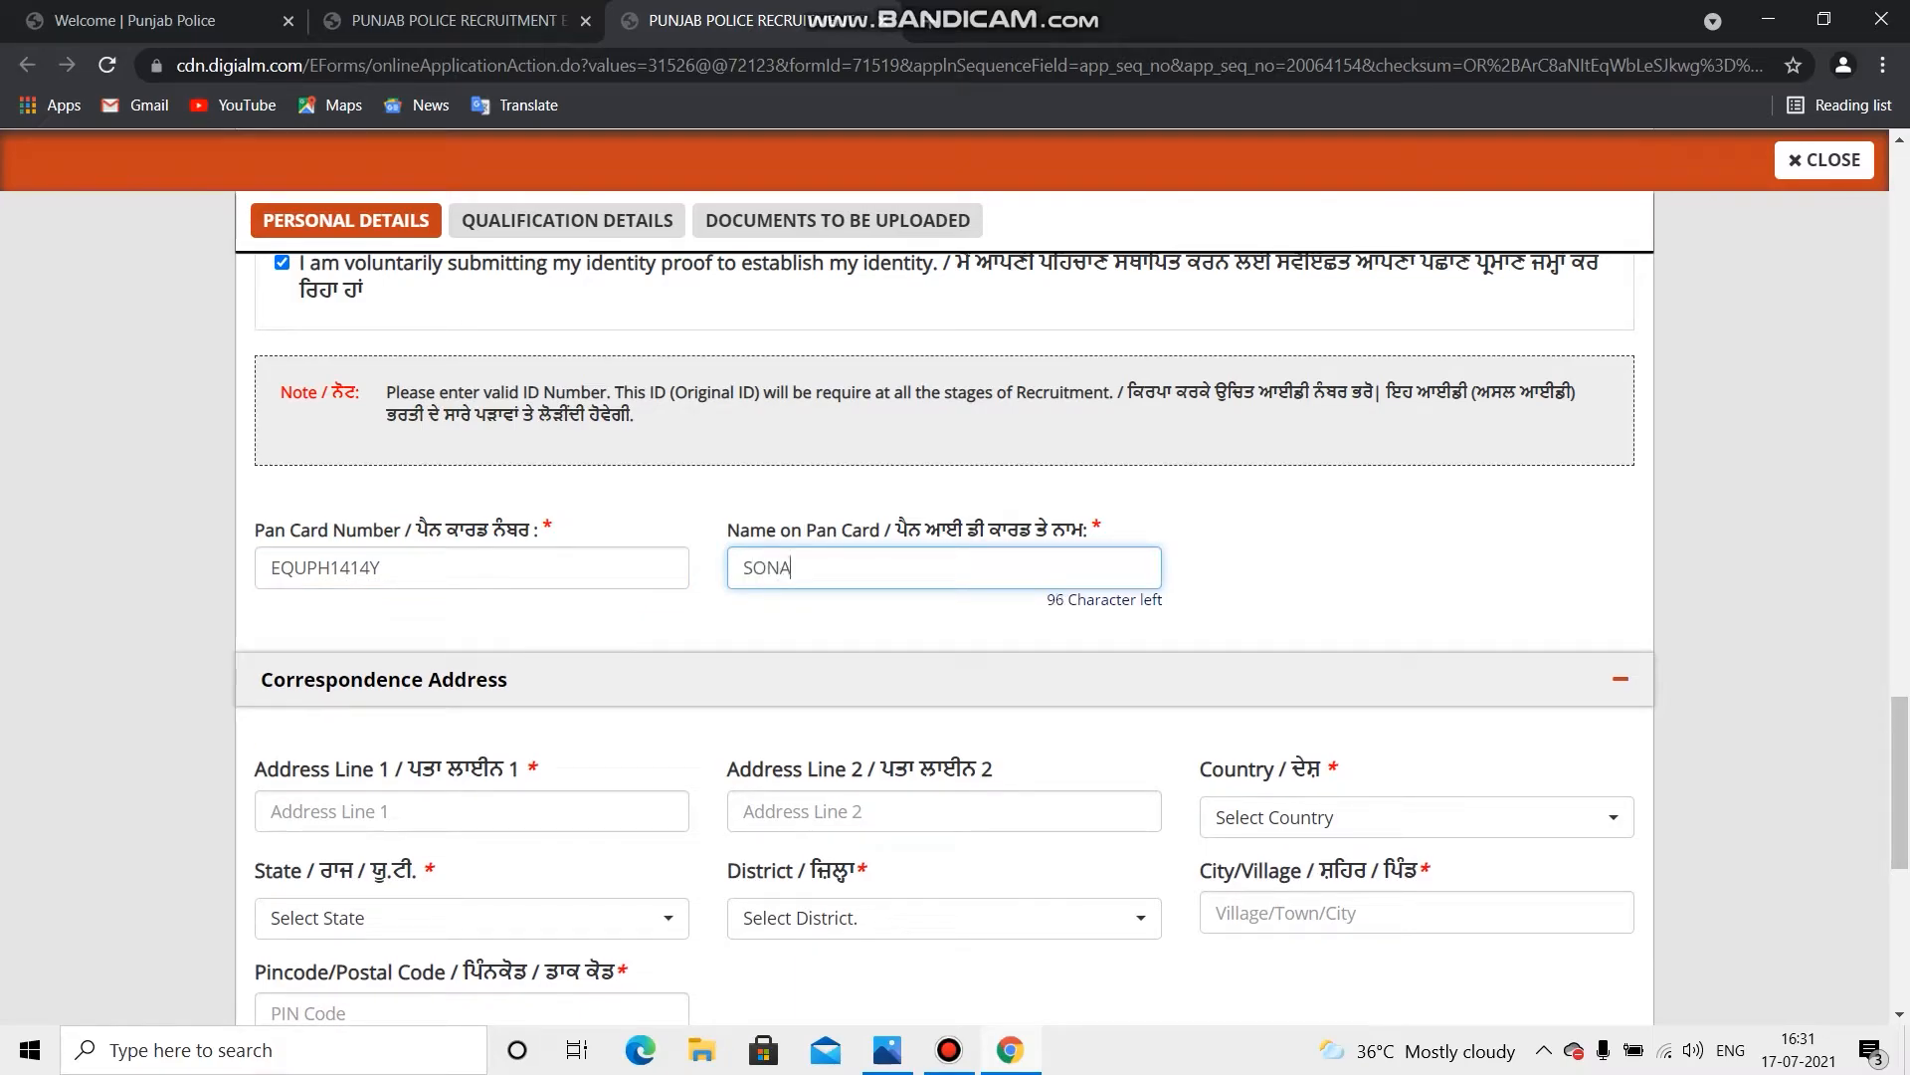
scroll(945, 636, "up", 1)
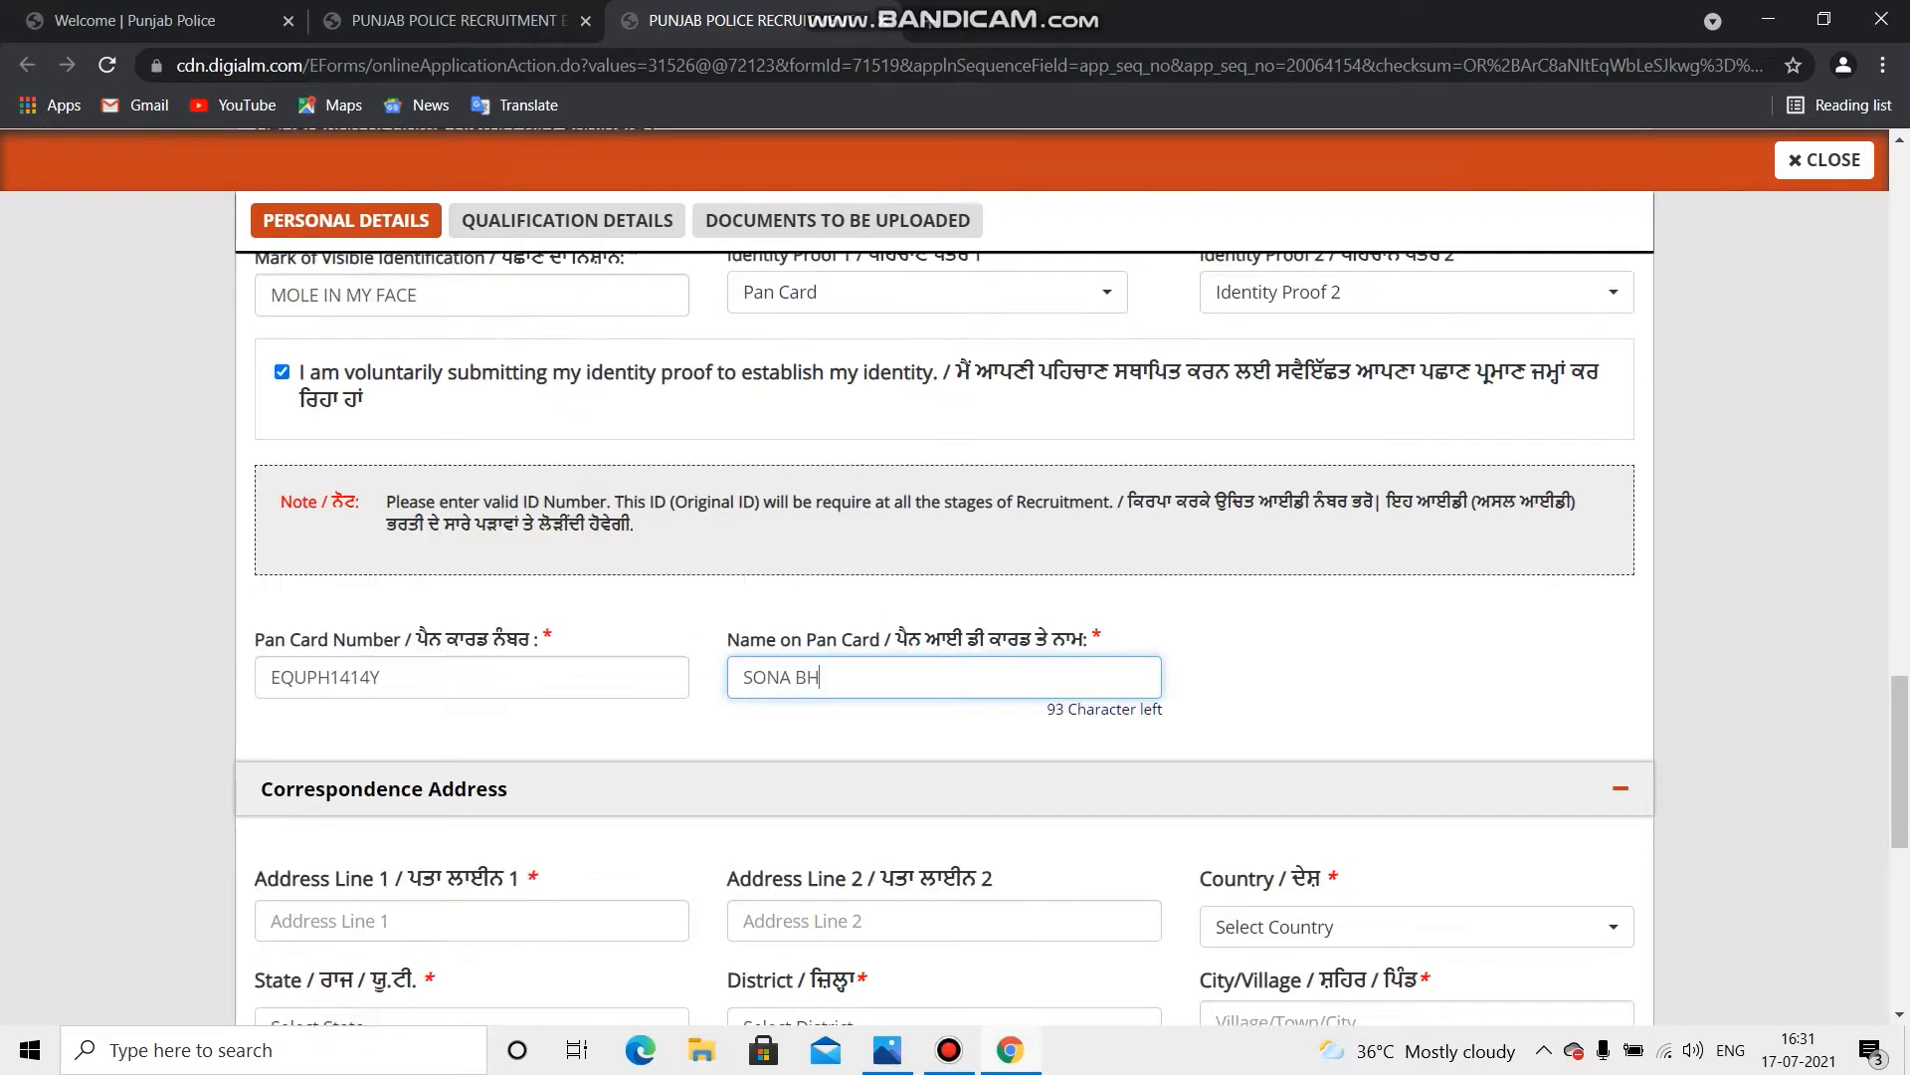
scroll(945, 637, "down", 4)
scroll(945, 637, "down", 1)
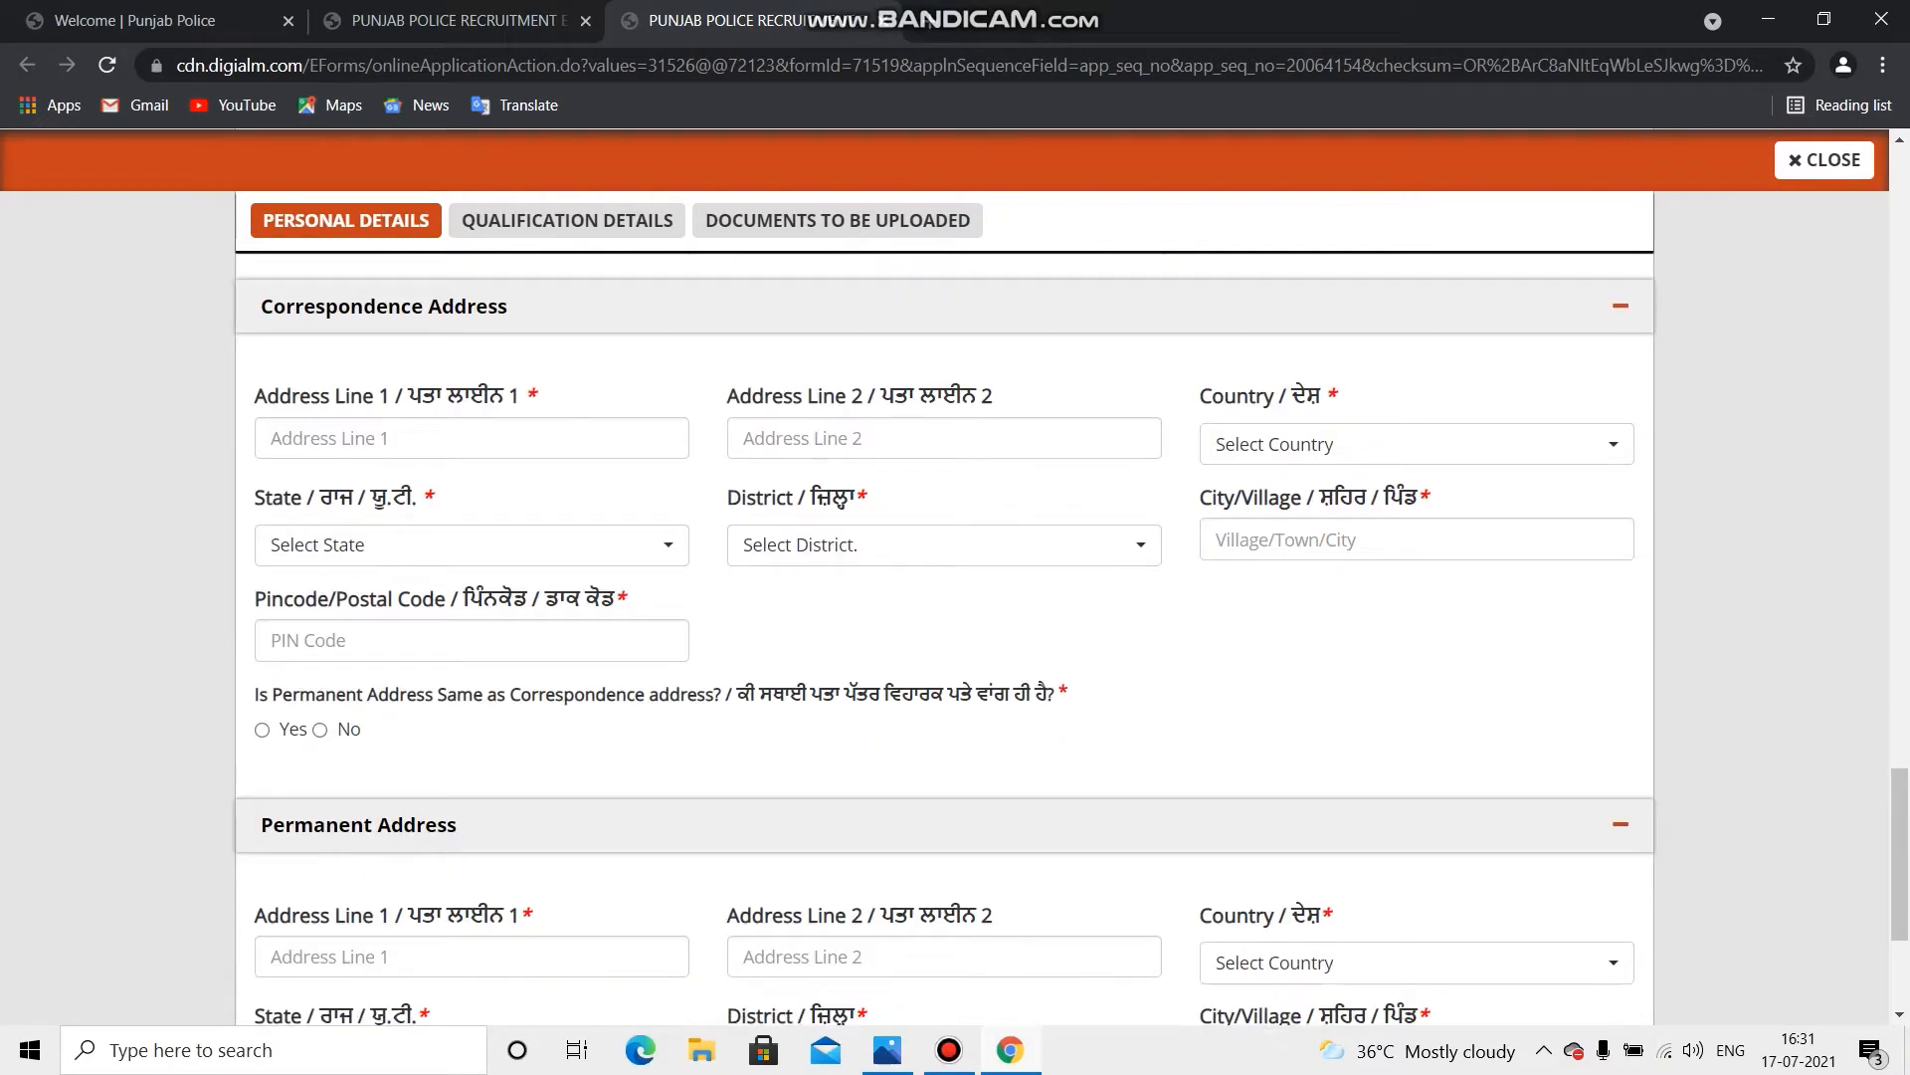
Step: Type the first line of the correspondence address, correcting the typos
left_click(471, 436)
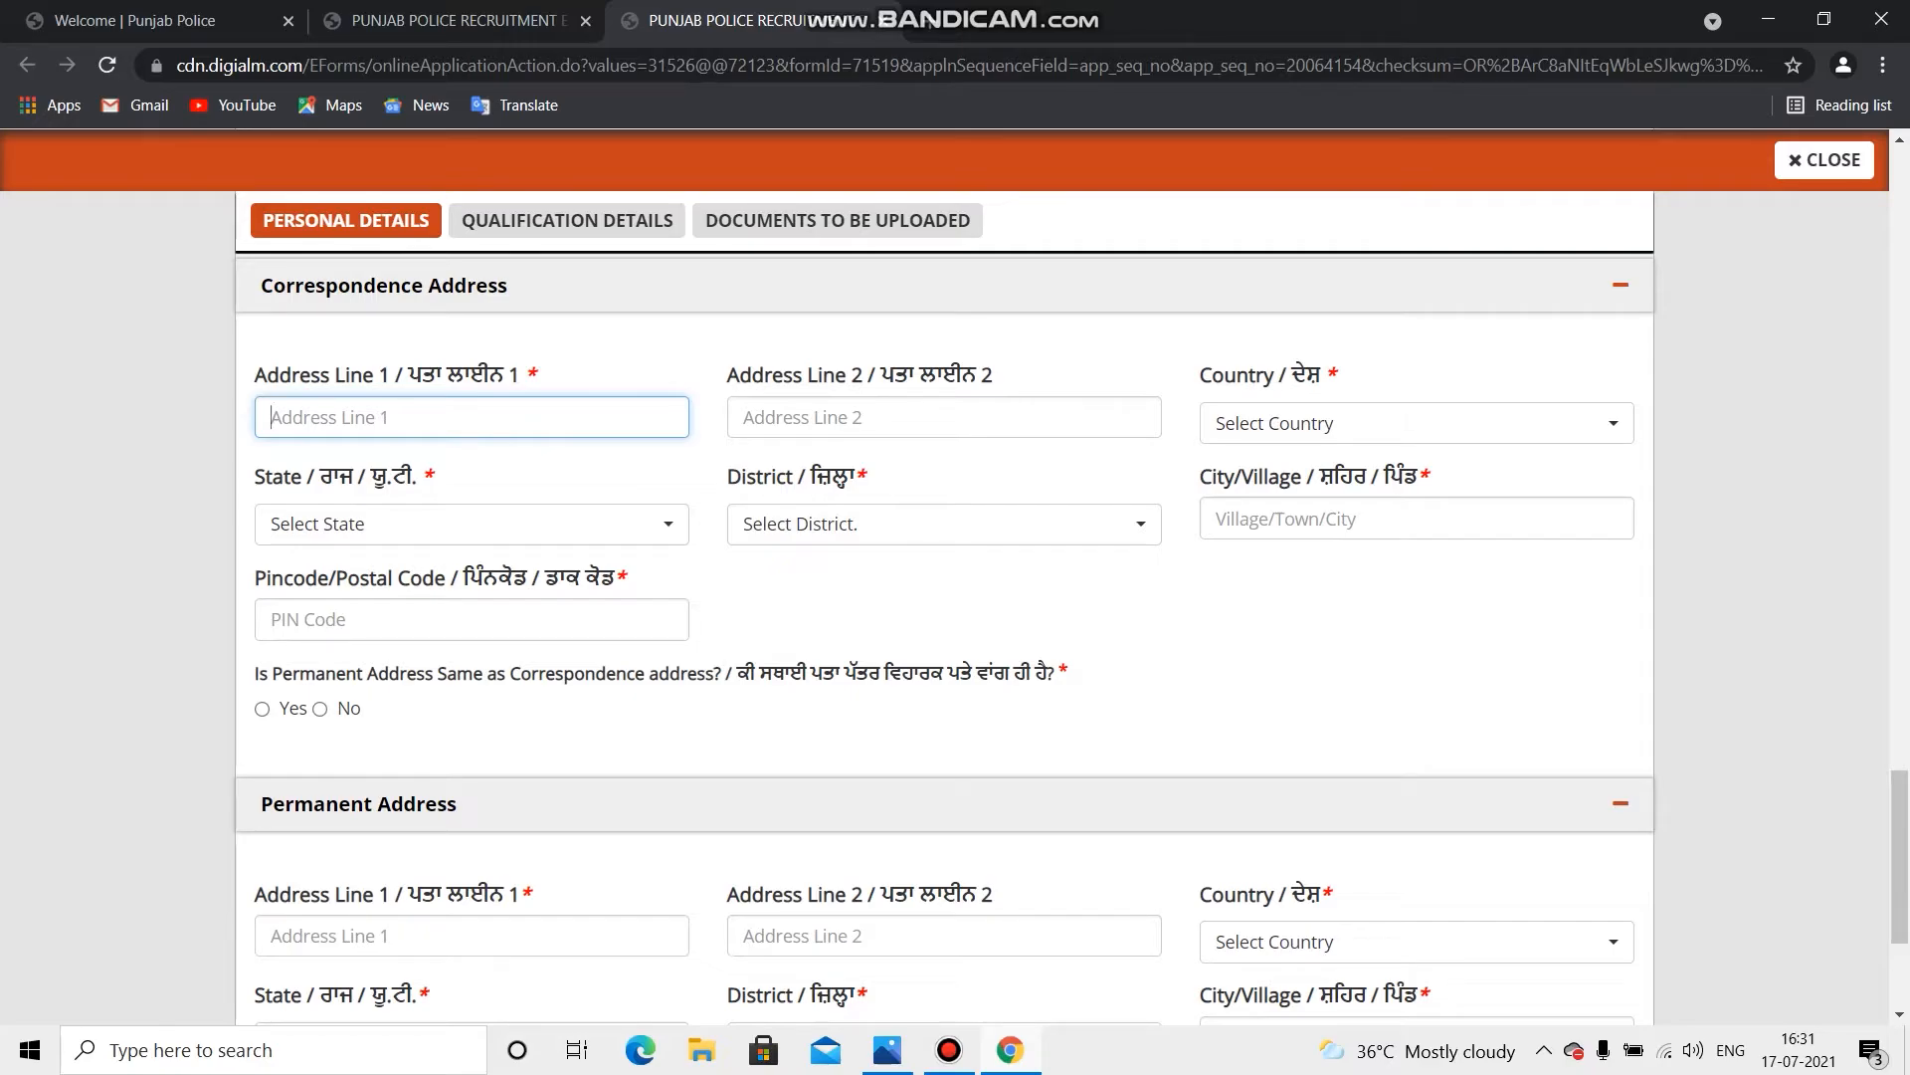
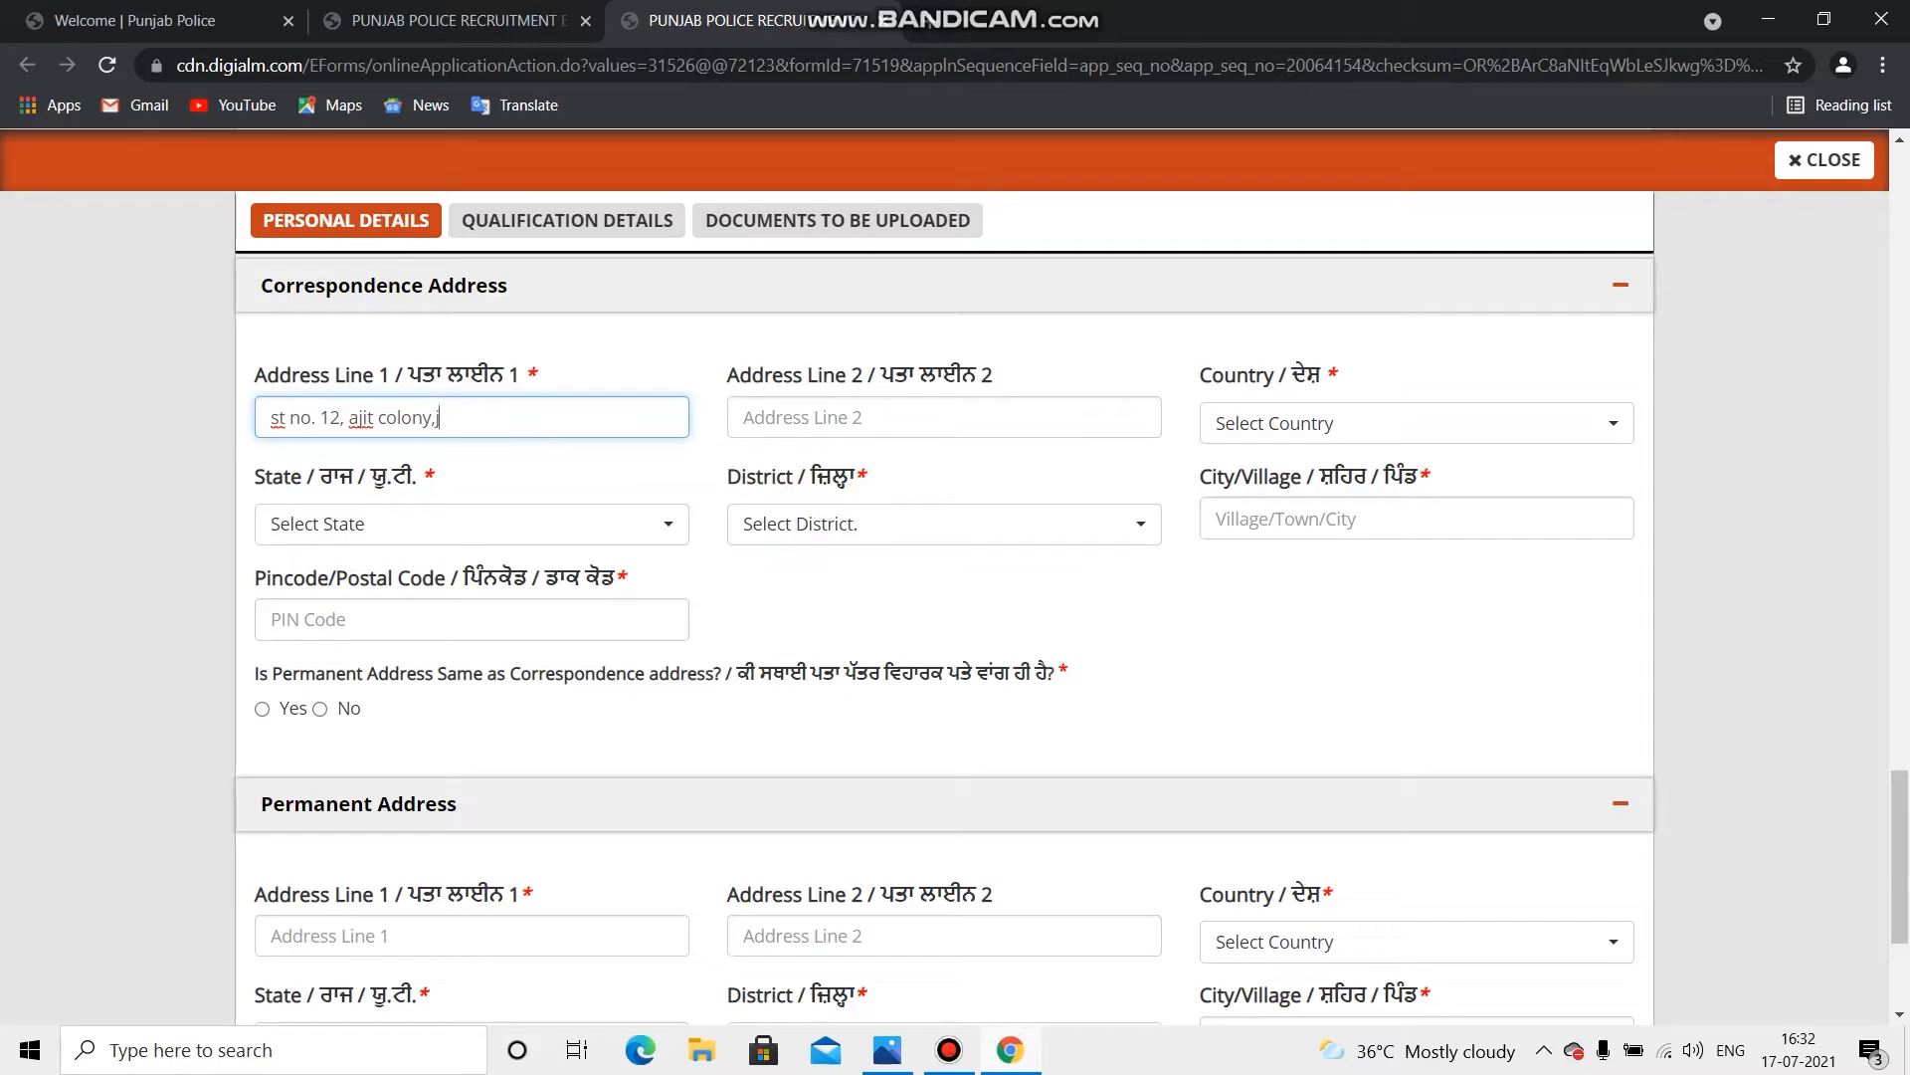
Step: Set the address country to India, state to Punjab and district to Ludhiana
left_click(1413, 423)
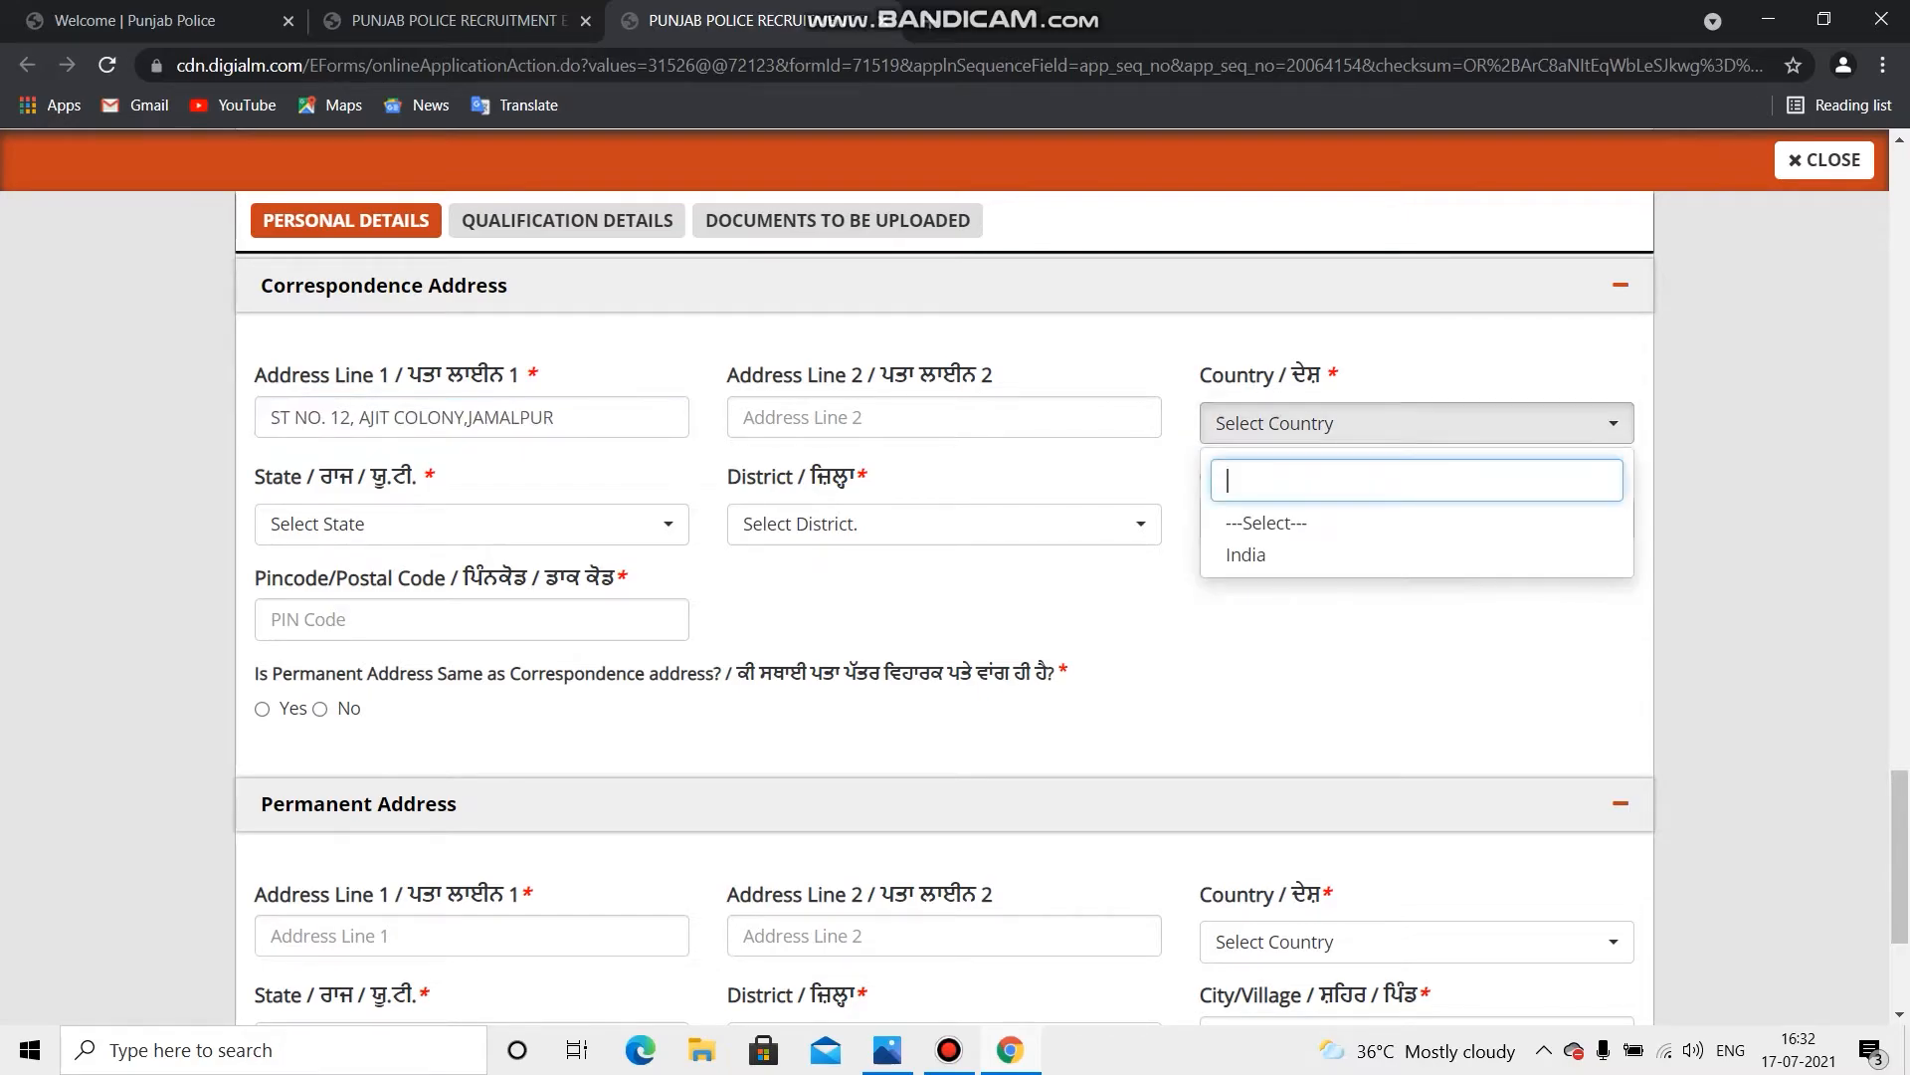
left_click(1417, 555)
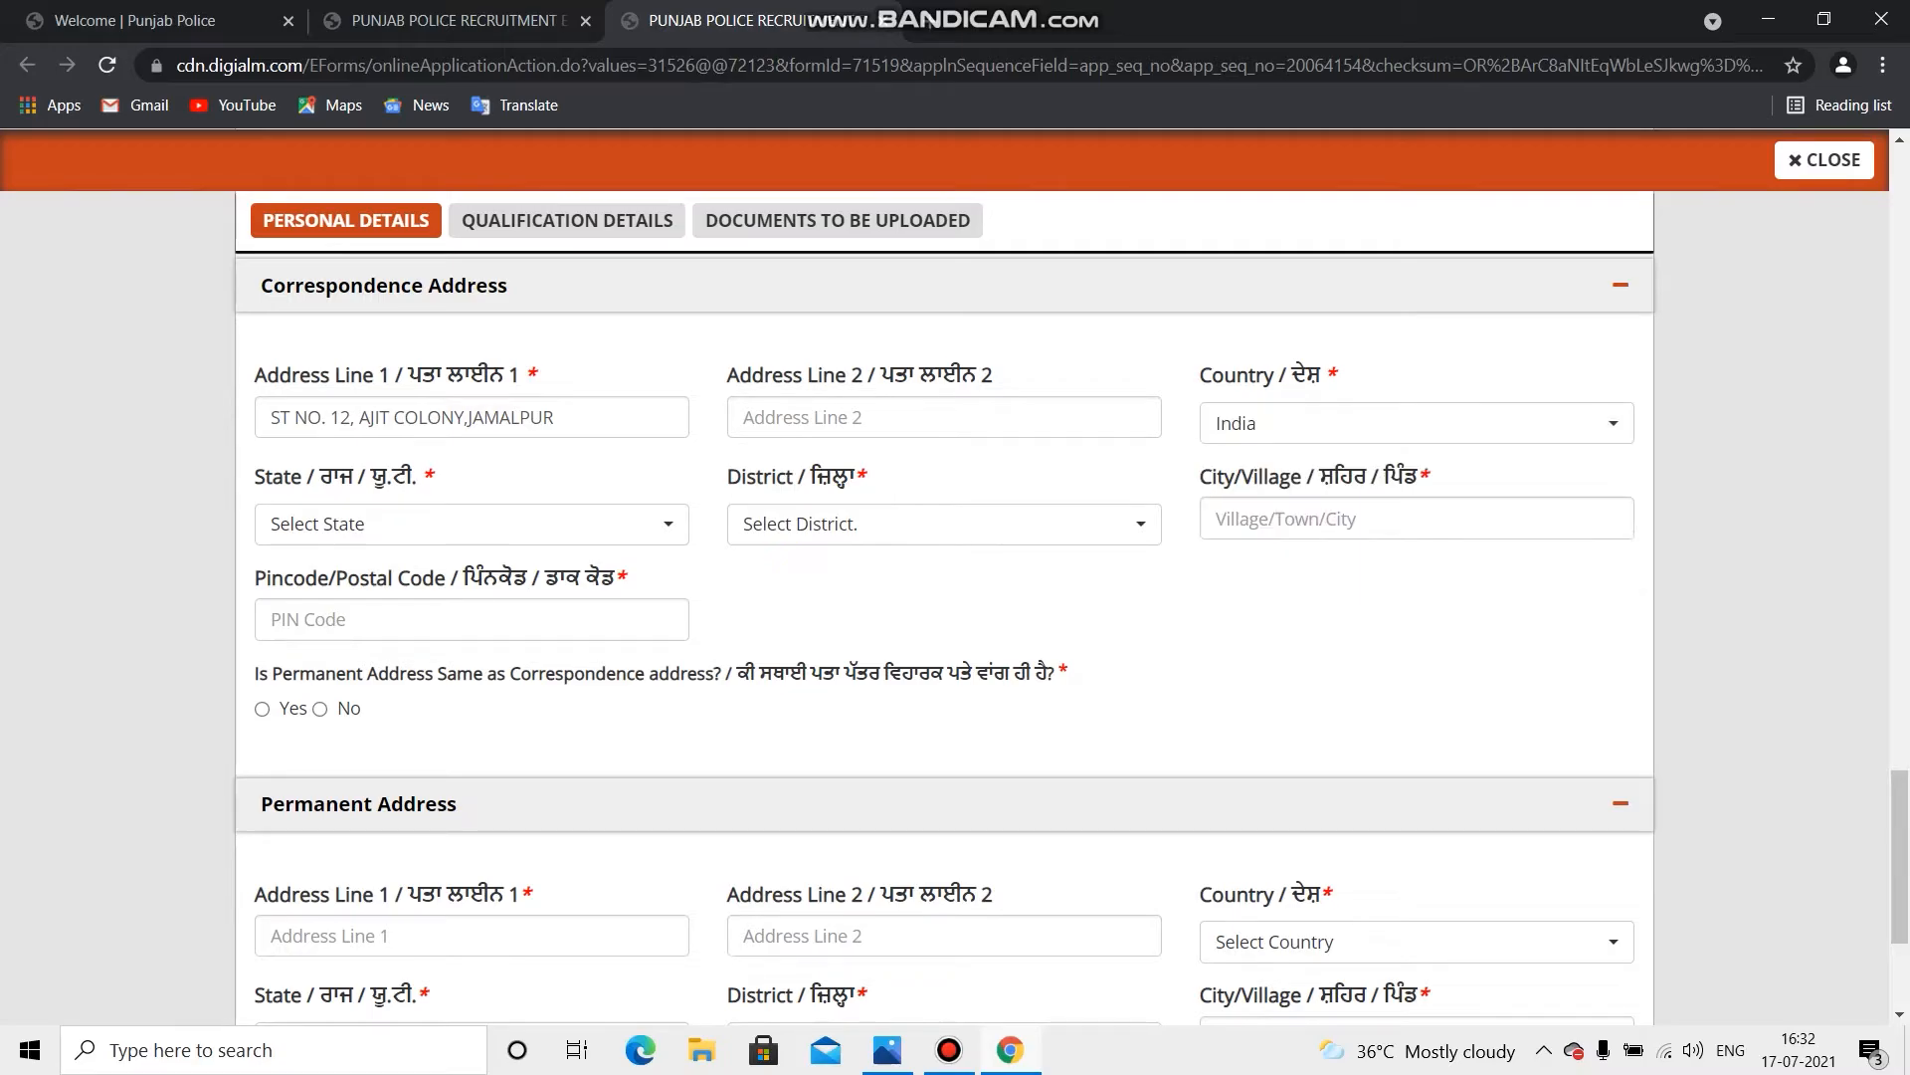
left_click(471, 524)
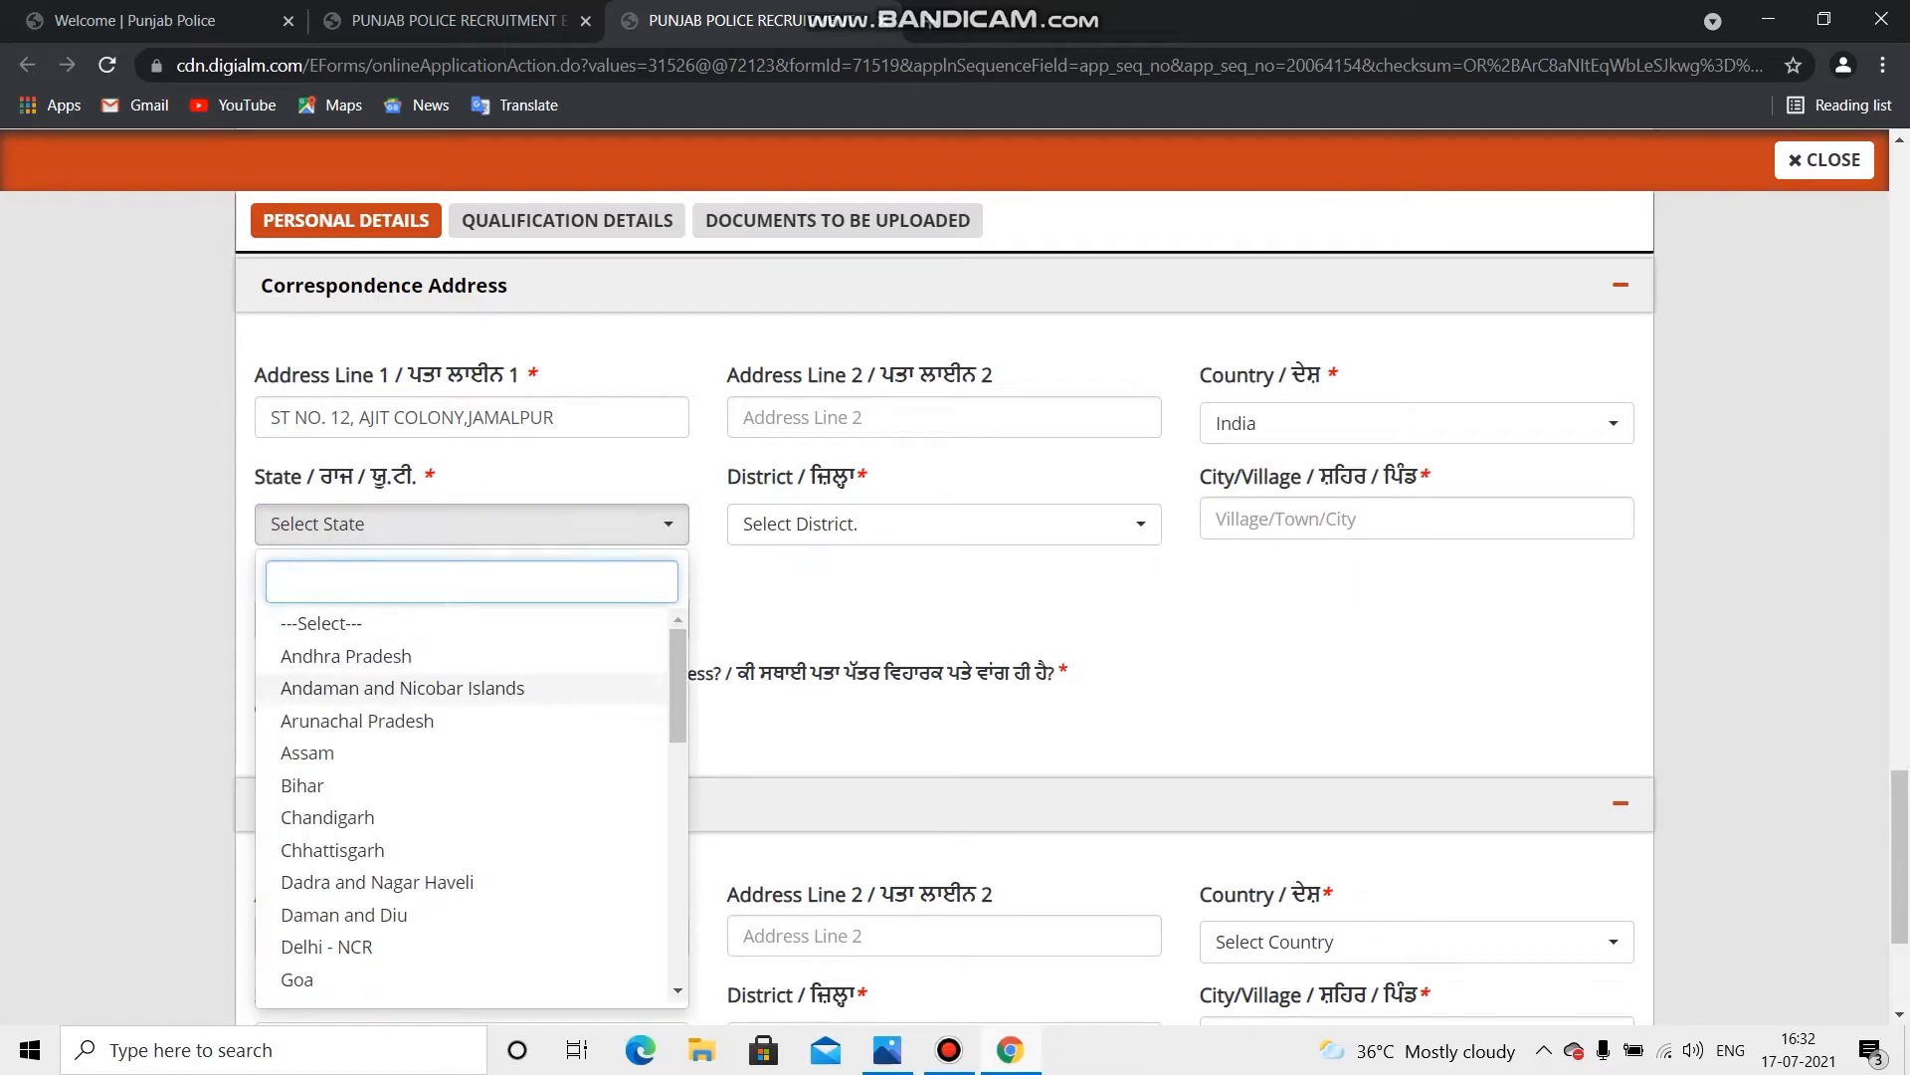
scroll(468, 882, "down", 1)
scroll(468, 796, "down", 7)
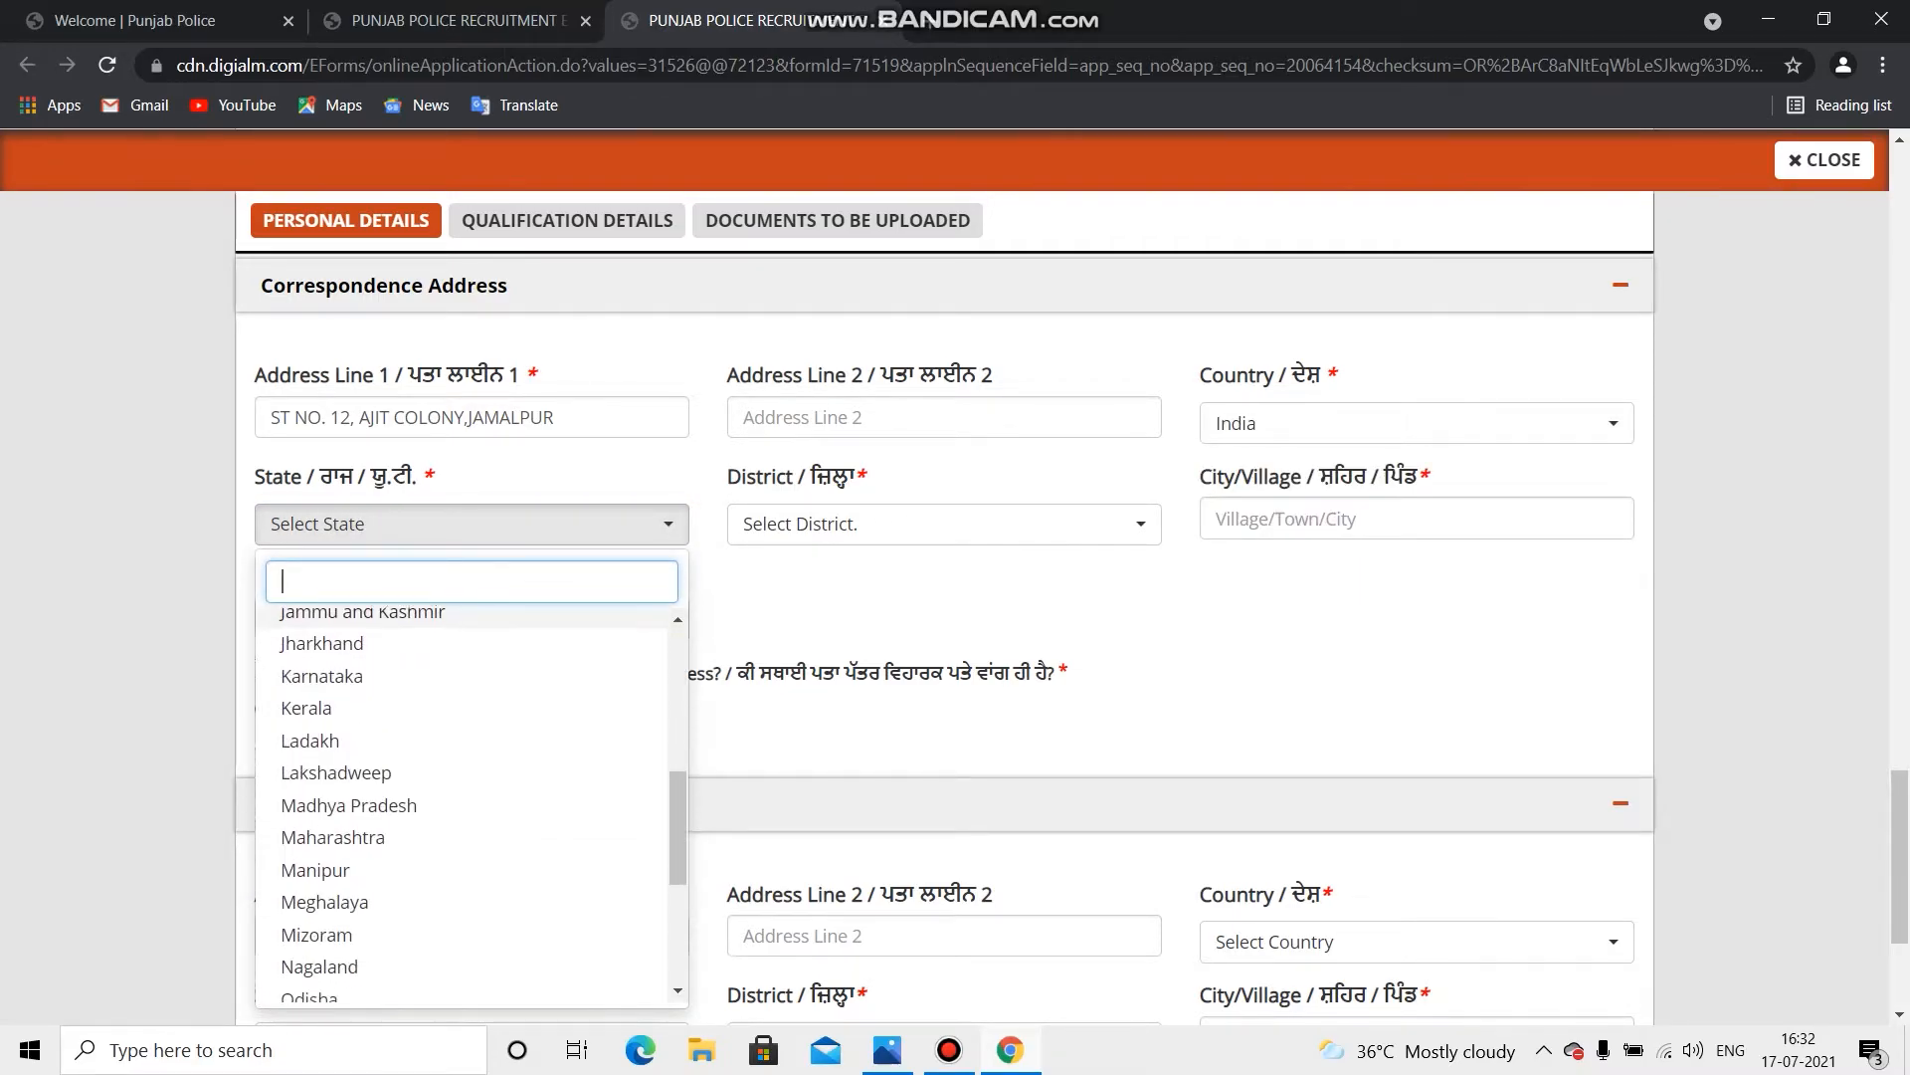
scroll(468, 815, "down", 1)
left_click(328, 727)
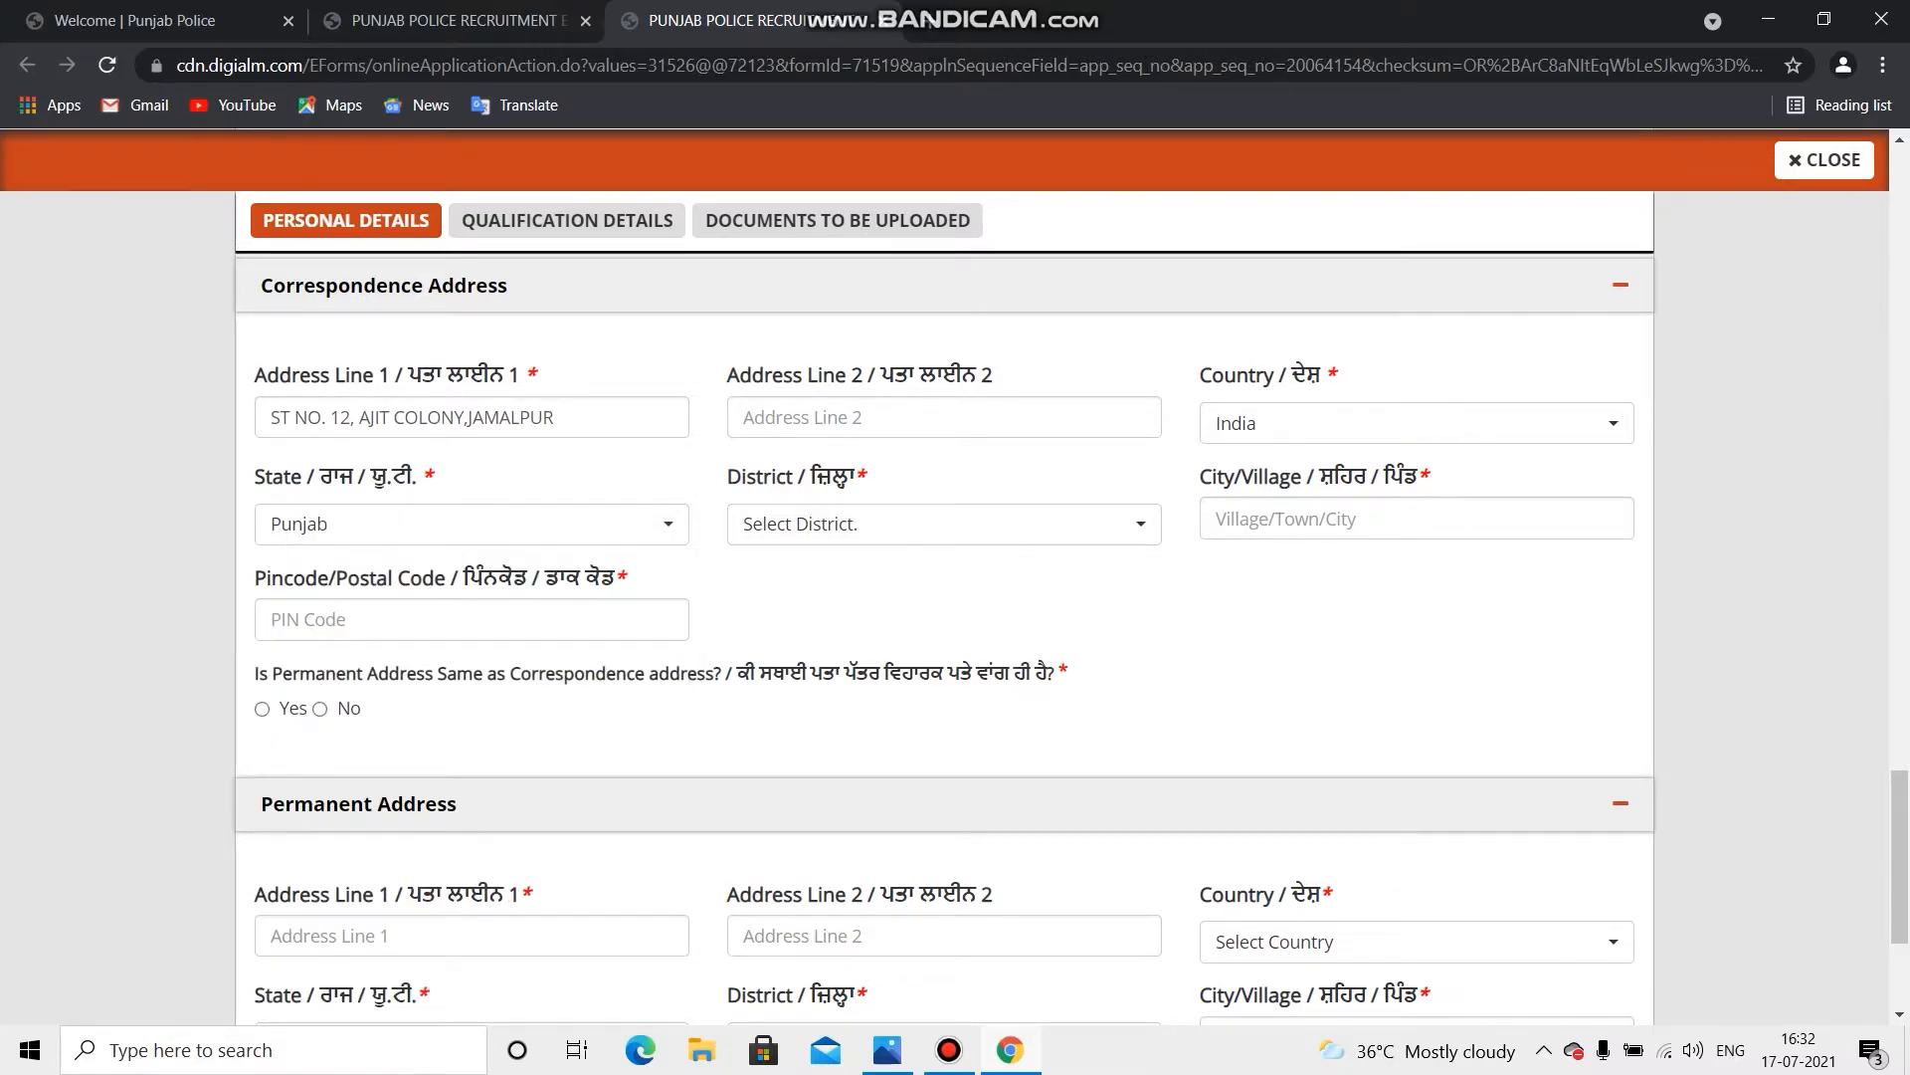
left_click(945, 525)
scroll(944, 566, "down", 3)
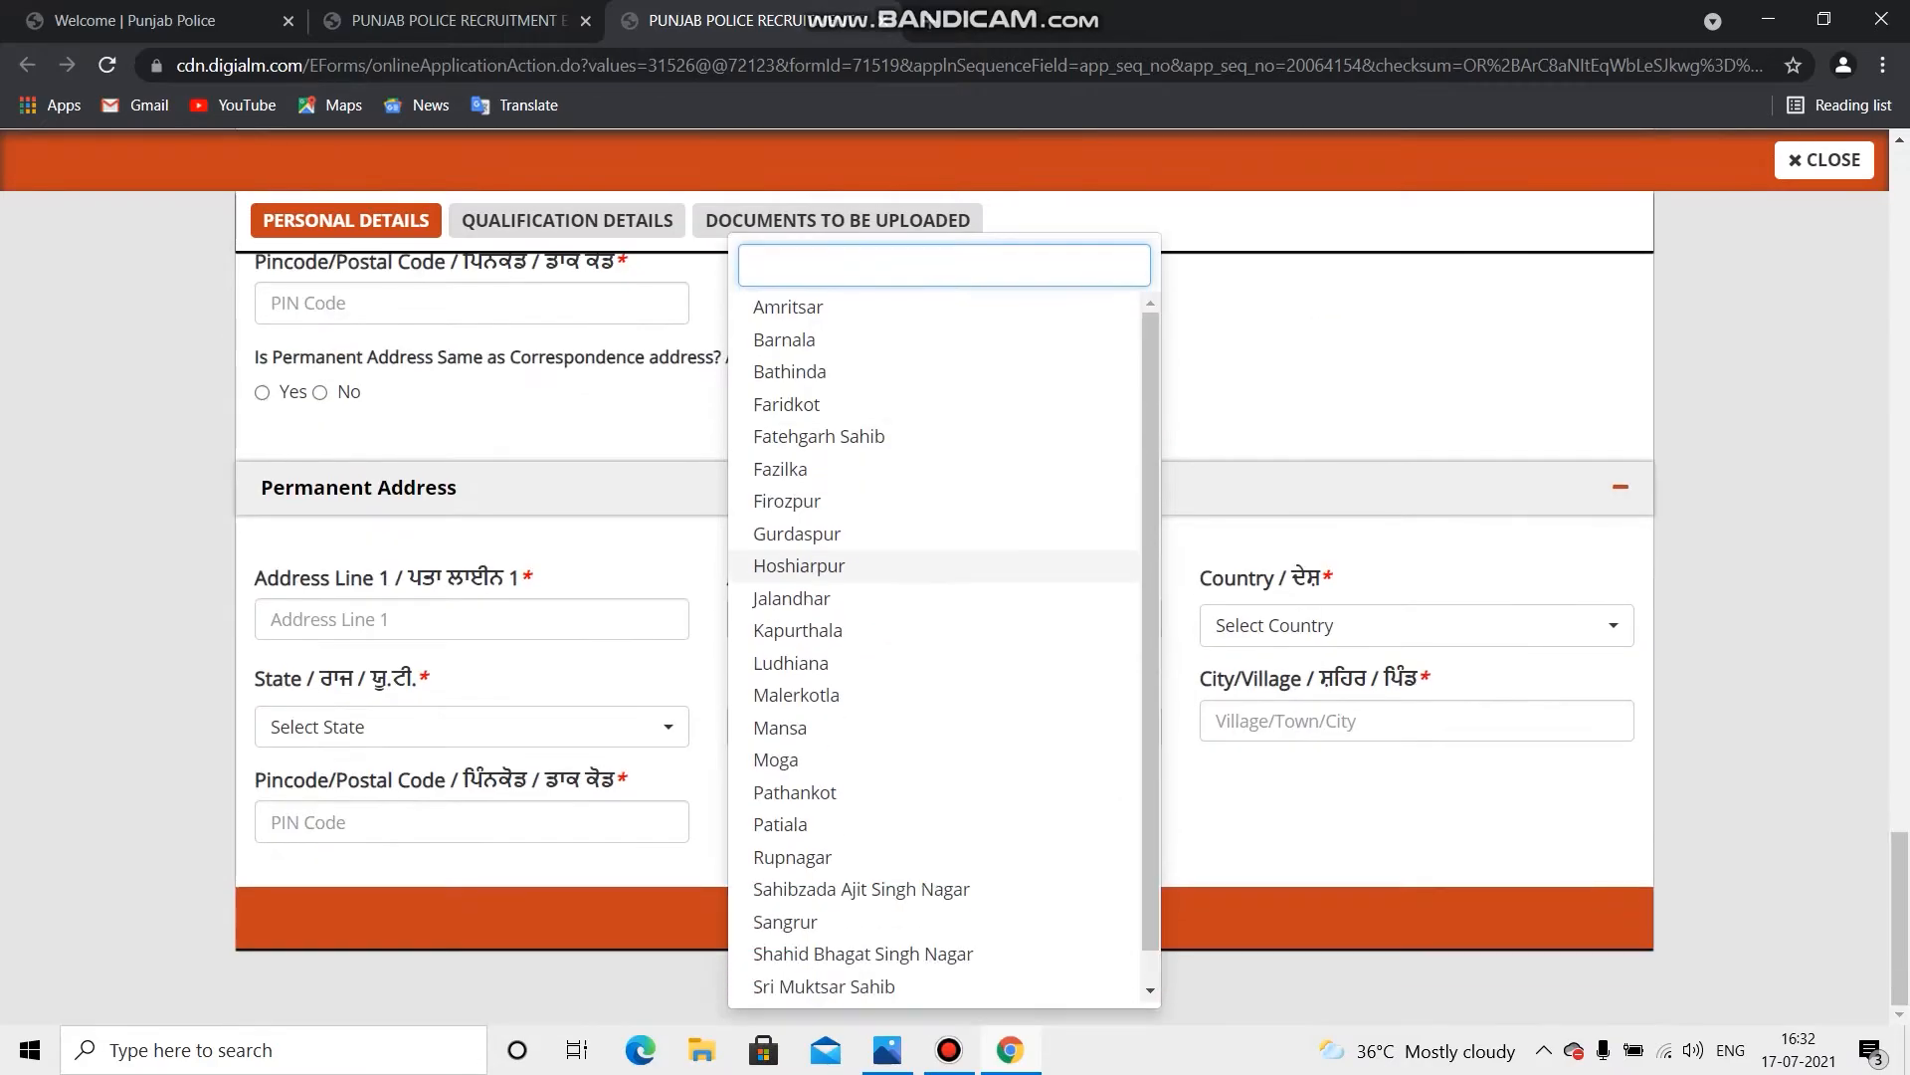
left_click(791, 663)
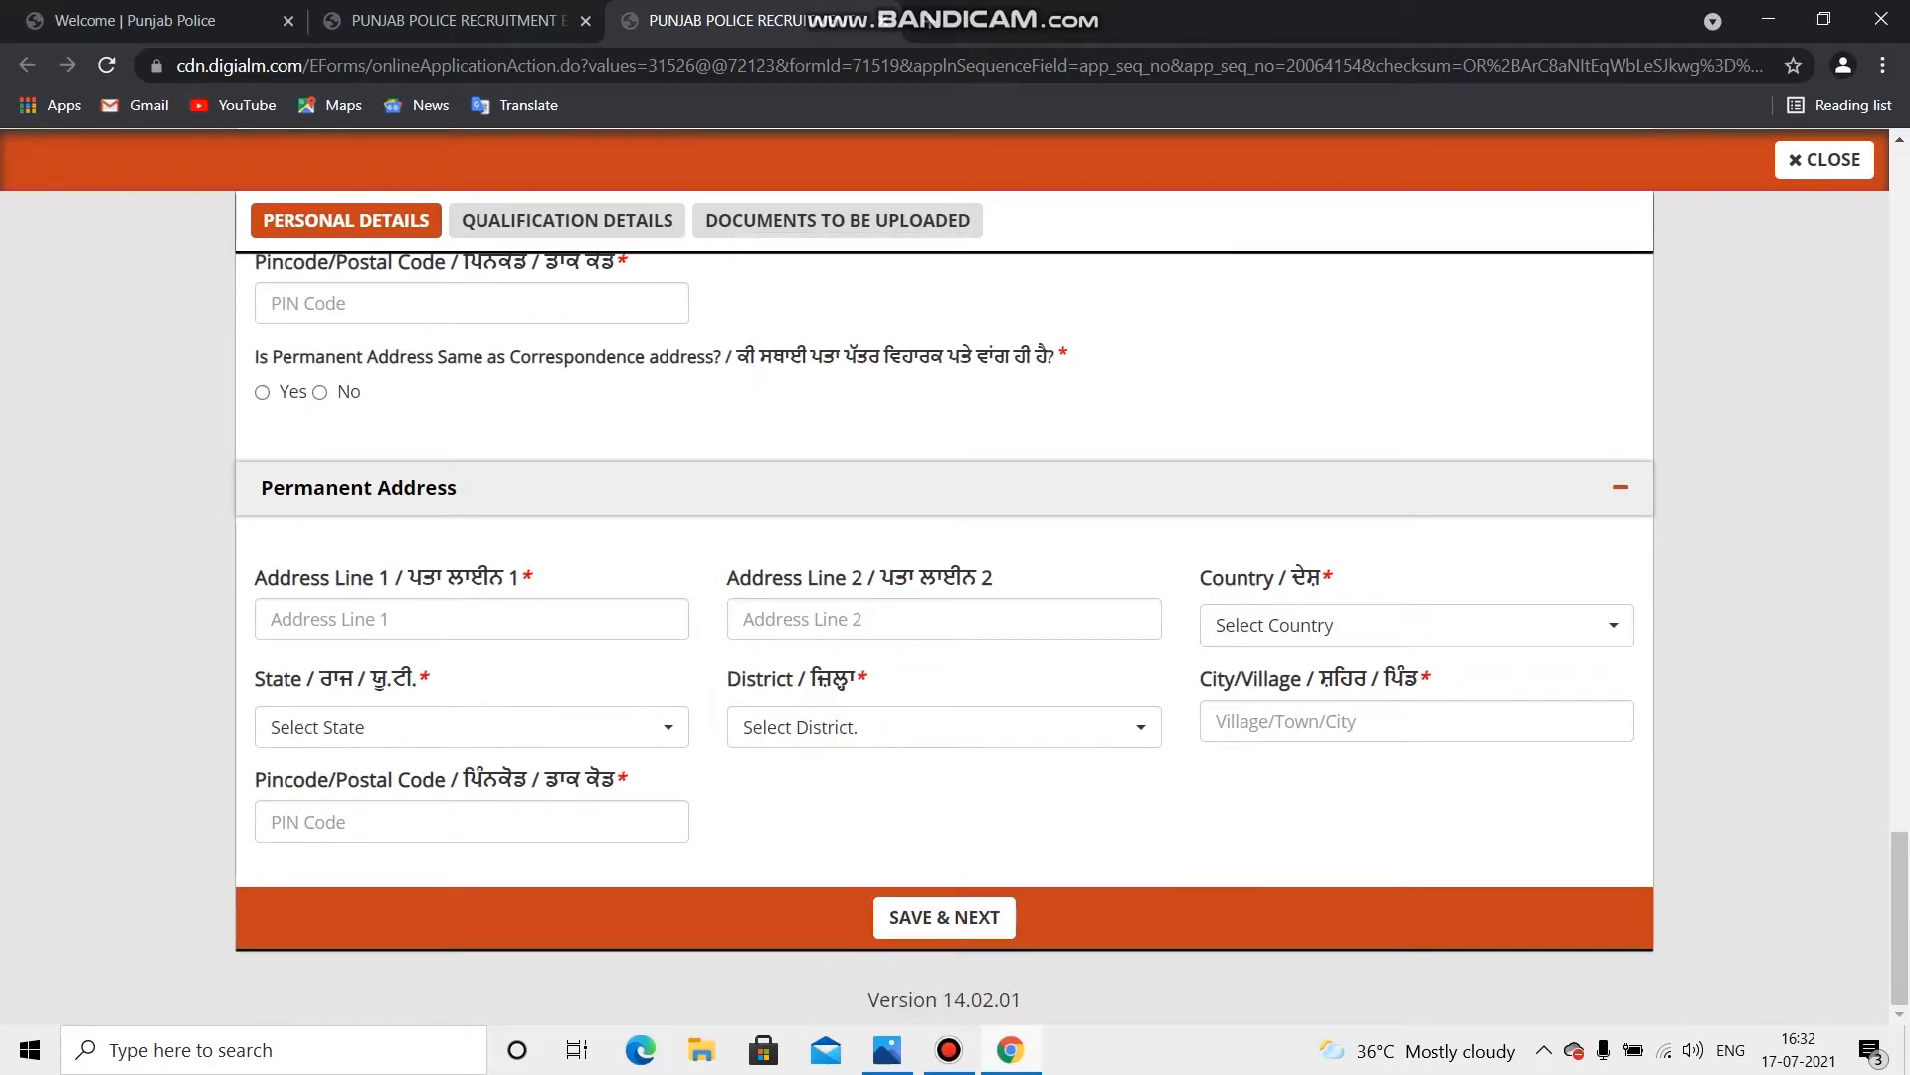
scroll(944, 597, "up", 5)
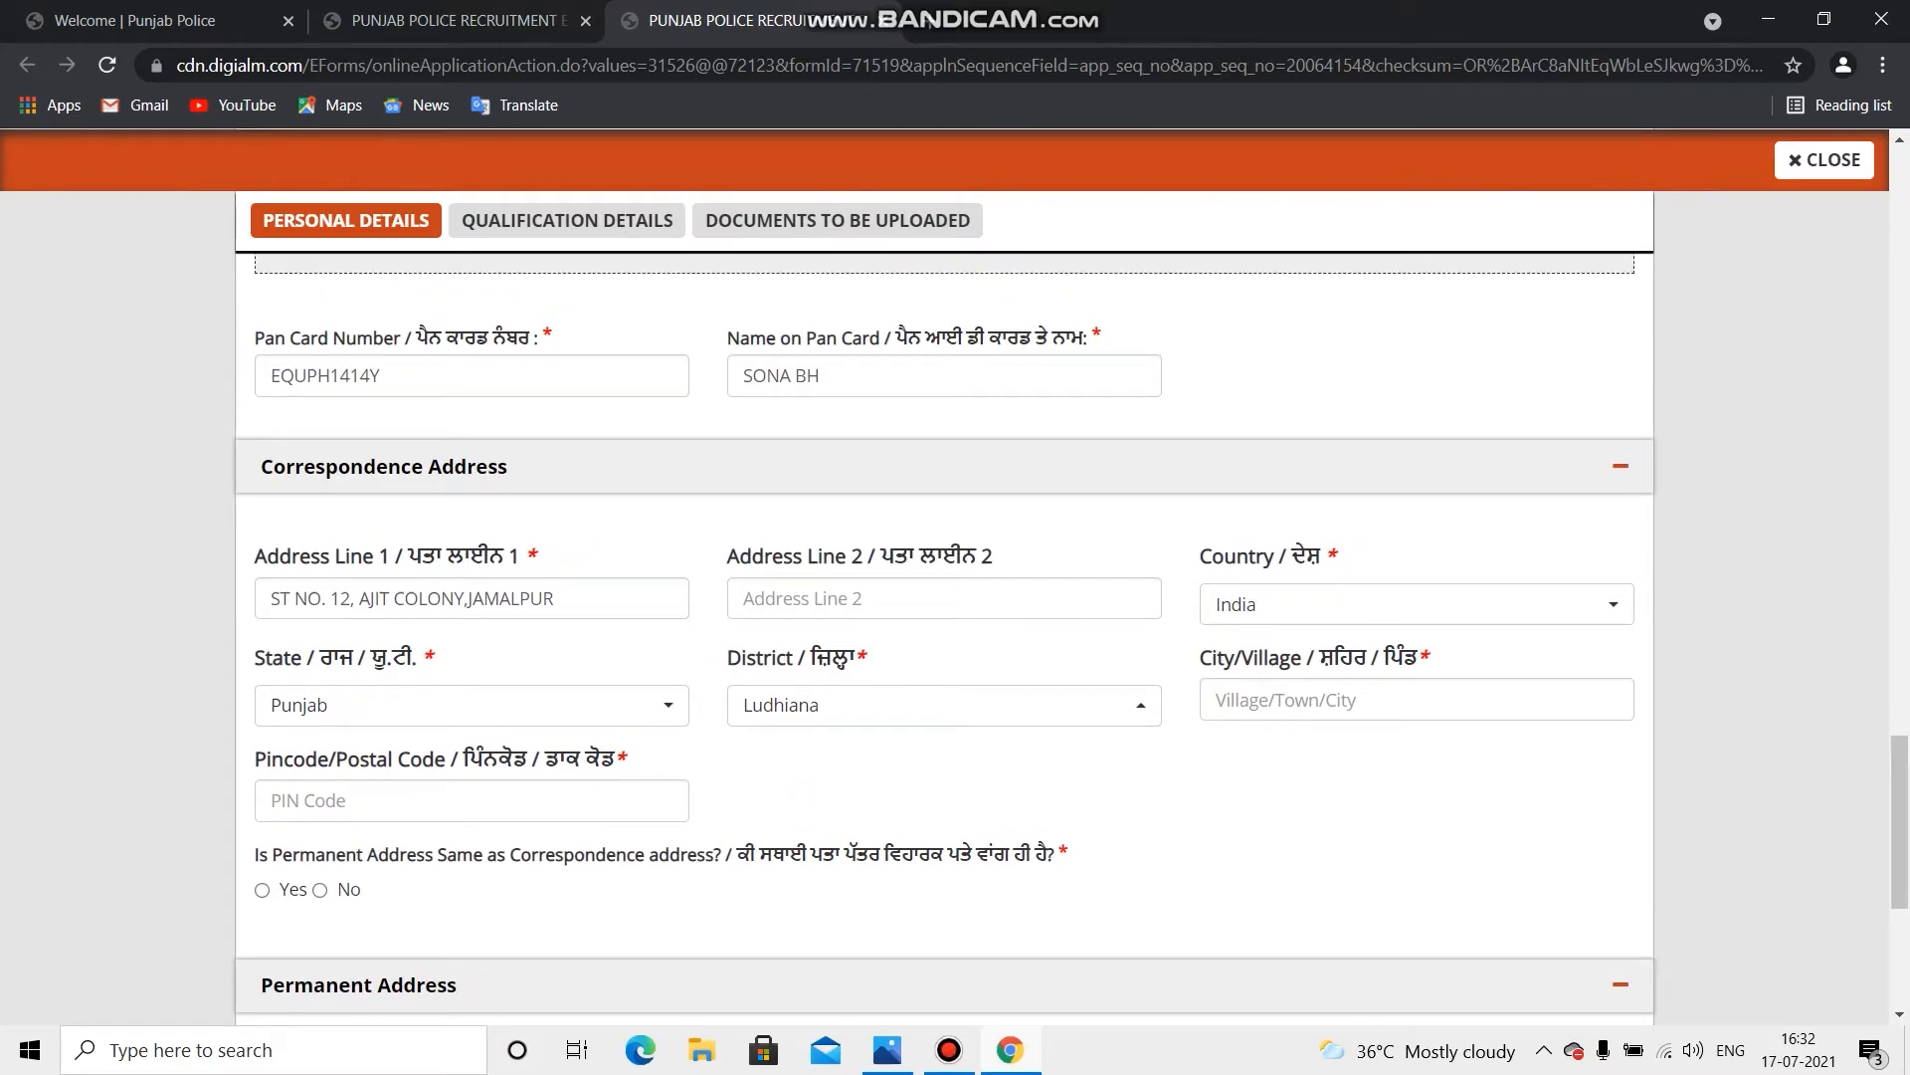
Step: Enter the city and PIN code, and mark the permanent address same as correspondence
left_click(1417, 699)
type("lohara")
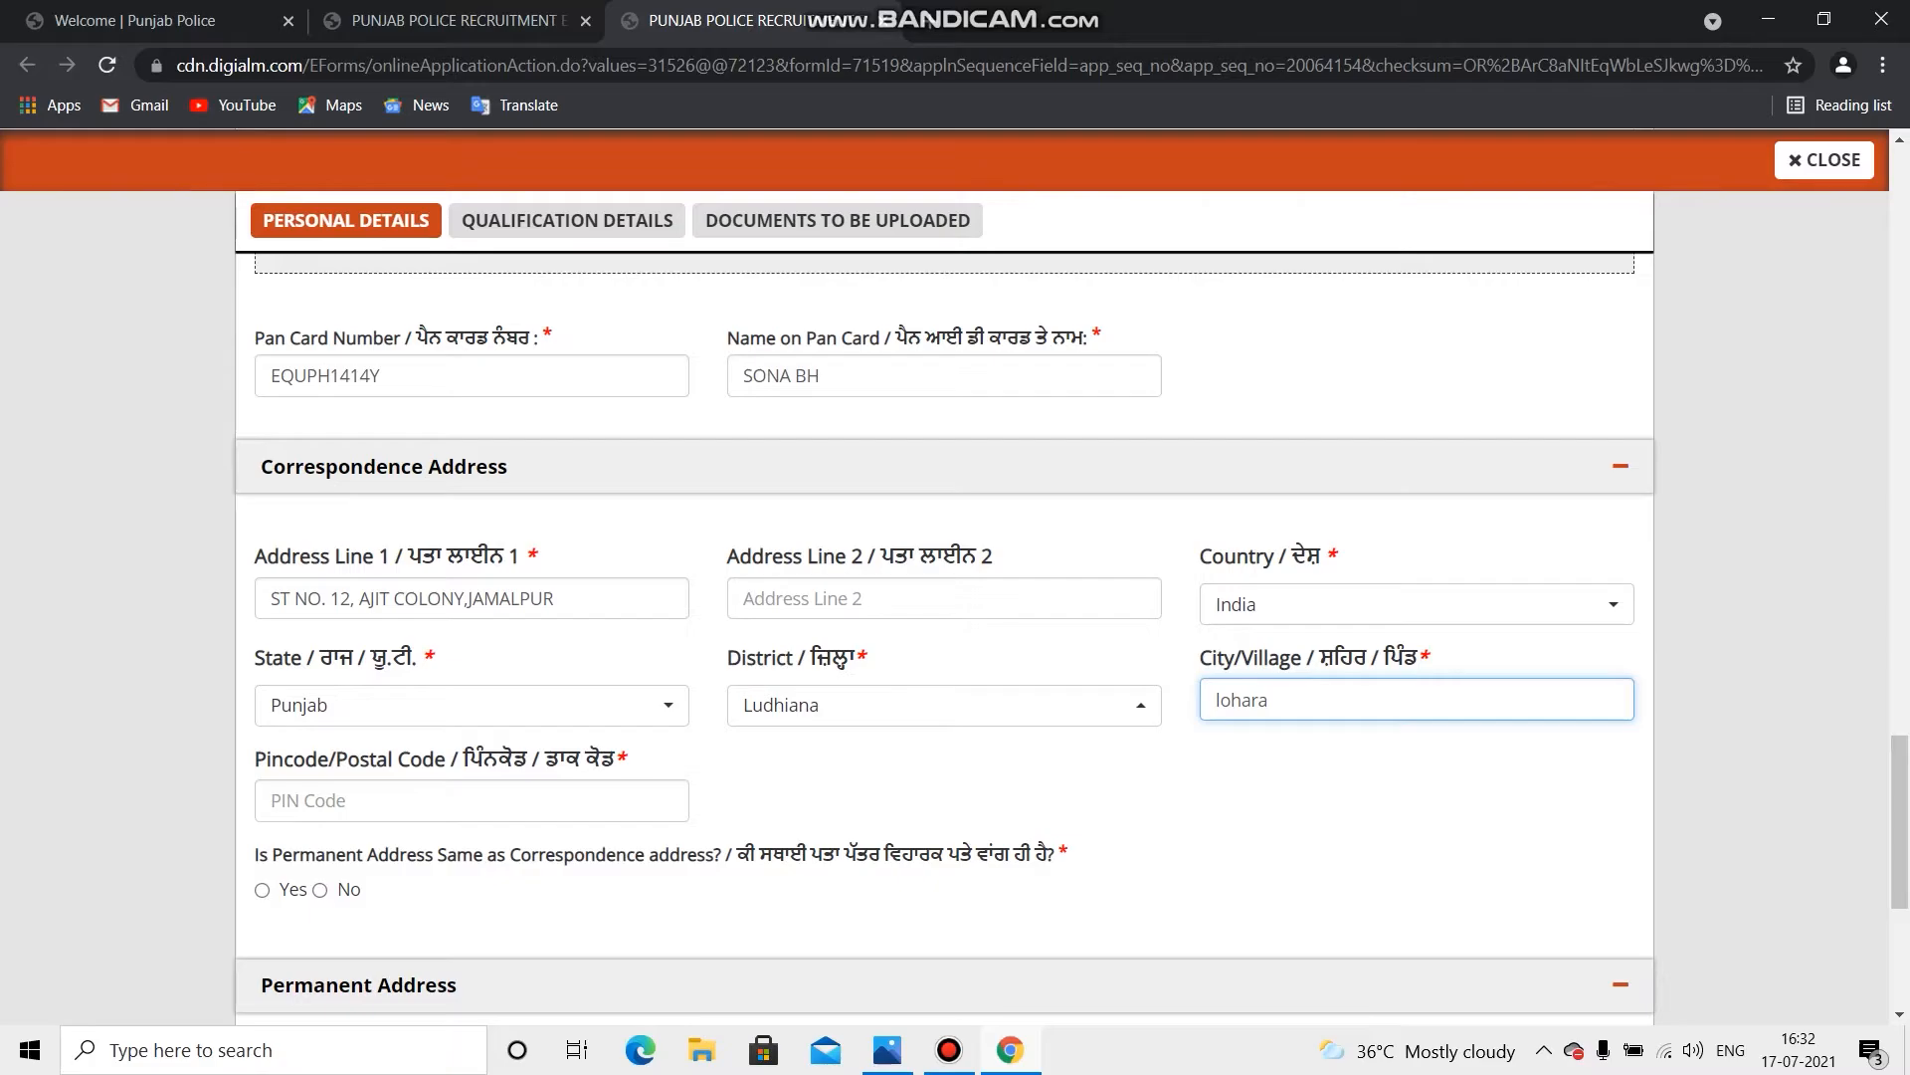
left_click(471, 800)
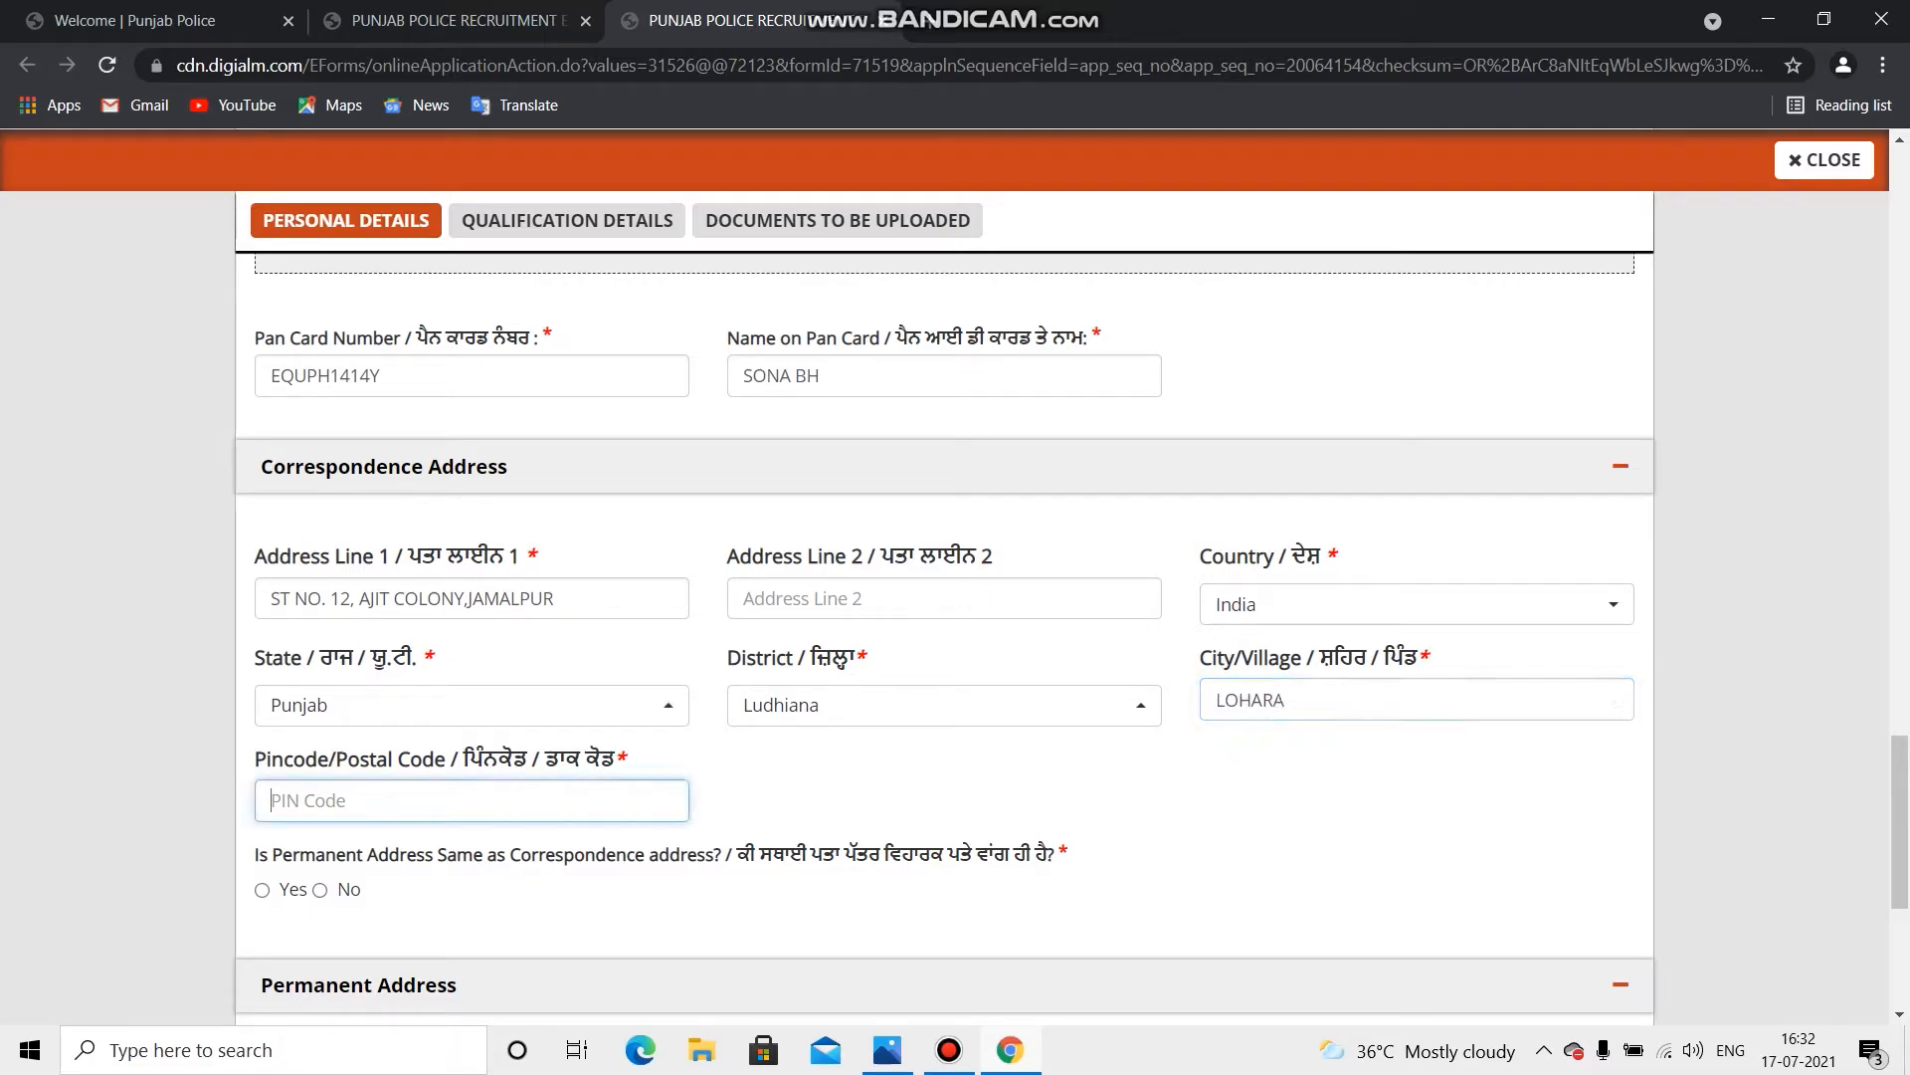
type("141015")
scroll(943, 597, "down", 1)
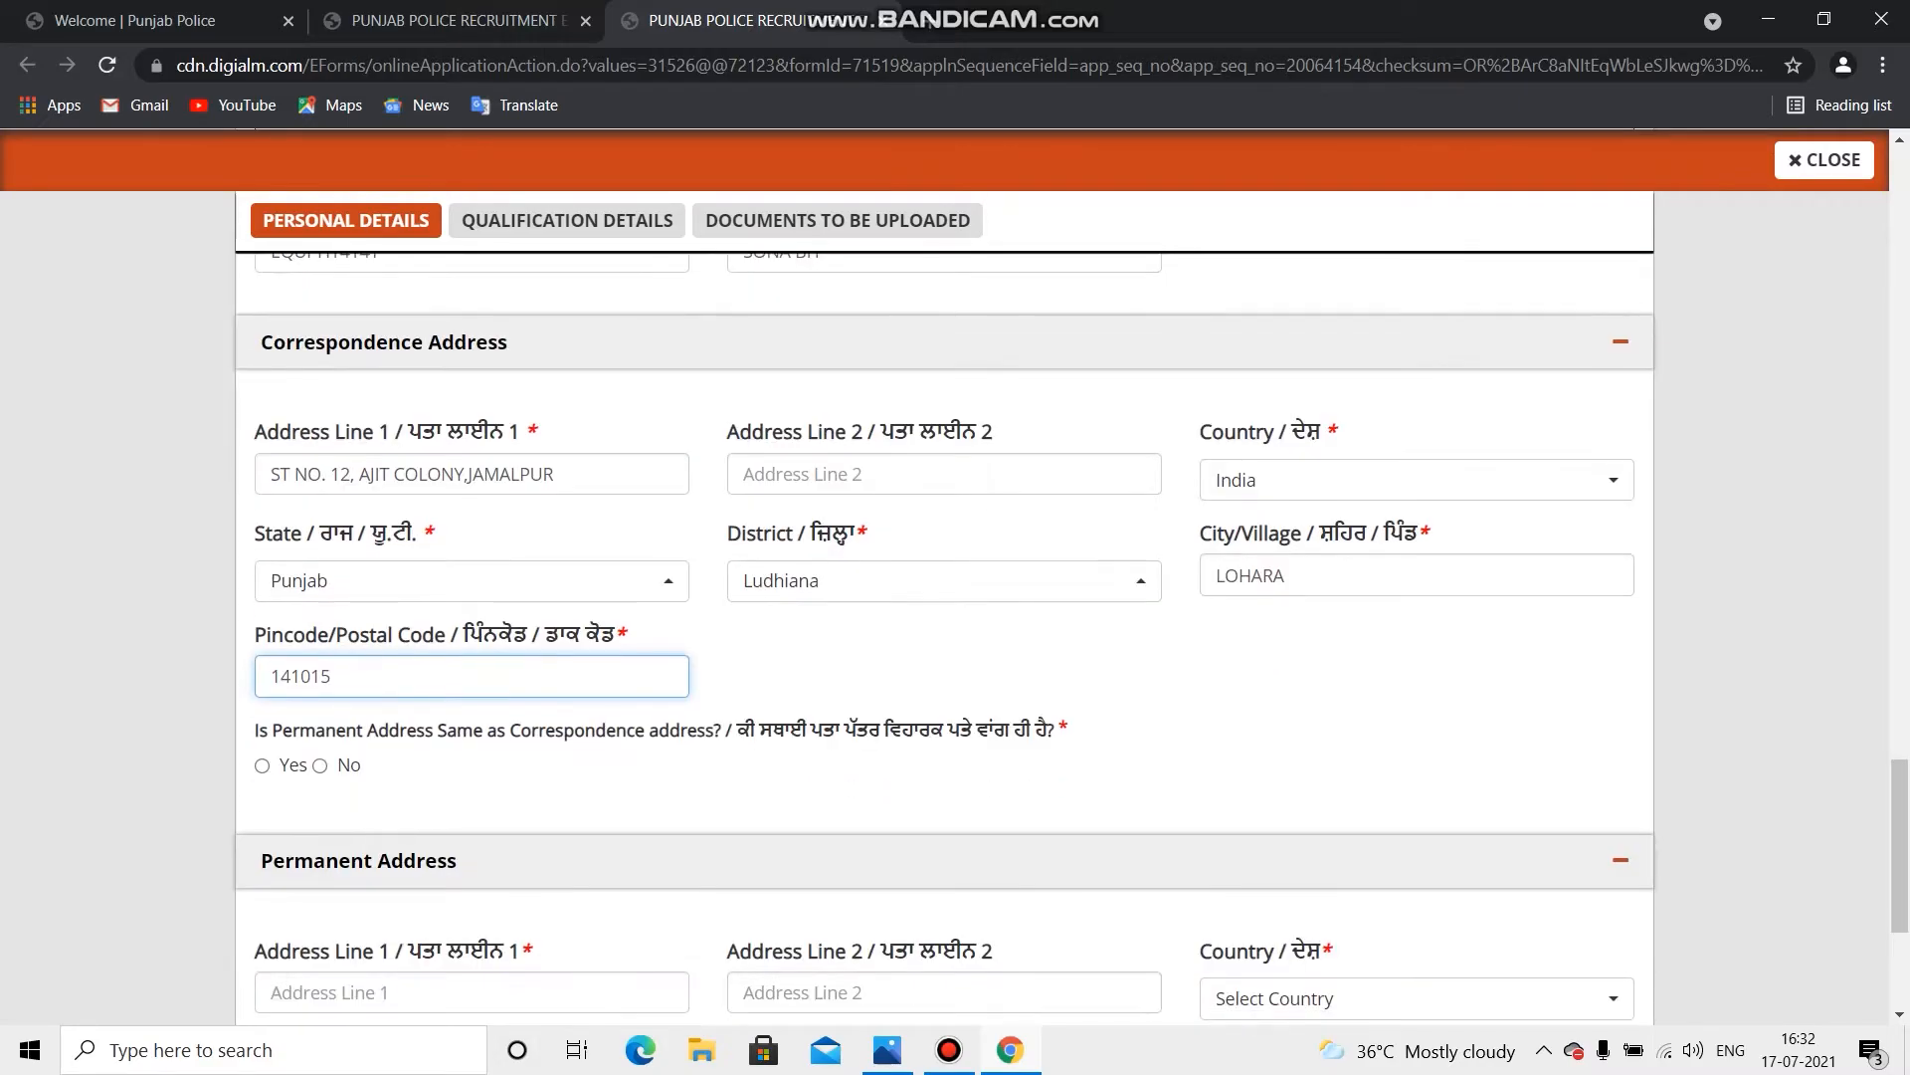
scroll(943, 597, "down", 1)
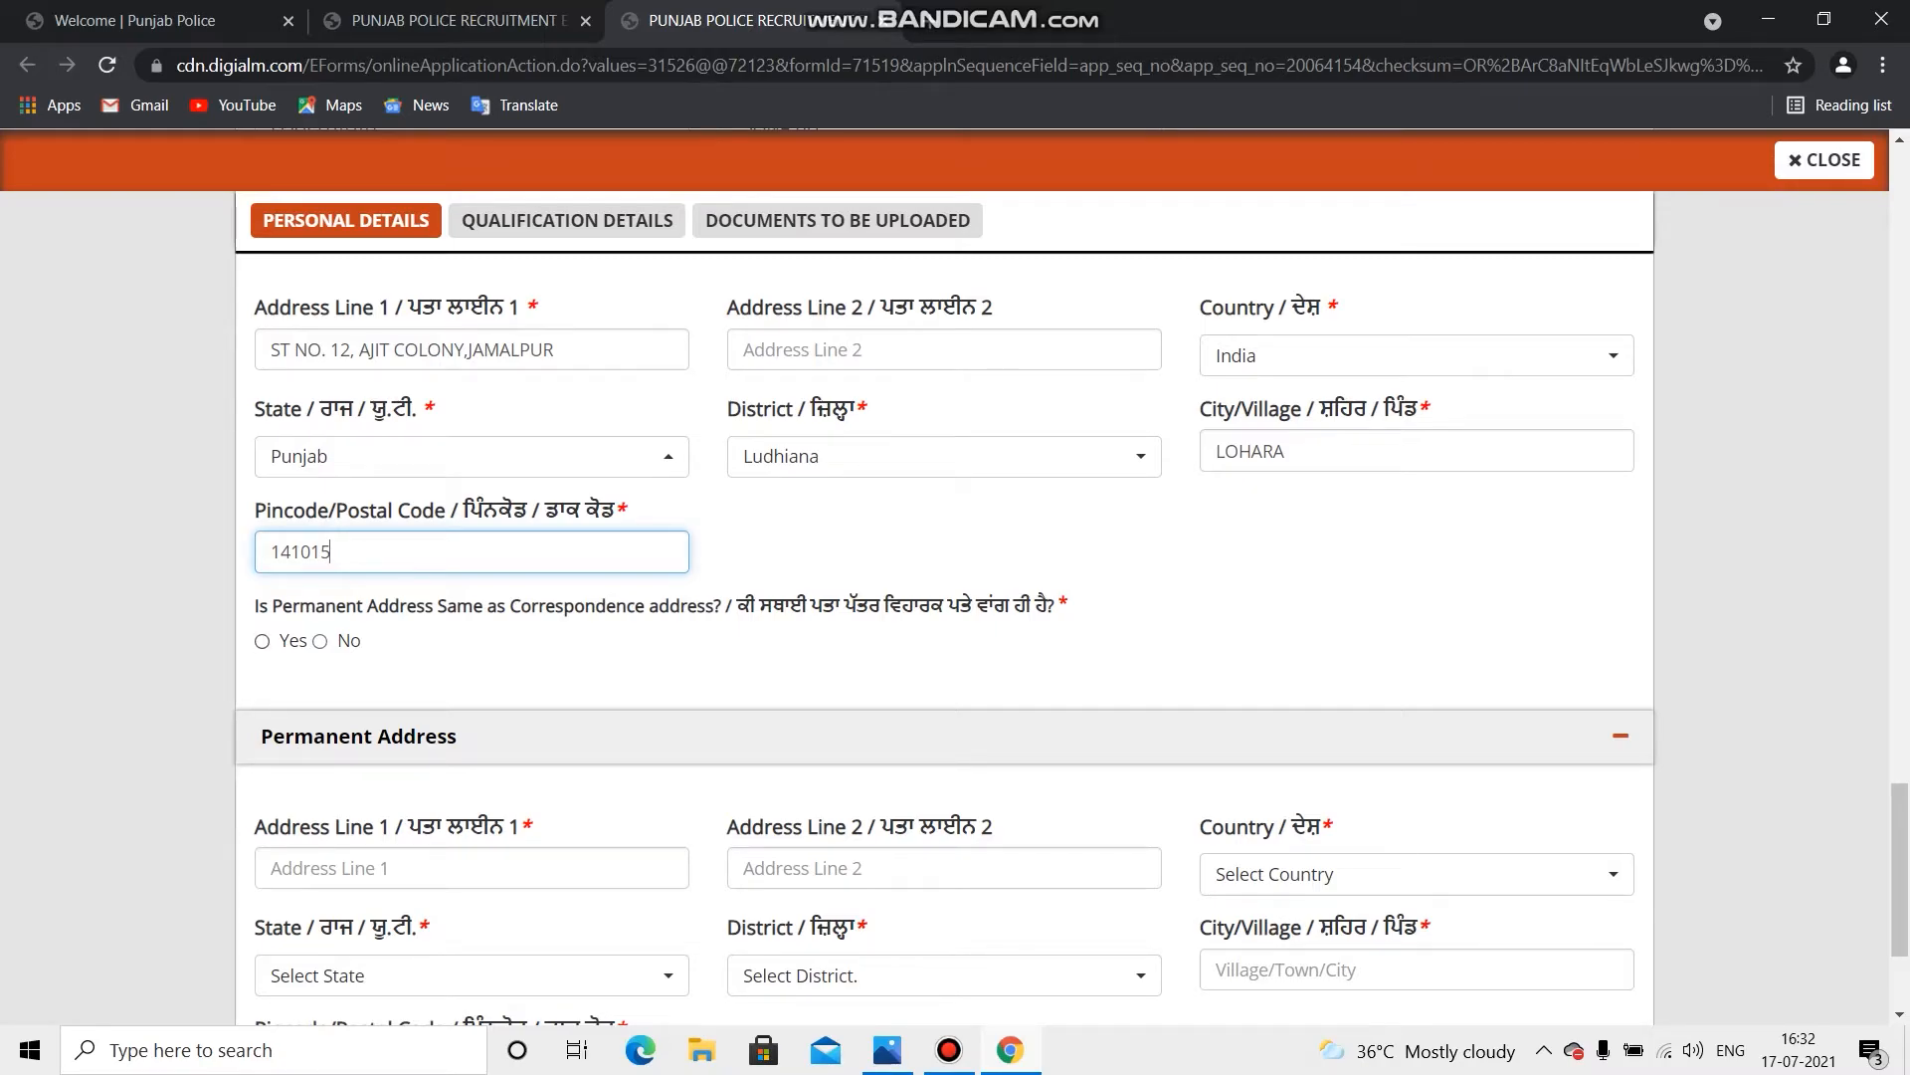
left_click(261, 641)
Step: Save the personal details with SAVE & NEXT
scroll(943, 597, "down", 2)
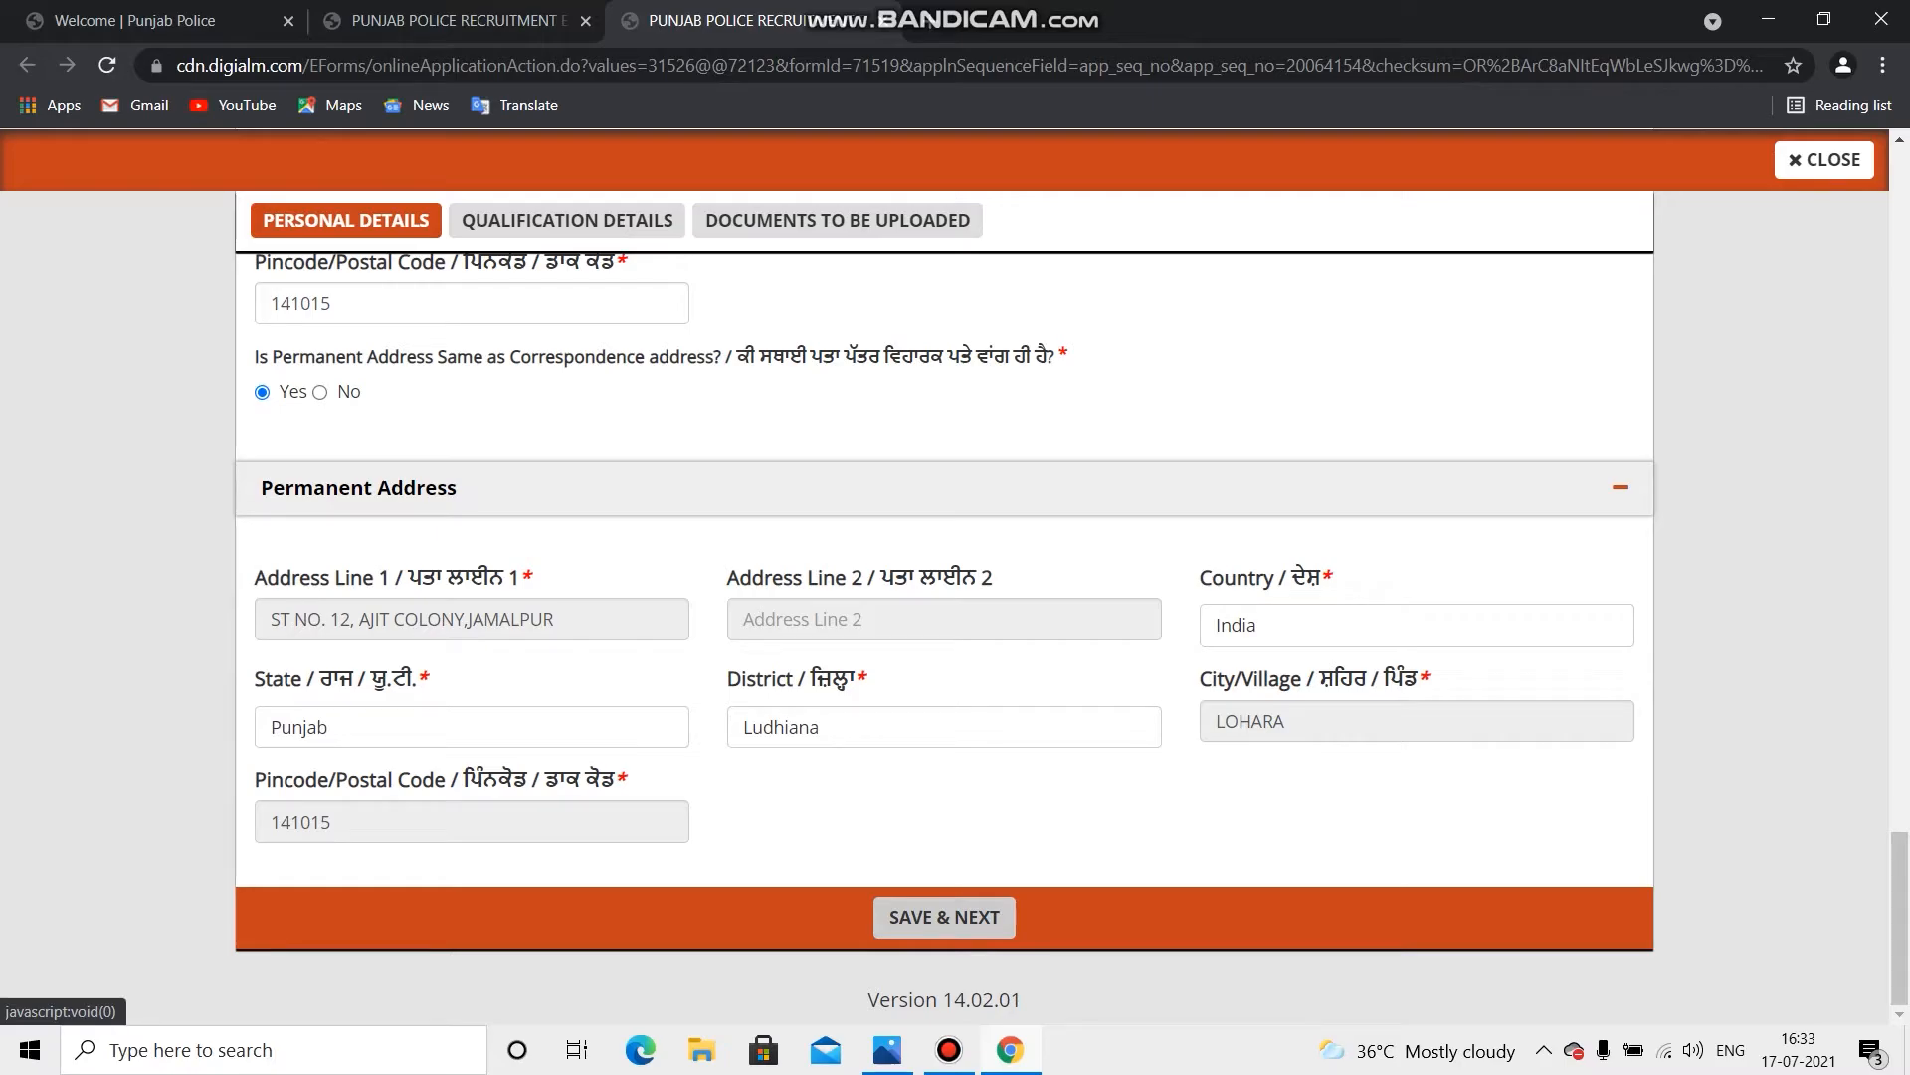
left_click(944, 916)
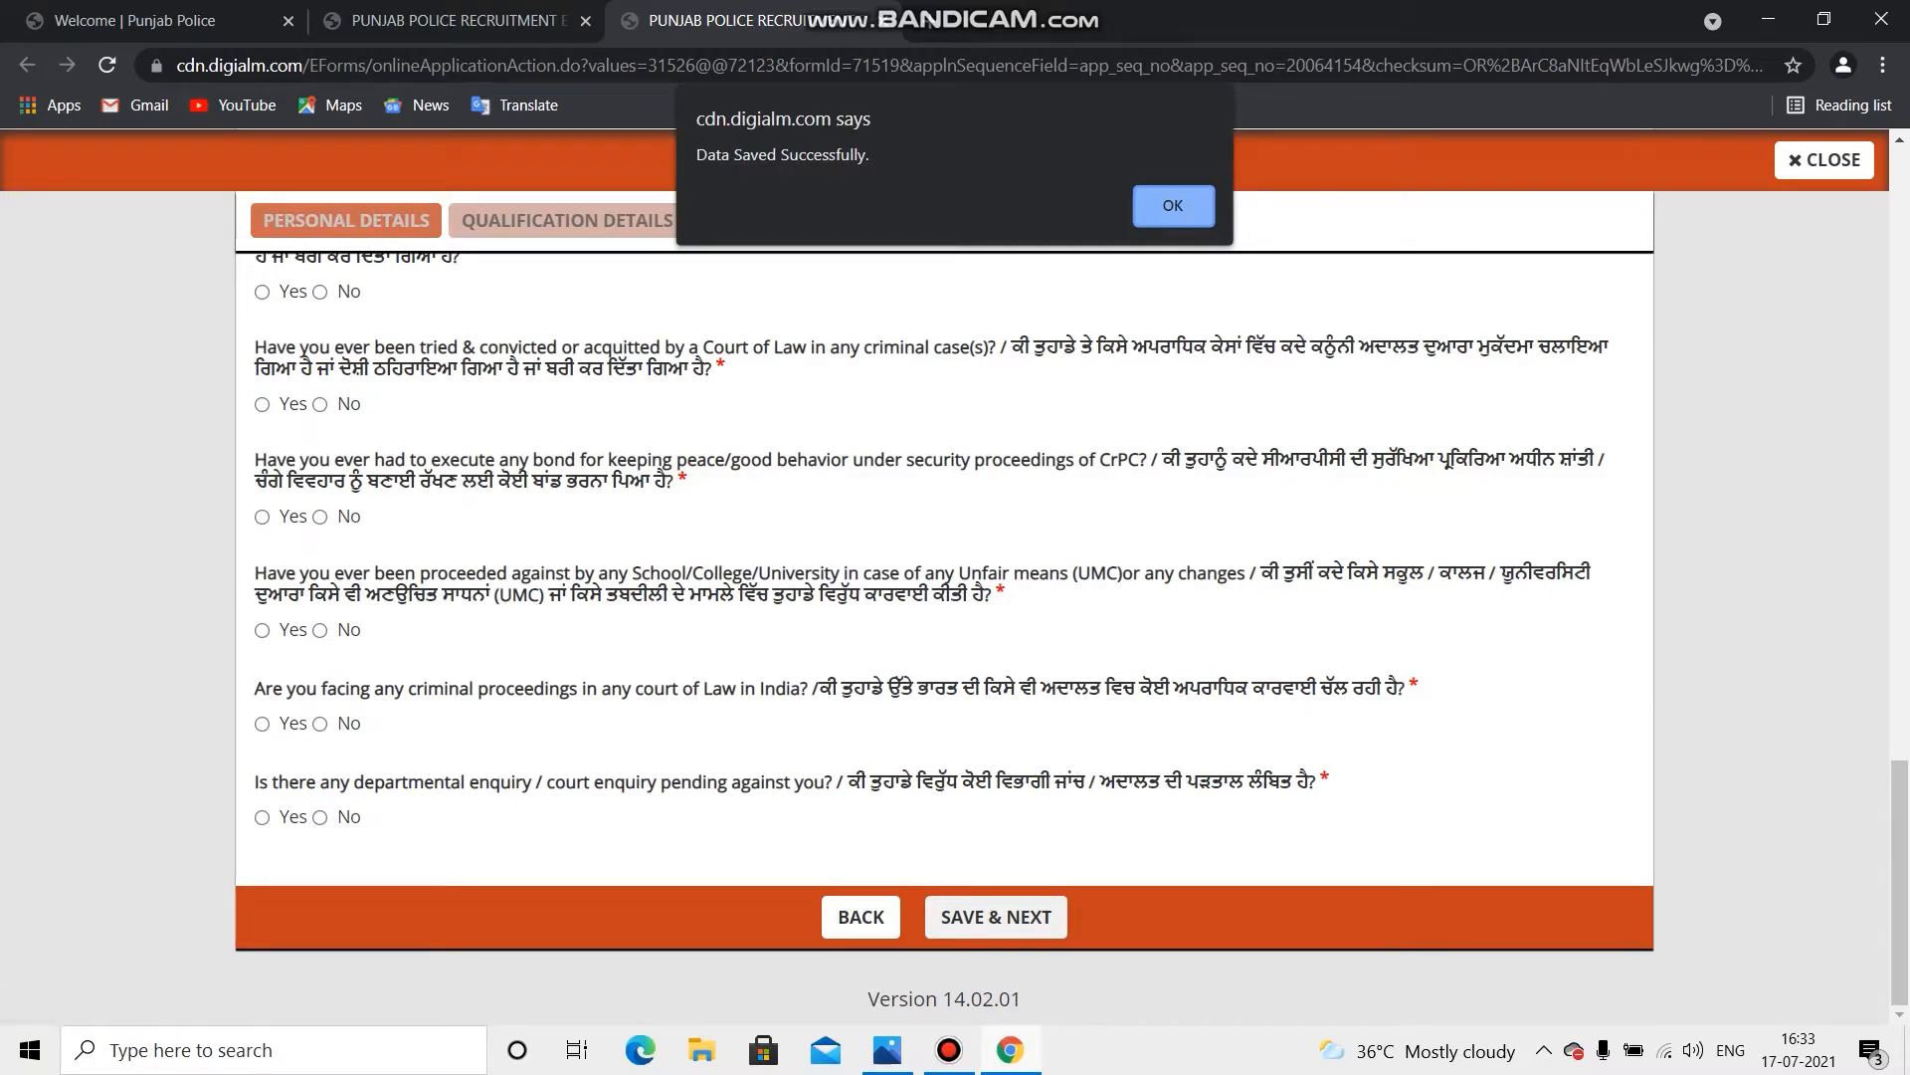
Step: Dismiss the data-saved alert and enter PSEB as matriculation board and GURU NANAK as school
left_click(1173, 206)
scroll(944, 597, "up", 8)
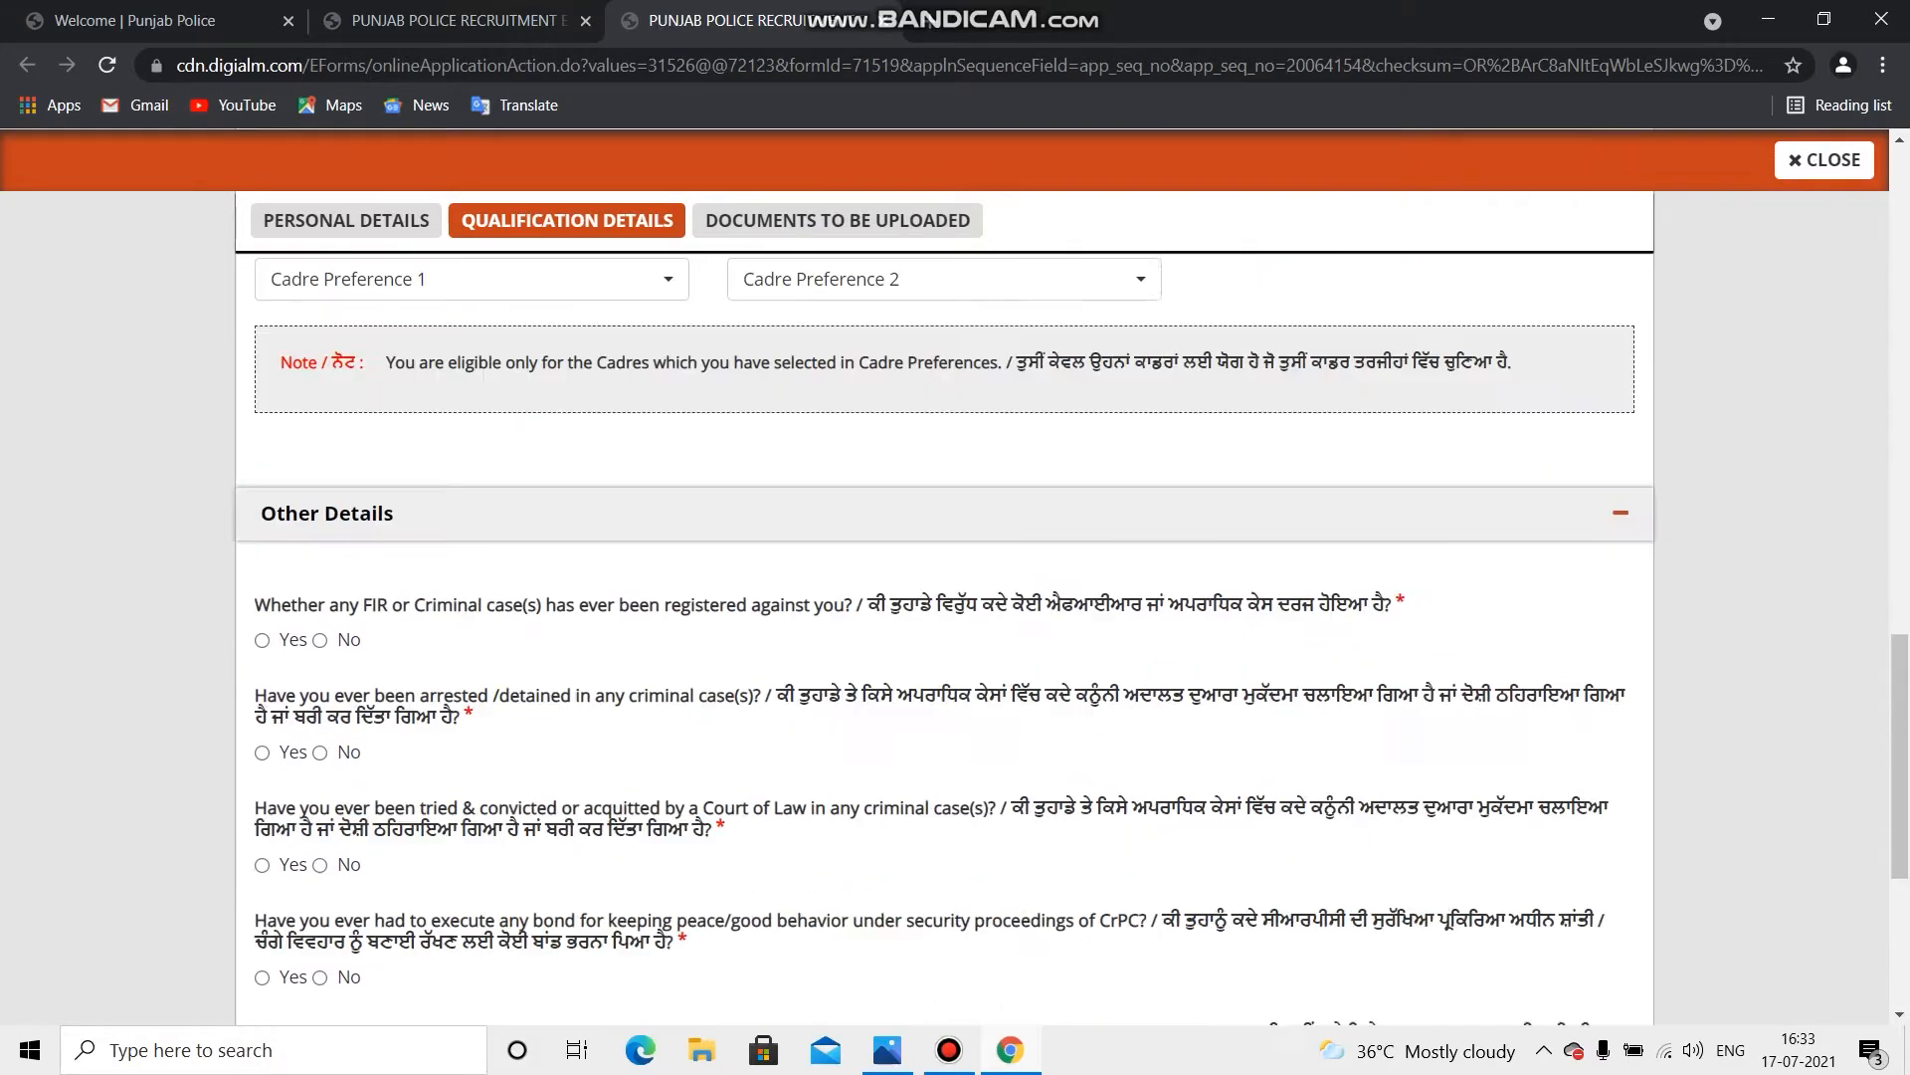
scroll(945, 597, "up", 10)
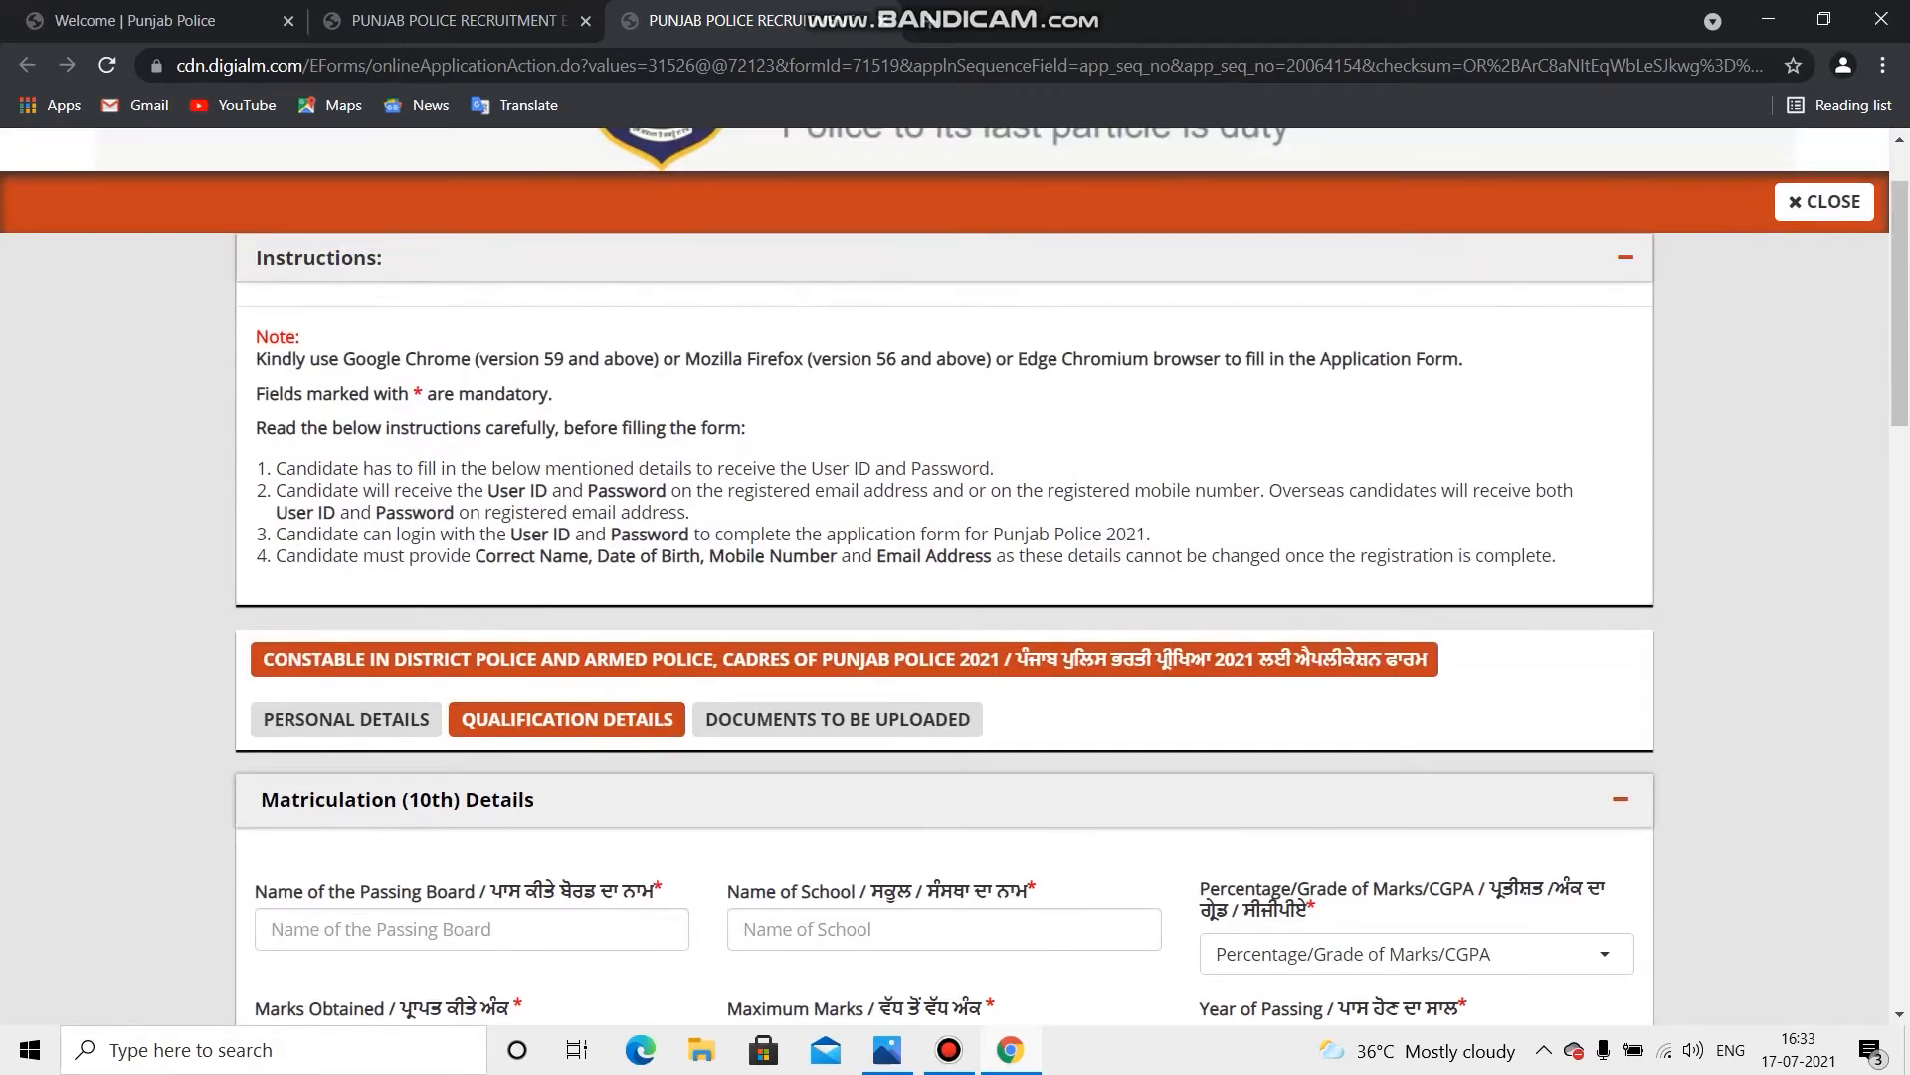
scroll(944, 597, "down", 1)
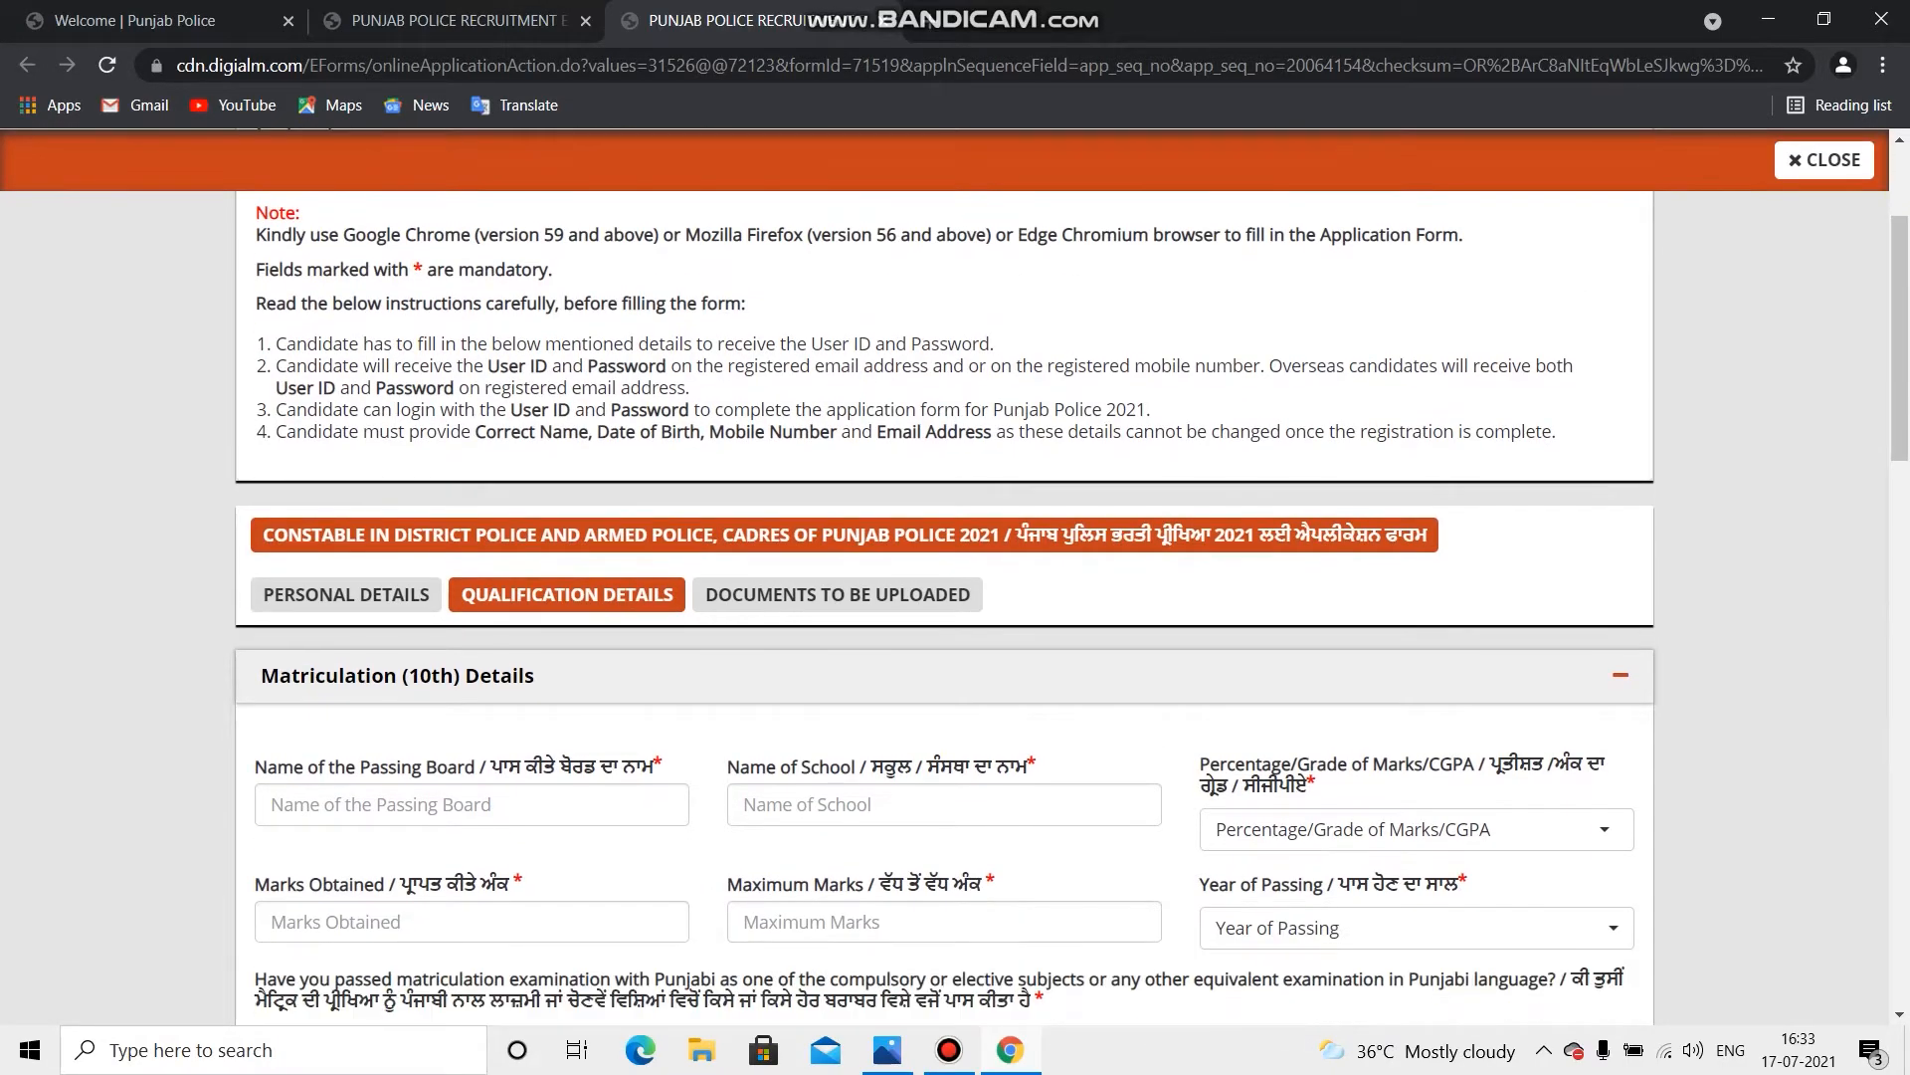
scroll(944, 597, "down", 3)
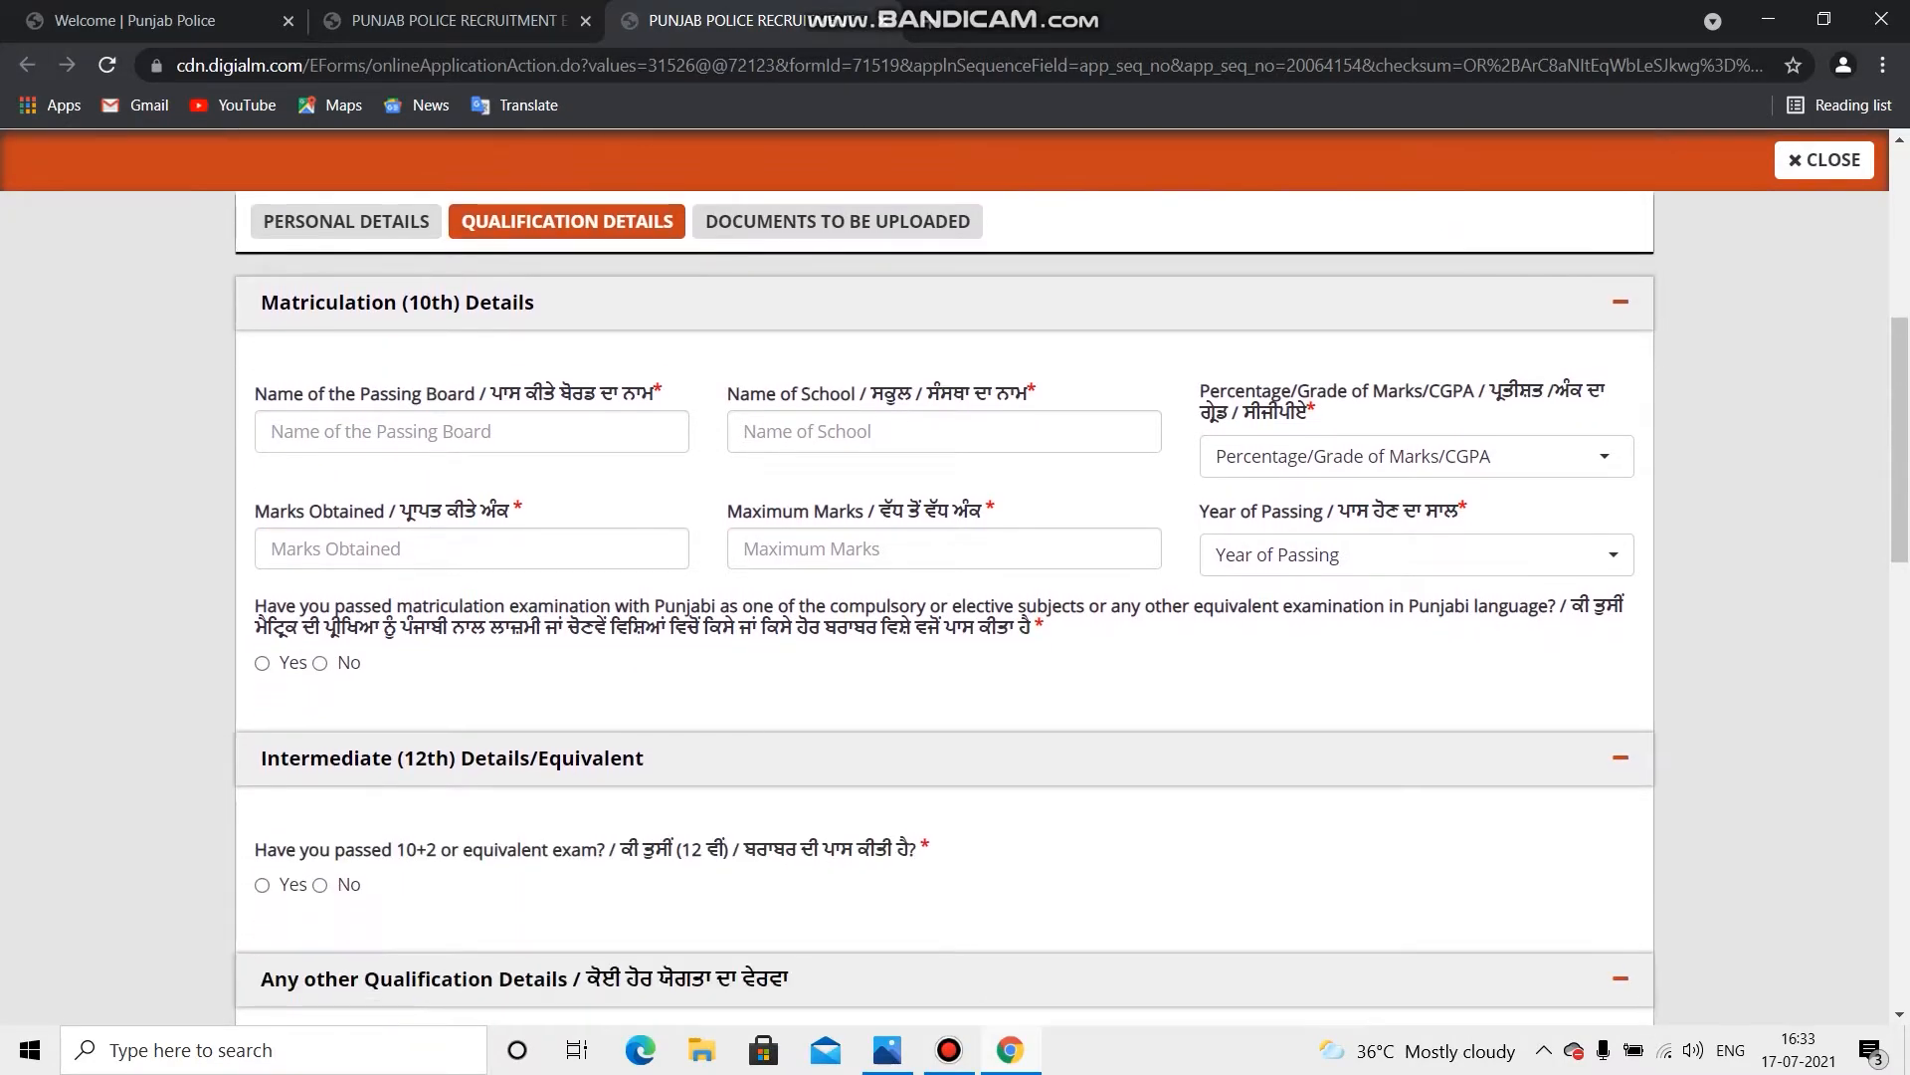
scroll(944, 597, "down", 1)
scroll(944, 597, "up", 1)
left_click(418, 431)
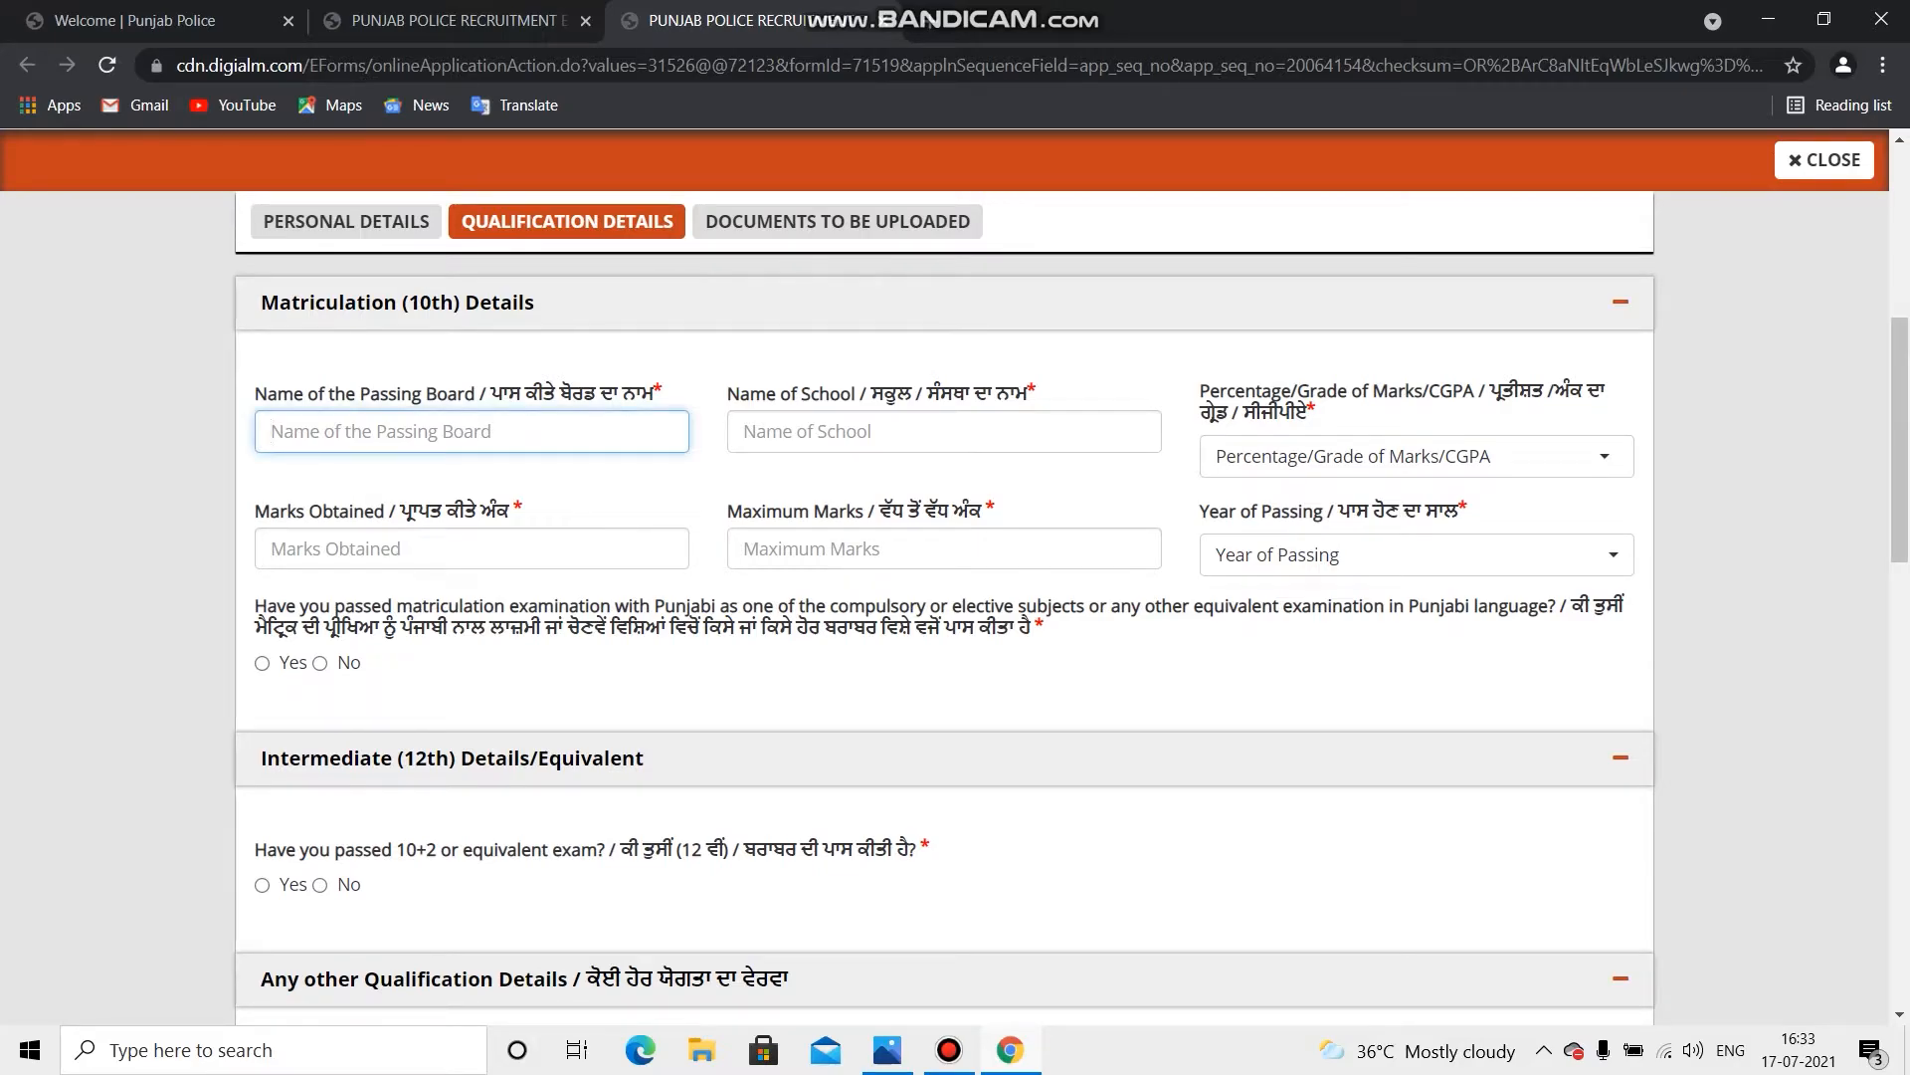
type("PSEB")
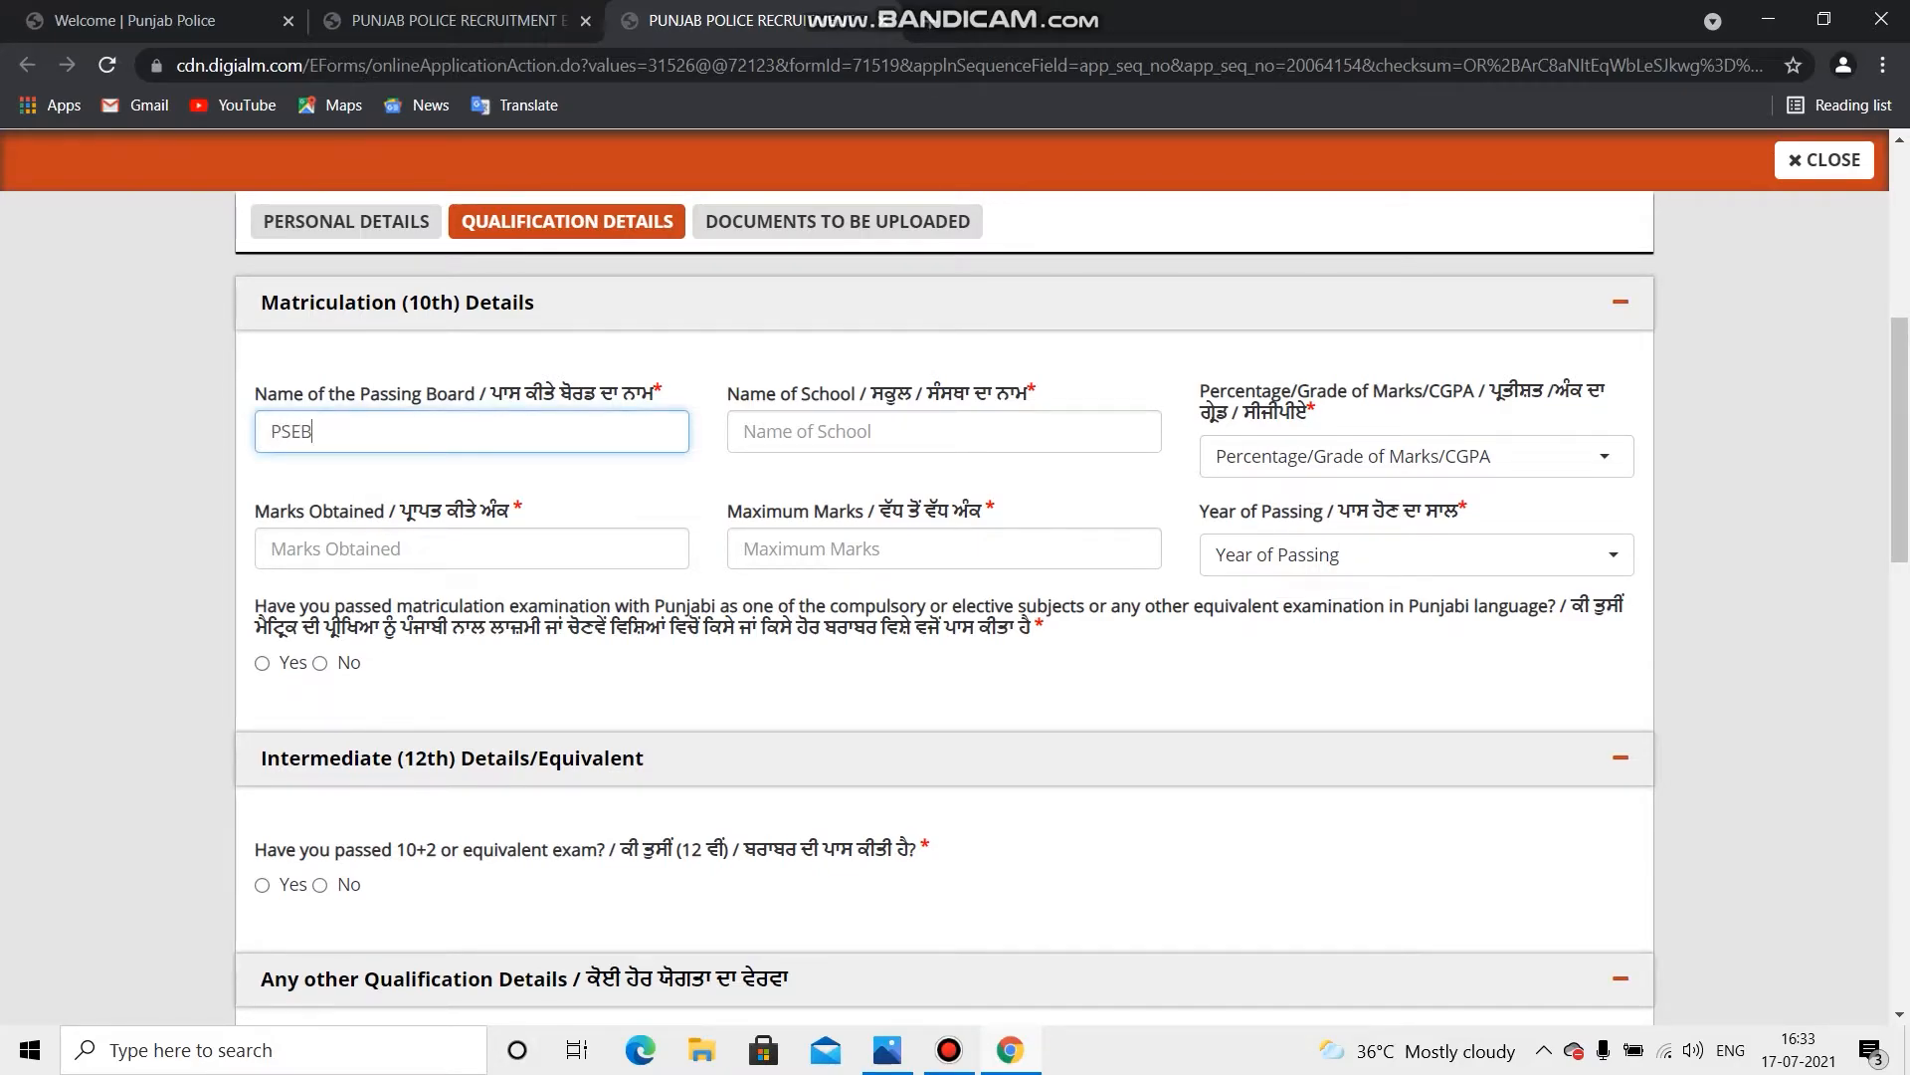
left_click(945, 432)
type("GURU NANAK")
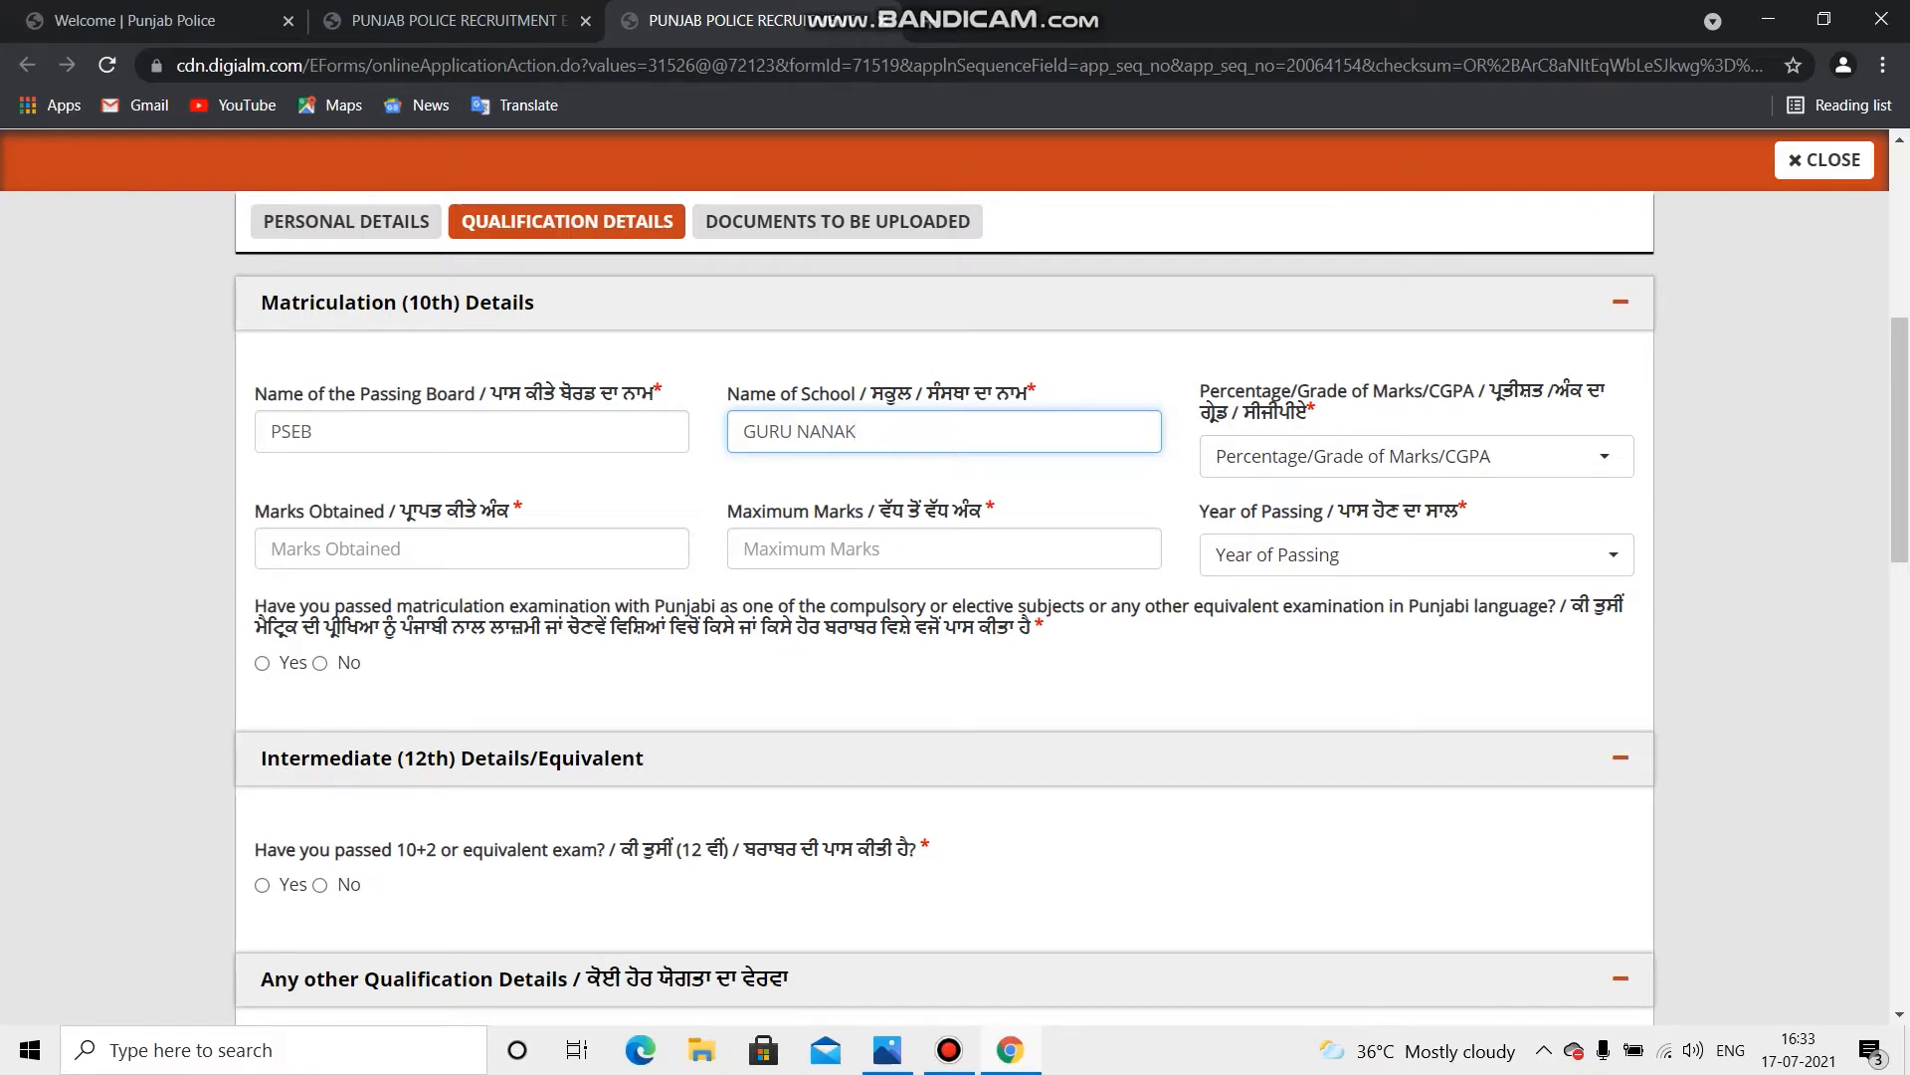
Step: Report matriculation marks as Percentage, 460 out of 600, with 2016 as passing year
left_click(1417, 457)
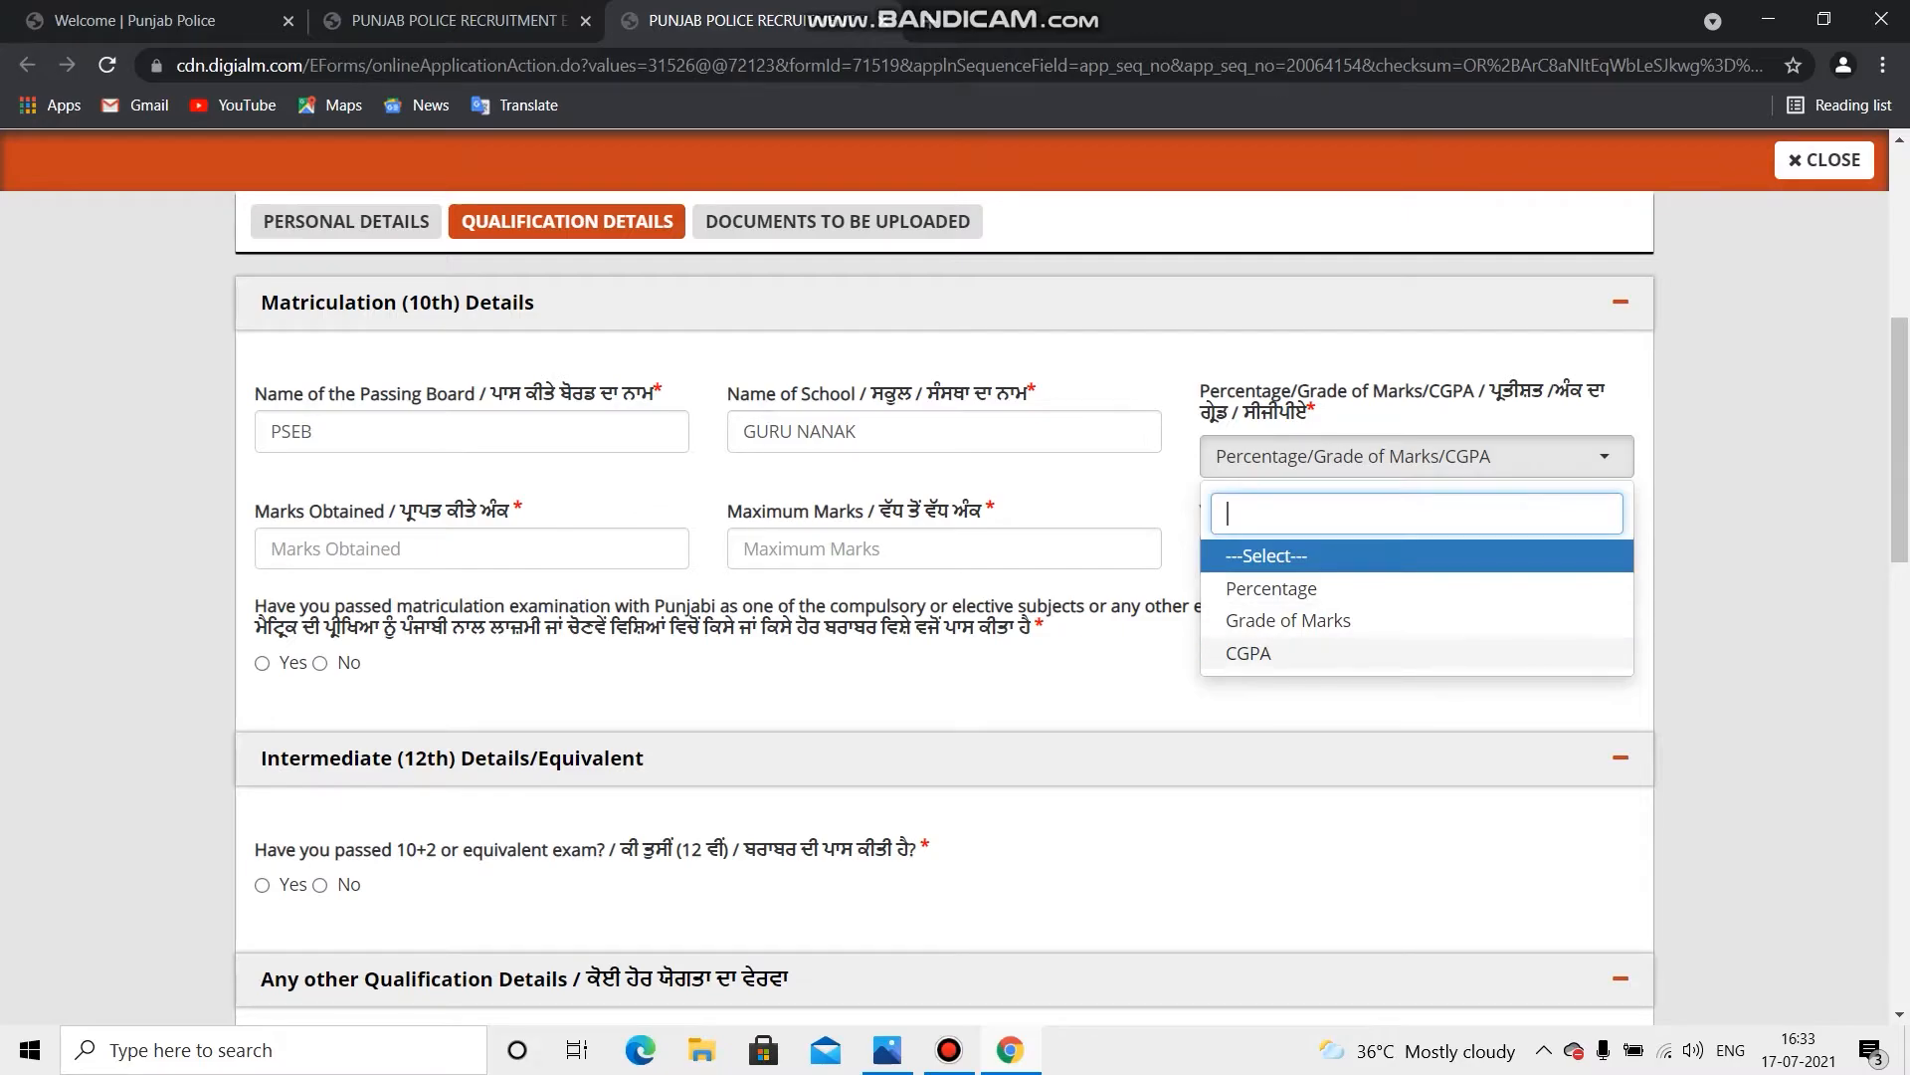
left_click(1271, 588)
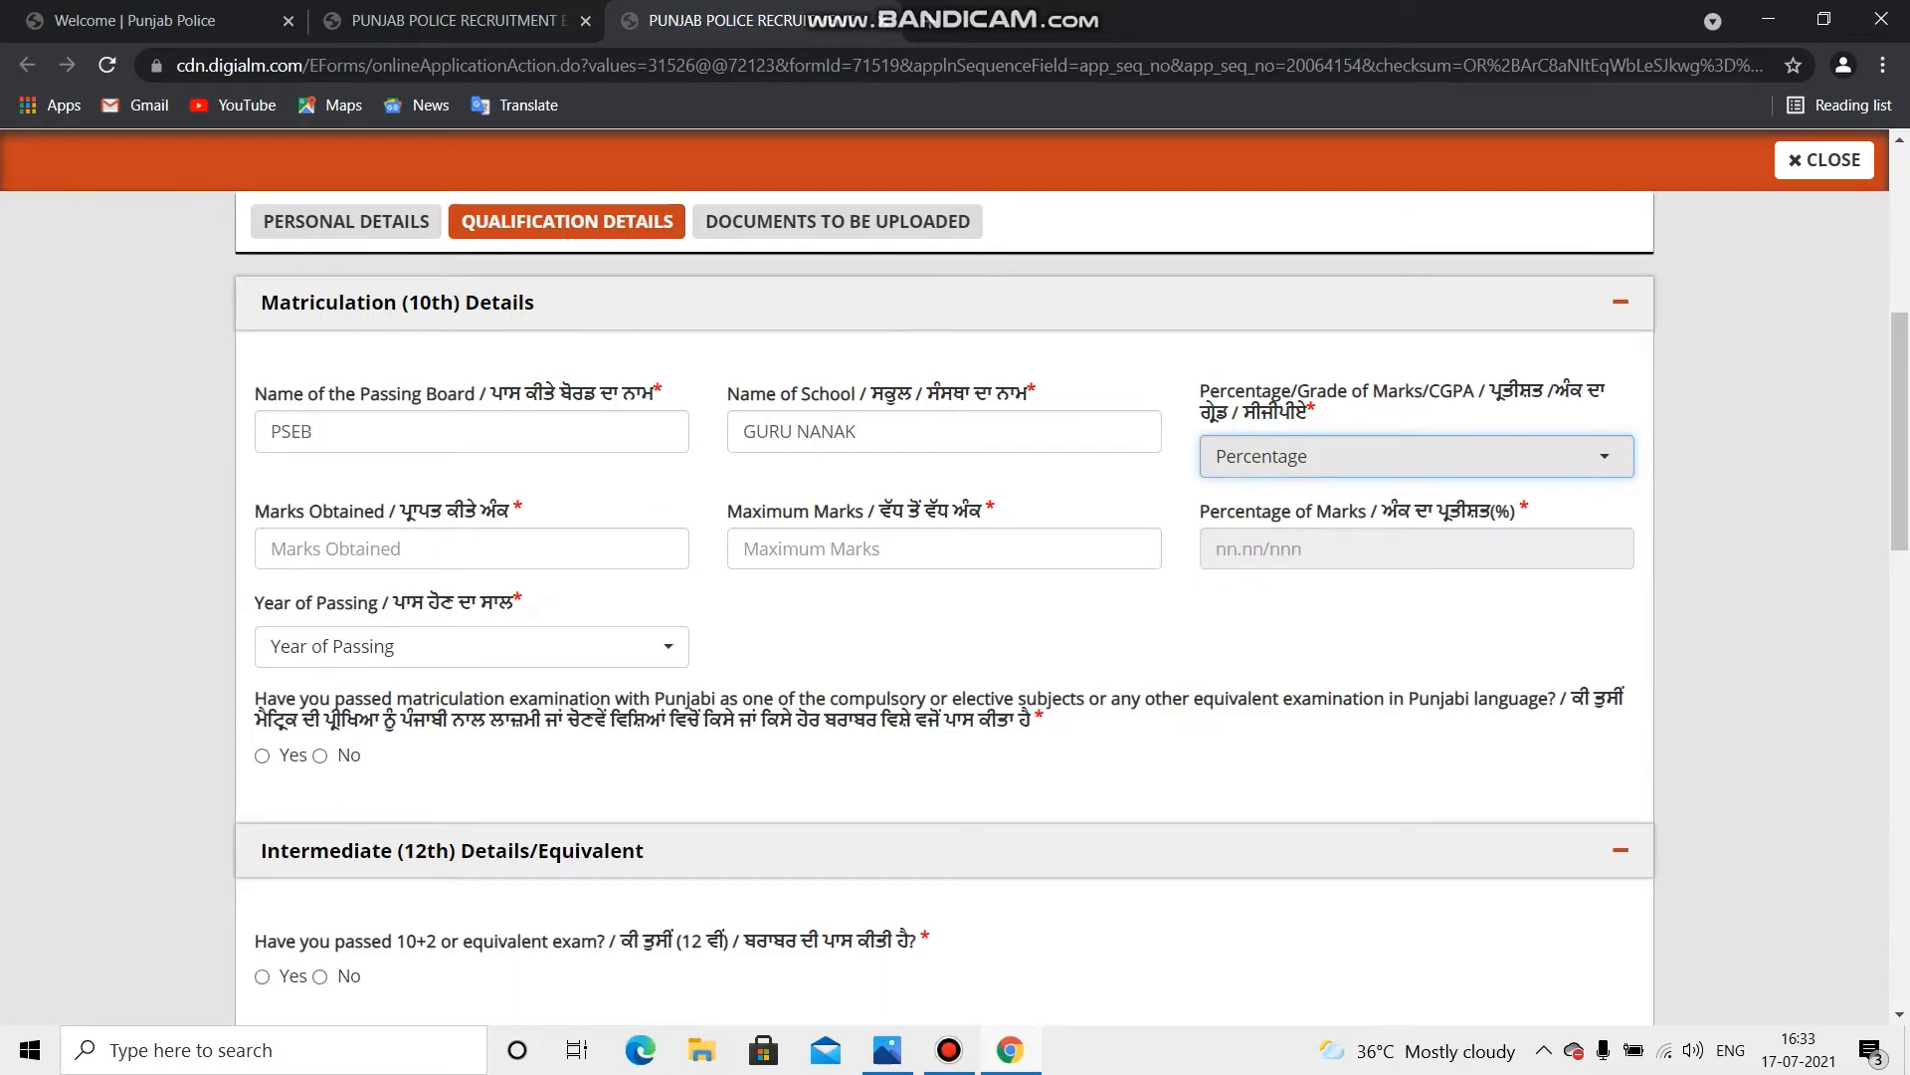
left_click(471, 548)
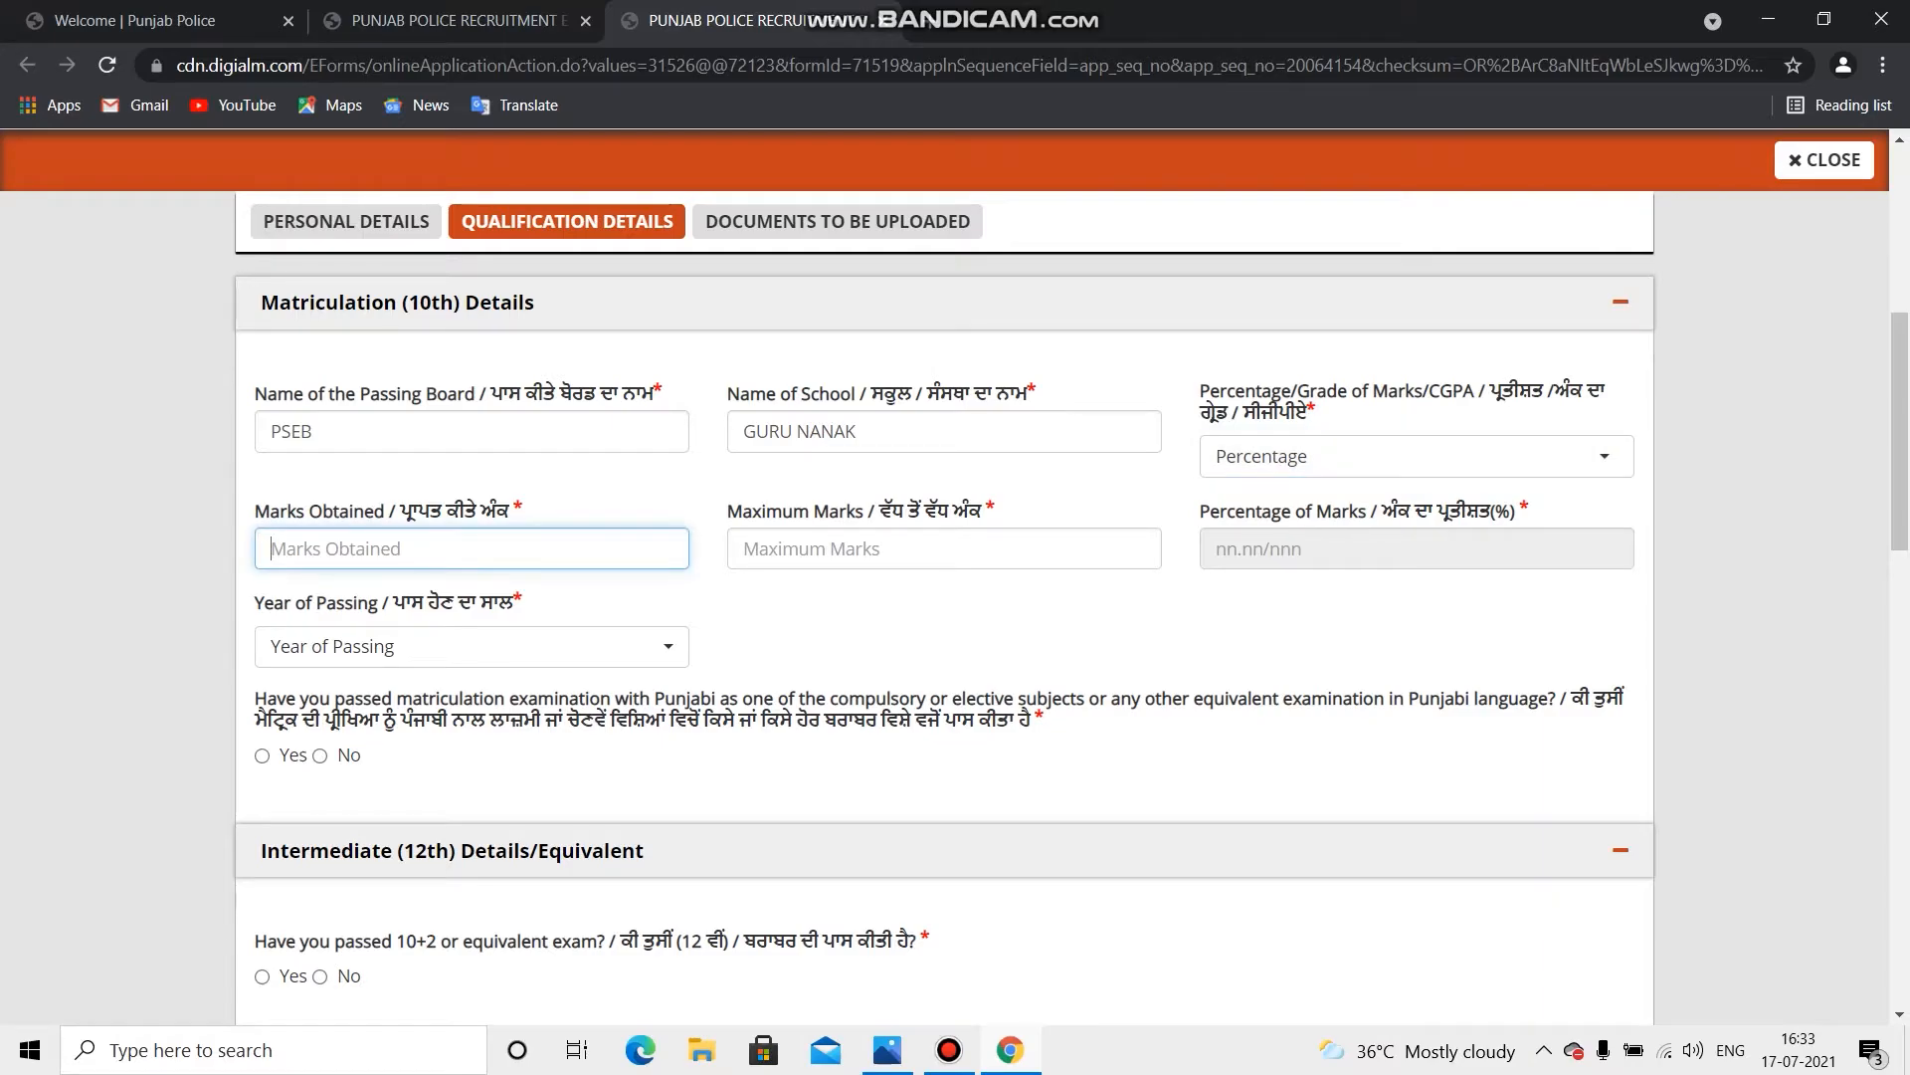
type("460")
key("Tab")
type("600")
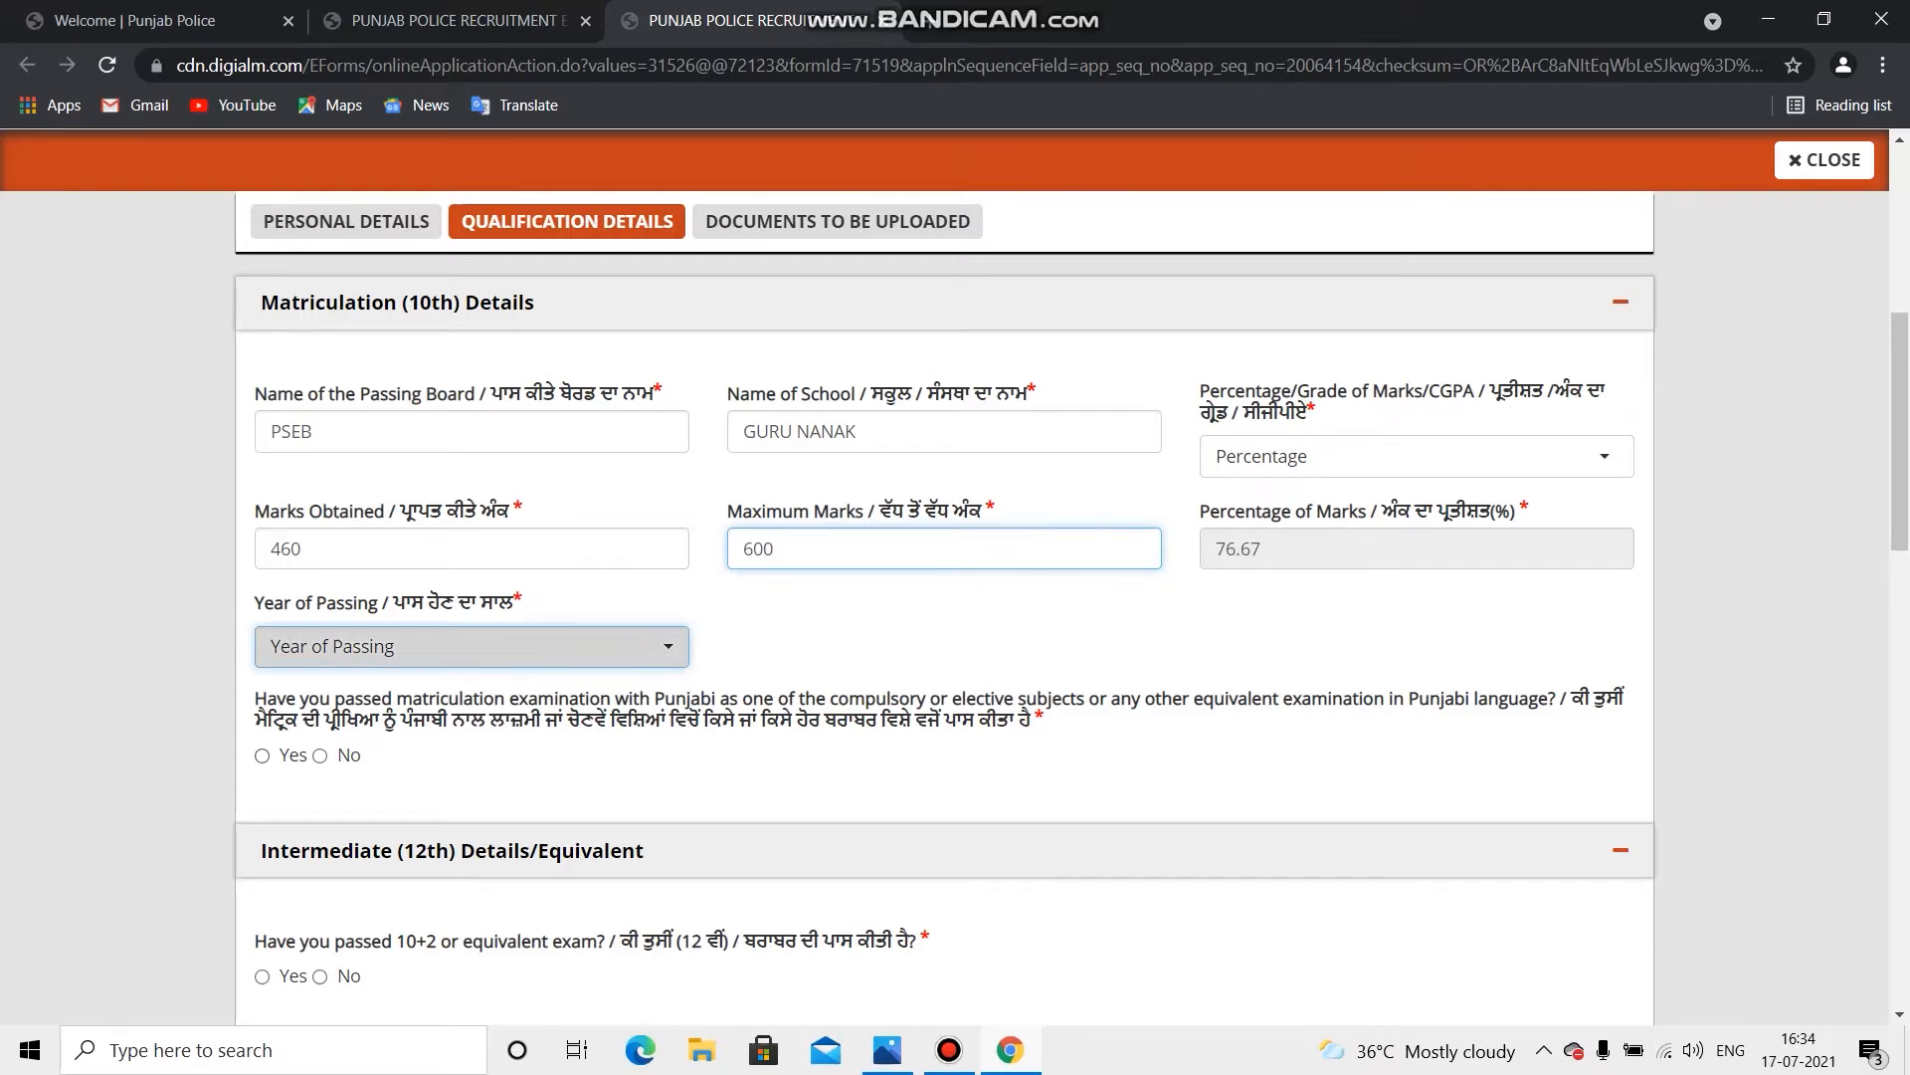
left_click(472, 647)
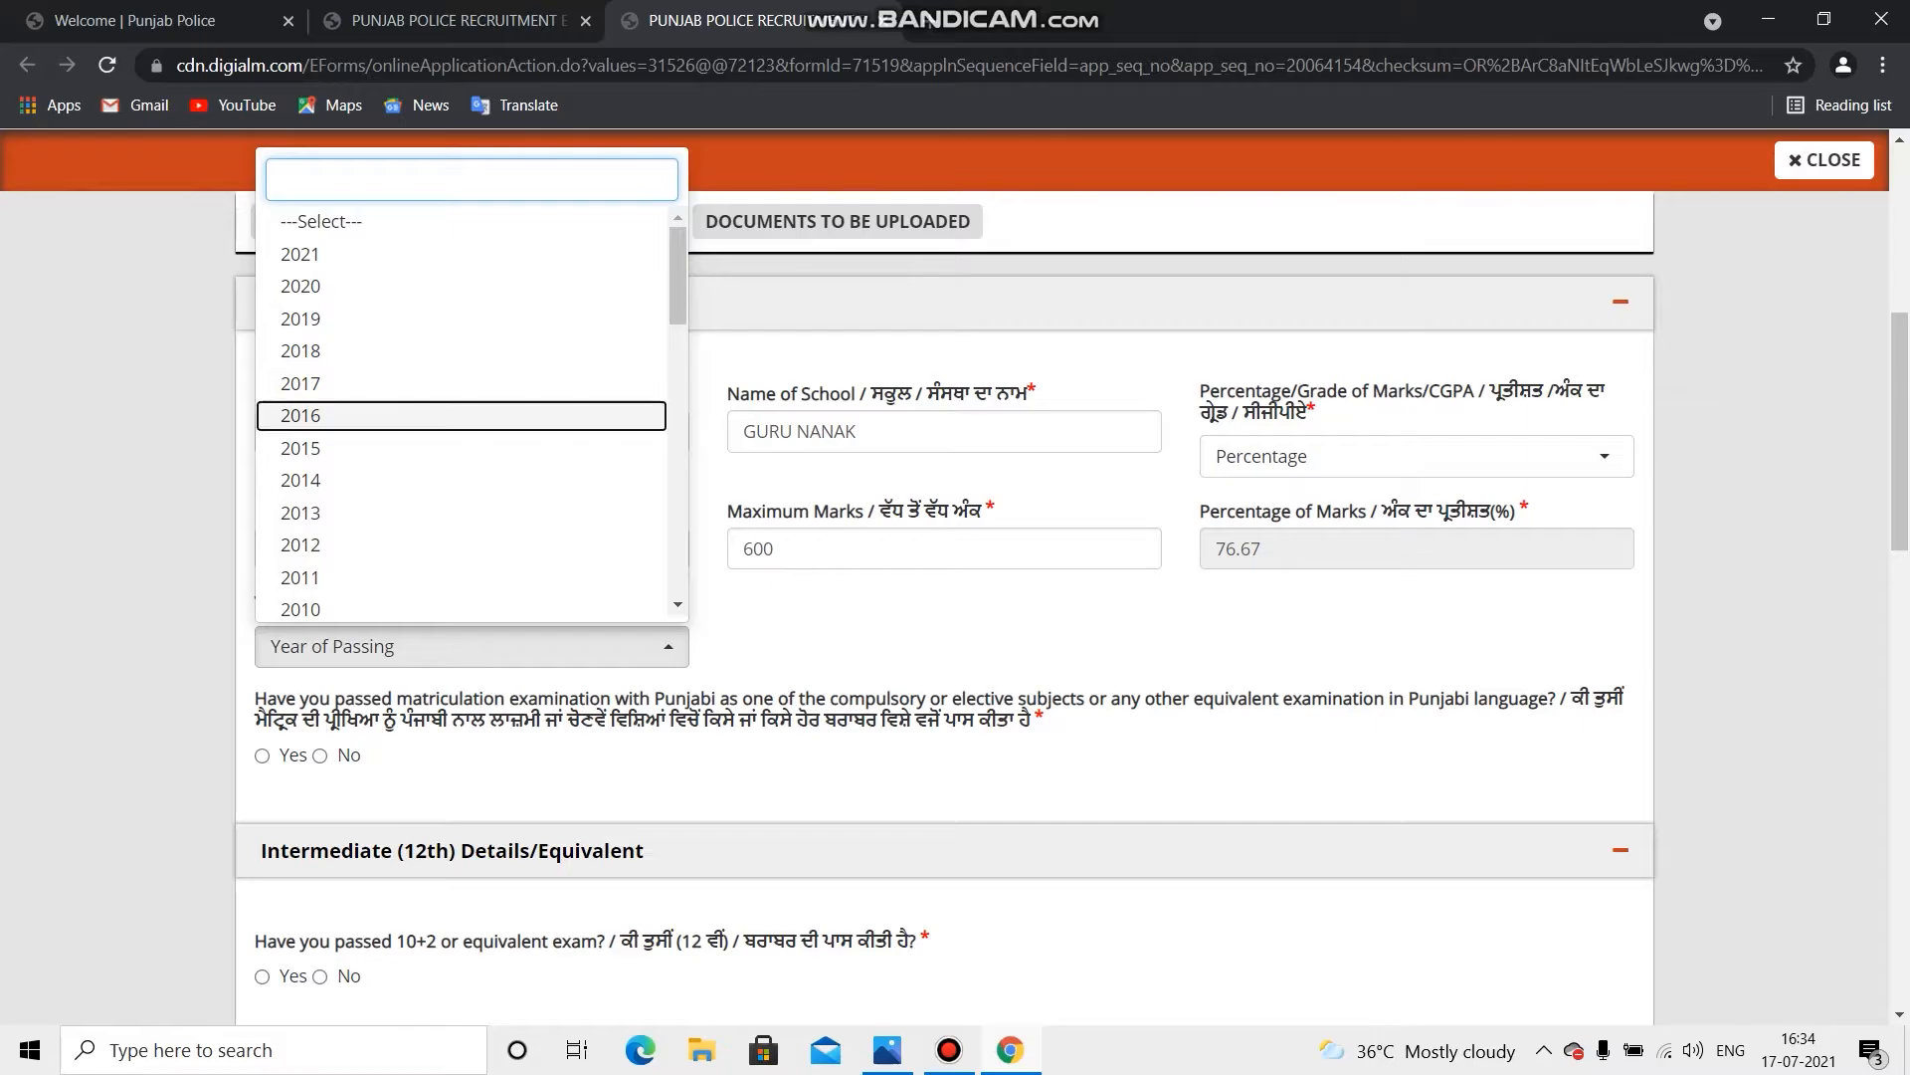
left_click(300, 416)
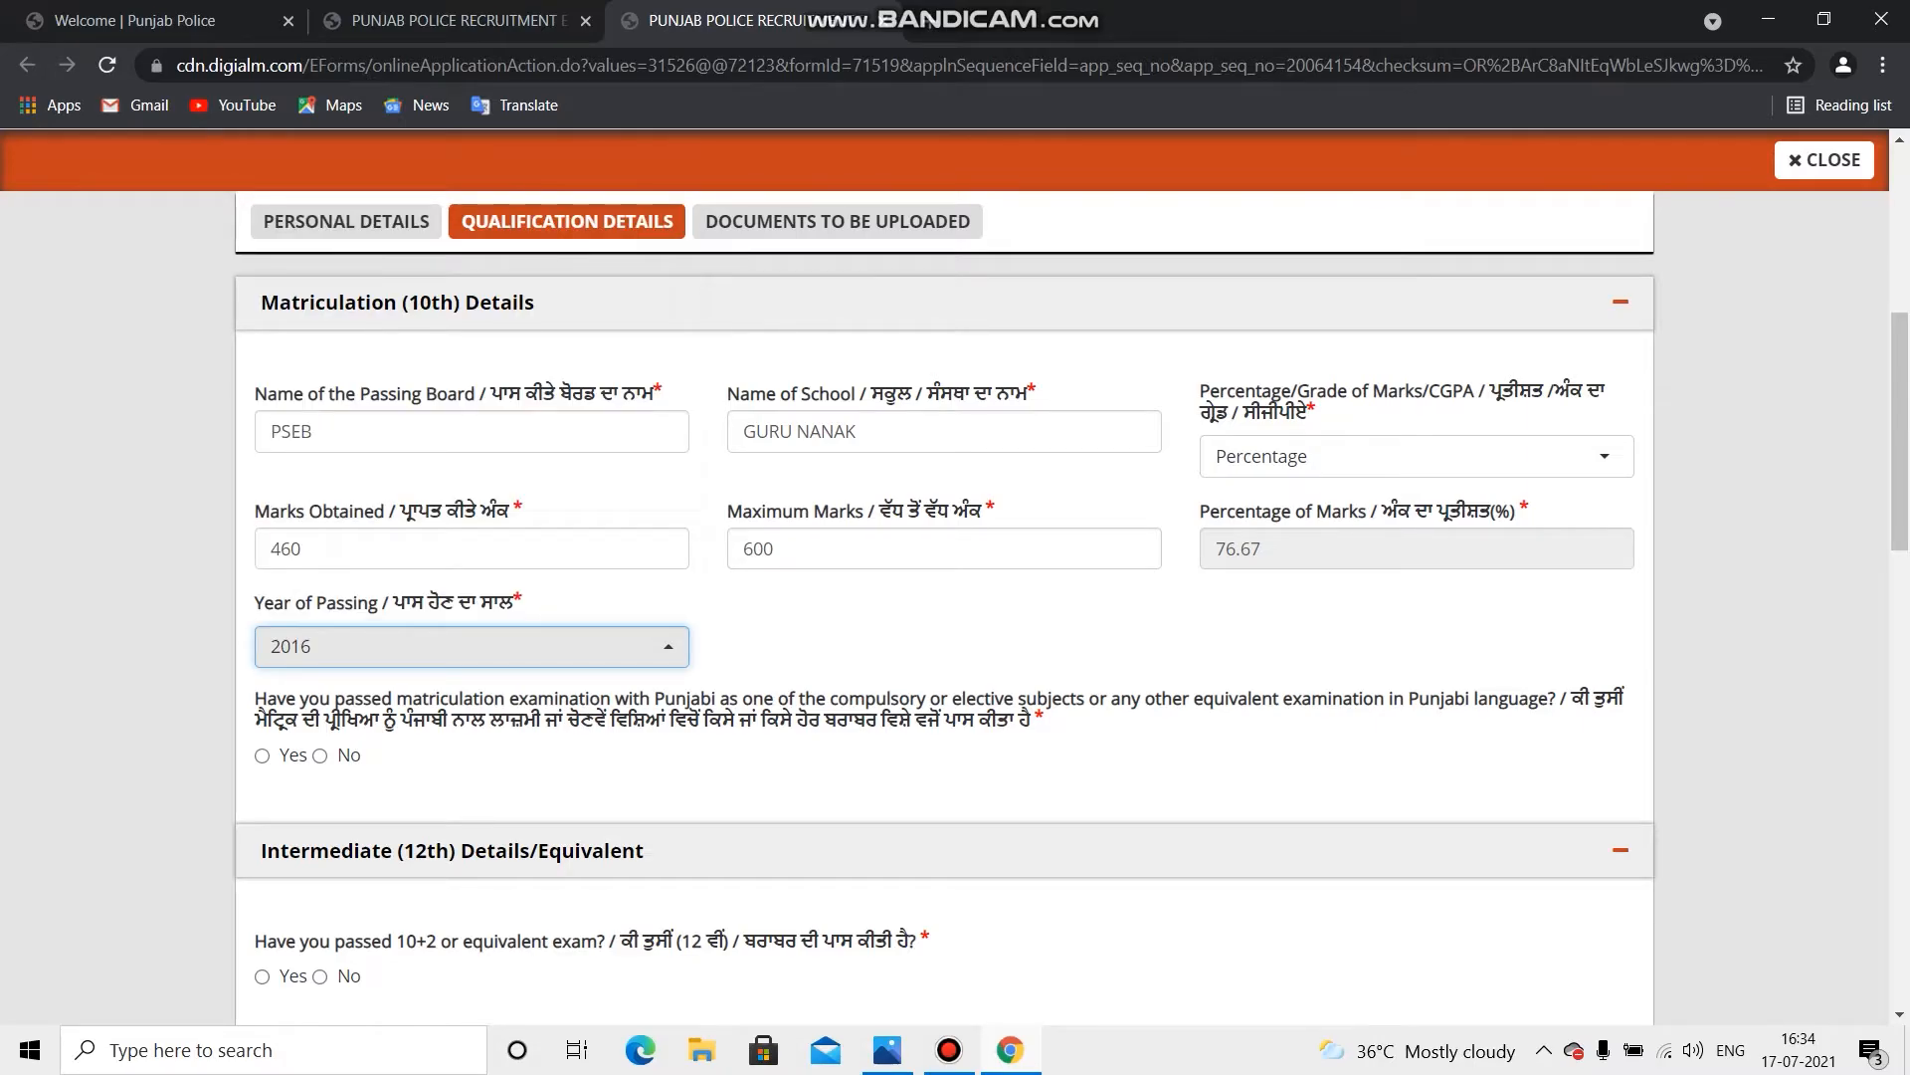
left_click_drag(254, 697, 361, 756)
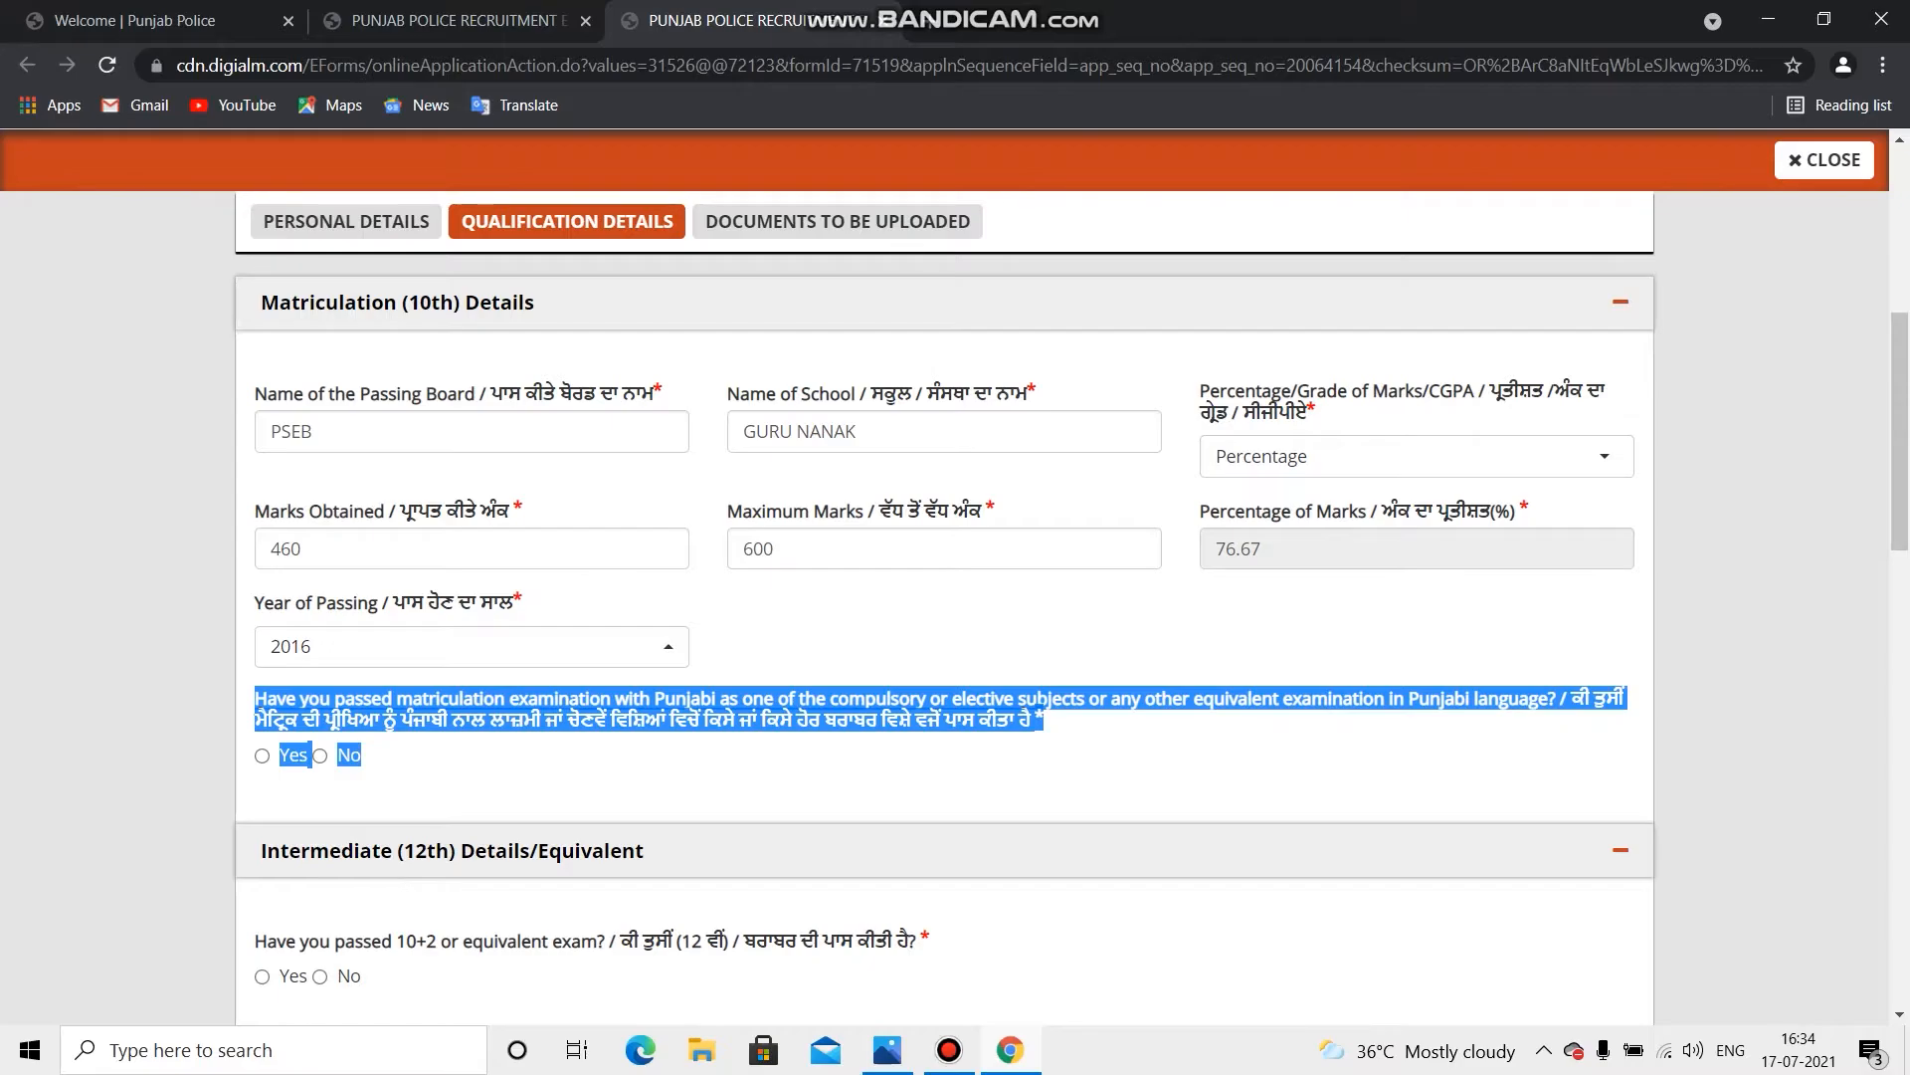
Step: Answer Yes to having passed matriculation with Punjabi
left_click(262, 756)
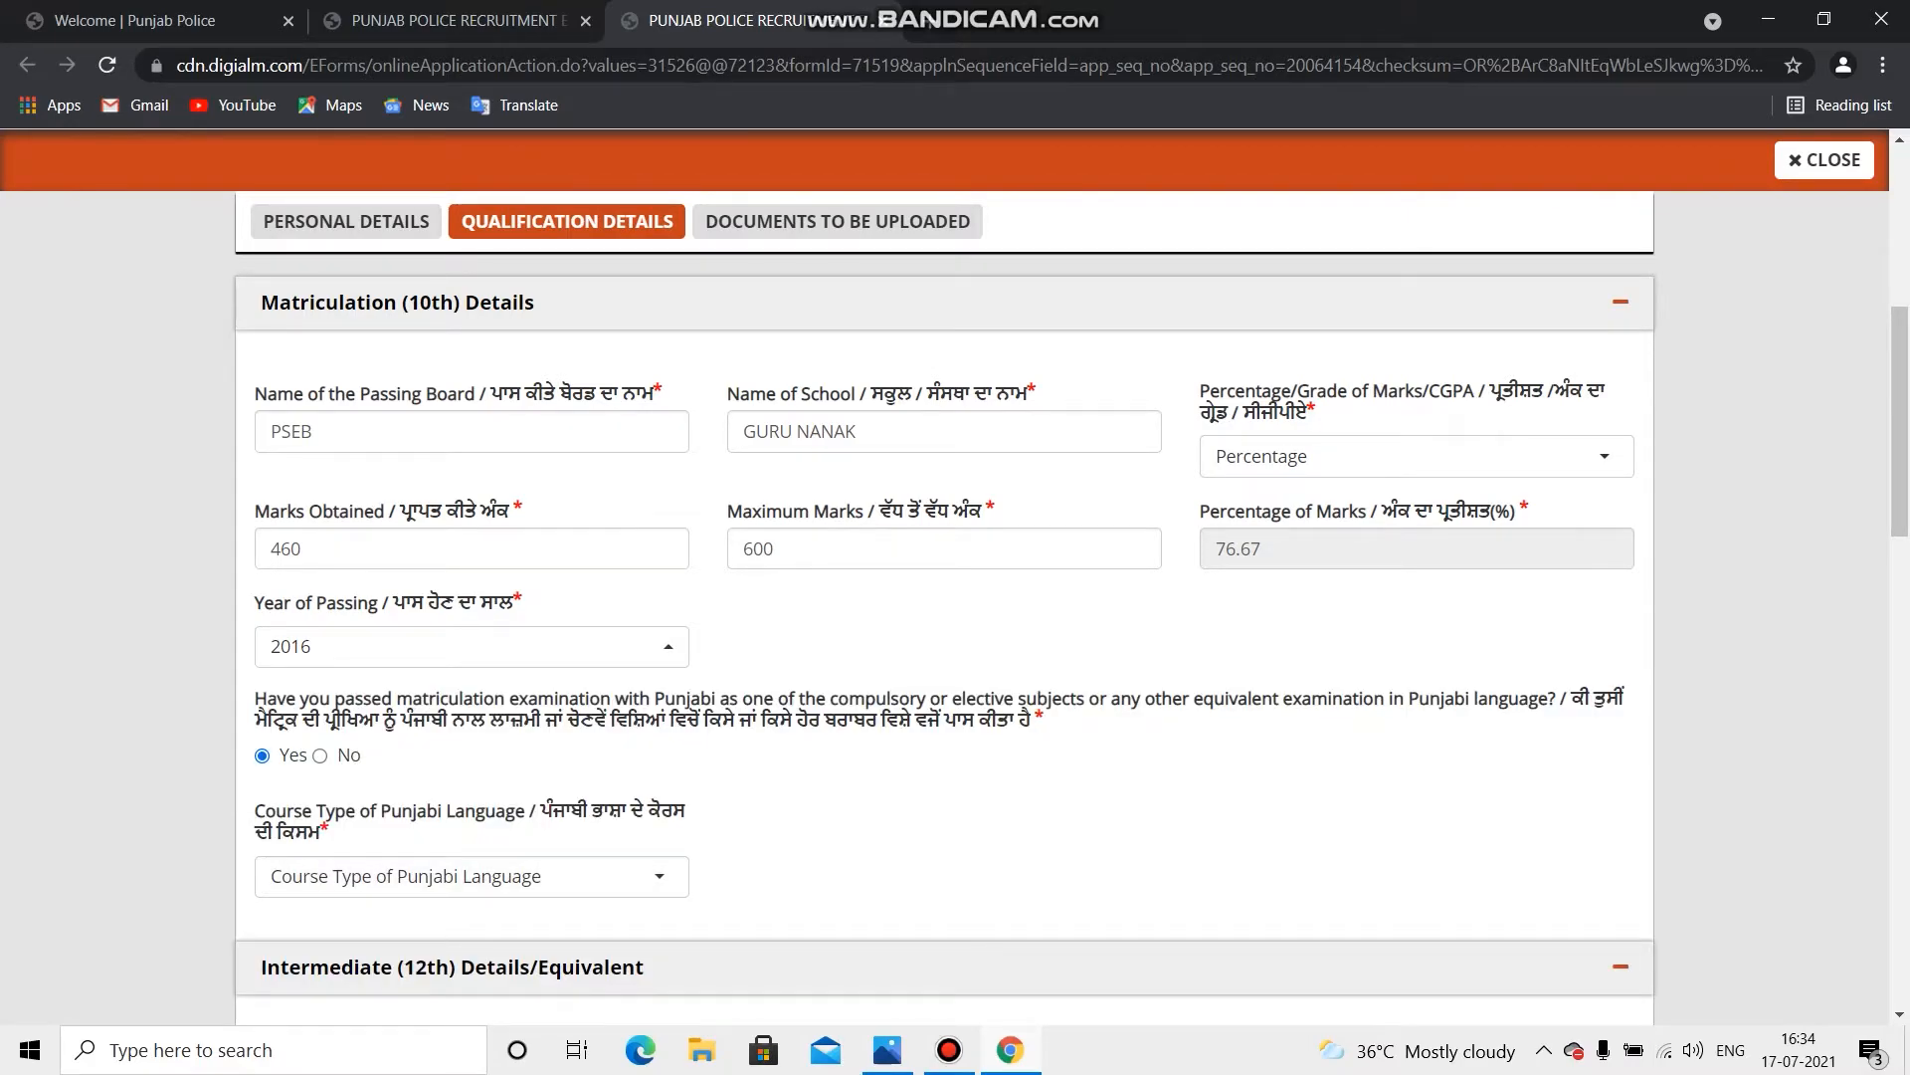
scroll(955, 597, "down", 3)
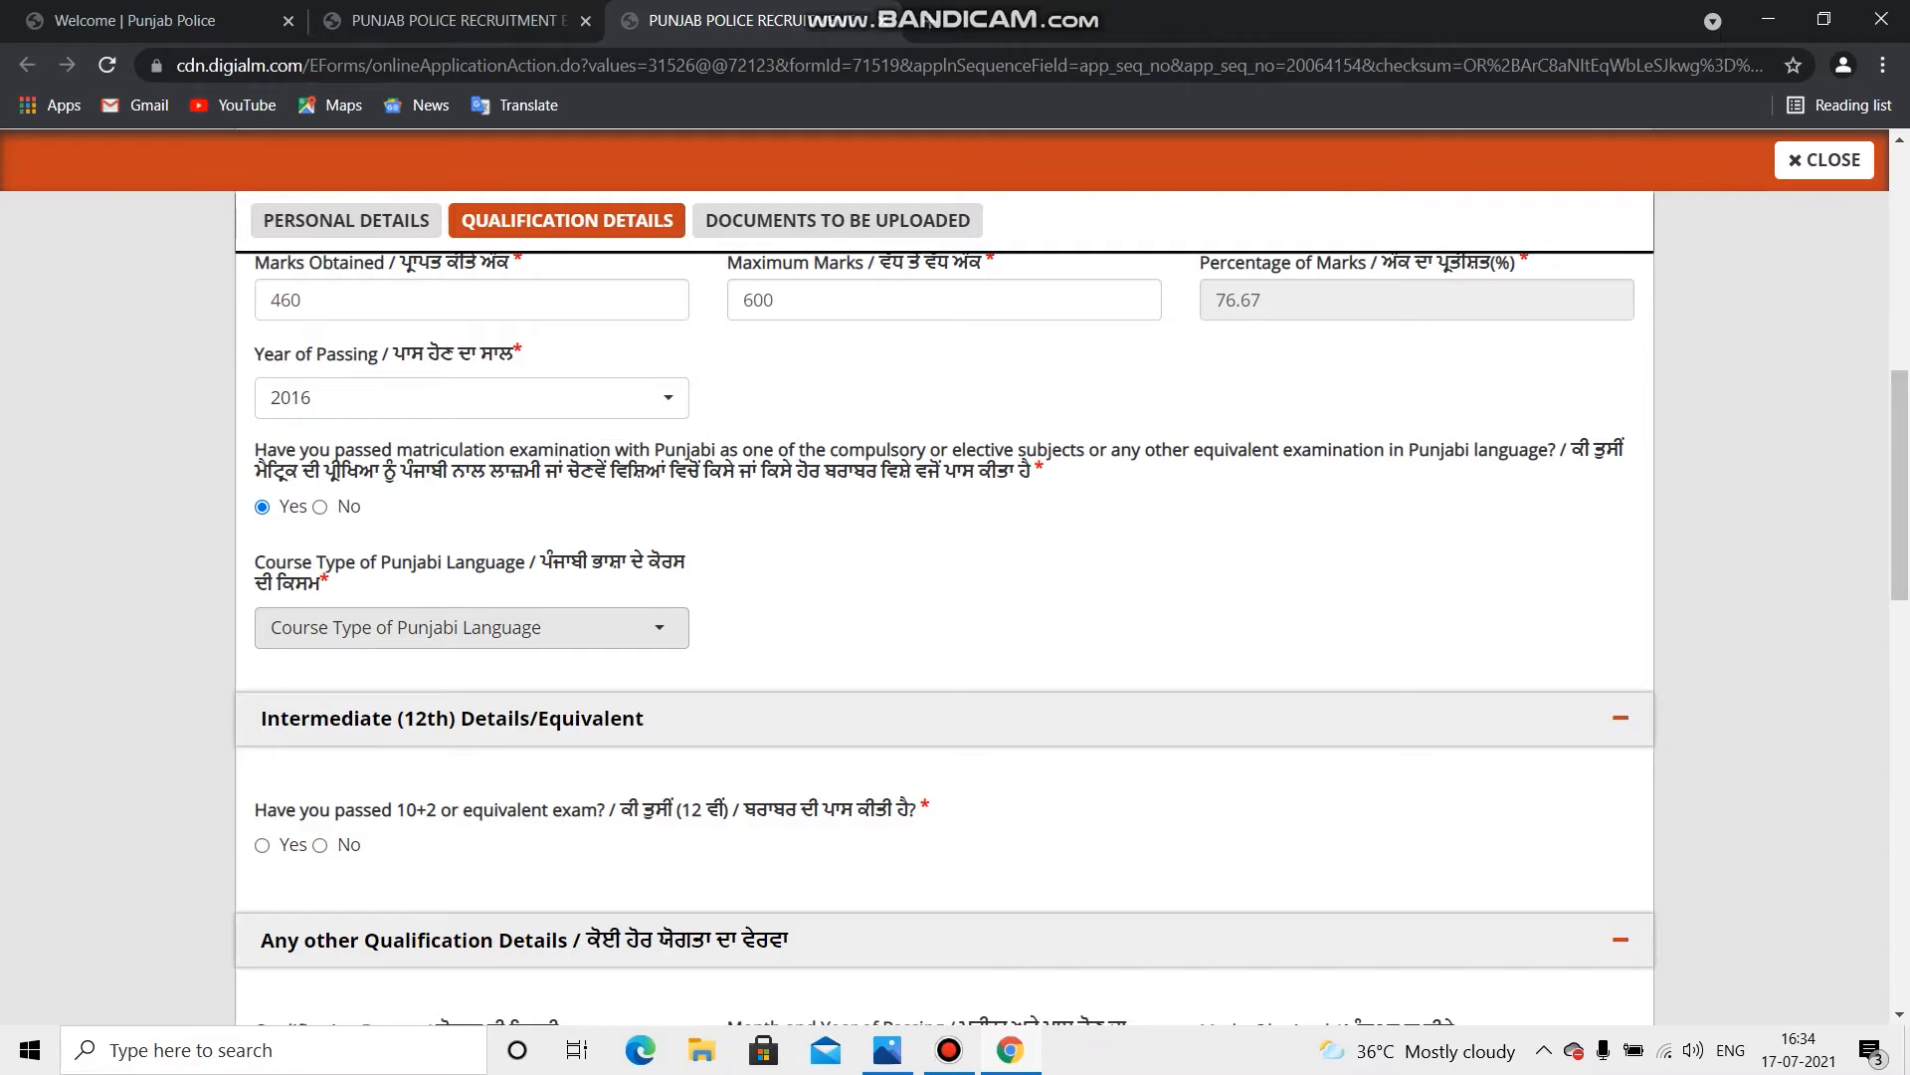
scroll(467, 612, "down", 1)
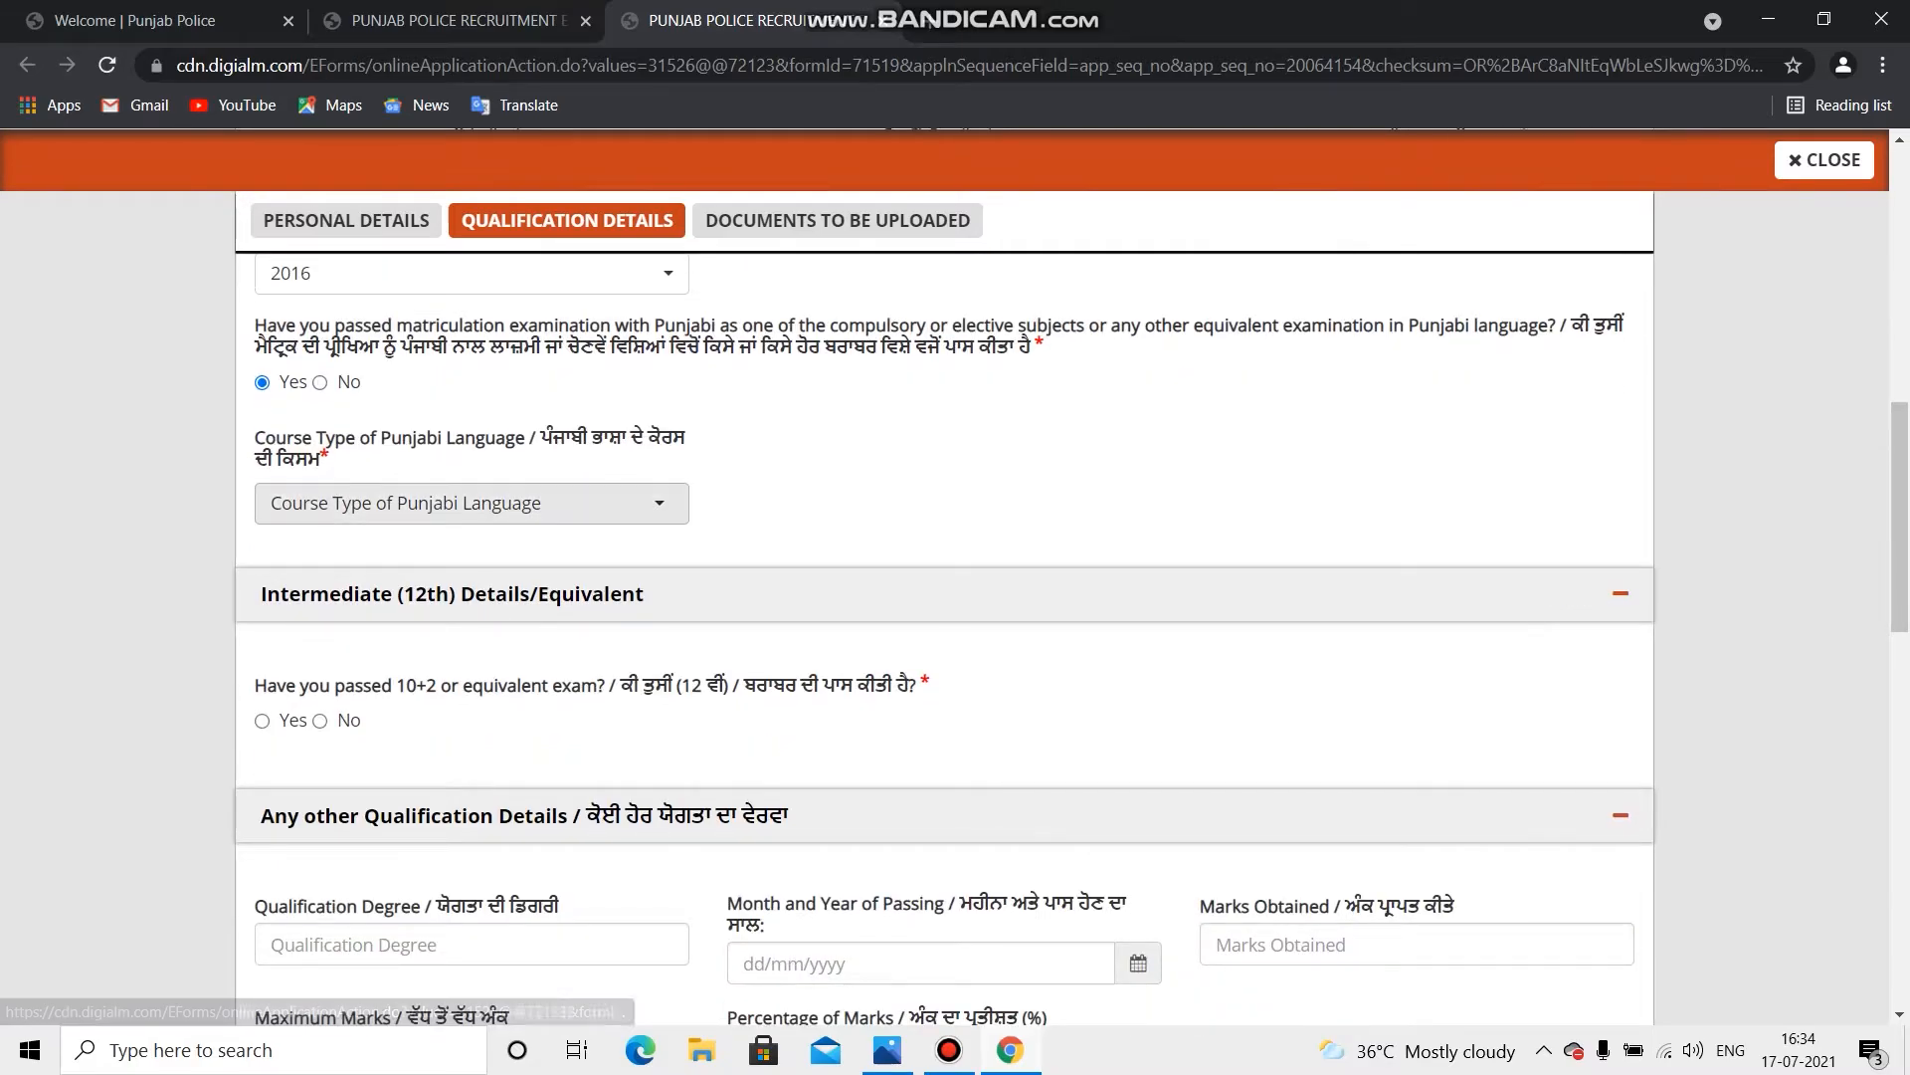
Step: Set the Punjabi course type to Elective Subject in Matriculation
left_click(471, 502)
key("Up")
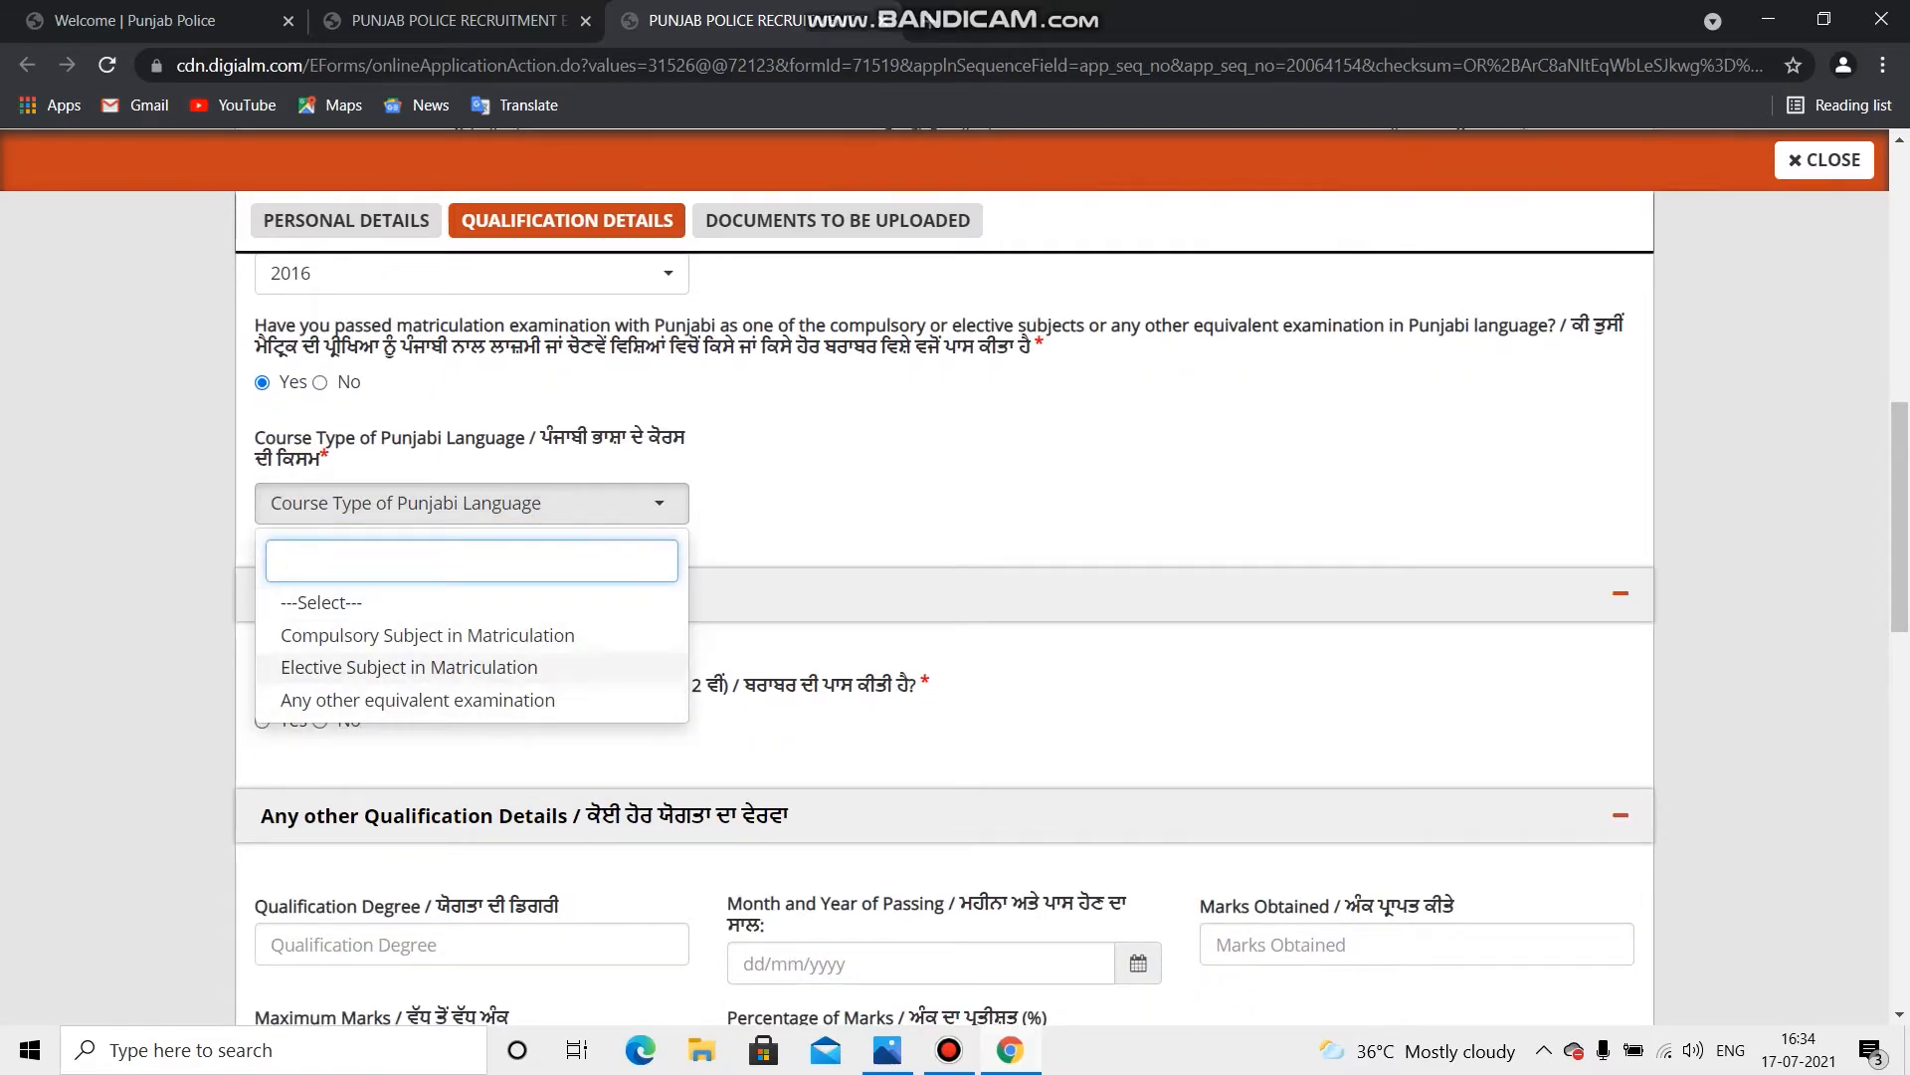
key("Up")
key("Down")
key("Down")
key("Up")
key("Down")
key("Up")
key("Return")
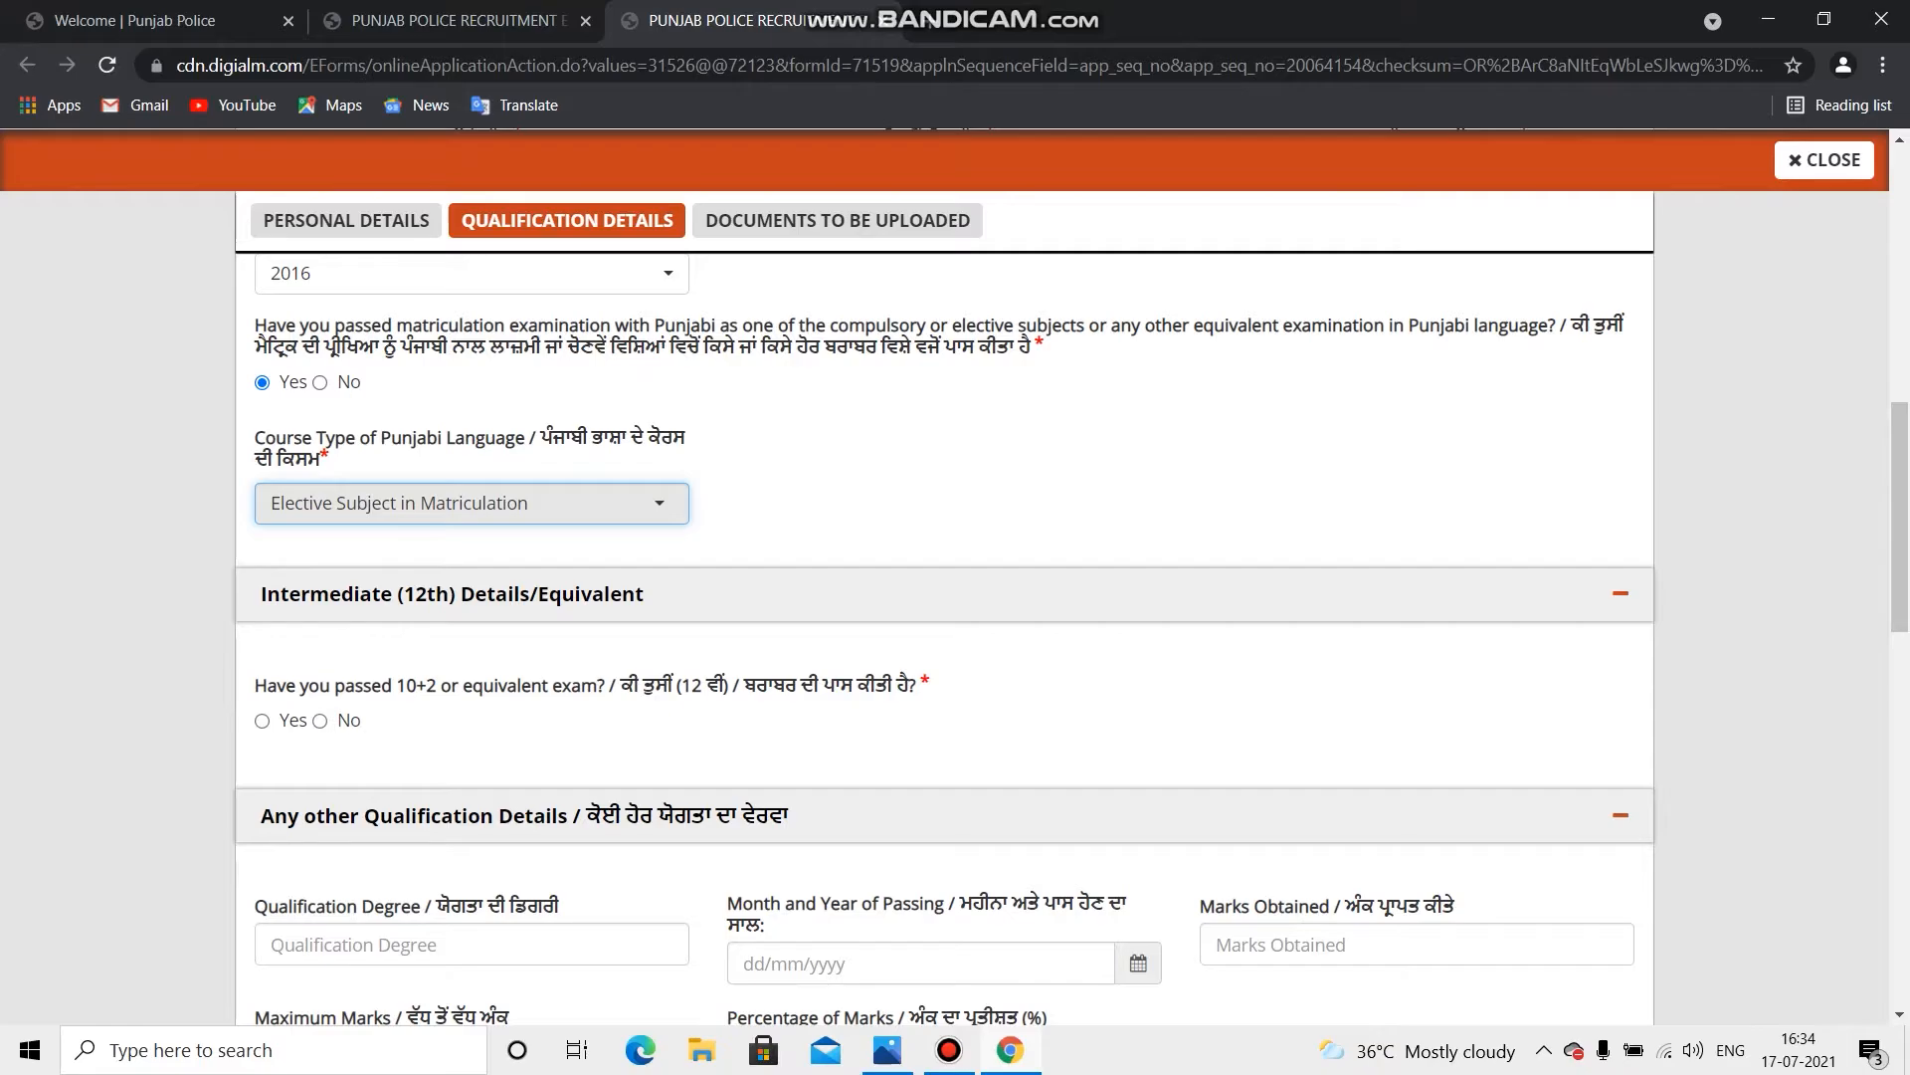
scroll(946, 597, "down", 1)
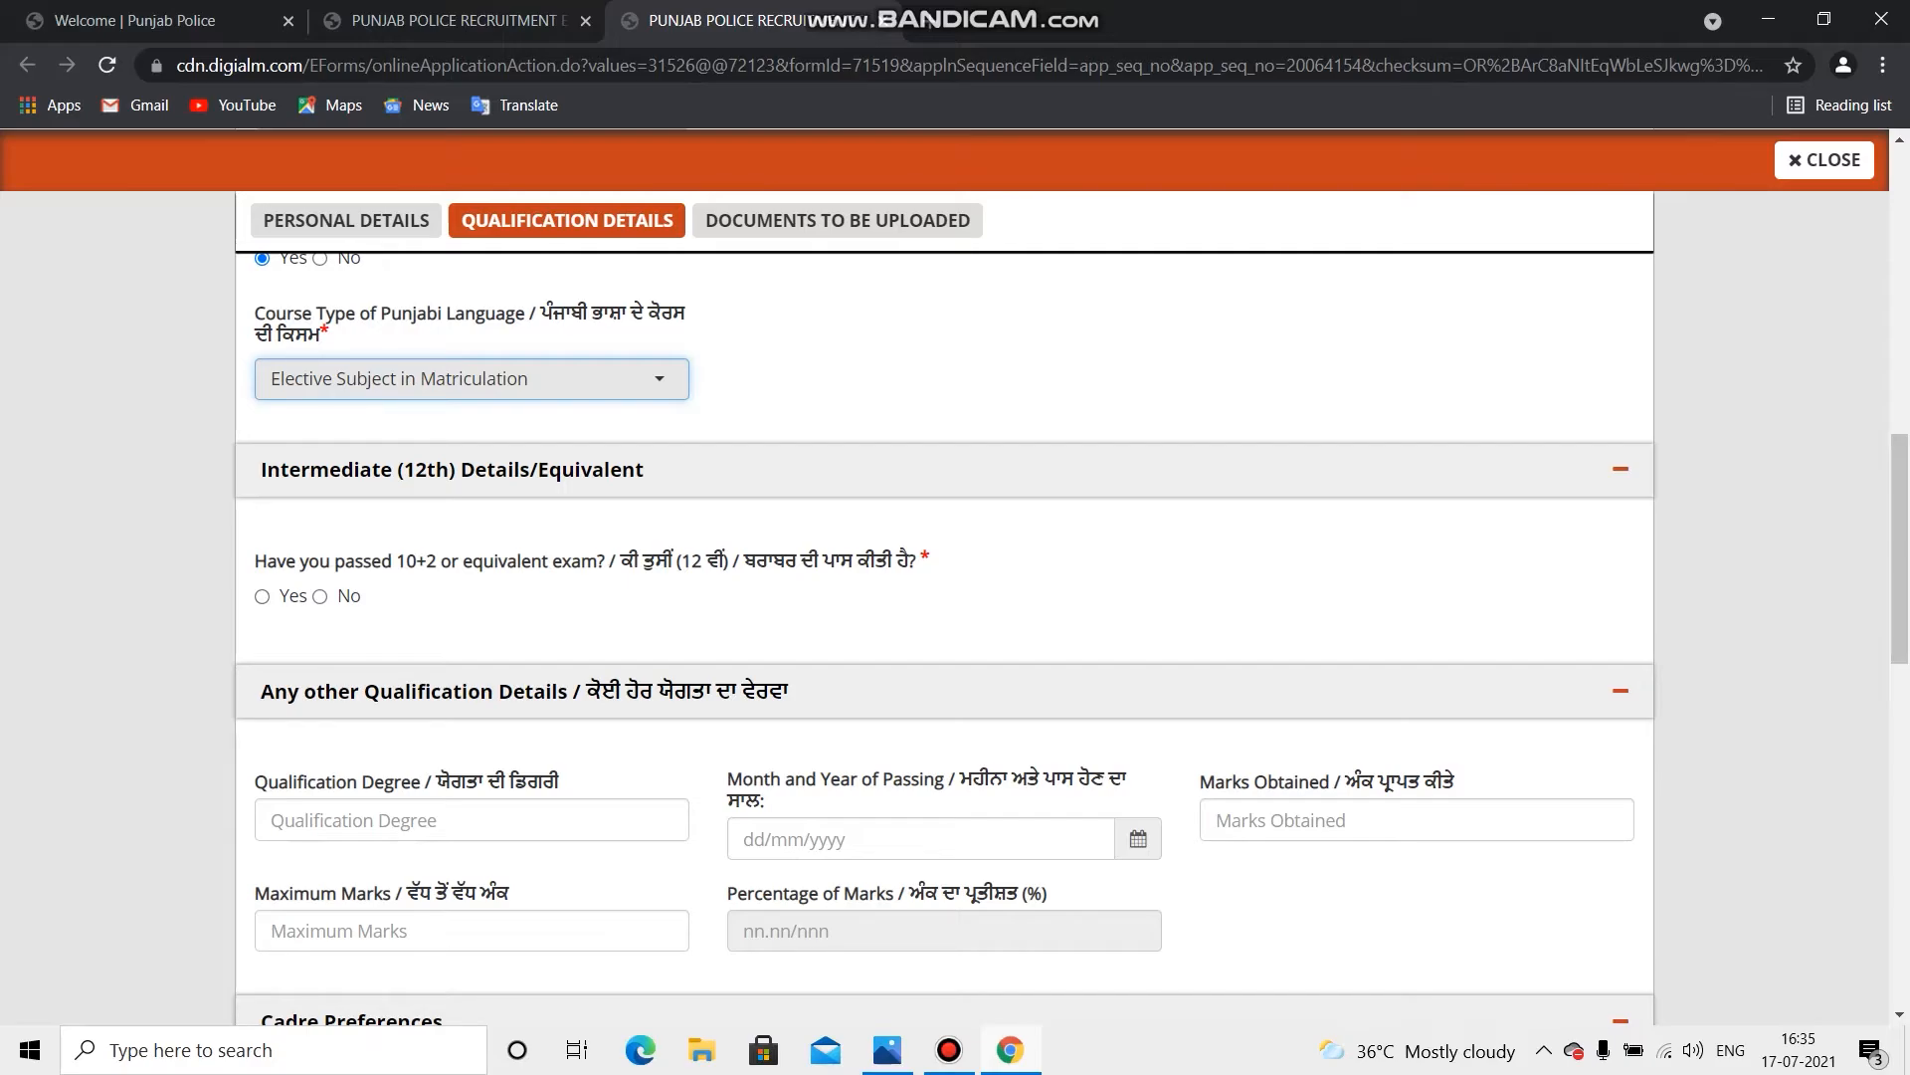
scroll(1621, 344, "down", 1)
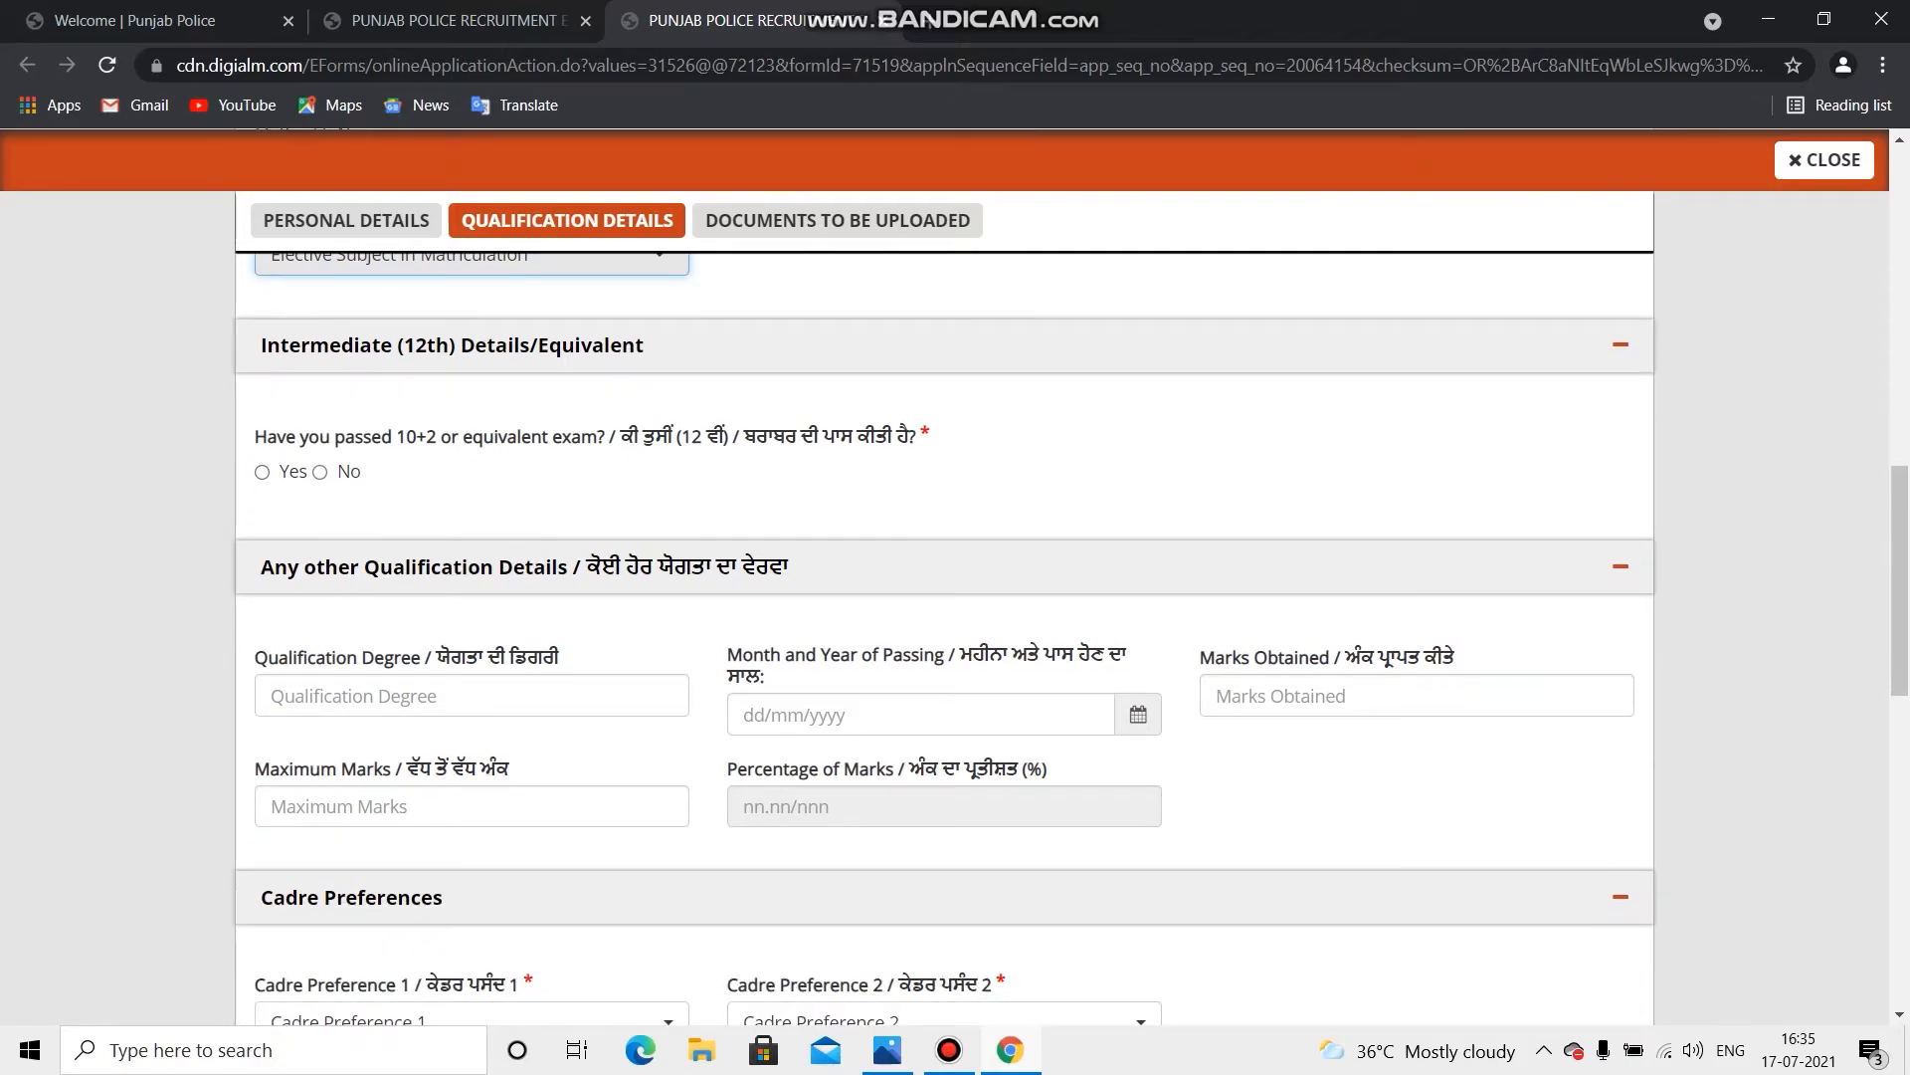
Step: Change the 10+2 answer from No to Yes after dismissing the not-eligible warning
left_click(320, 473)
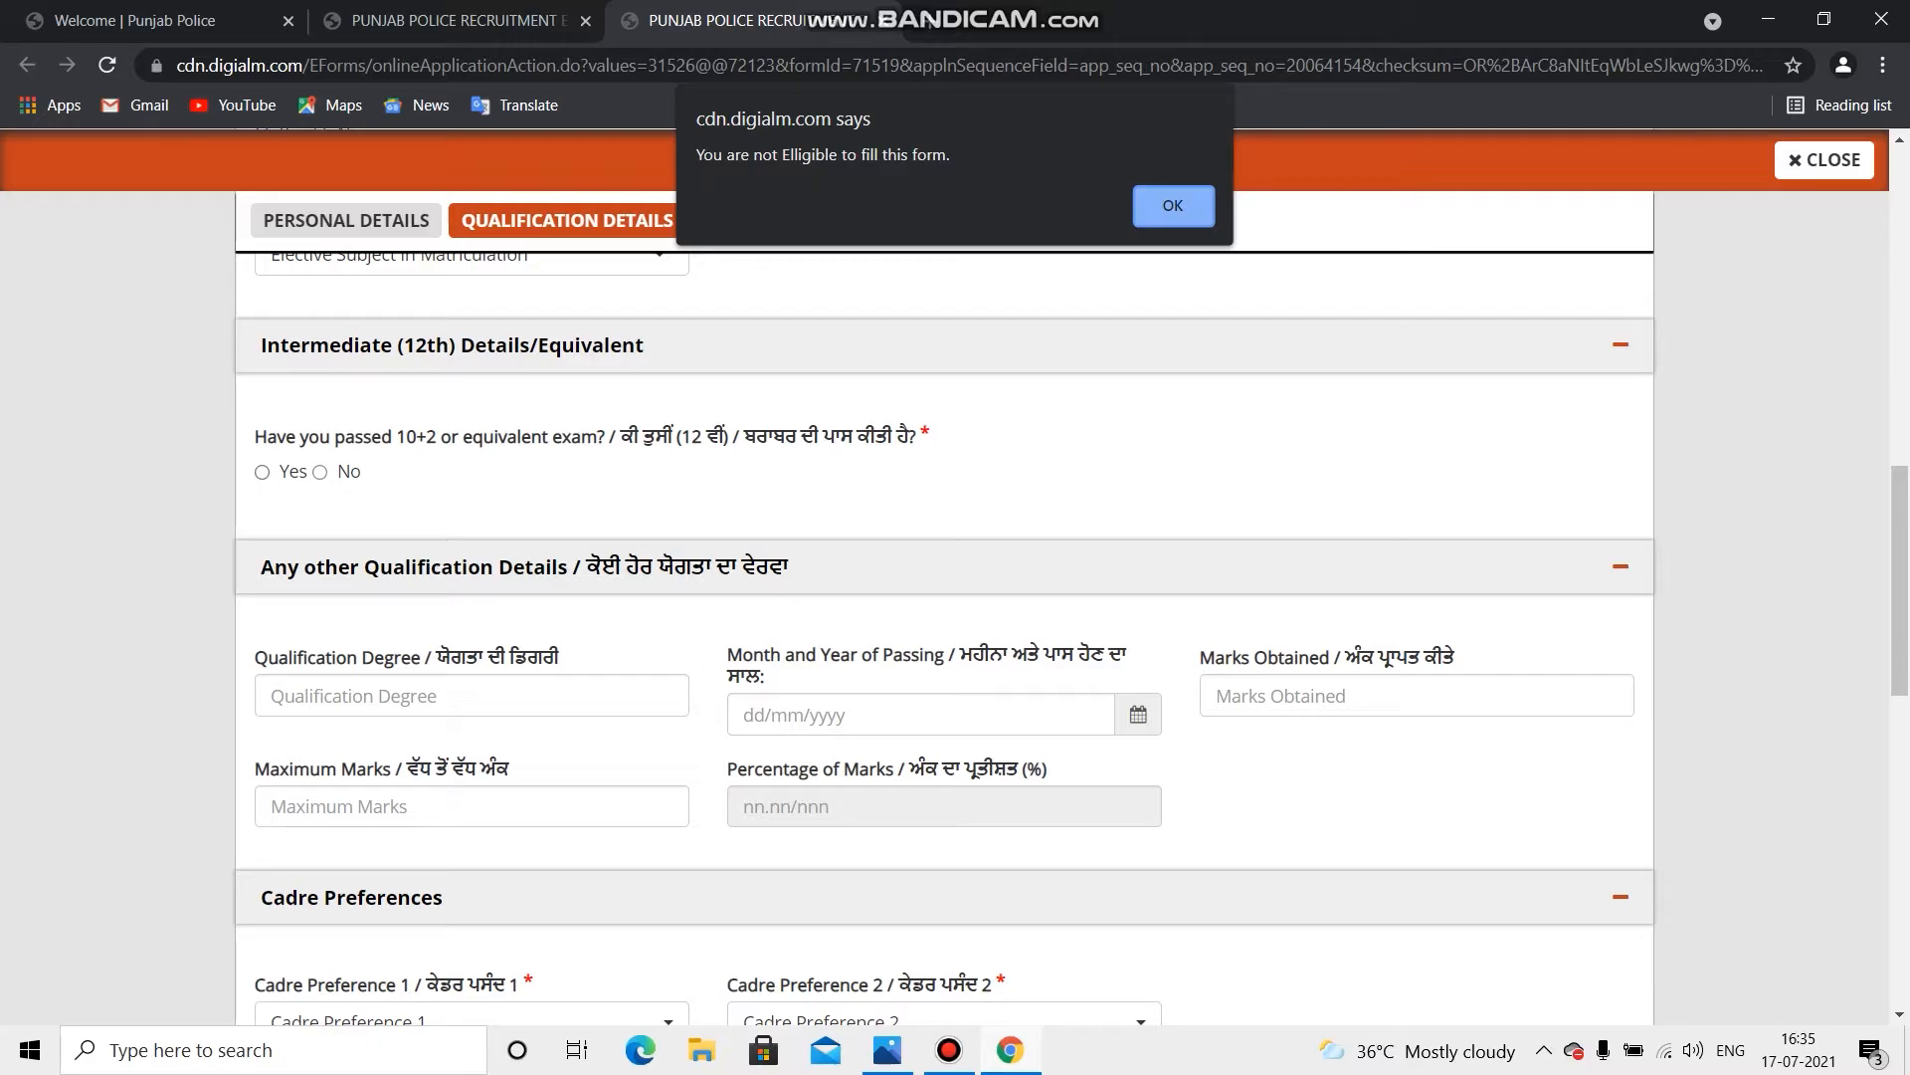
key("Return")
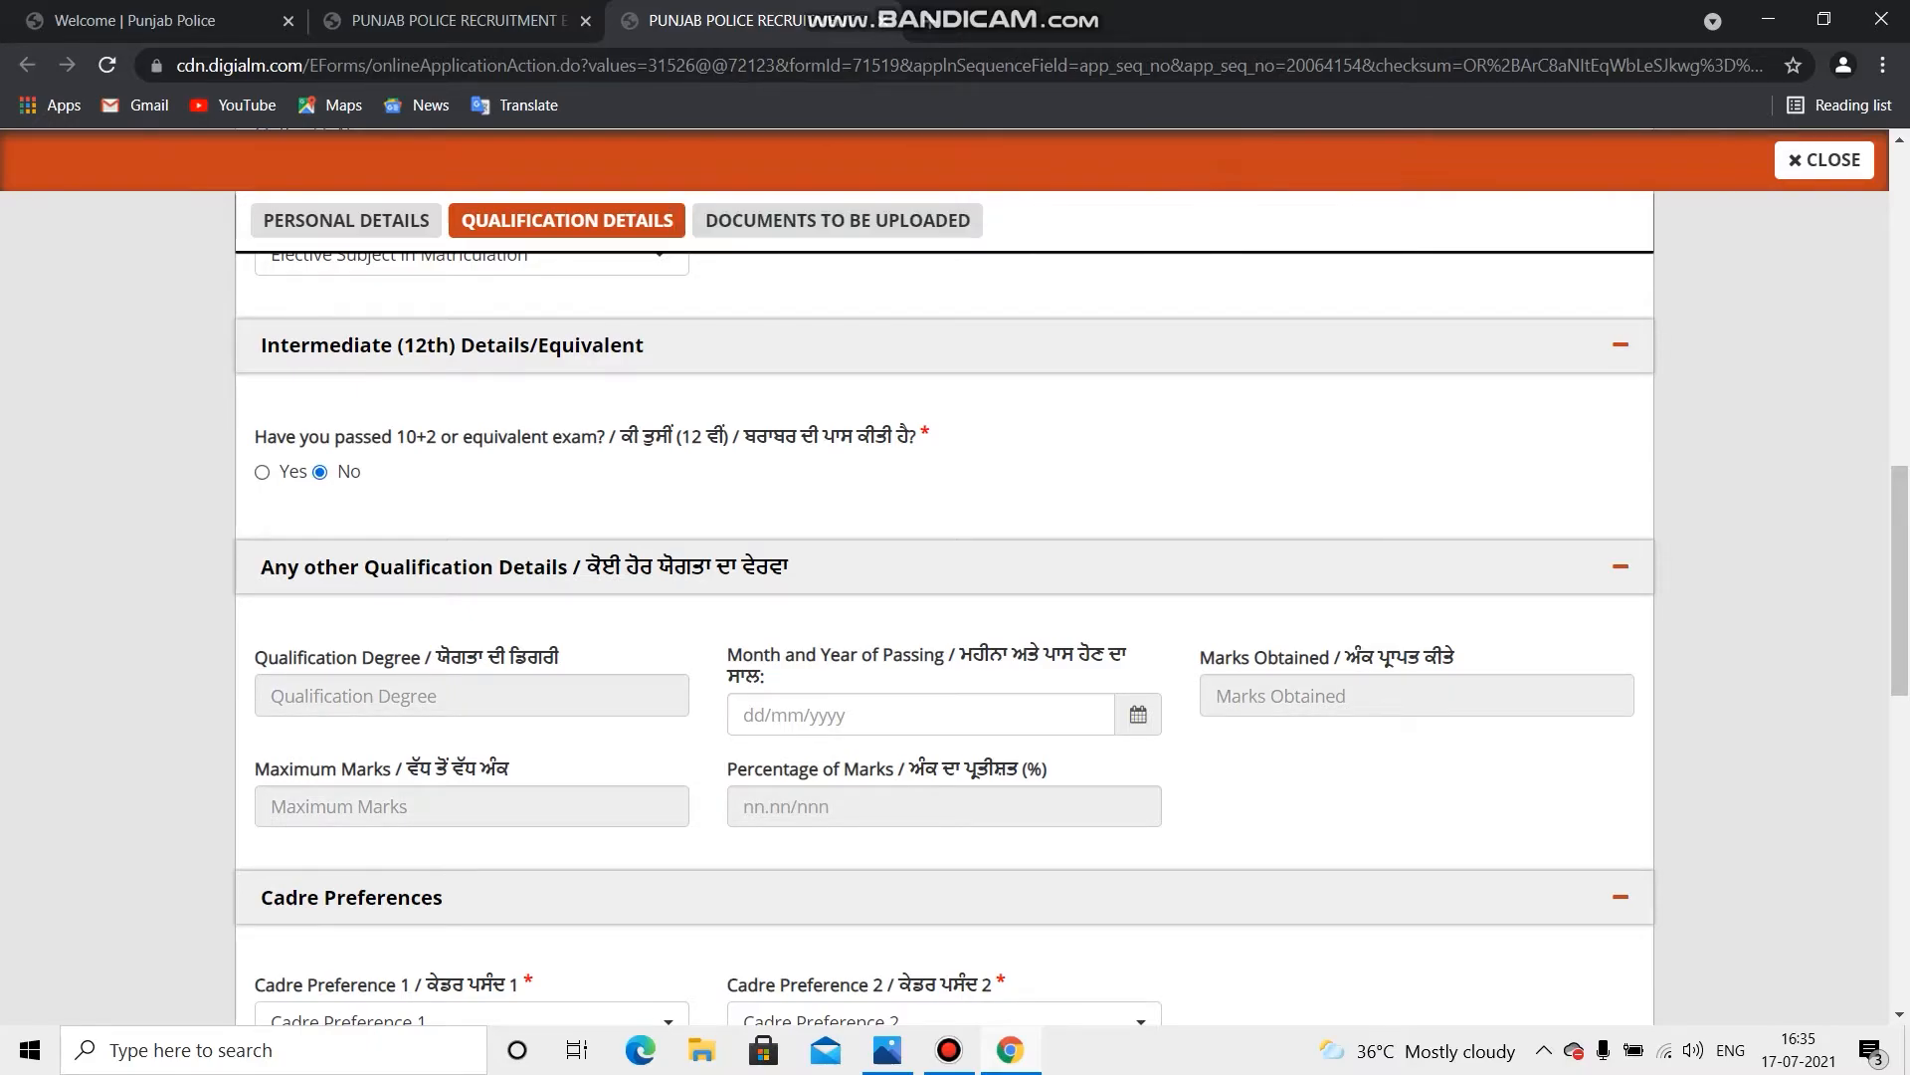
left_click(263, 473)
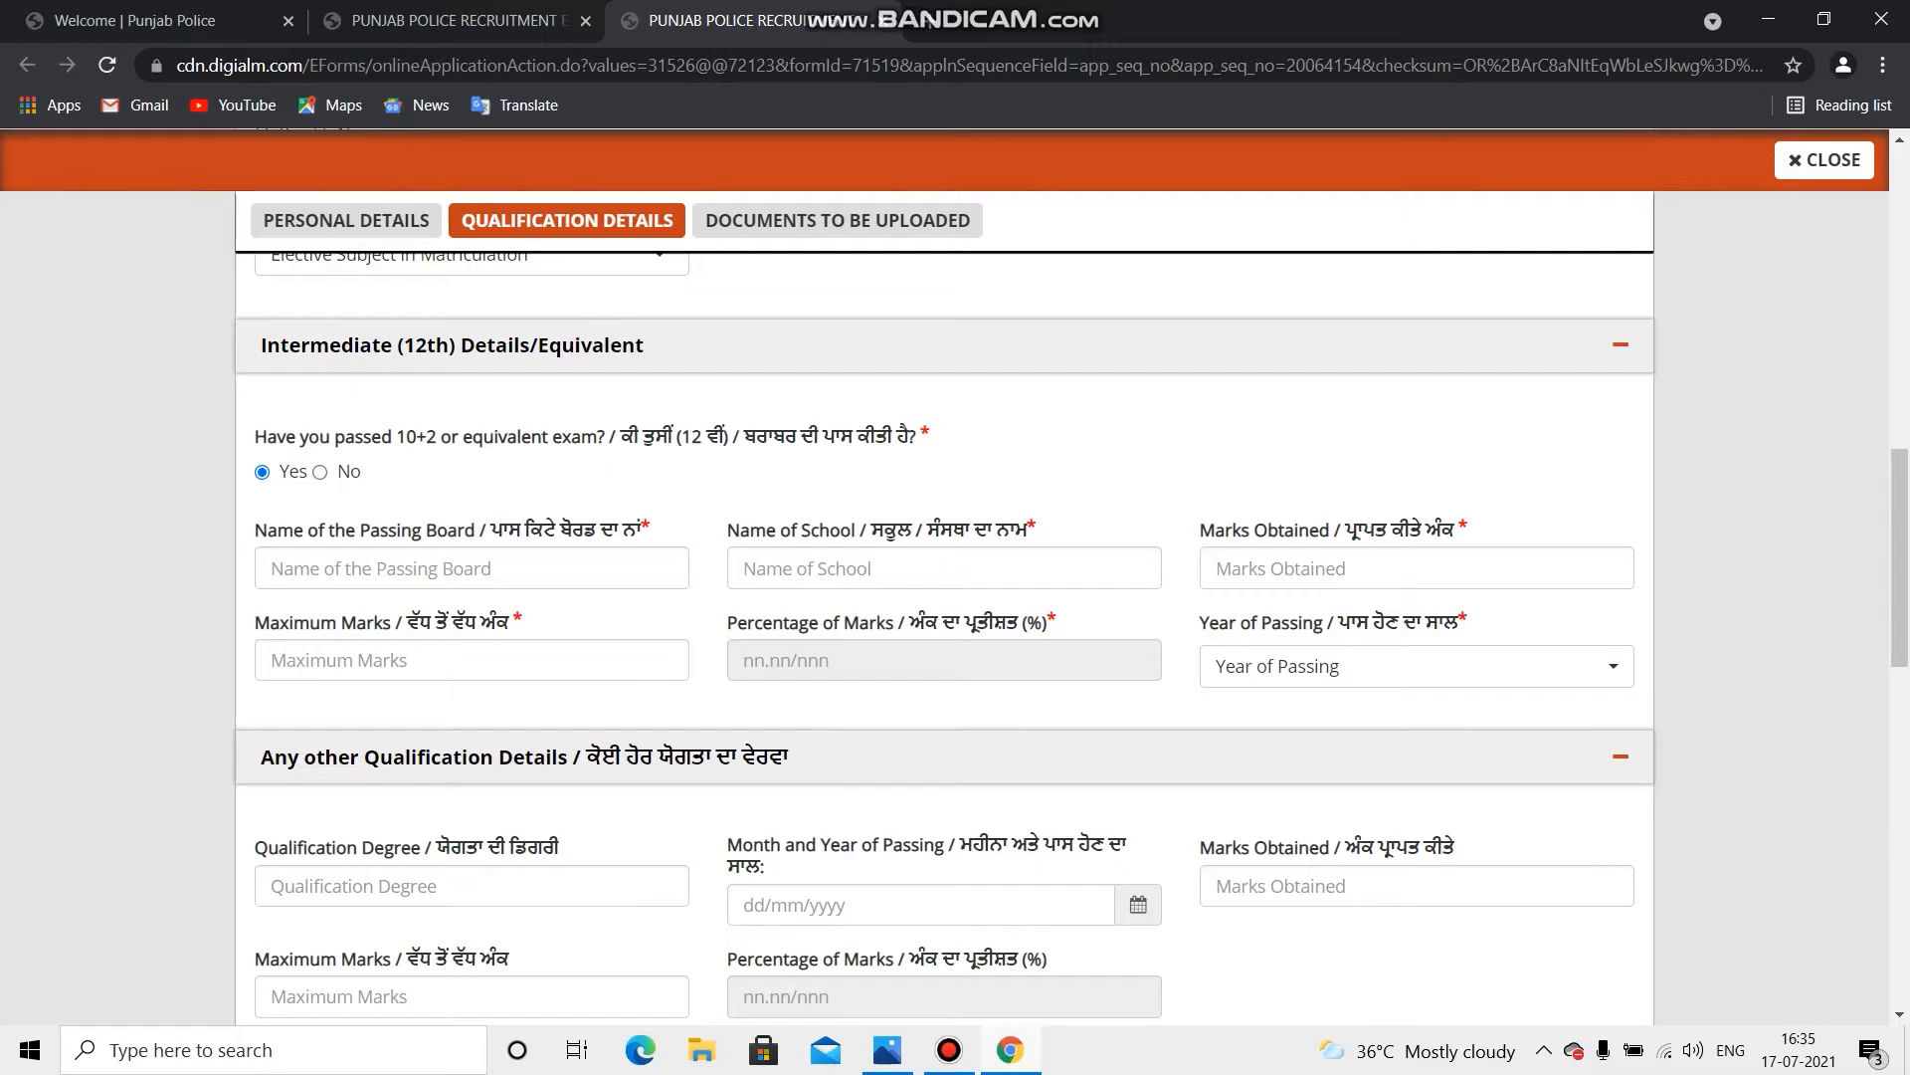
Step: Enter PSEB as the 12th passing board and GURU NANAK as the school
left_click(472, 568)
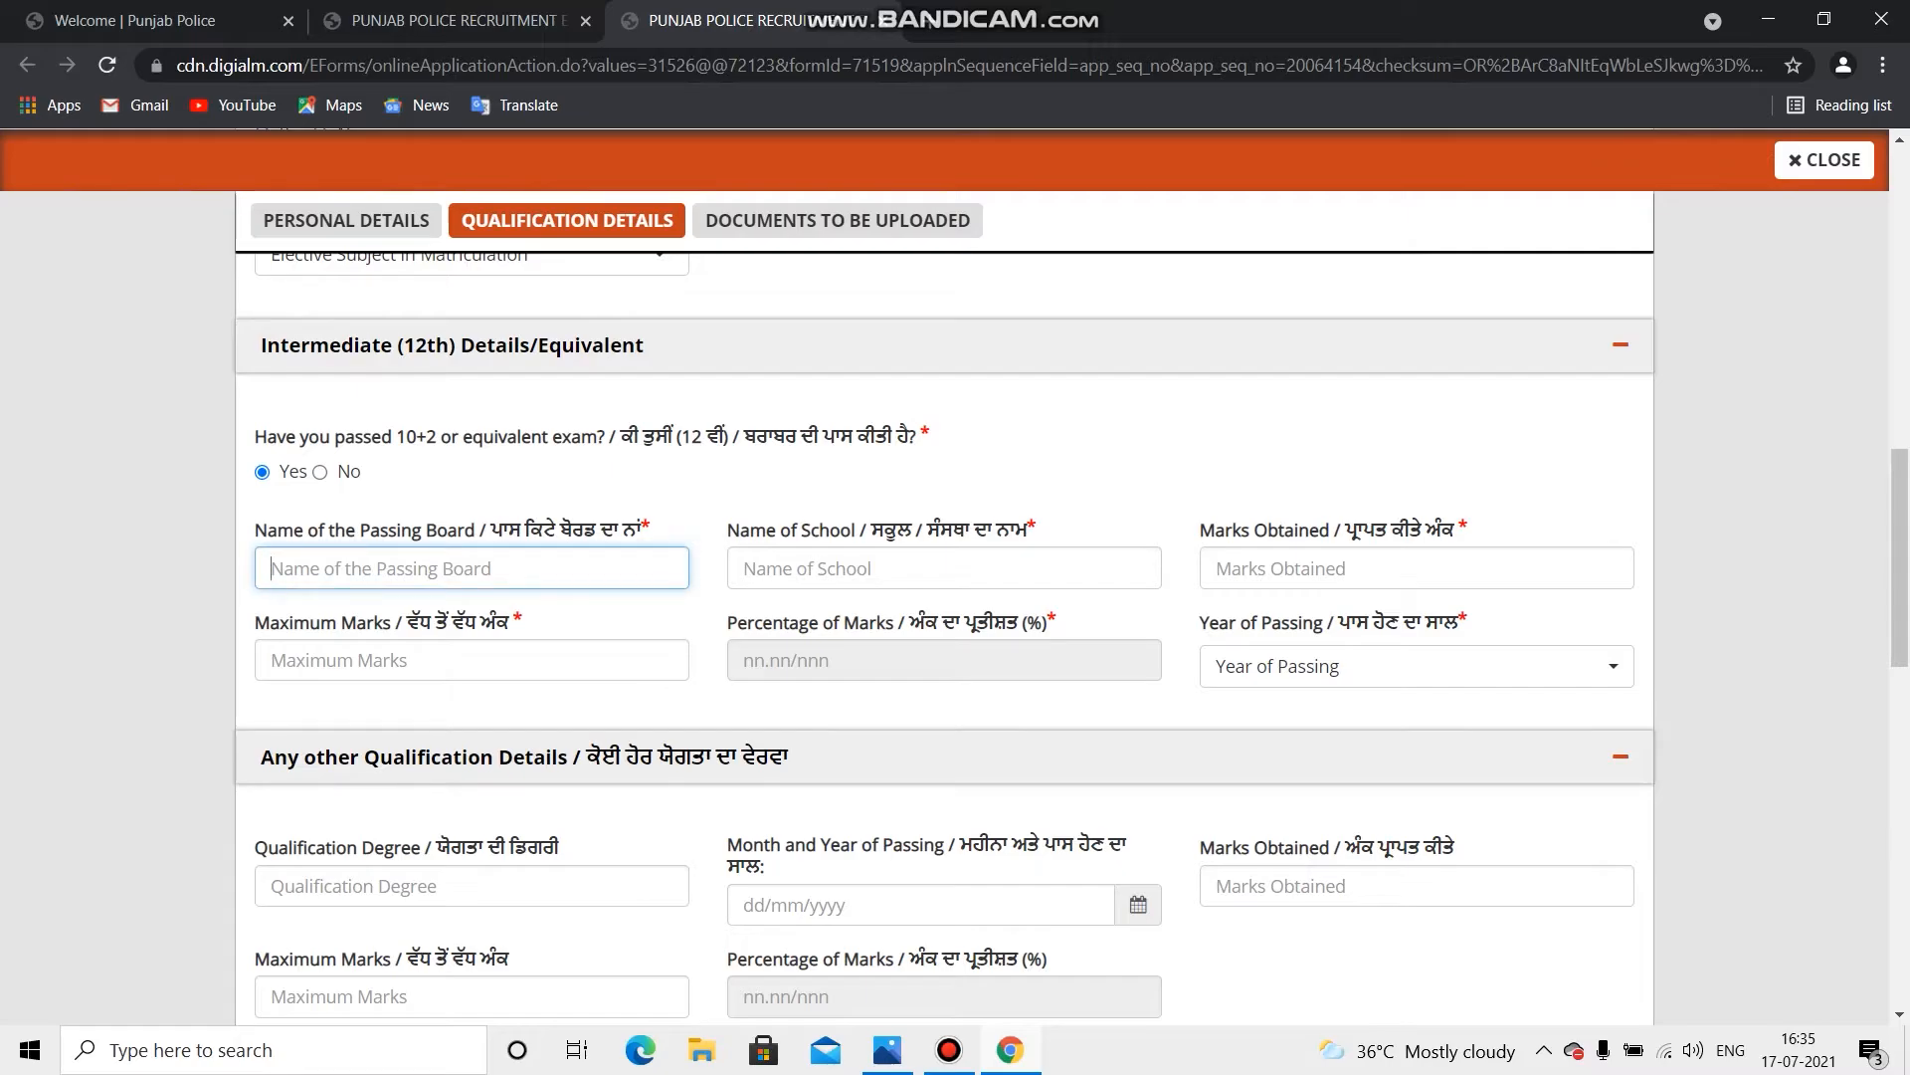
type("PSEB")
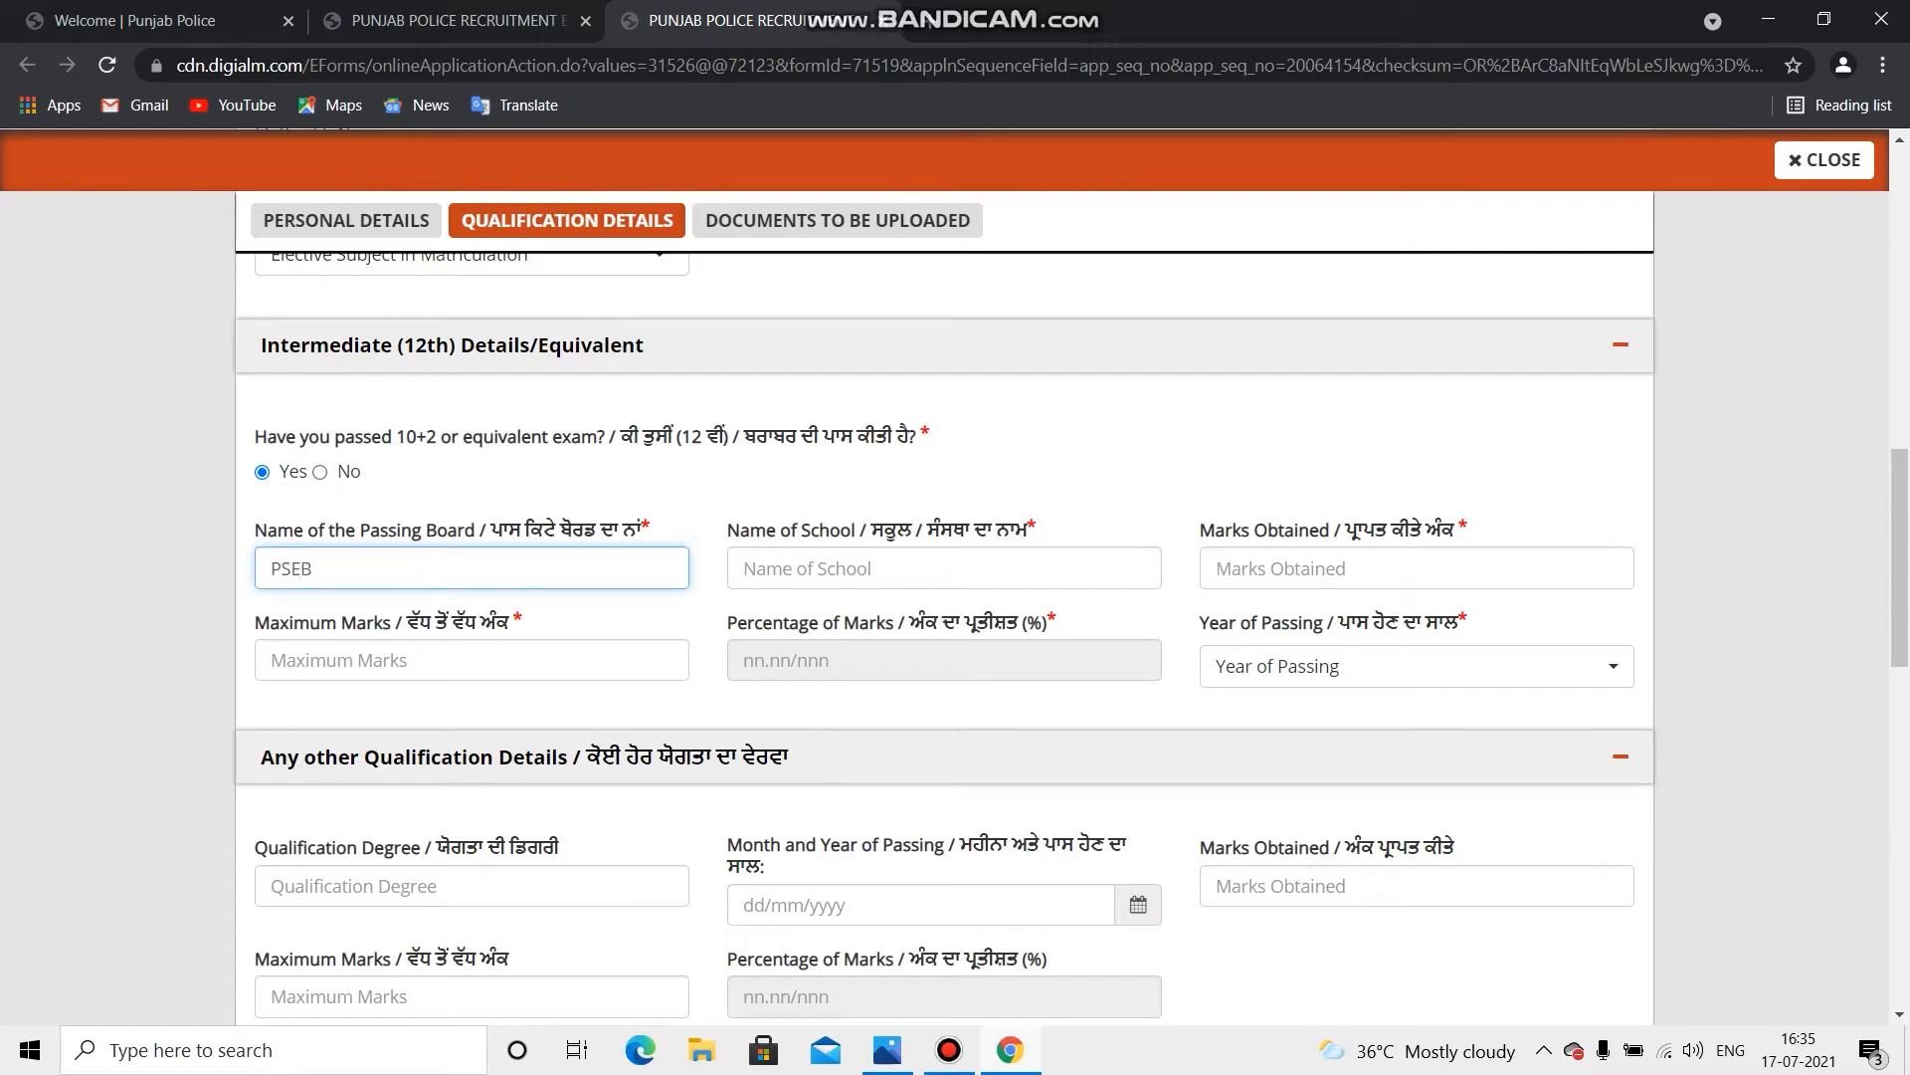
left_click(944, 568)
type("GURU NANAK")
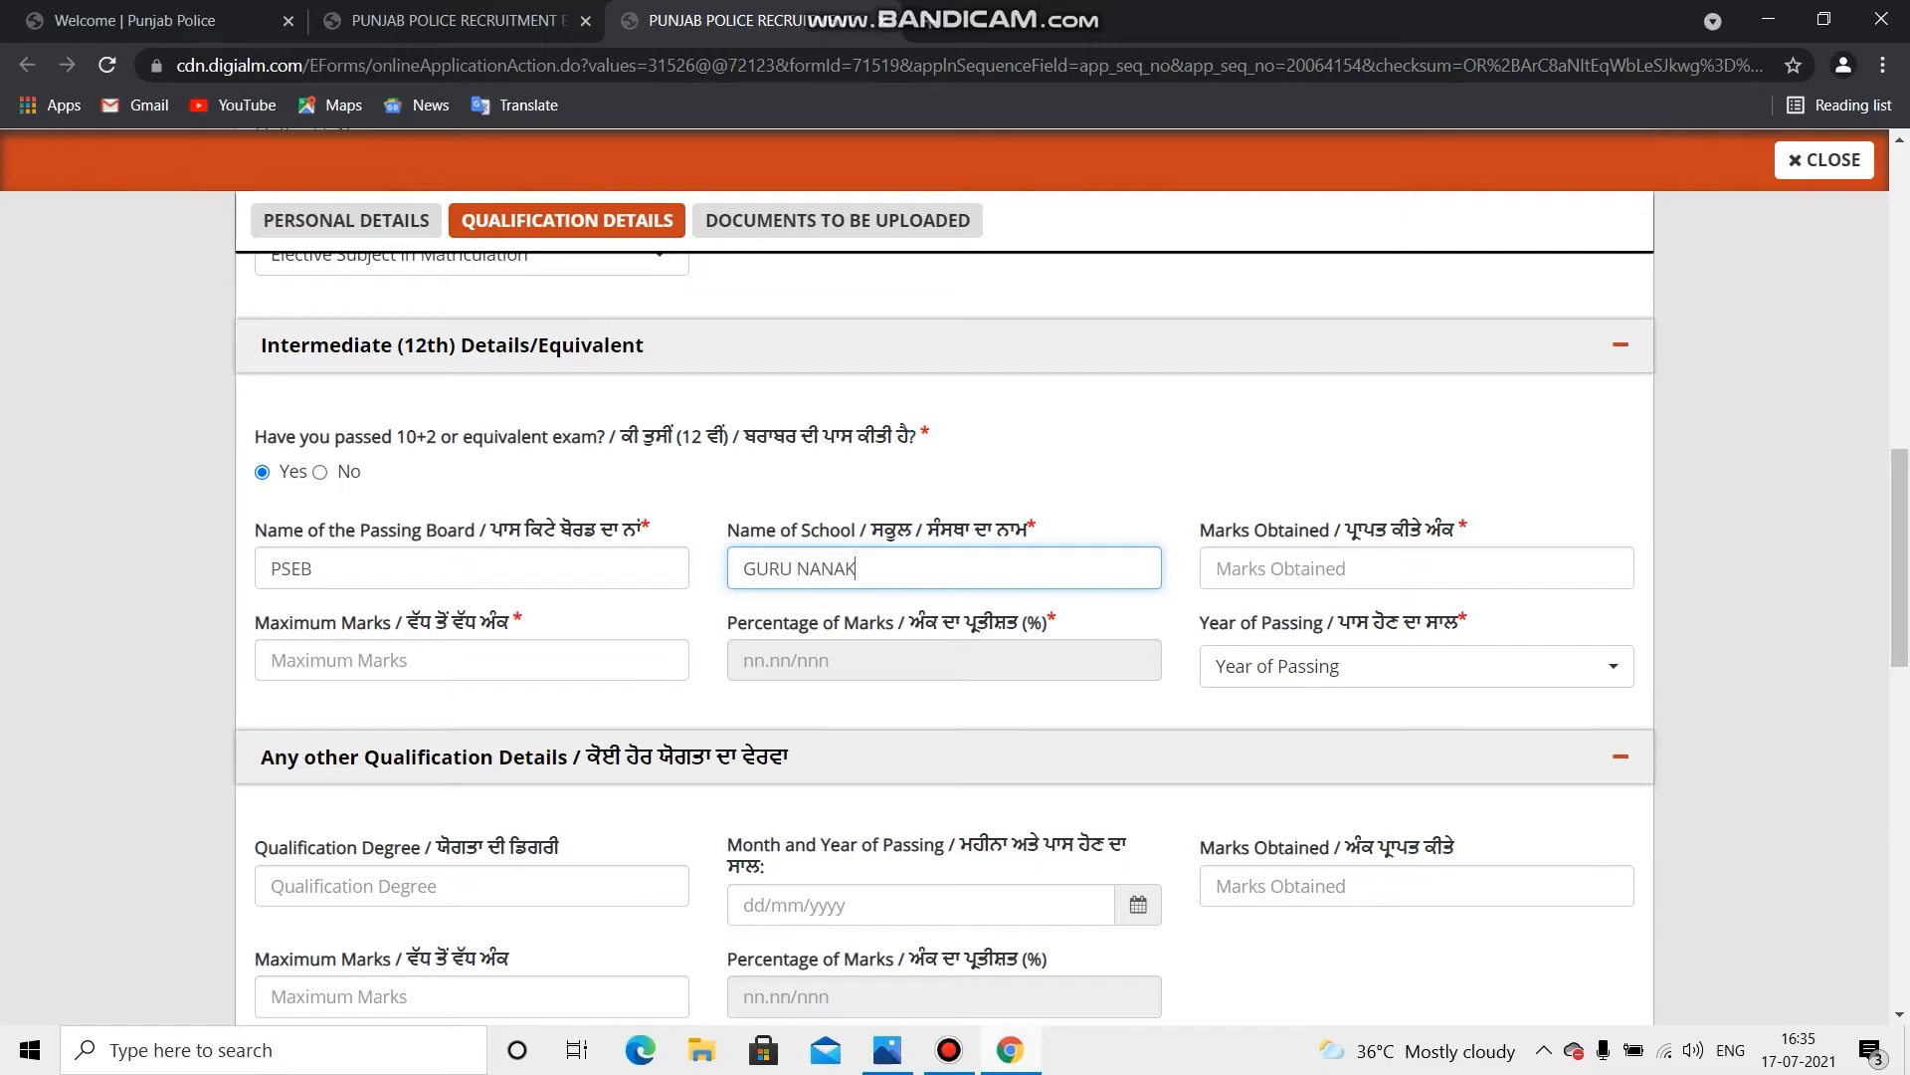
Step: Enter 12th marks as 460 out of 500 and select 2018 as passing year
left_click(1417, 568)
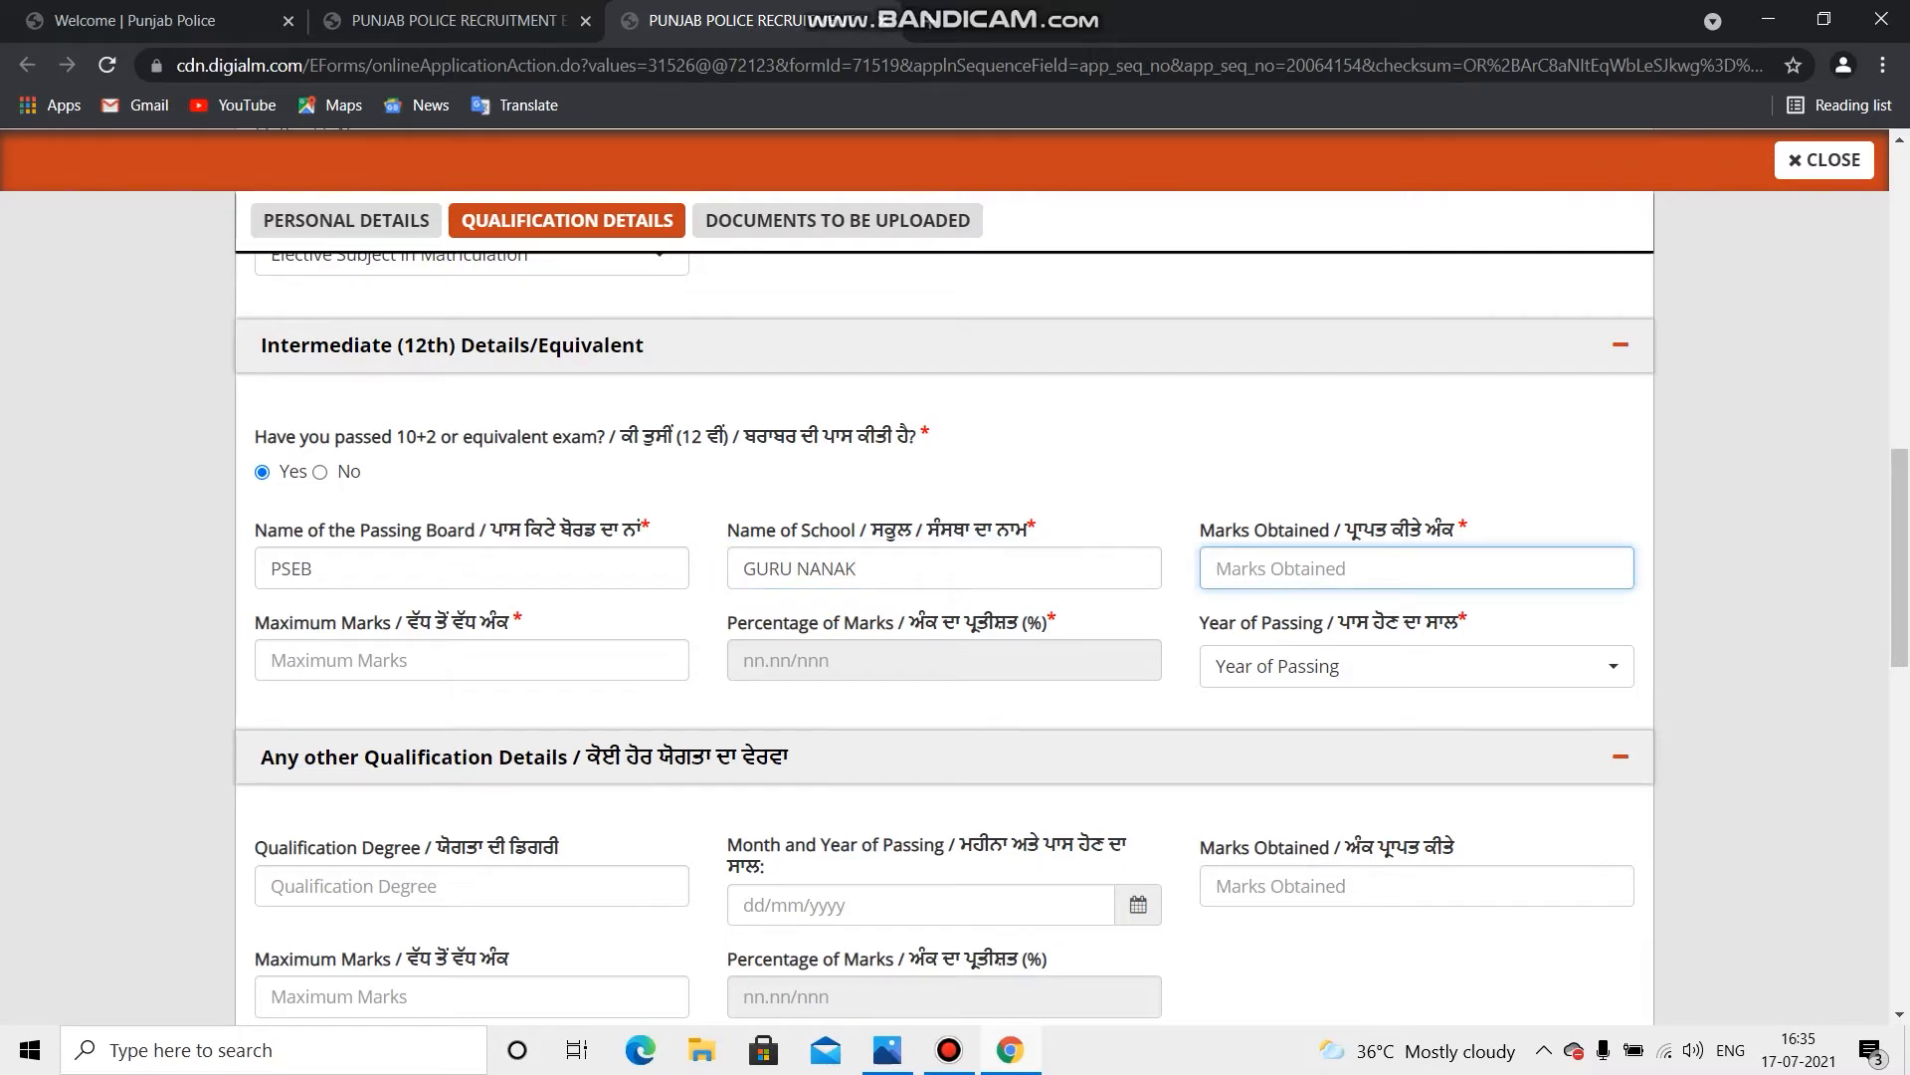
type("460")
left_click(472, 660)
type("500")
left_click(946, 707)
left_click(1417, 666)
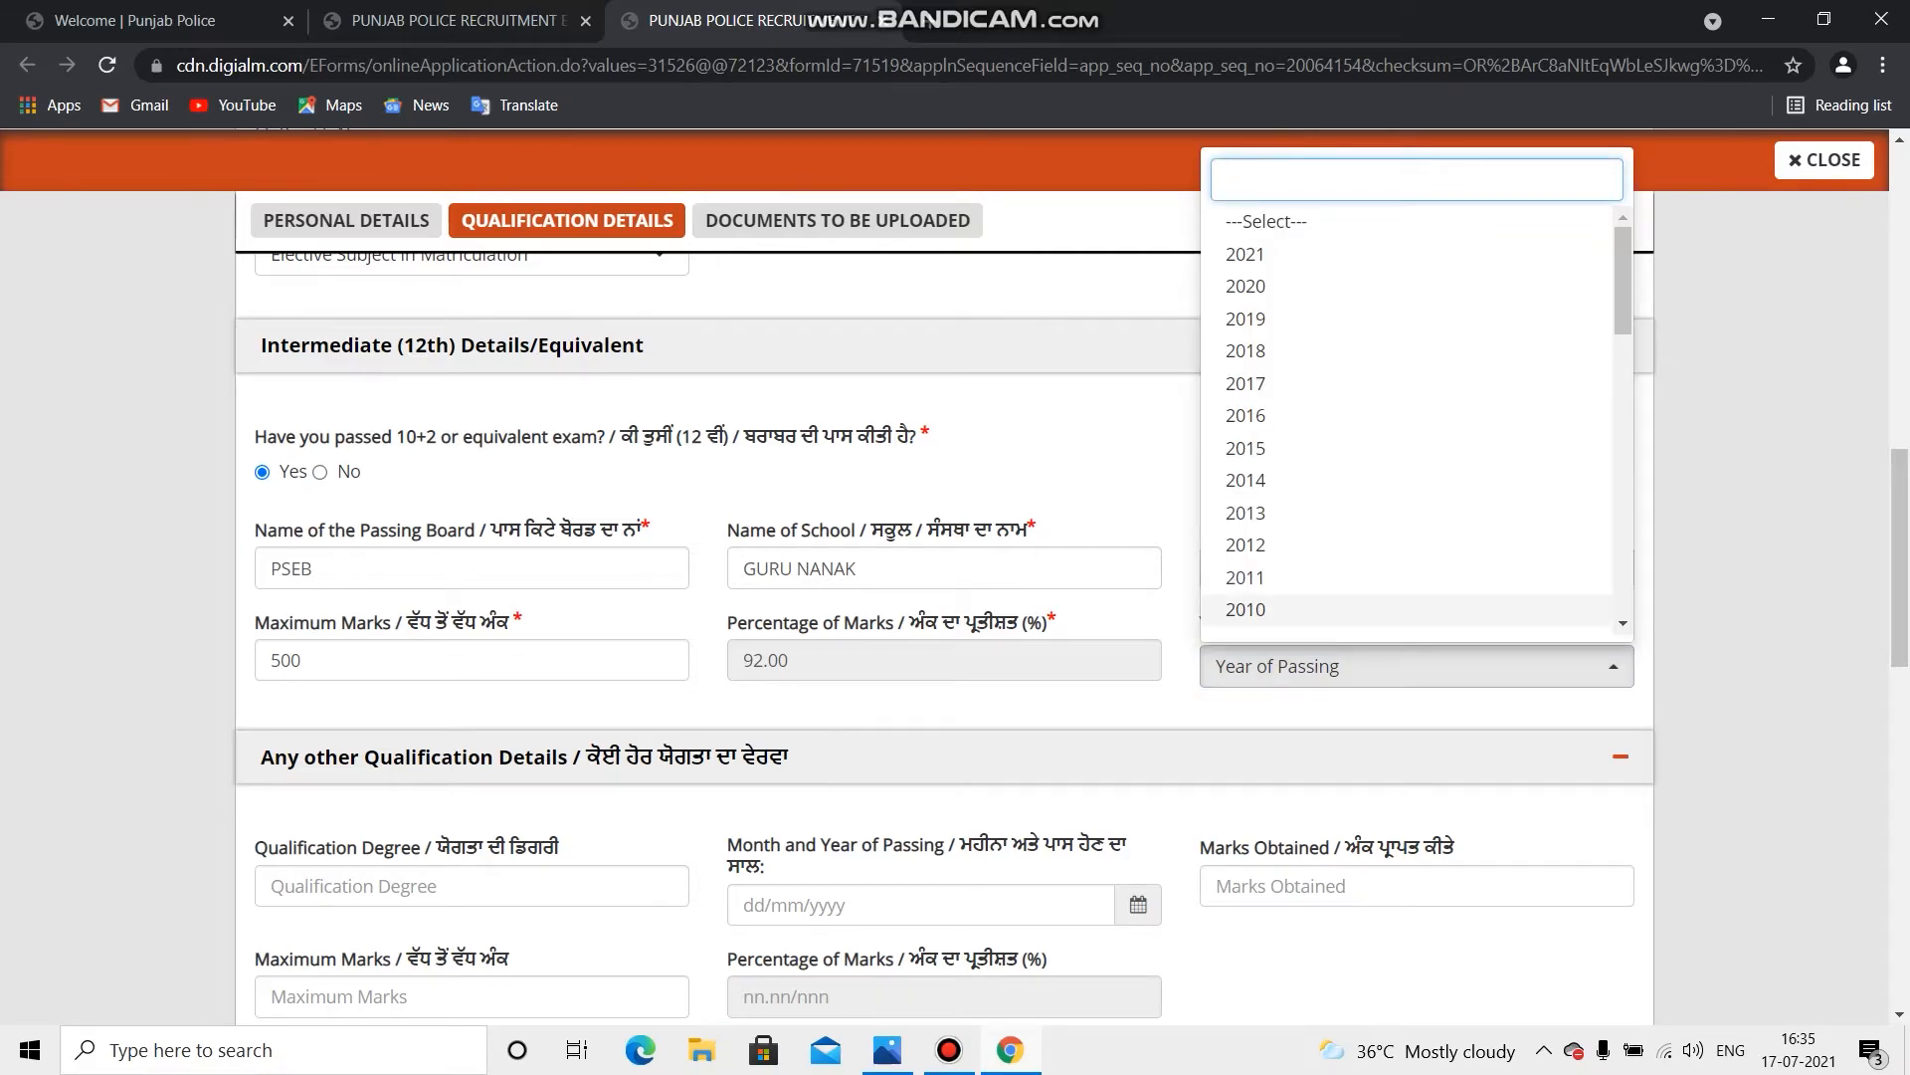
key("Return")
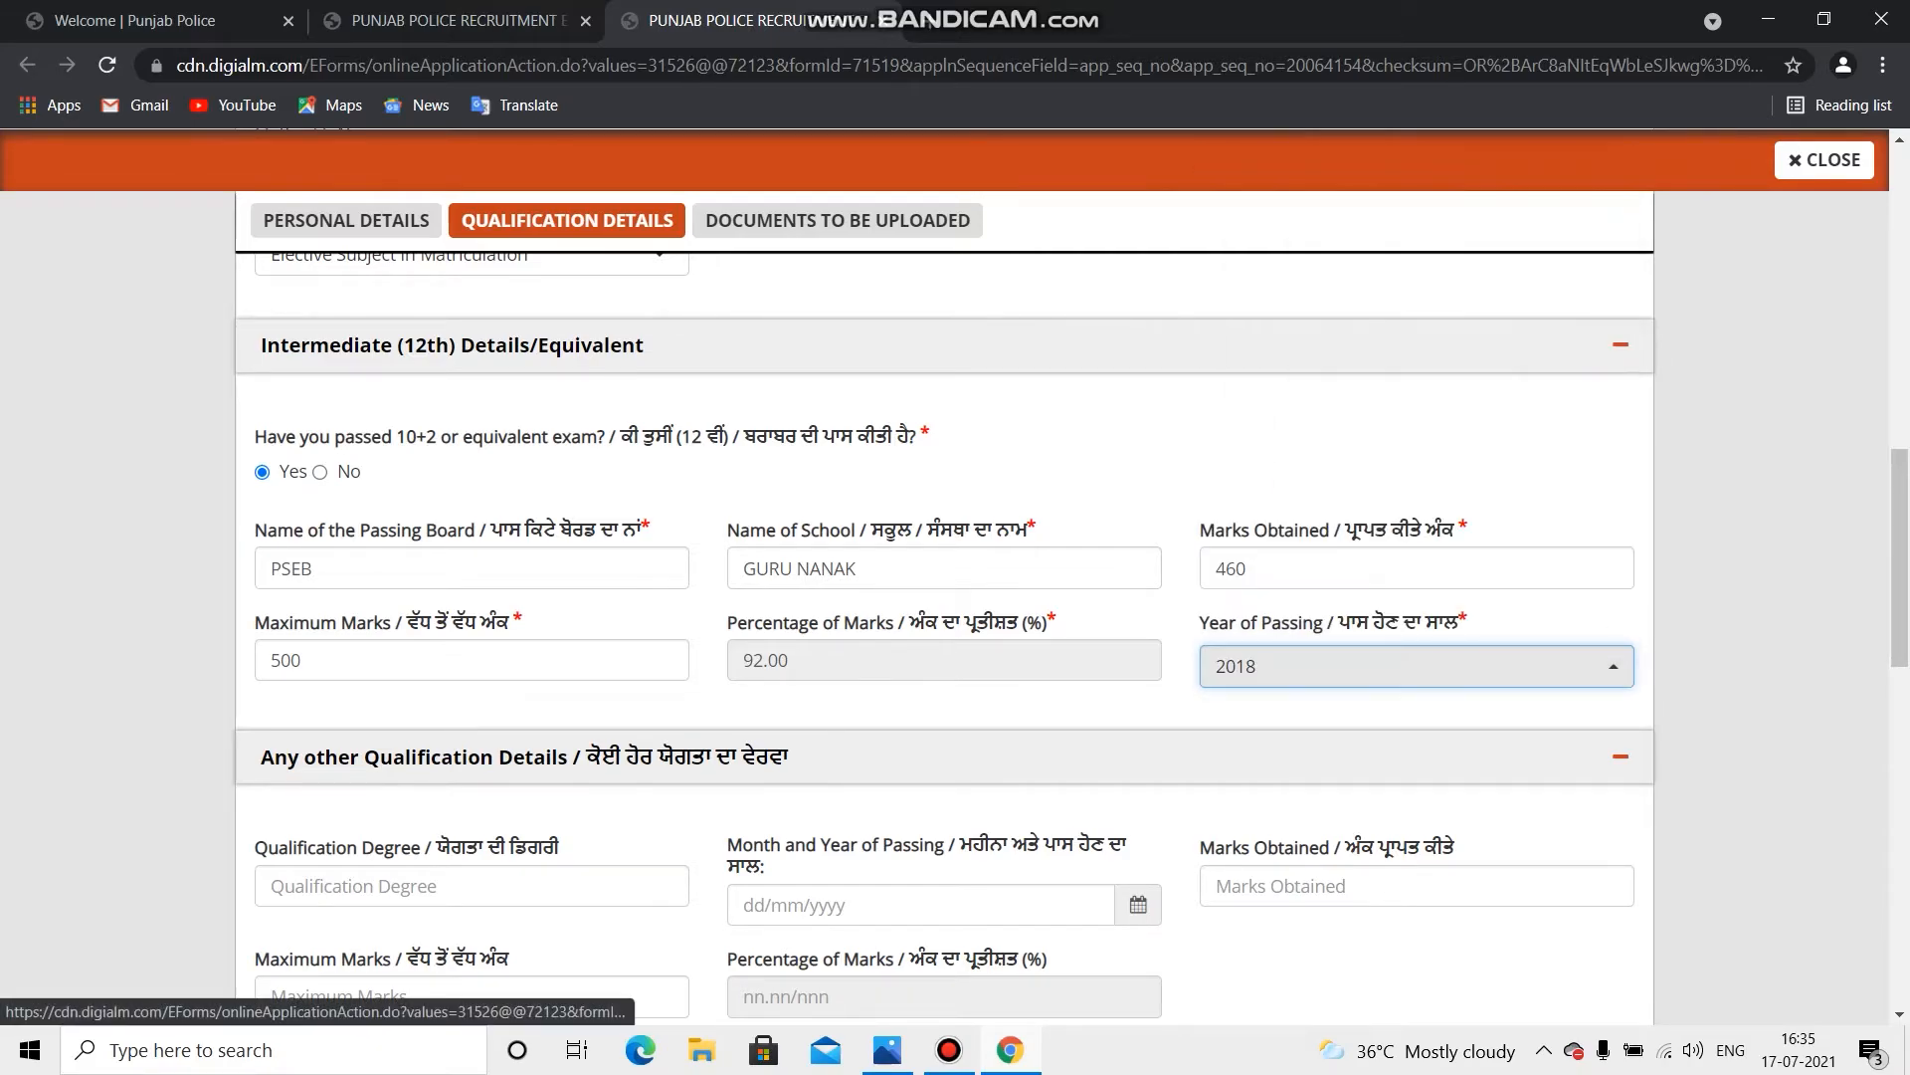
scroll(955, 637, "down", 4)
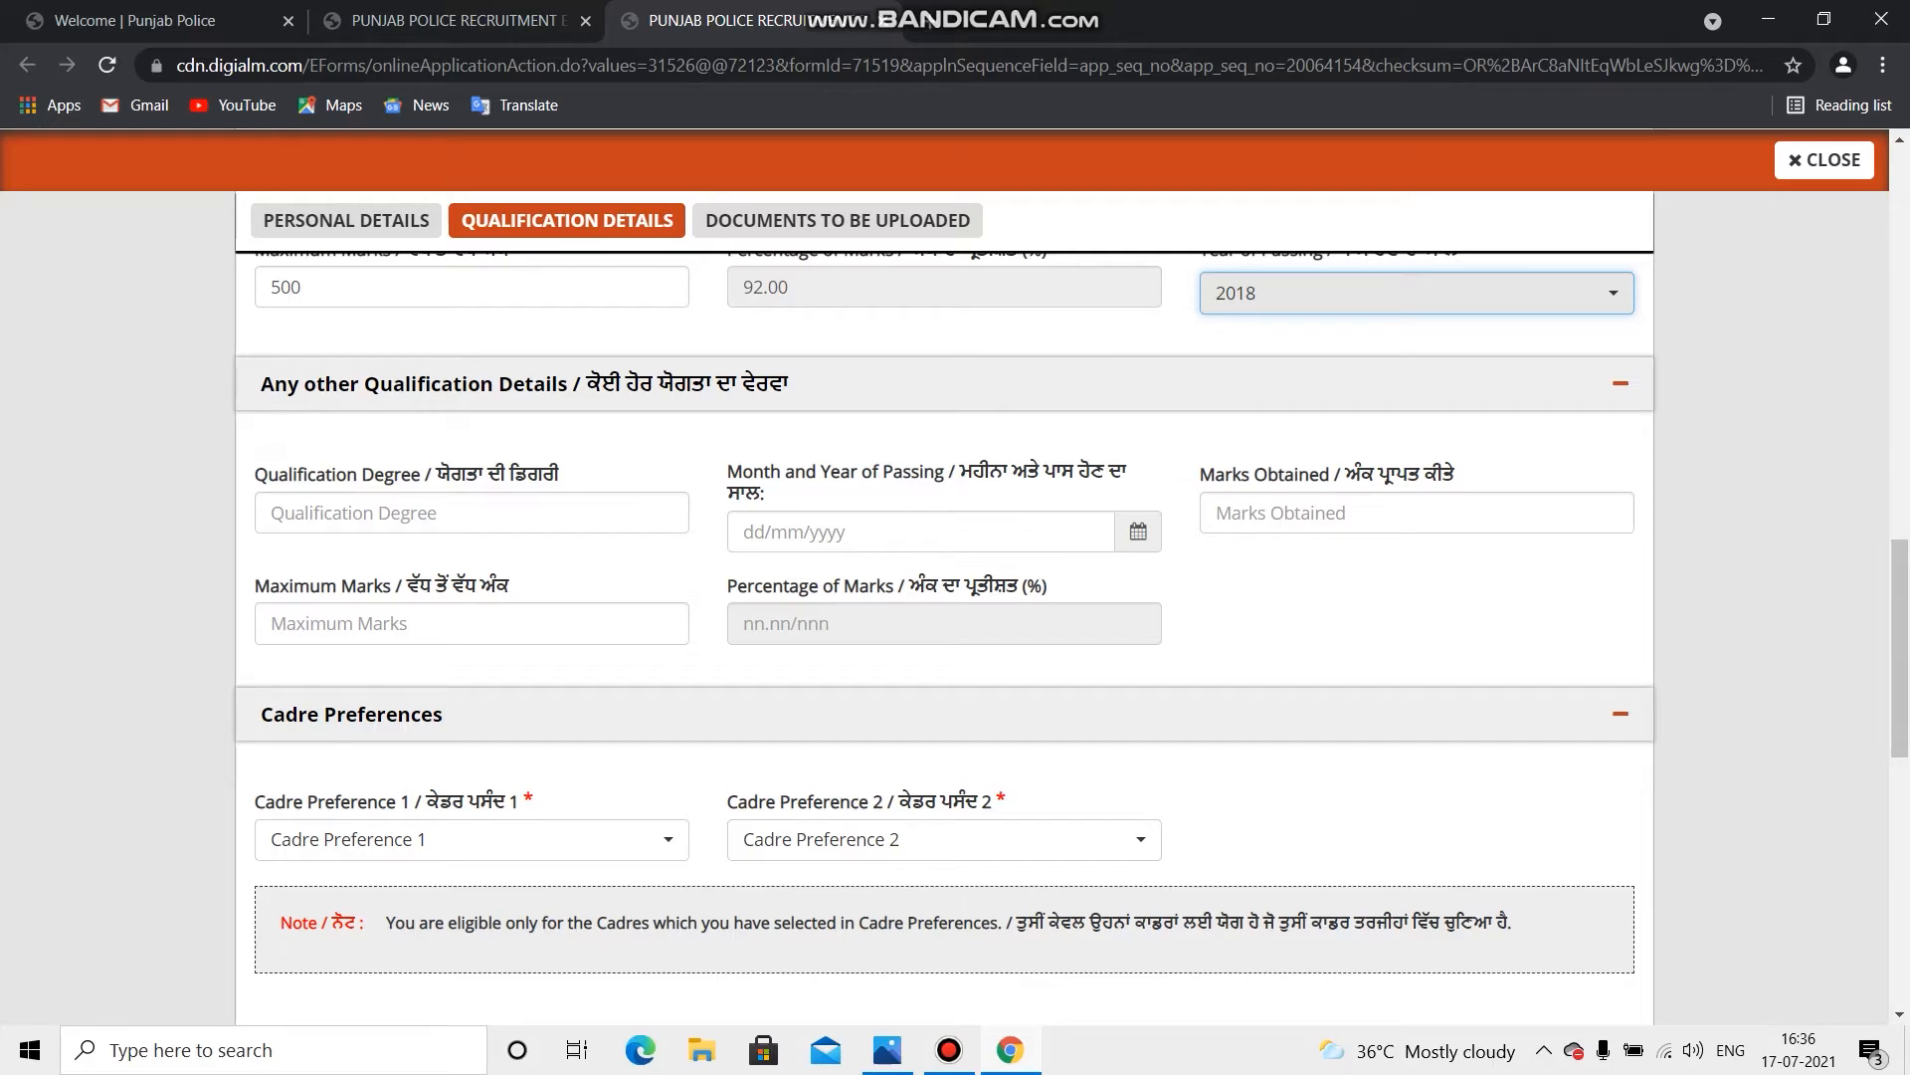
scroll(1611, 716, "up", 1)
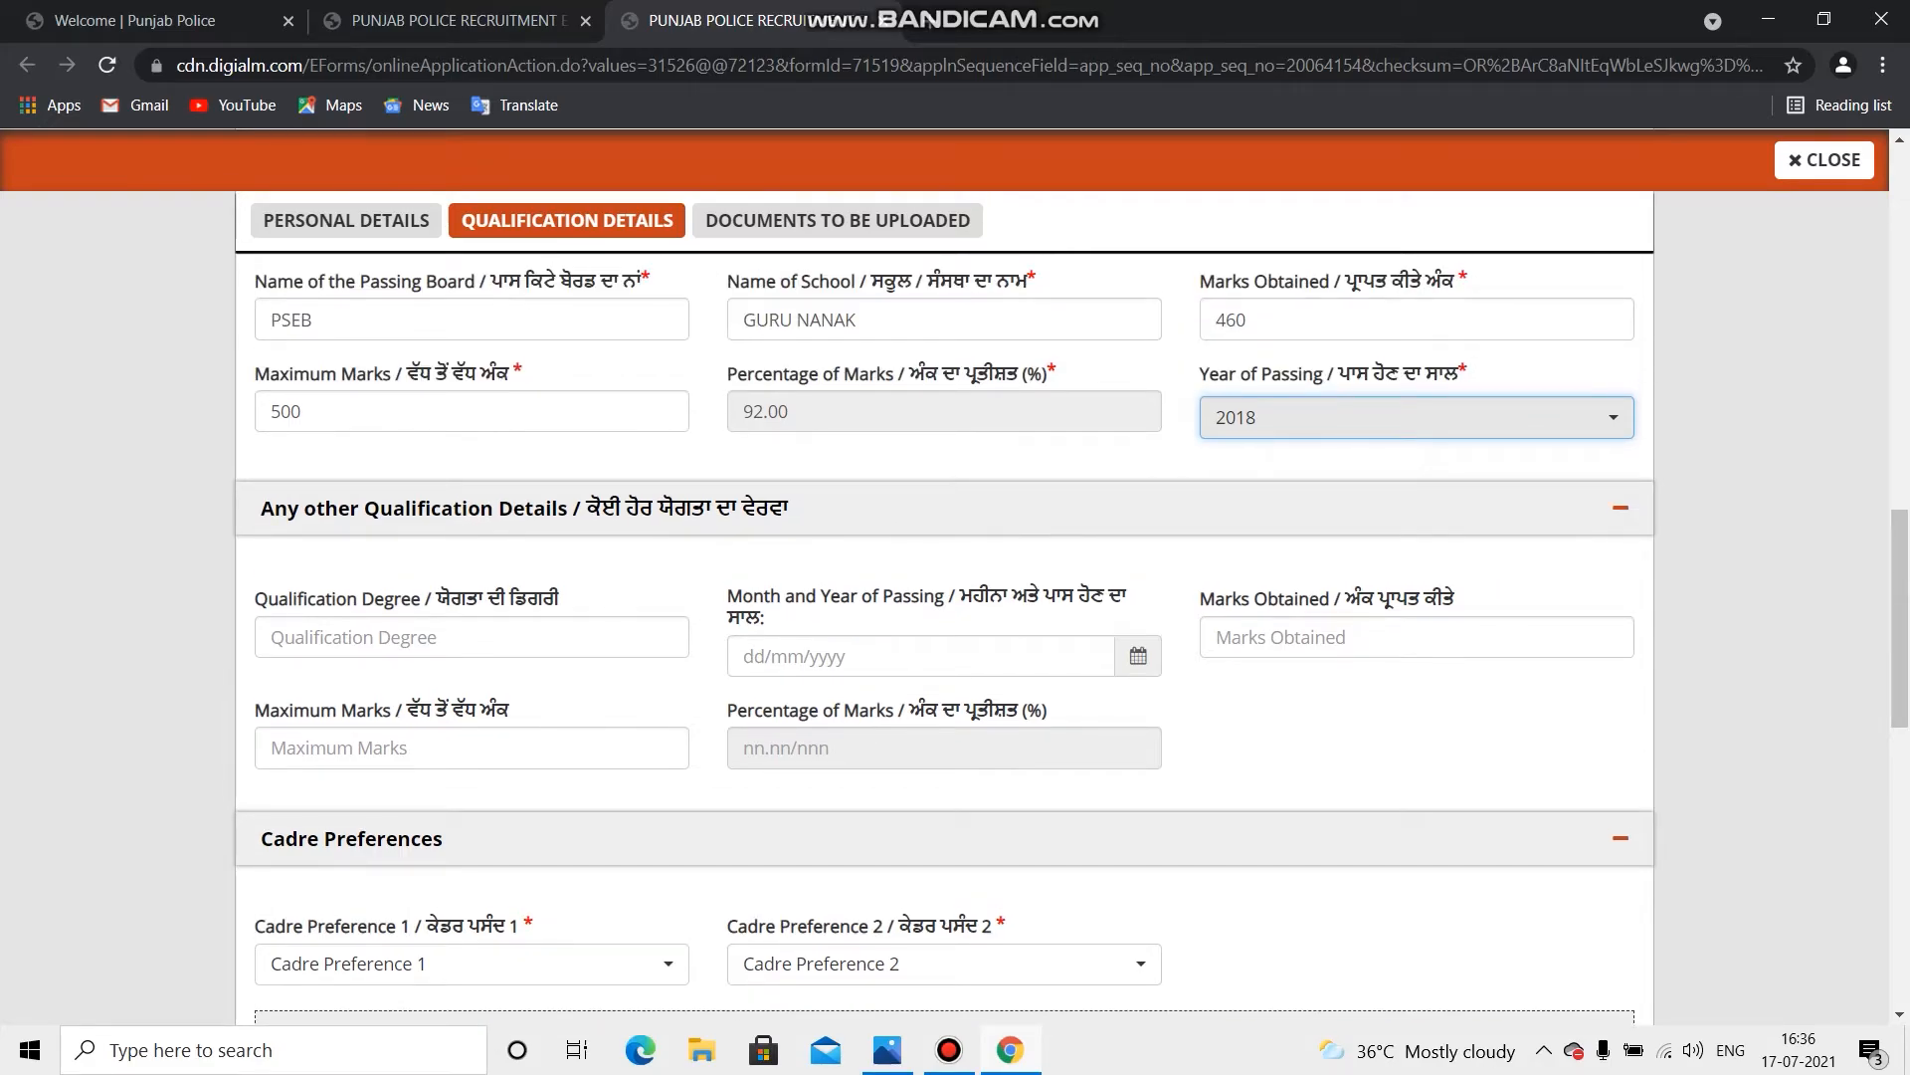
scroll(1611, 711, "down", 1)
scroll(1612, 712, "down", 1)
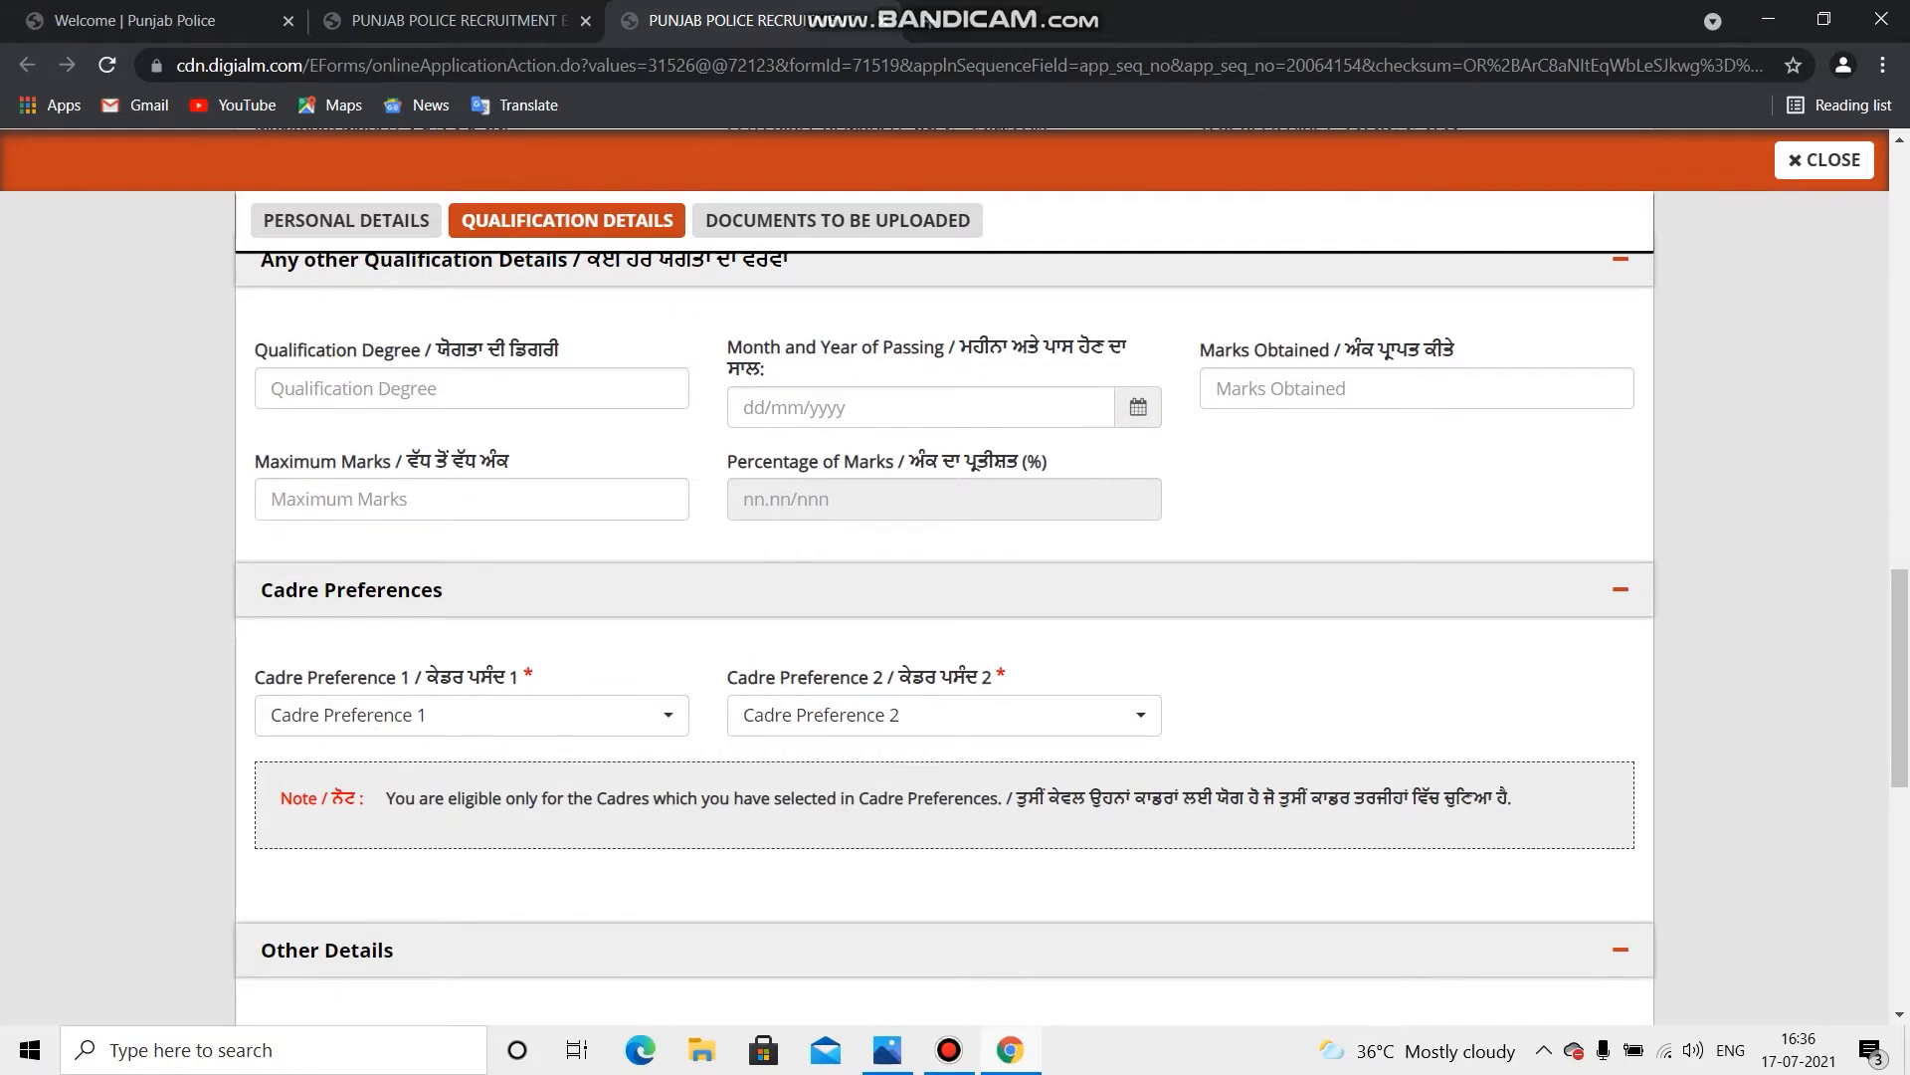
scroll(943, 637, "down", 1)
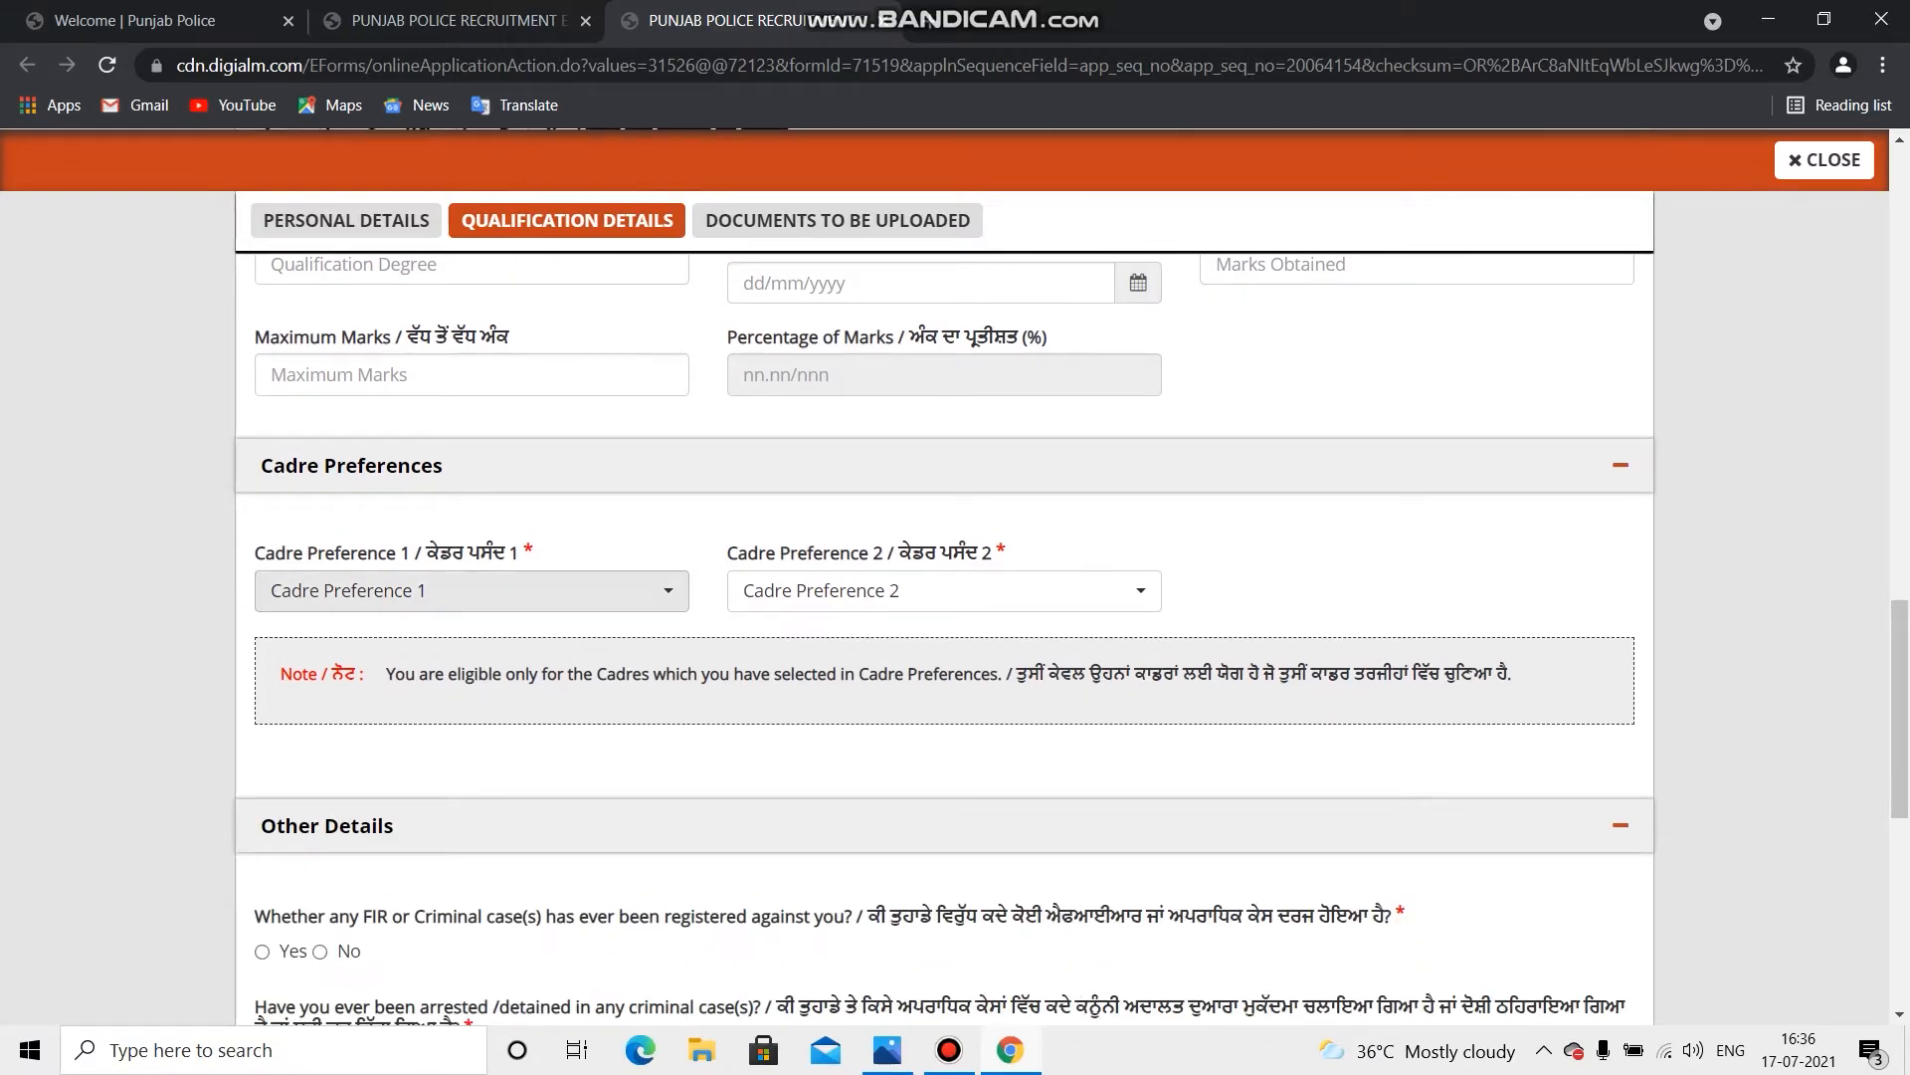
Step: Choose District Police Cadre for Cadre Preference 1 and Armed Police Cadre for Preference 2
left_click(471, 591)
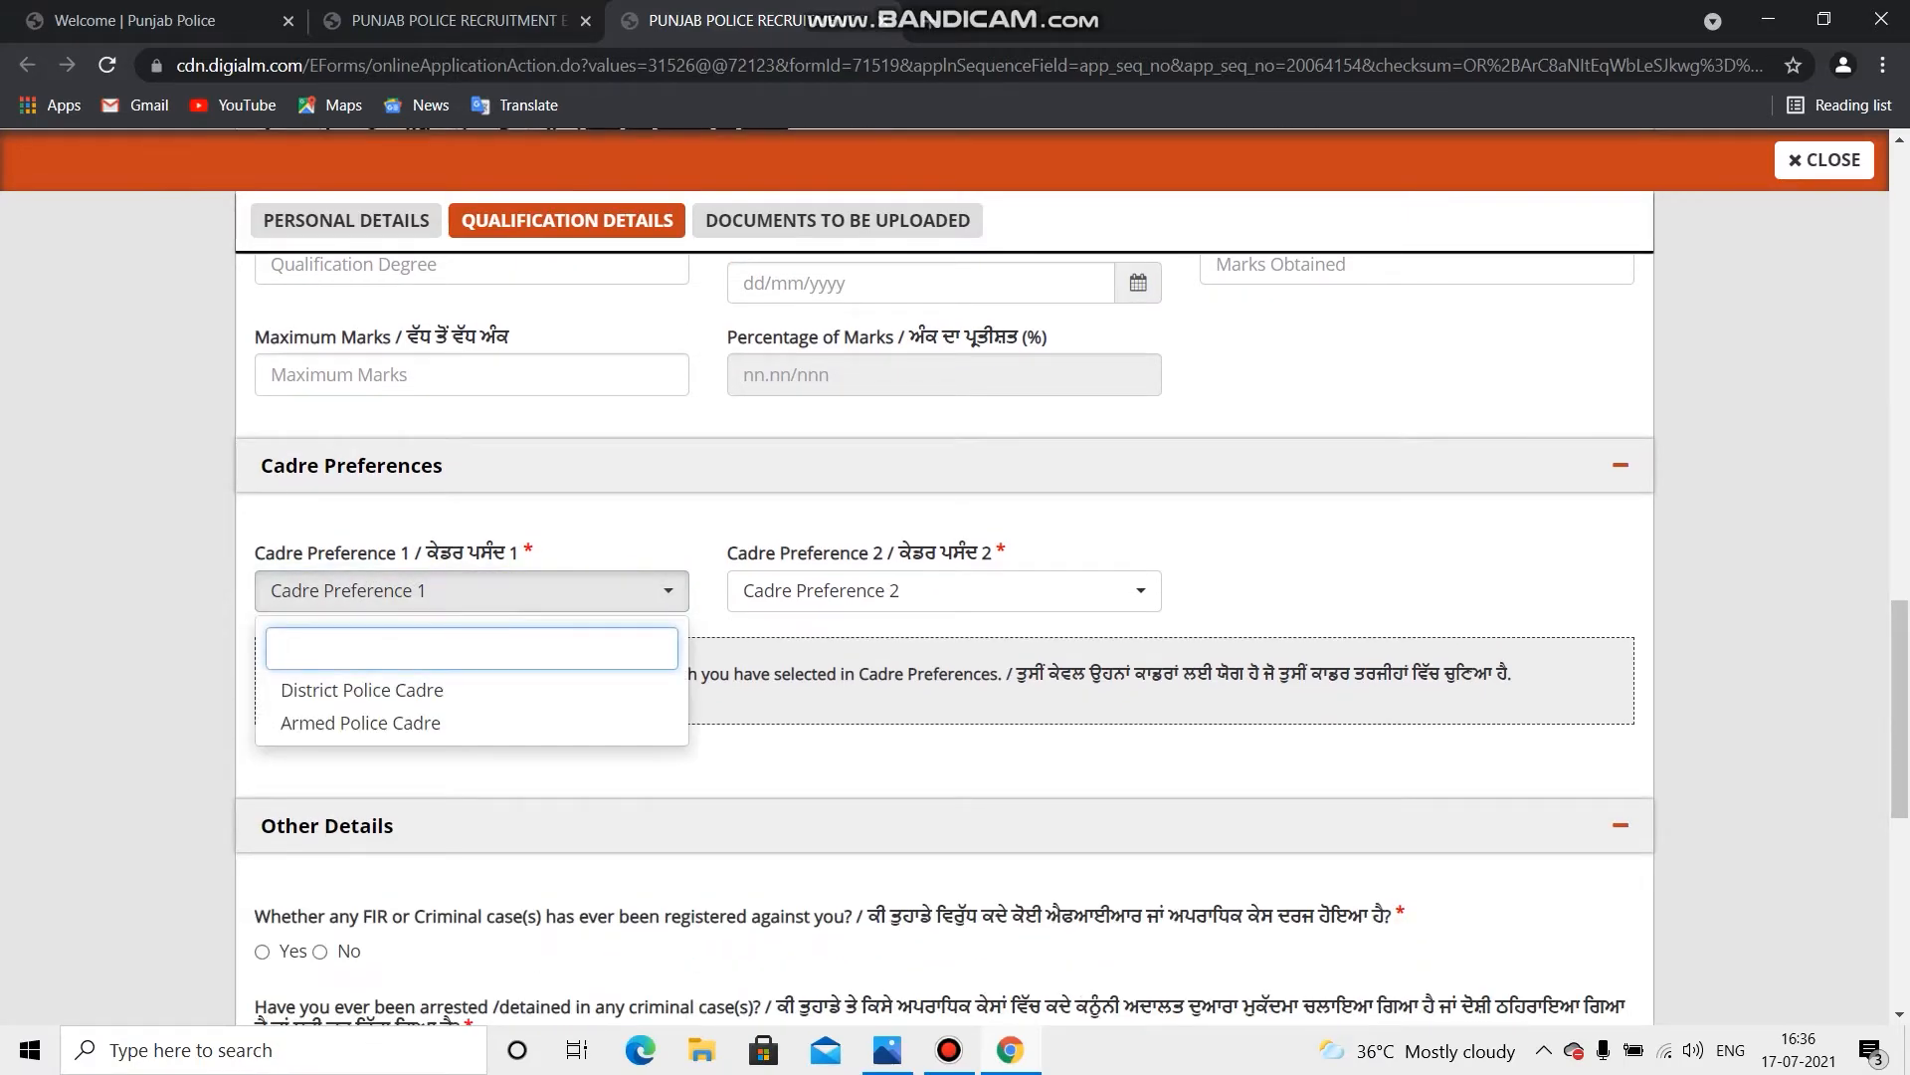
left_click(361, 690)
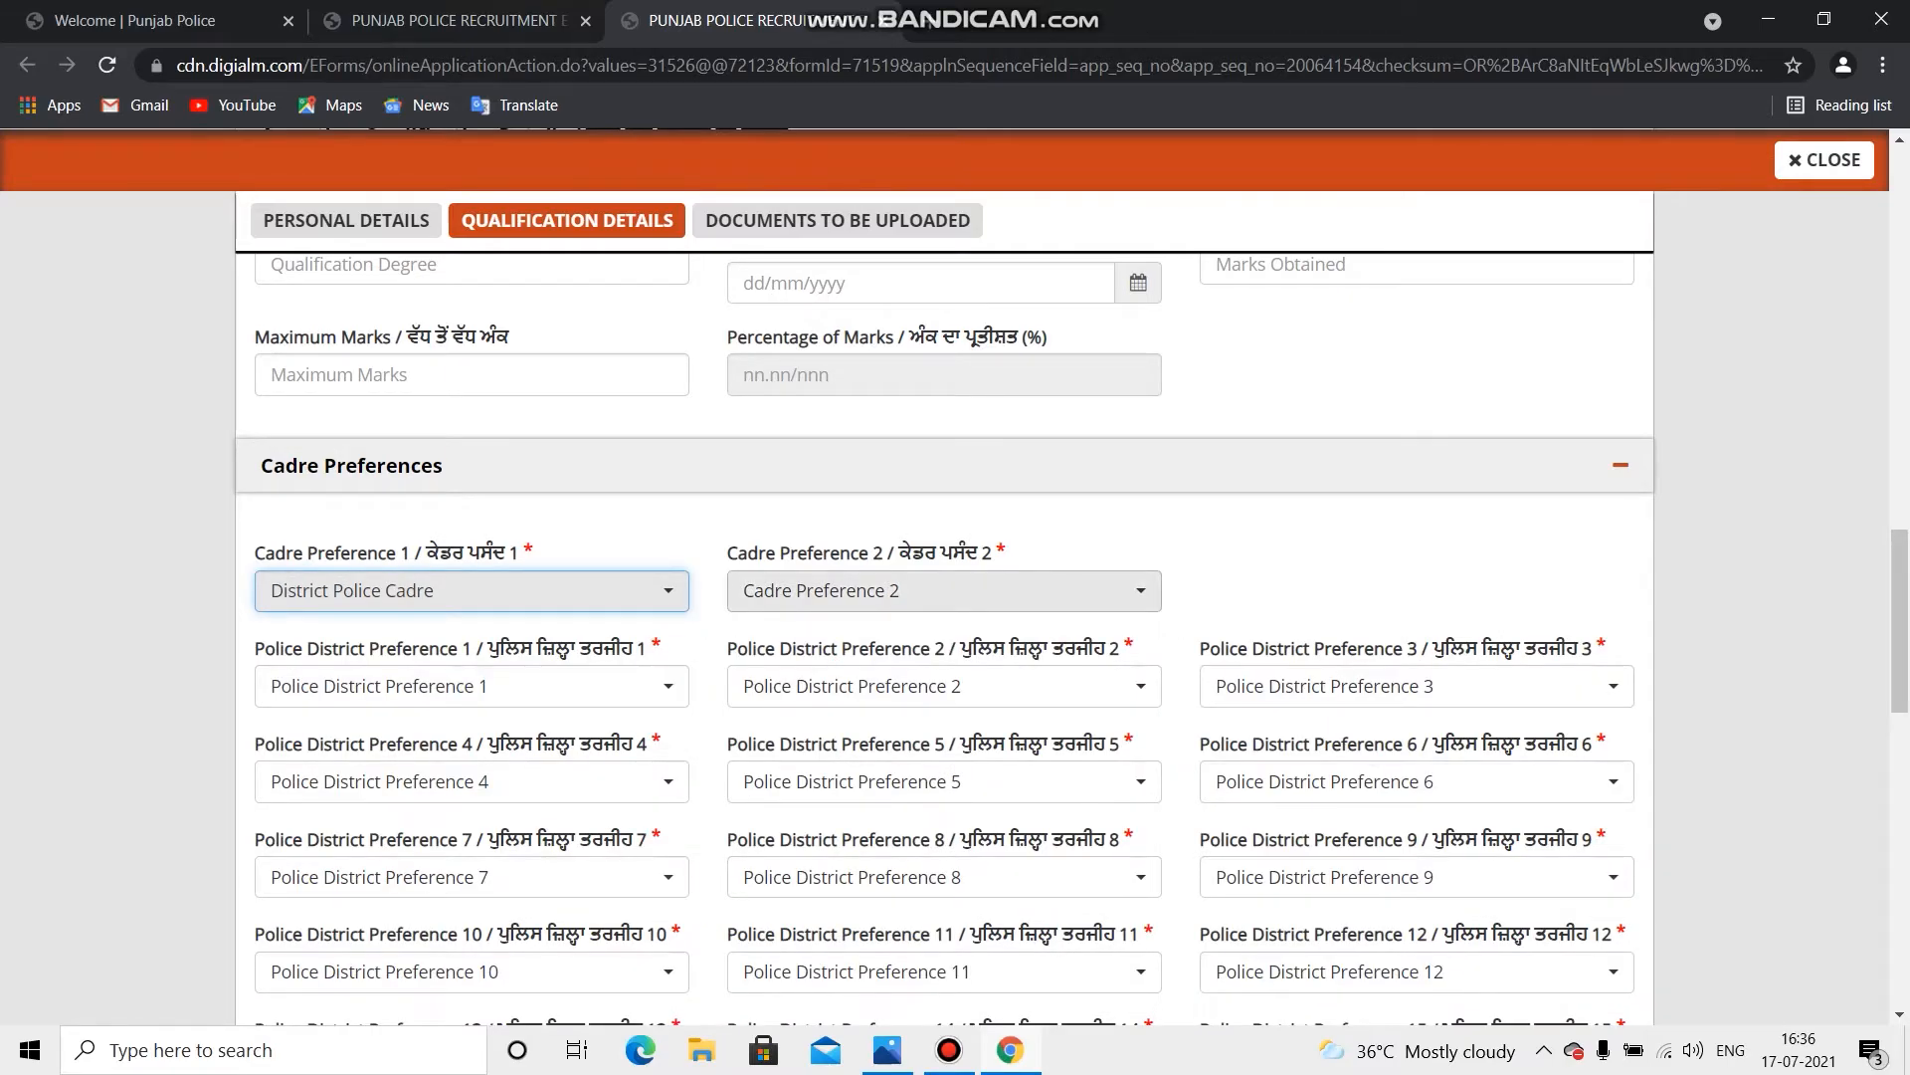
scroll(943, 577, "down", 1)
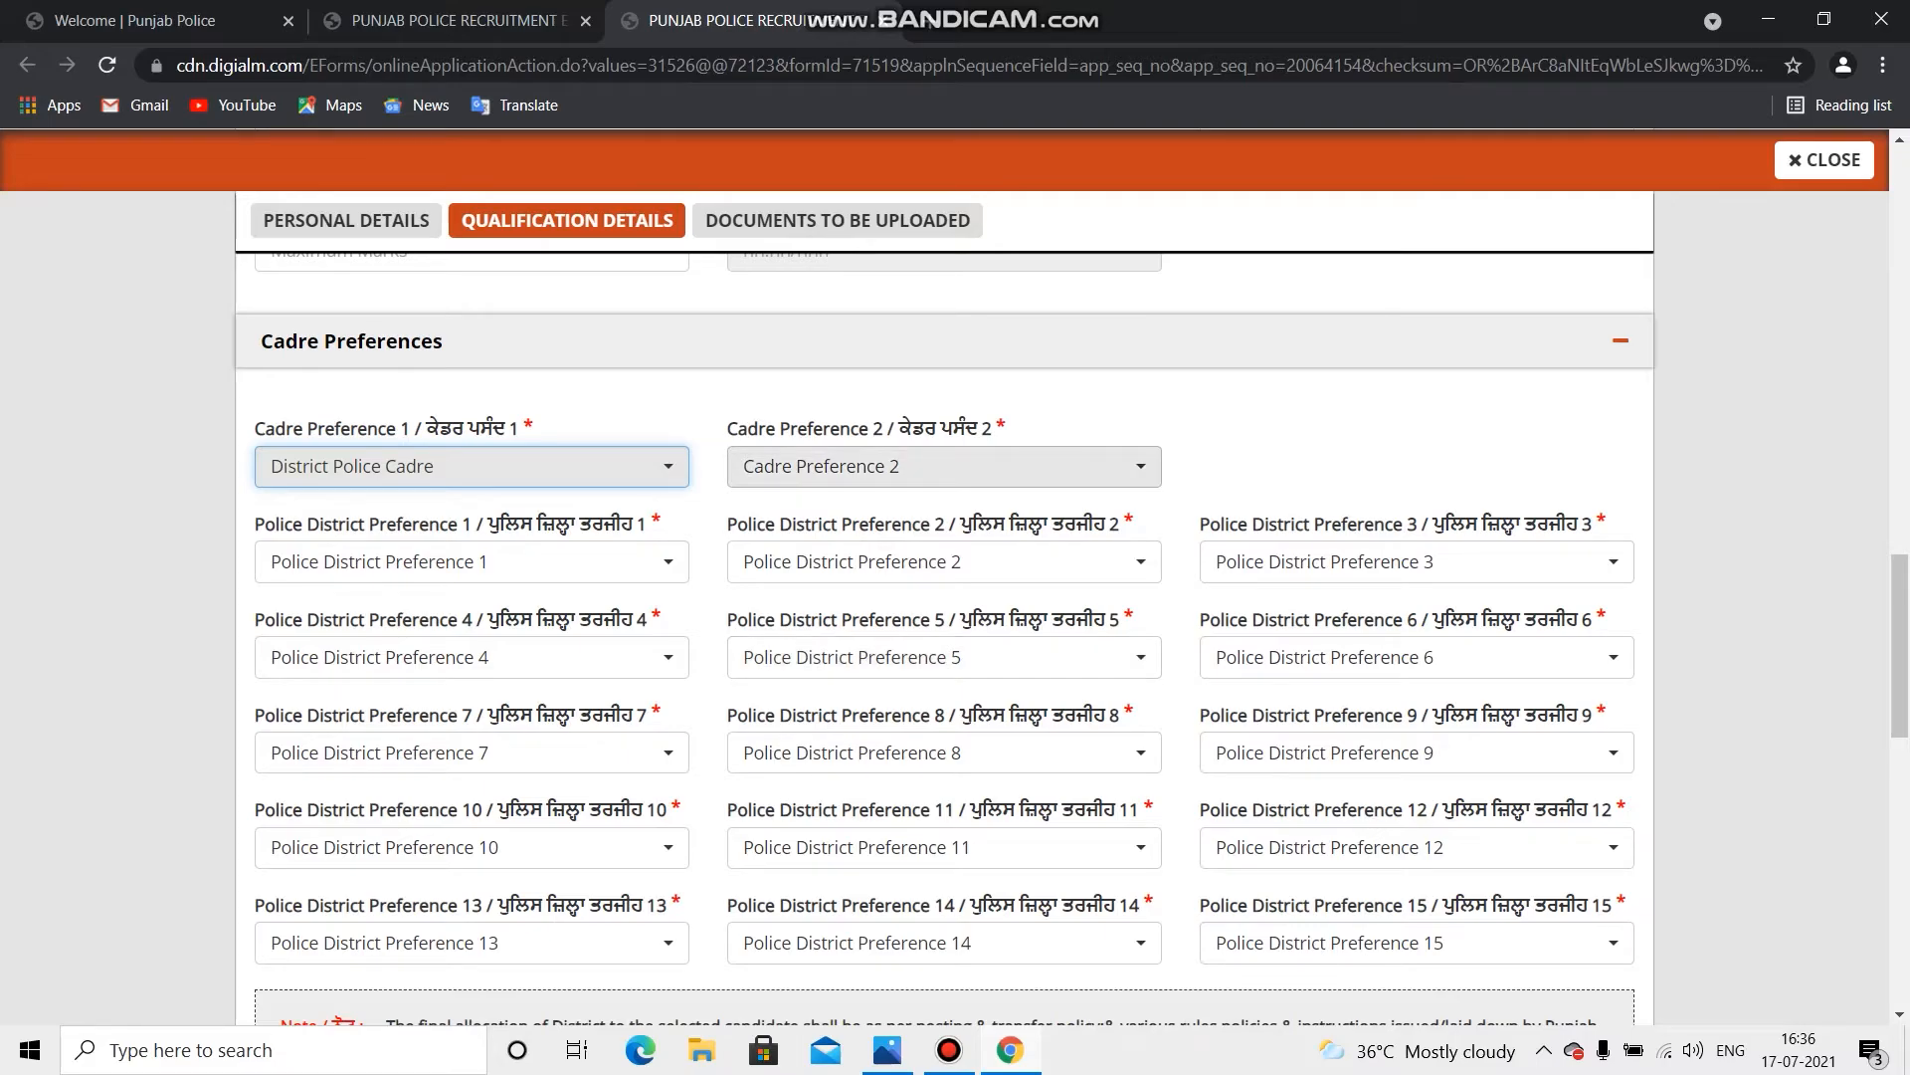
left_click(944, 466)
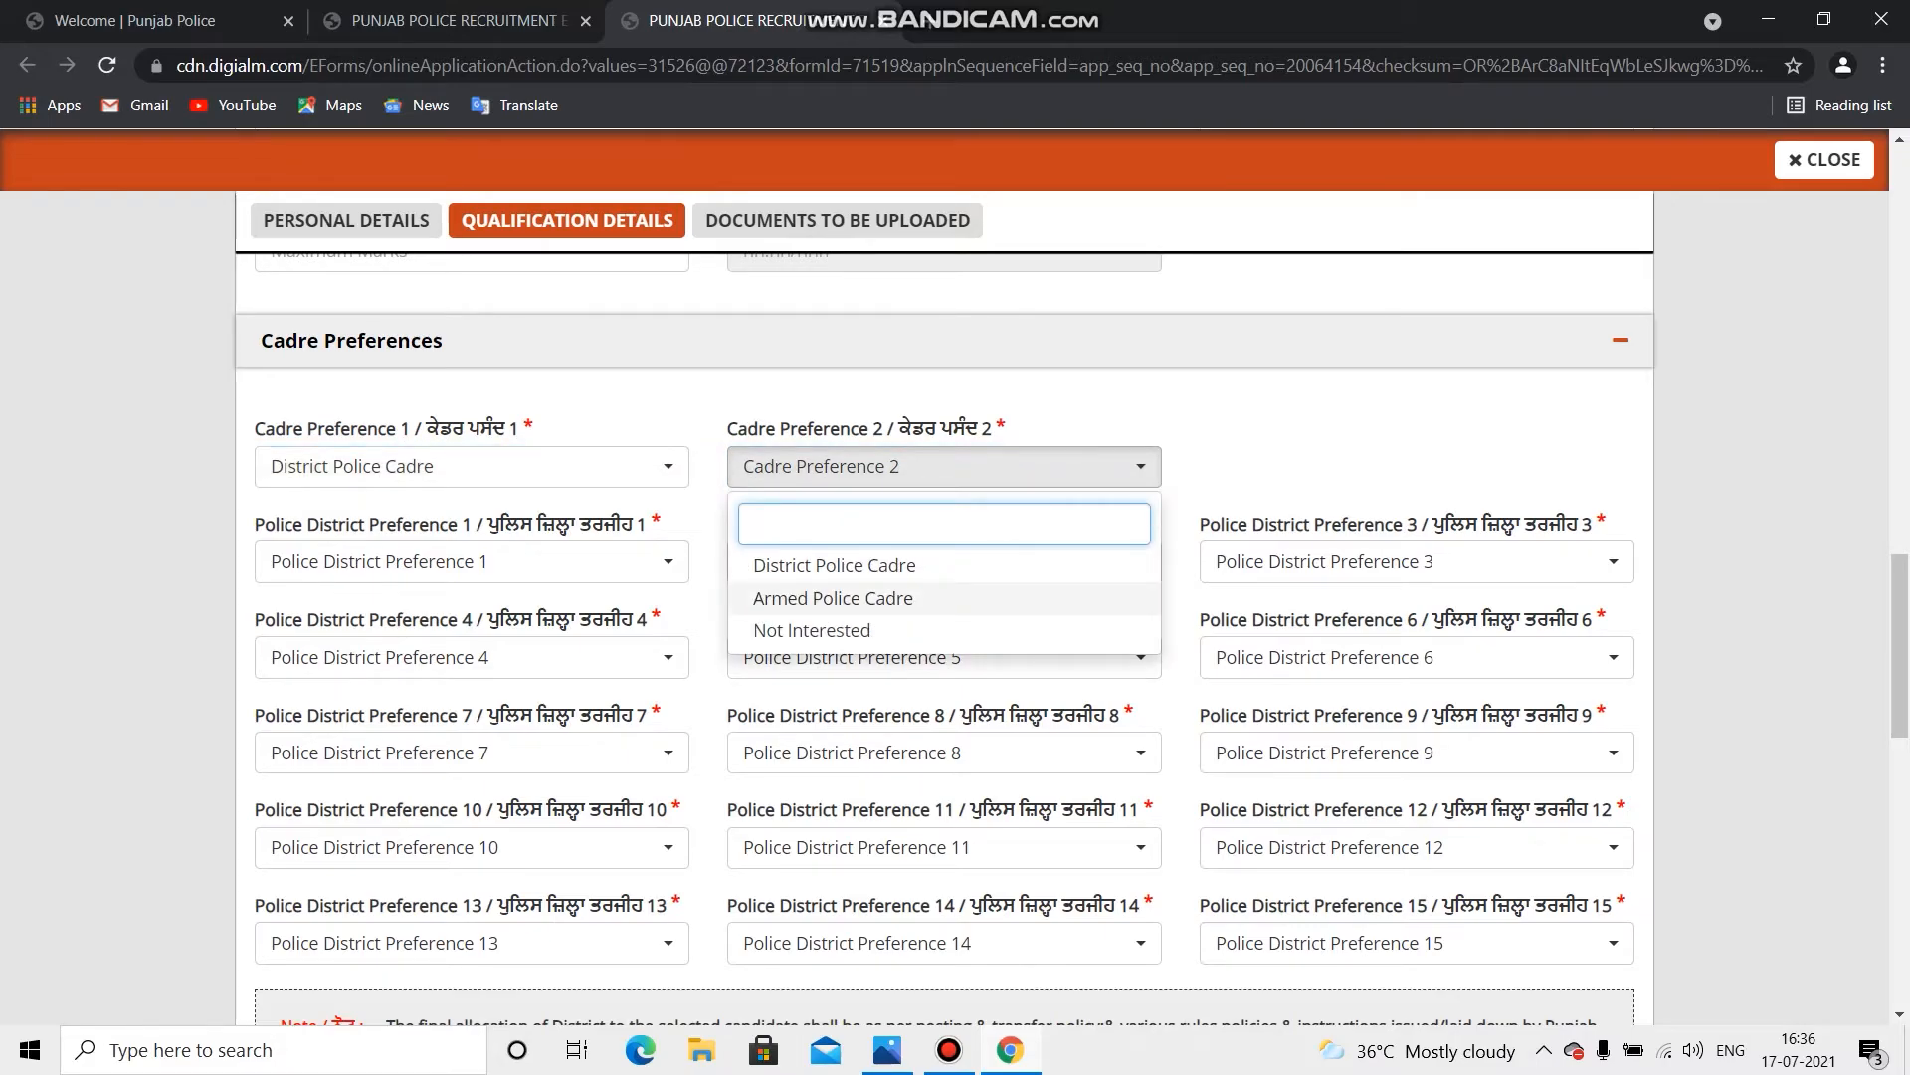
left_click(833, 598)
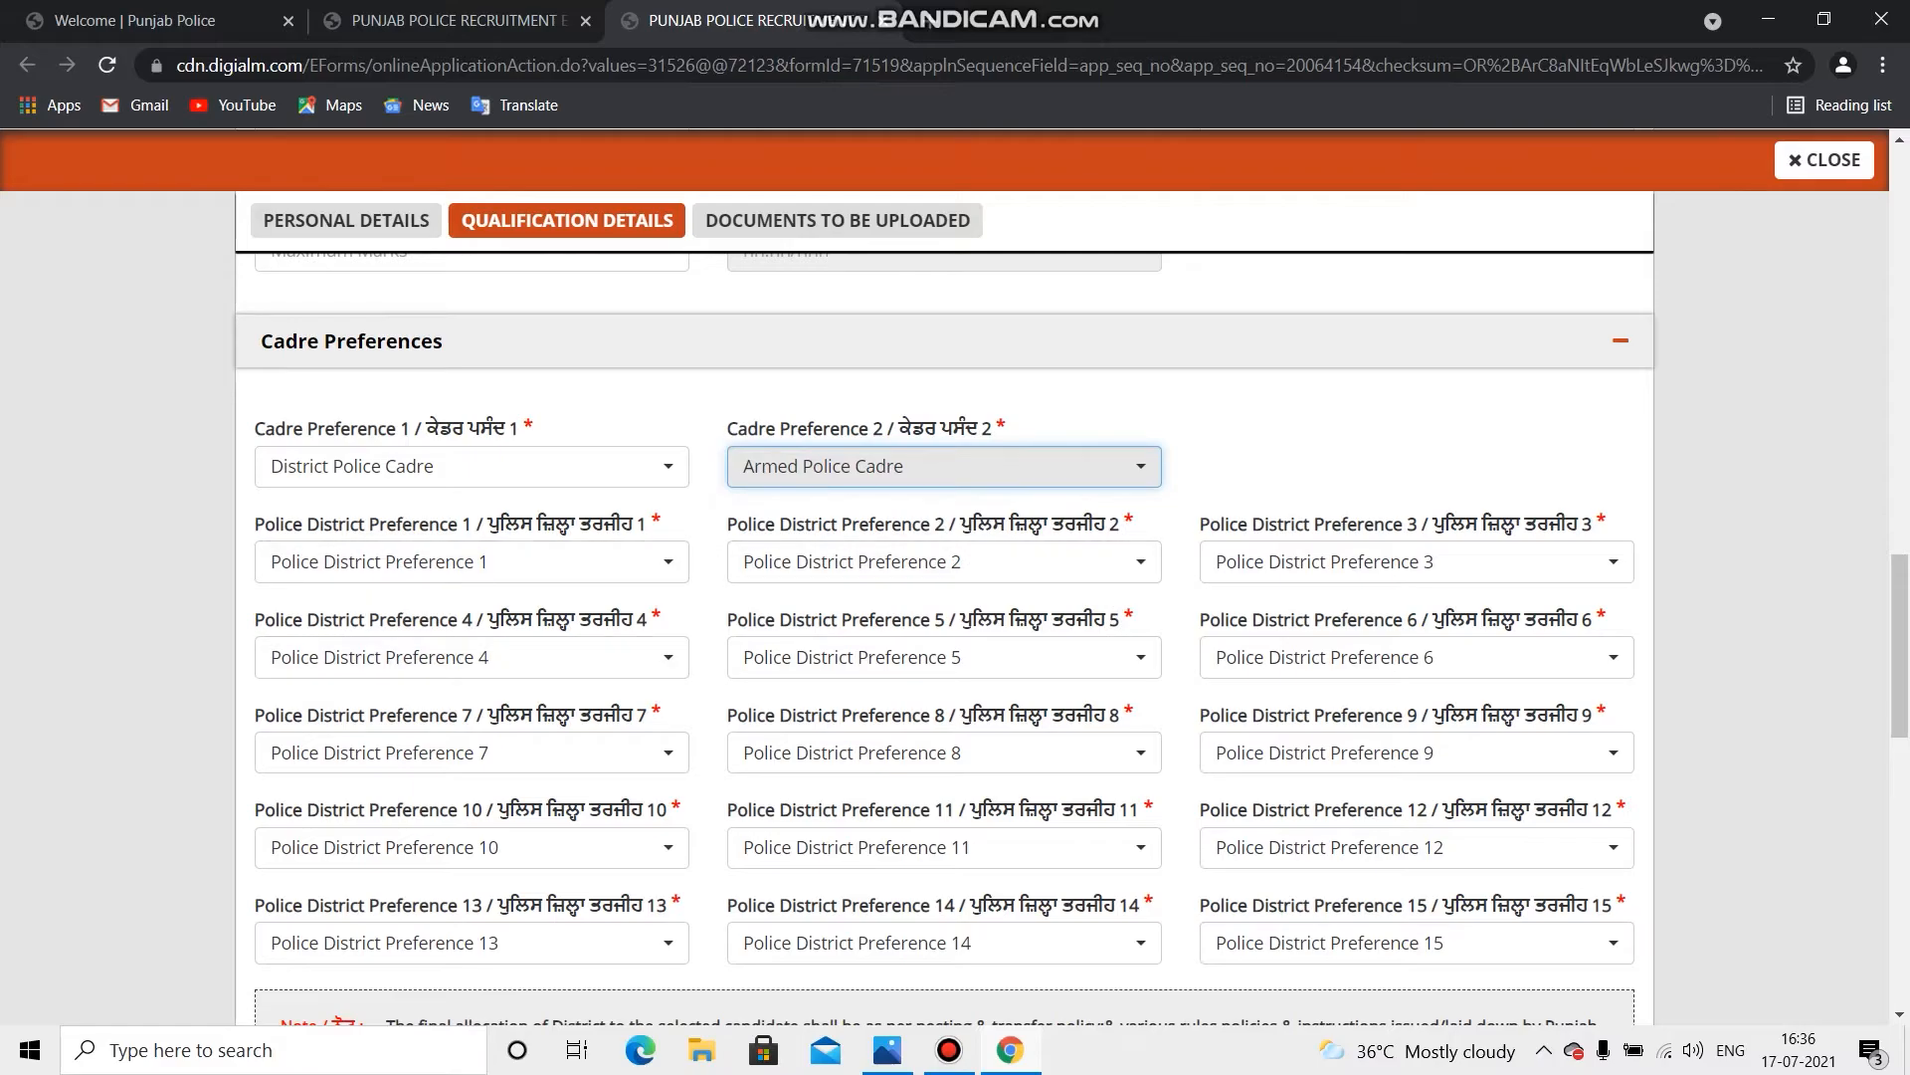
left_click(472, 562)
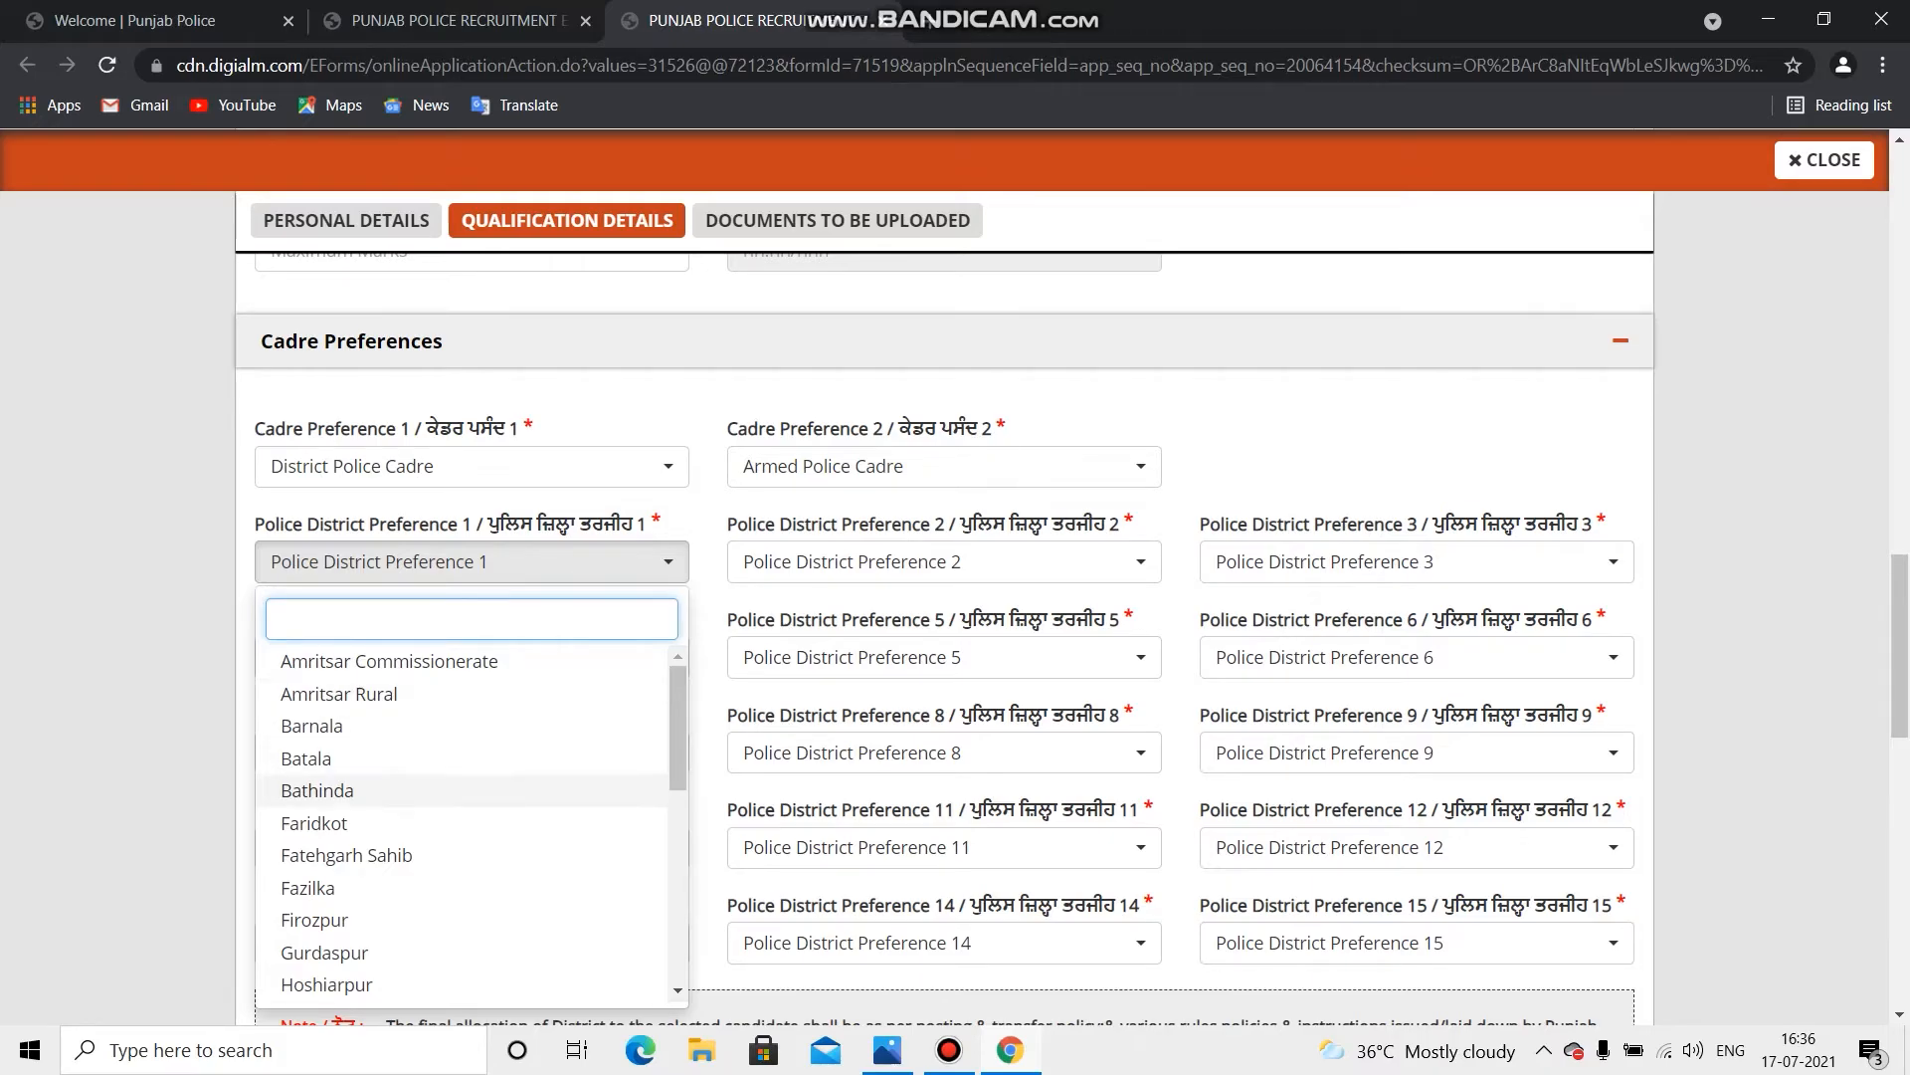
Step: Set district preferences 1–5: Ludhiana Commissionerate, Gurdaspur, Bathinda, Hoshiarpur, Fatehgarh Sahib
scroll(398, 768, "down", 3)
scroll(398, 771, "down", 1)
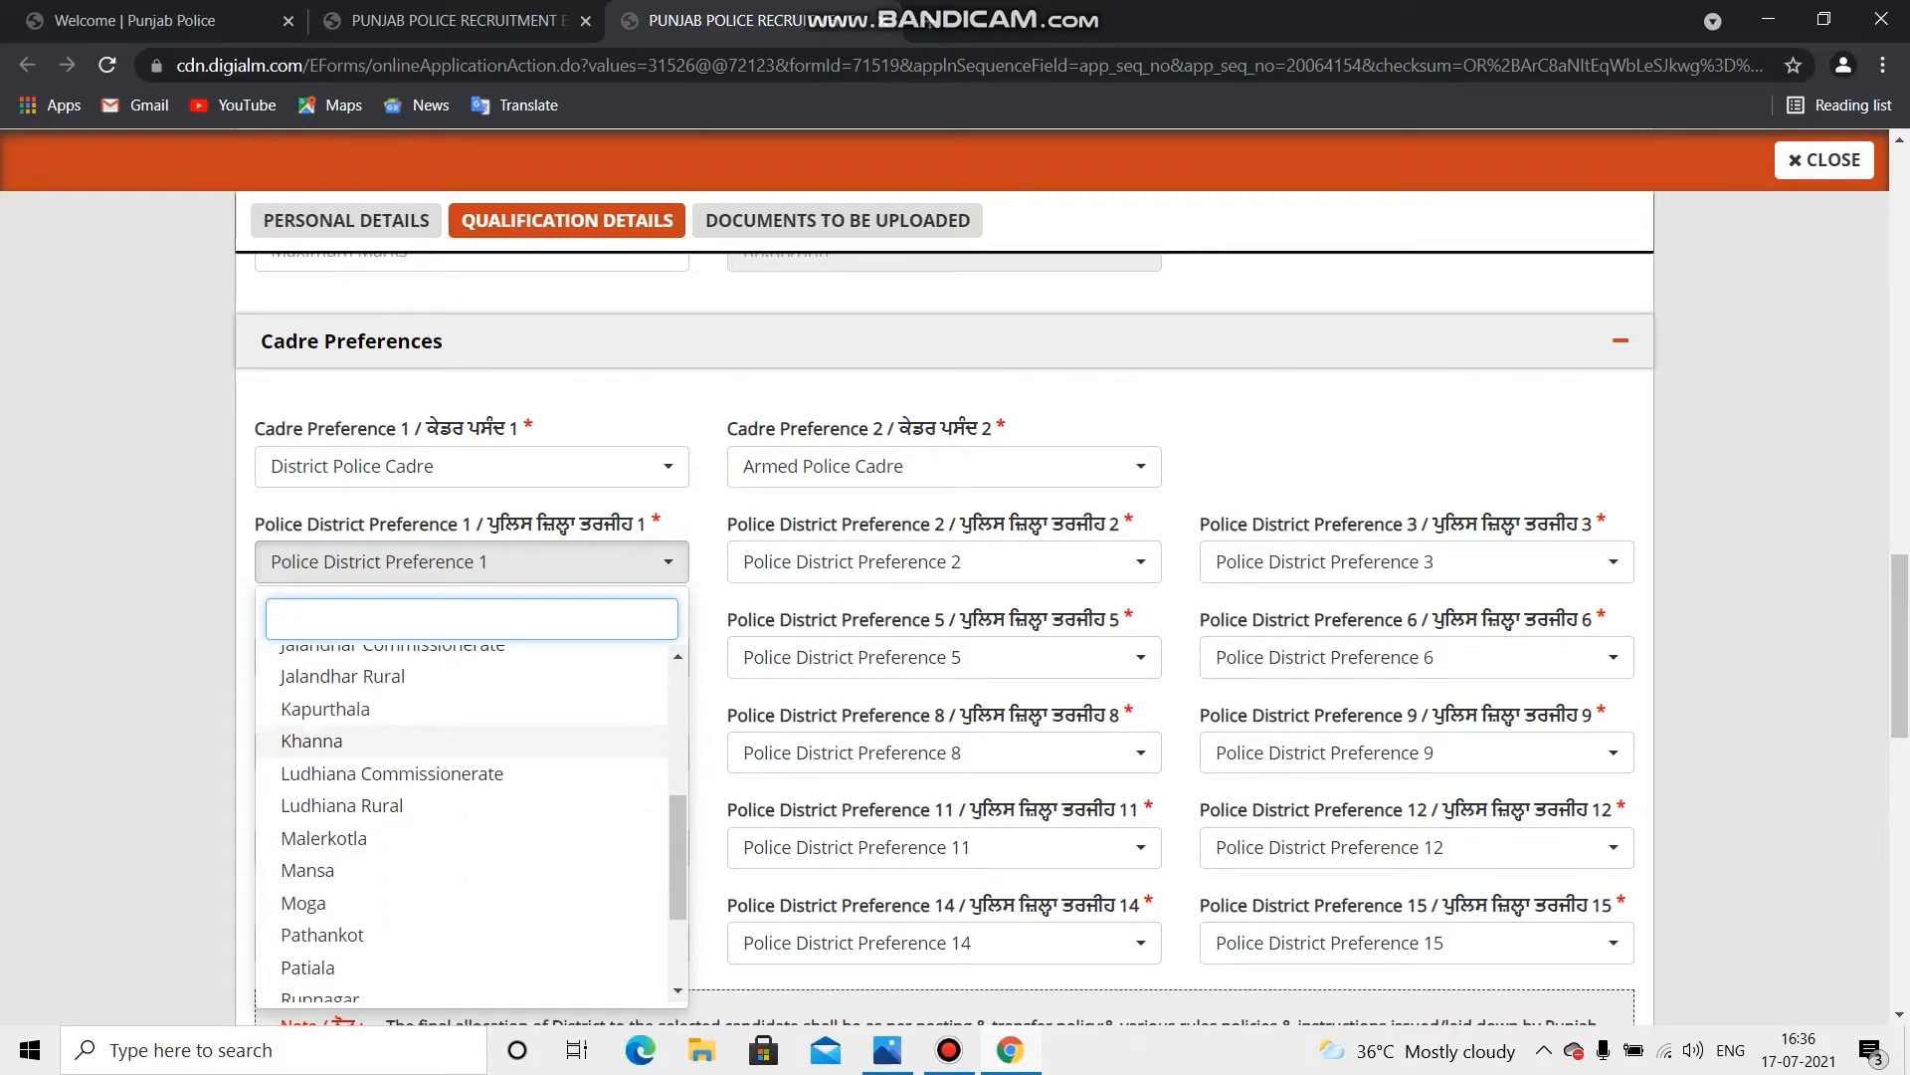
left_click(392, 773)
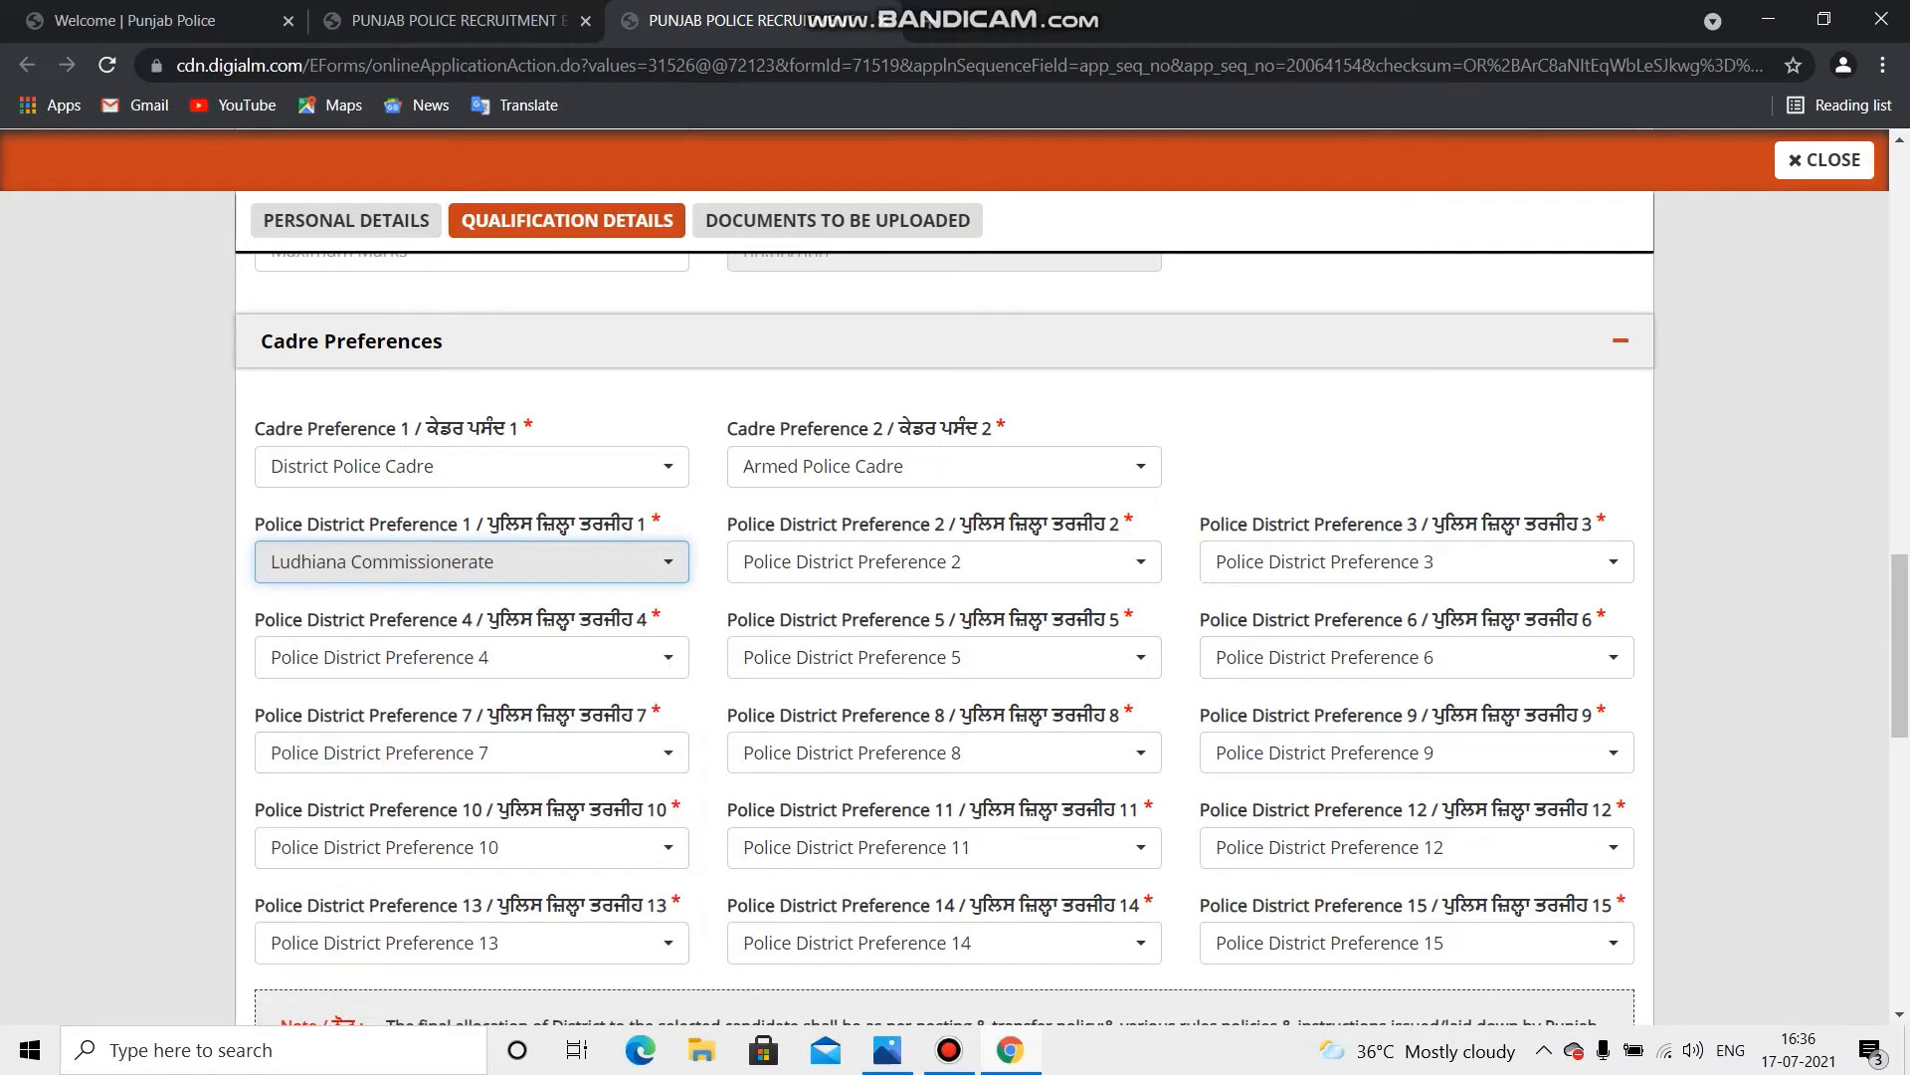
left_click(943, 561)
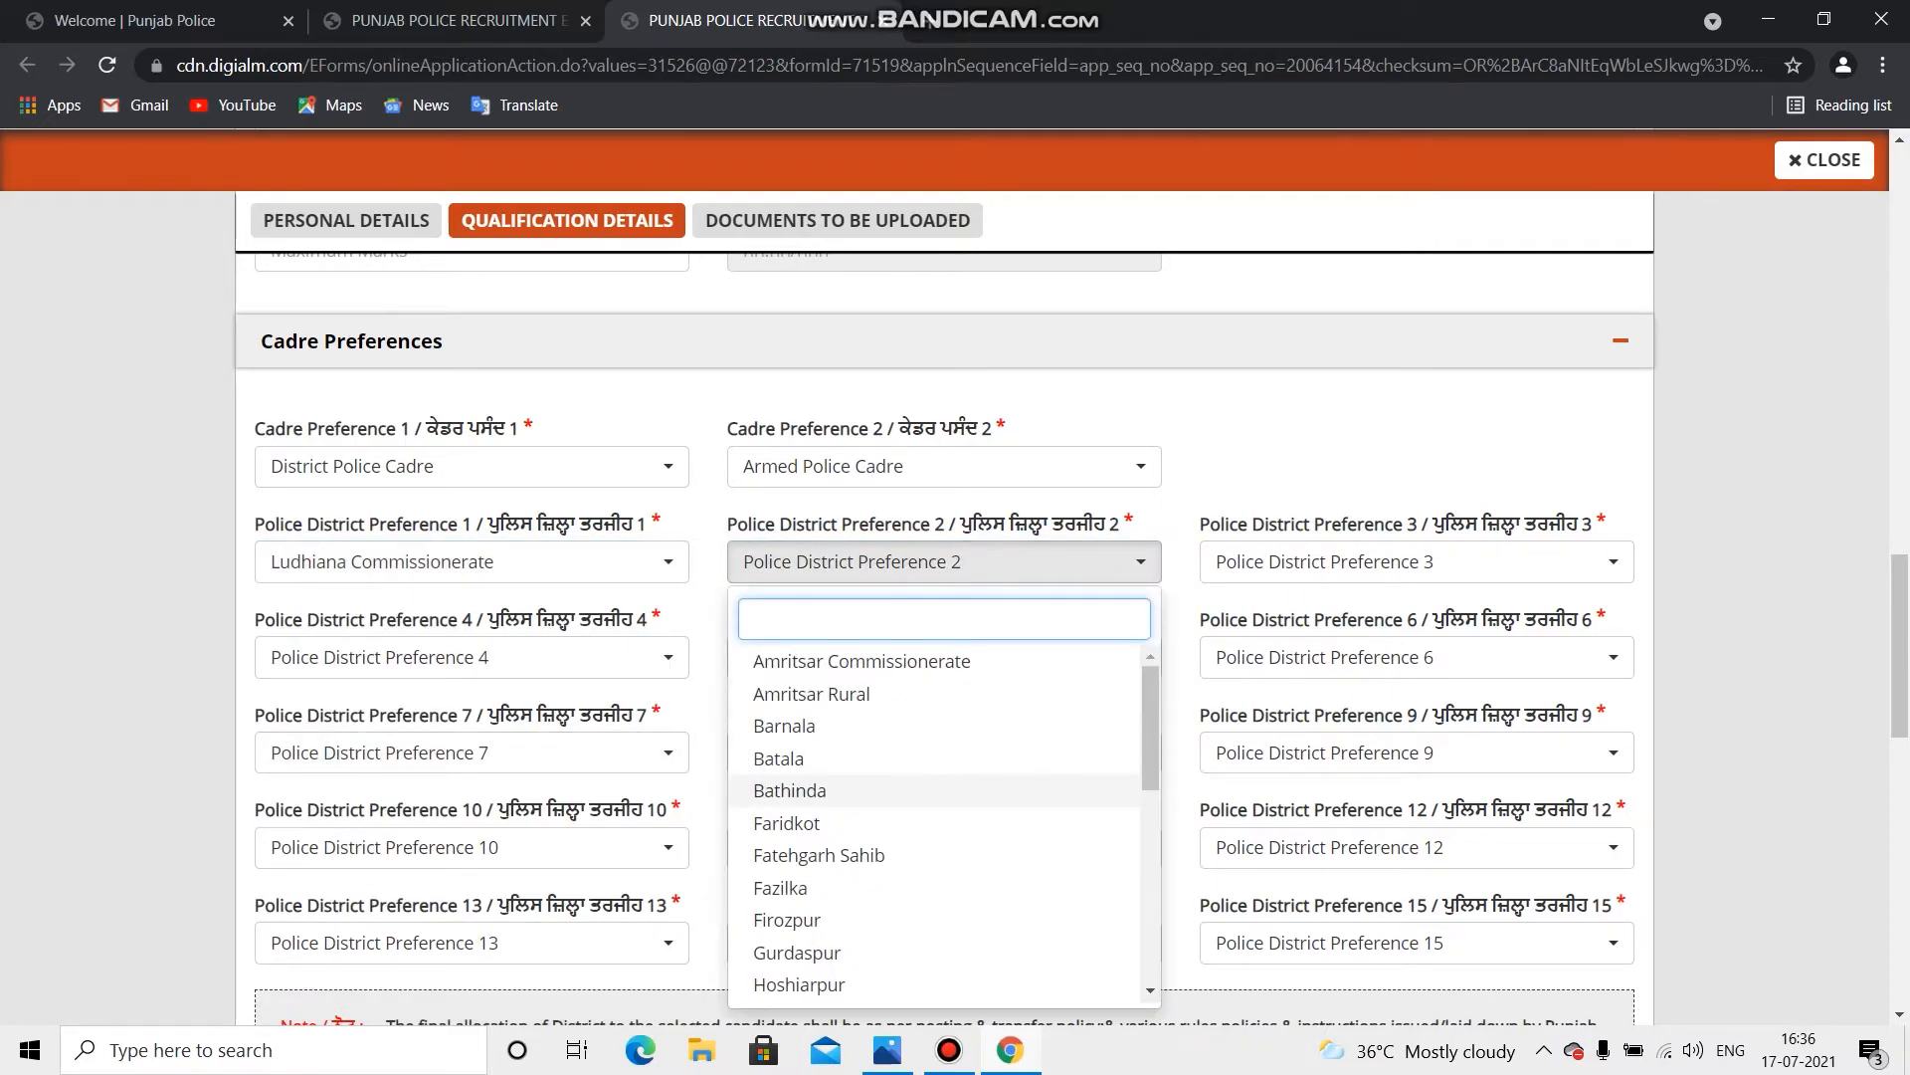
left_click(797, 952)
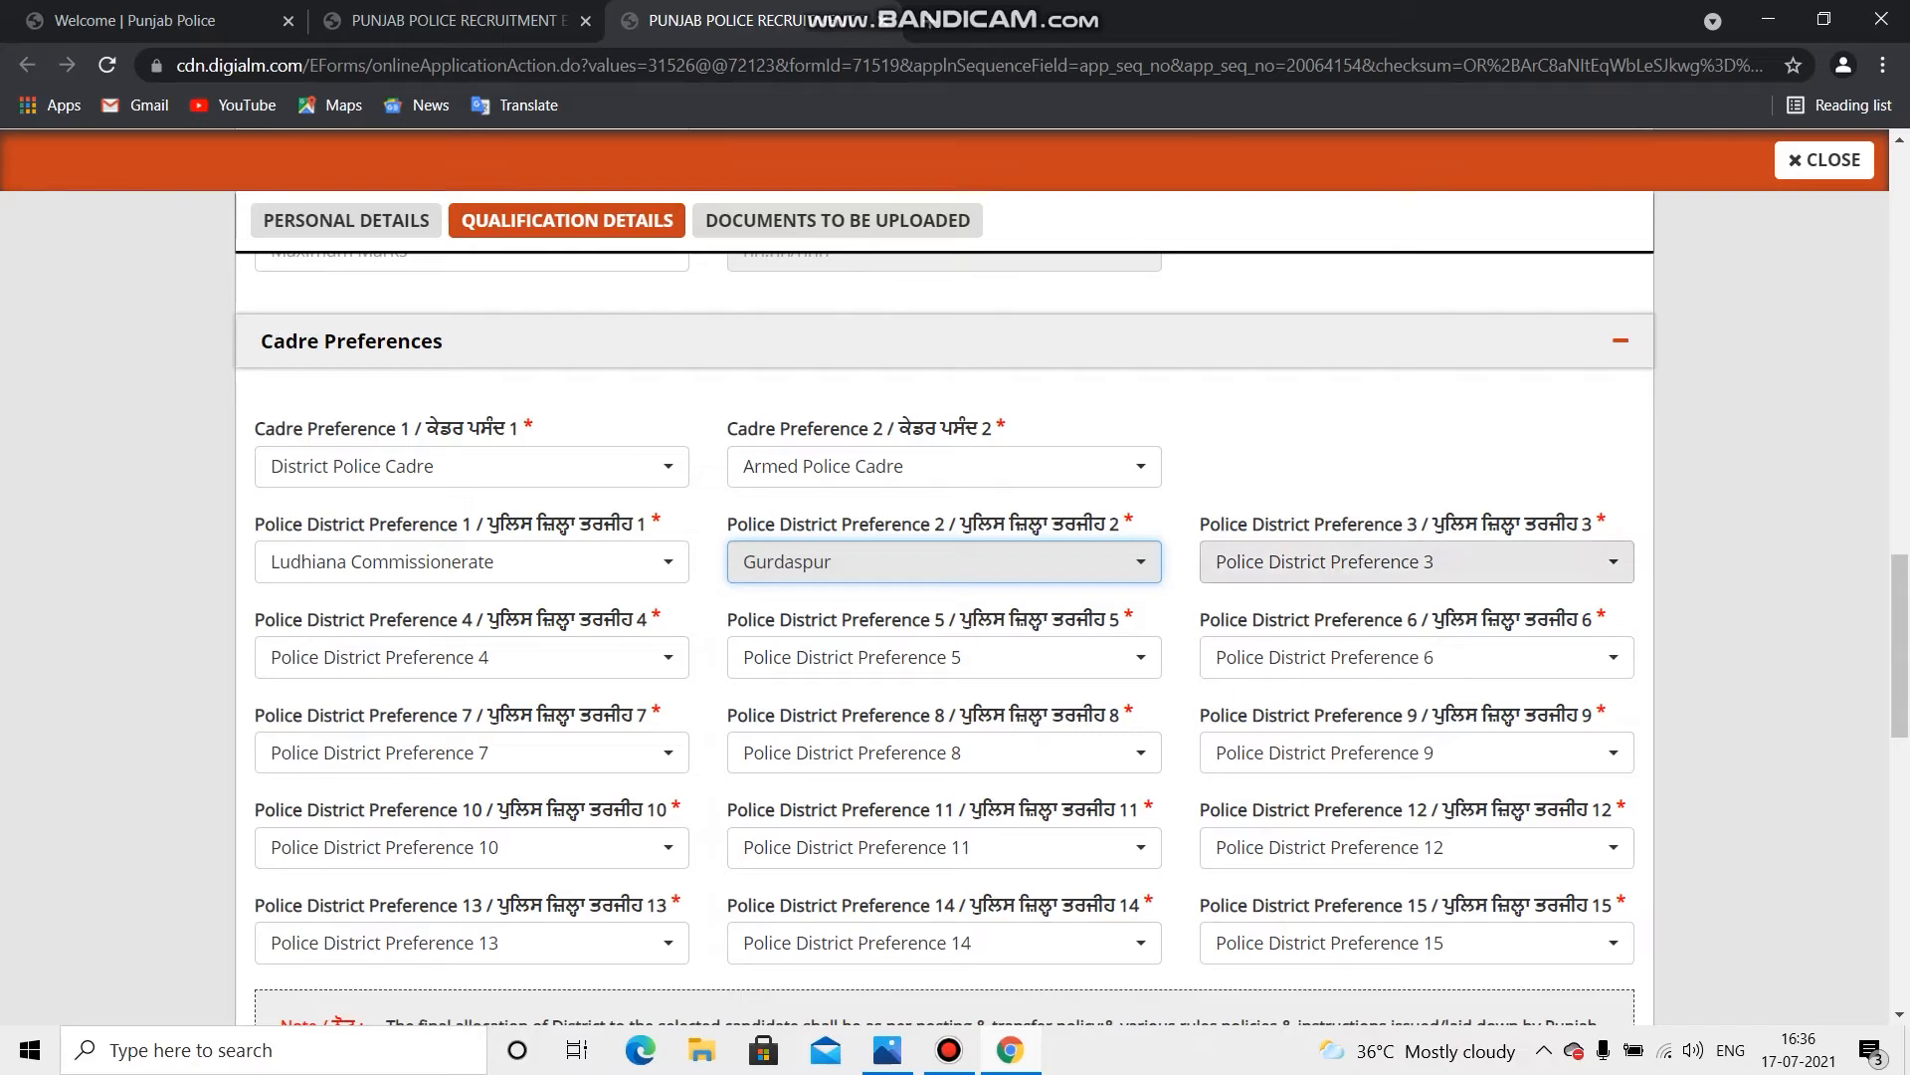
left_click(1415, 562)
left_click(1262, 790)
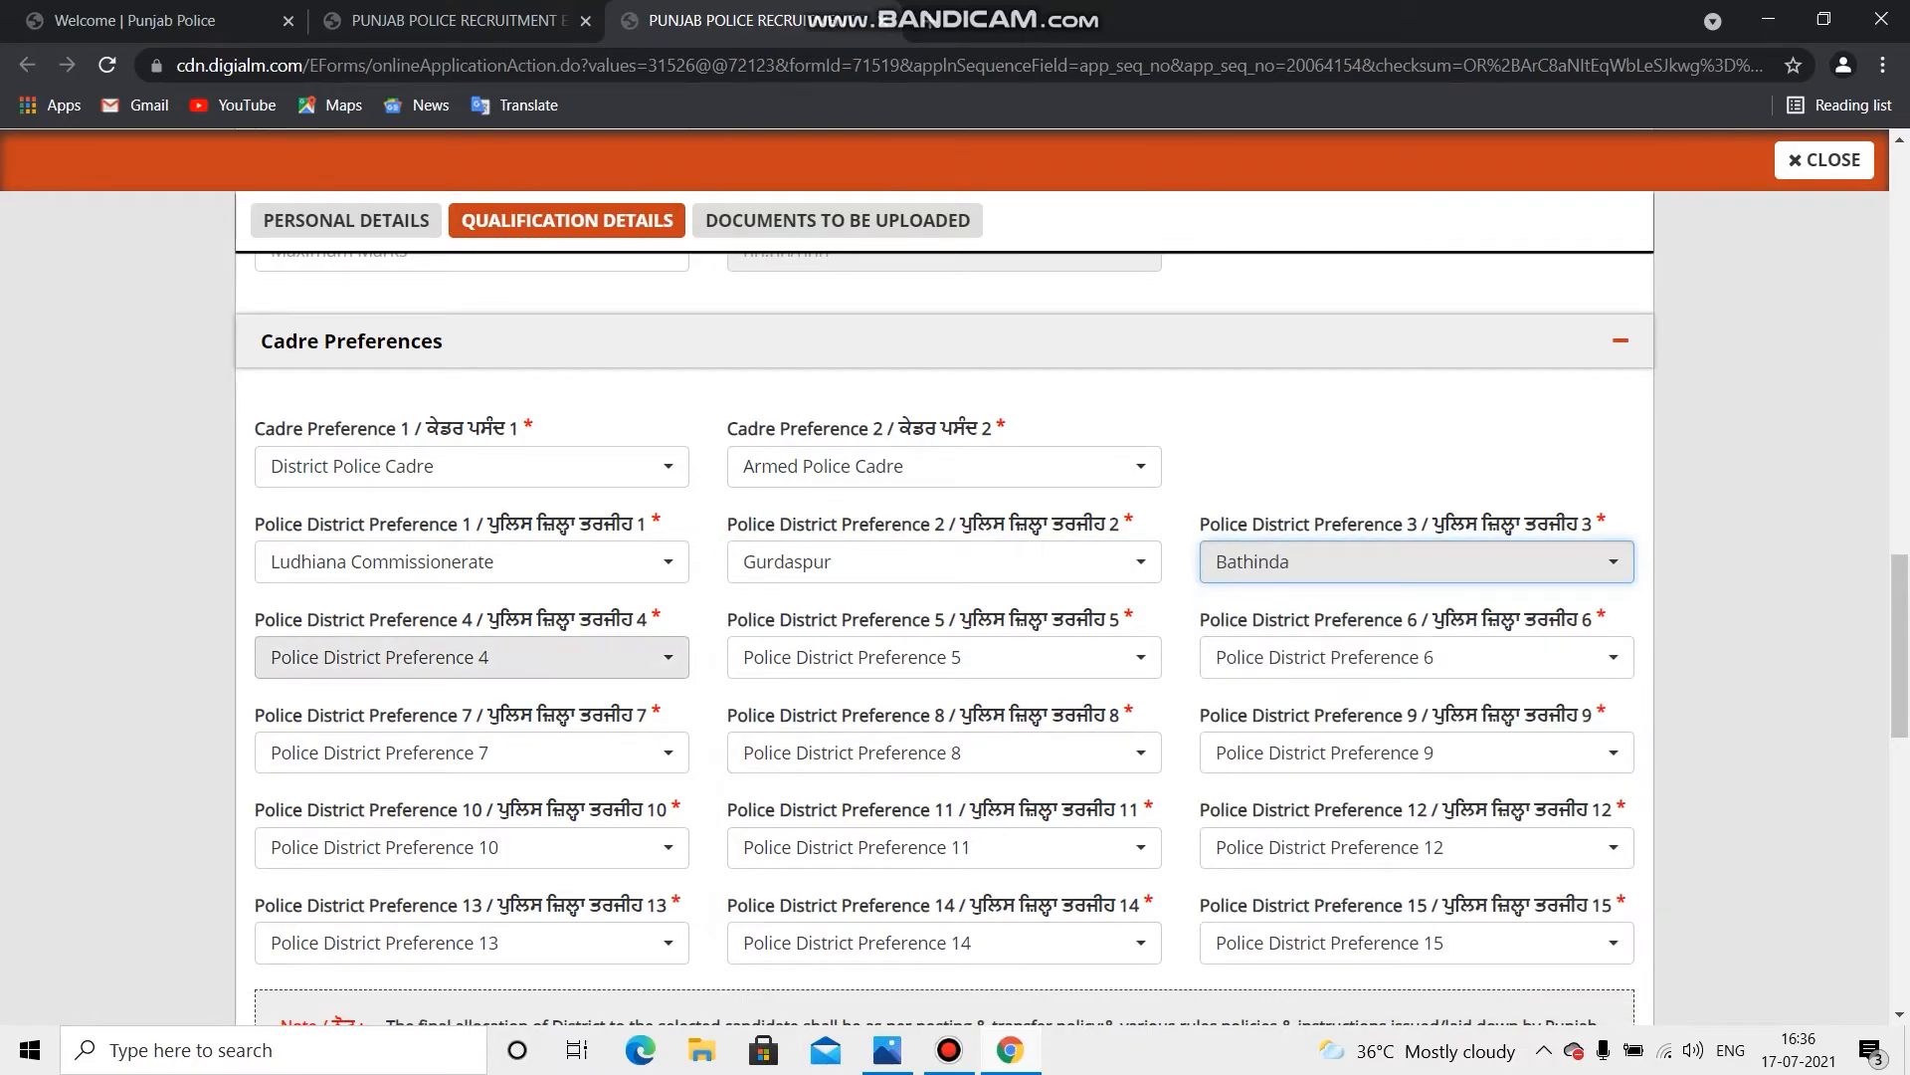
left_click(472, 657)
left_click(326, 544)
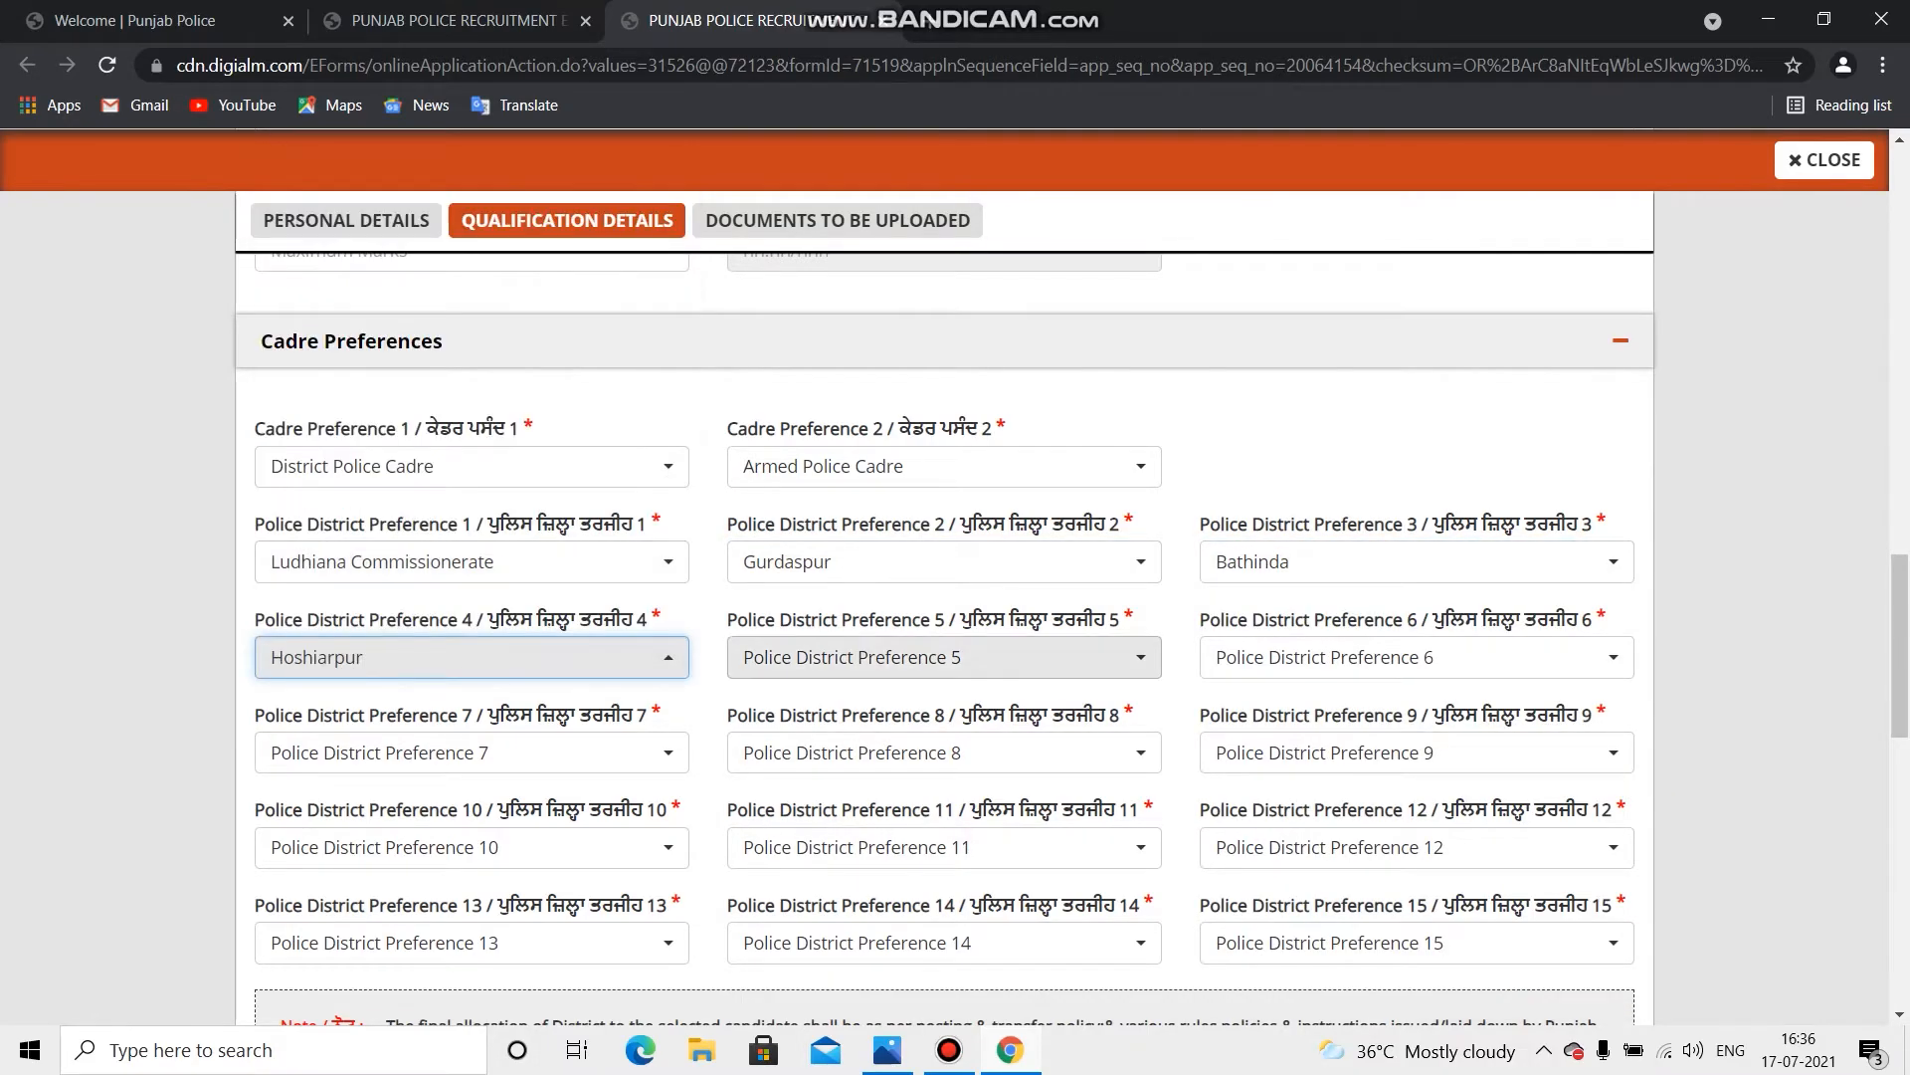
left_click(943, 656)
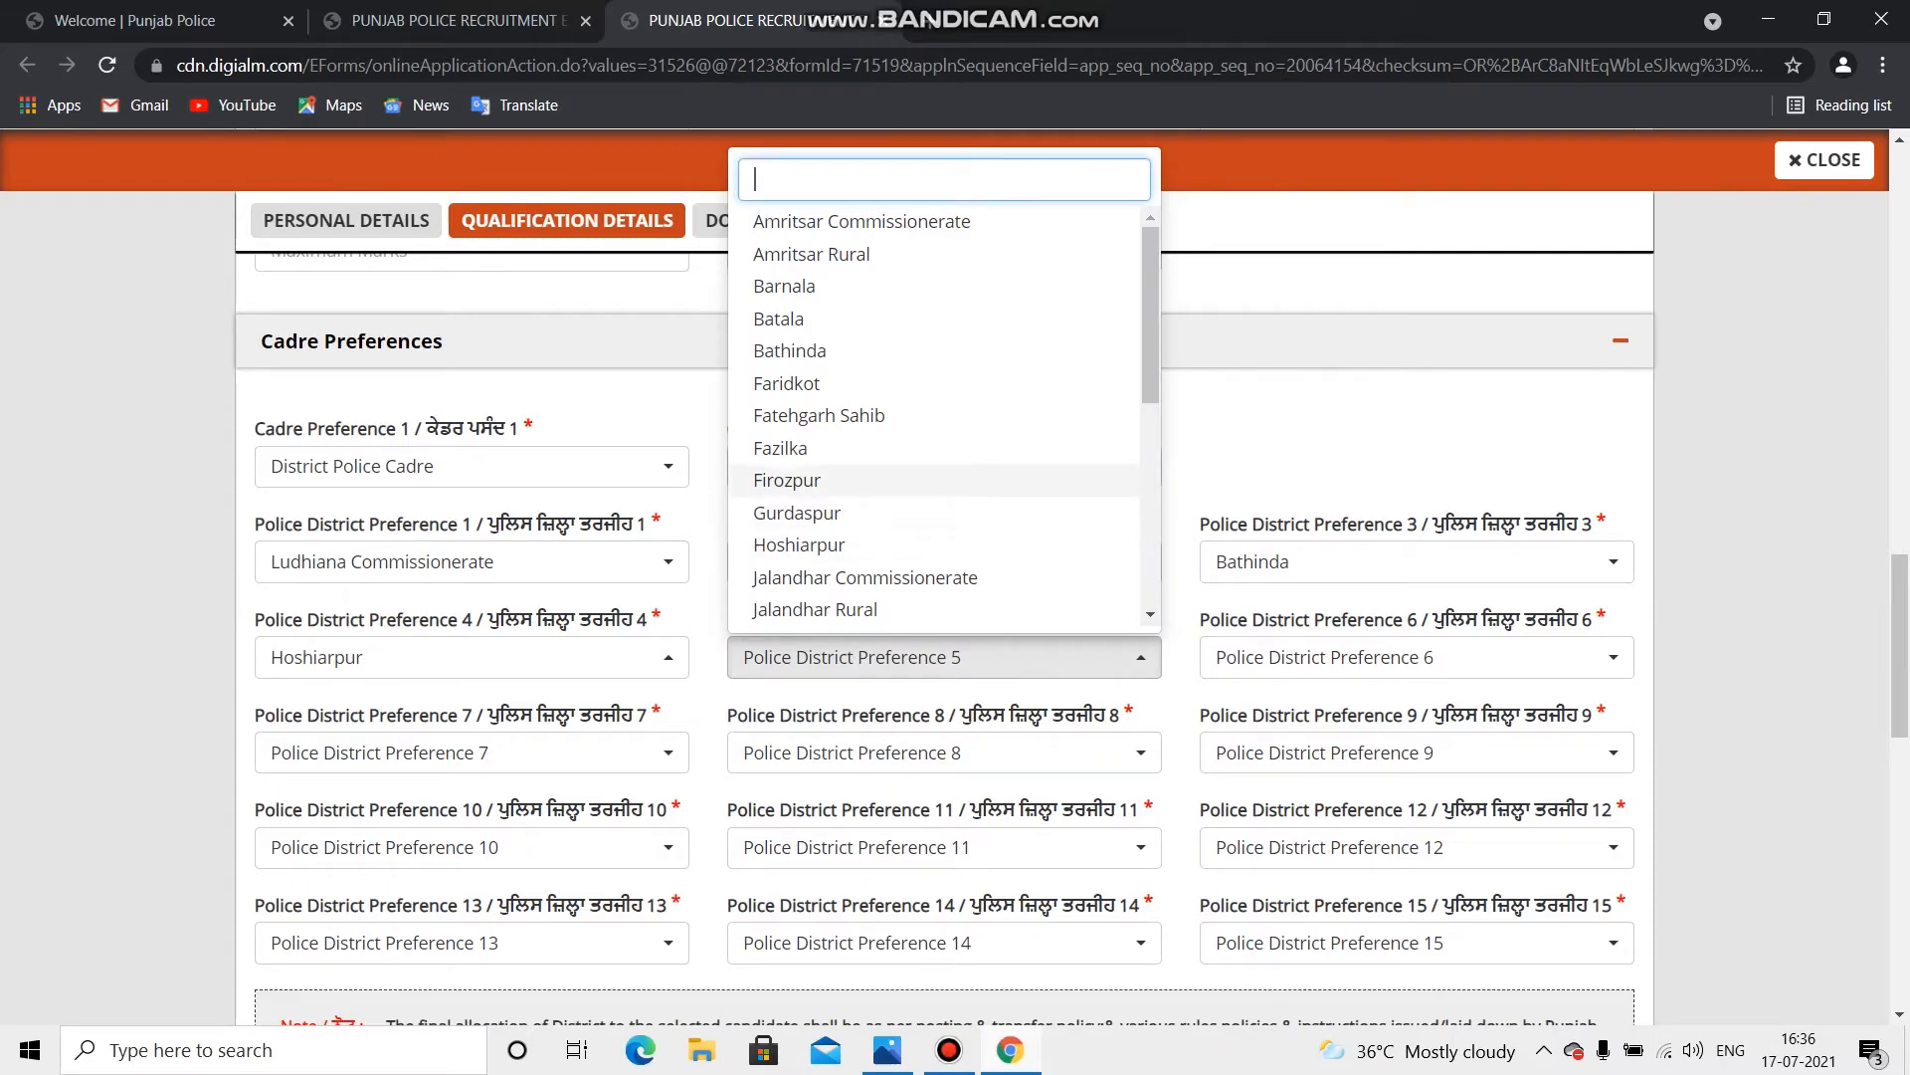
left_click(819, 415)
Step: Set district preferences 6–9: Tarn Taran, Khanna, Malerkotla, Sri Muktsar Sahib
left_click(1416, 656)
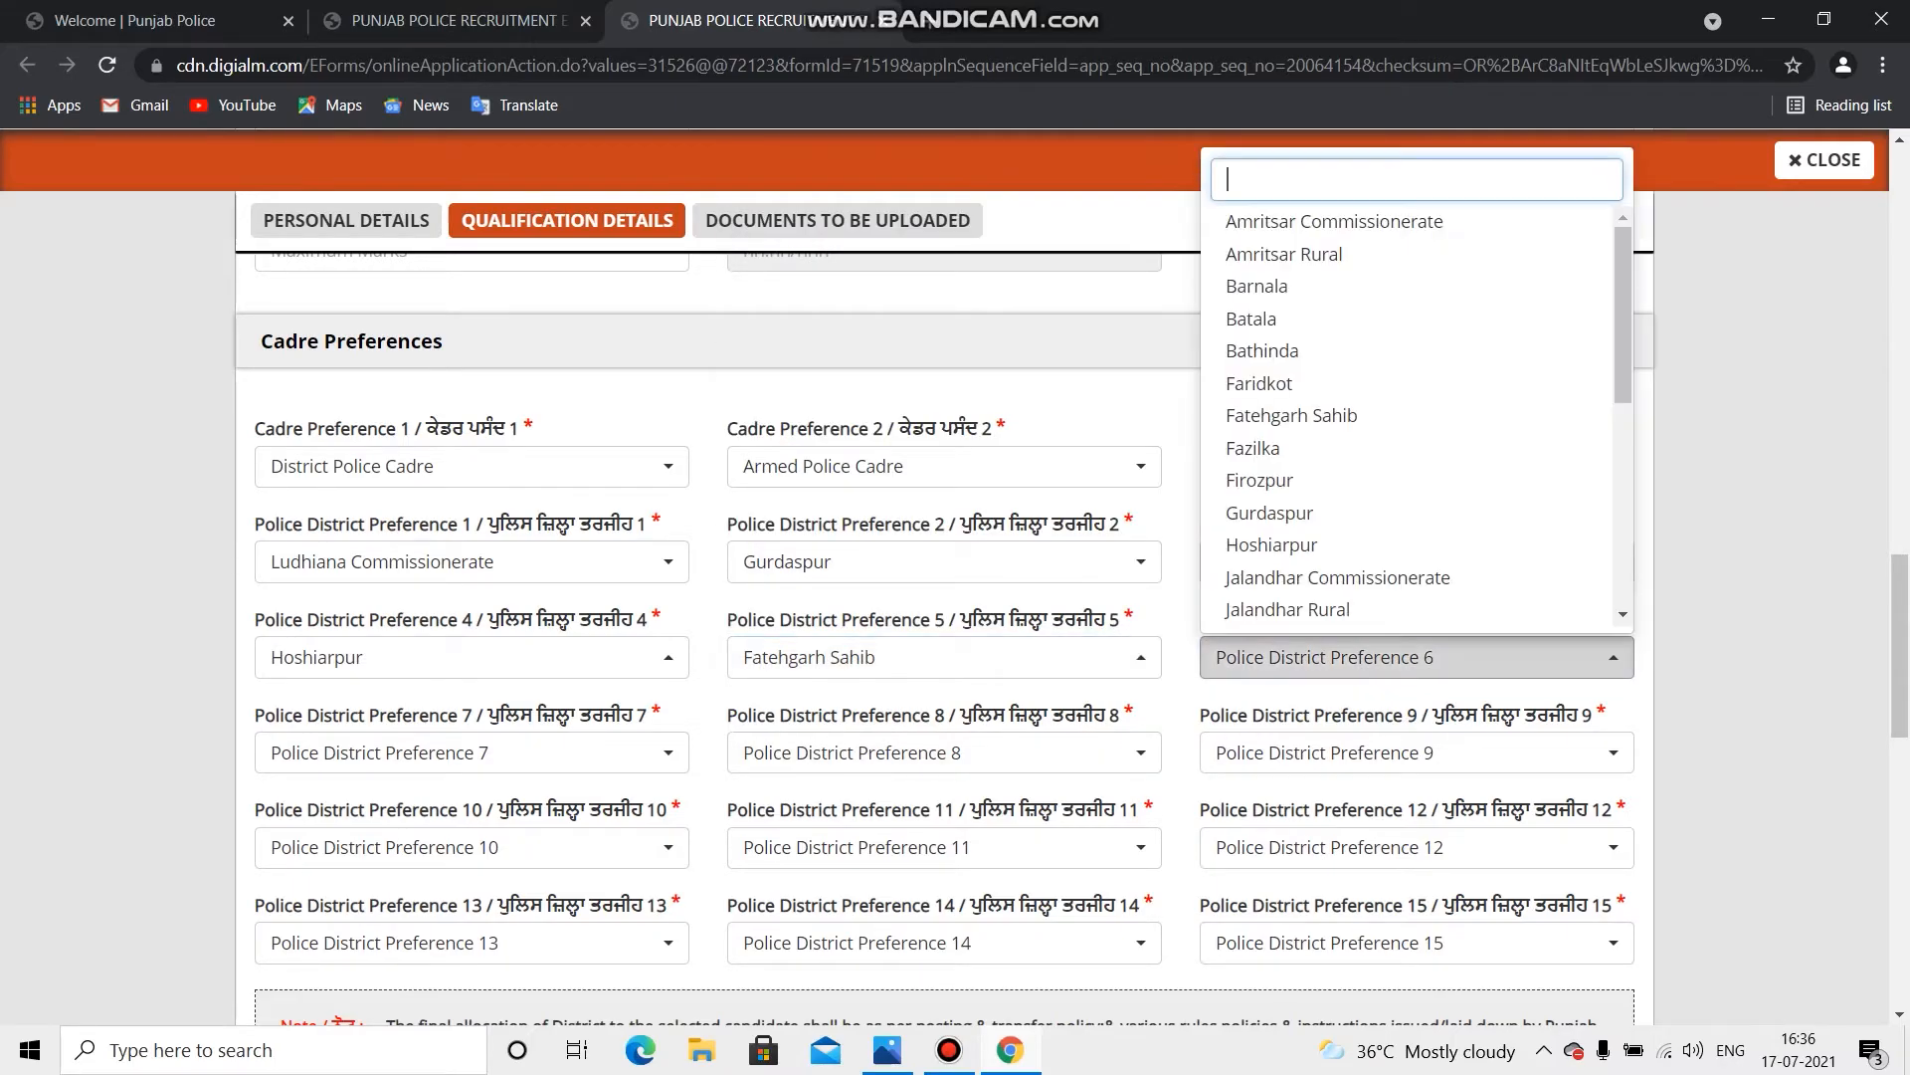
scroll(1288, 358, "down", 3)
scroll(1413, 418, "down", 3)
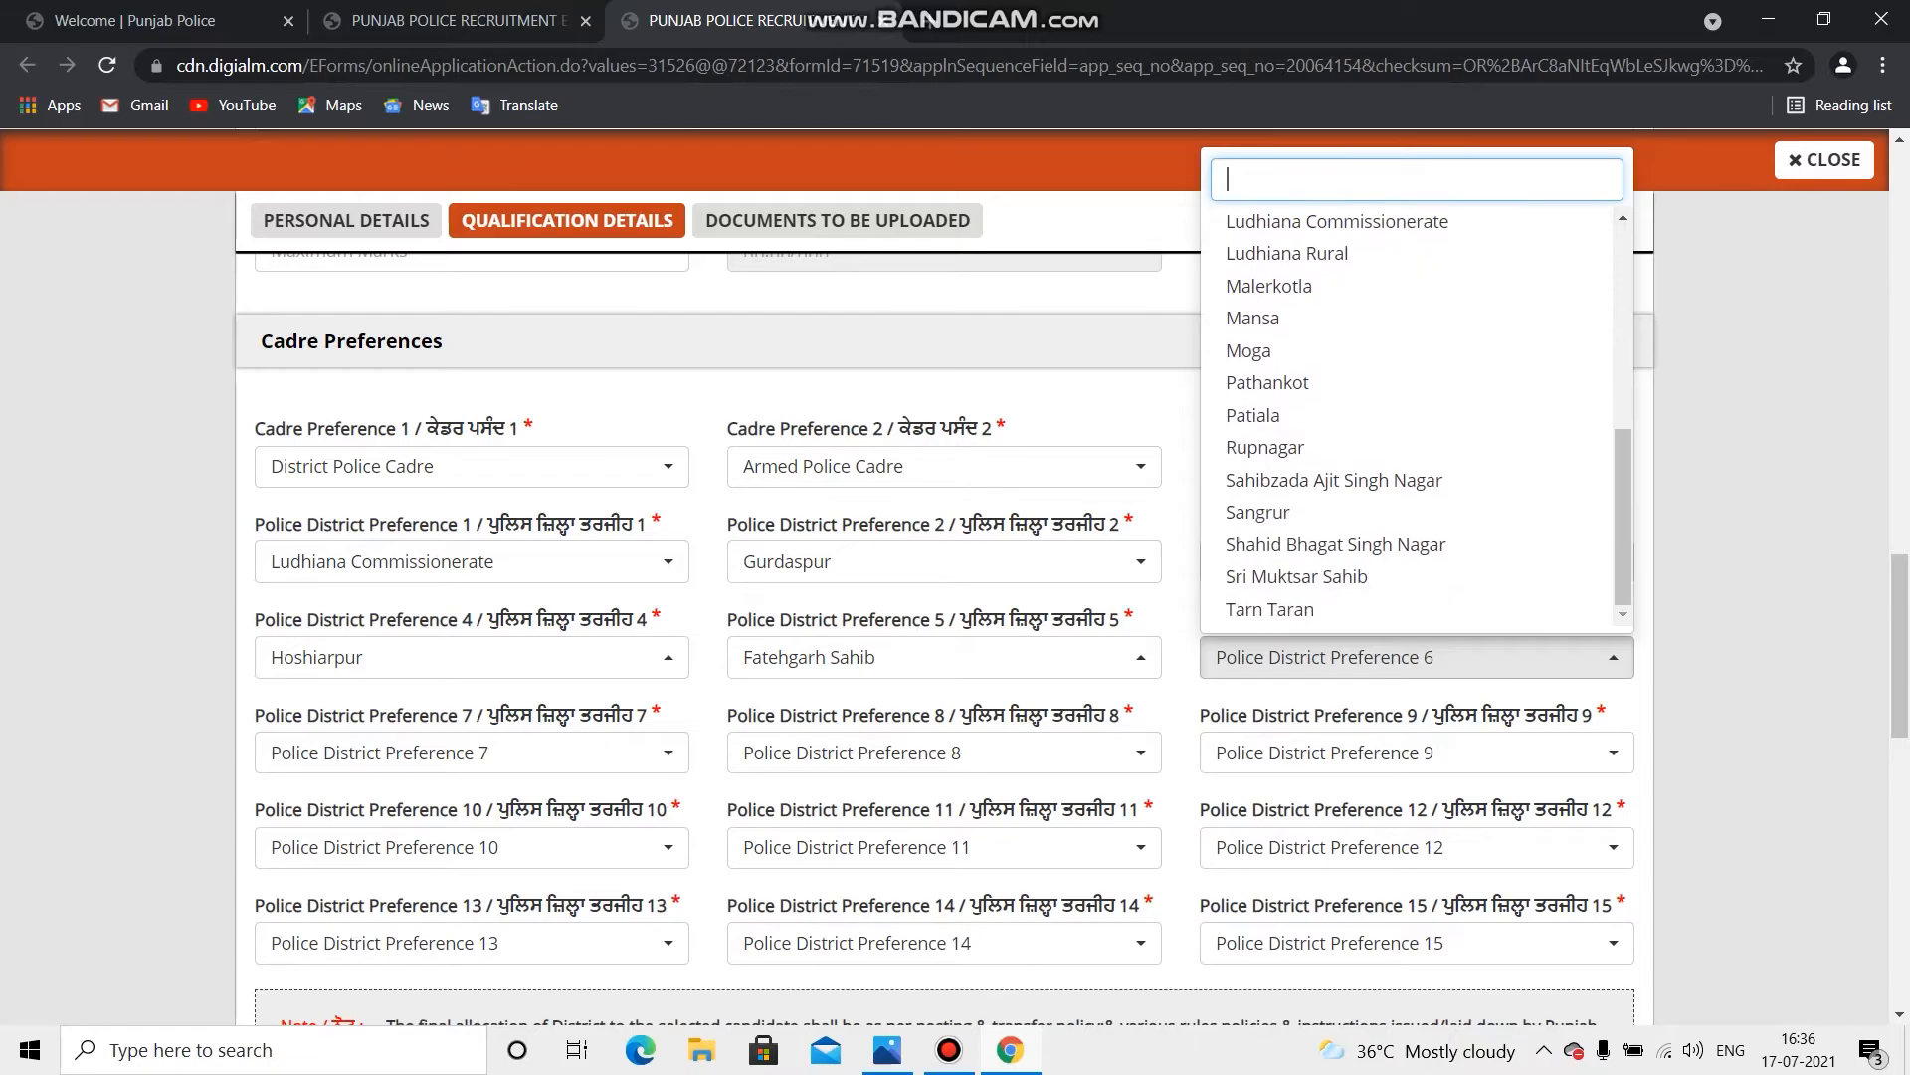
left_click(1294, 609)
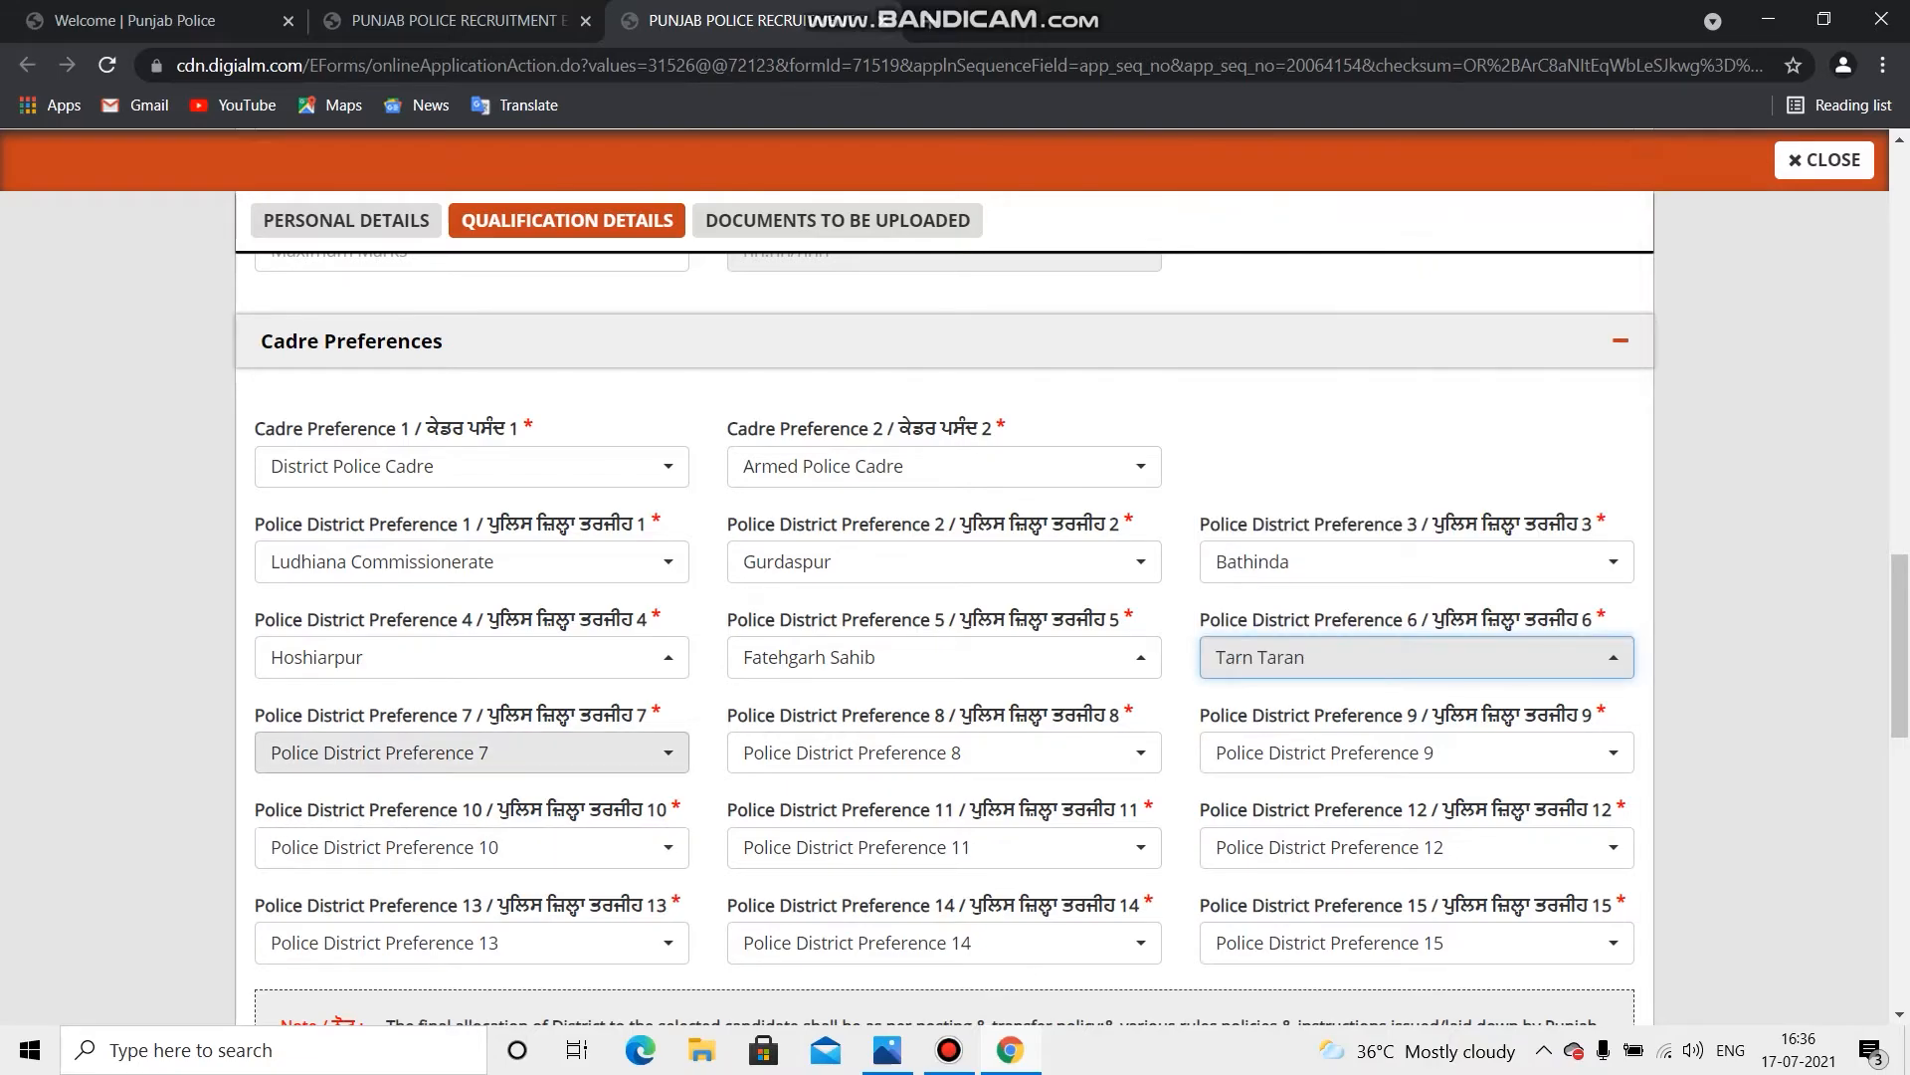
left_click(468, 752)
left_click(462, 675)
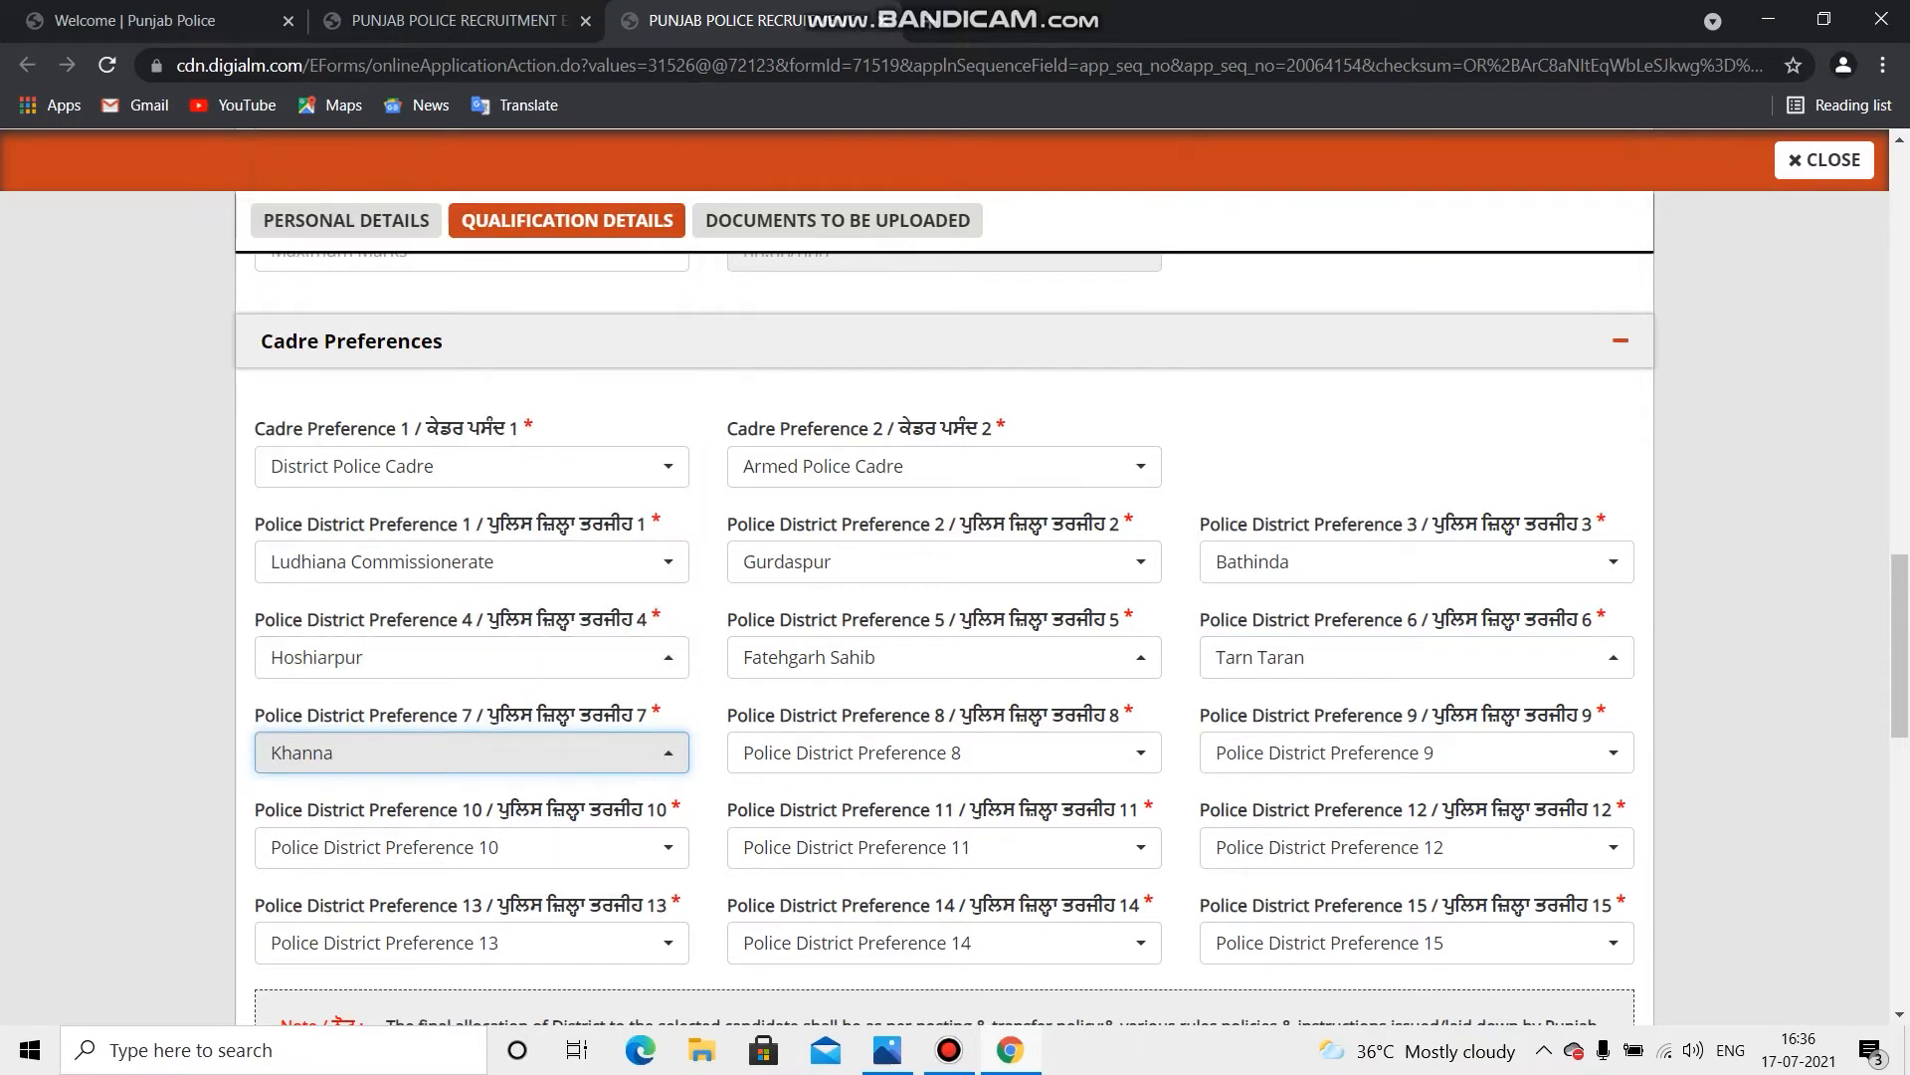
left_click(944, 753)
scroll(944, 752, "down", 1)
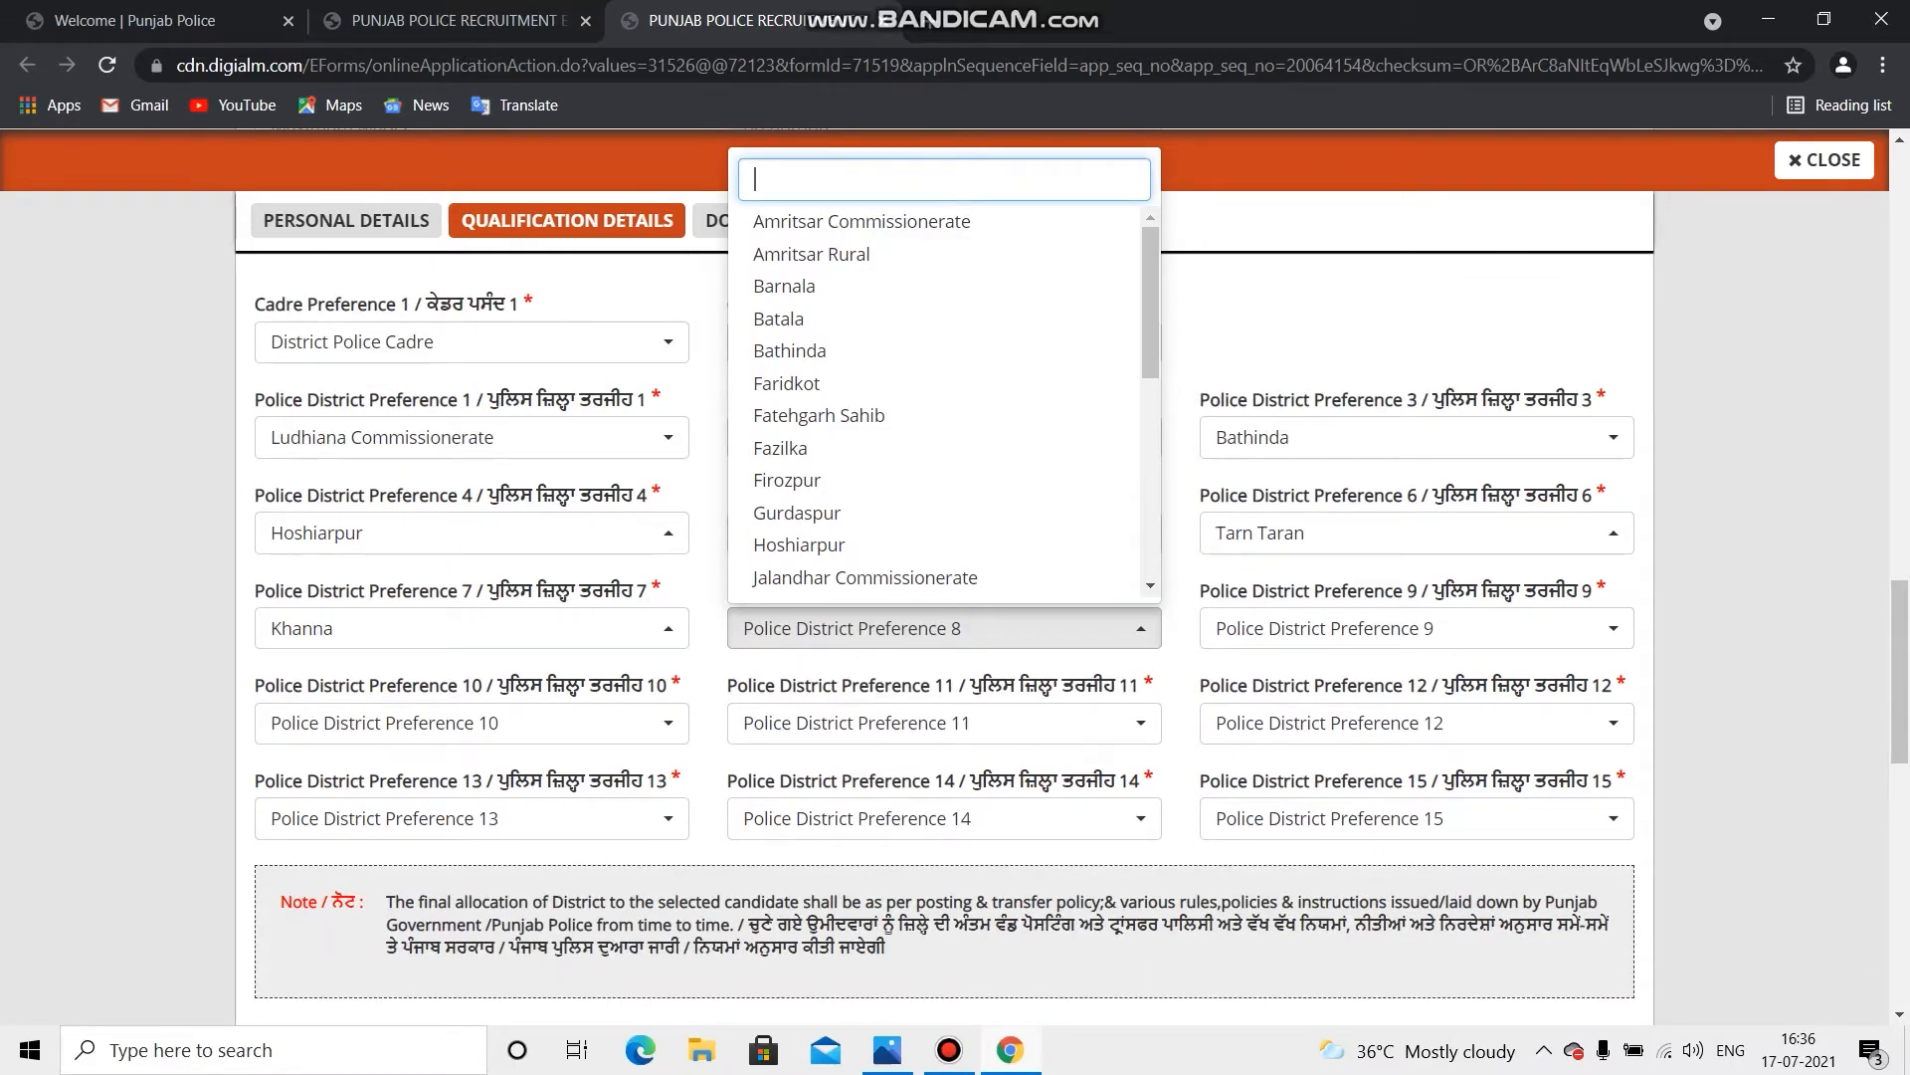
scroll(895, 757, "up", 2)
left_click(796, 771)
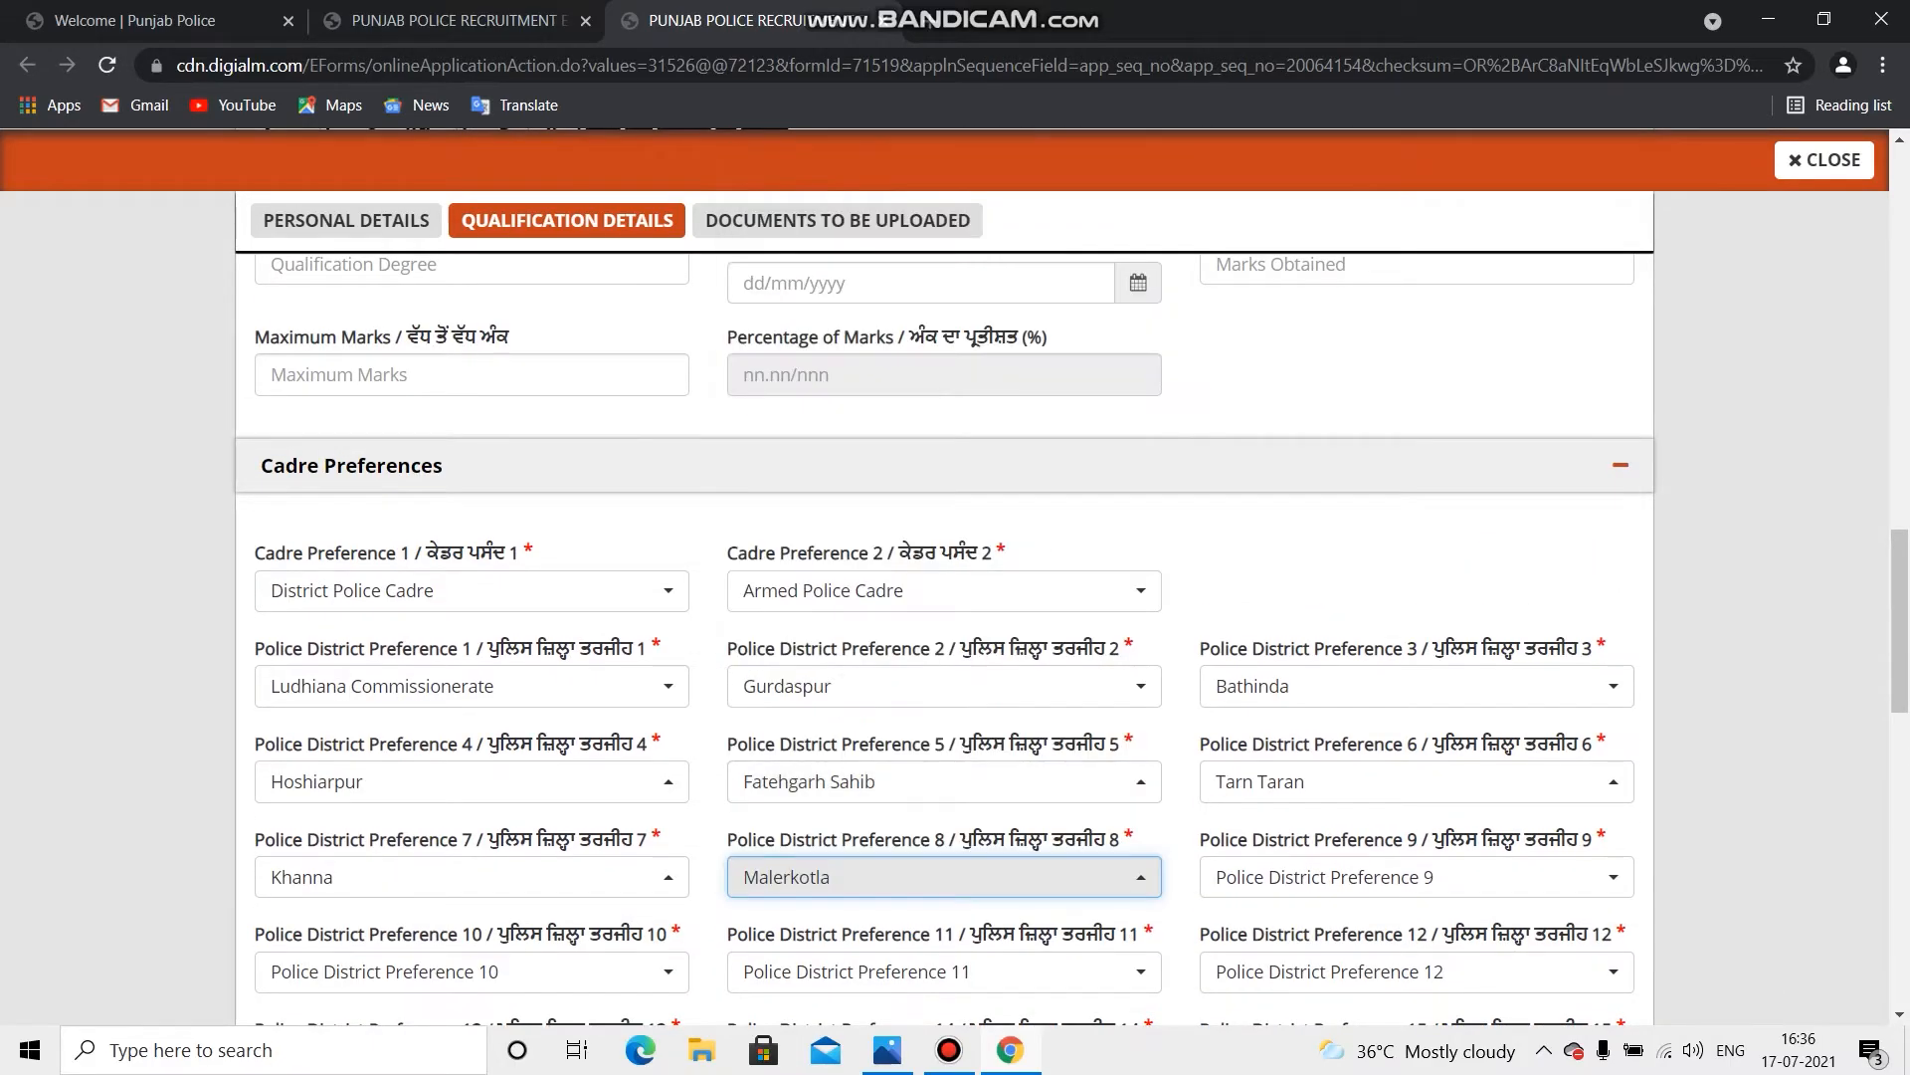
left_click(1412, 877)
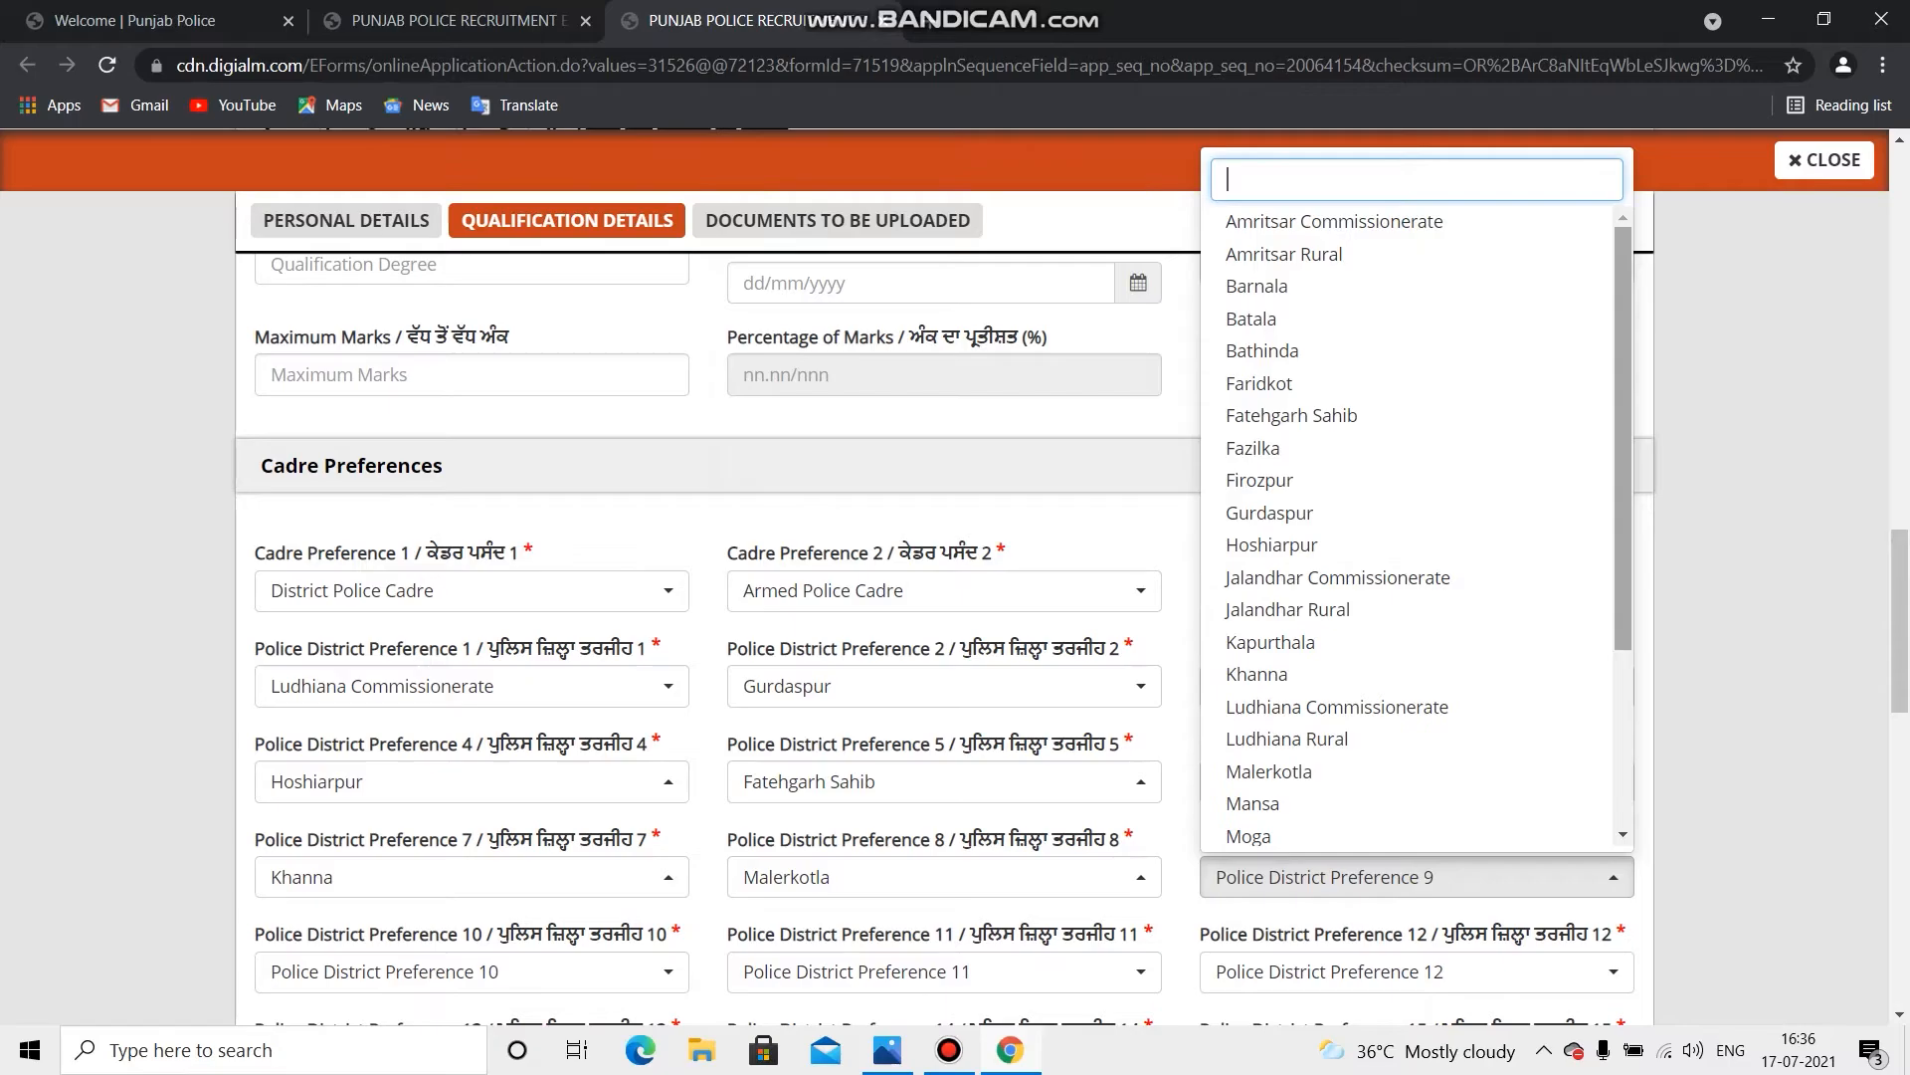
scroll(1413, 597, "down", 3)
left_click(1296, 796)
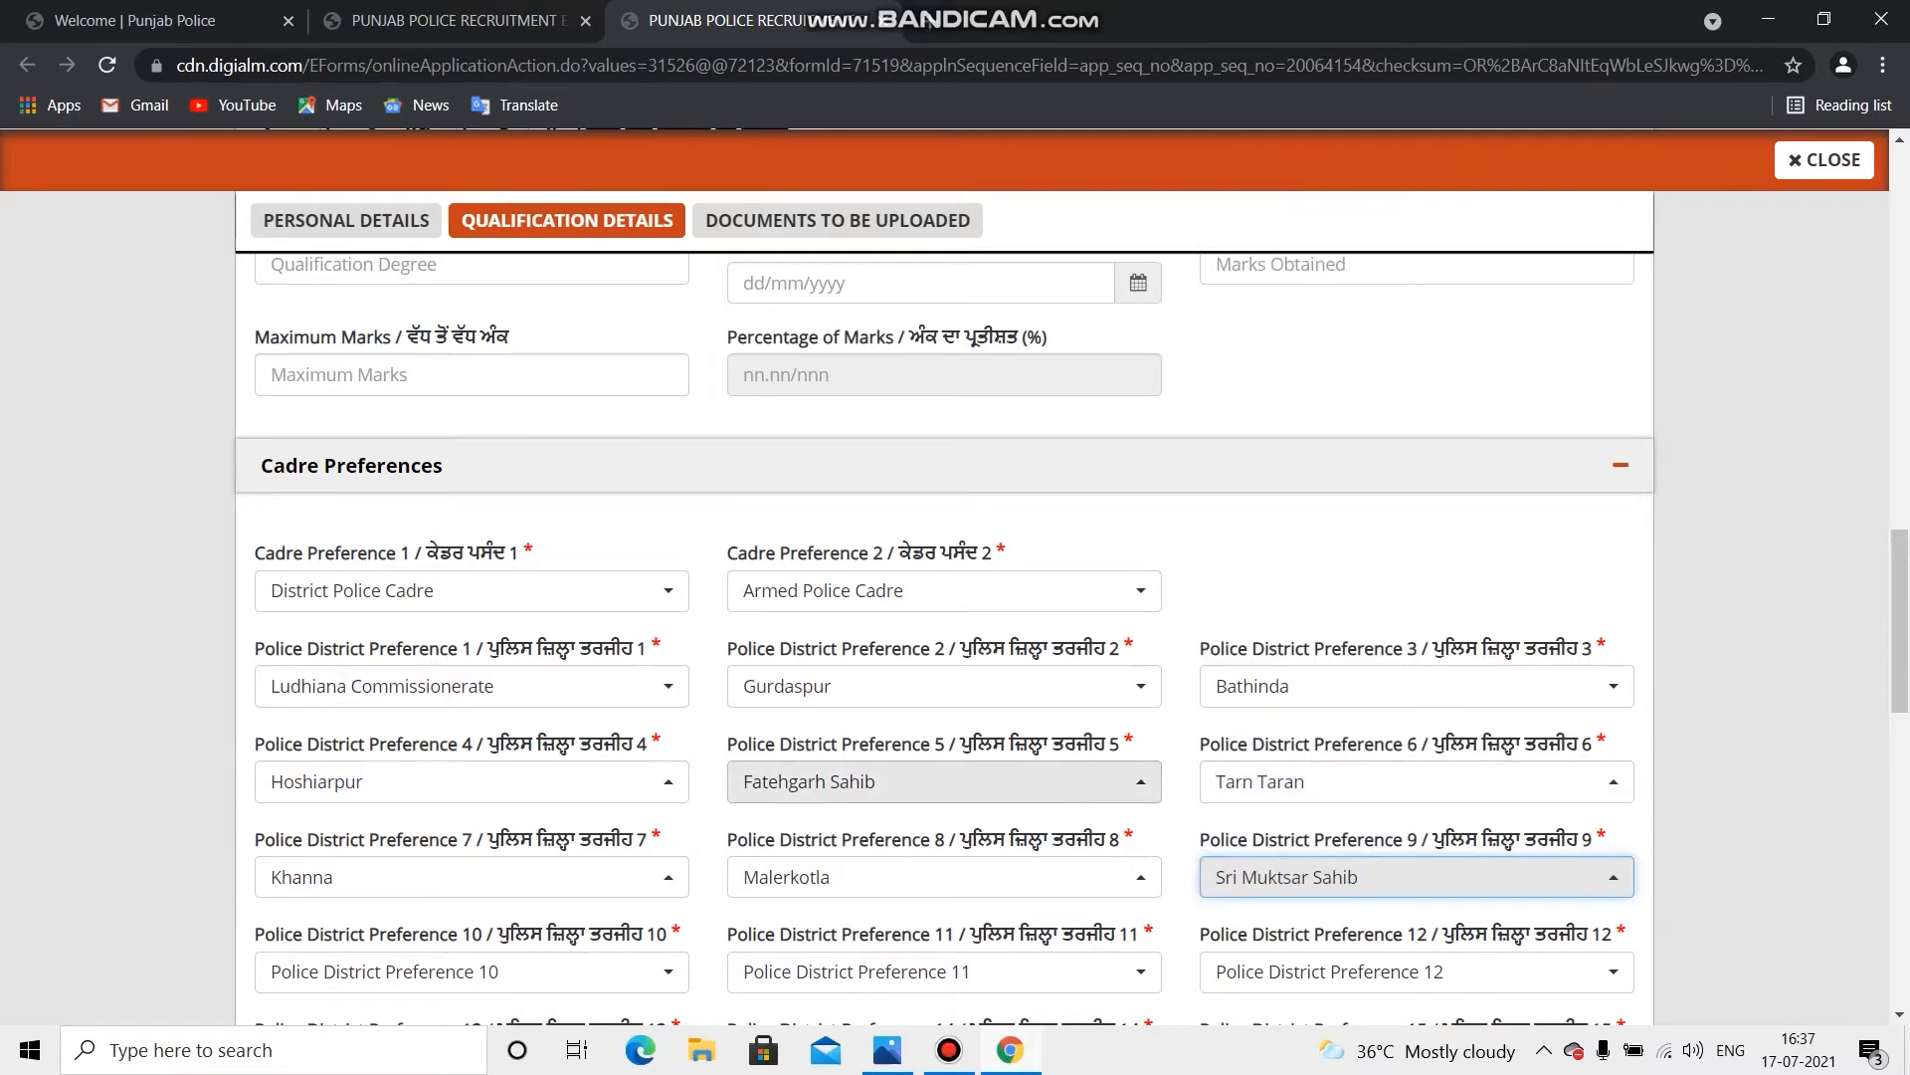
scroll(946, 597, "down", 5)
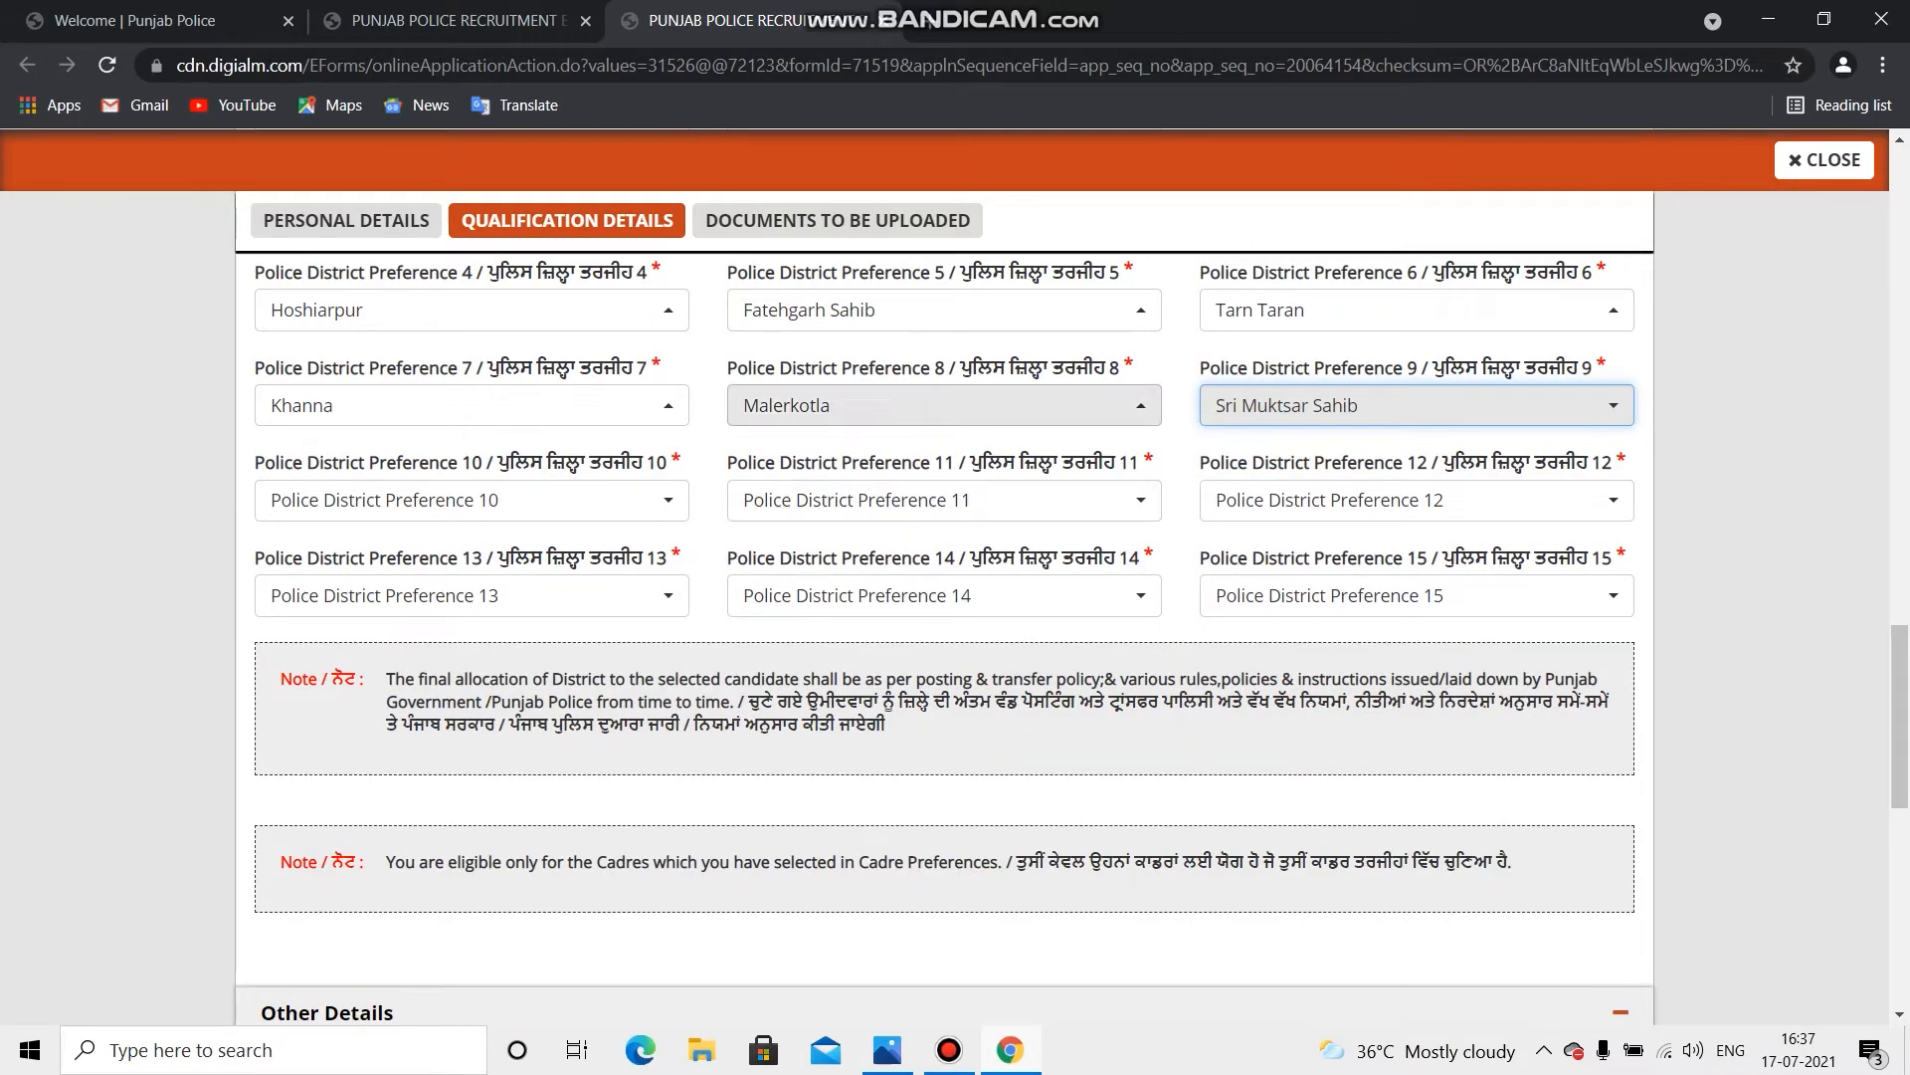
Step: Set district preferences 10–12 to Amritsar Commissionerate, Amritsar Rural and Patiala
left_click(468, 500)
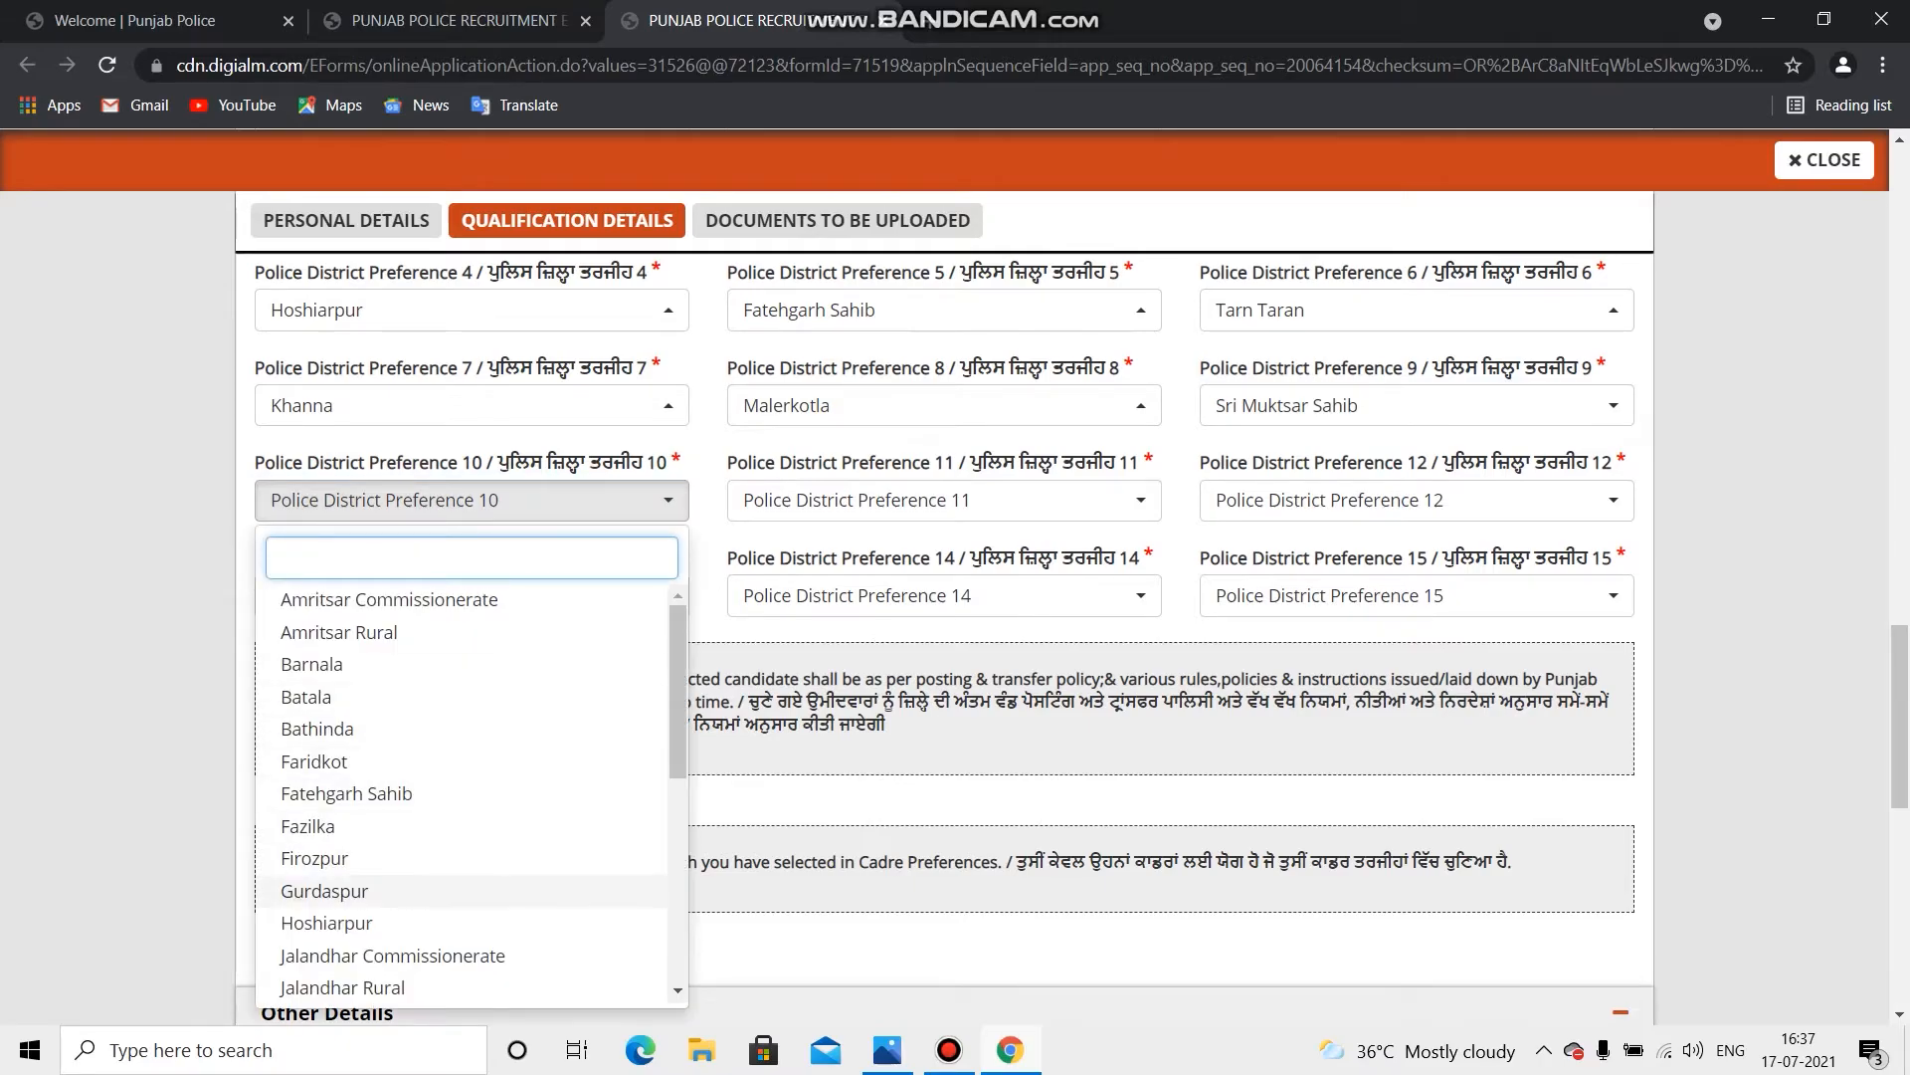
left_click(468, 600)
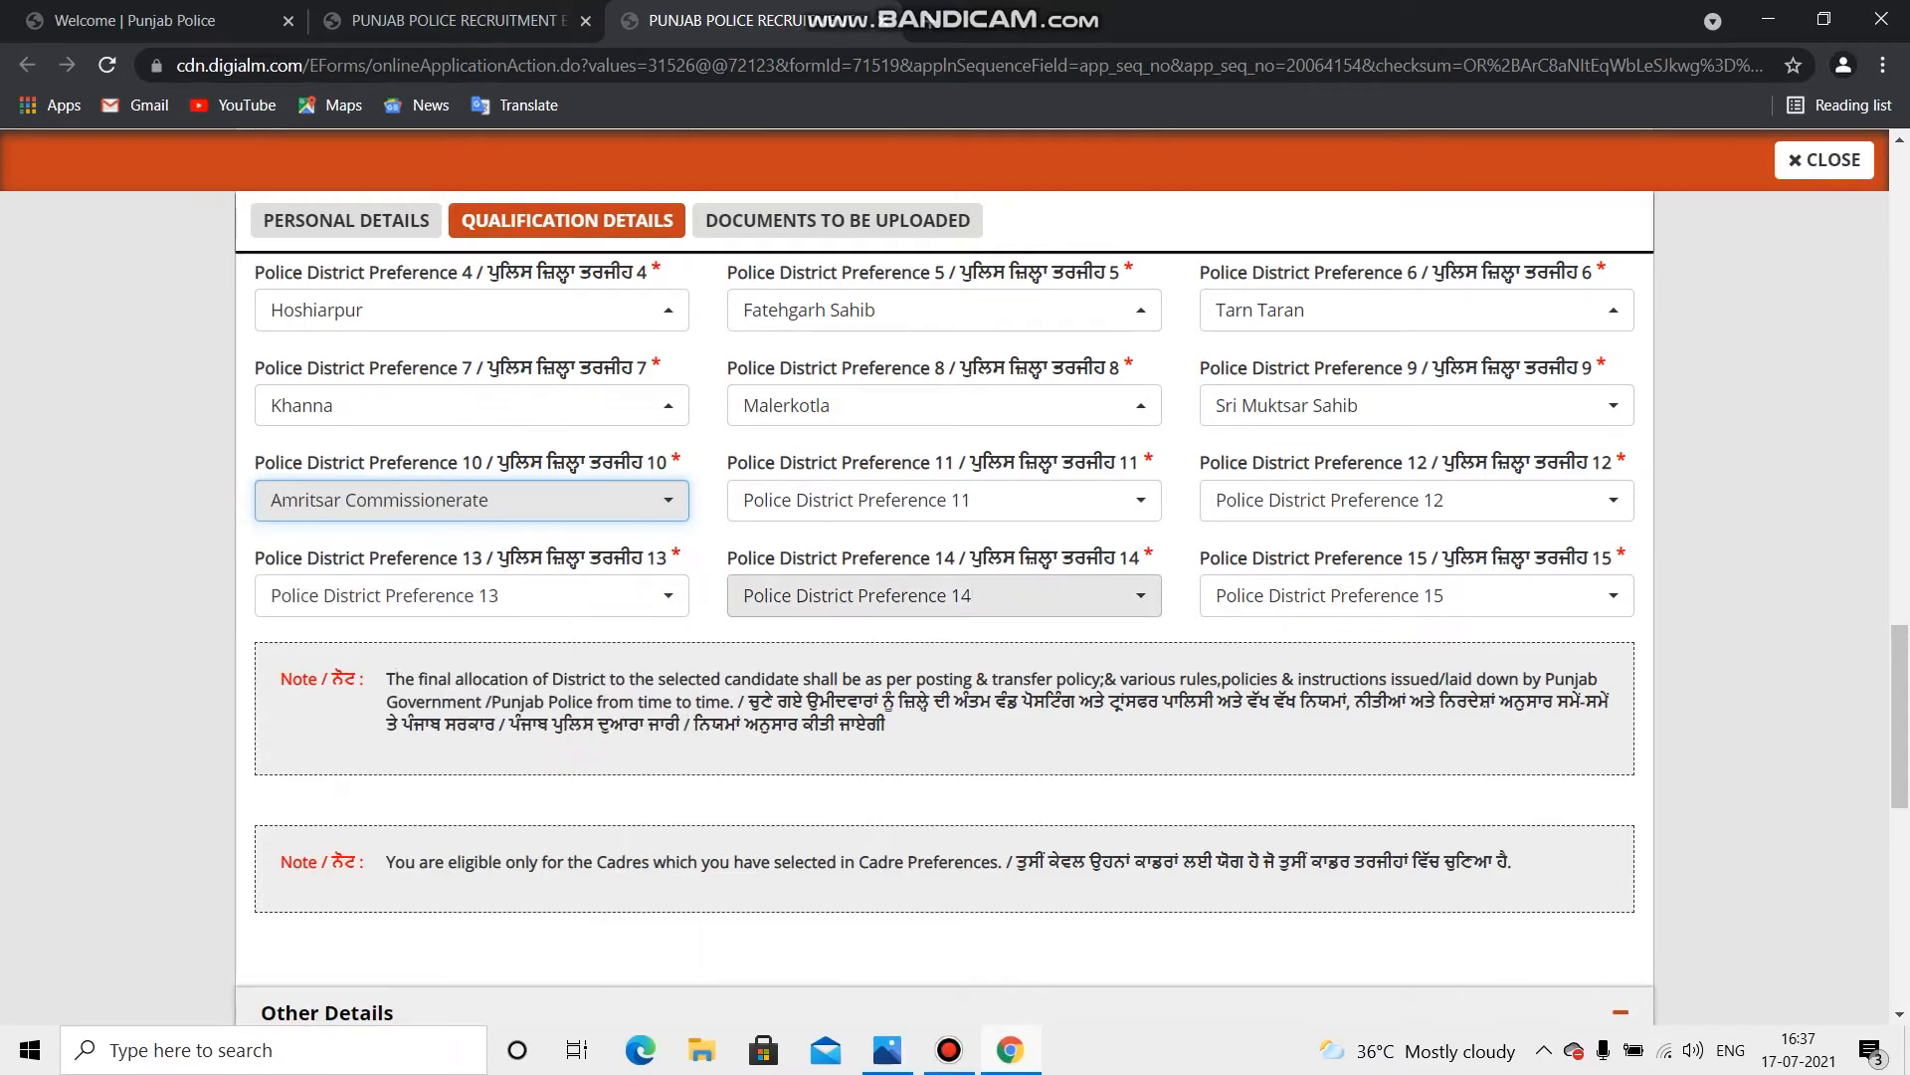
left_click(943, 499)
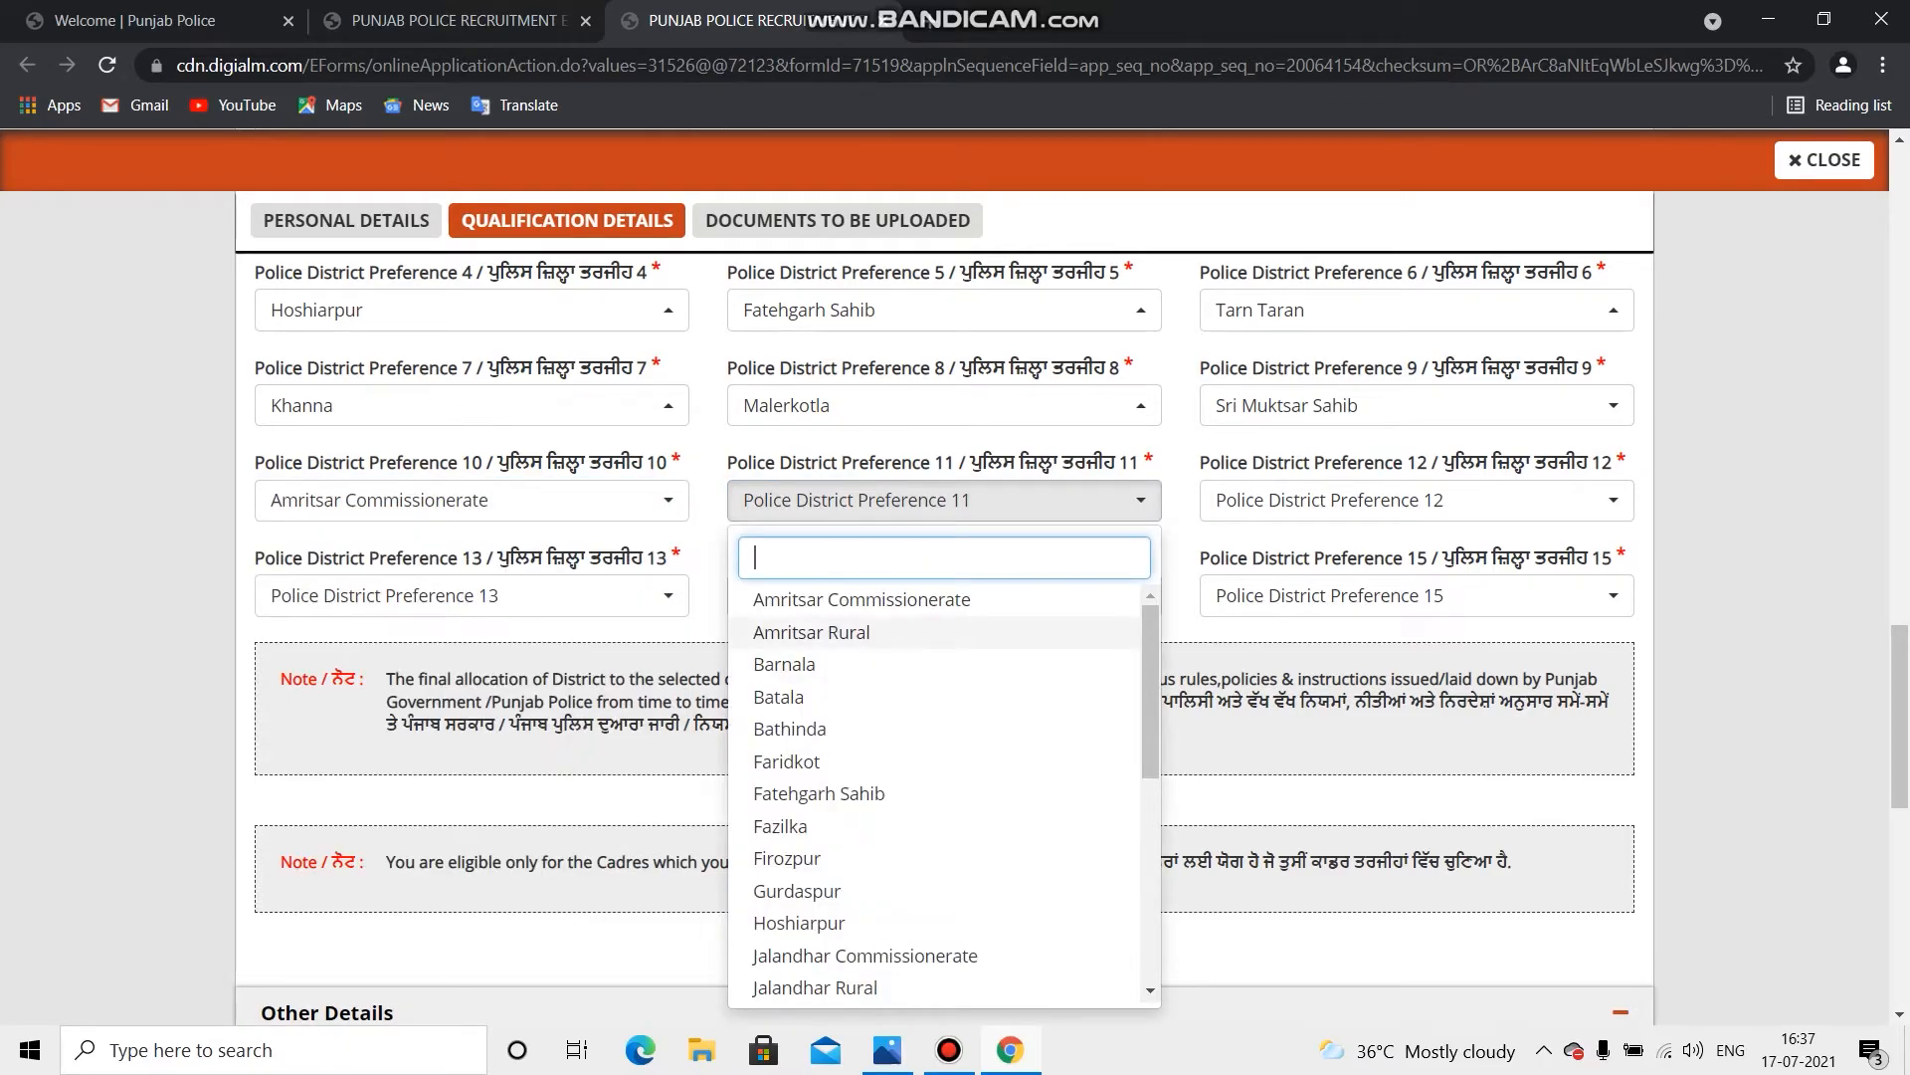
left_click(935, 627)
left_click(1413, 499)
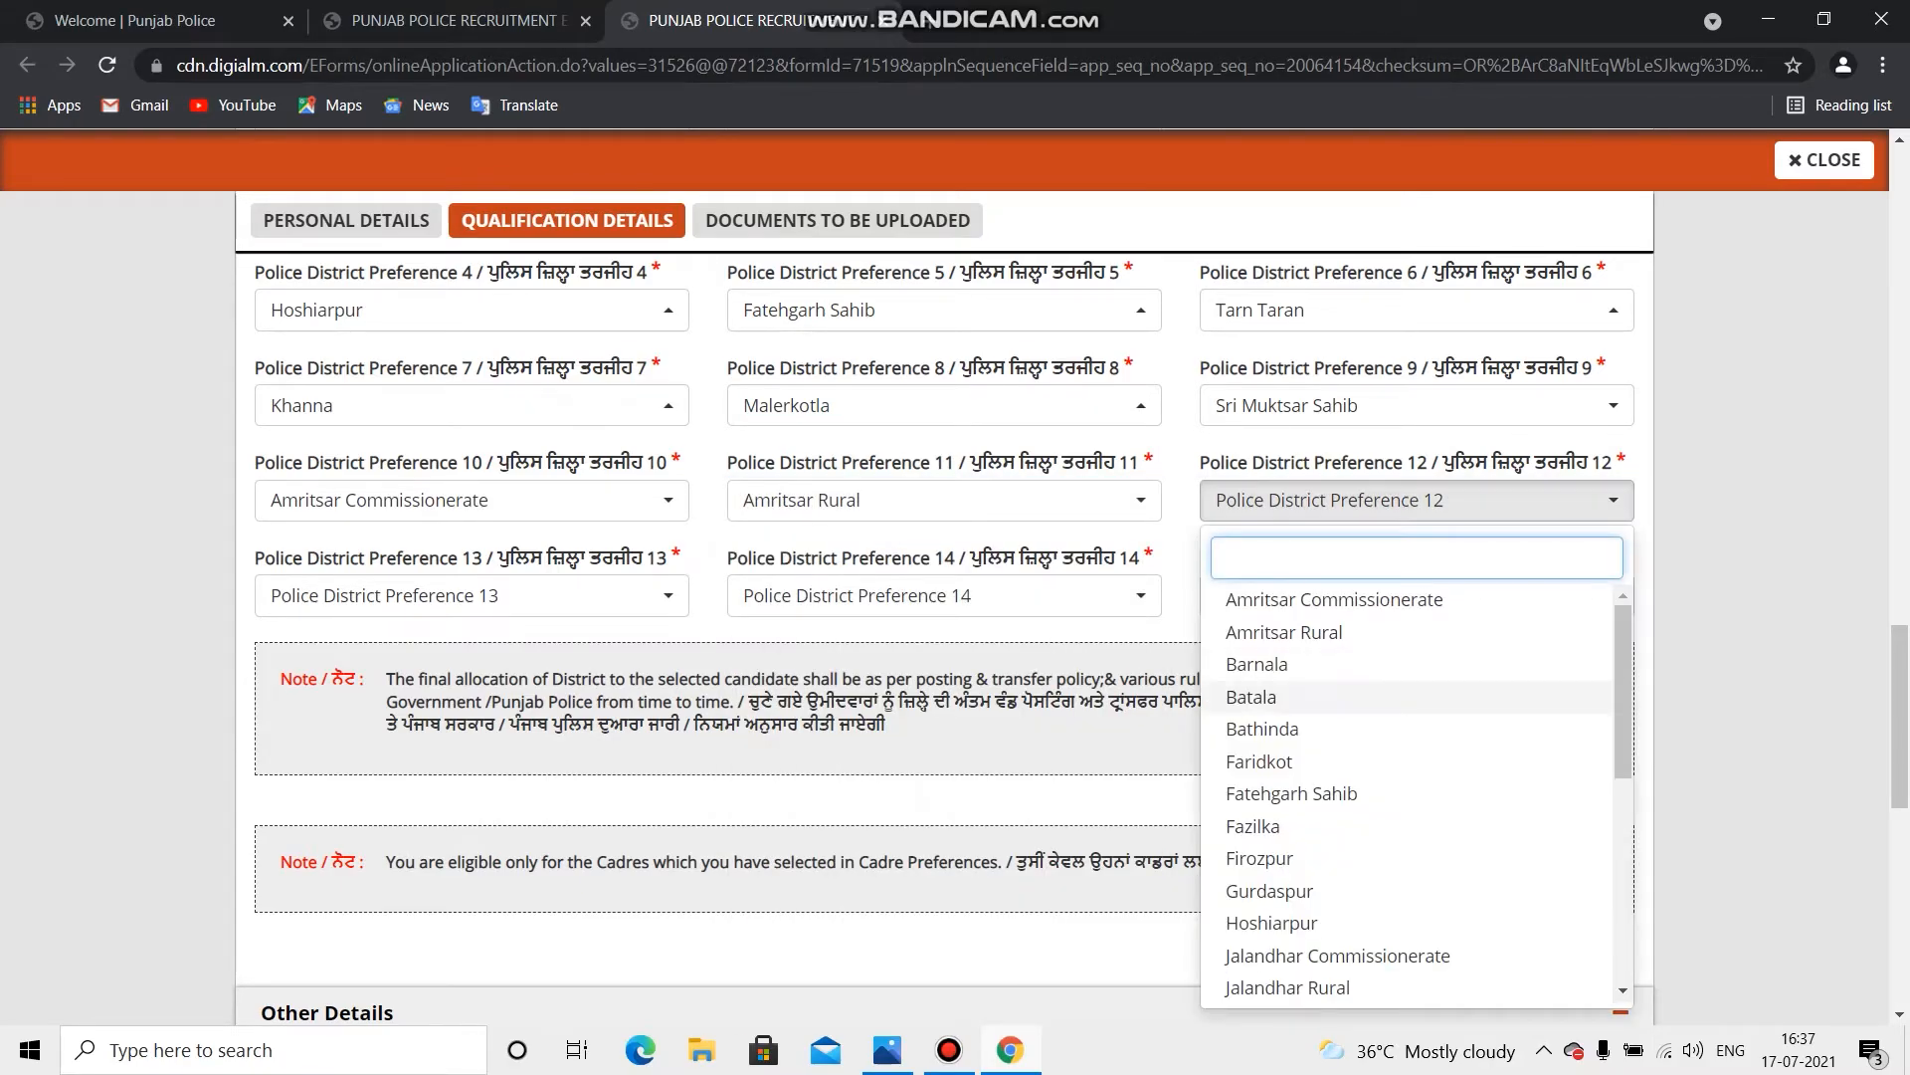
scroll(1293, 791, "down", 5)
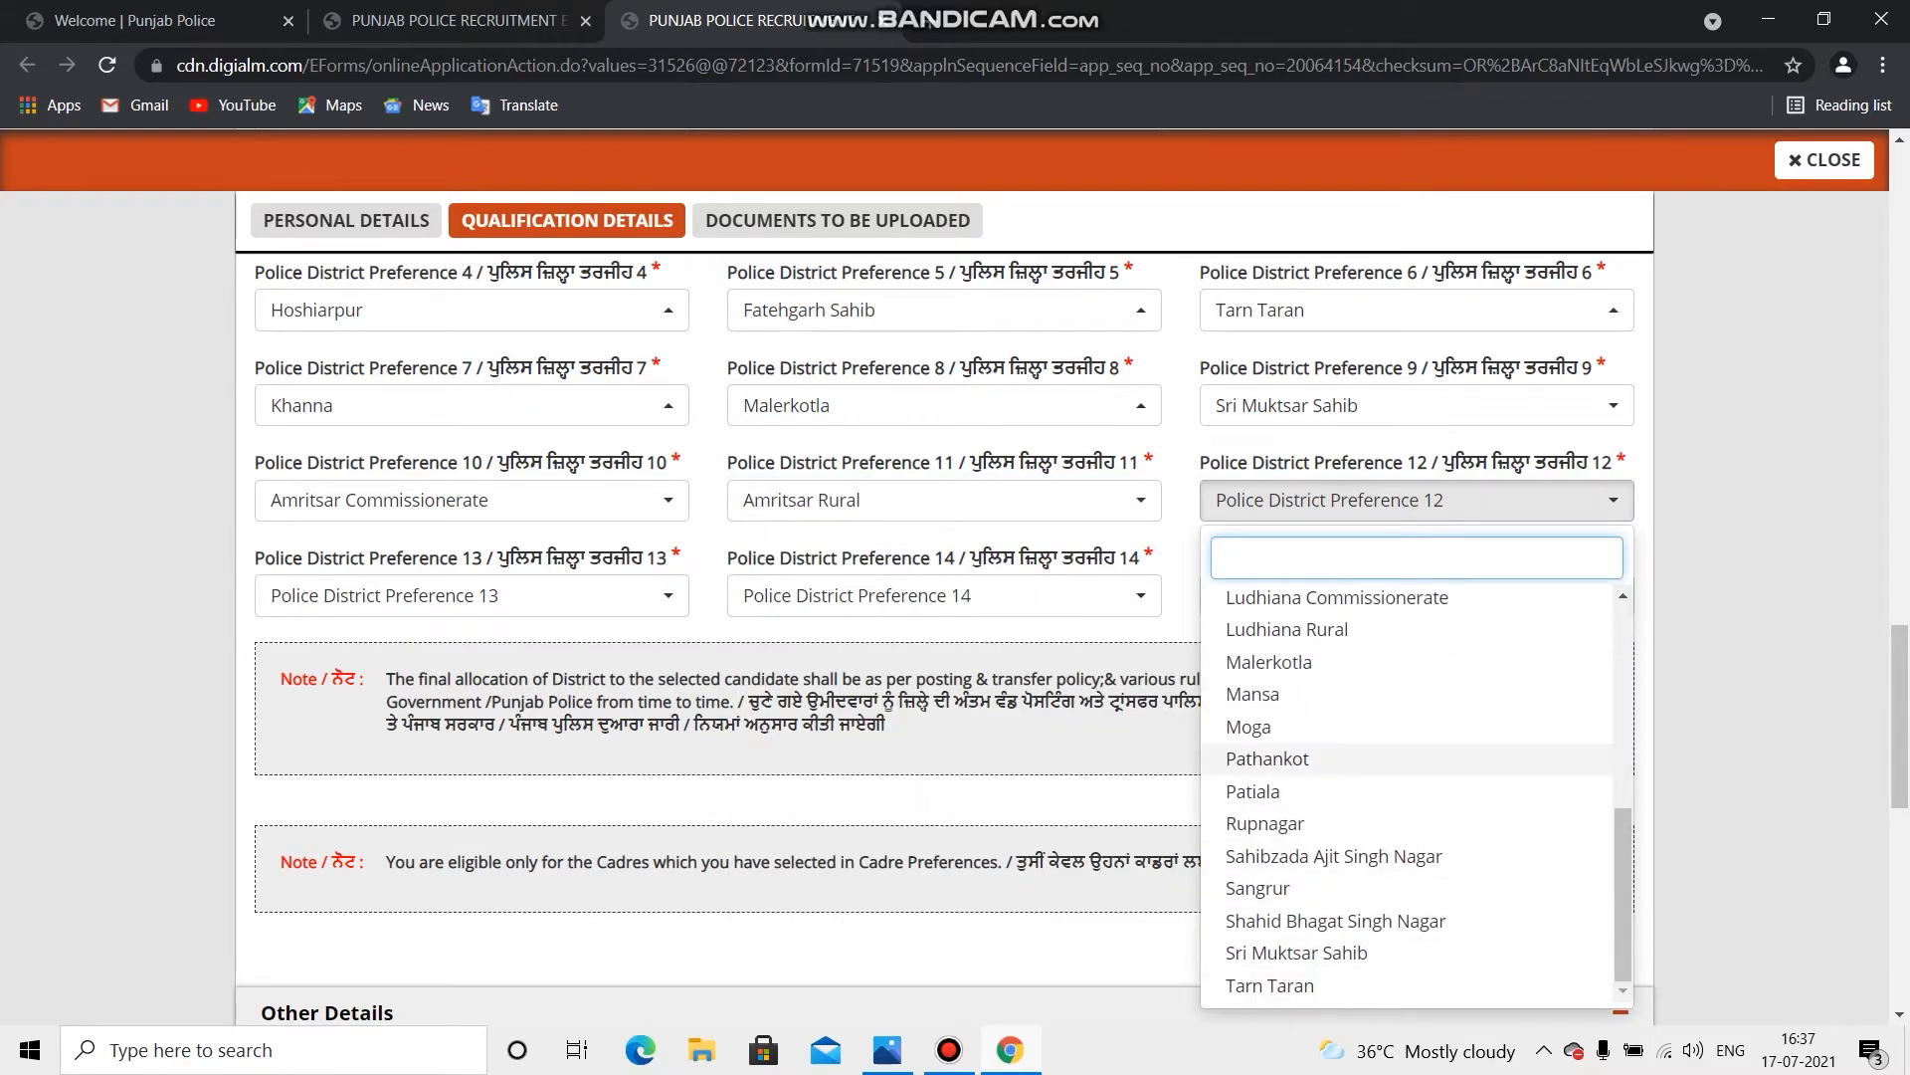
left_click(1293, 791)
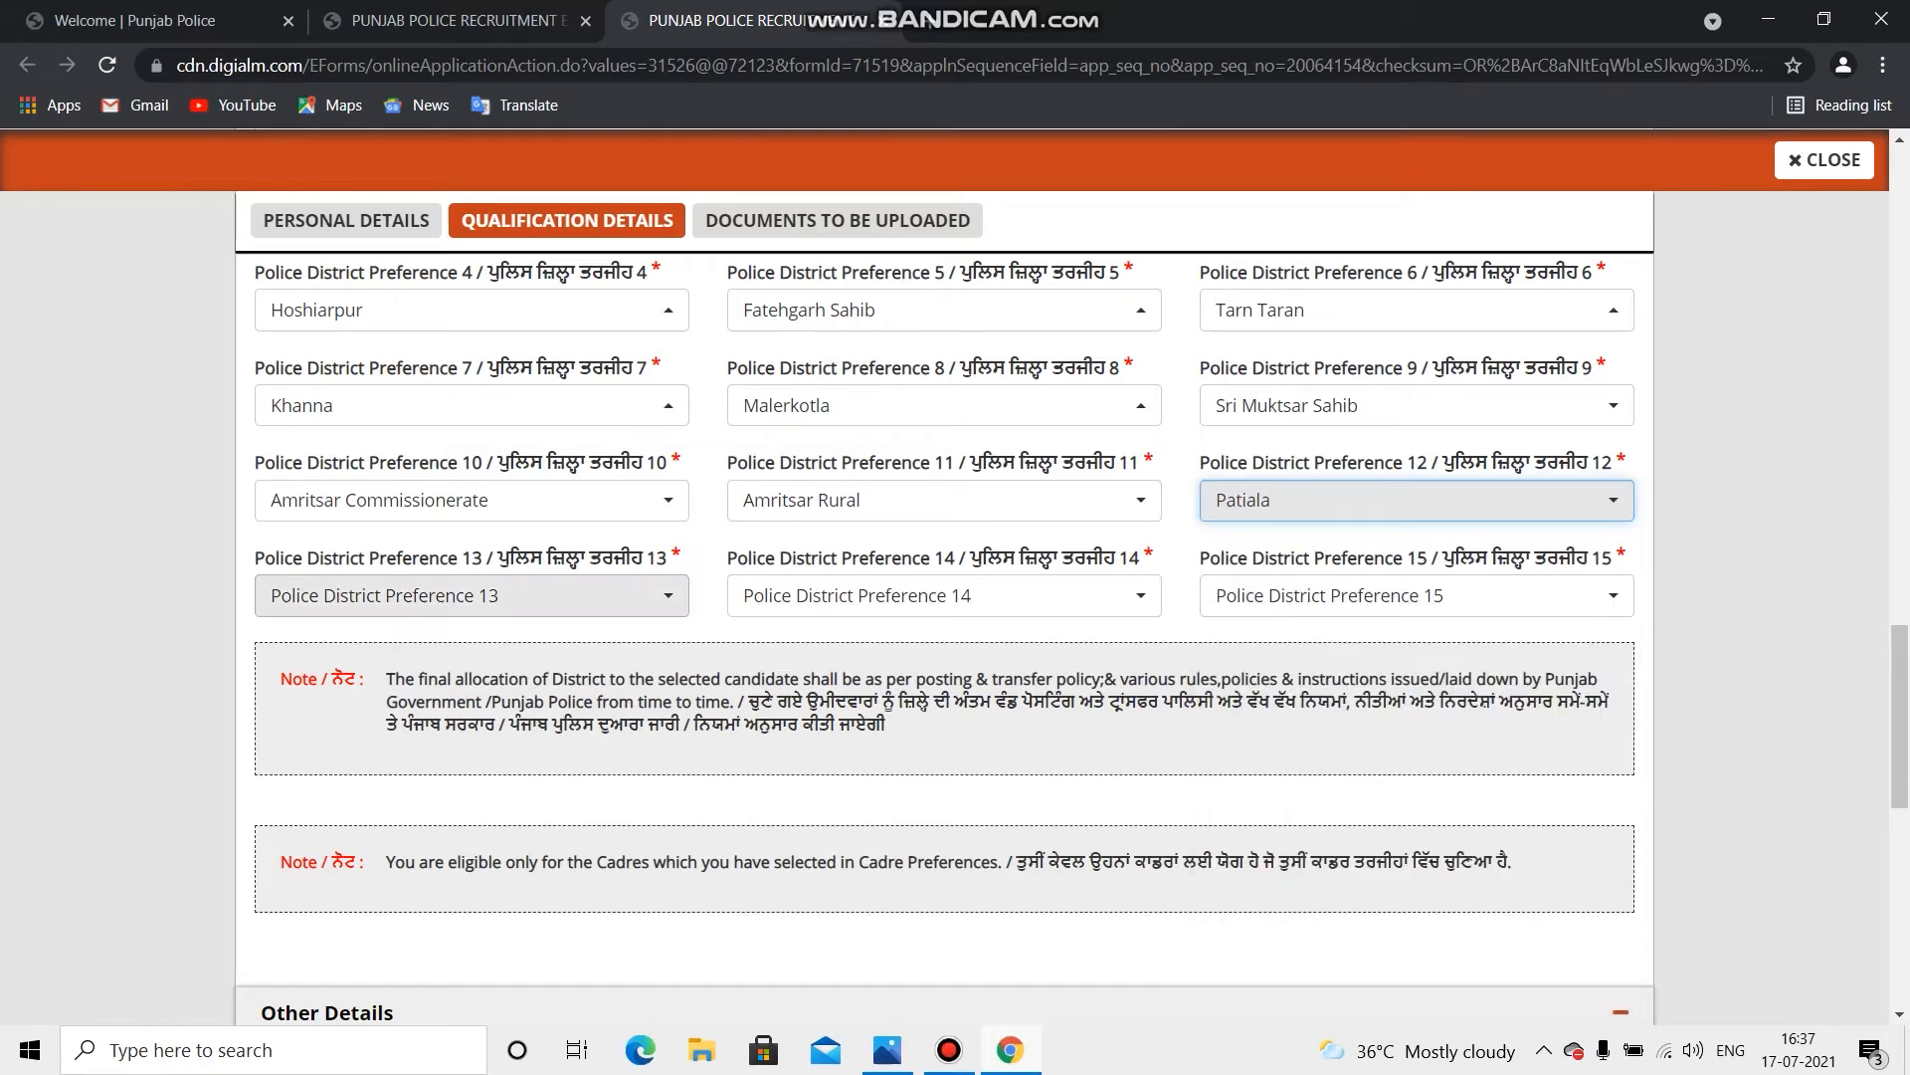
Step: Set district preferences 13–15 to Mansa, Moga and Pathankot
left_click(467, 595)
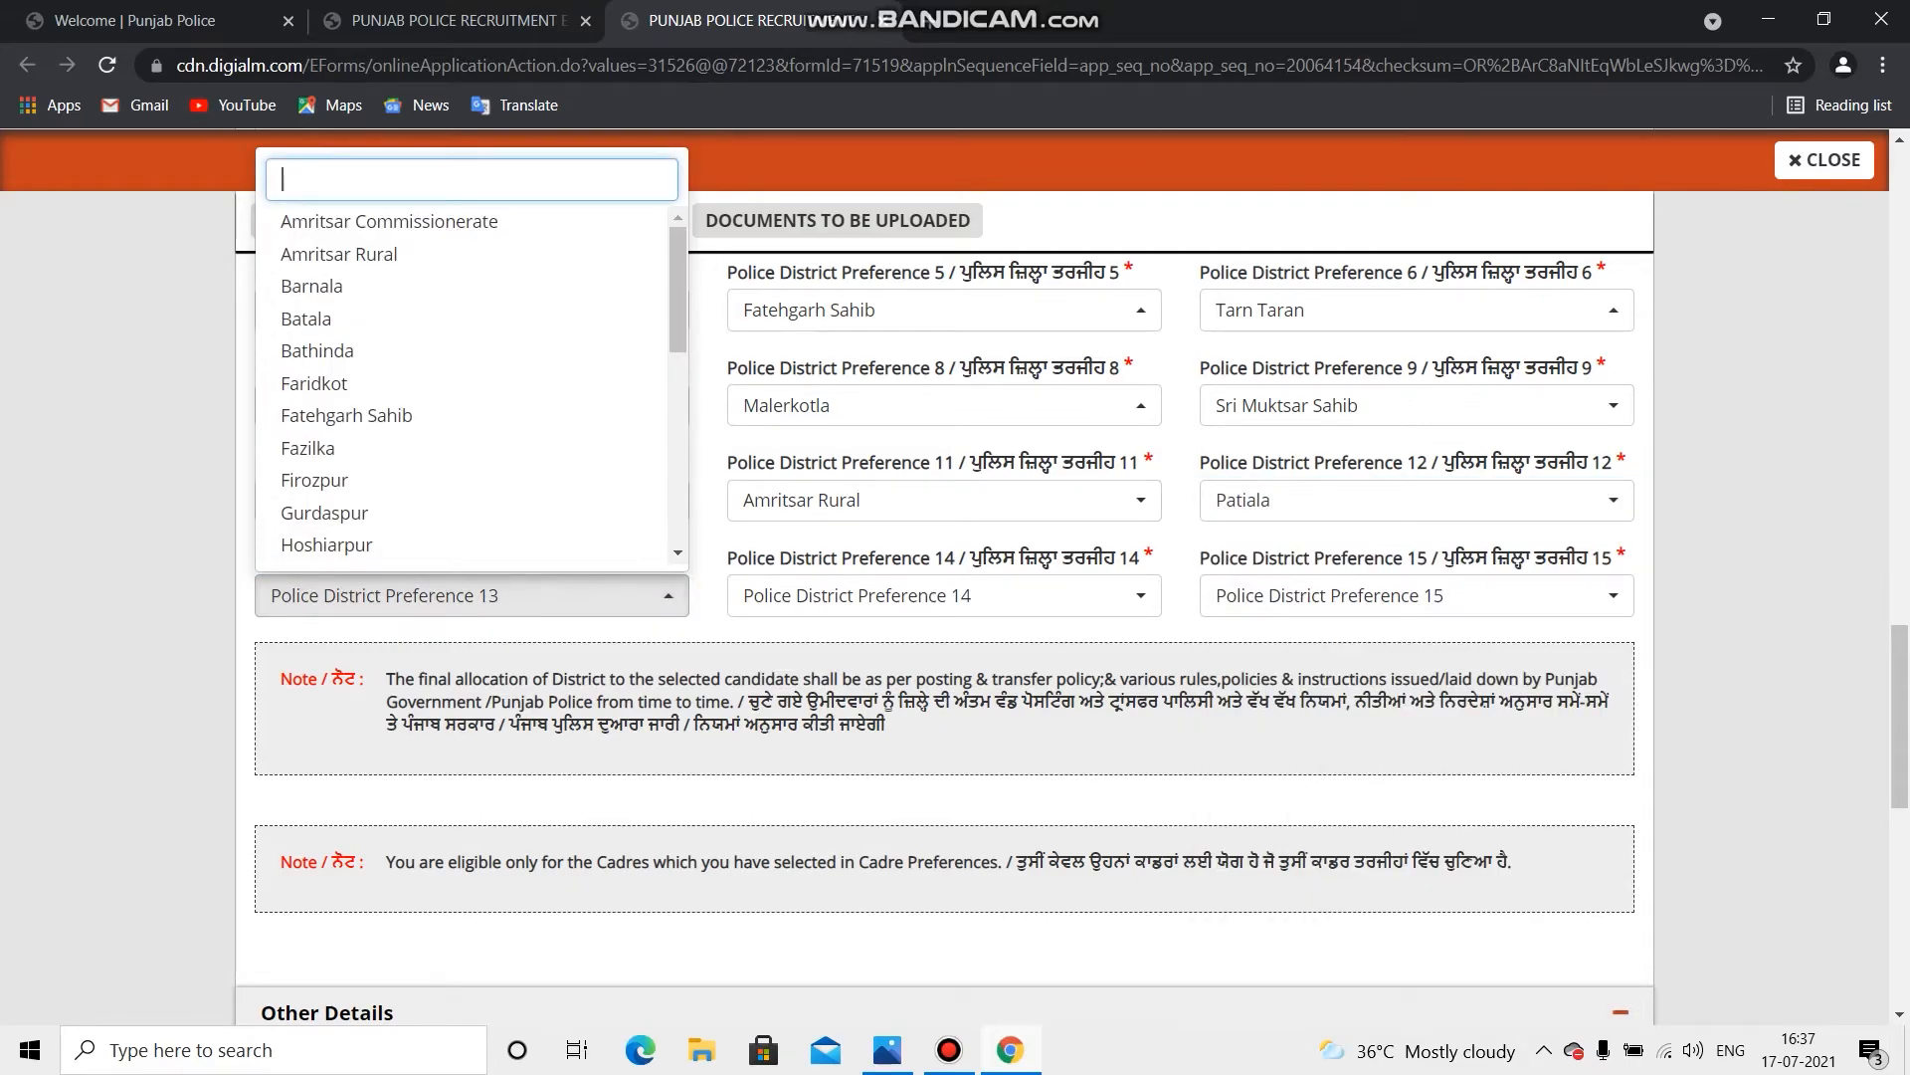
scroll(468, 383, "down", 5)
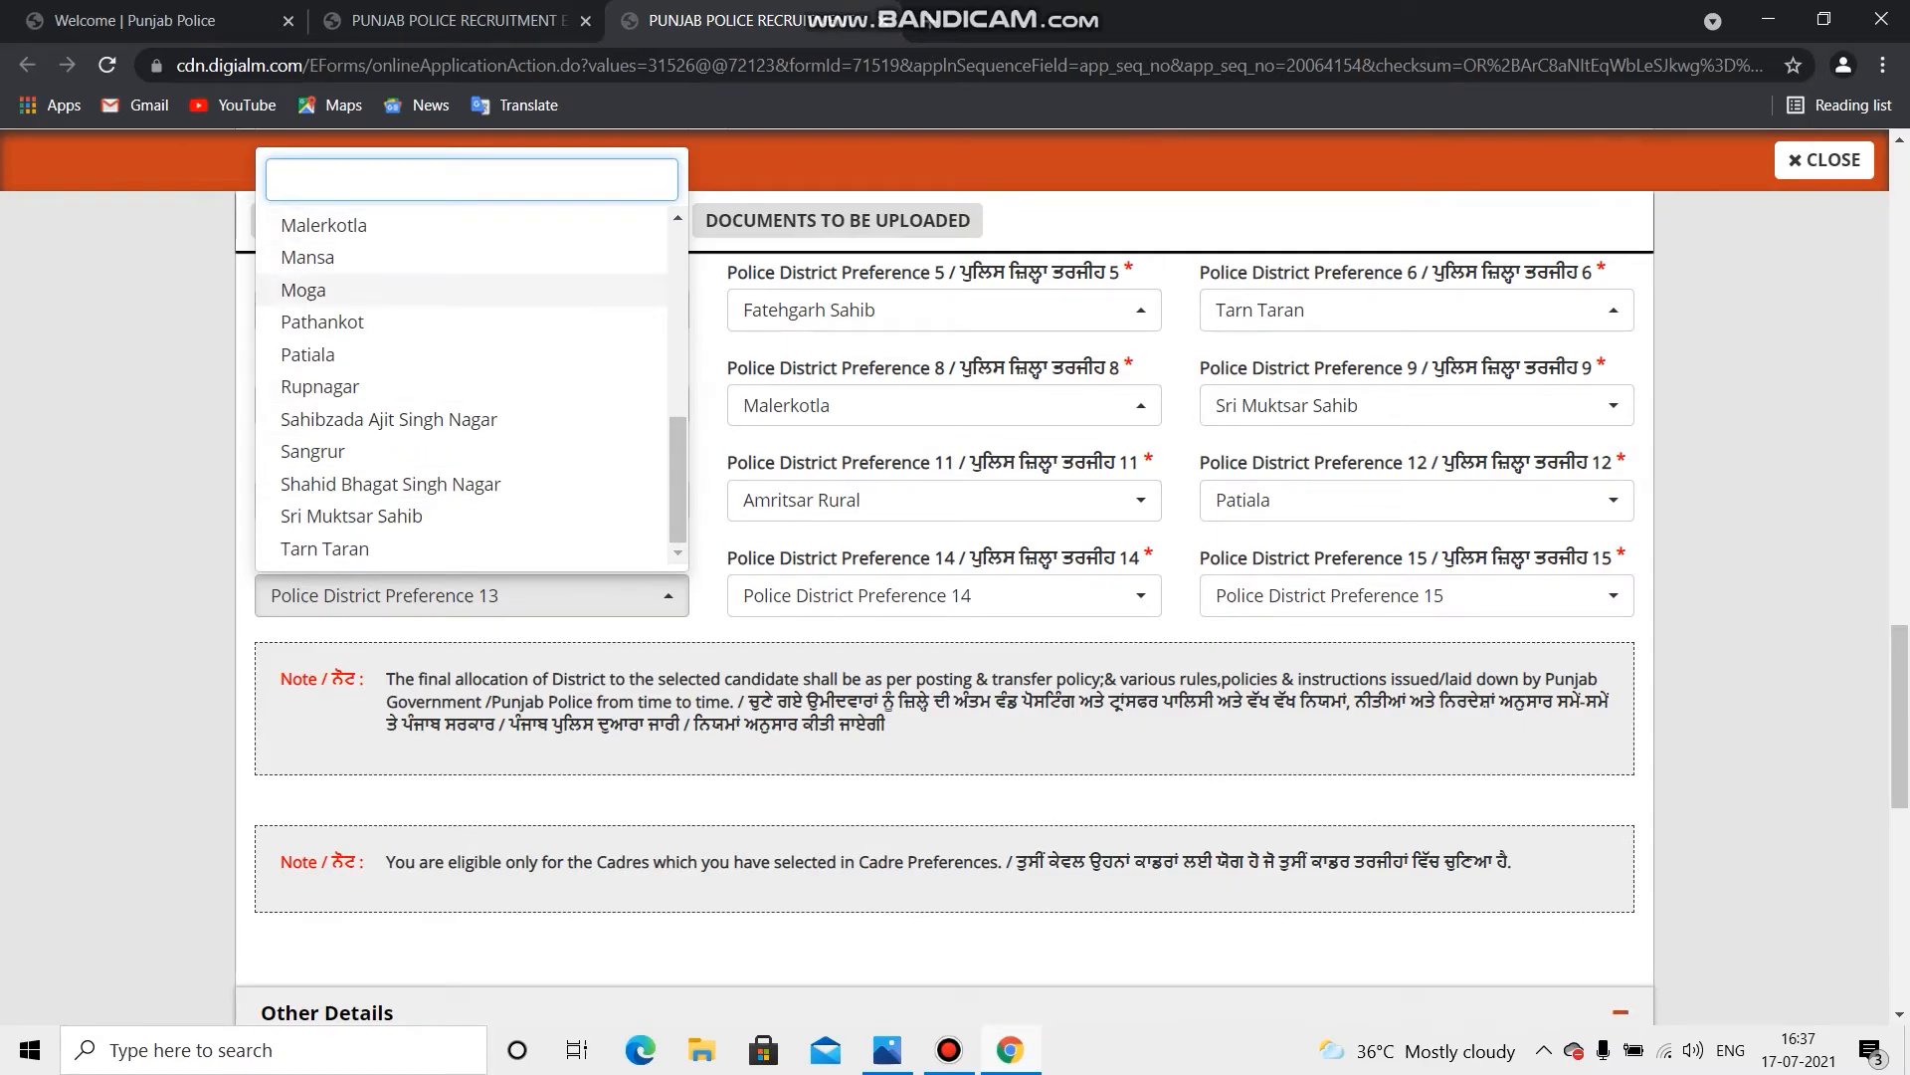
left_click(307, 257)
left_click(896, 595)
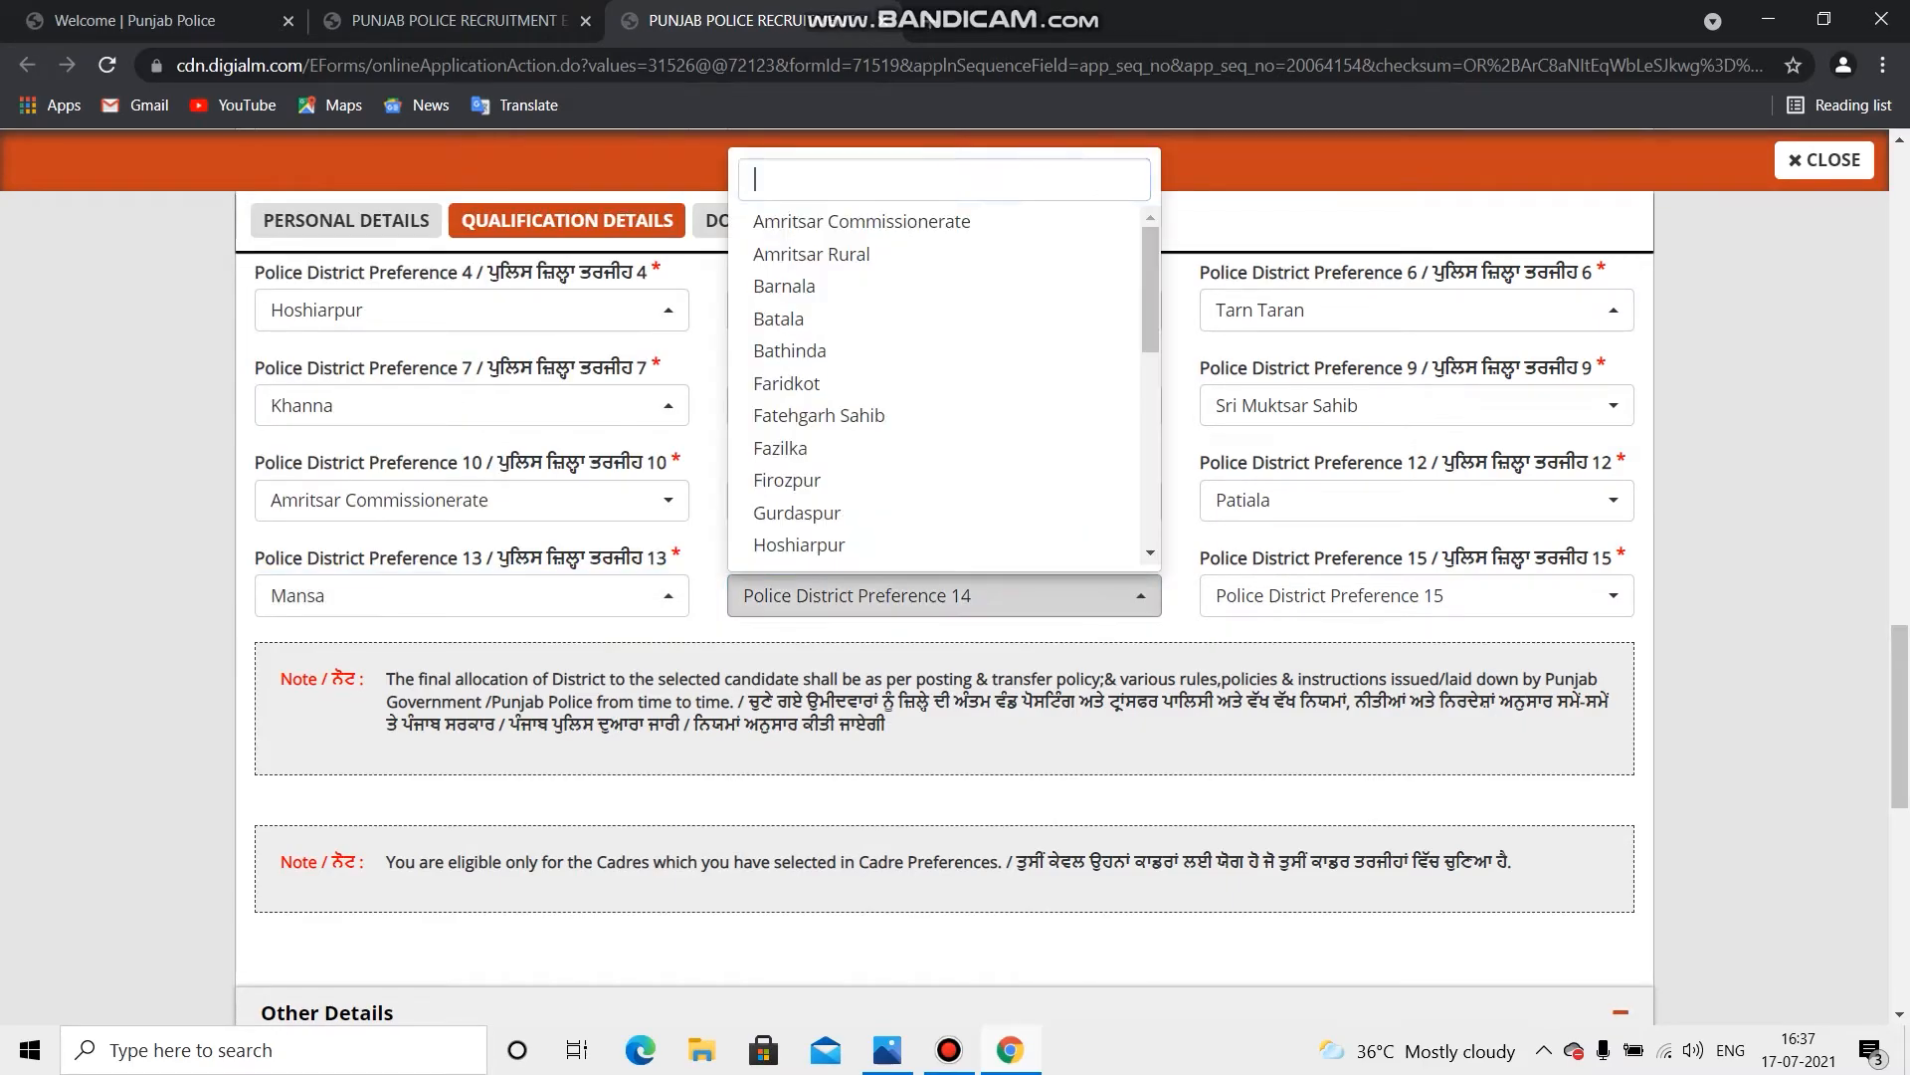
scroll(935, 383, "down", 5)
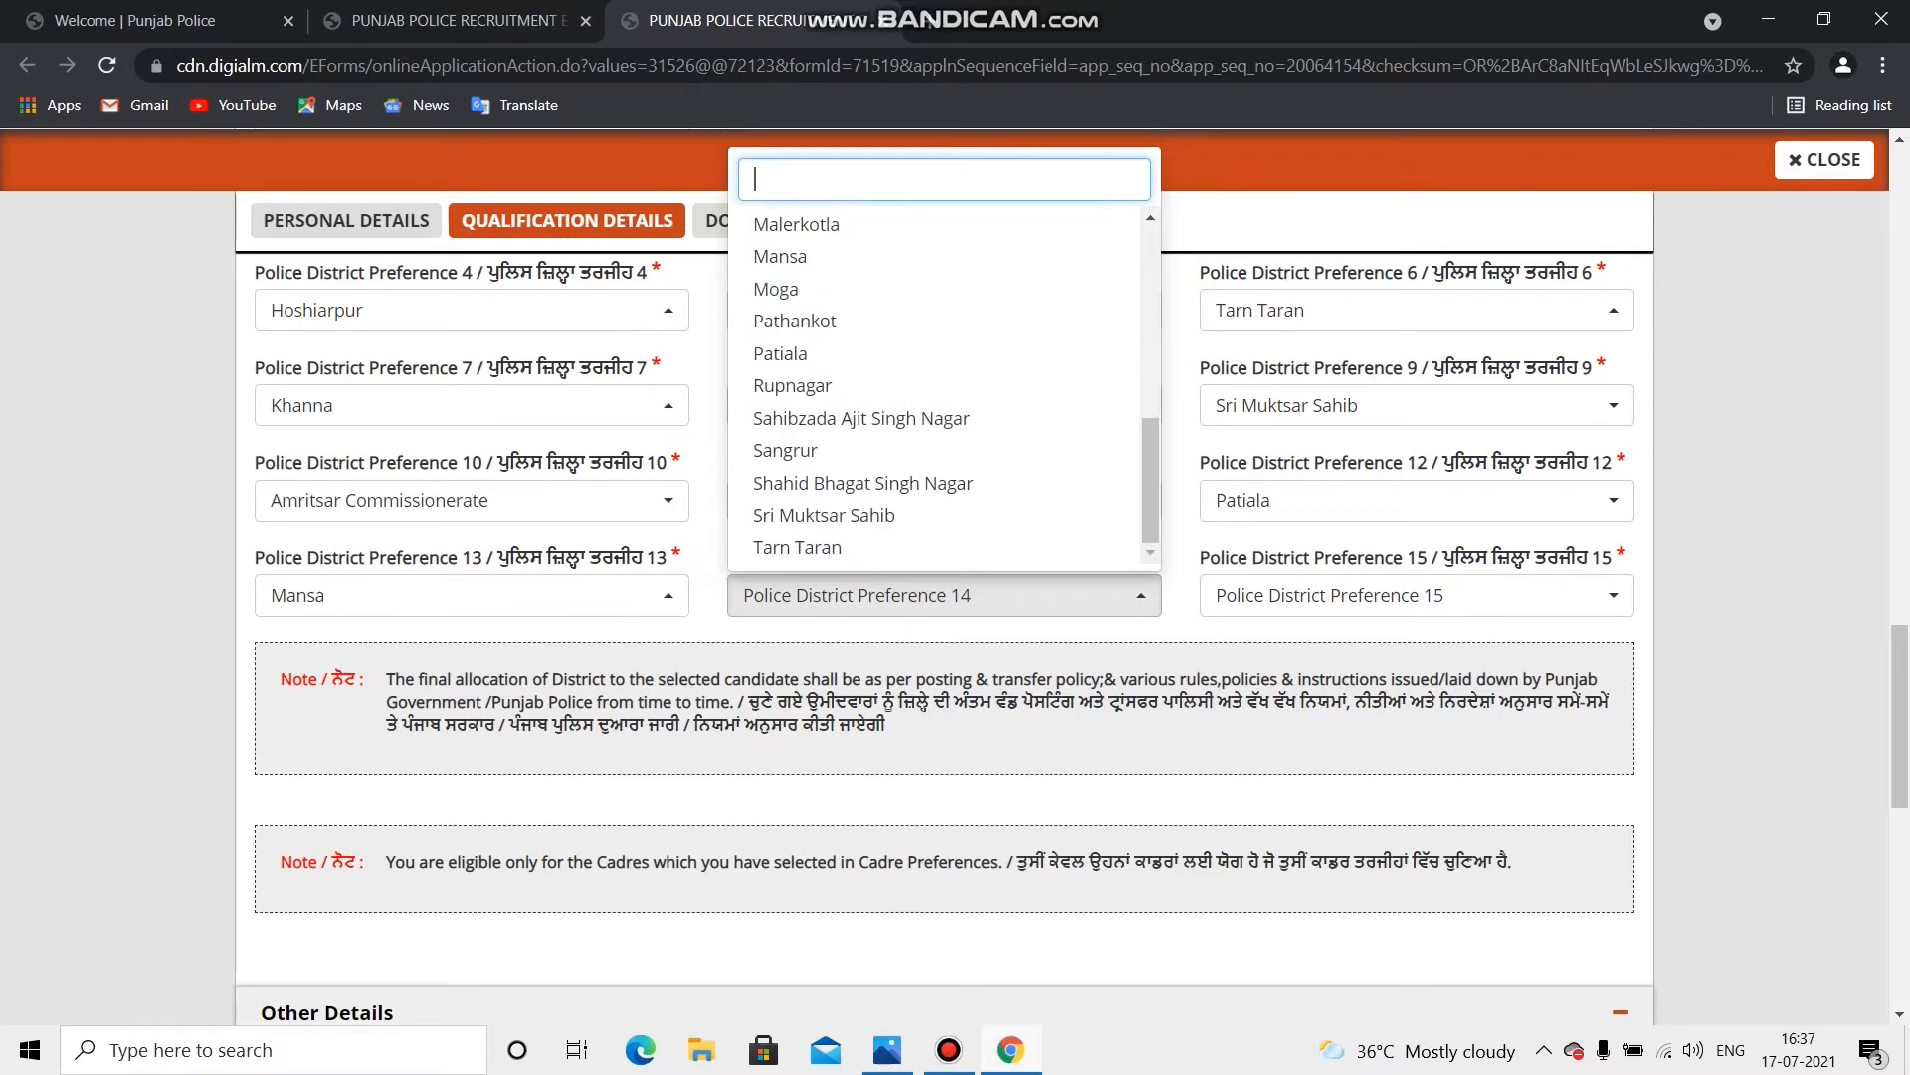
left_click(776, 290)
left_click(1412, 595)
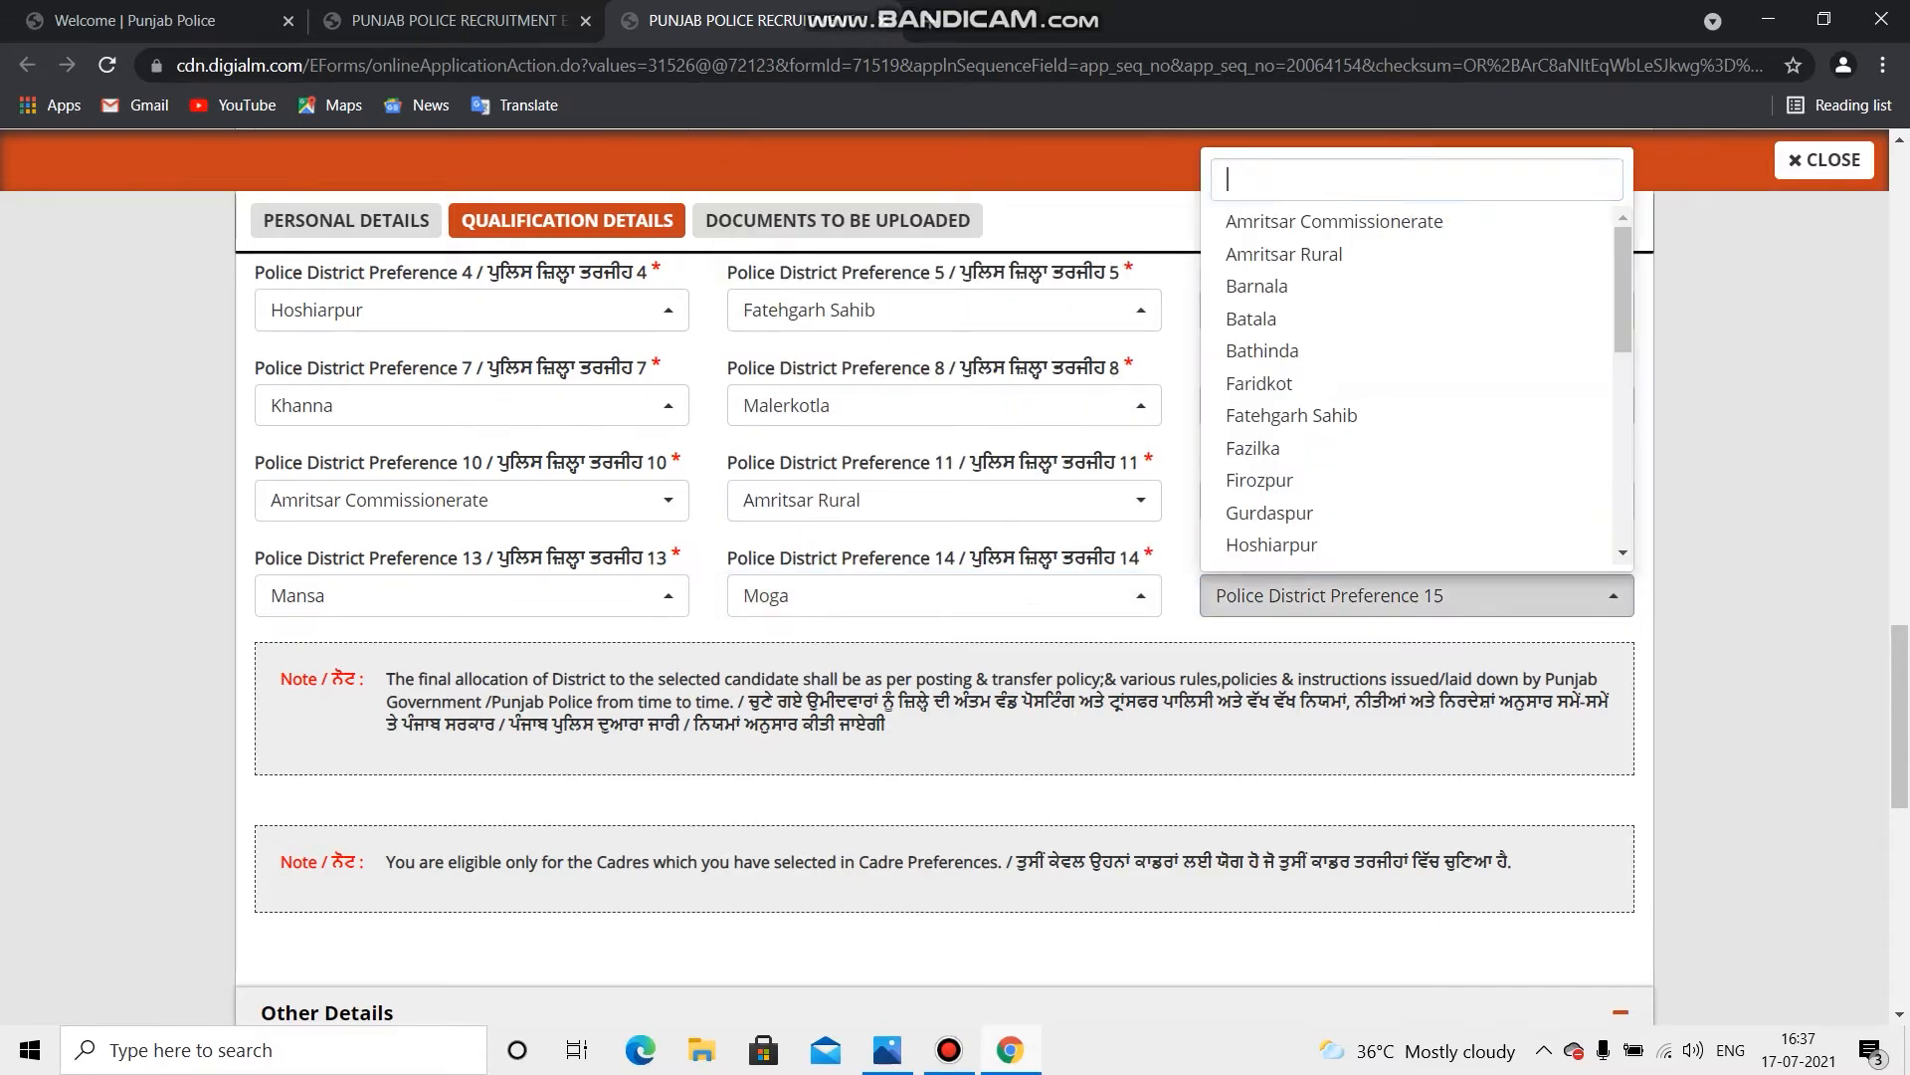
scroll(1393, 448, "down", 5)
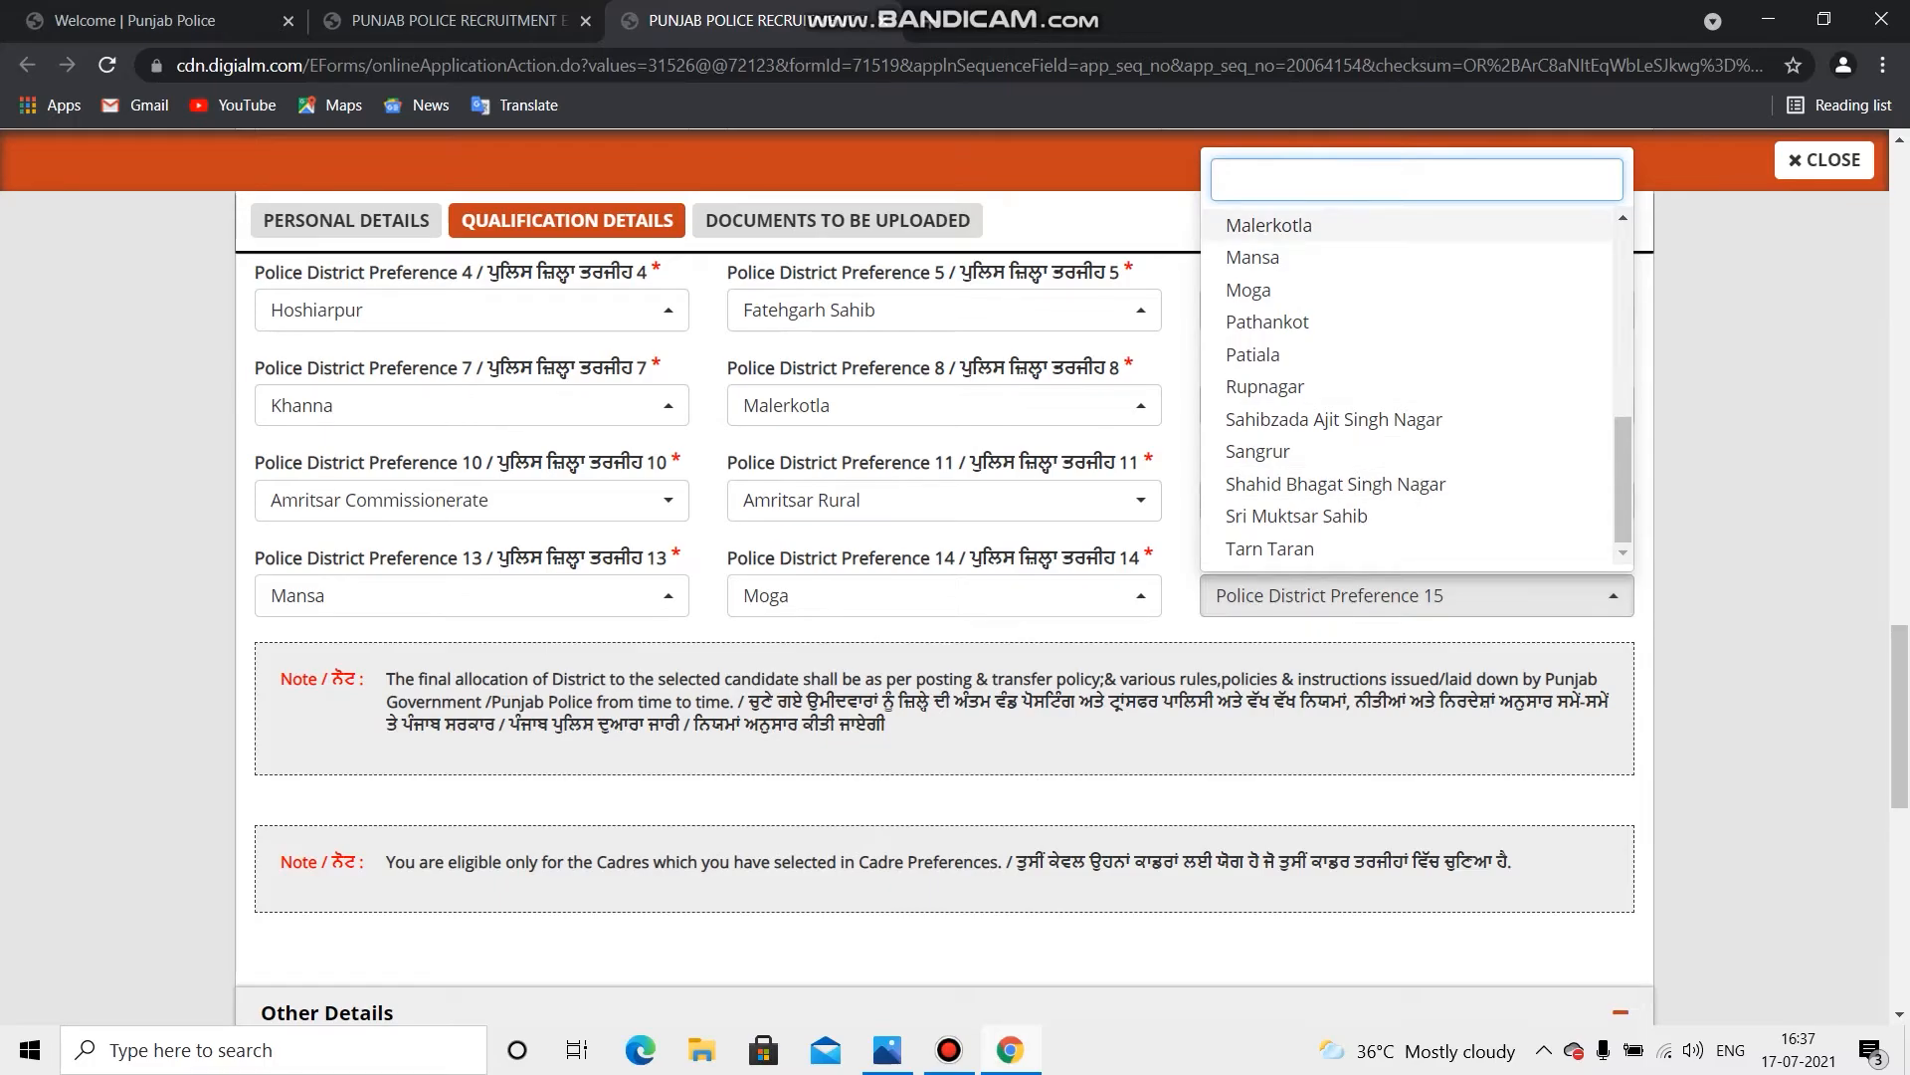
left_click(1268, 321)
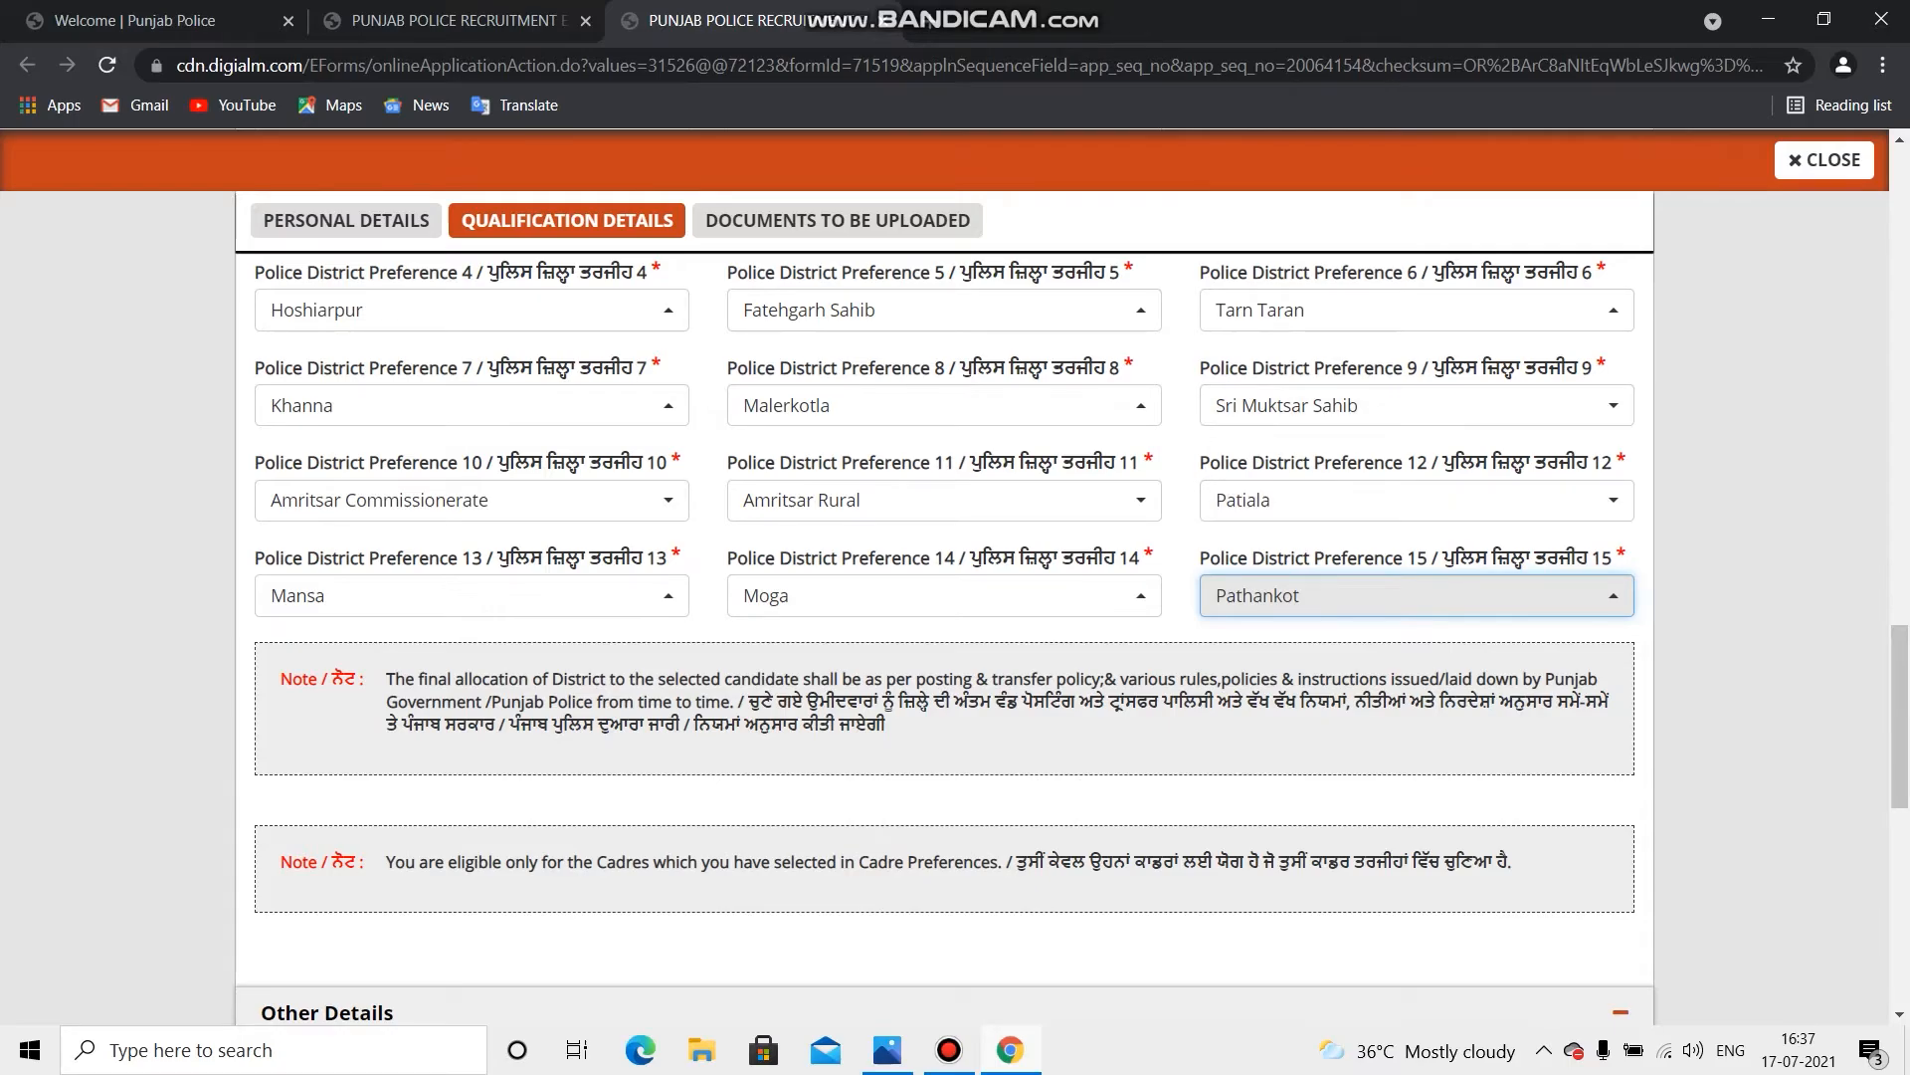
scroll(945, 597, "up", 5)
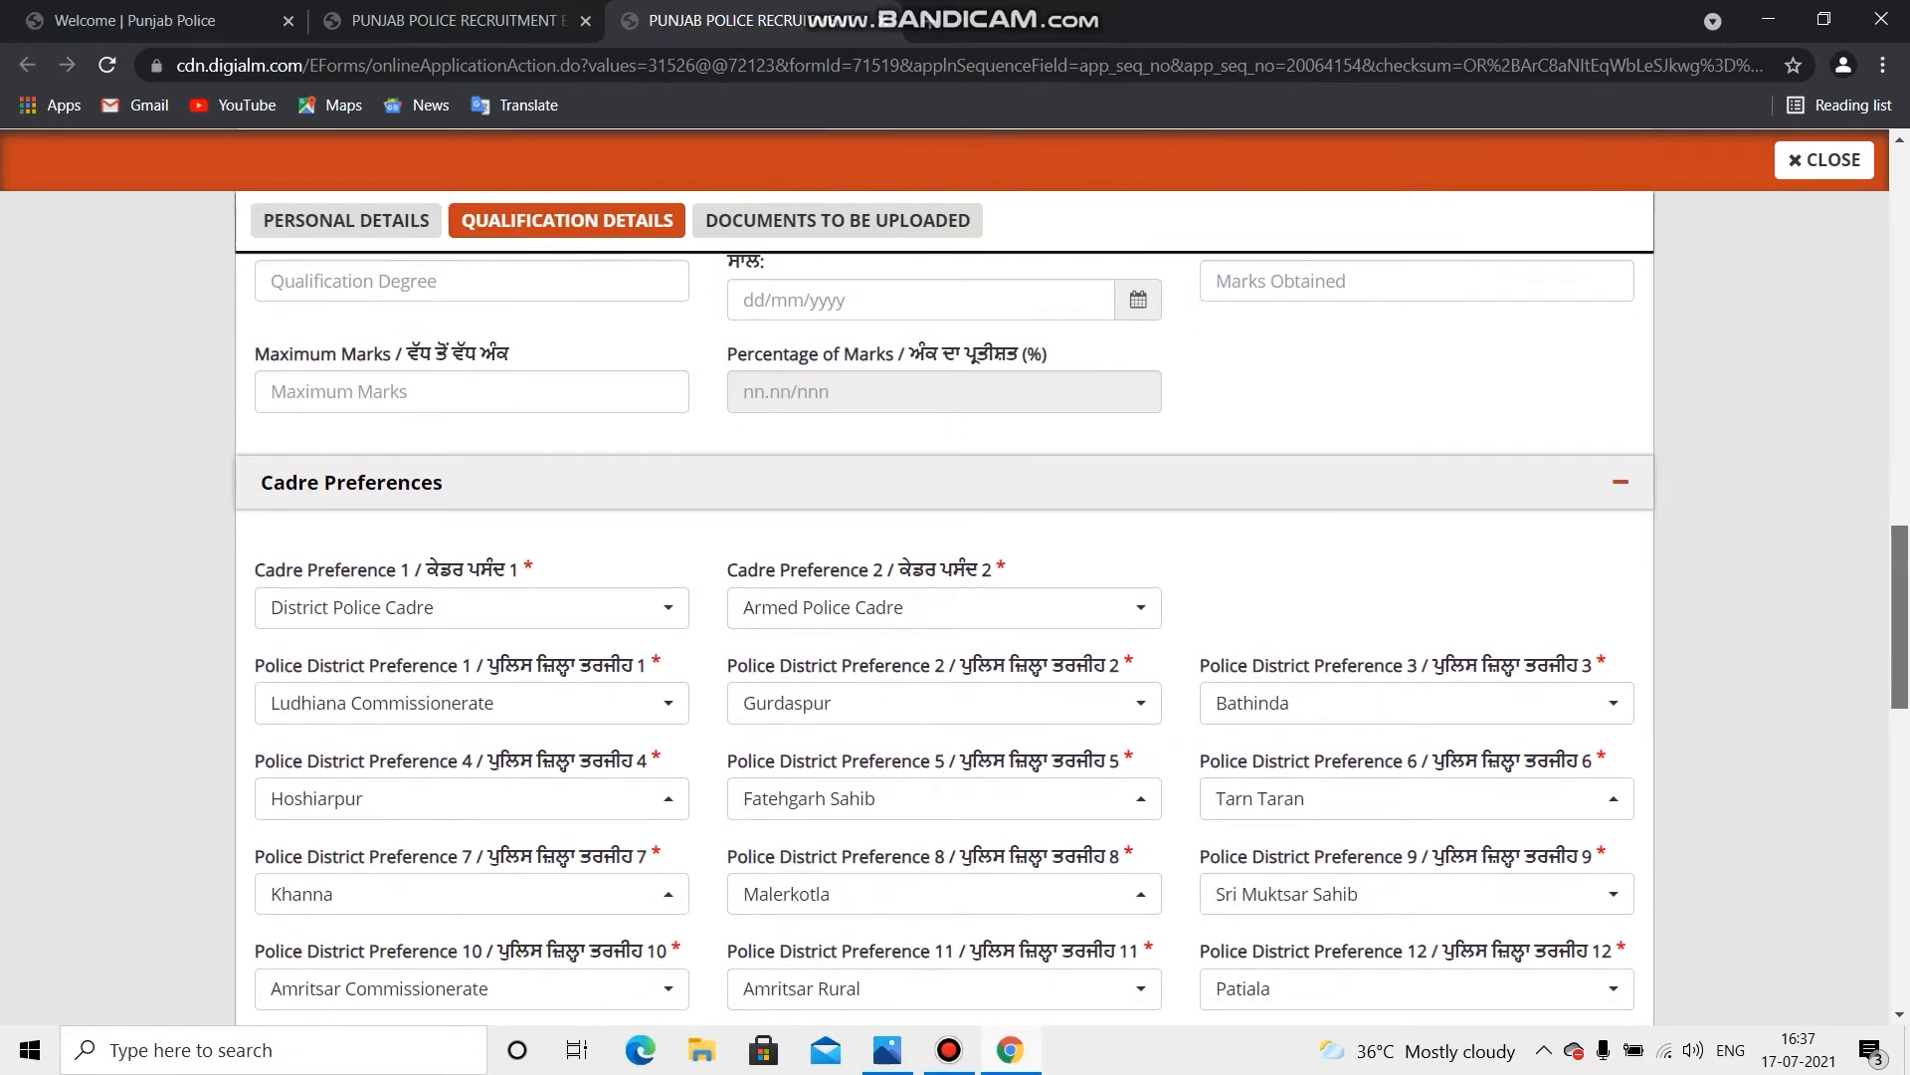
Step: In Other Details, select No for the FIR or criminal case question
scroll(946, 597, "down", 3)
scroll(945, 597, "down", 9)
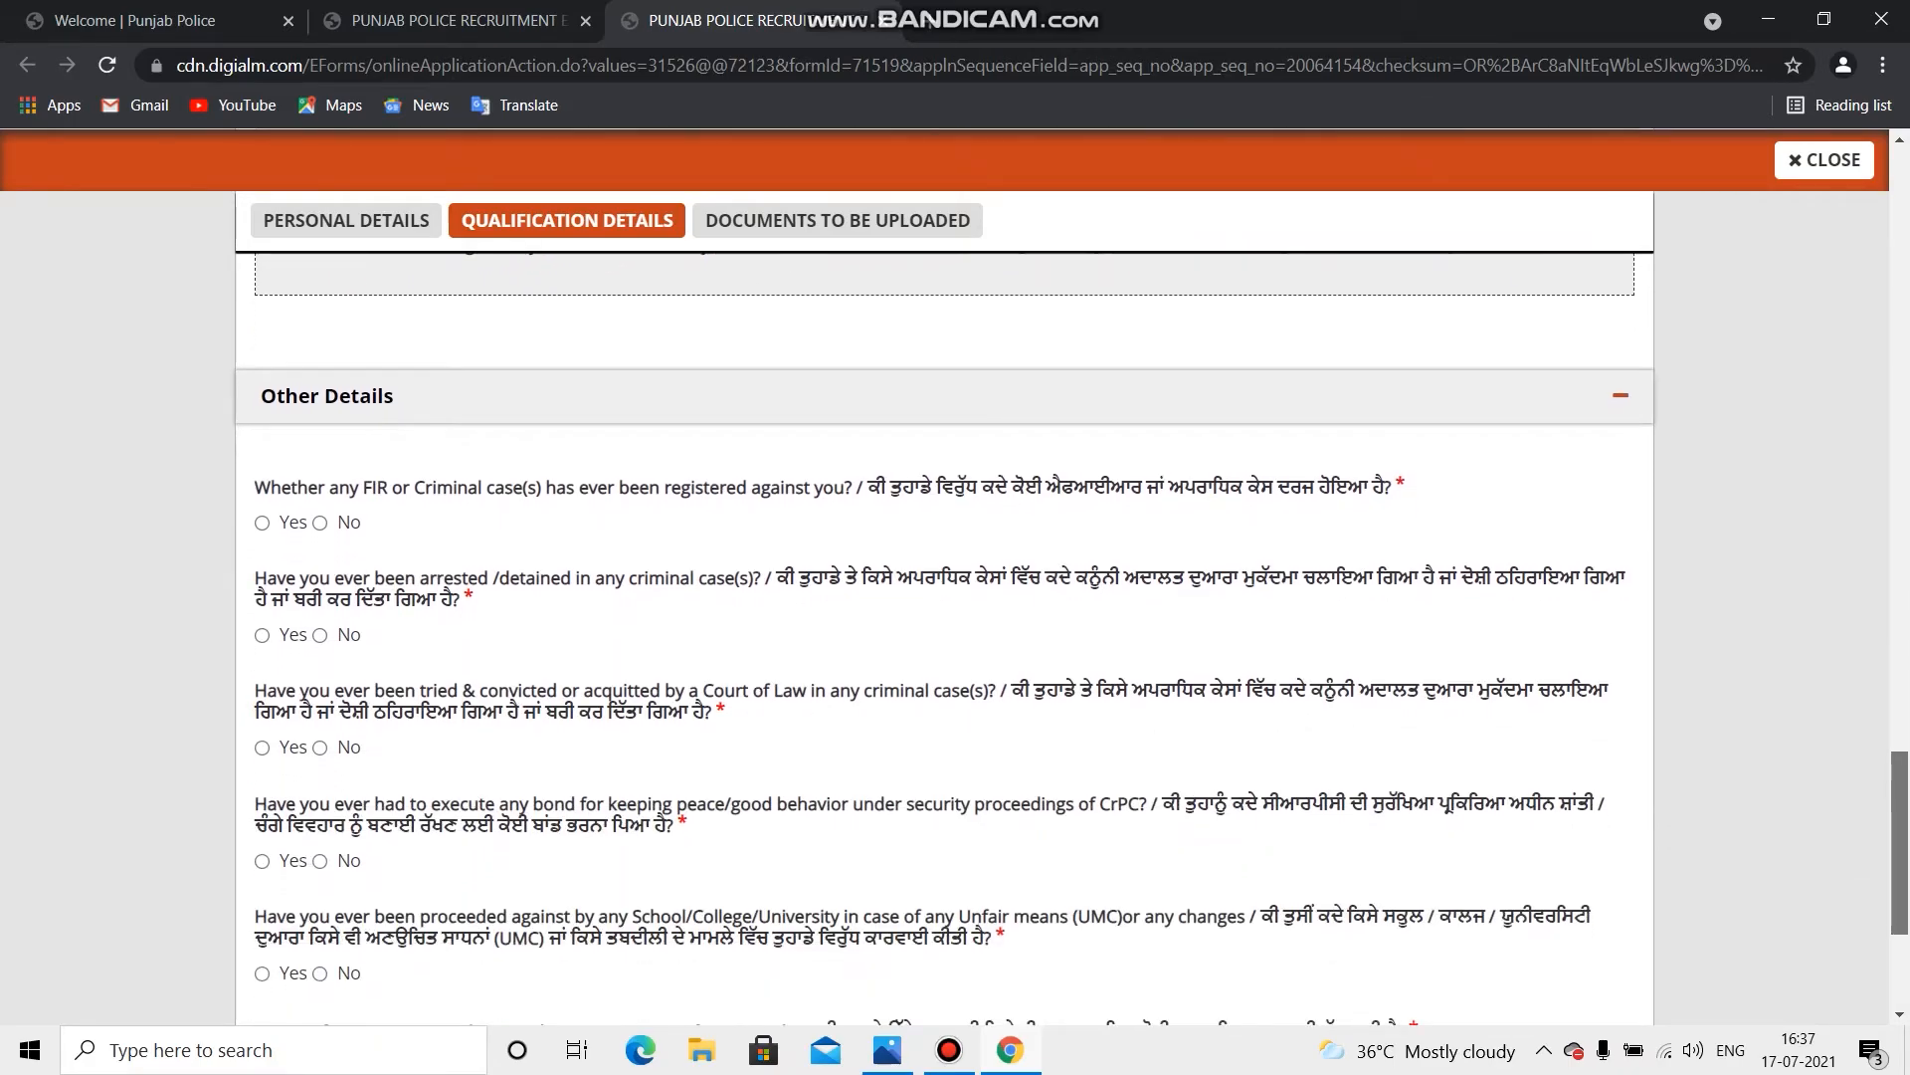
scroll(945, 597, "down", 1)
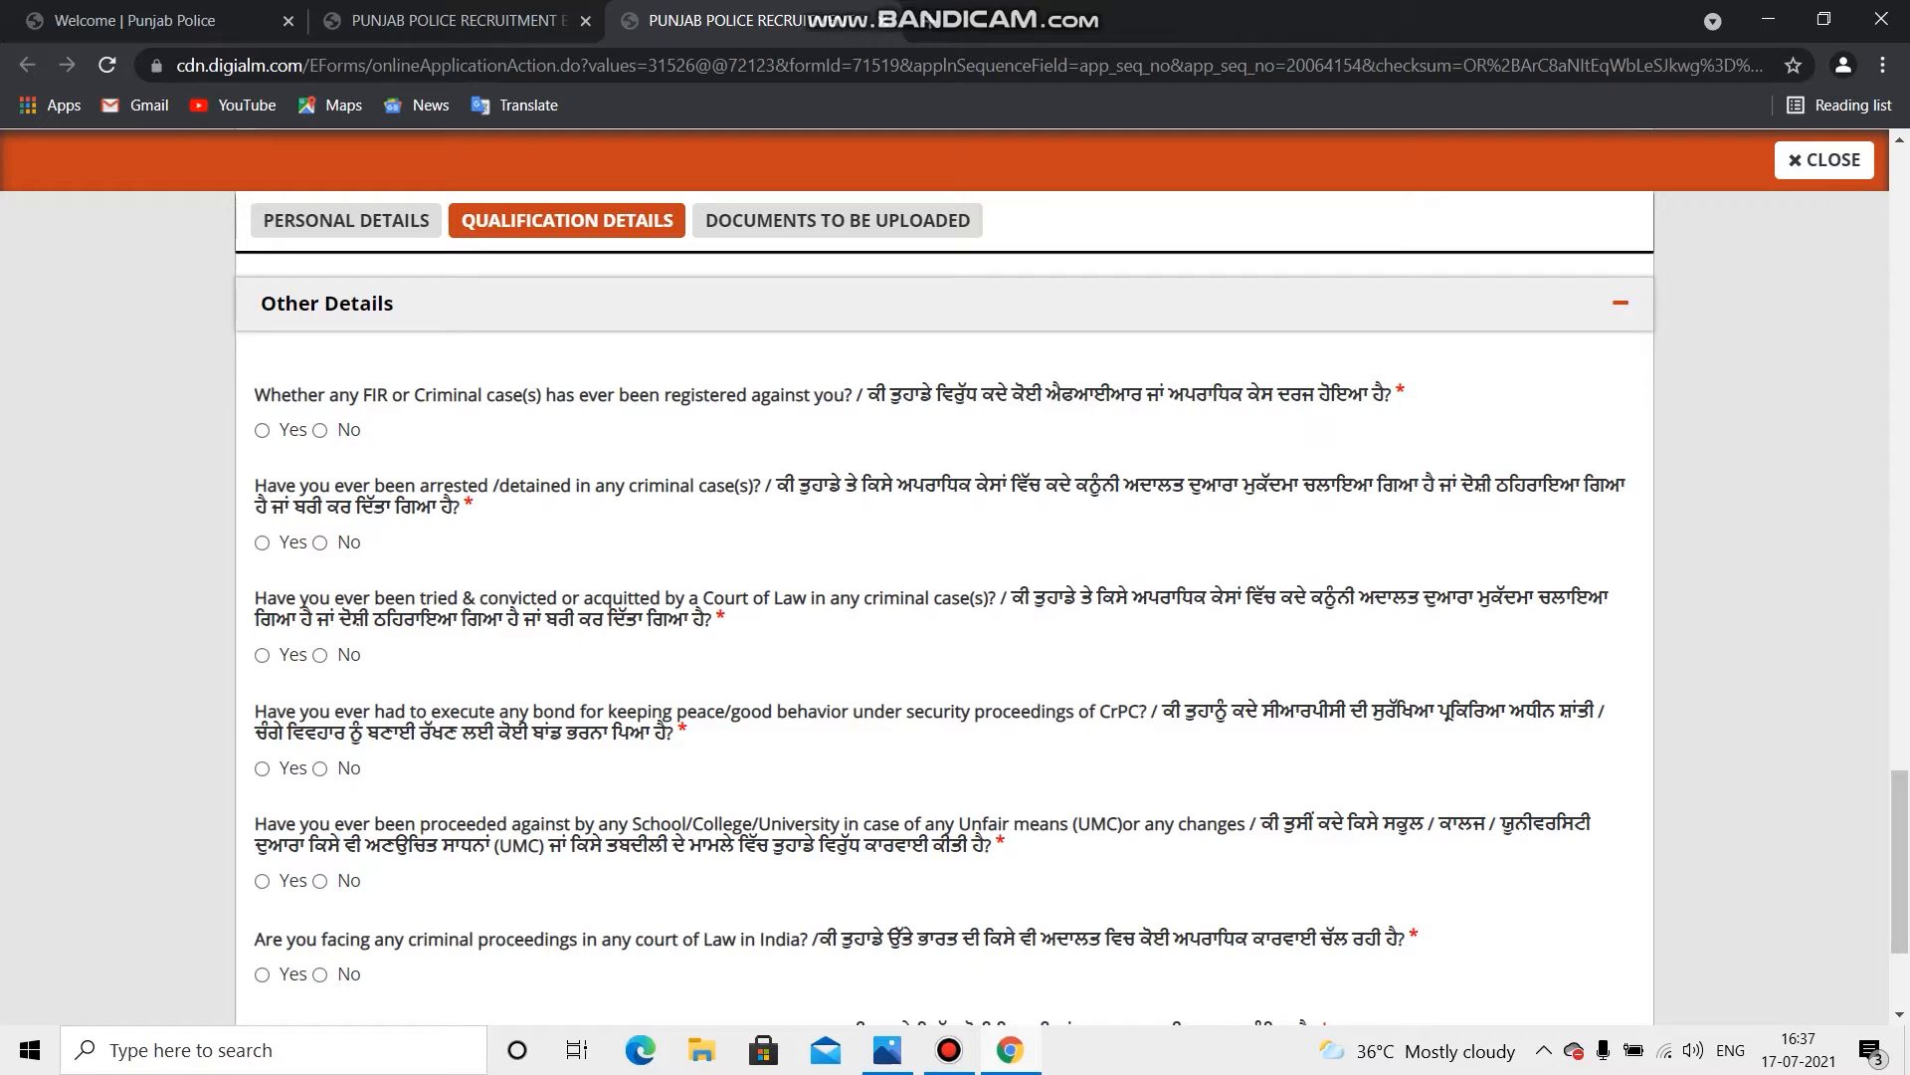
left_click_drag(254, 395, 1131, 395)
left_click(1131, 395)
left_click_drag(255, 395, 1393, 428)
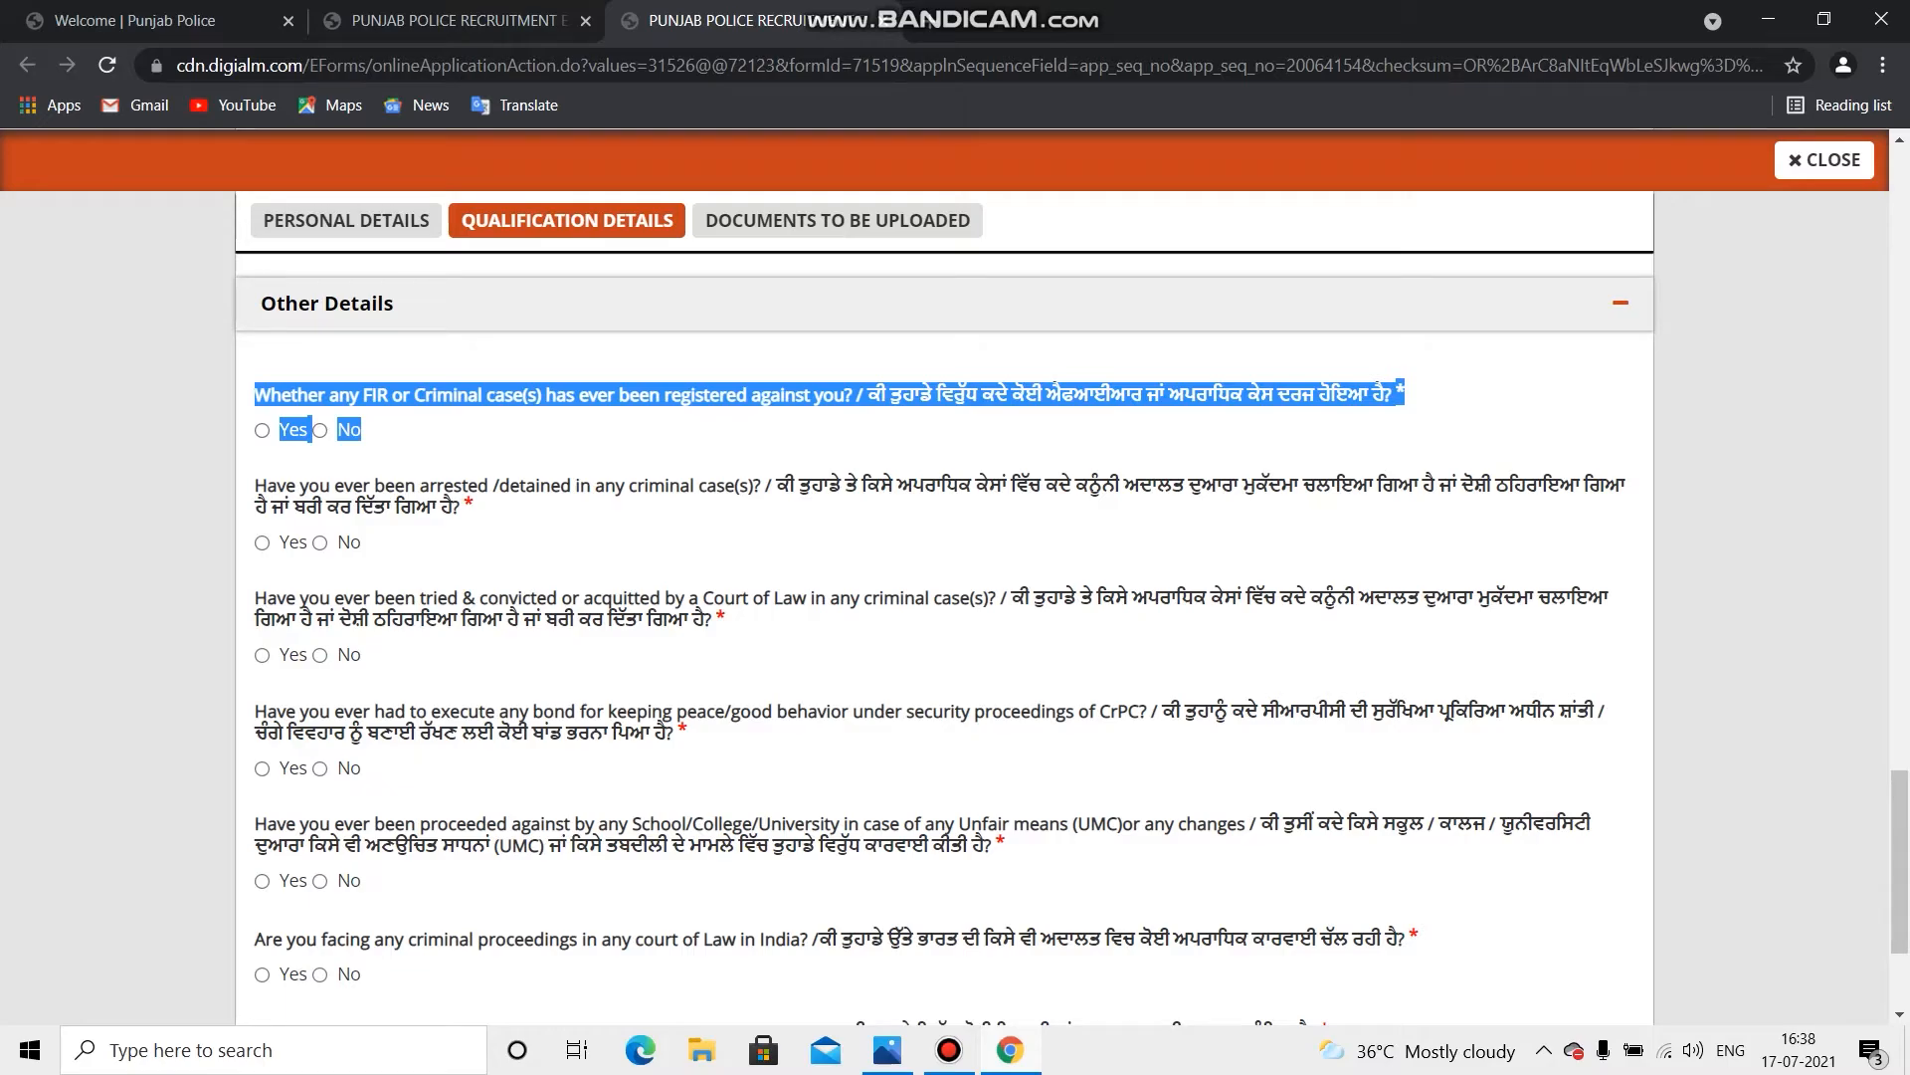
left_click(617, 433)
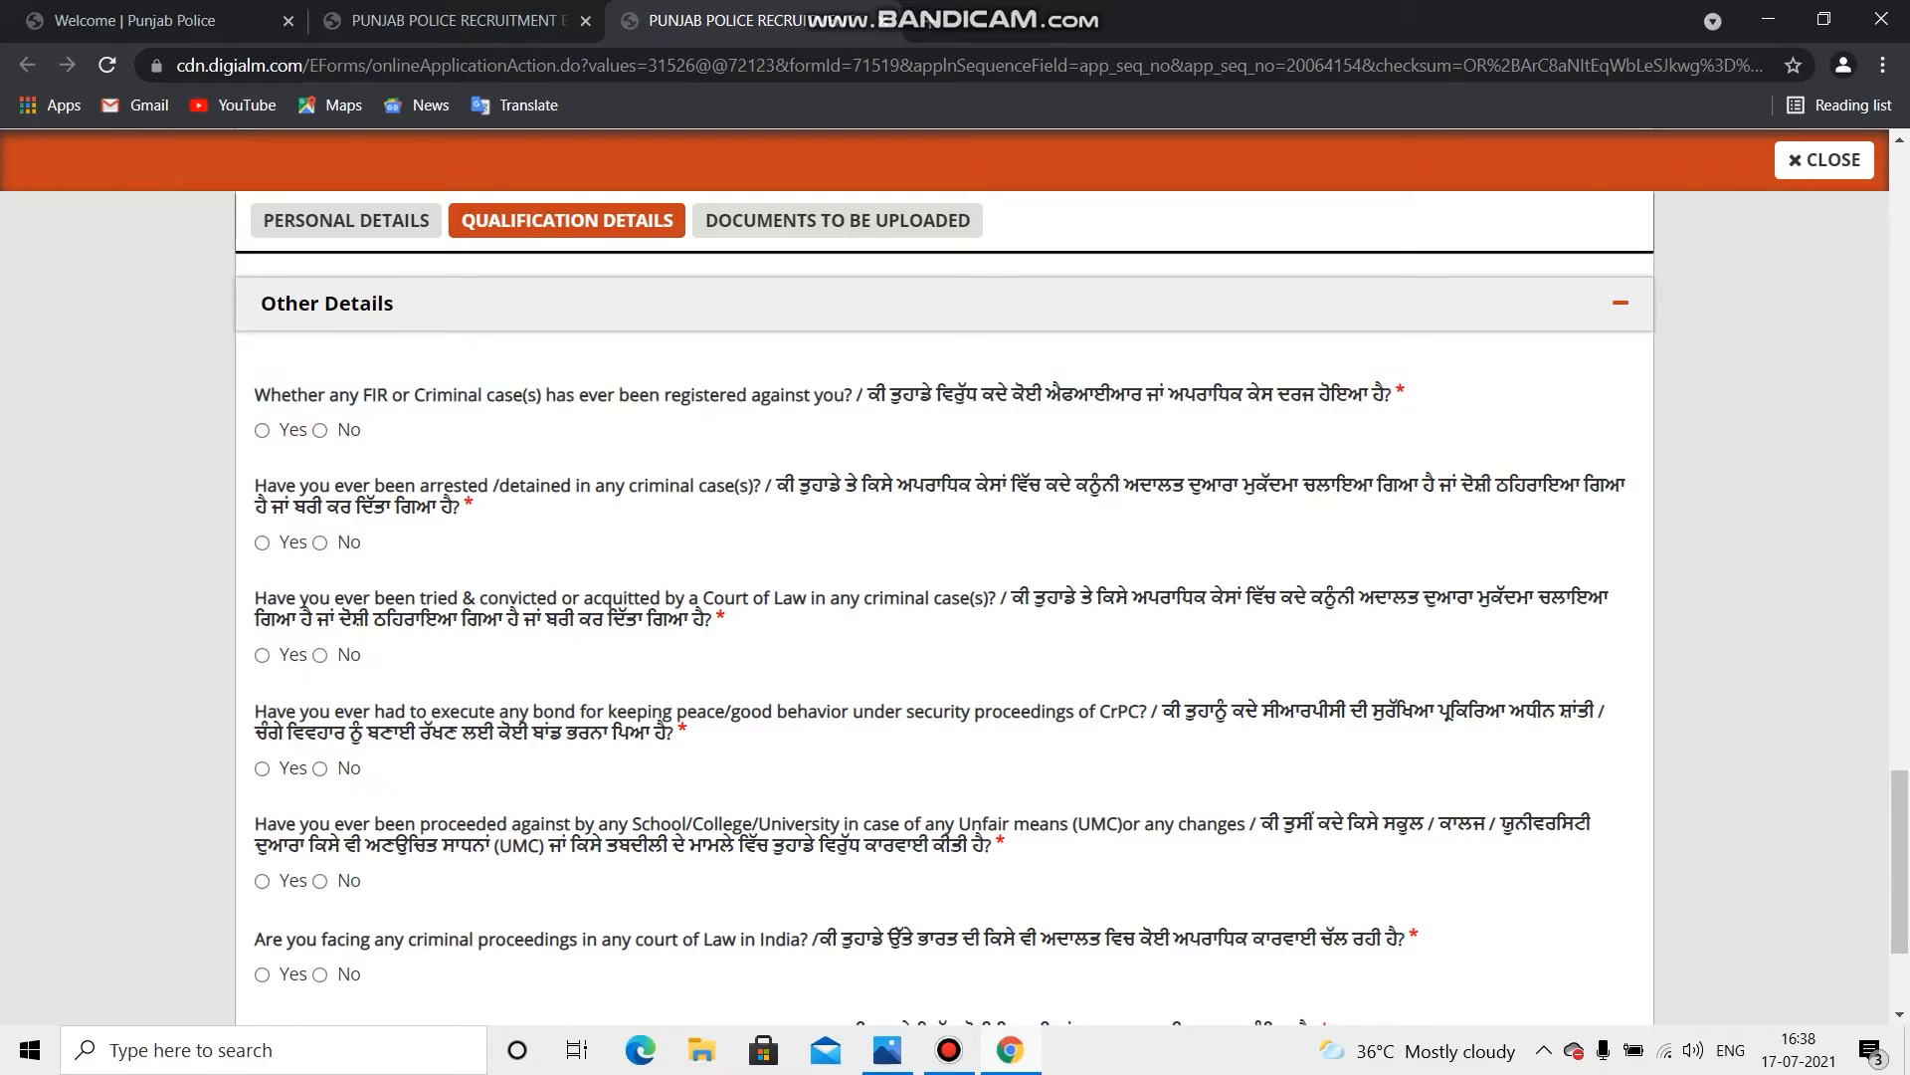
left_click(319, 431)
left_click_drag(267, 485, 474, 507)
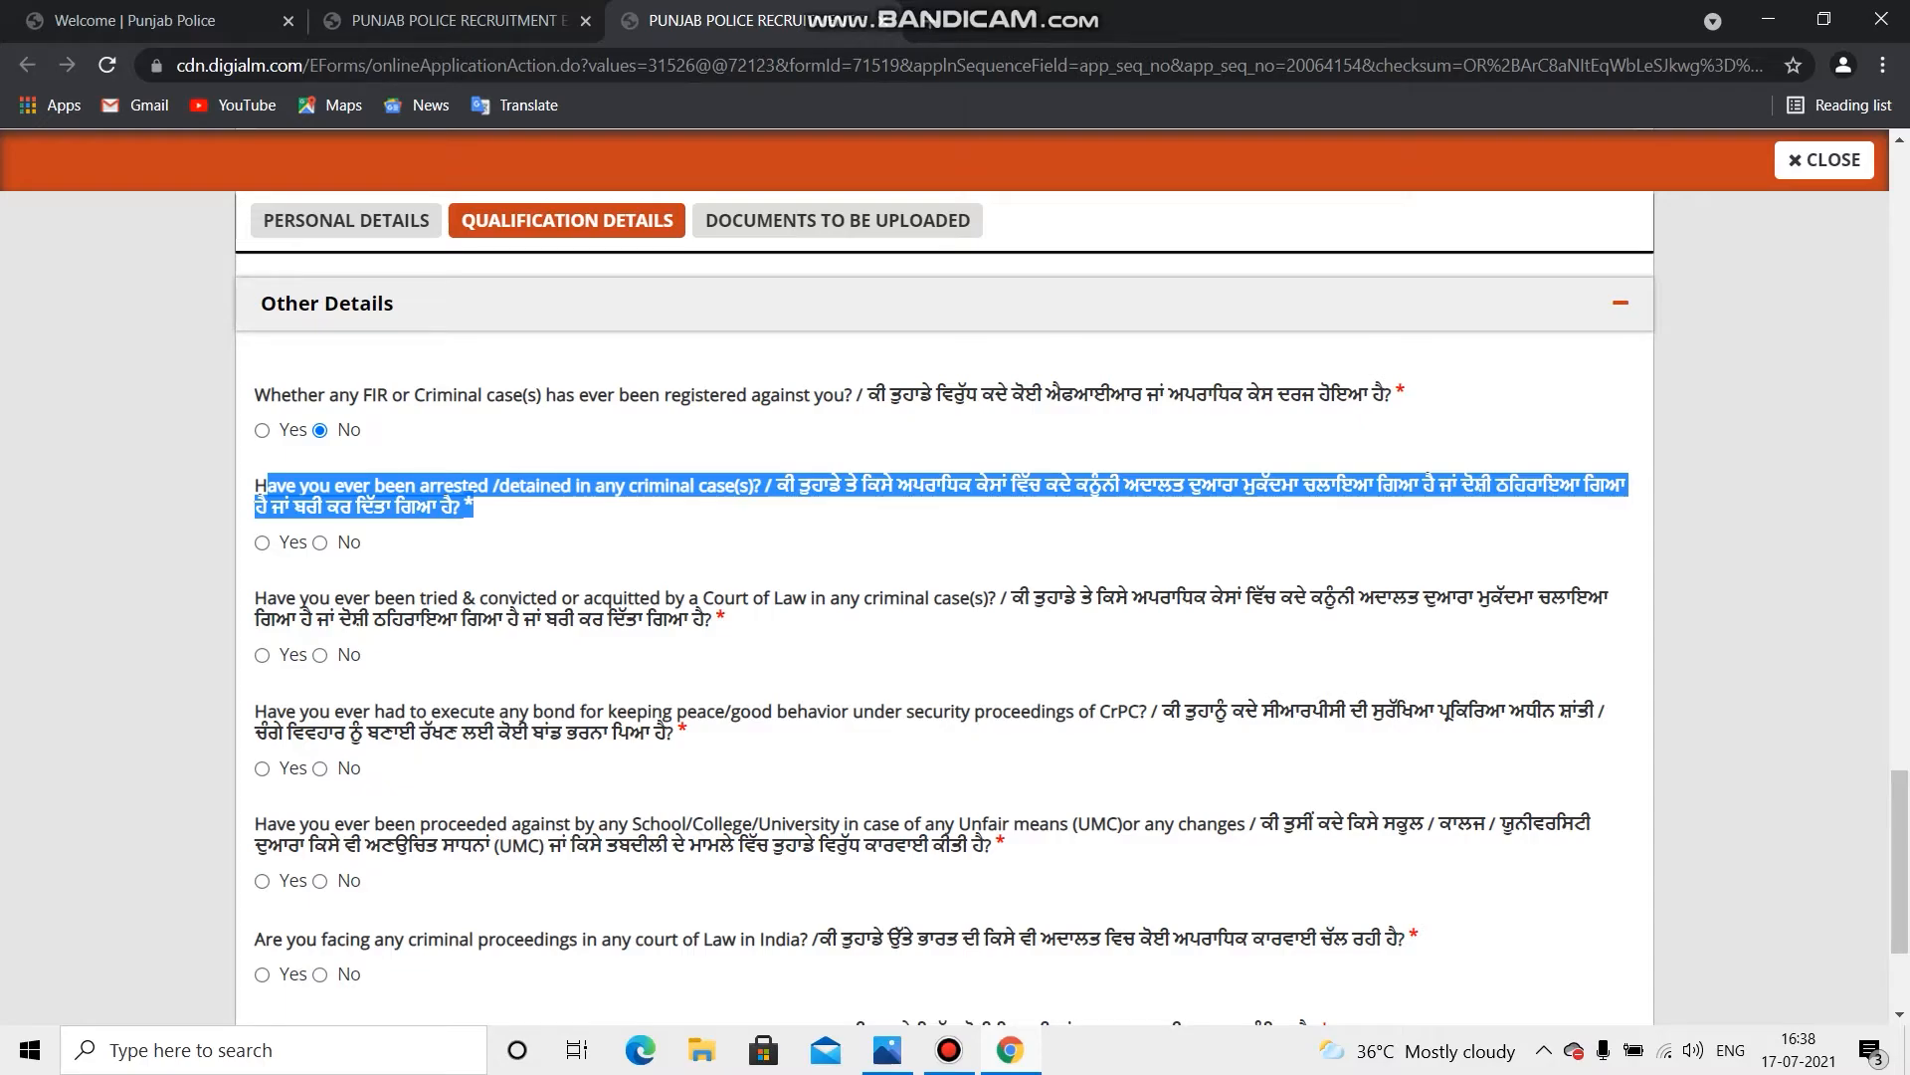
left_click_drag(474, 507, 360, 543)
Step: Select No for the arrested/detained, tried-and-convicted, and CrPC good-behaviour bond questions
left_click(428, 545)
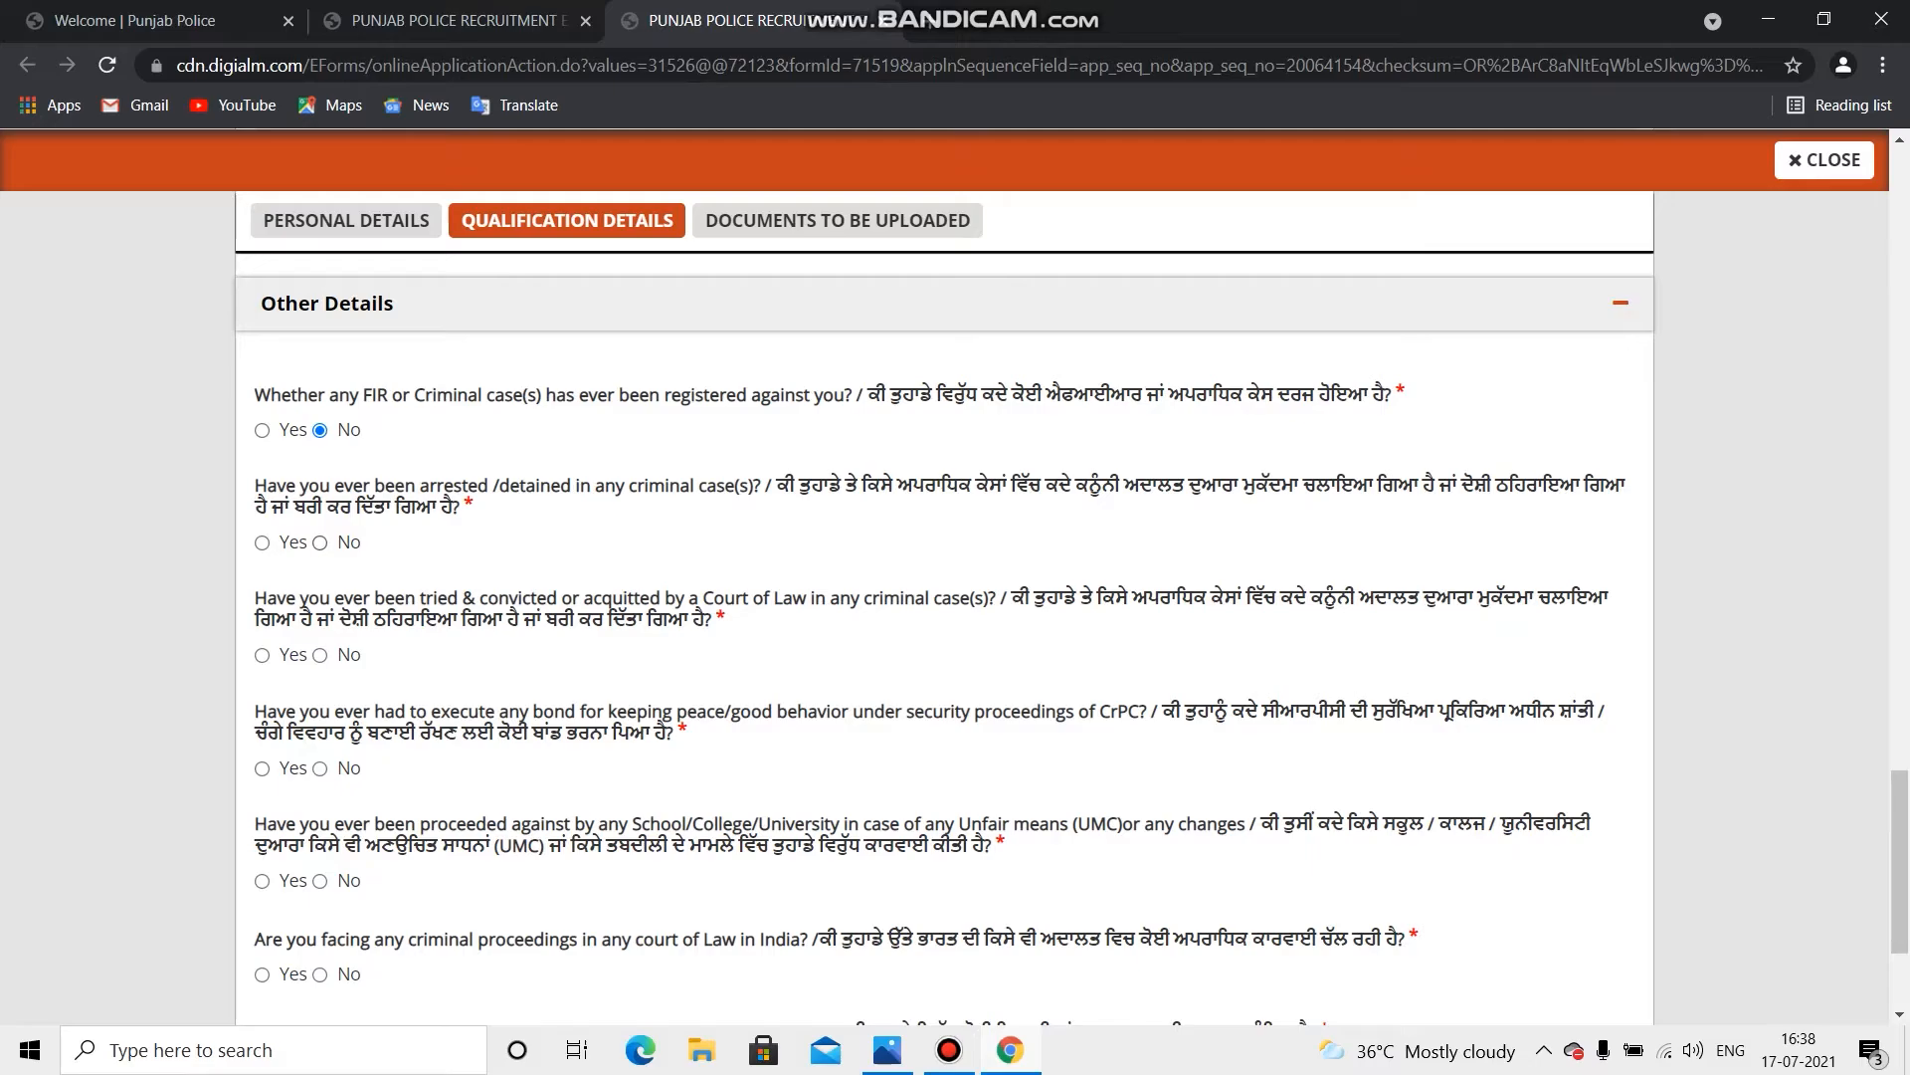
left_click(319, 543)
left_click_drag(255, 485, 704, 597)
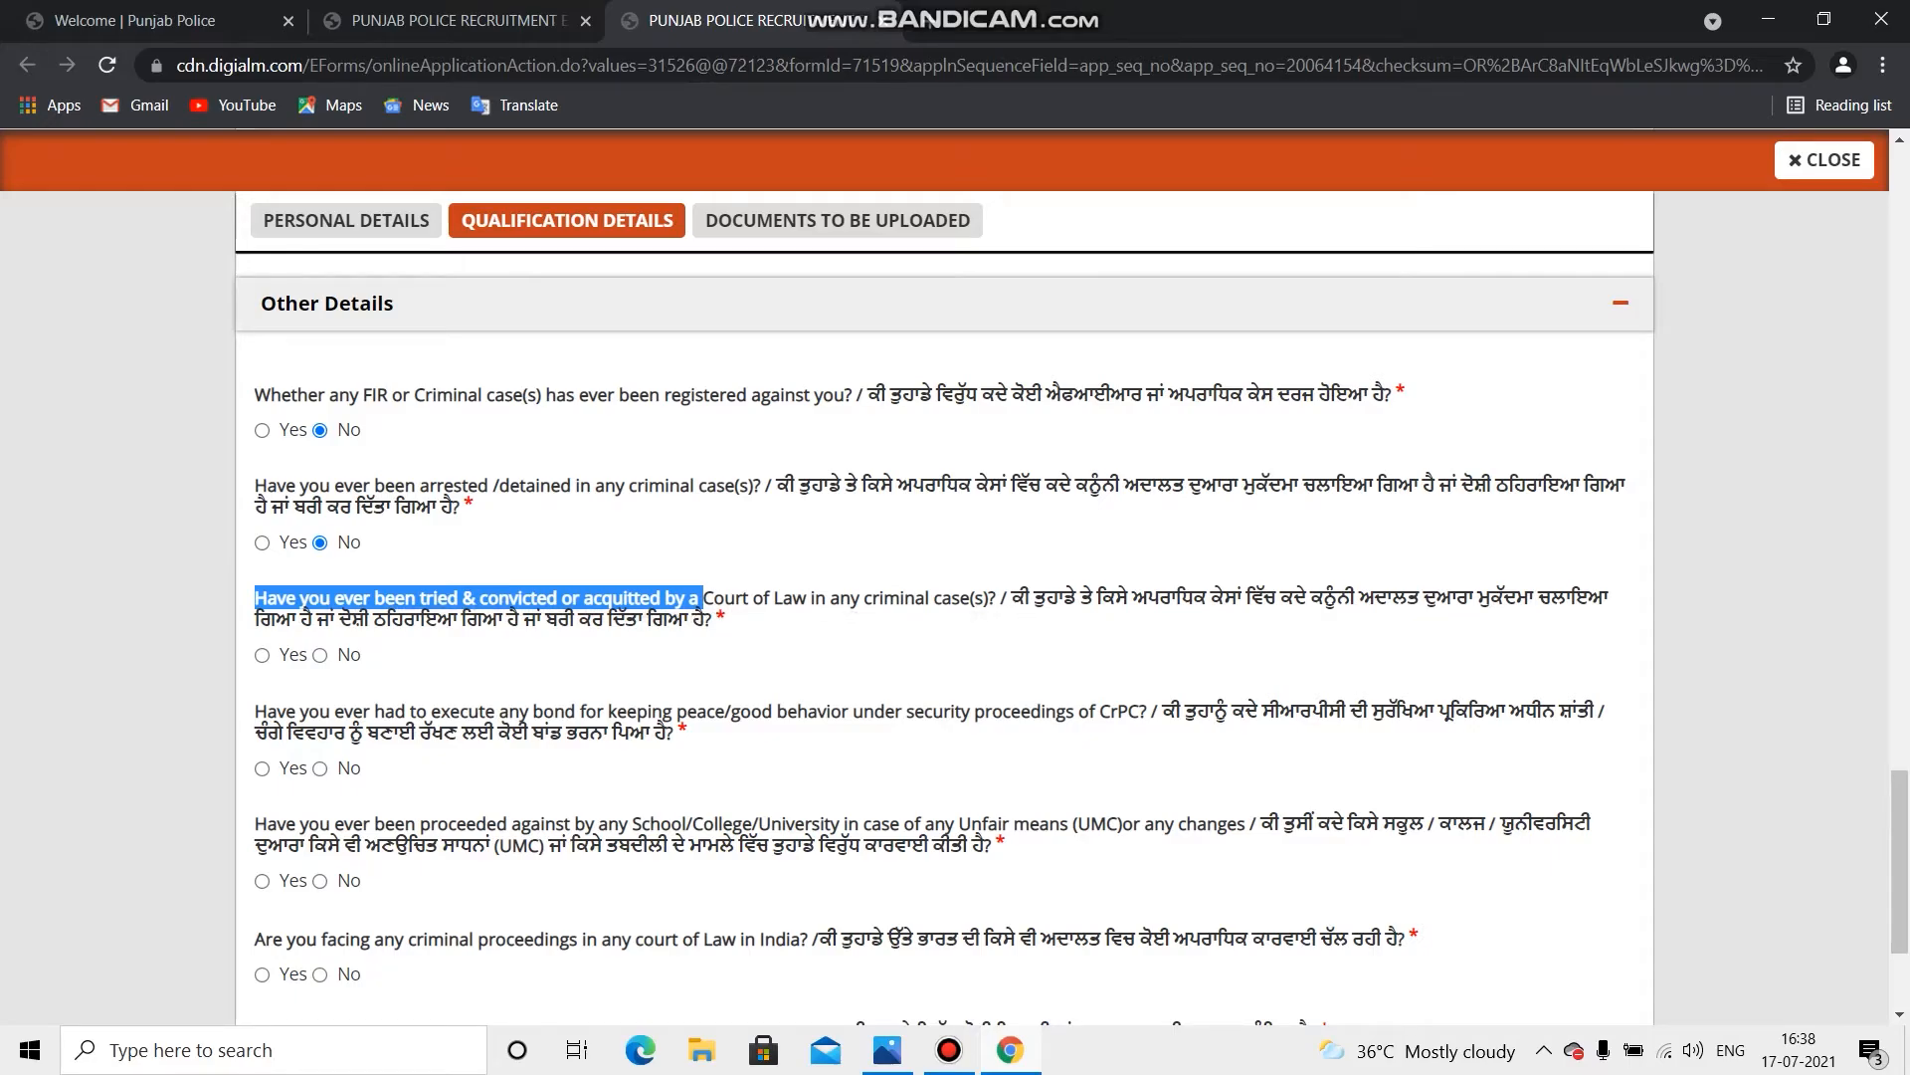
scroll(945, 597, "down", 1)
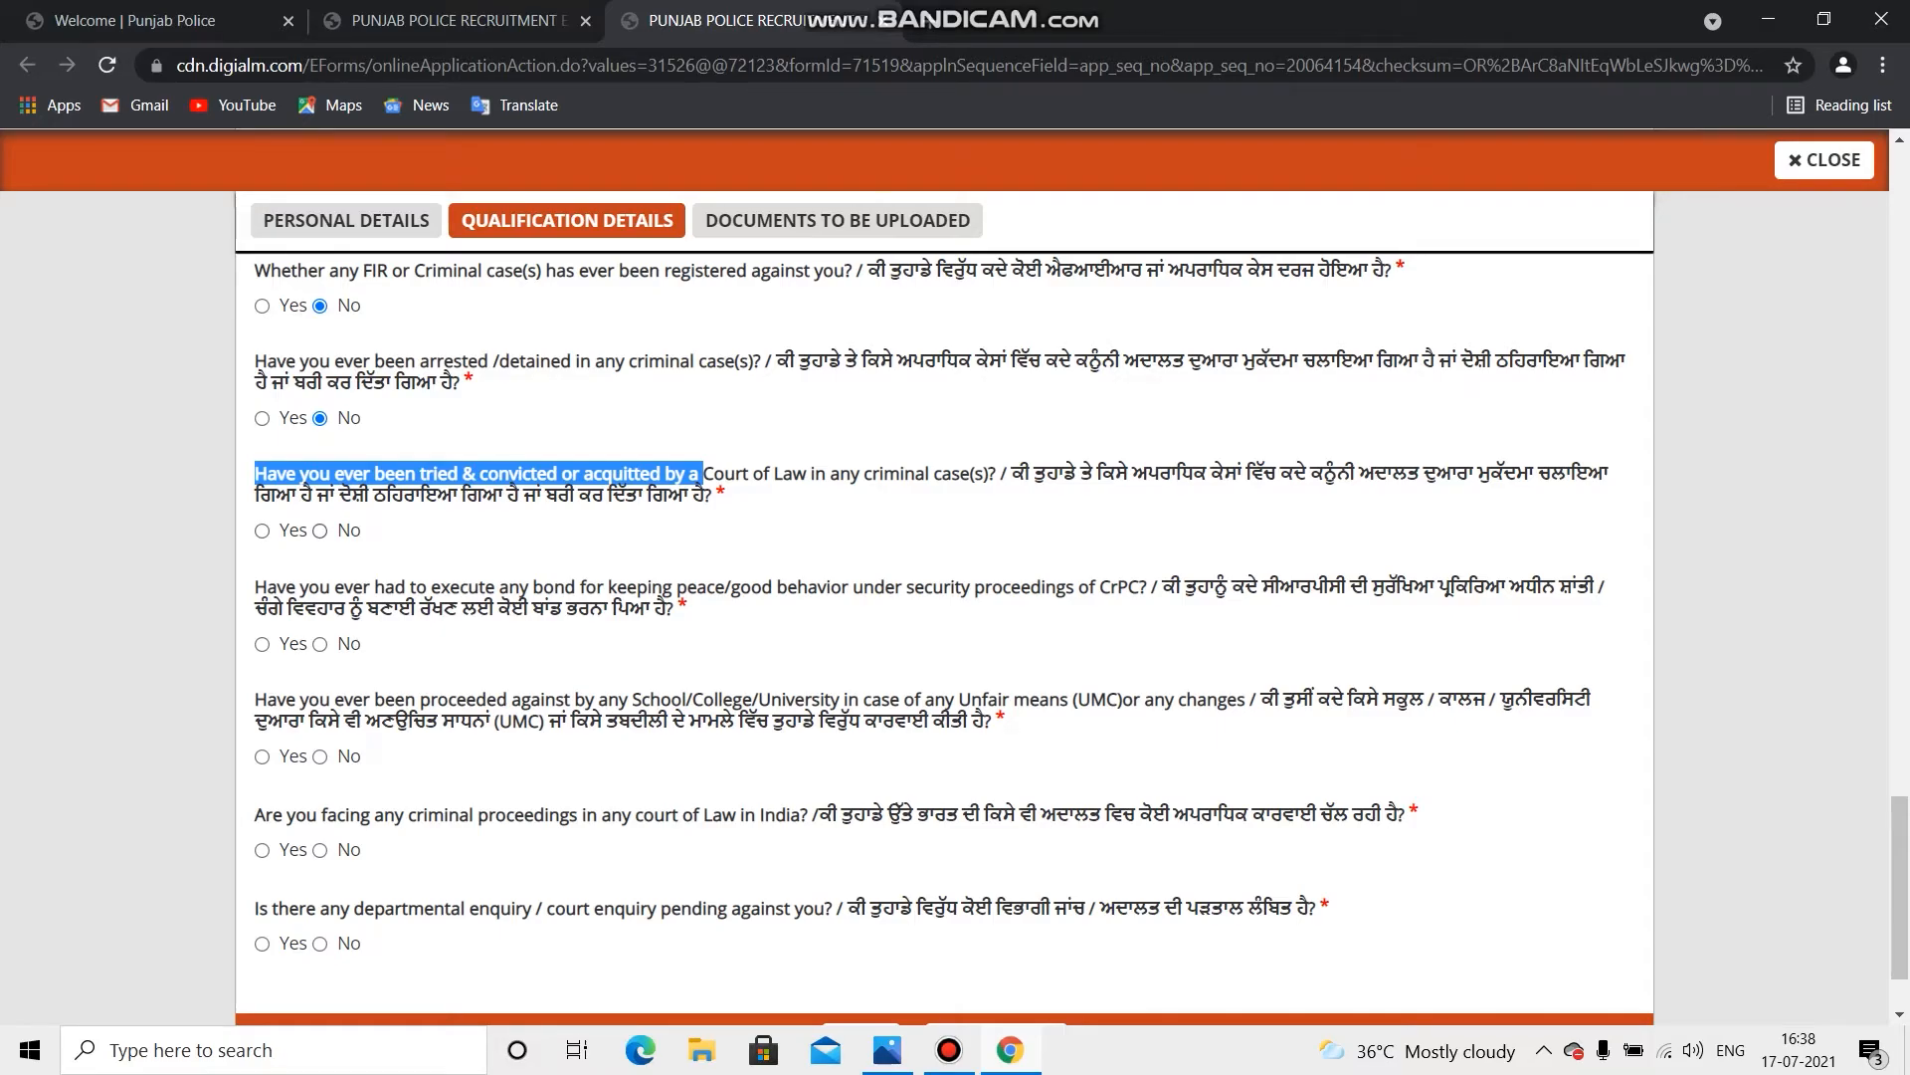
left_click(319, 531)
left_click(319, 645)
scroll(946, 597, "down", 2)
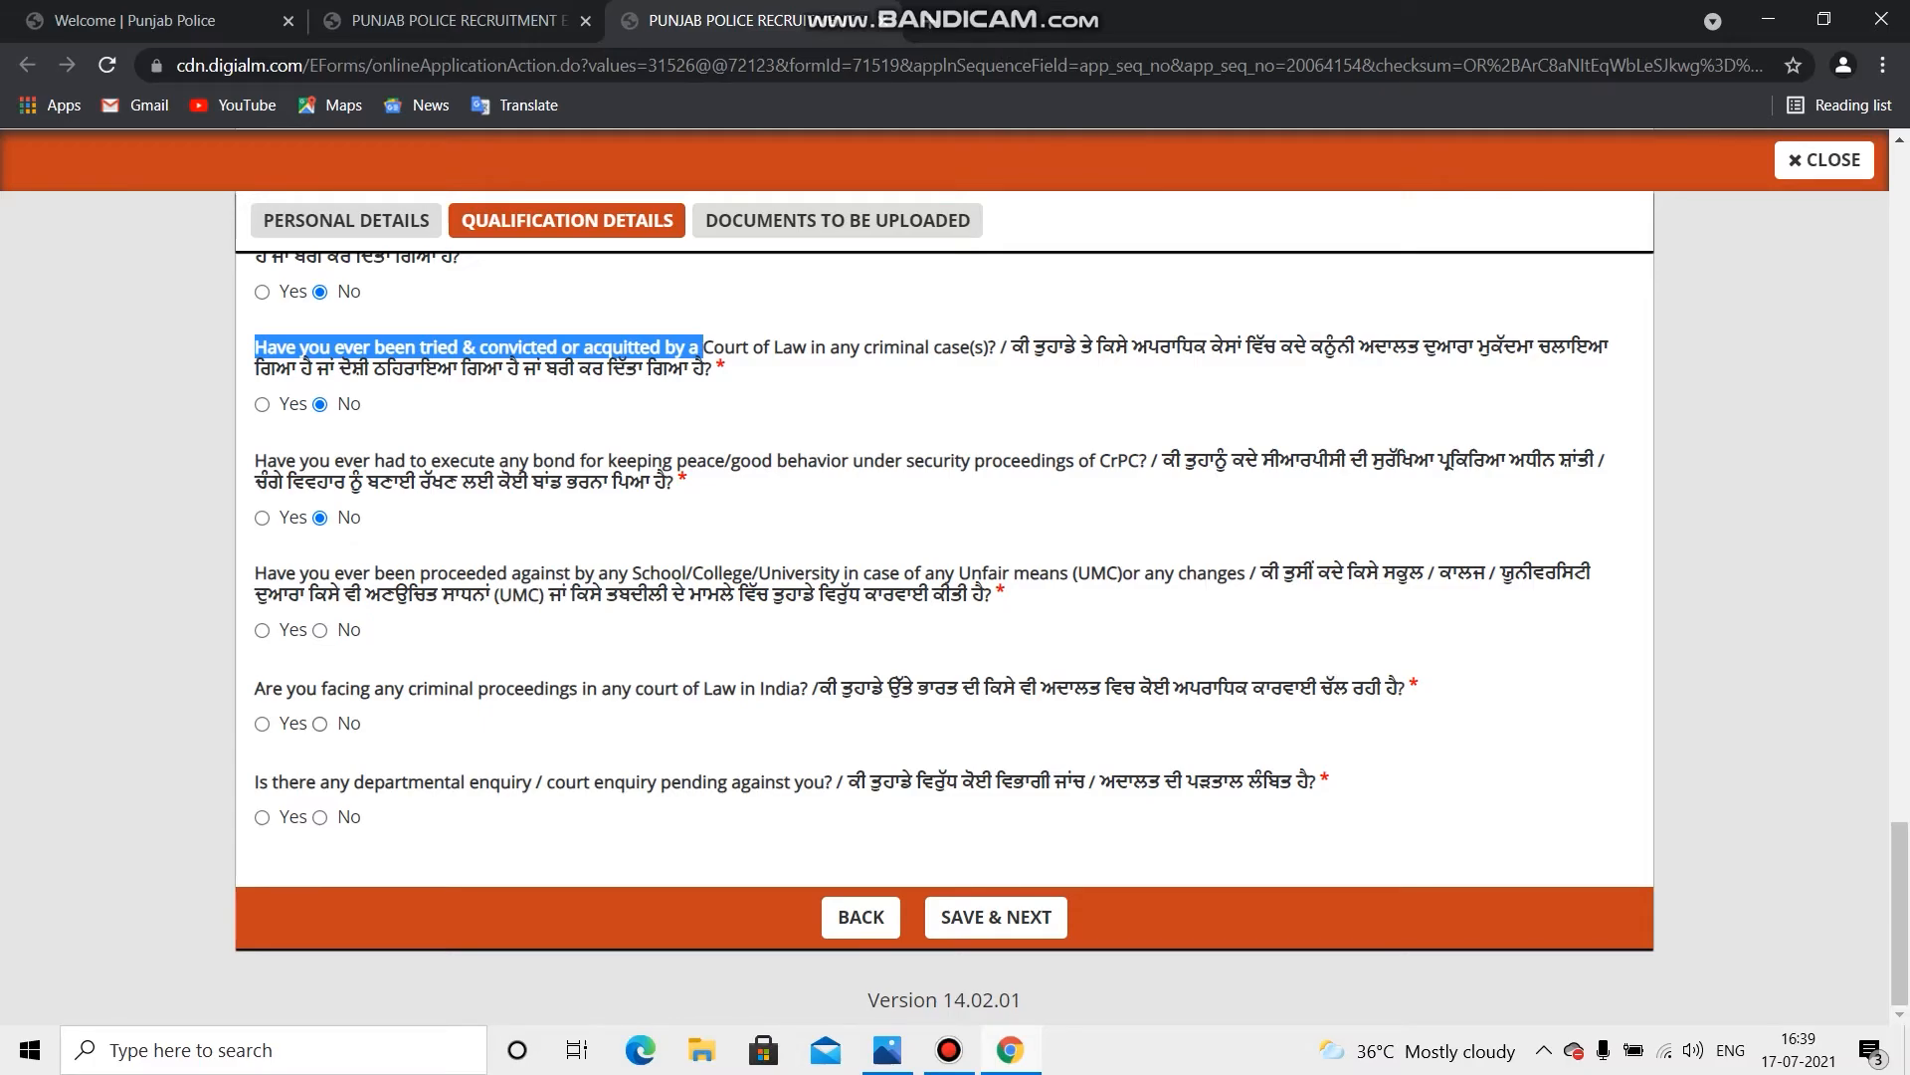
Step: Answer No to the unfair means, criminal proceedings and departmental enquiry questions, then save
left_click(321, 630)
left_click(319, 724)
left_click(319, 818)
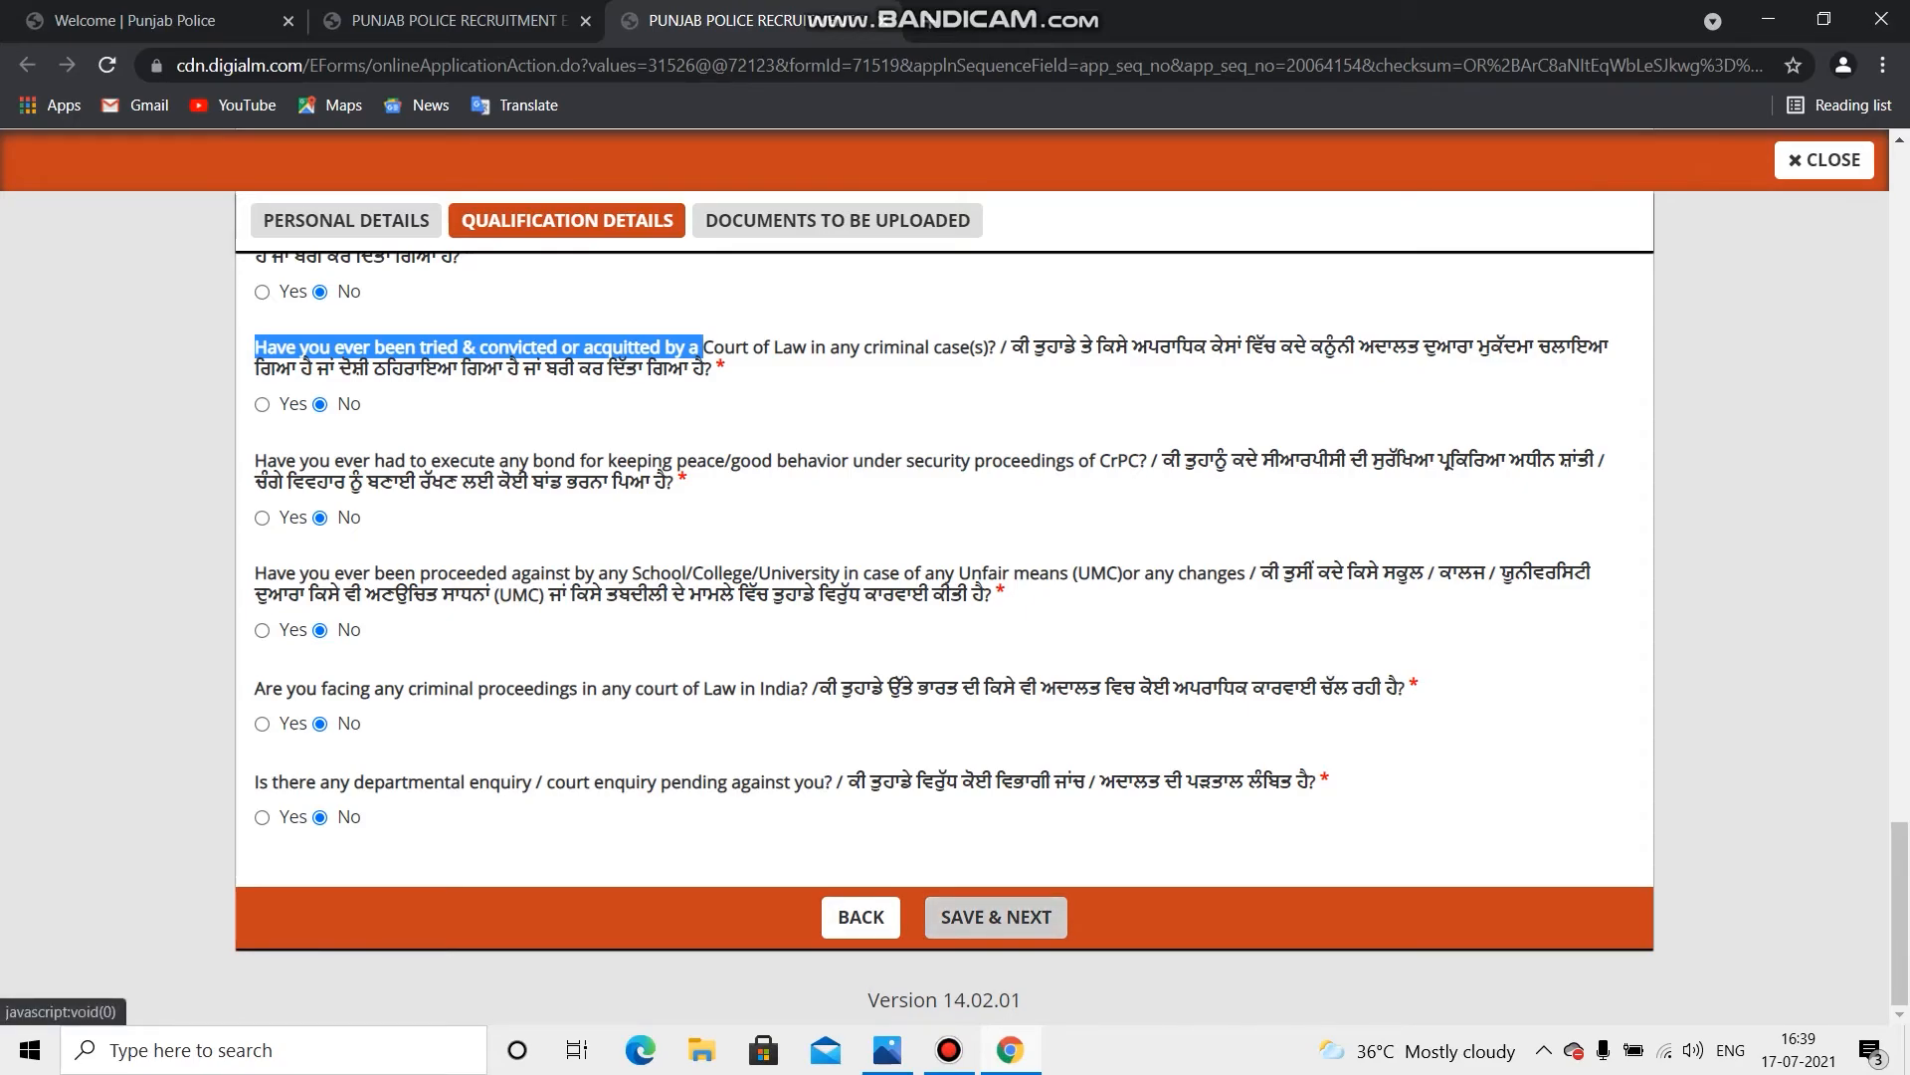
left_click(996, 917)
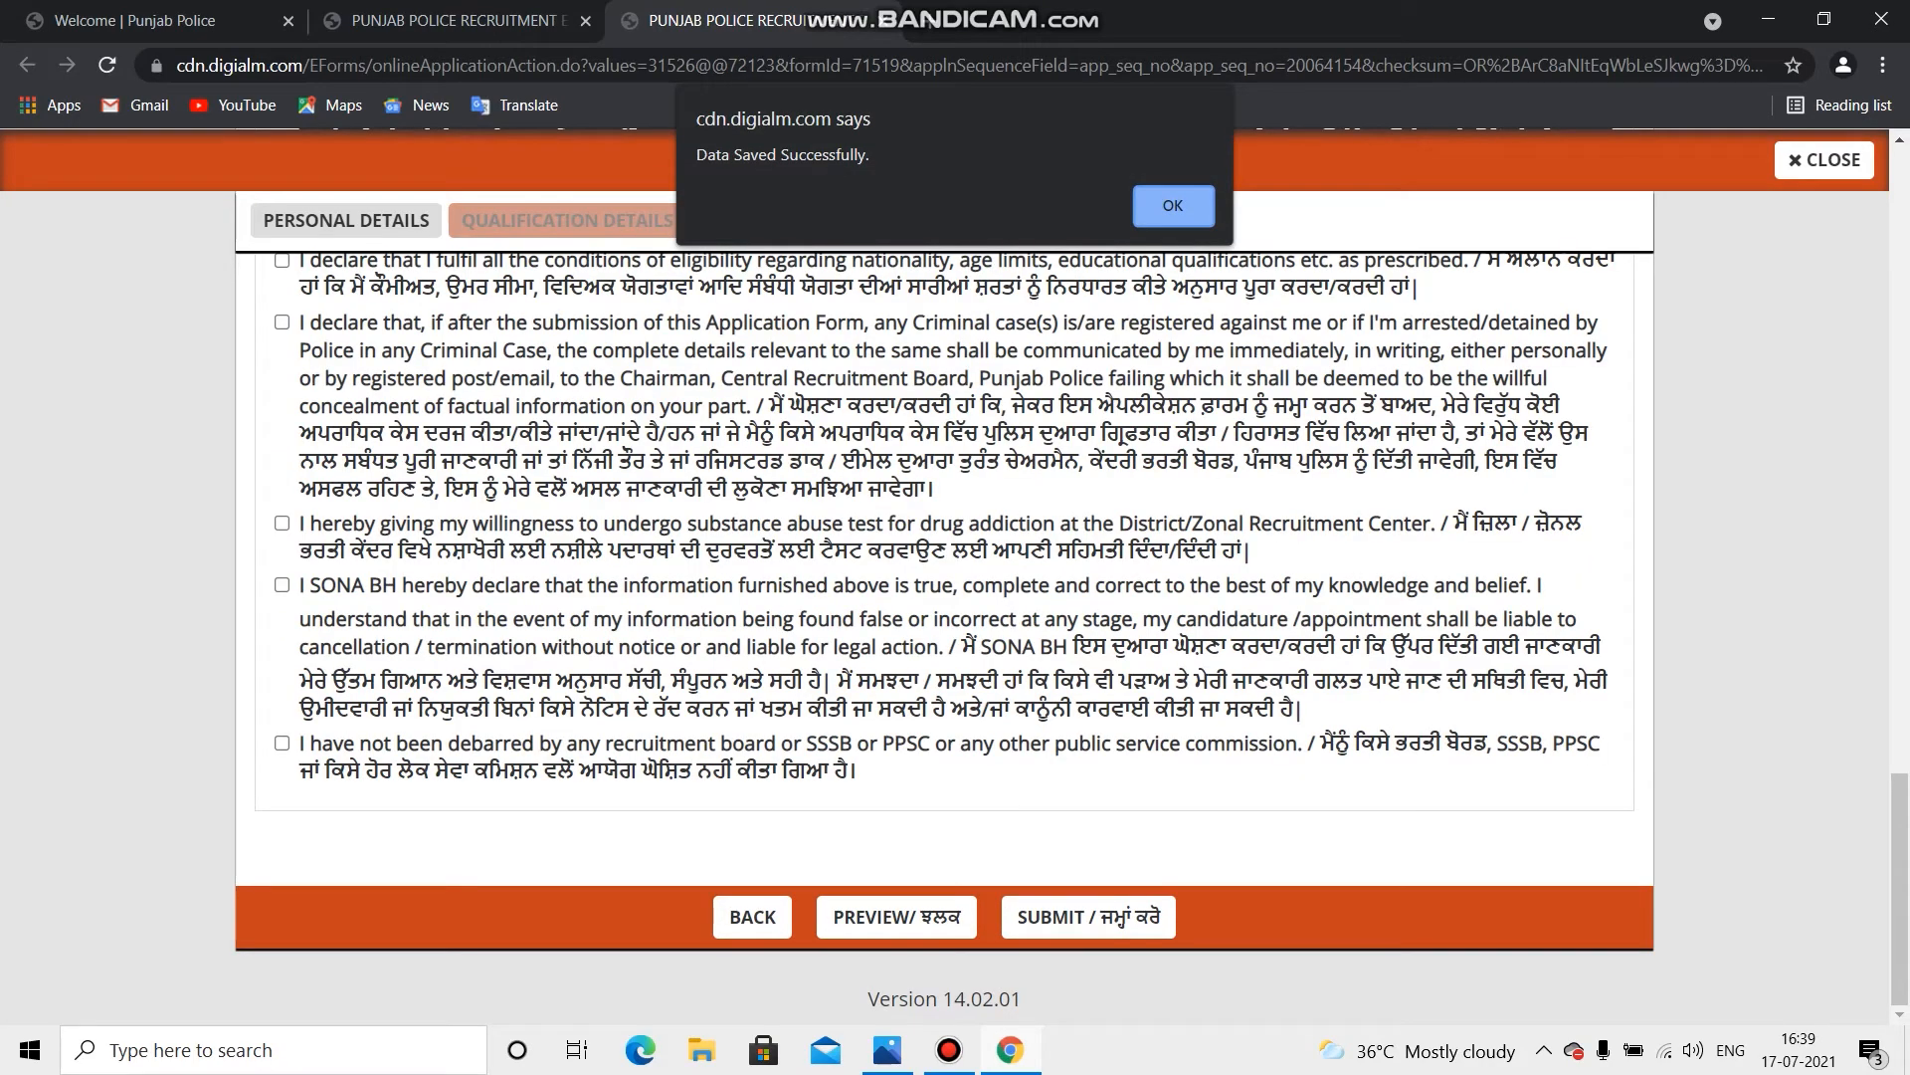
Step: Dismiss the 'Data Saved Successfully' alert and scroll through the saved form
key("Return")
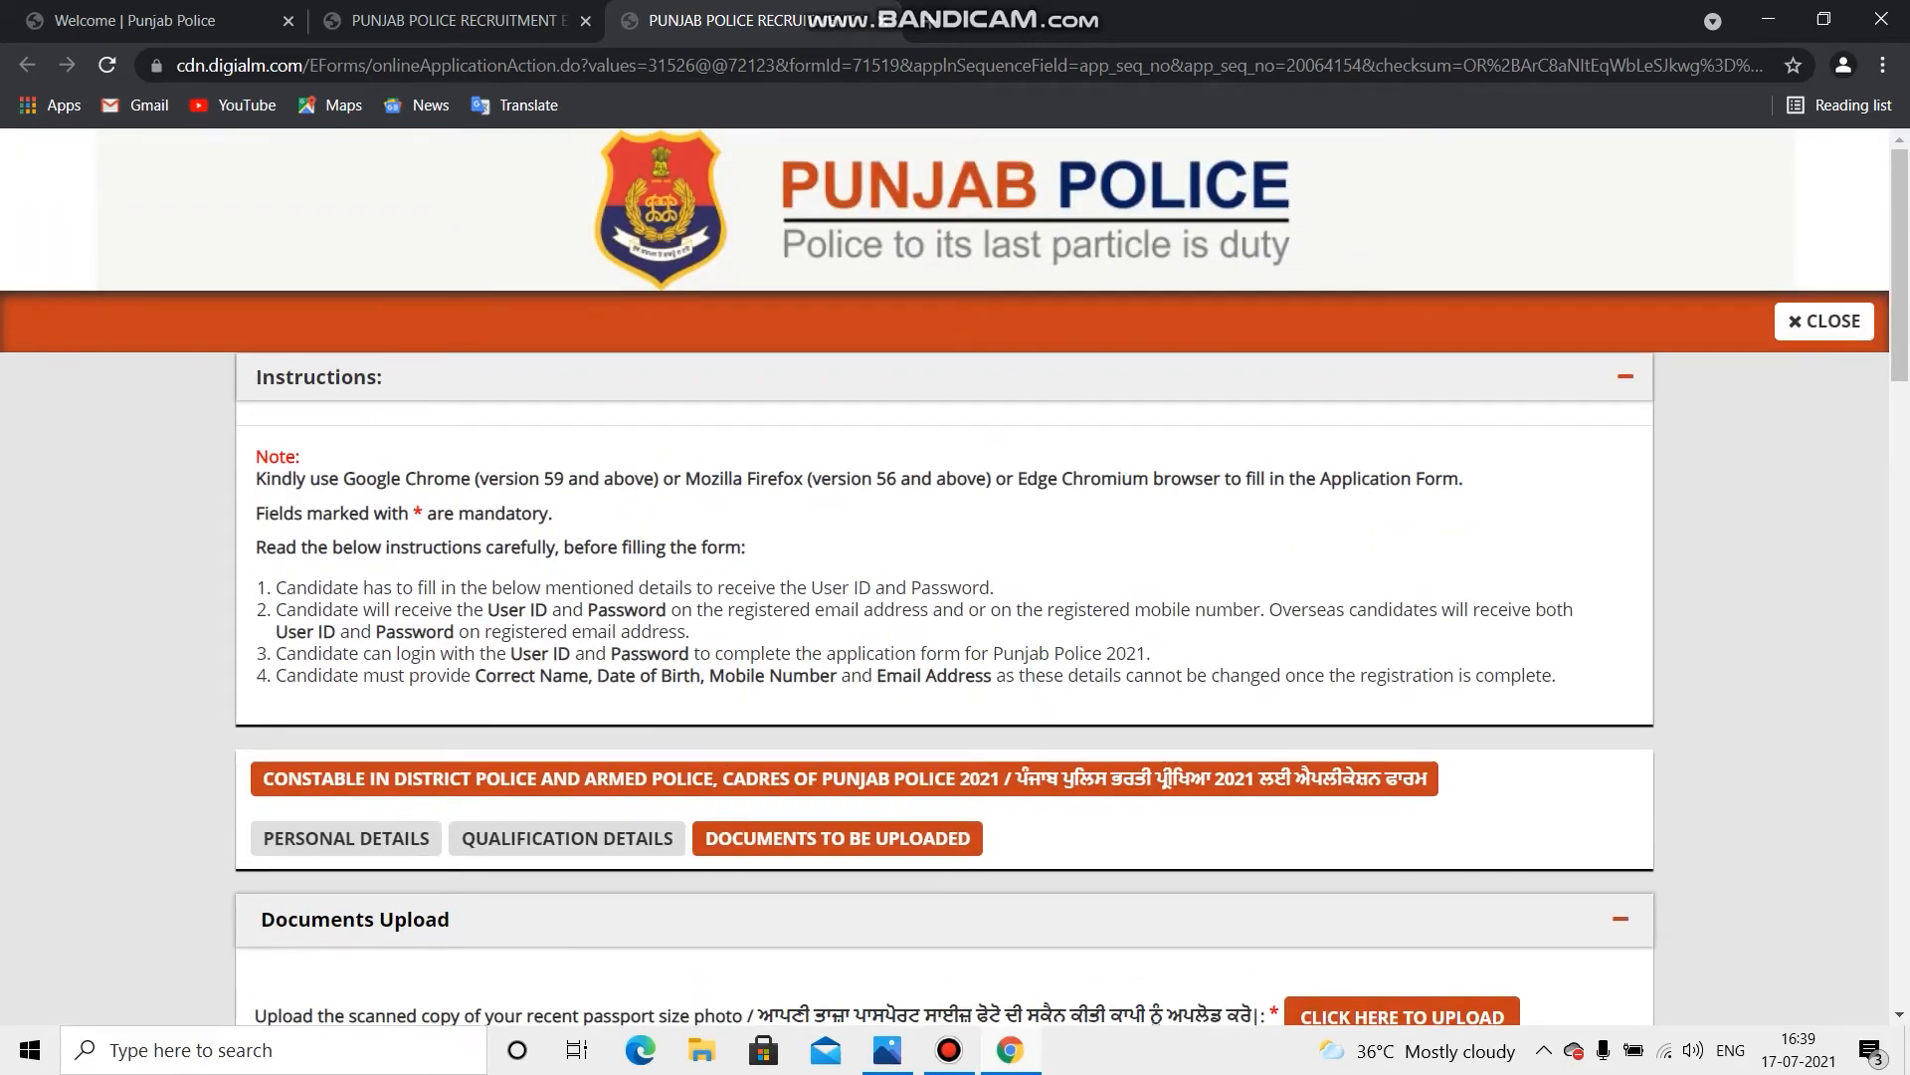
scroll(943, 597, "down", 2)
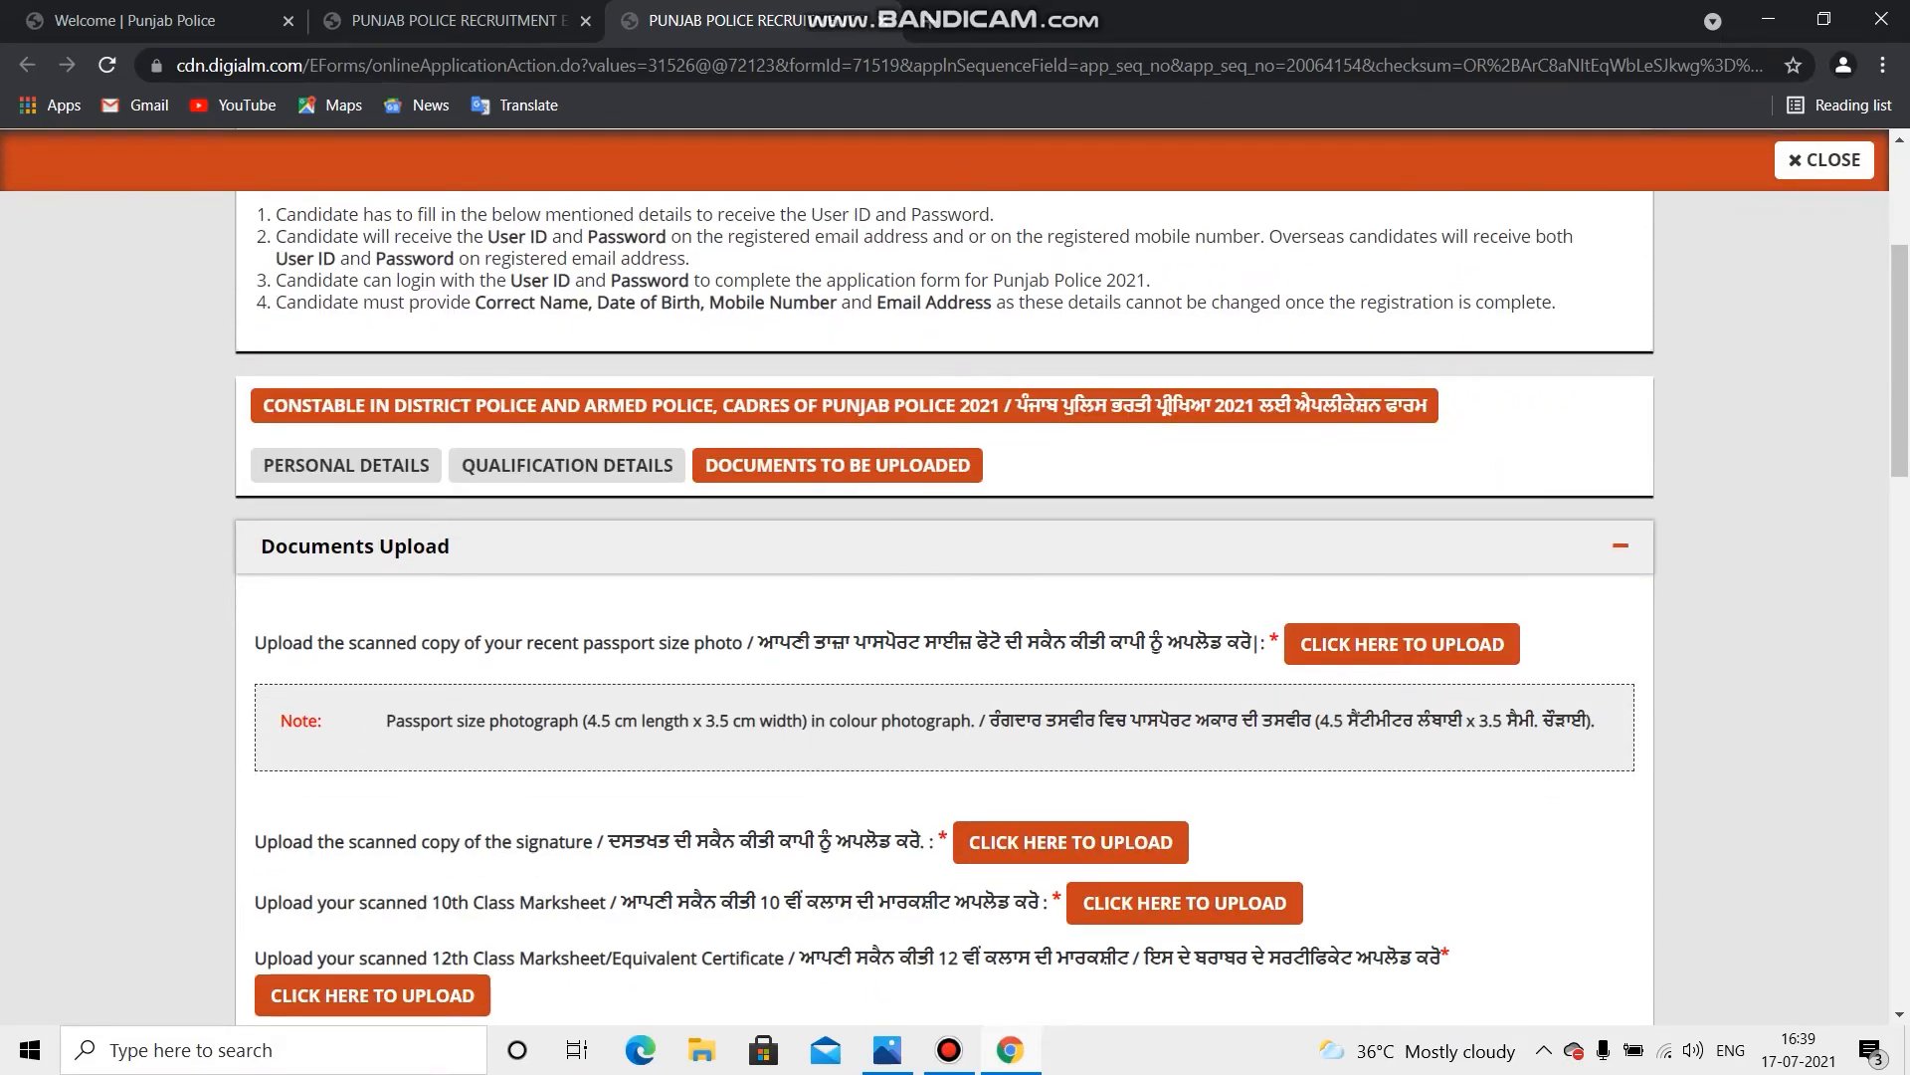
scroll(944, 597, "down", 1)
scroll(943, 597, "down", 2)
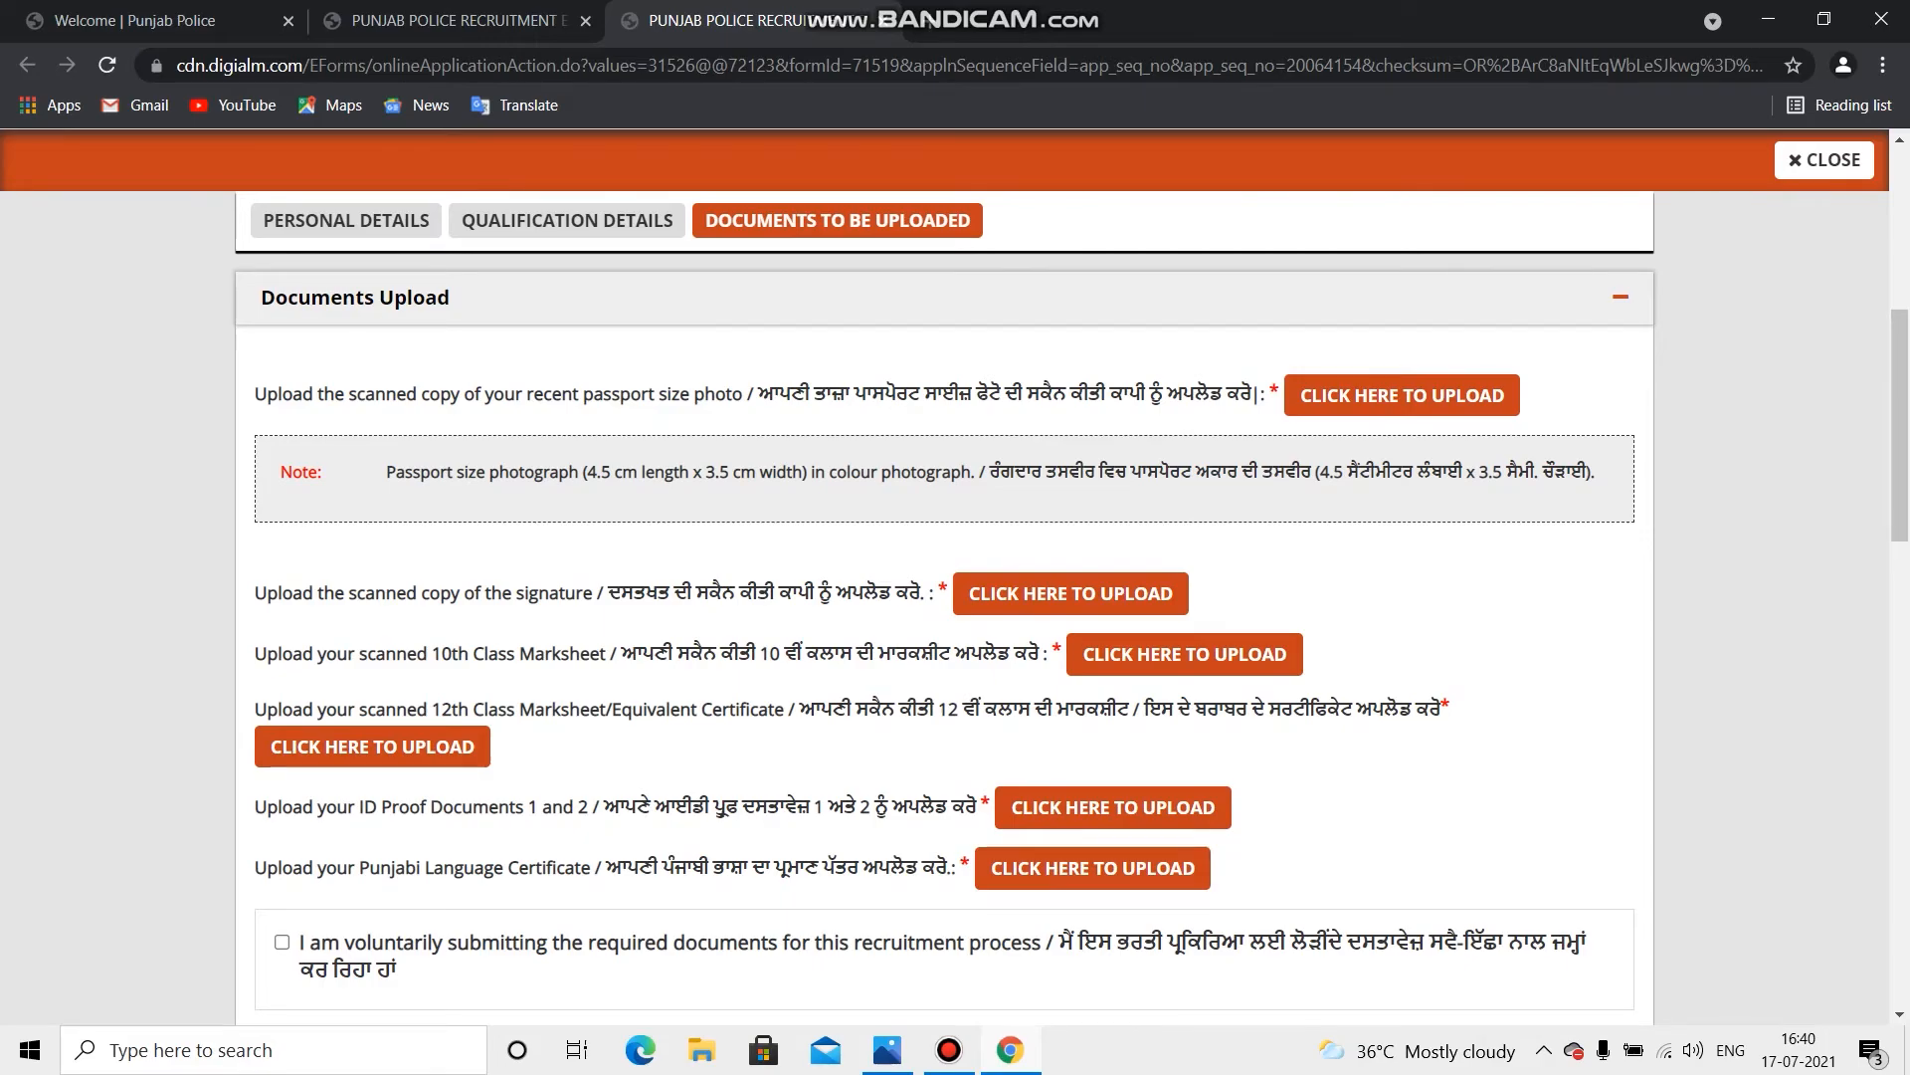
scroll(943, 597, "down", 2)
scroll(943, 597, "up", 1)
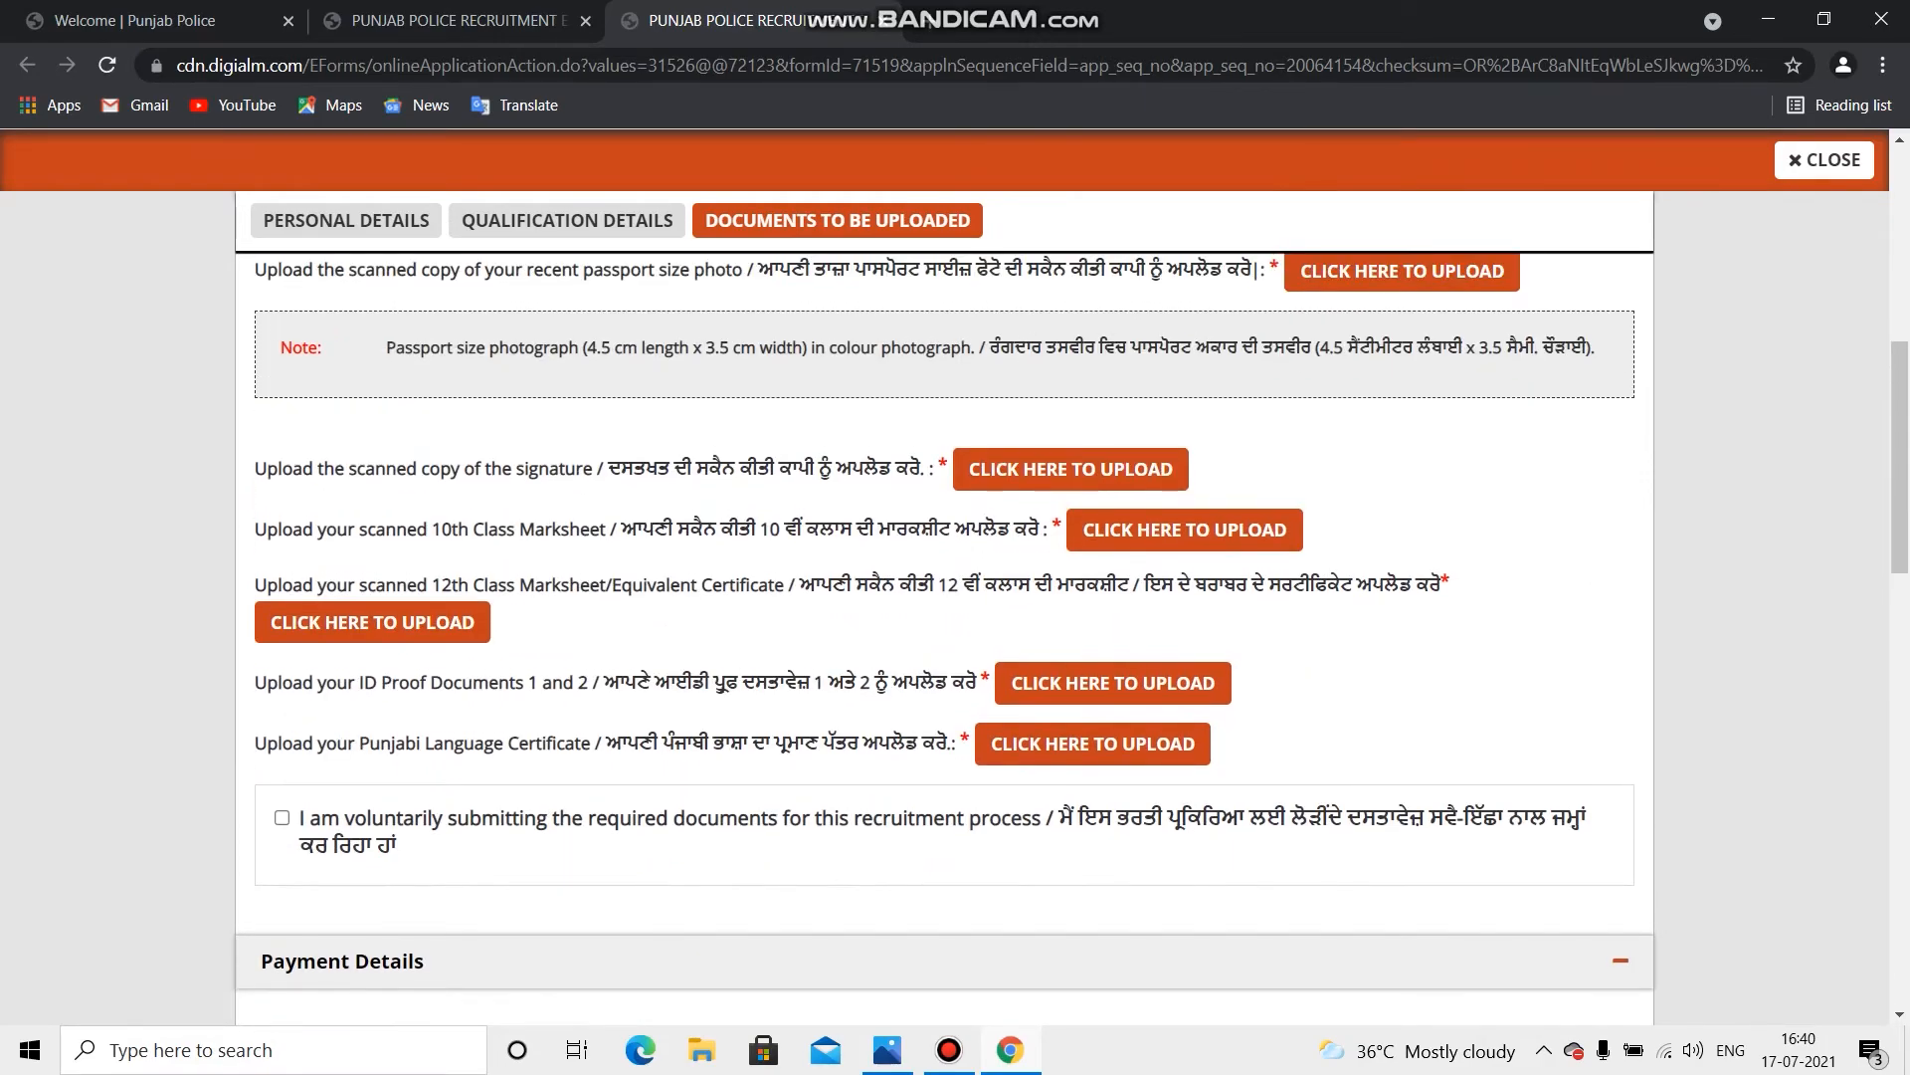
scroll(943, 597, "up", 3)
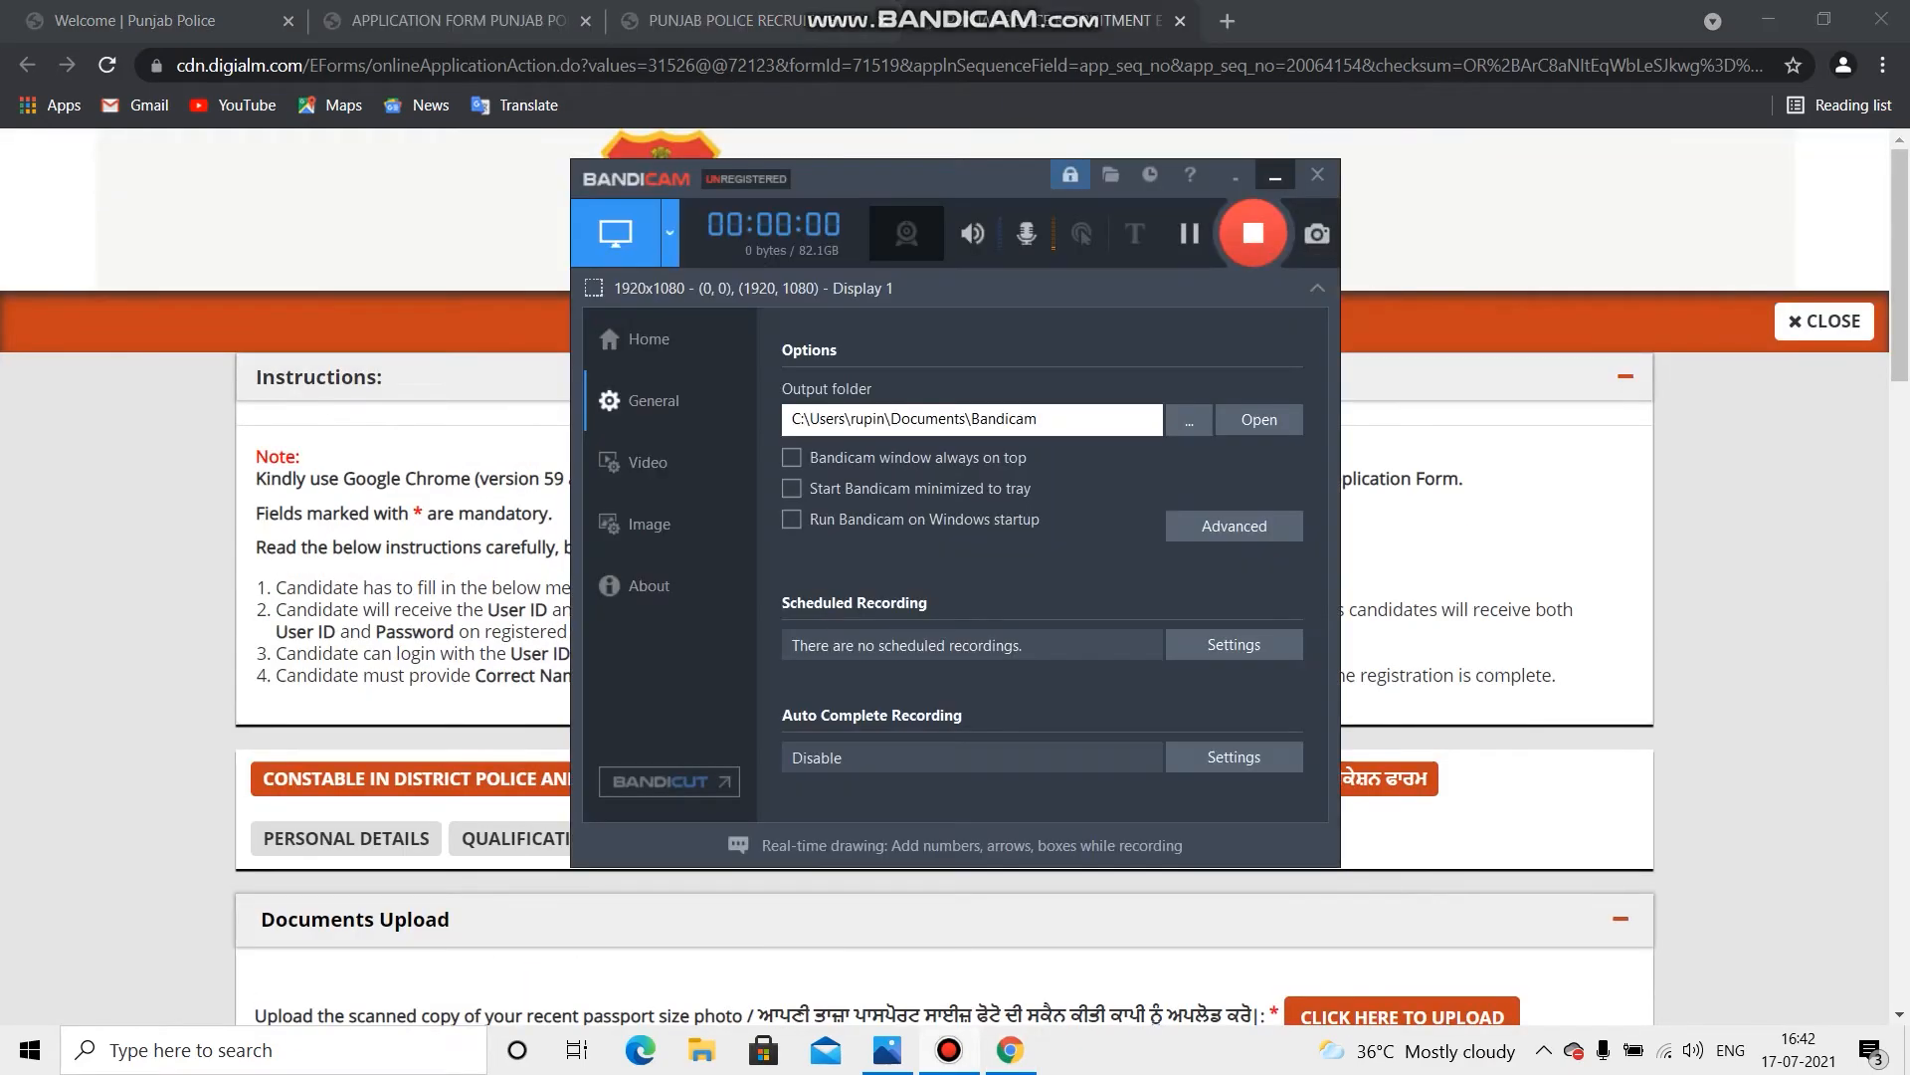
Step: Go to the Documents tab and highlight the passport photo upload instruction
left_click(1274, 177)
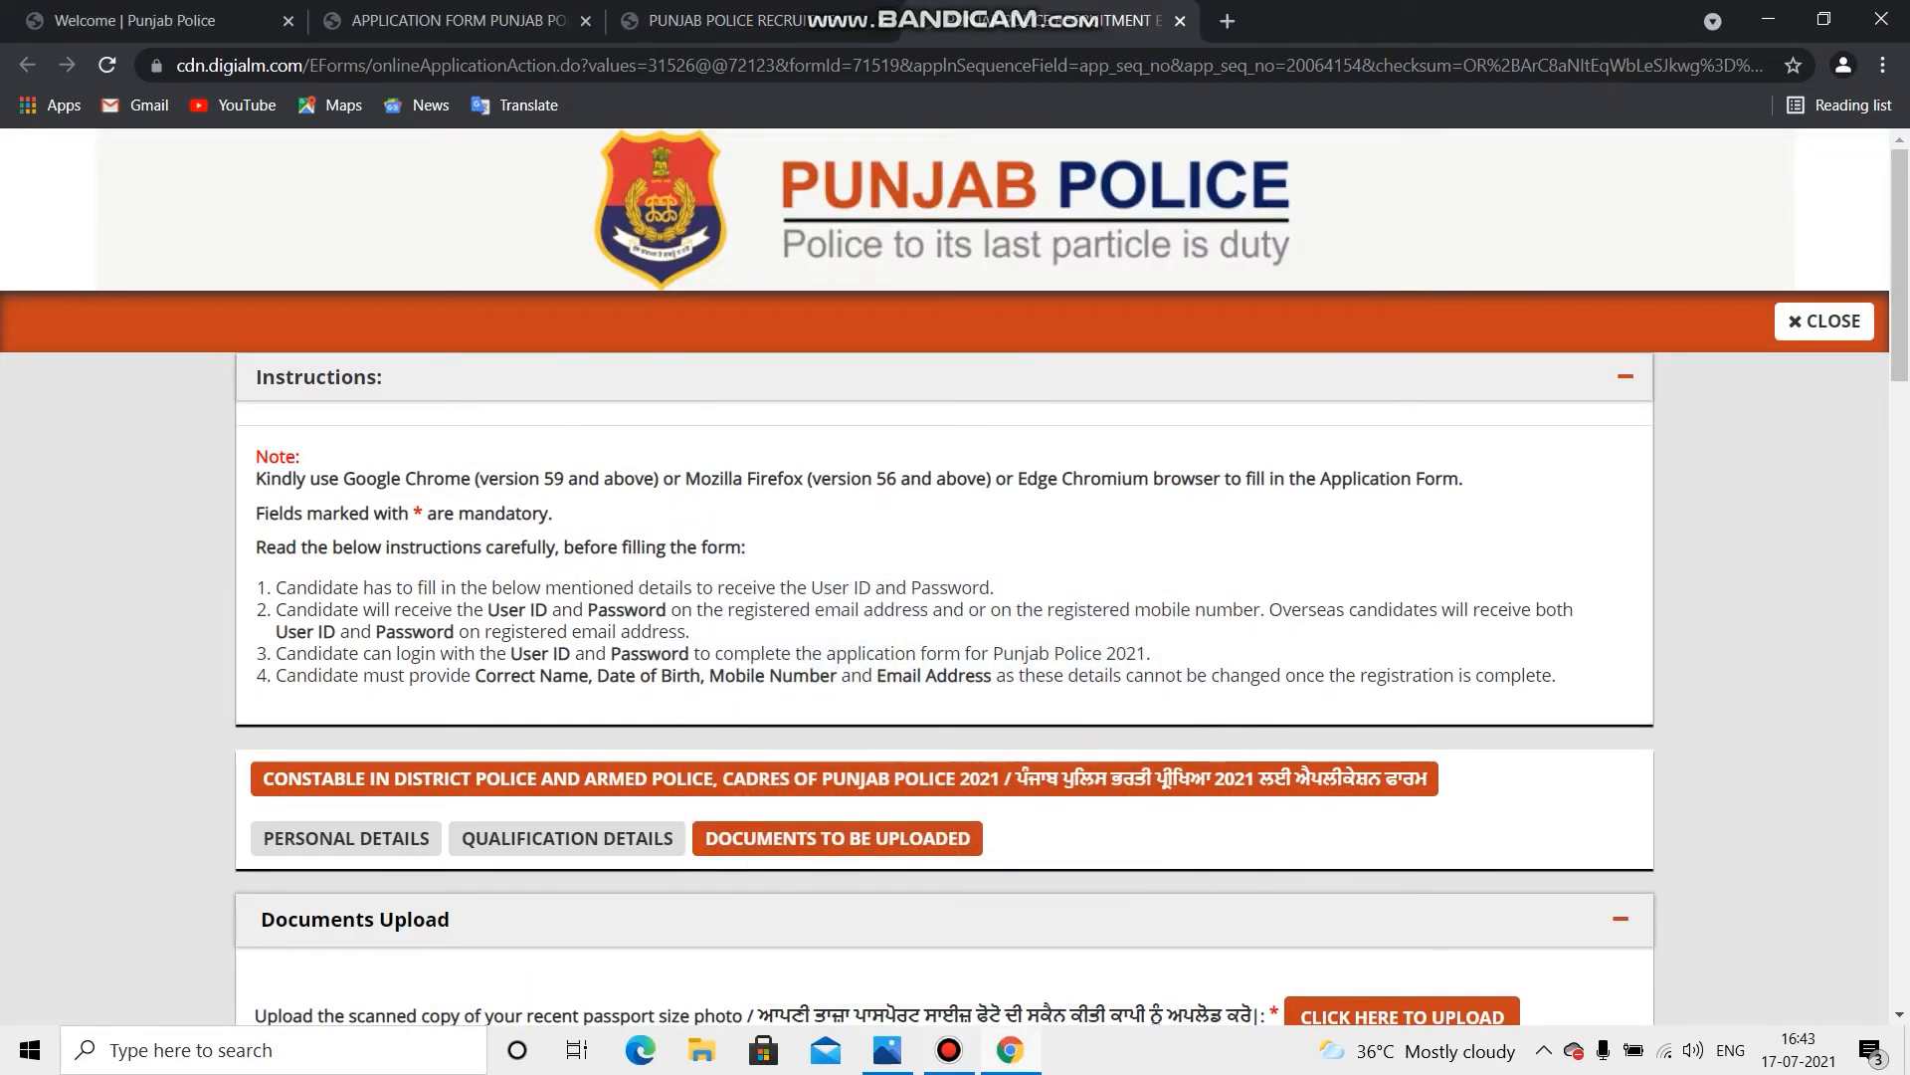
scroll(1612, 671, "down", 1)
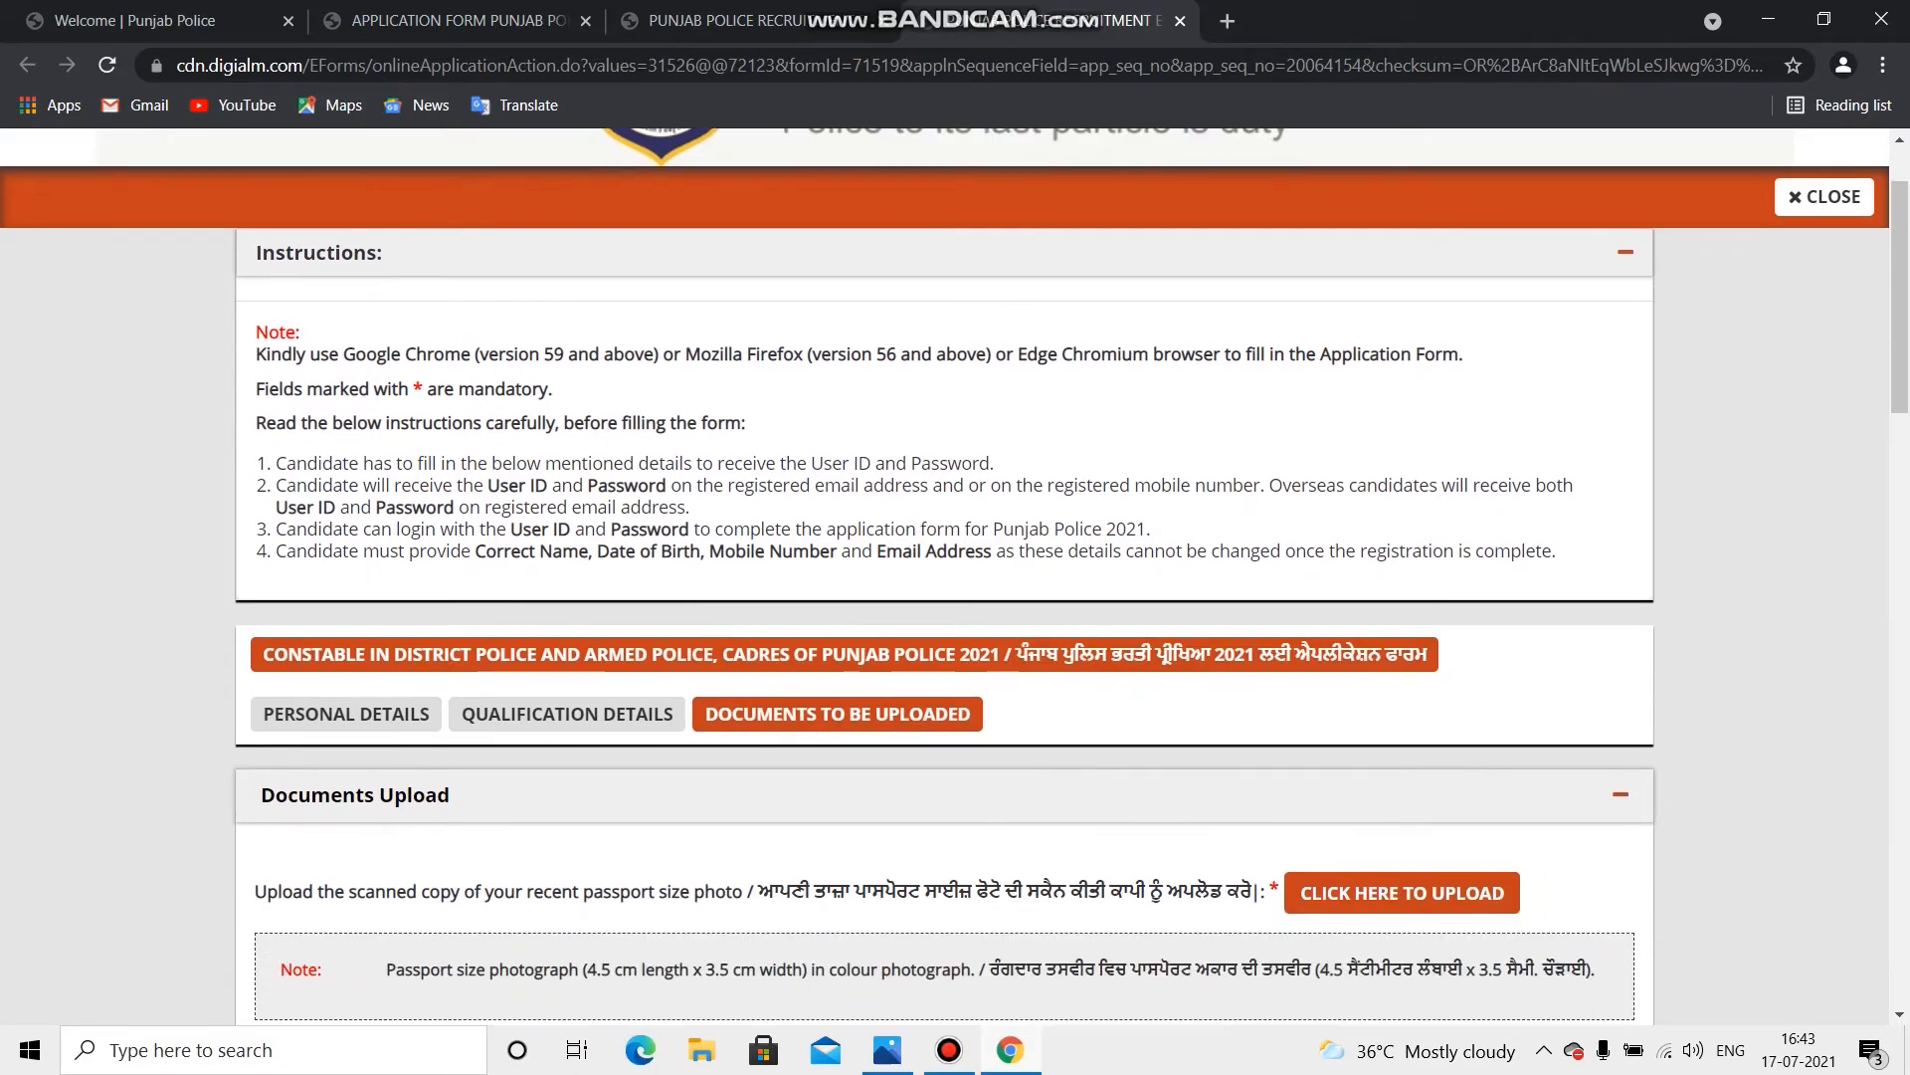
scroll(1612, 671, "down", 1)
scroll(1611, 671, "down", 3)
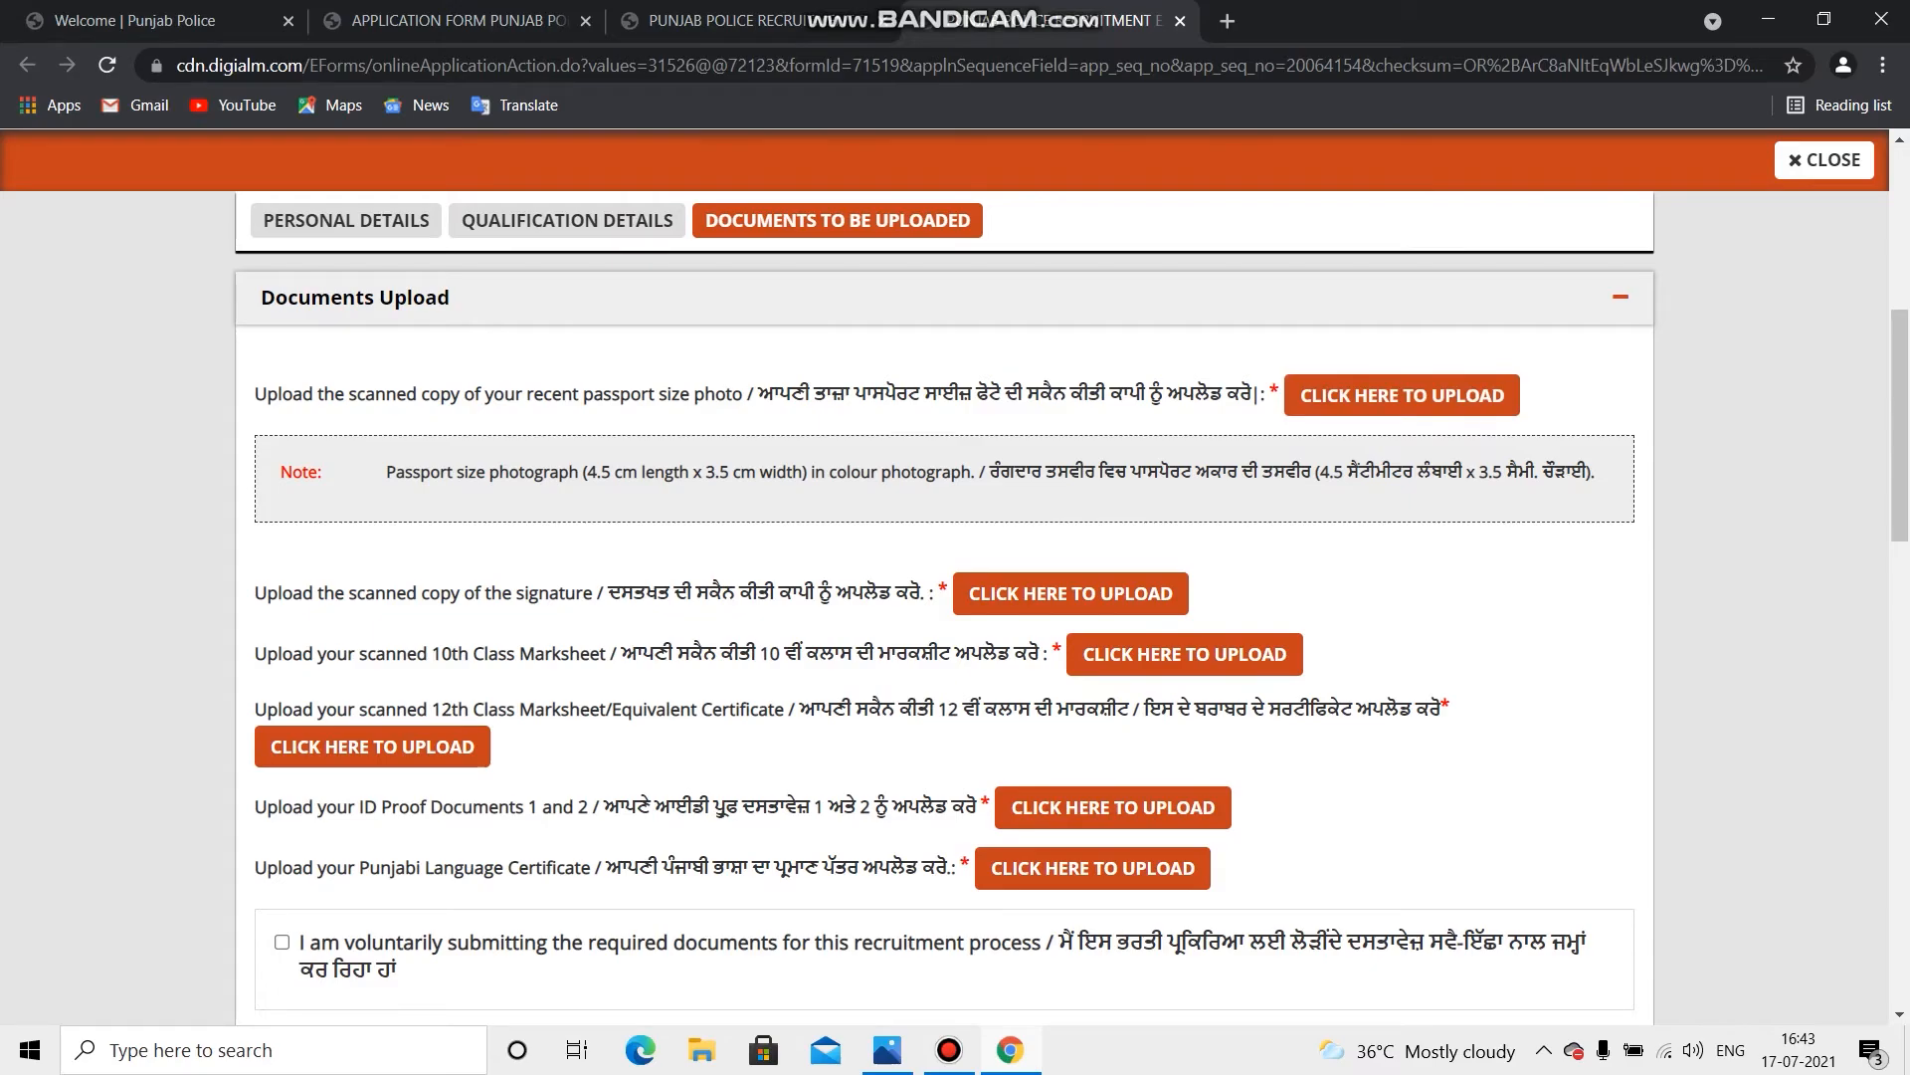
left_click_drag(256, 394, 1281, 394)
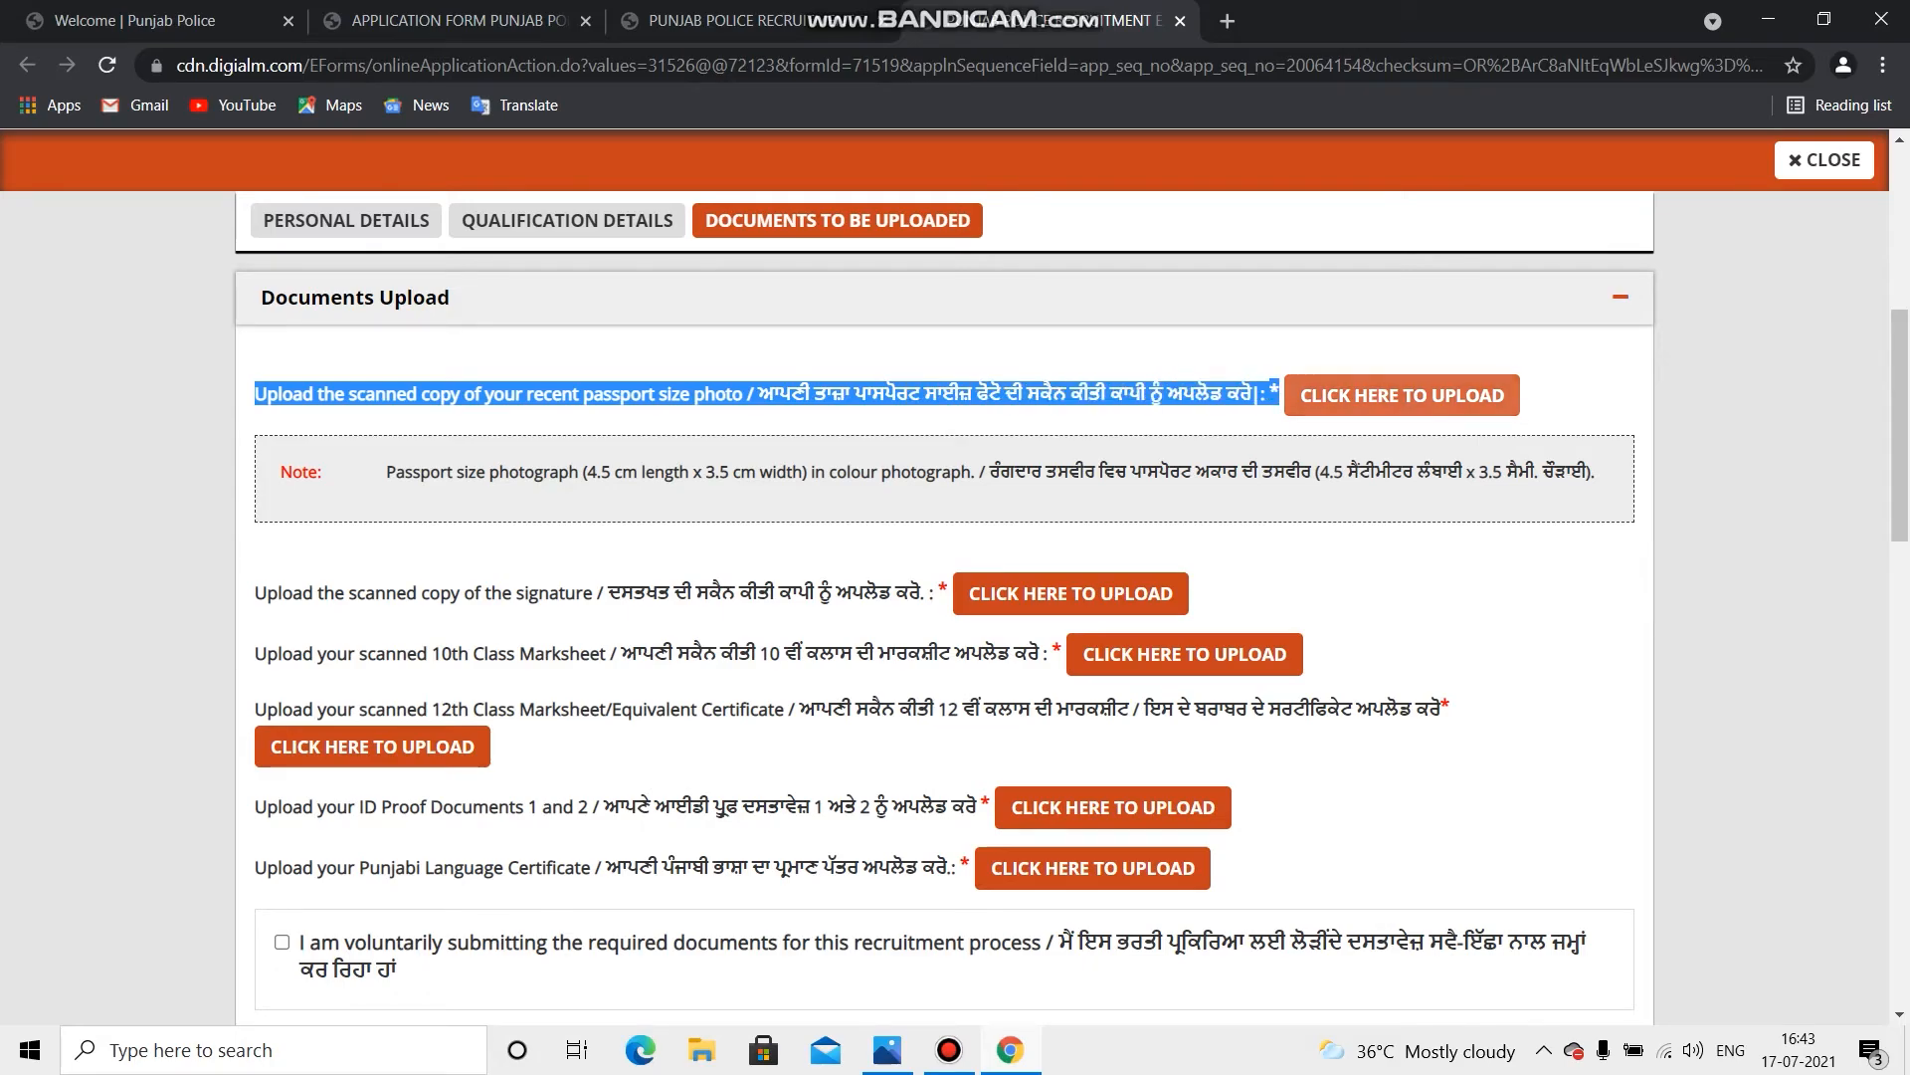
Step: Check the passport photo upload window's size and format requirements, then close it
left_click(1402, 395)
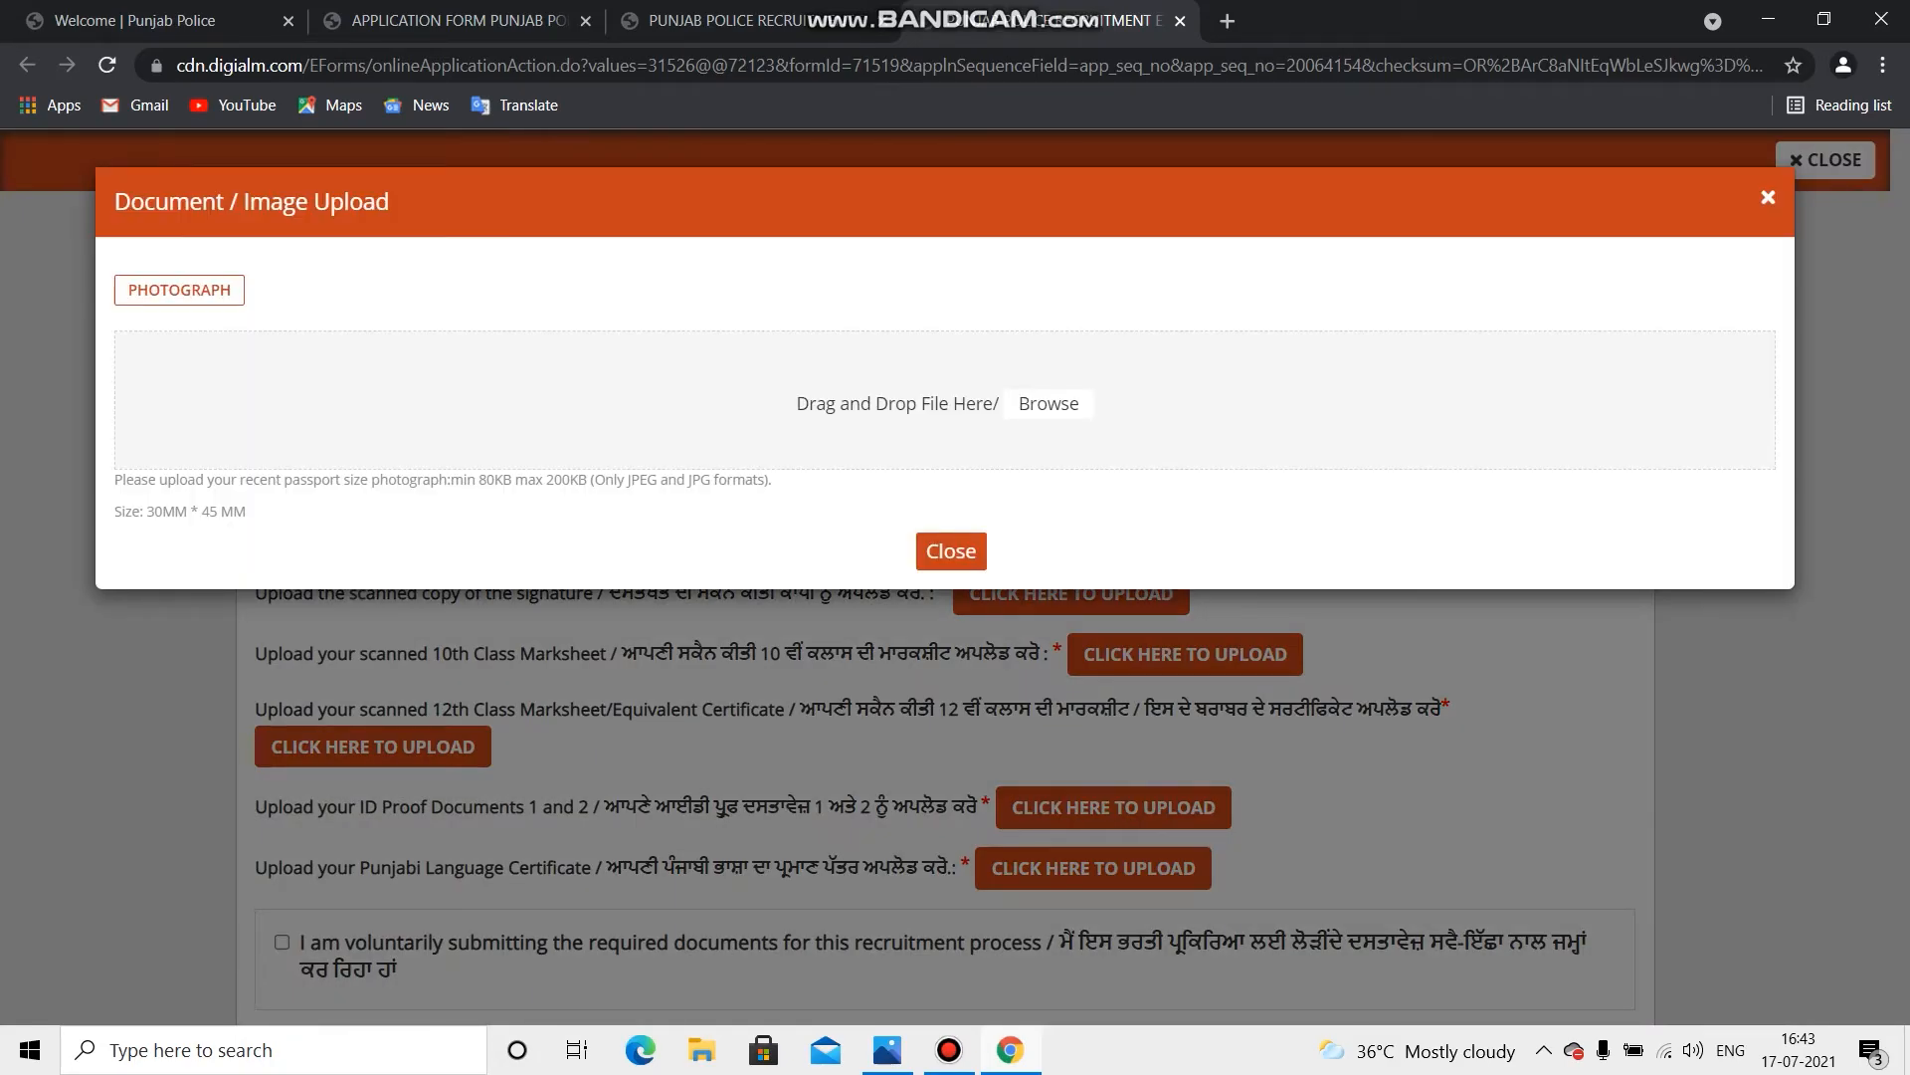
left_click_drag(115, 479, 247, 511)
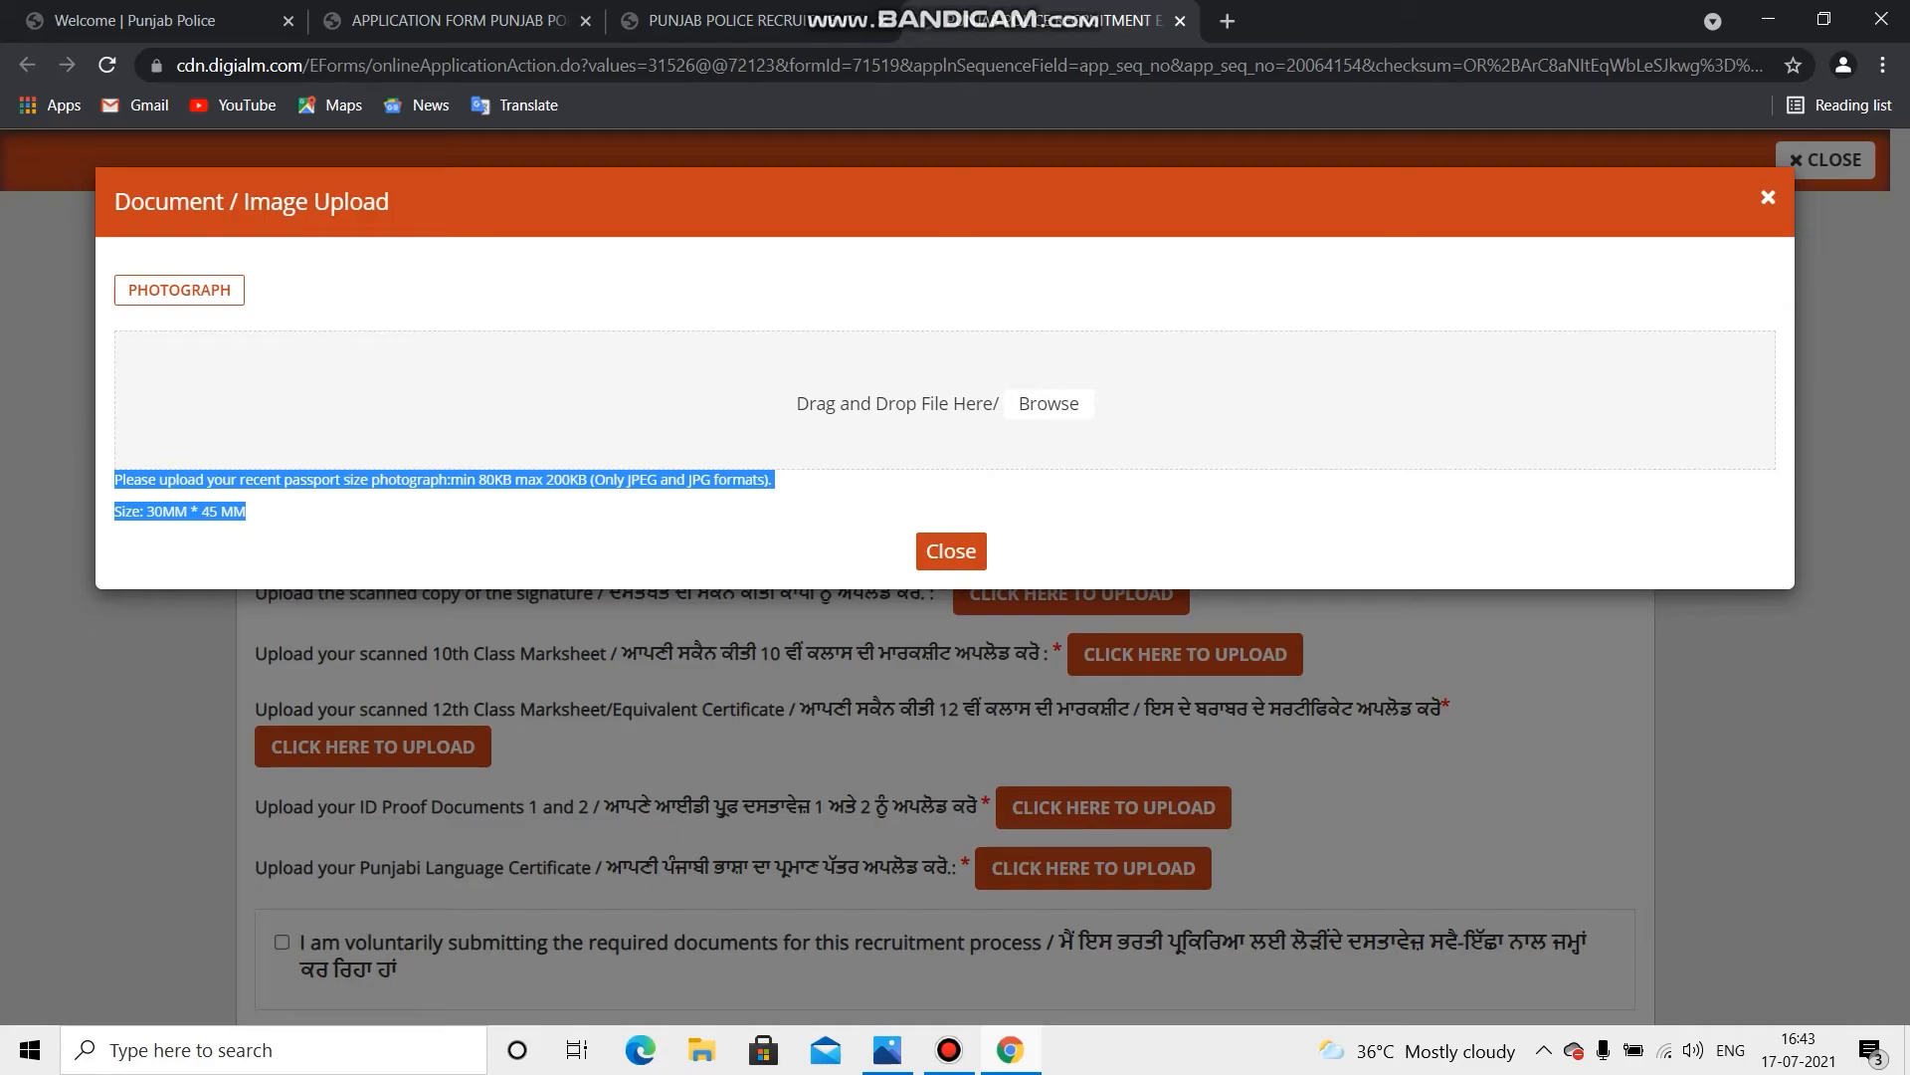
left_click(445, 517)
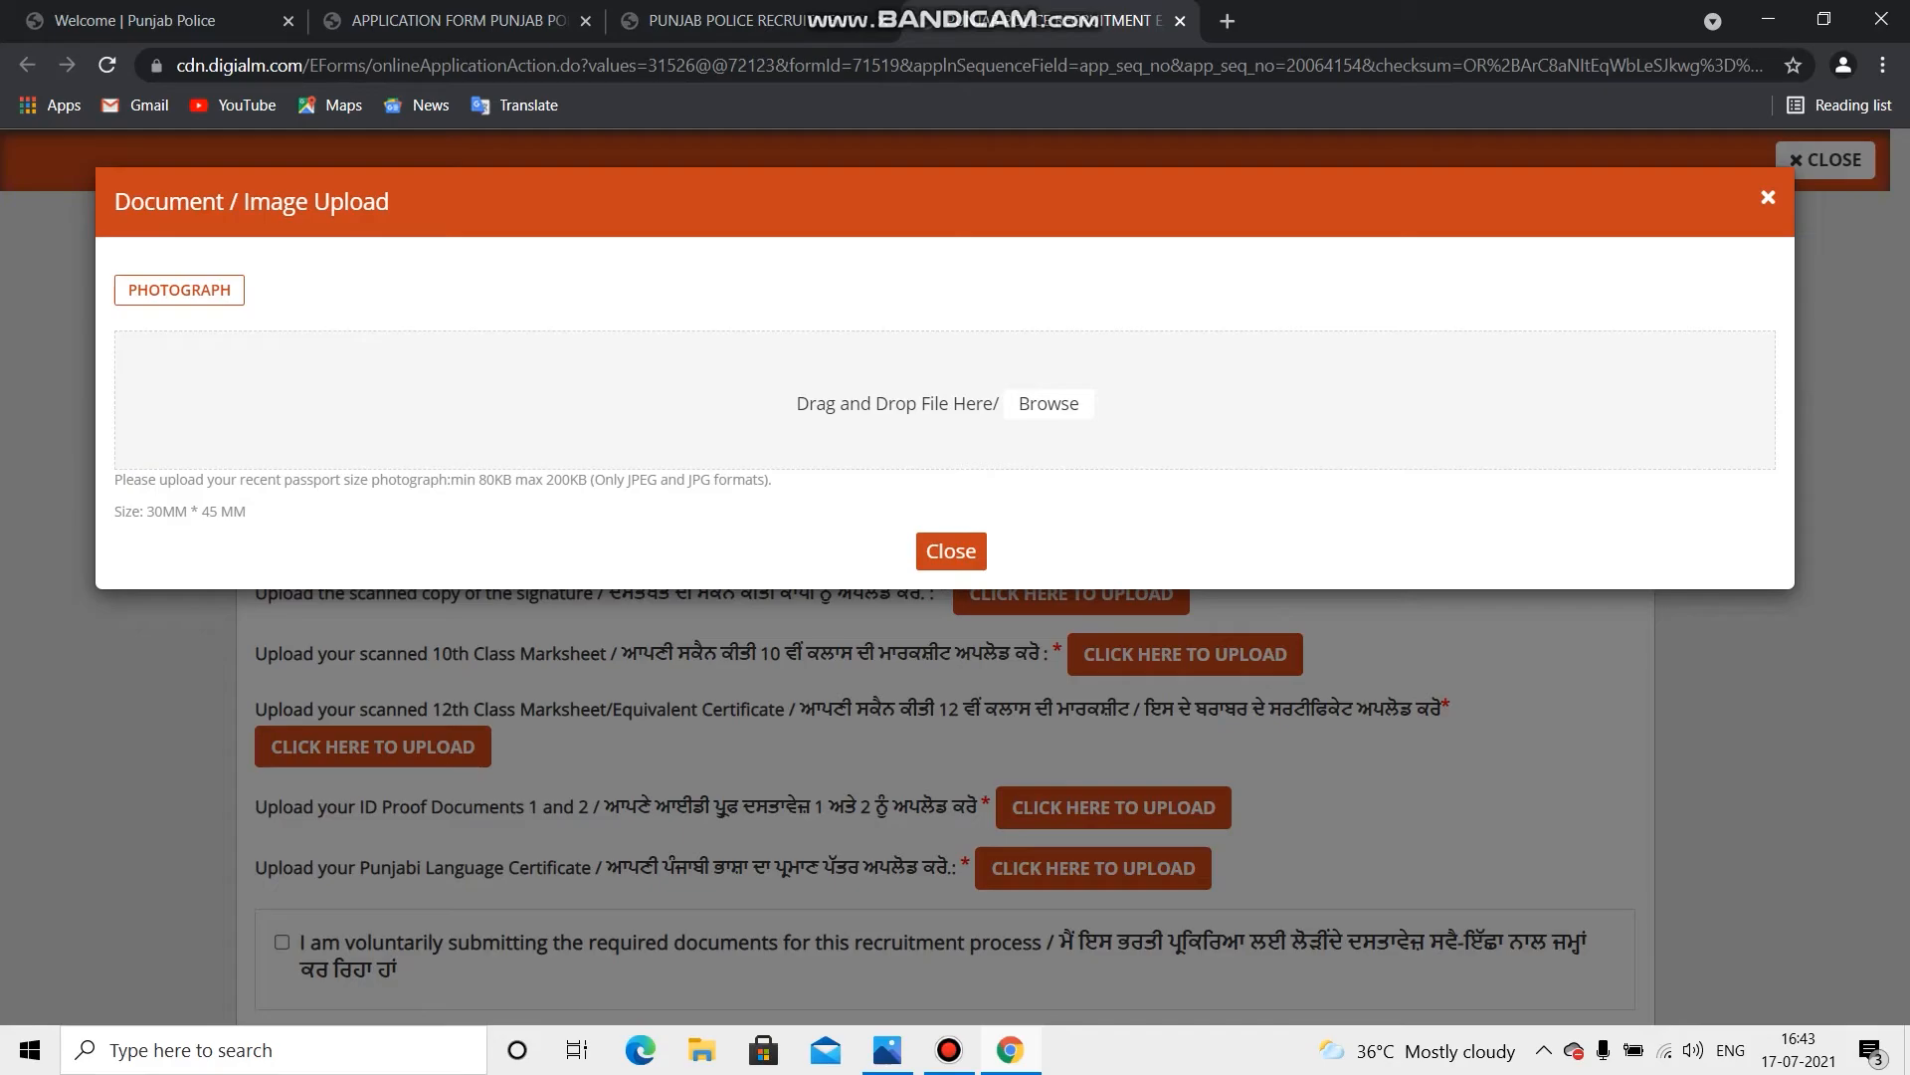
key("Escape")
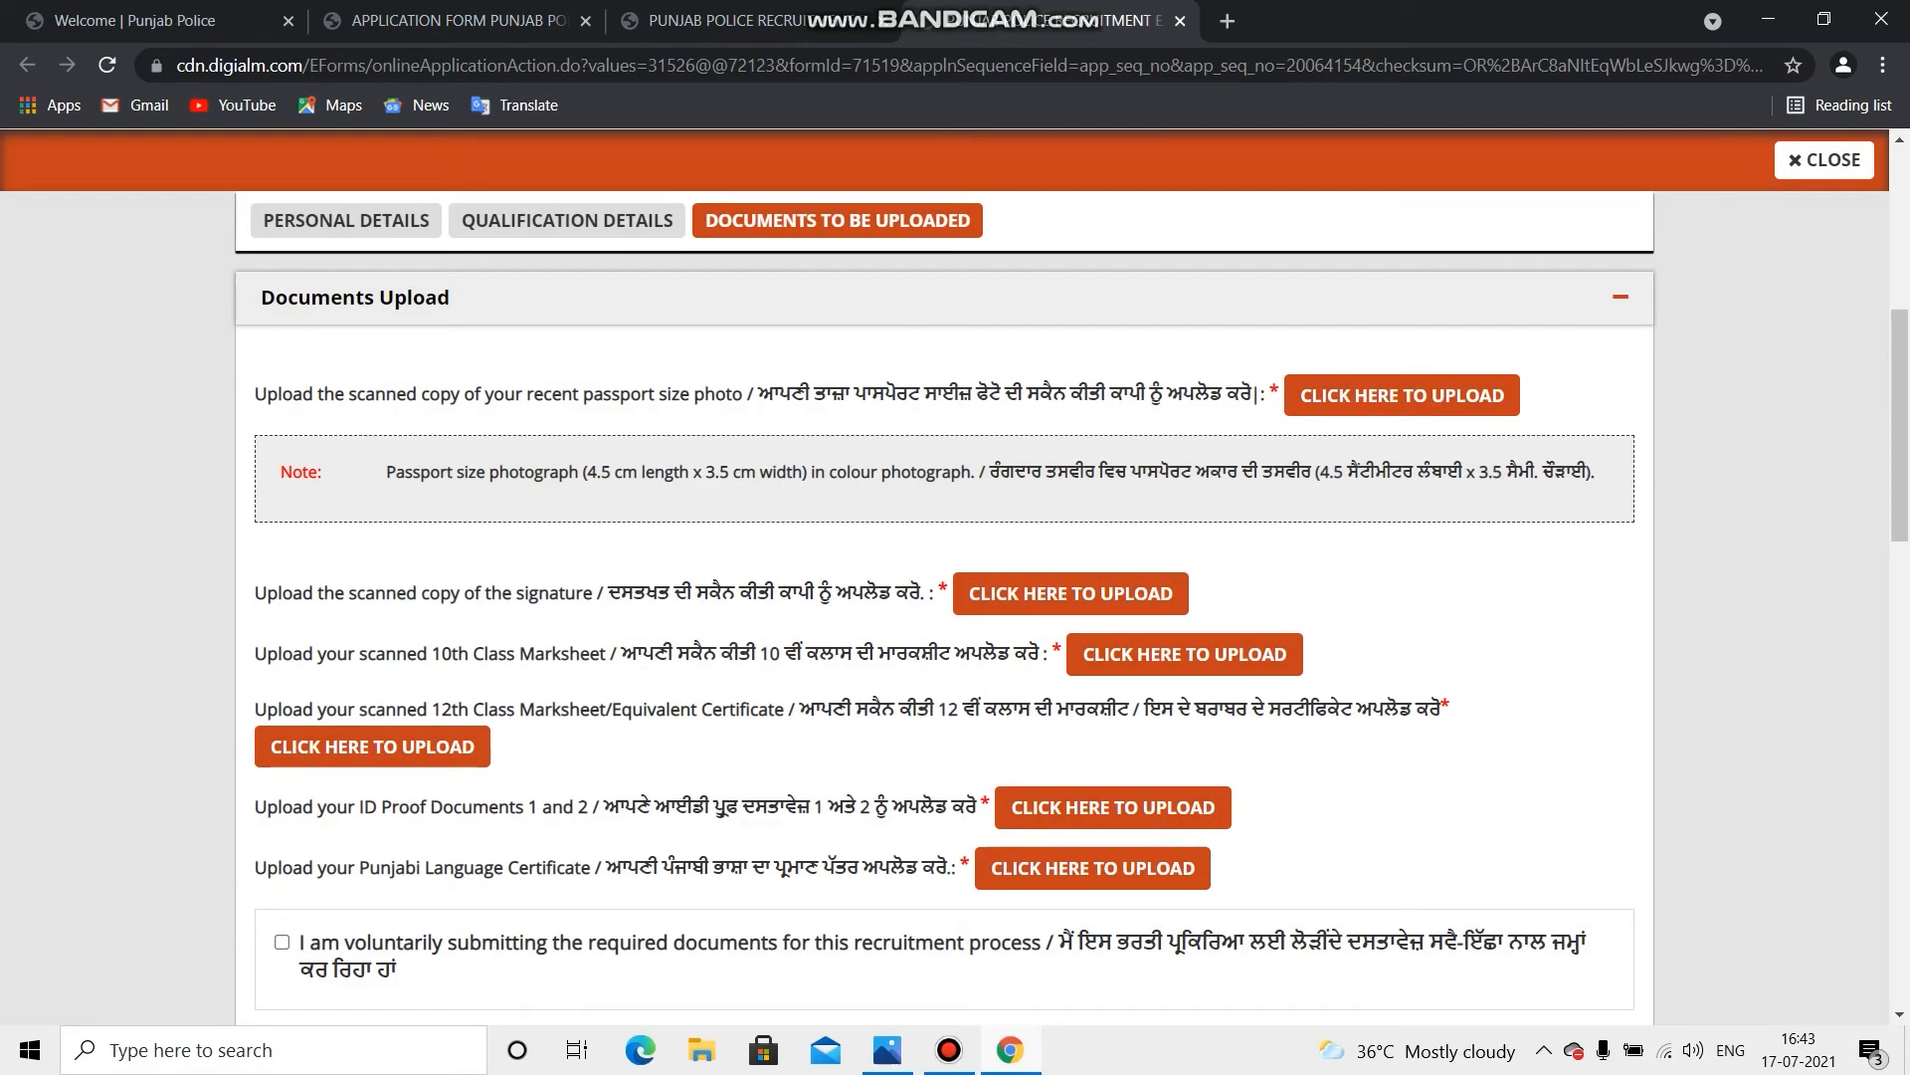
Step: Review the signature upload limits (80–200 KB, JPEG/JPG), close the window, and scroll toward Payment Details
left_click_drag(256, 594, 948, 594)
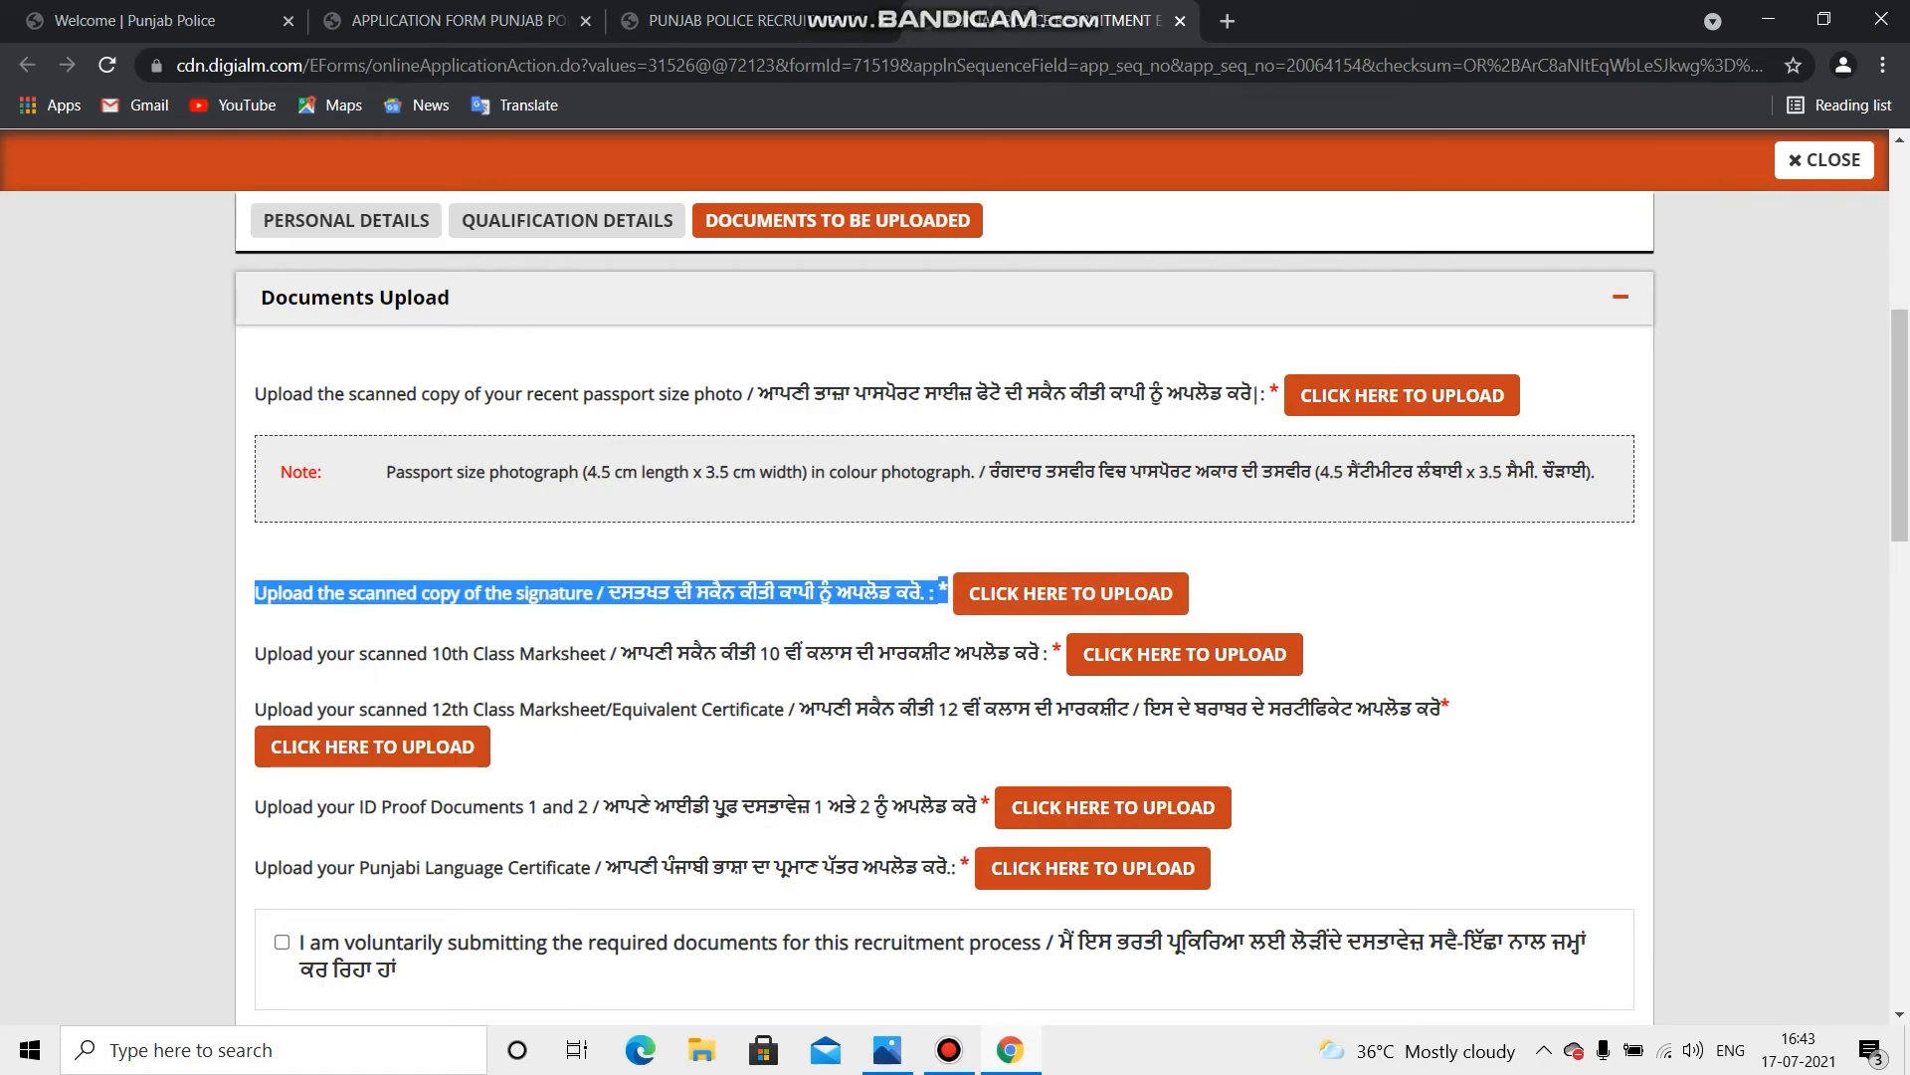
left_click(1071, 593)
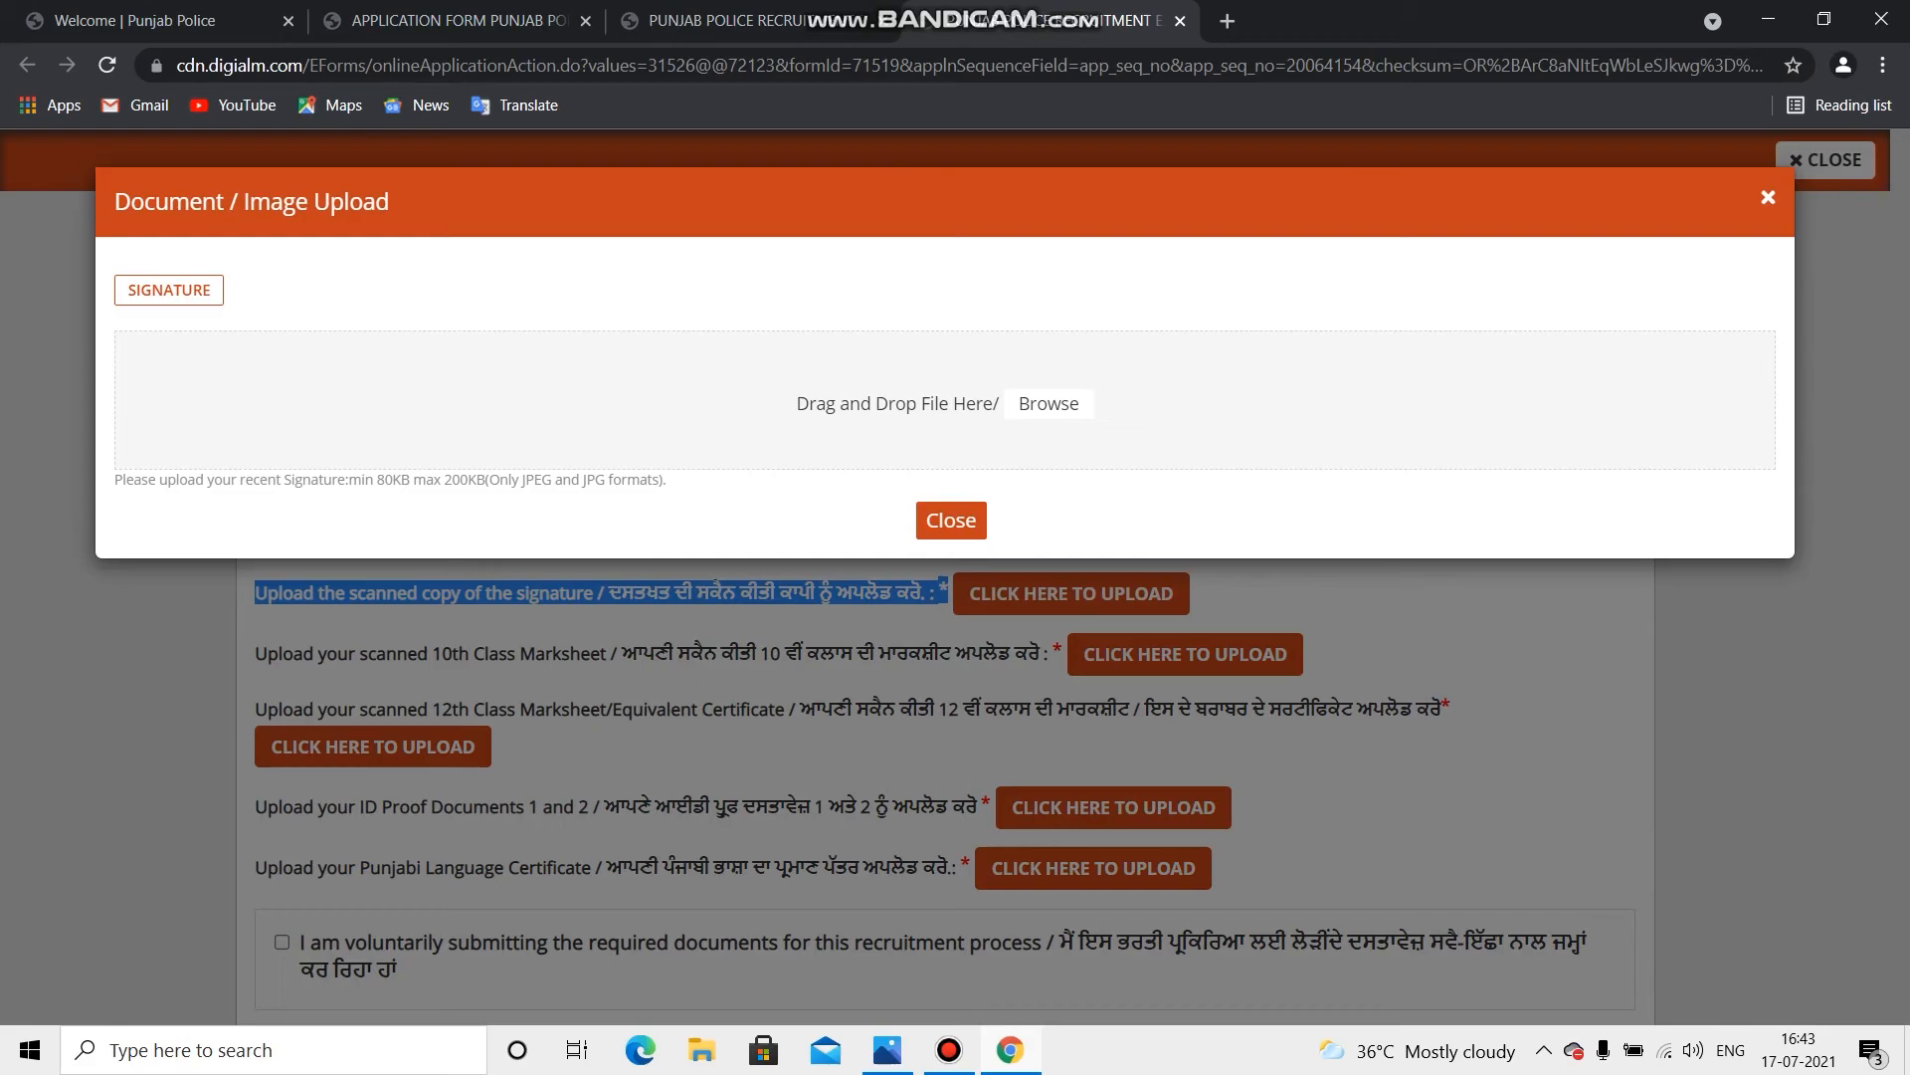
left_click_drag(669, 480, 361, 480)
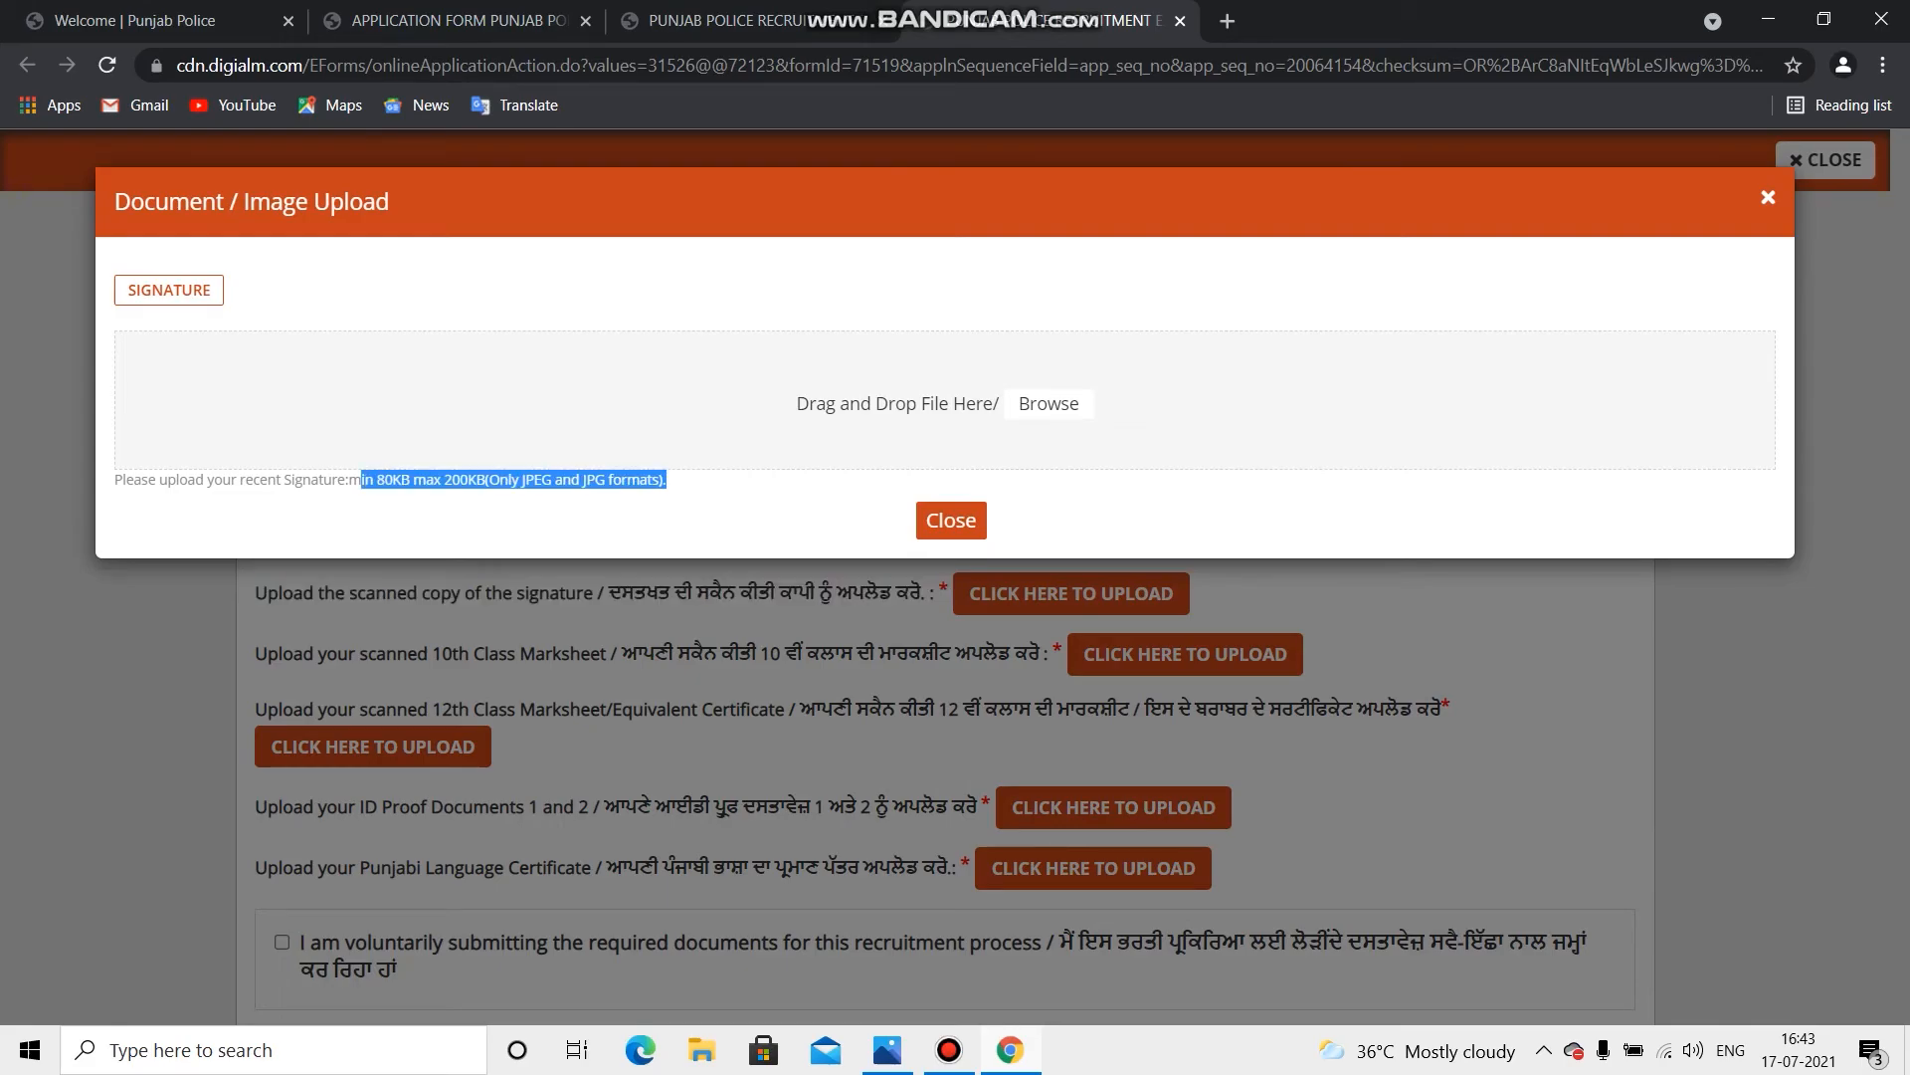
left_click(951, 520)
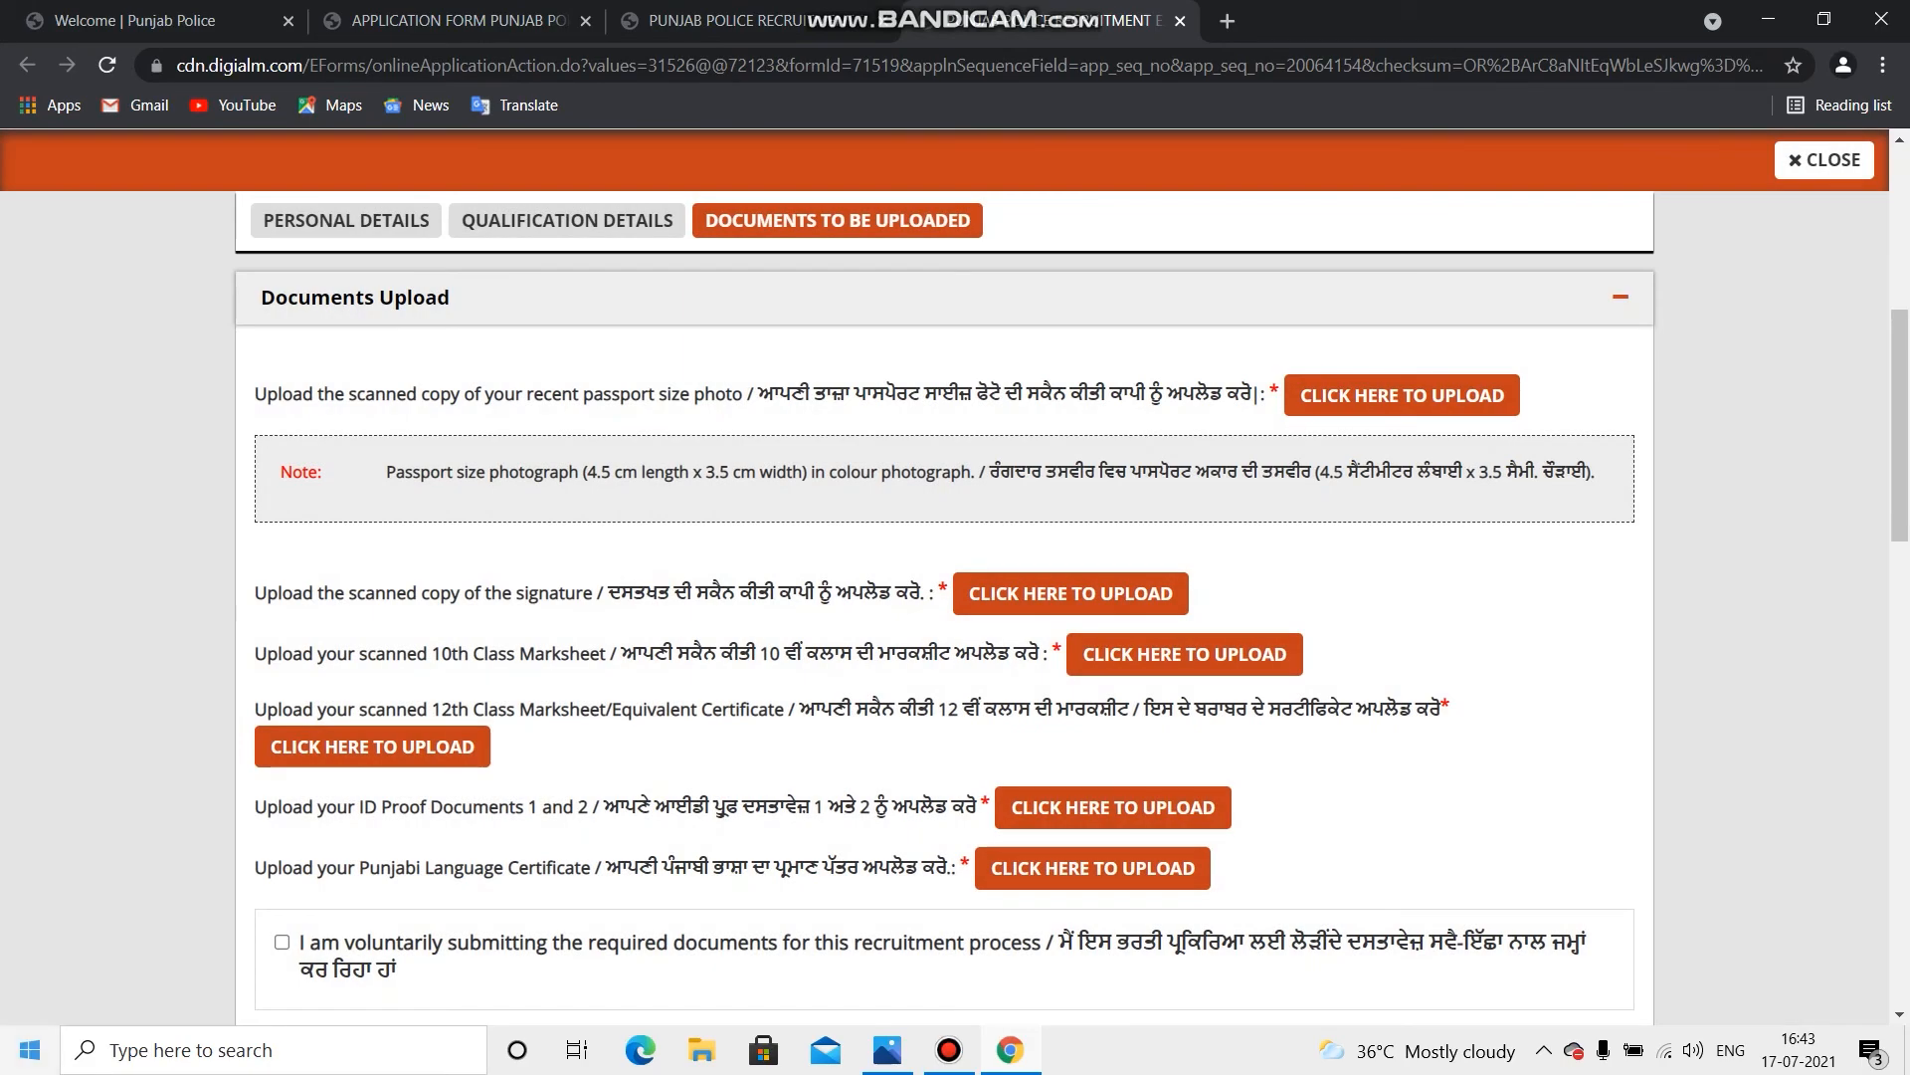
scroll(943, 624, "down", 3)
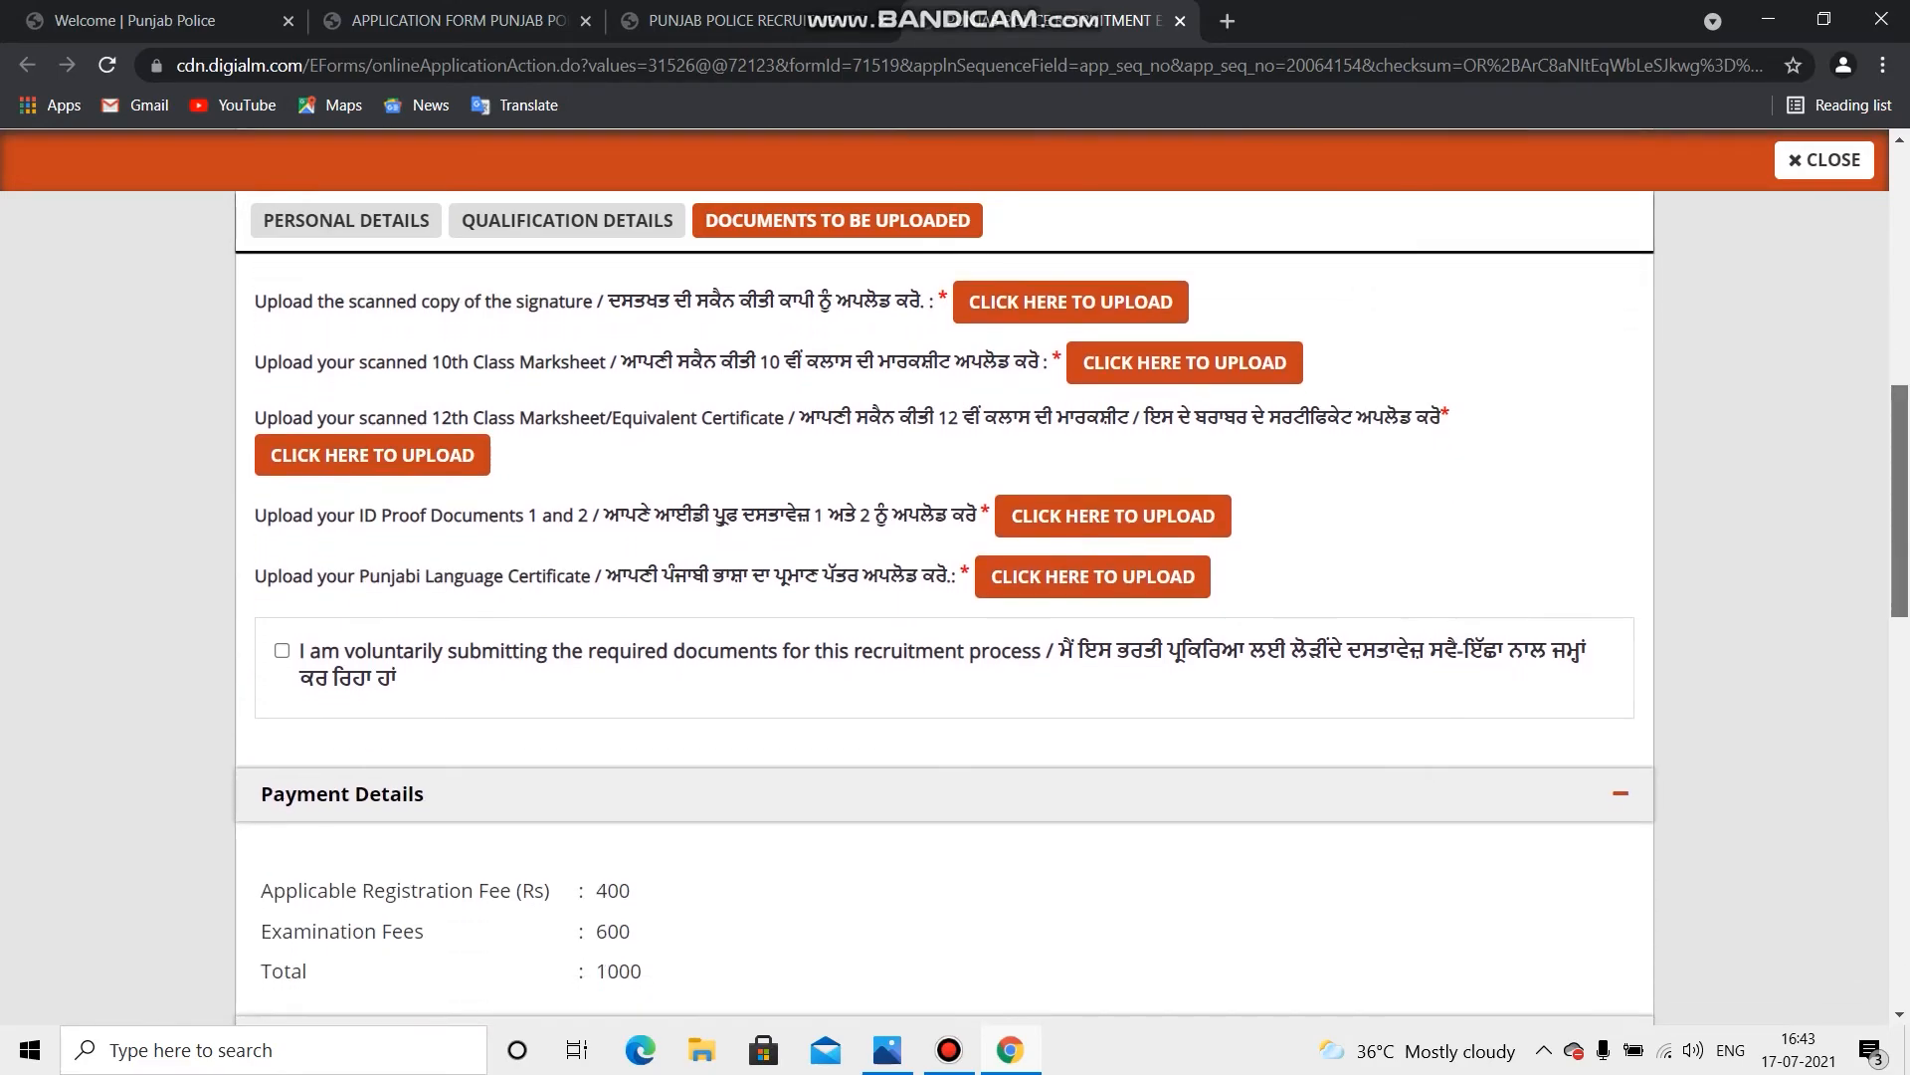
Step: Review the upload size and format limits for the 12th Class Marksheet and ID Proof Documents
left_click_drag(278, 418, 1450, 418)
left_click(372, 455)
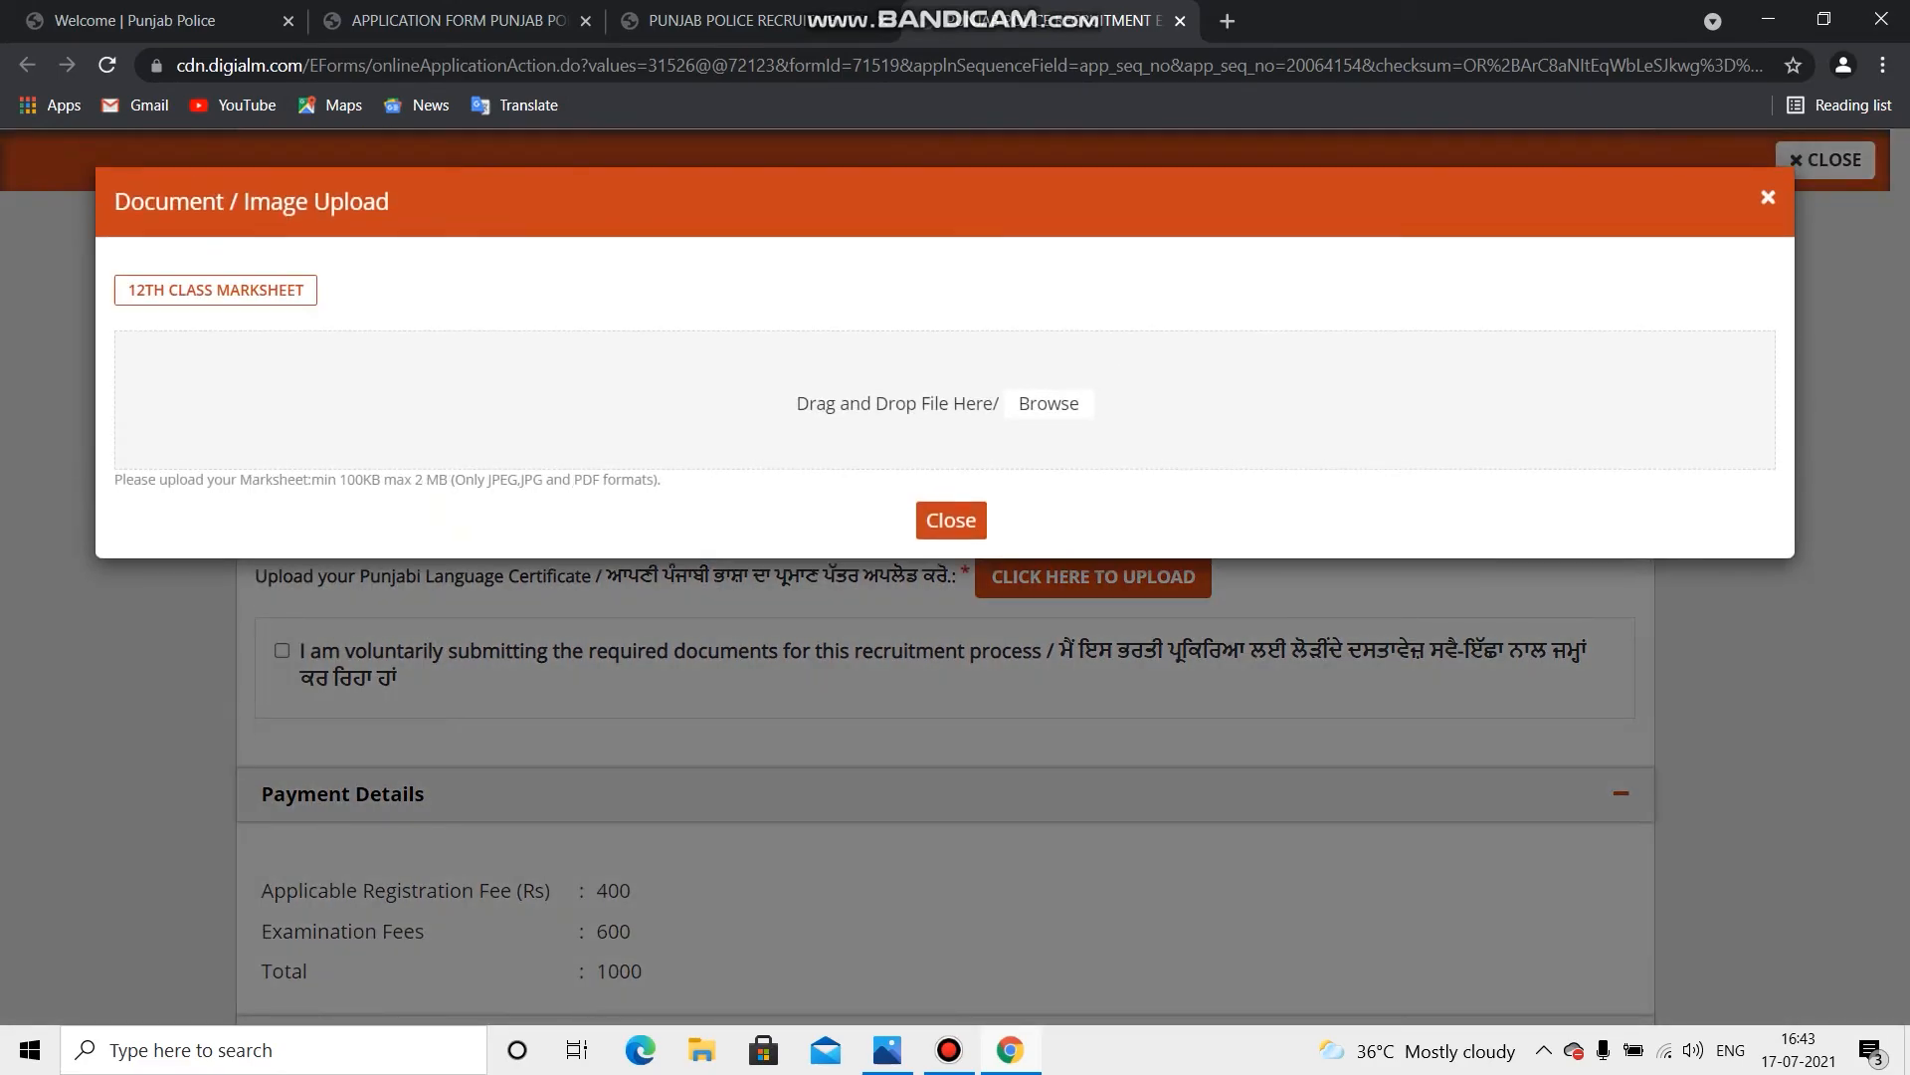
left_click_drag(327, 479, 661, 479)
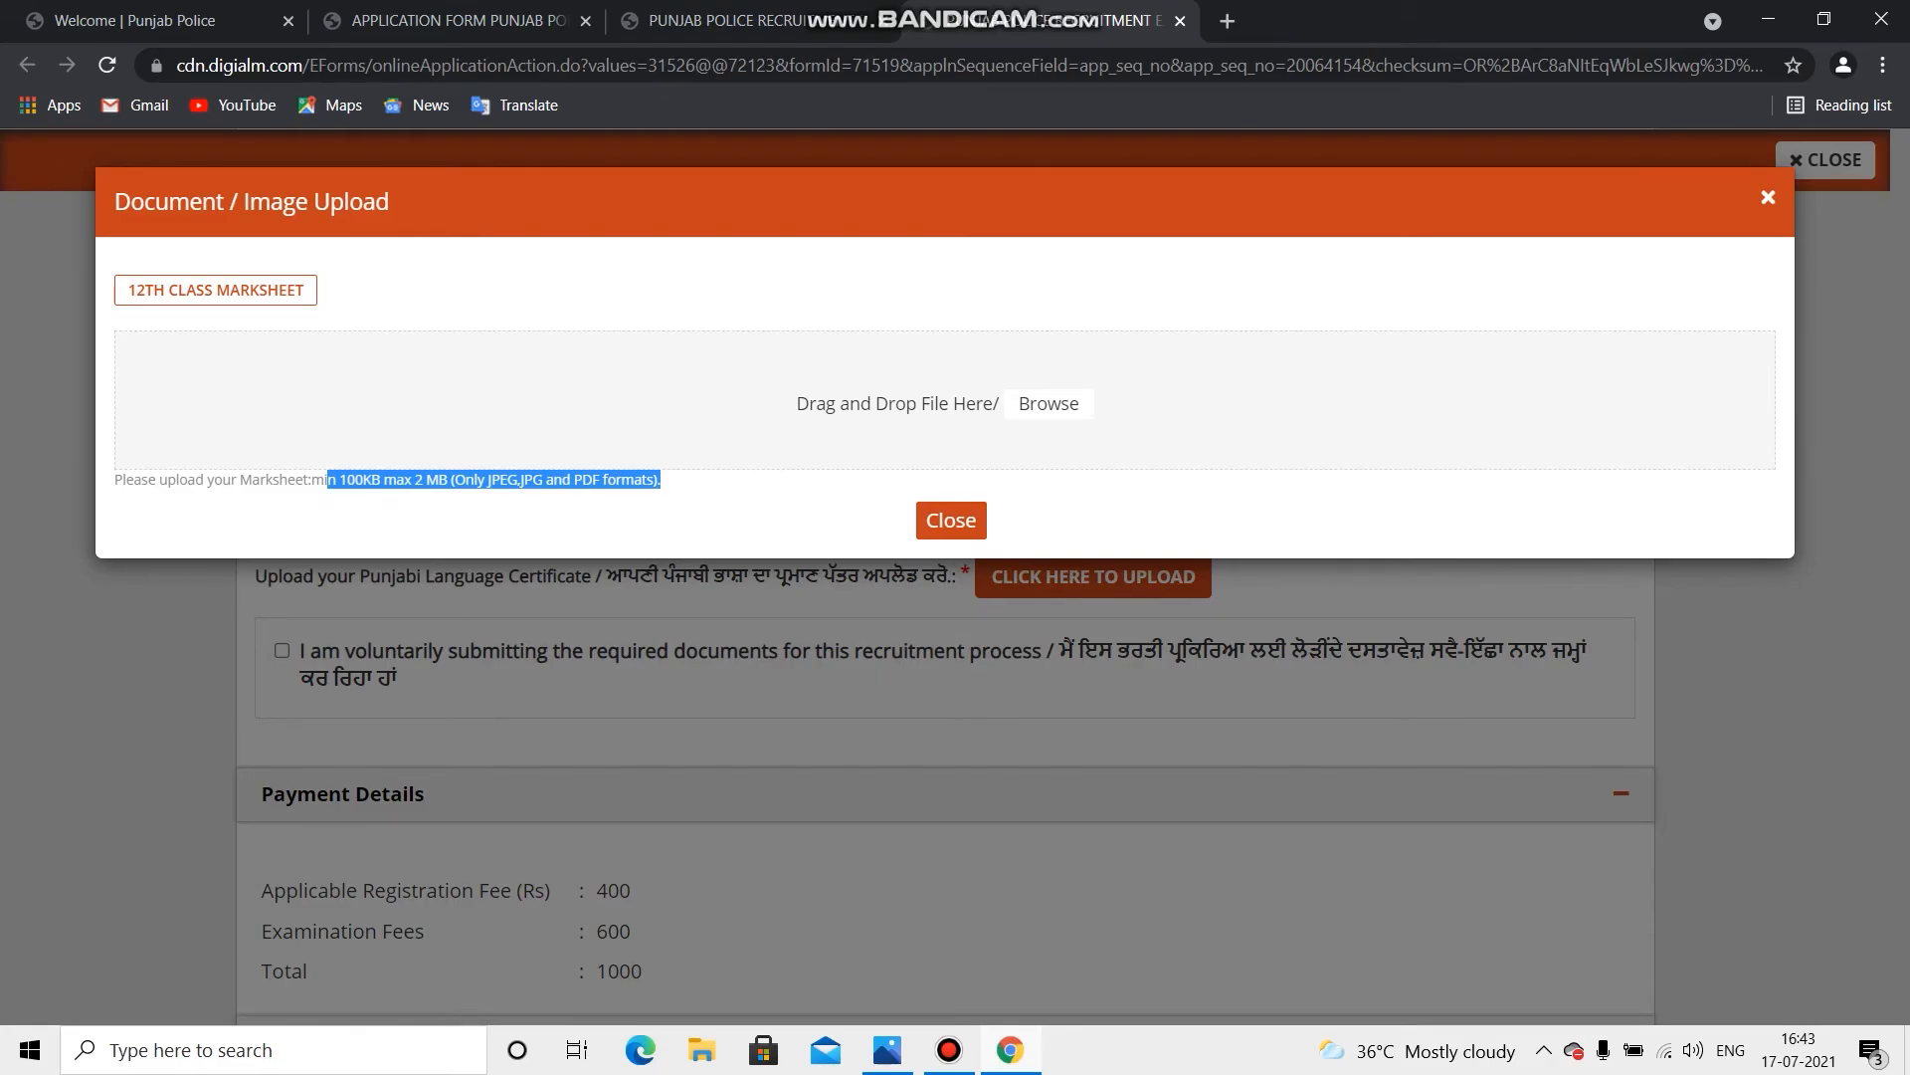
left_click(951, 520)
left_click_drag(267, 515, 990, 516)
left_click(1113, 515)
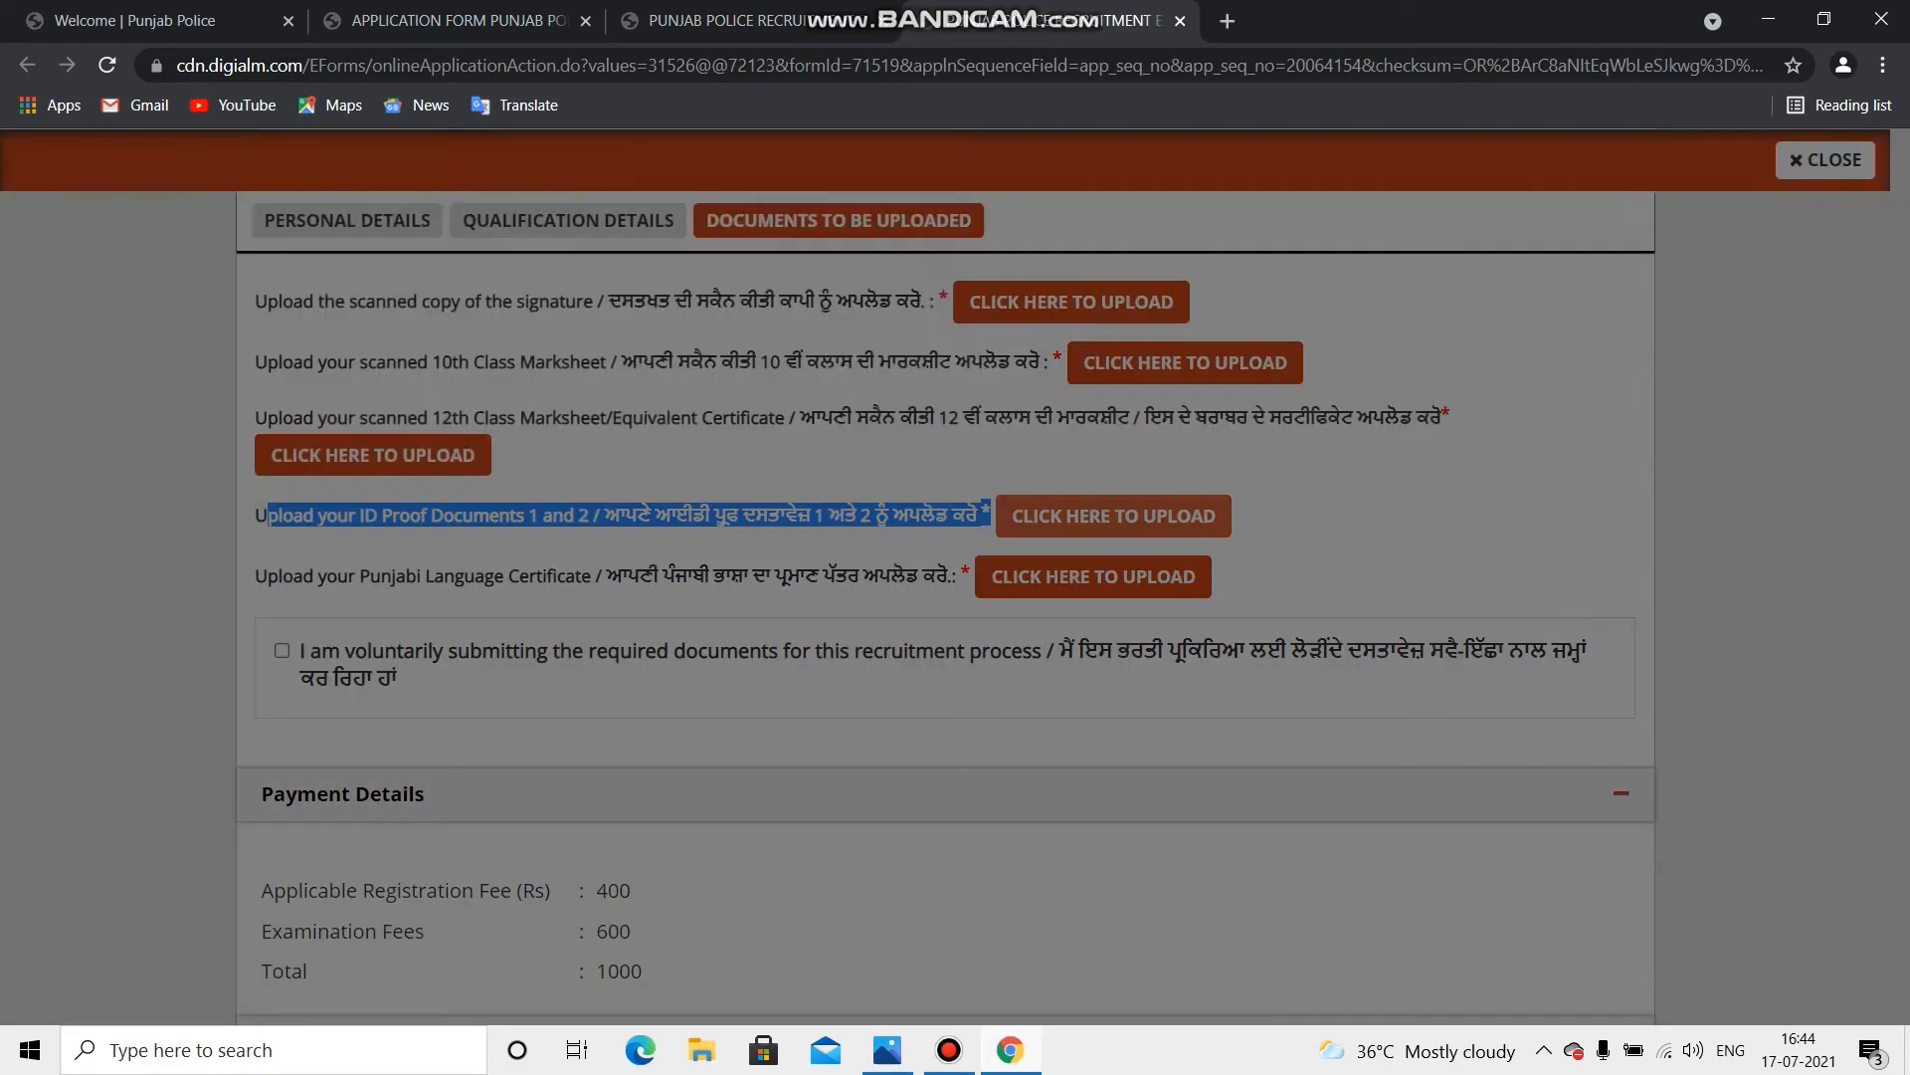
left_click_drag(377, 480, 711, 480)
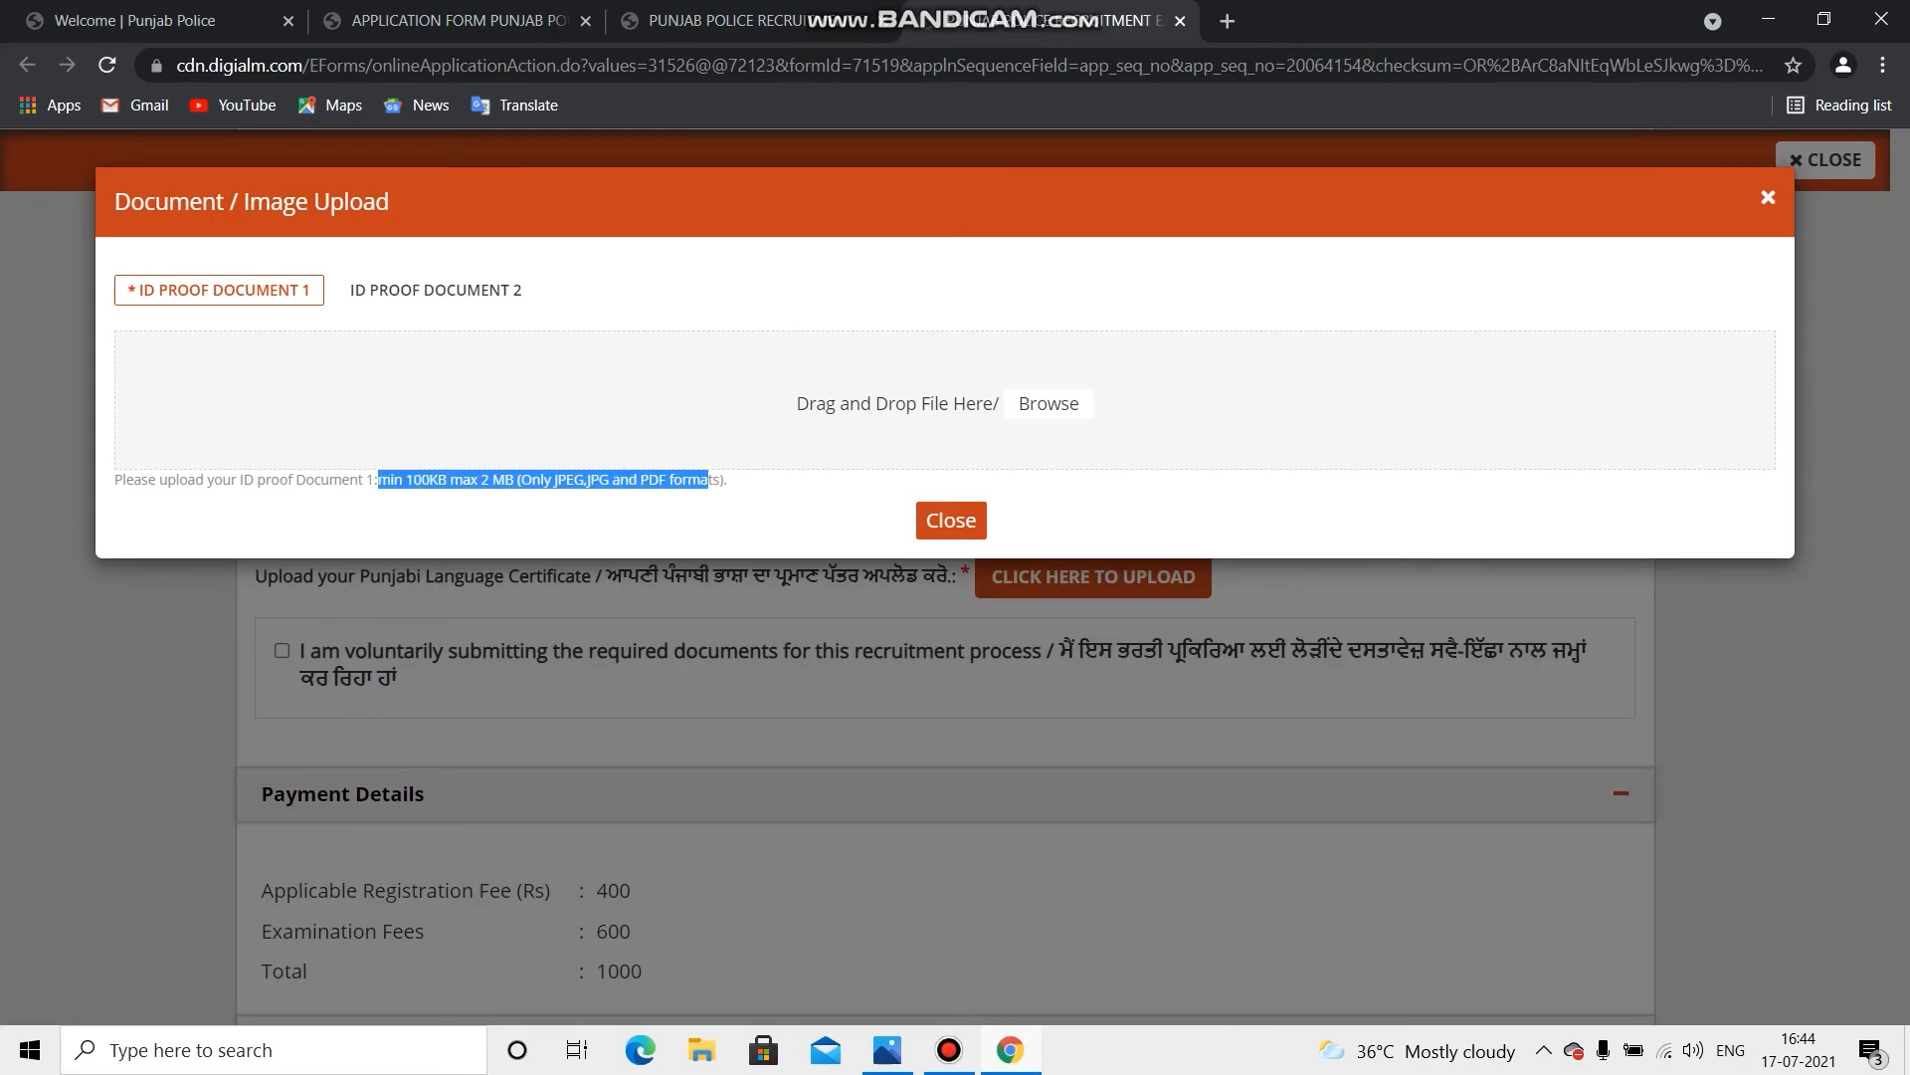
left_click(710, 480)
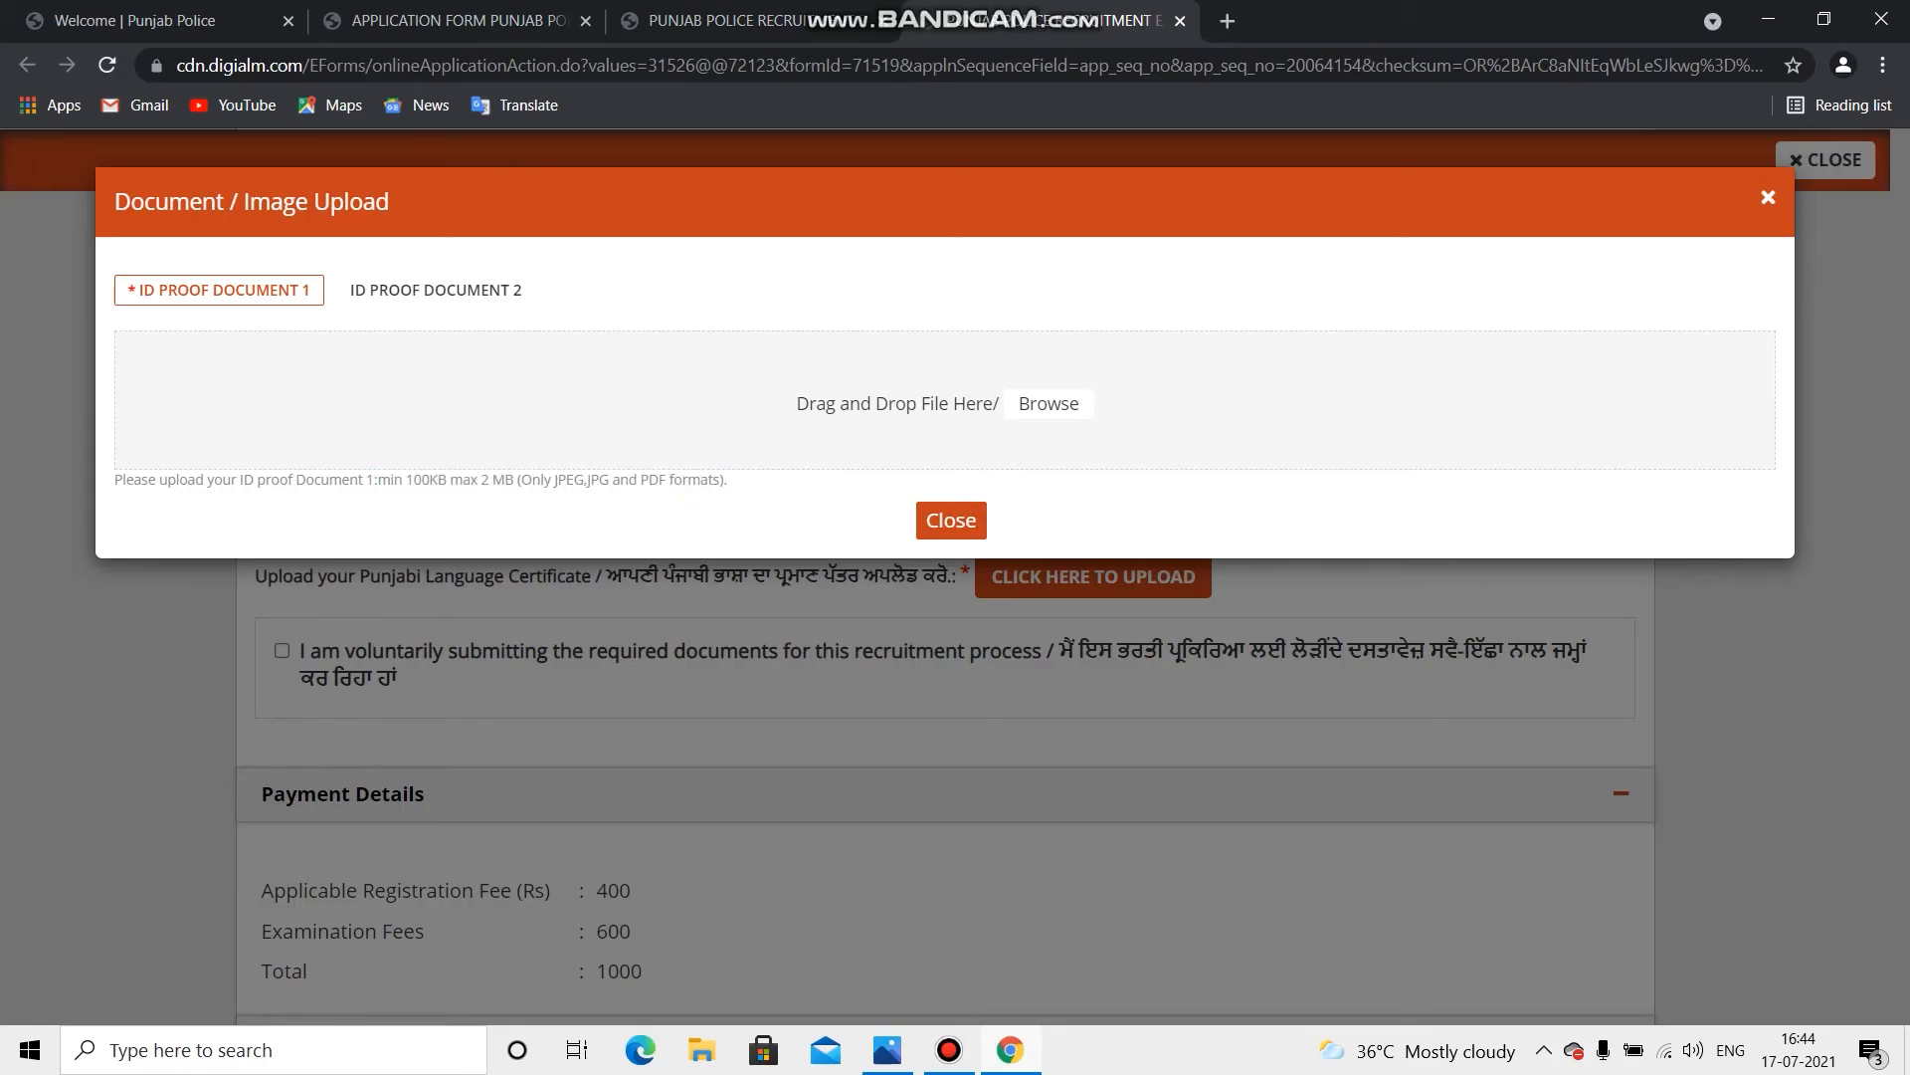
left_click(951, 520)
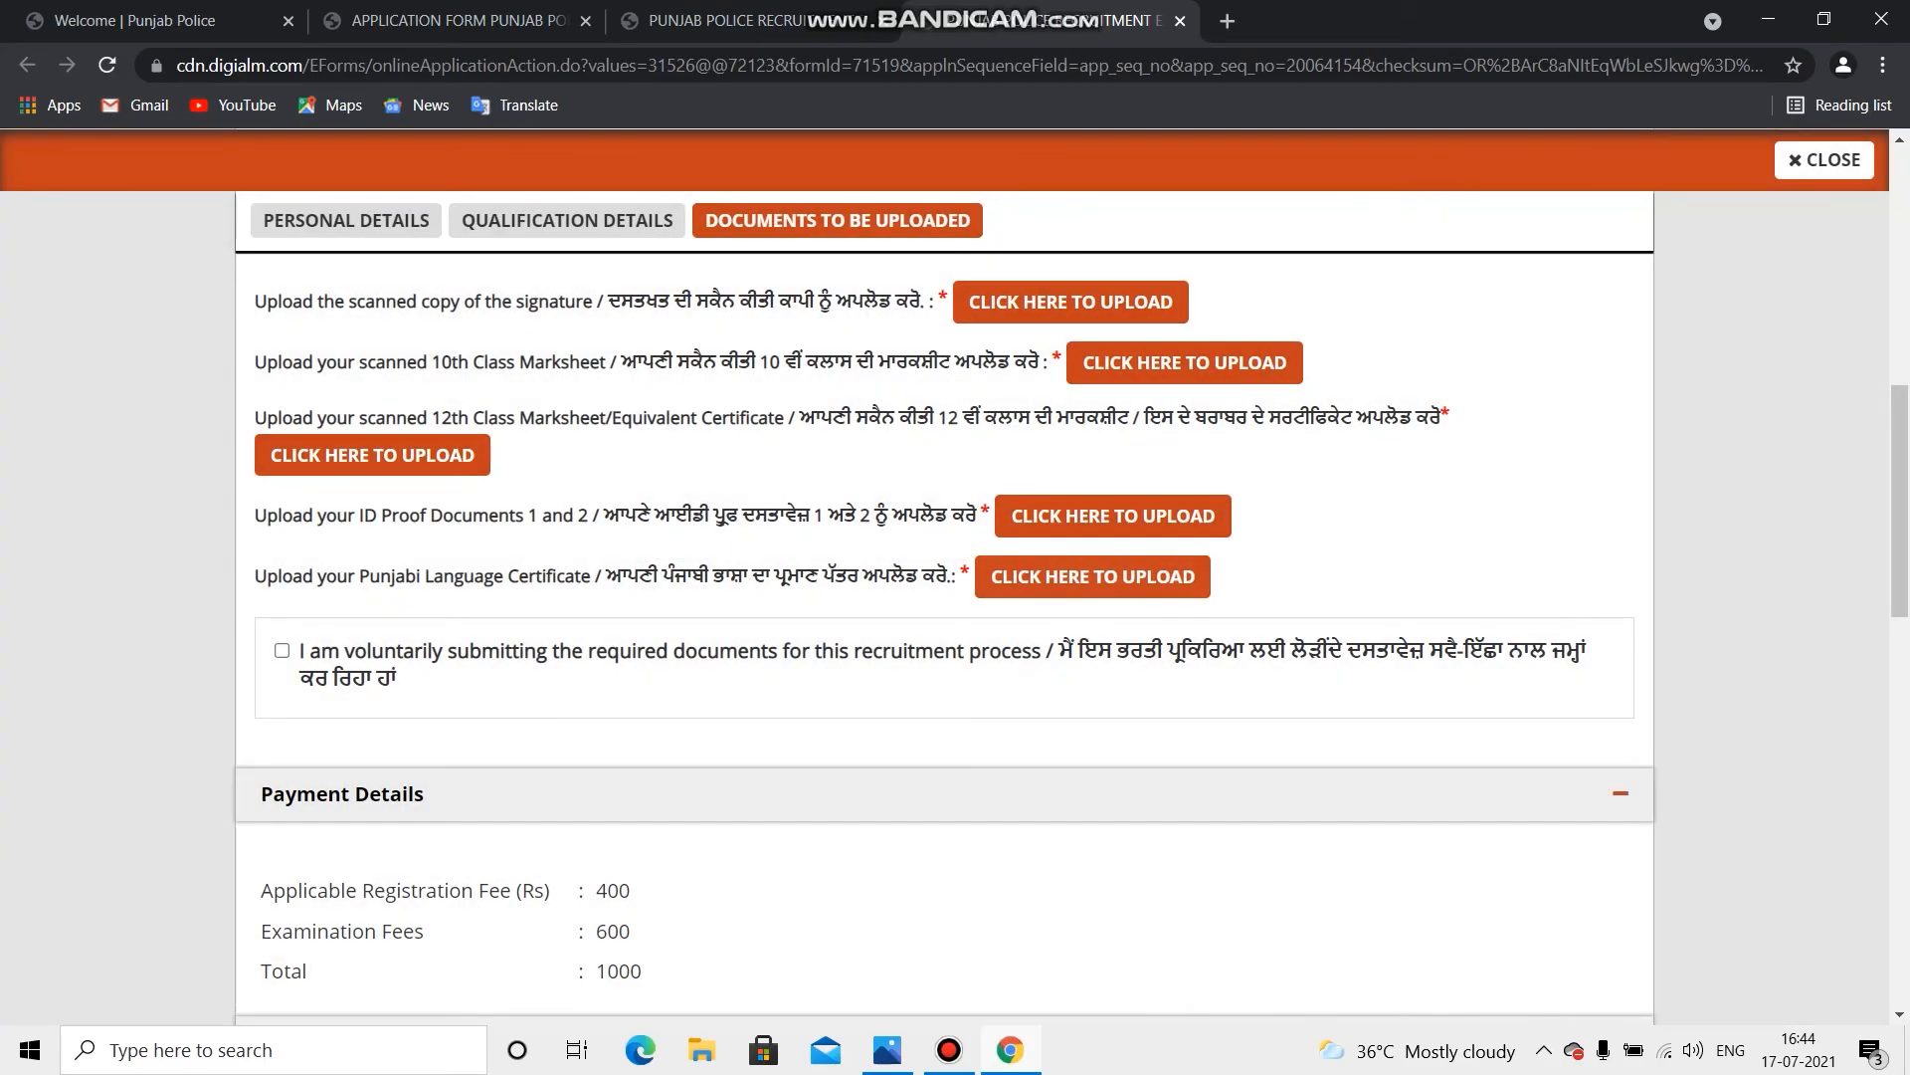
Step: Check the Punjabi Language Certificate upload window, then tick the voluntary submission declaration
left_click_drag(256, 575, 970, 577)
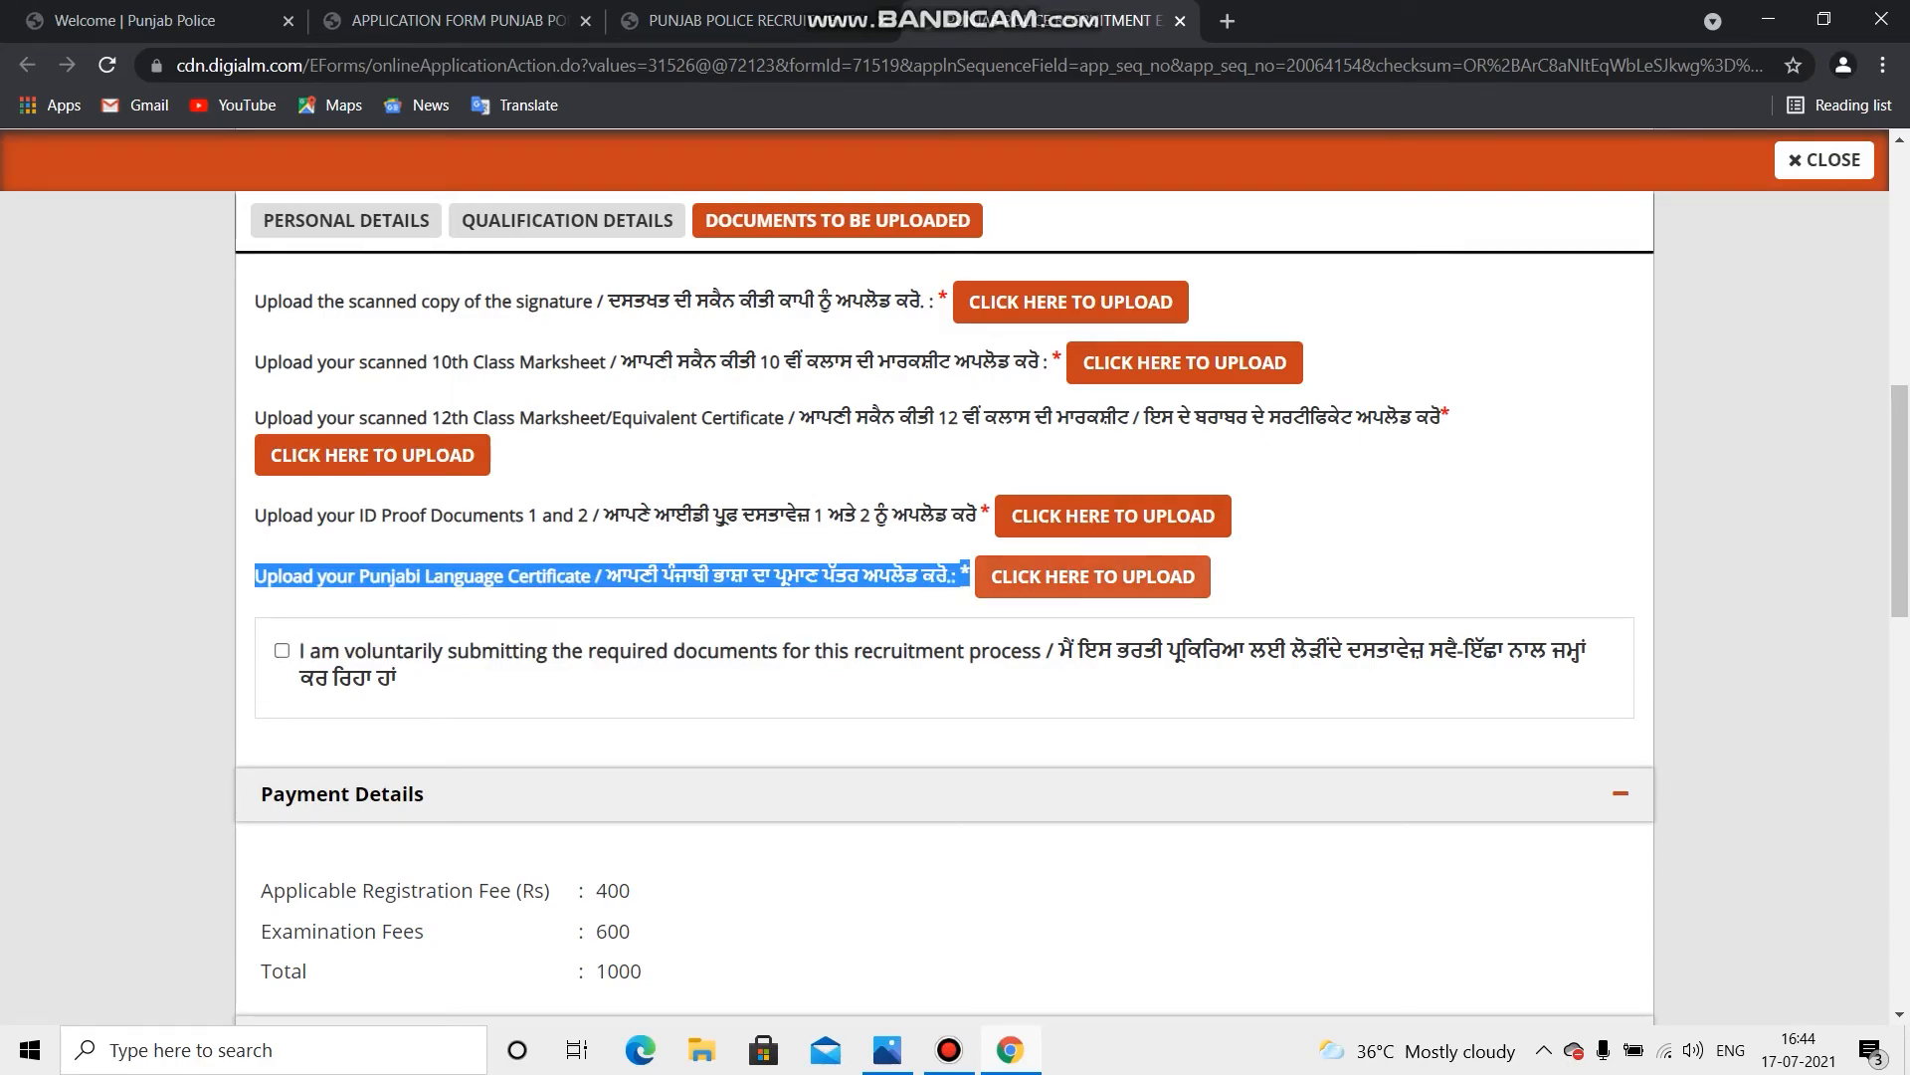
left_click(1093, 576)
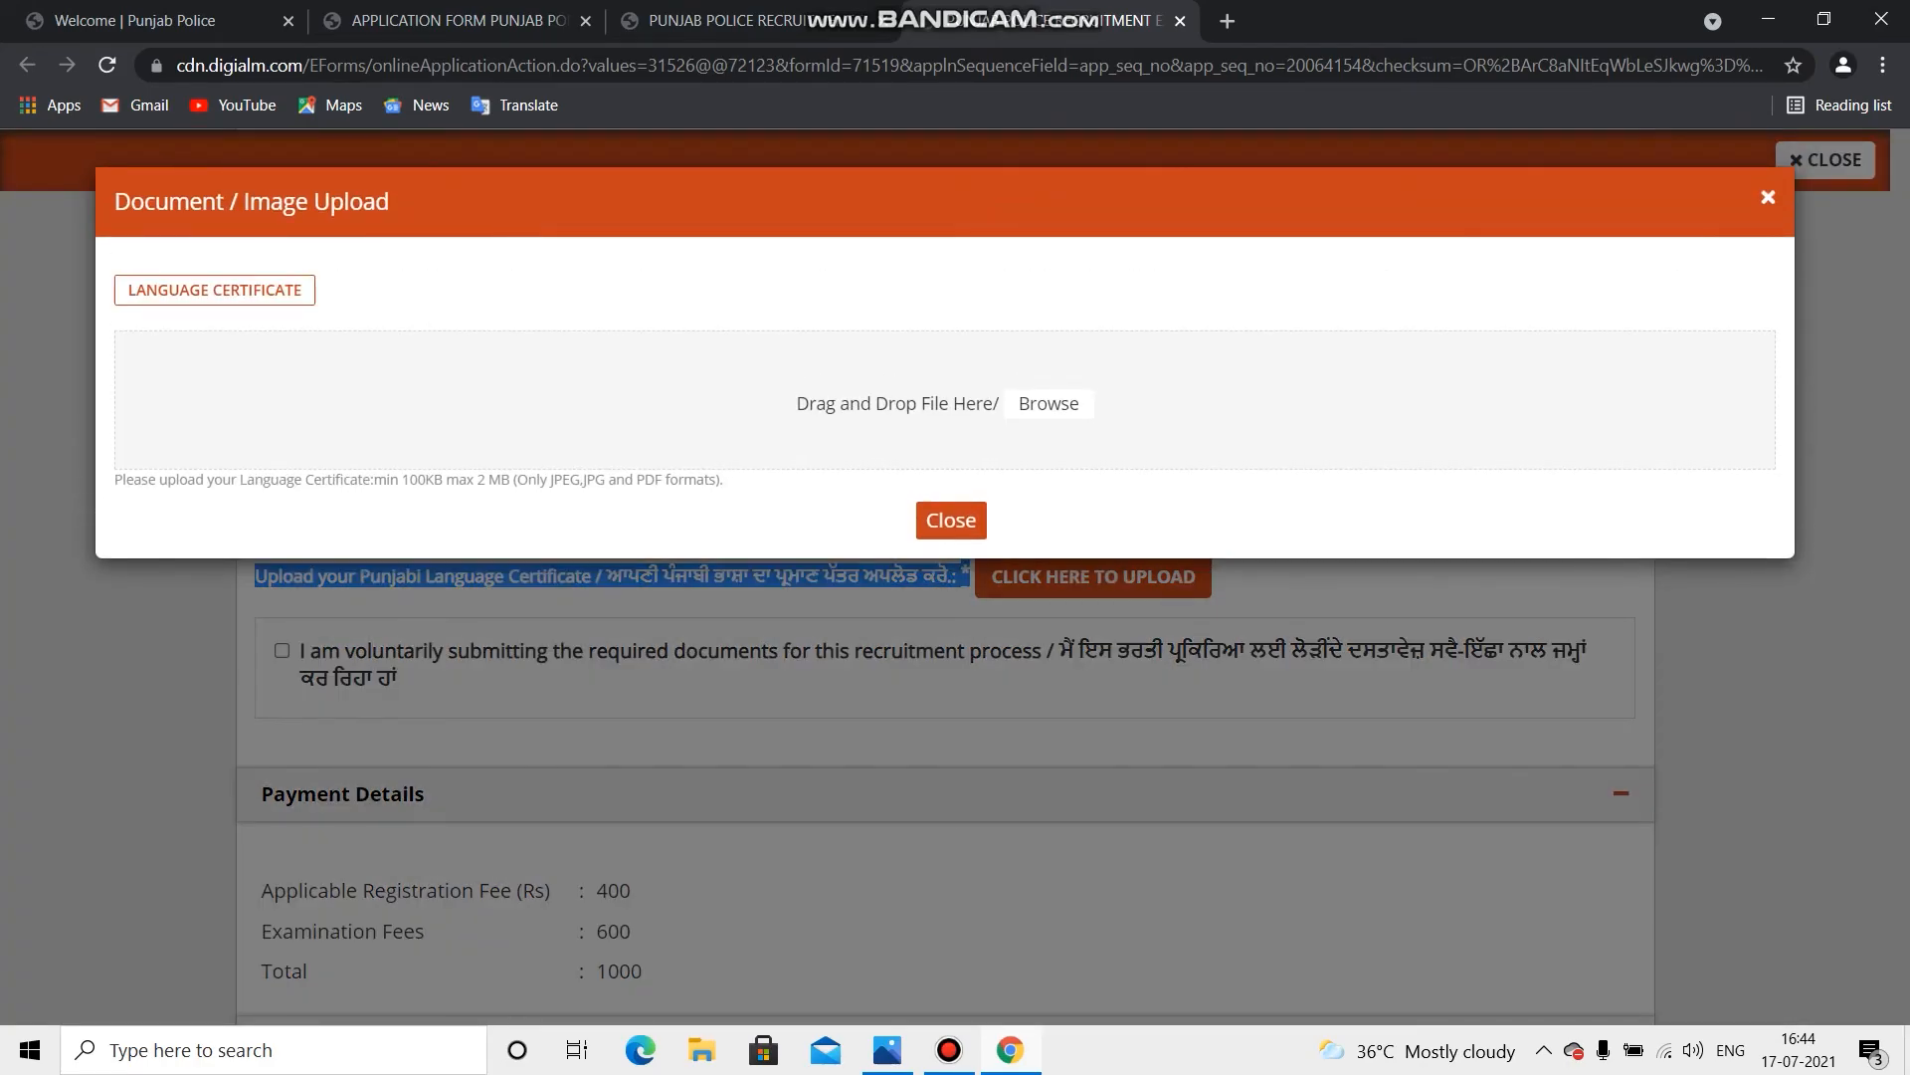
left_click(951, 520)
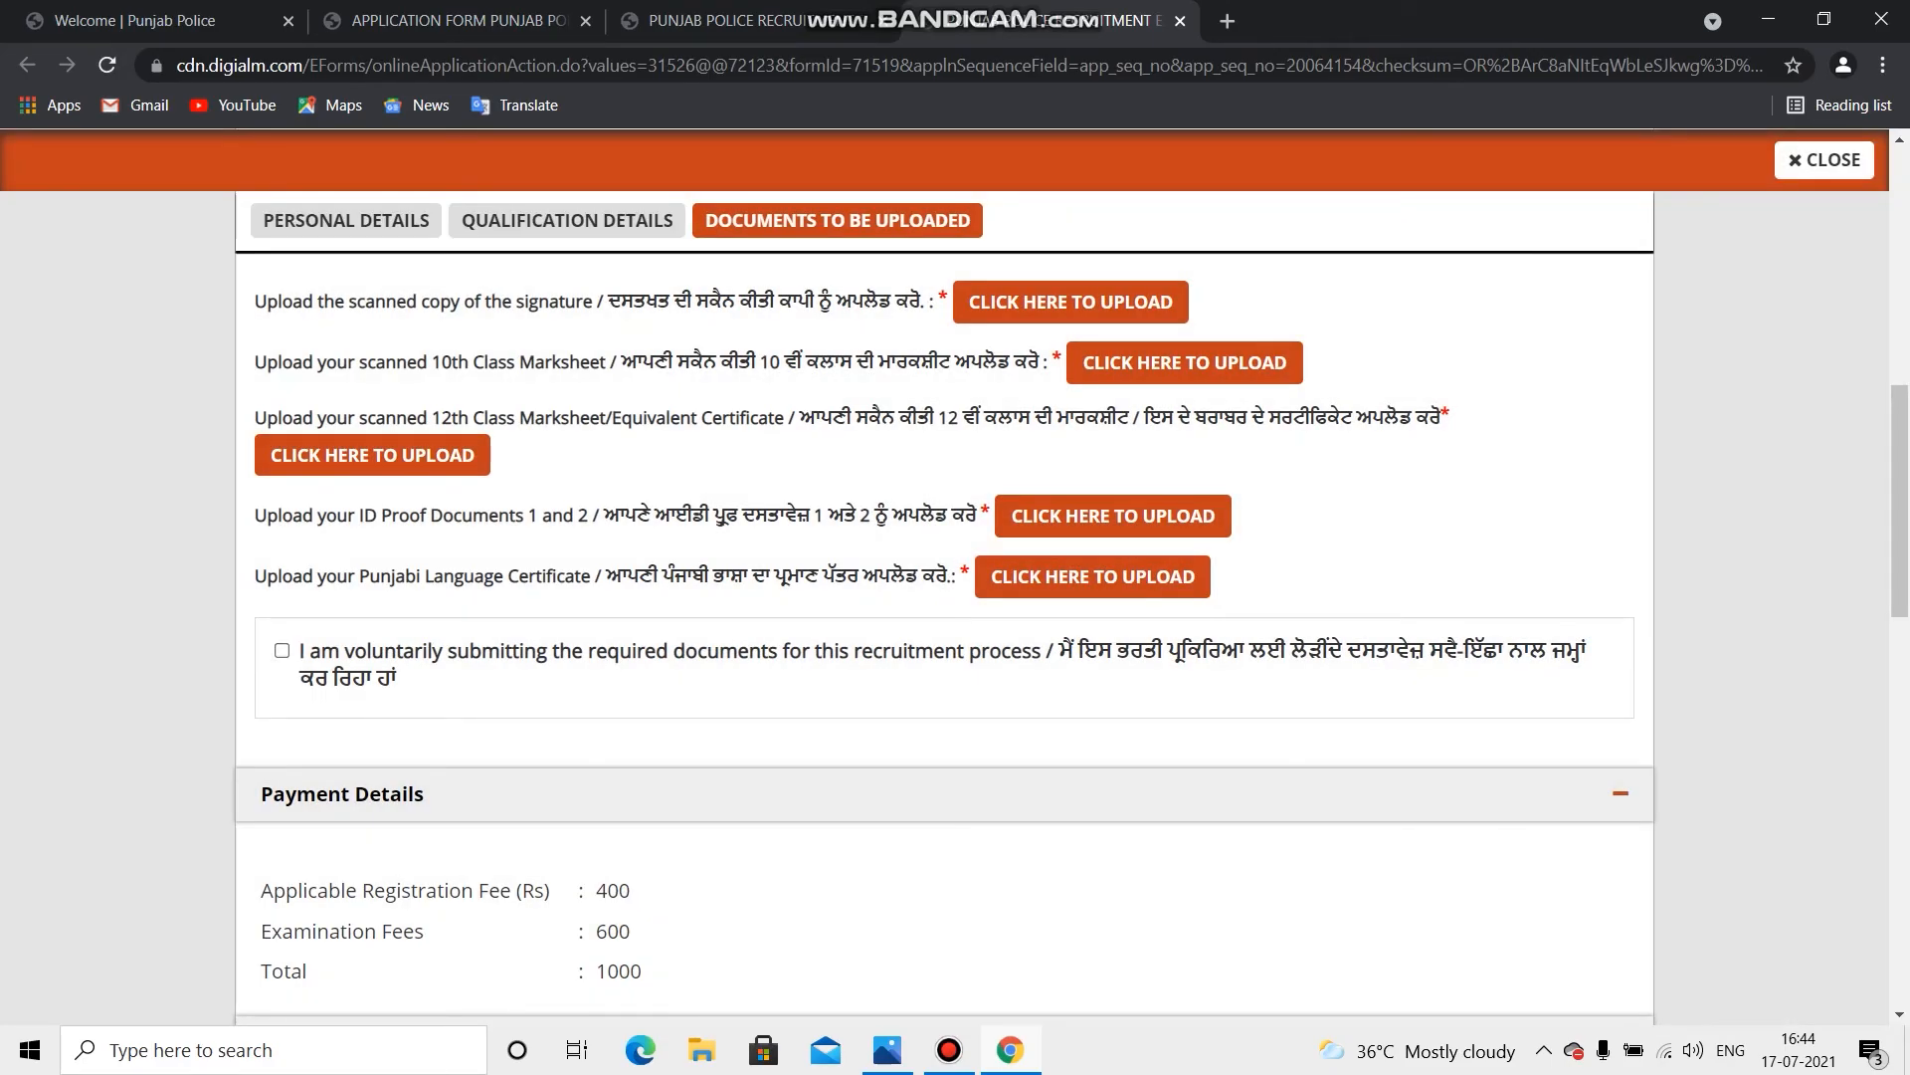
left_click(282, 650)
Step: Tick the declarations on correct entries, genuine documents, not disrupting recruitment and not canvassing
left_click_drag(320, 652, 1617, 666)
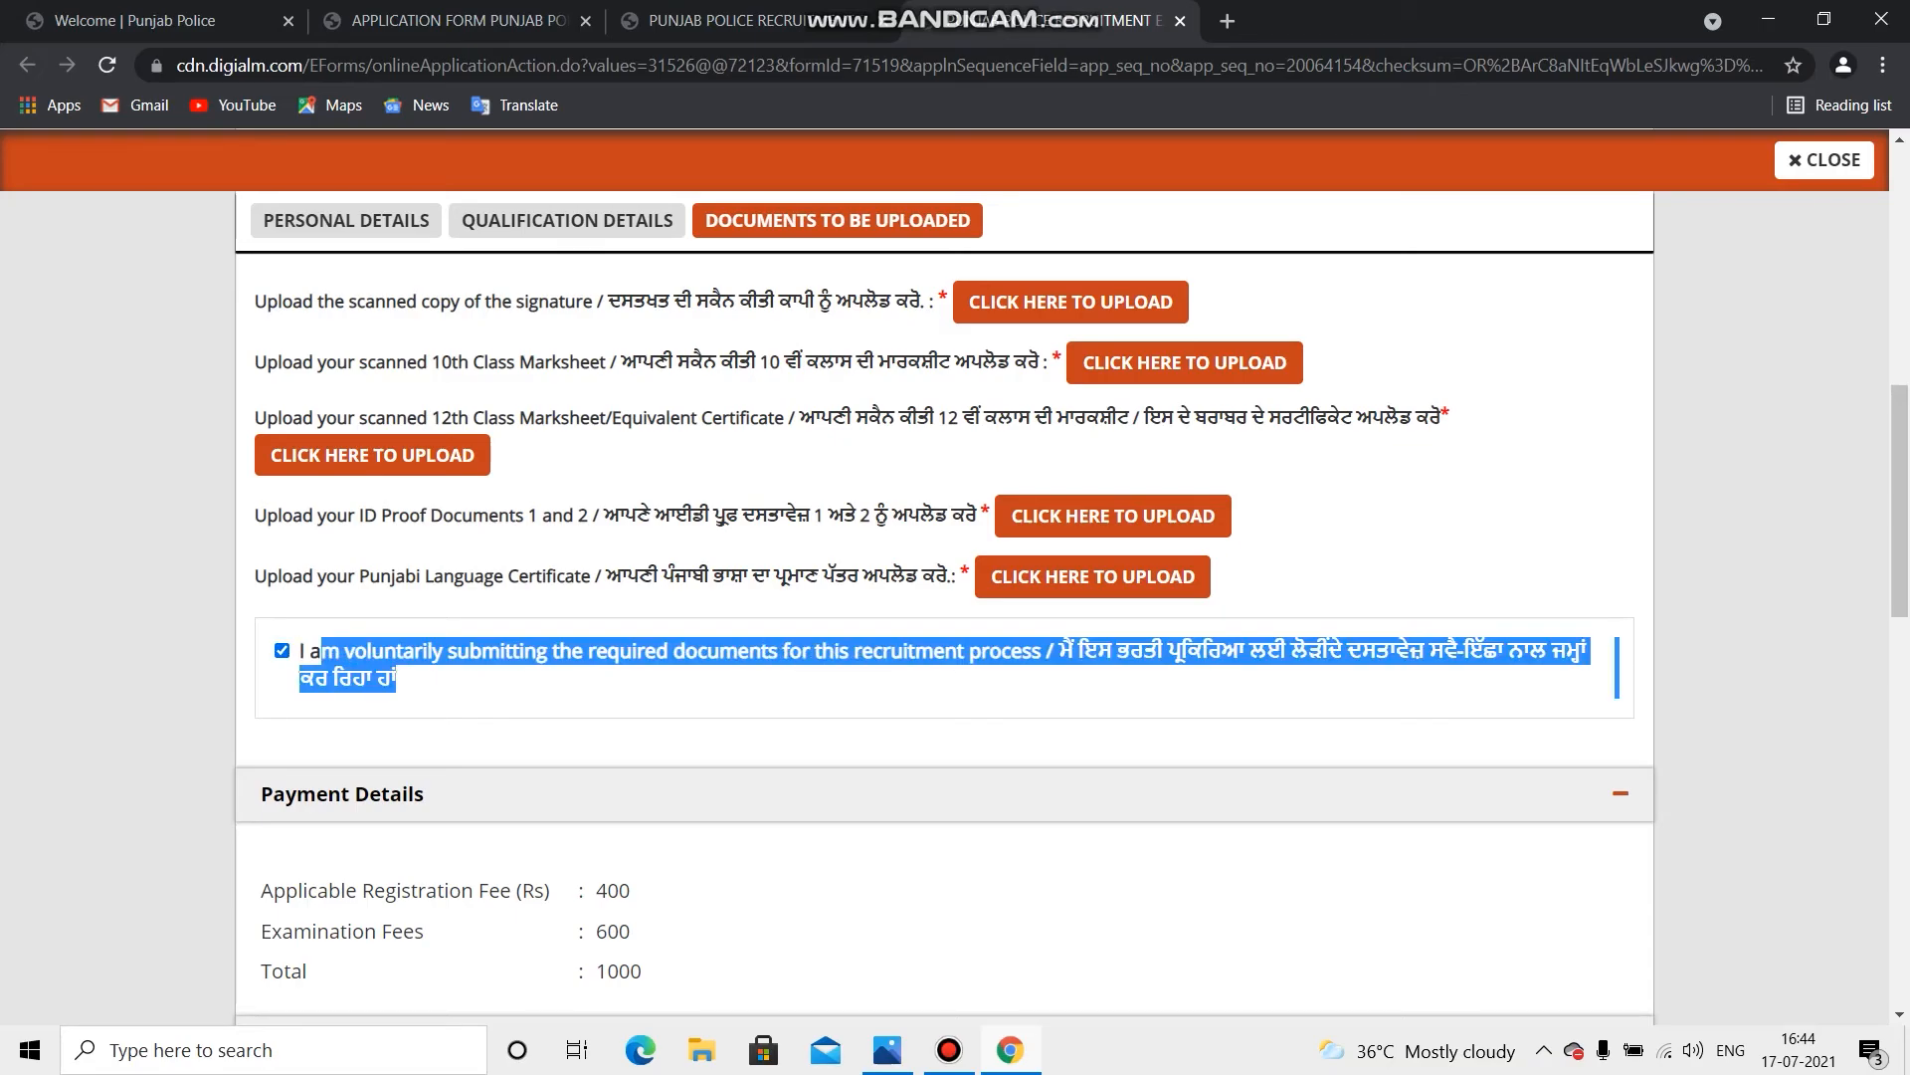
scroll(1592, 676, "down", 4)
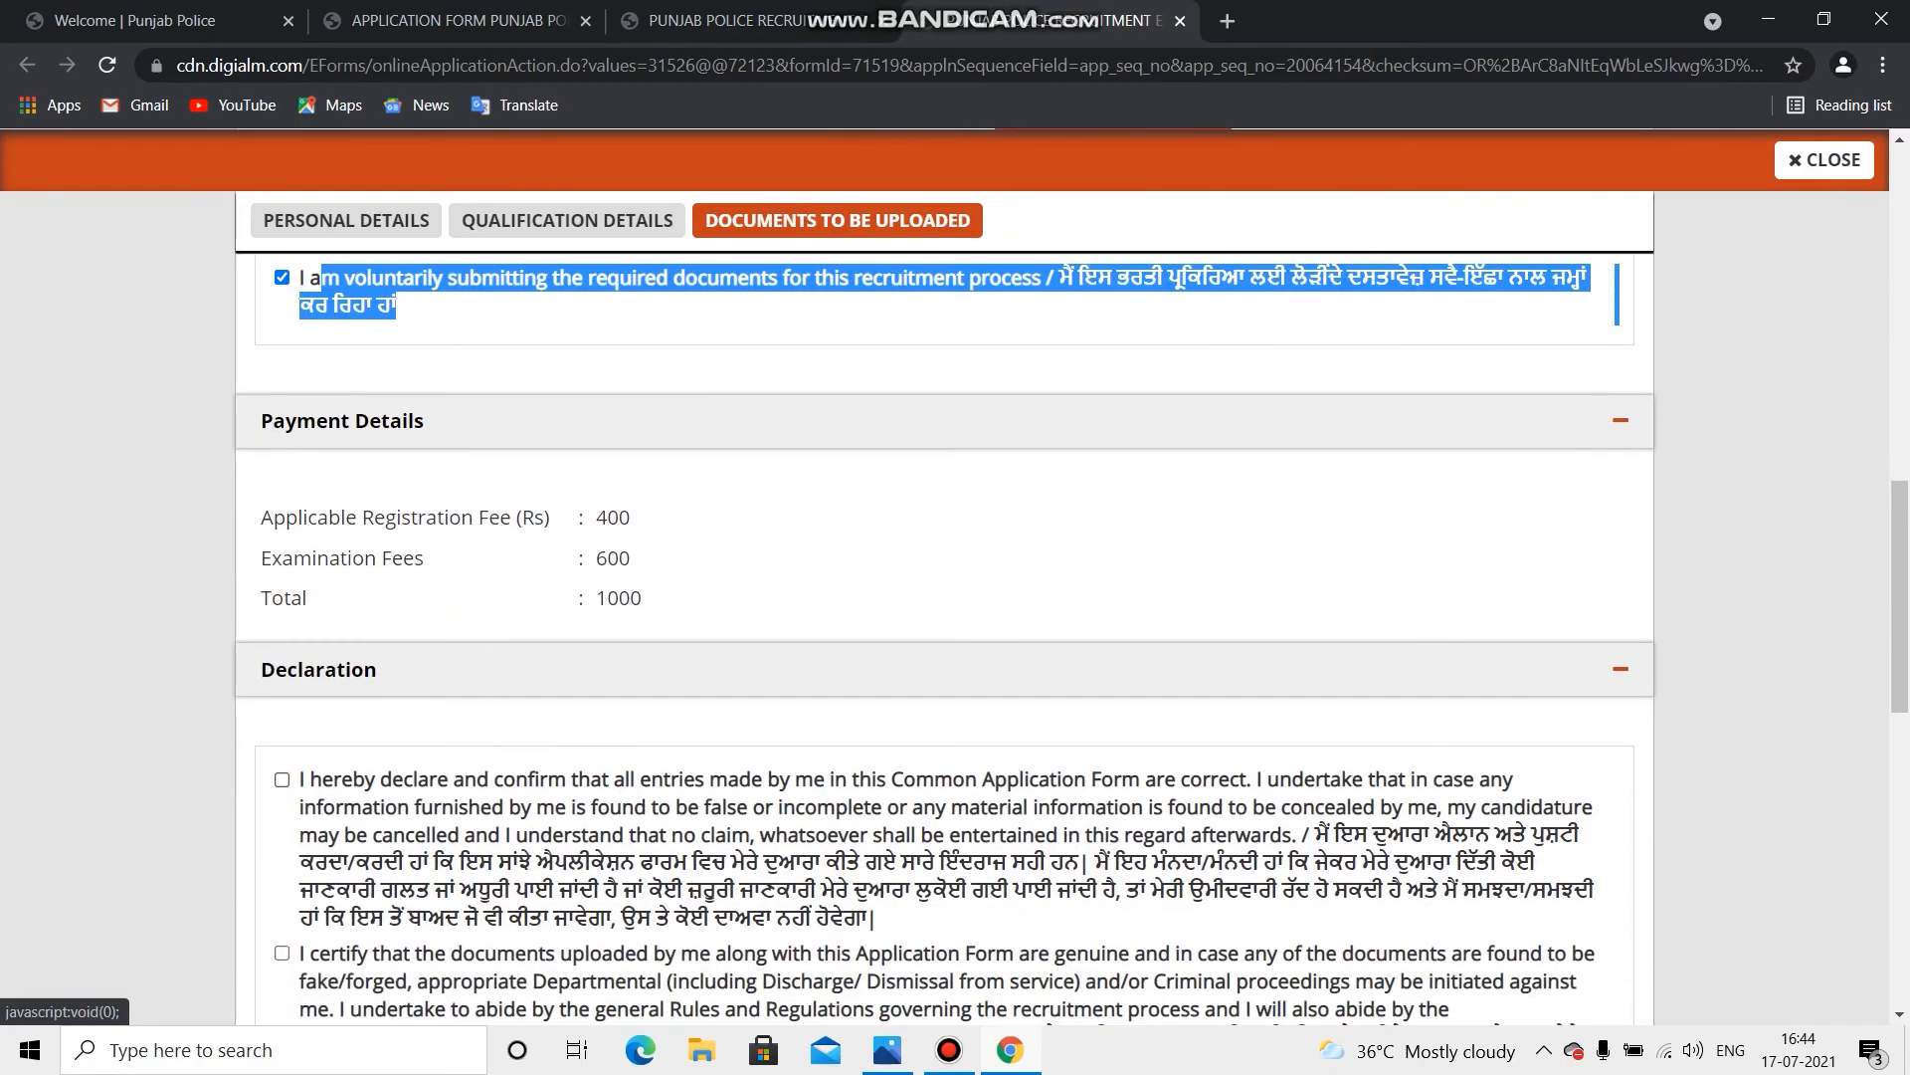
scroll(1592, 676, "down", 3)
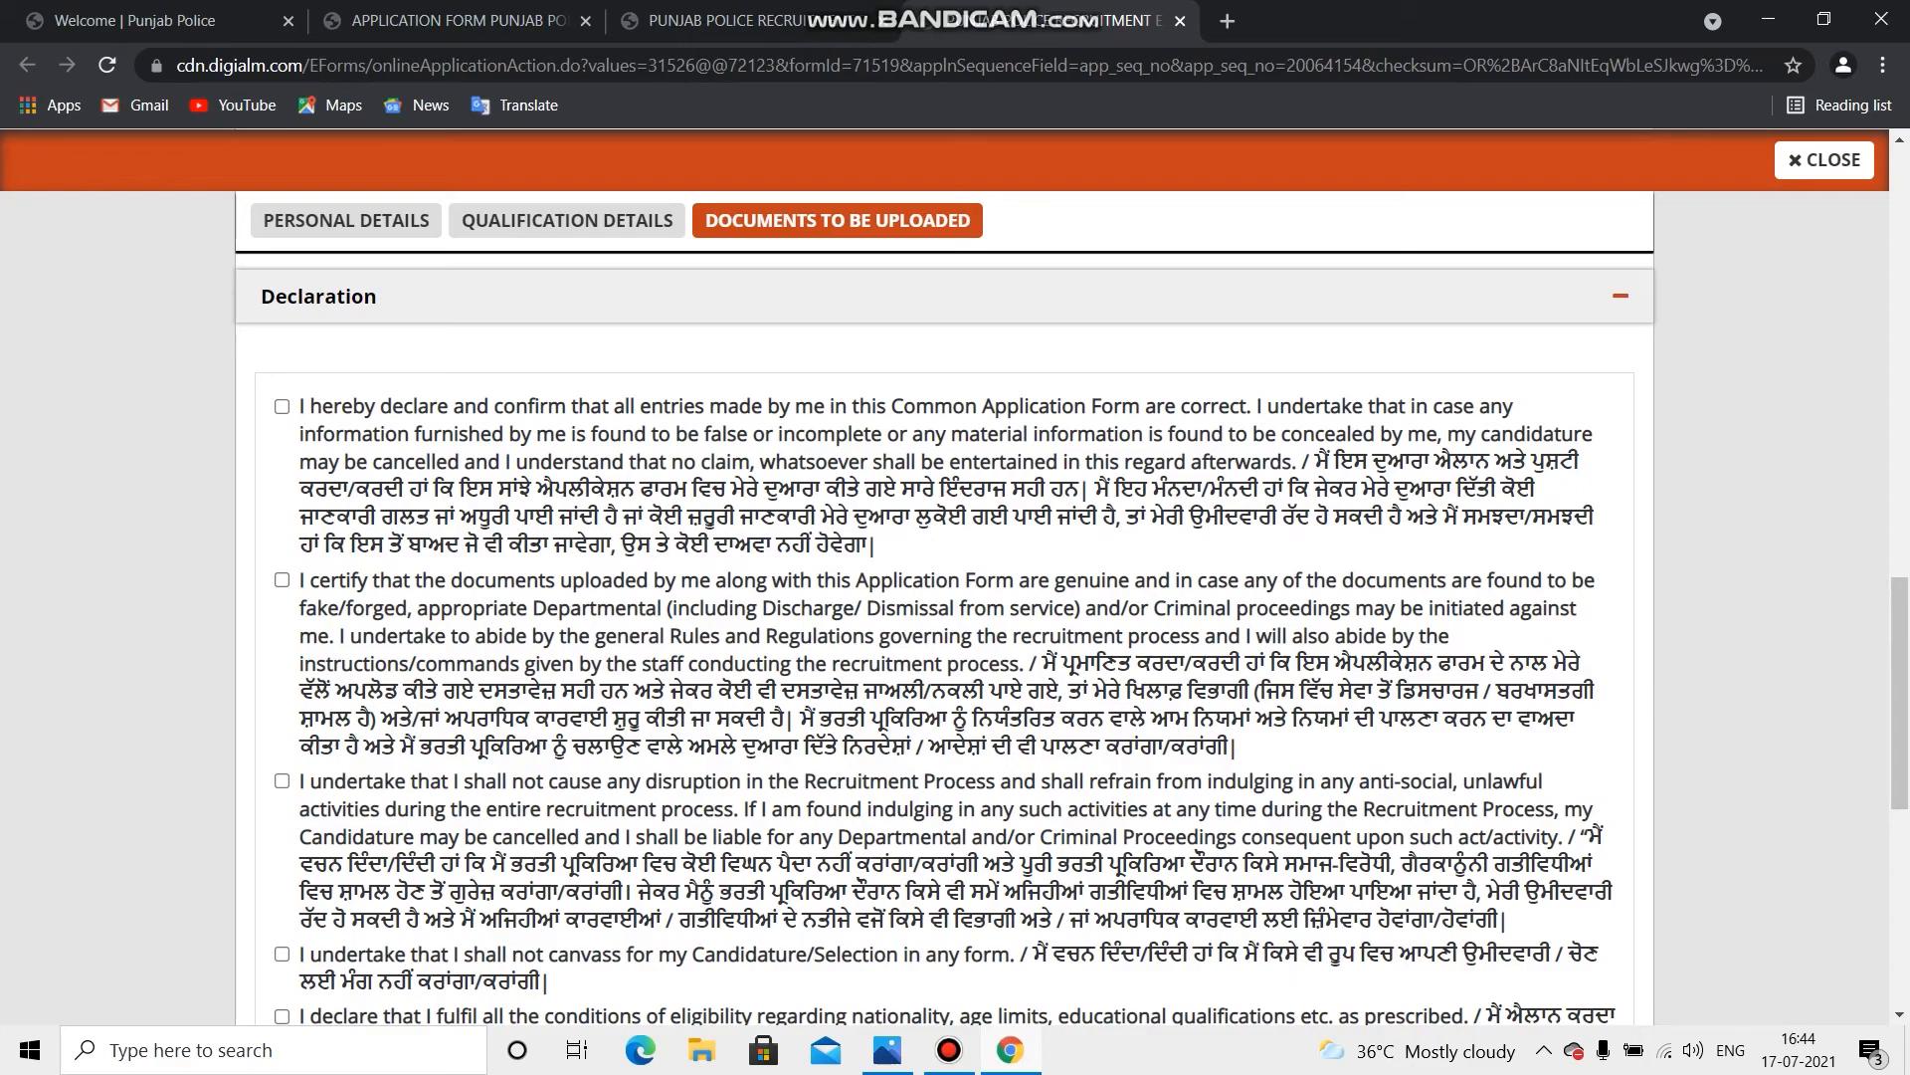
left_click(282, 406)
left_click(281, 580)
scroll(282, 580, "down", 2)
left_click(282, 532)
left_click(282, 705)
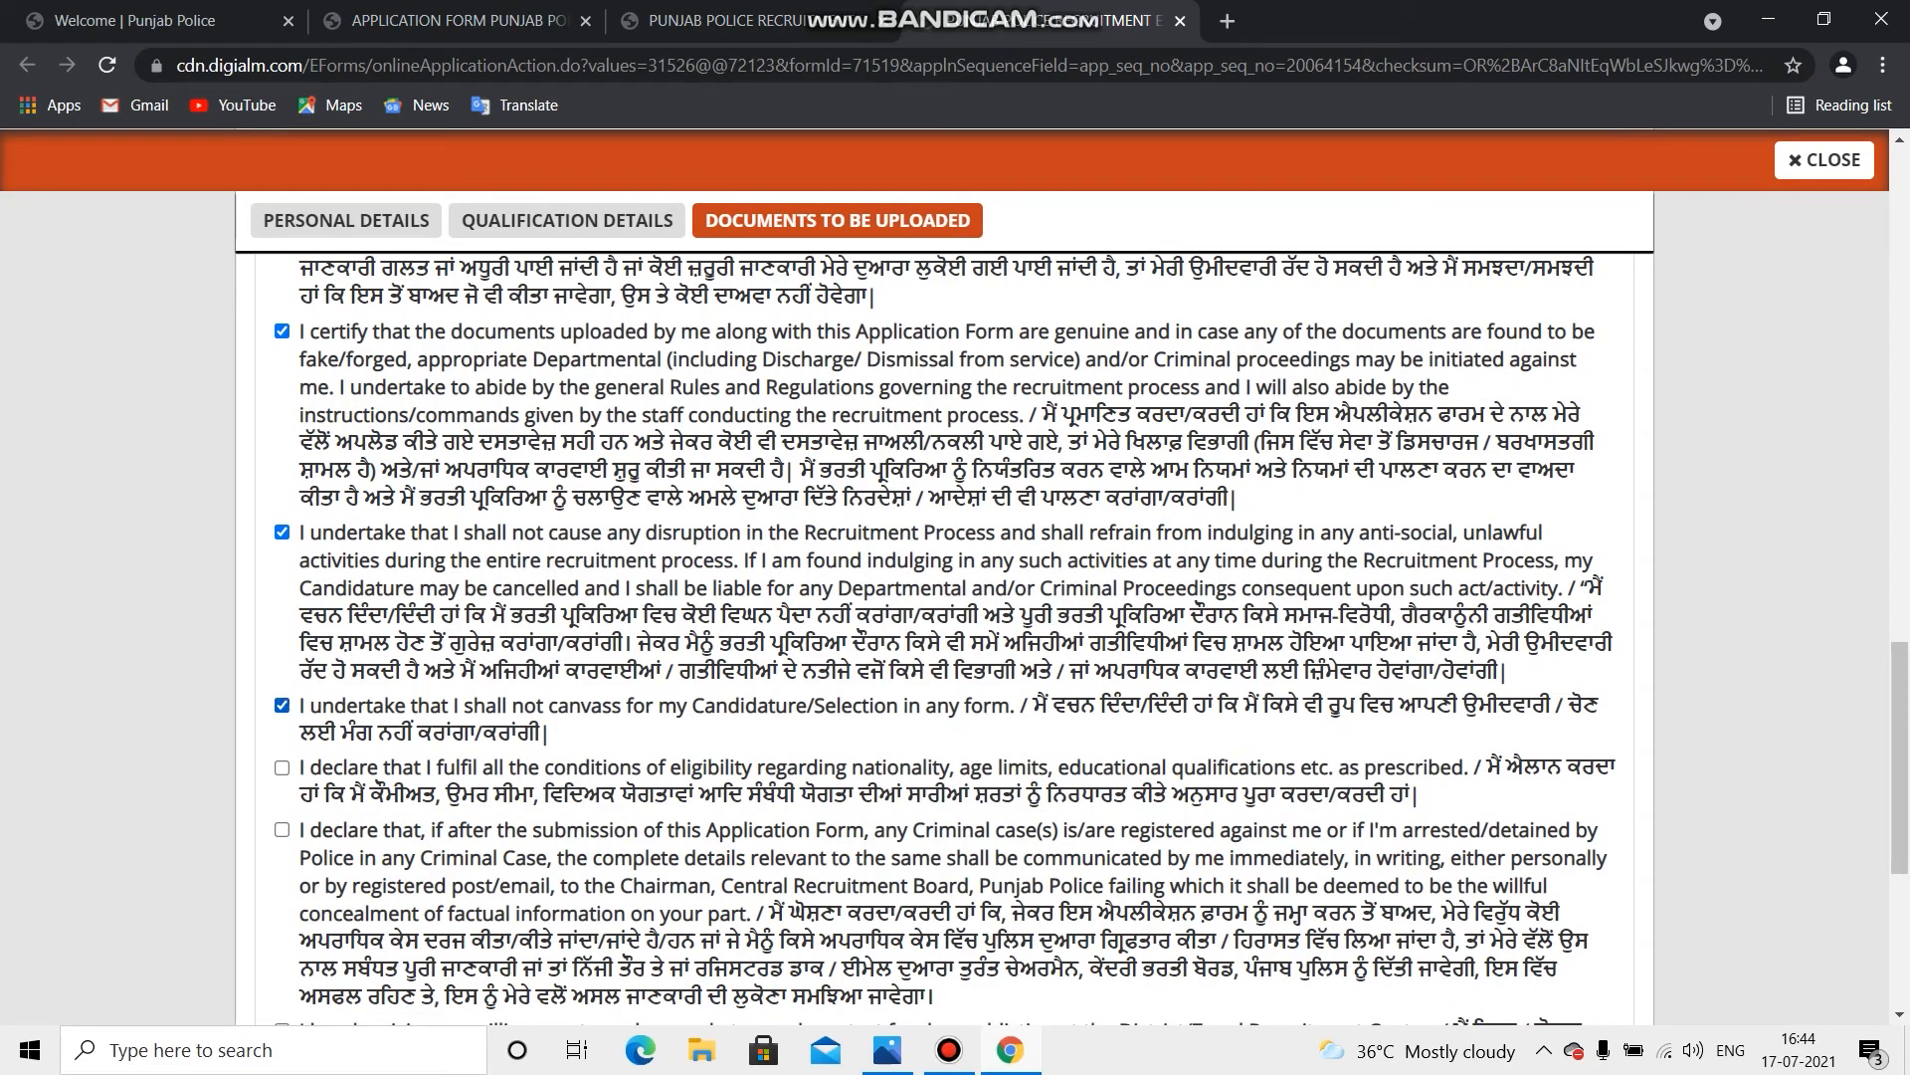
Step: Tick the eligibility, criminal-case reporting, substance test, true information and not-debarred declarations
scroll(281, 705, "down", 1)
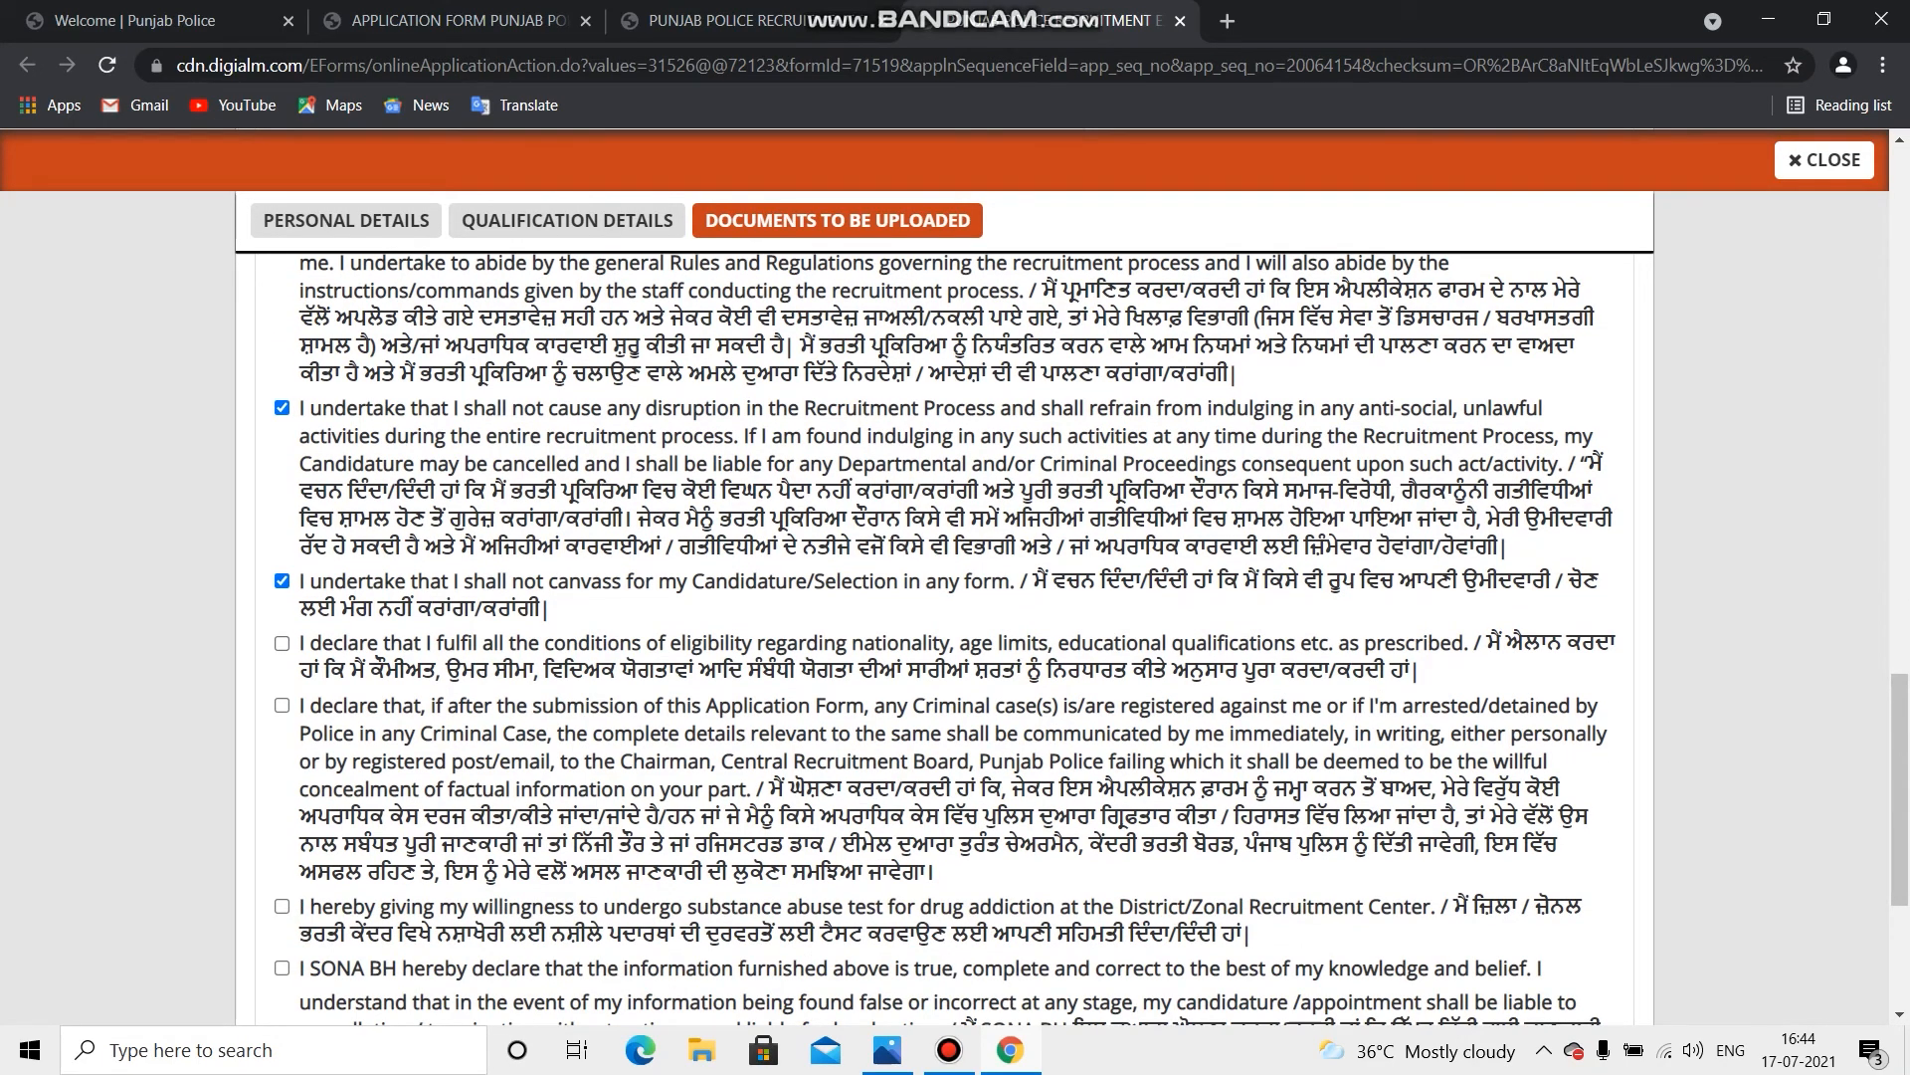
left_click(281, 642)
left_click(282, 705)
scroll(281, 705, "down", 2)
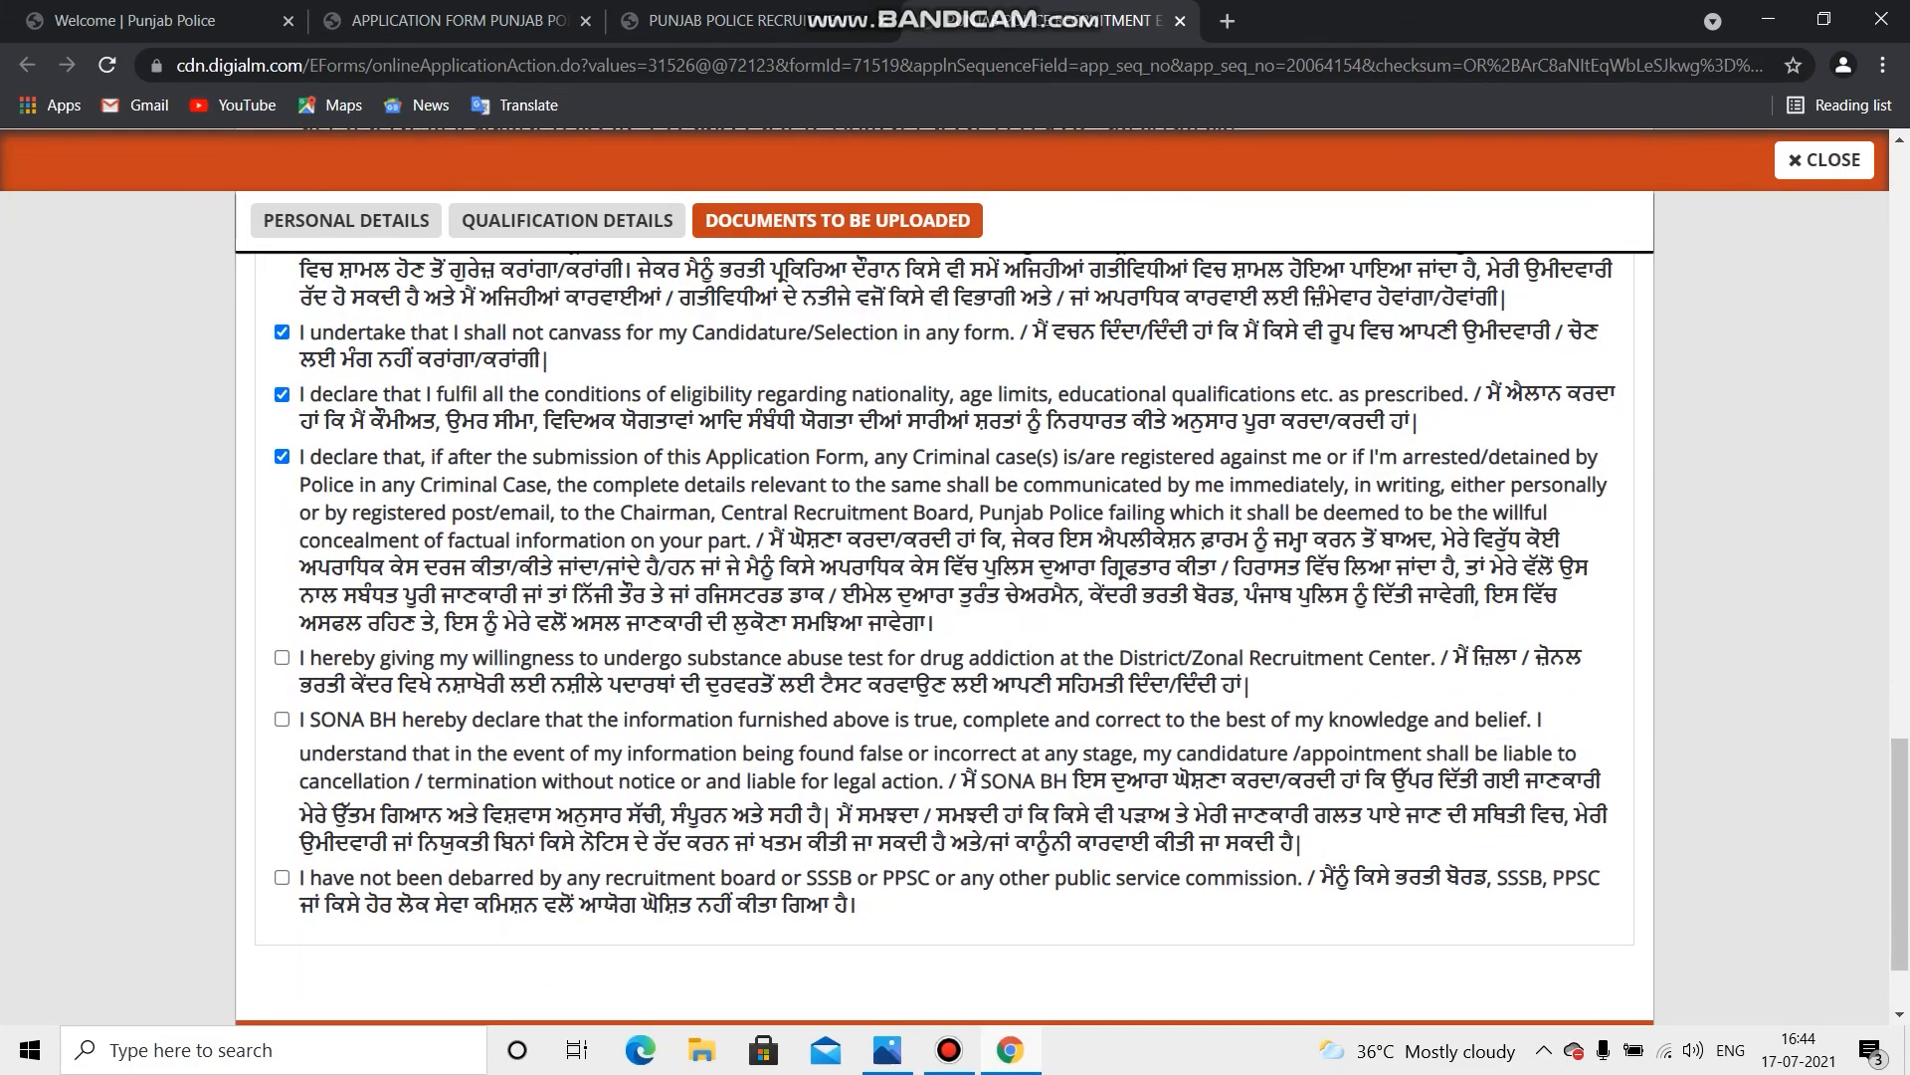
left_click(282, 658)
left_click(282, 719)
left_click(282, 876)
scroll(282, 876, "down", 2)
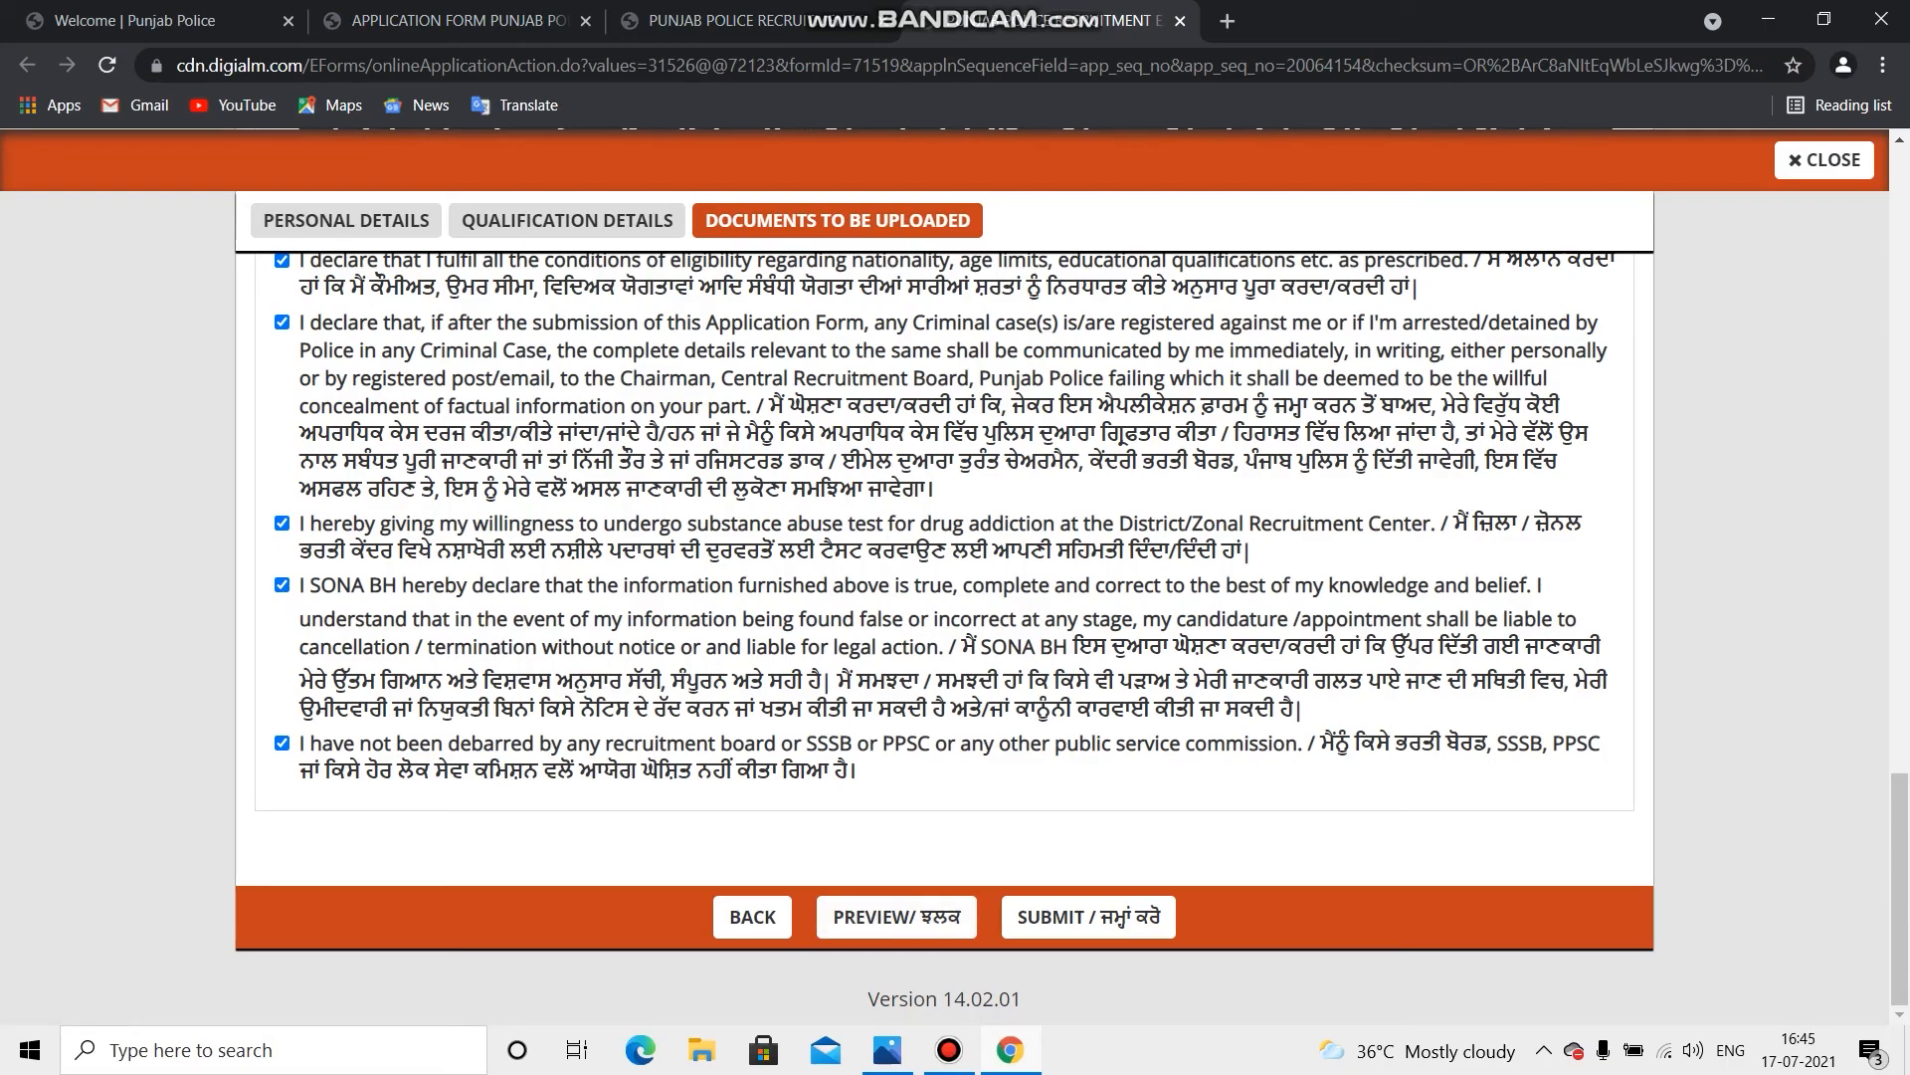
mouse_move(1010, 1050)
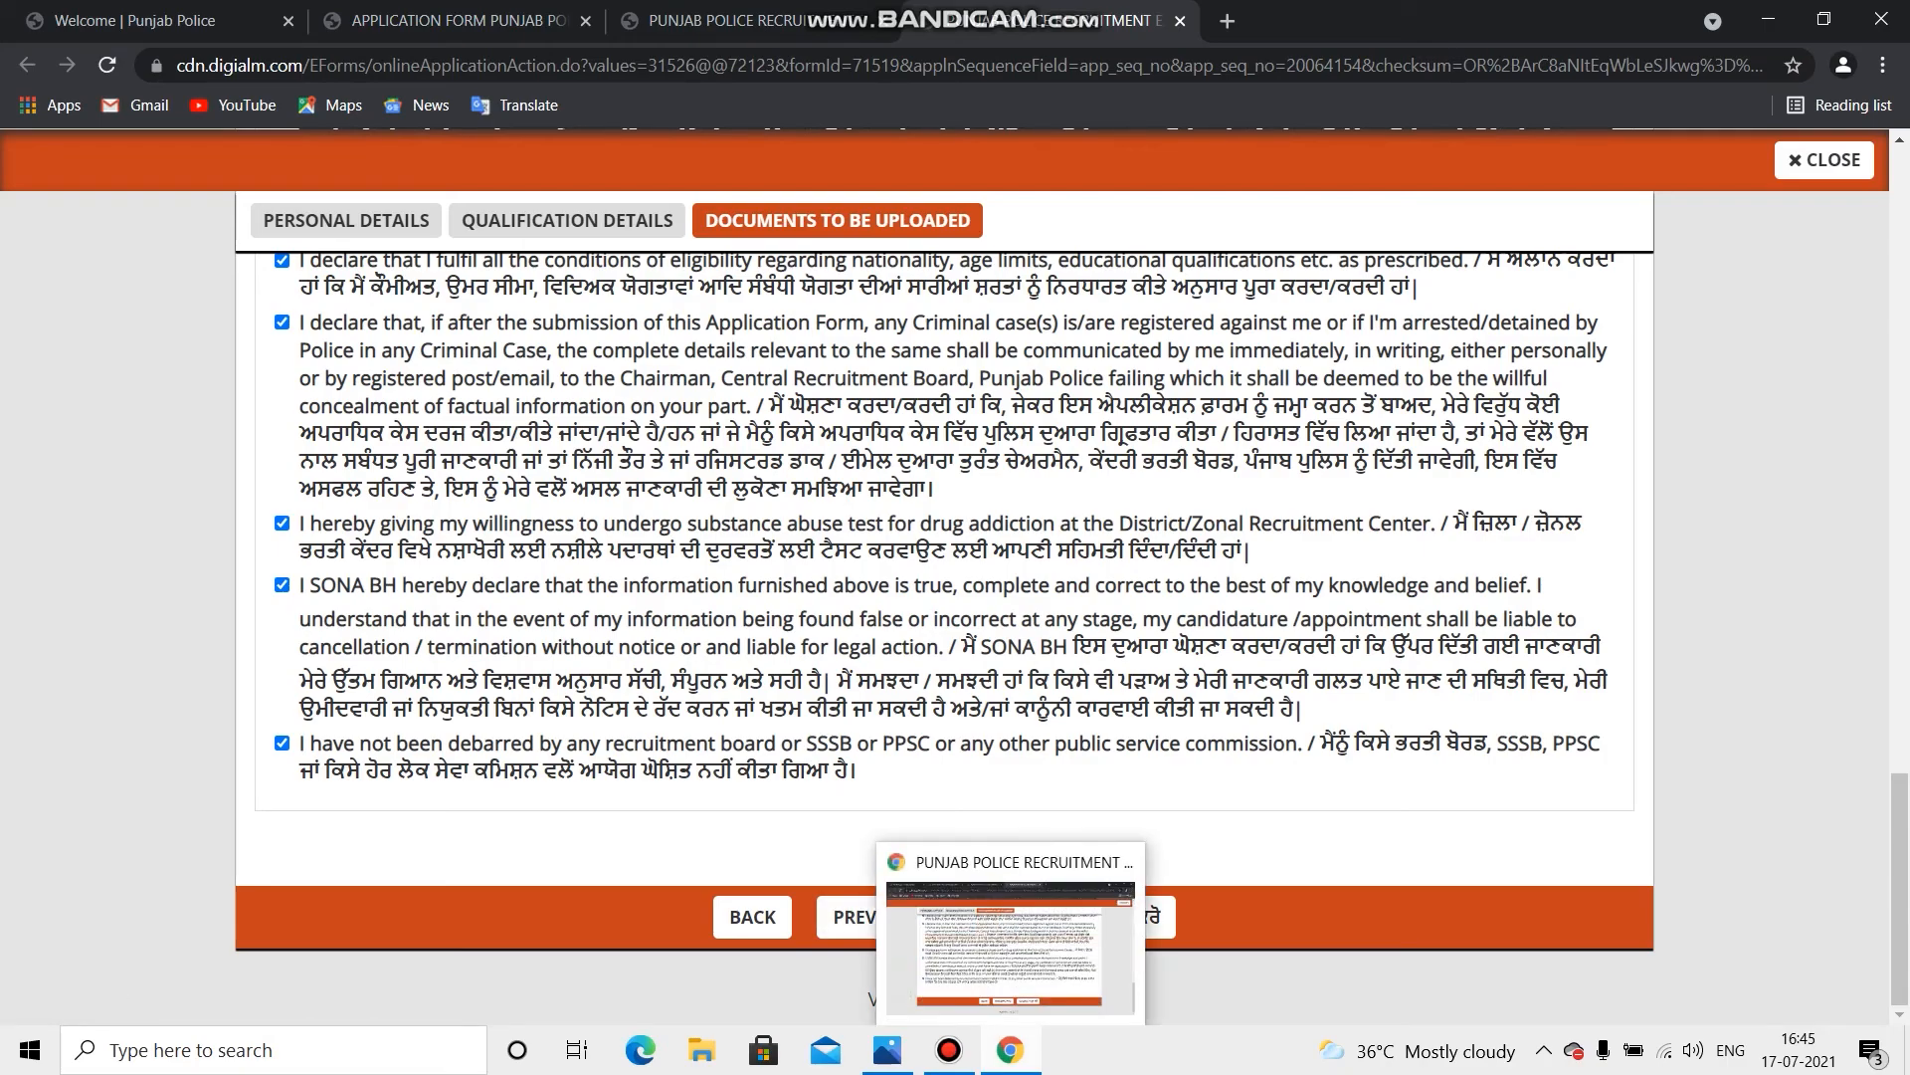